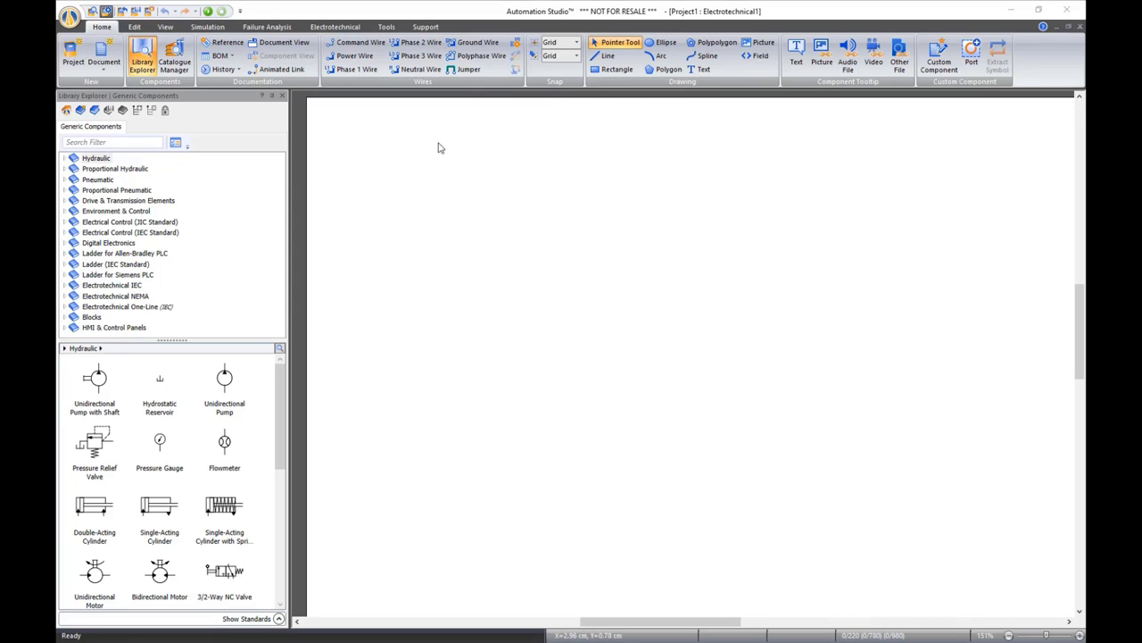
# Place a DC Source/Battery from the Electrotechnical NEMA library in the upper part of the schematic
pyautogui.click(130, 296)
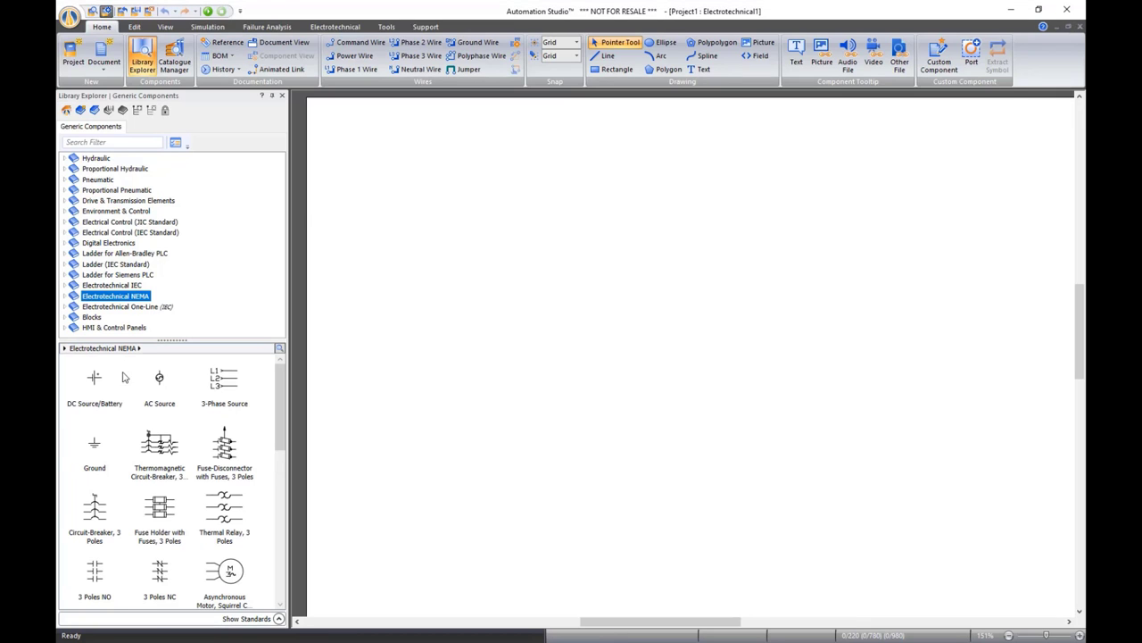
pyautogui.moveTo(275, 396); pyautogui.dragTo(279, 366)
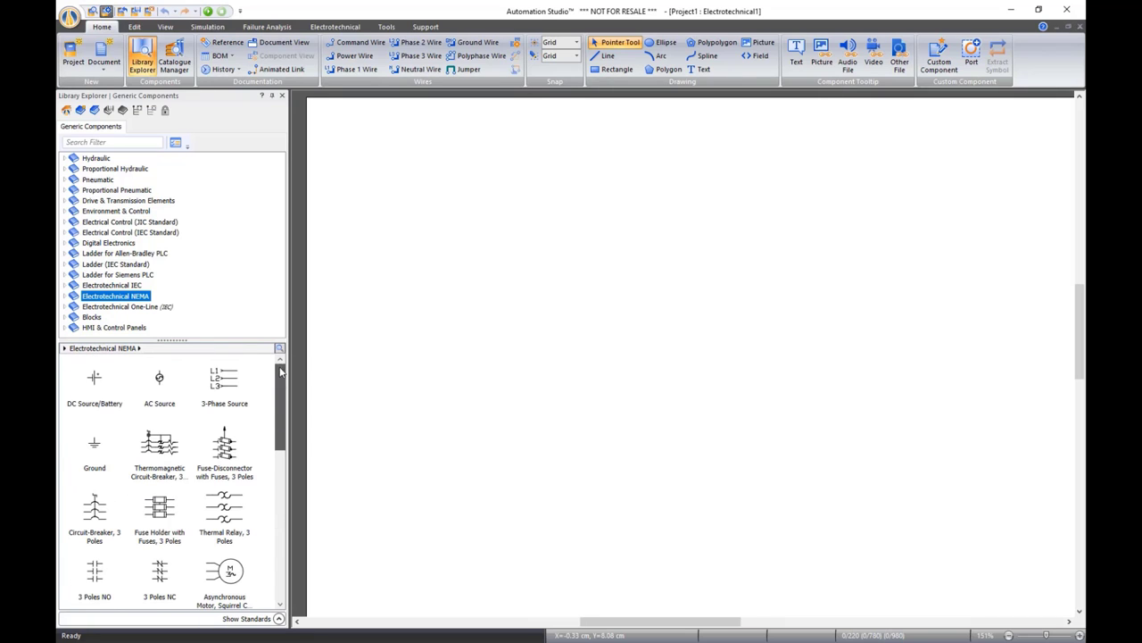
pyautogui.click(64, 297)
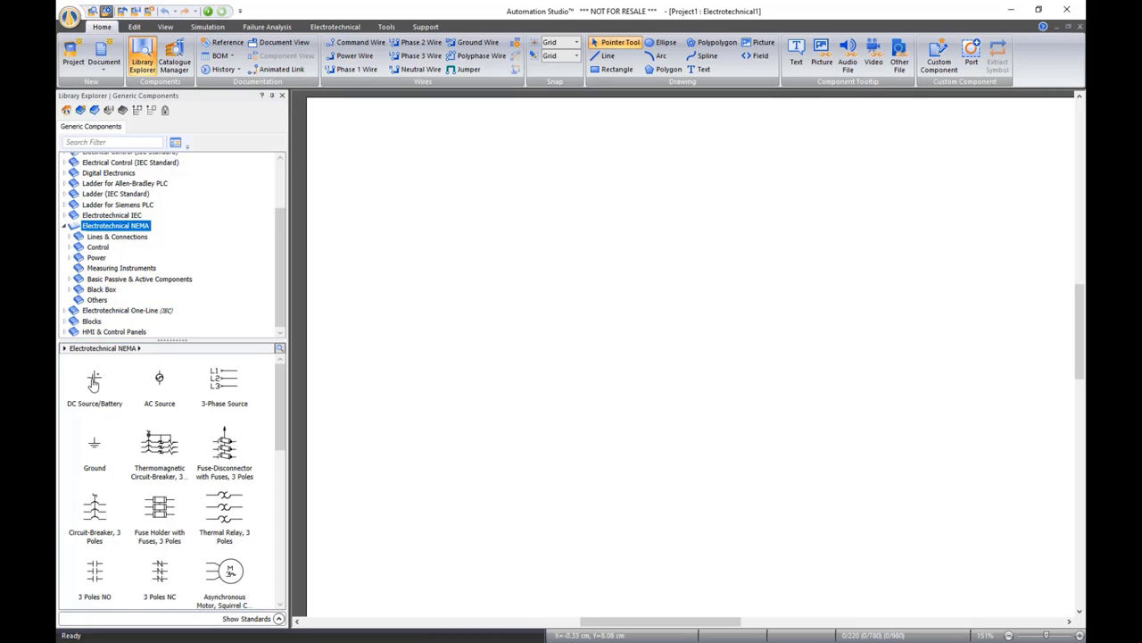
pyautogui.moveTo(94, 382); pyautogui.dragTo(461, 204)
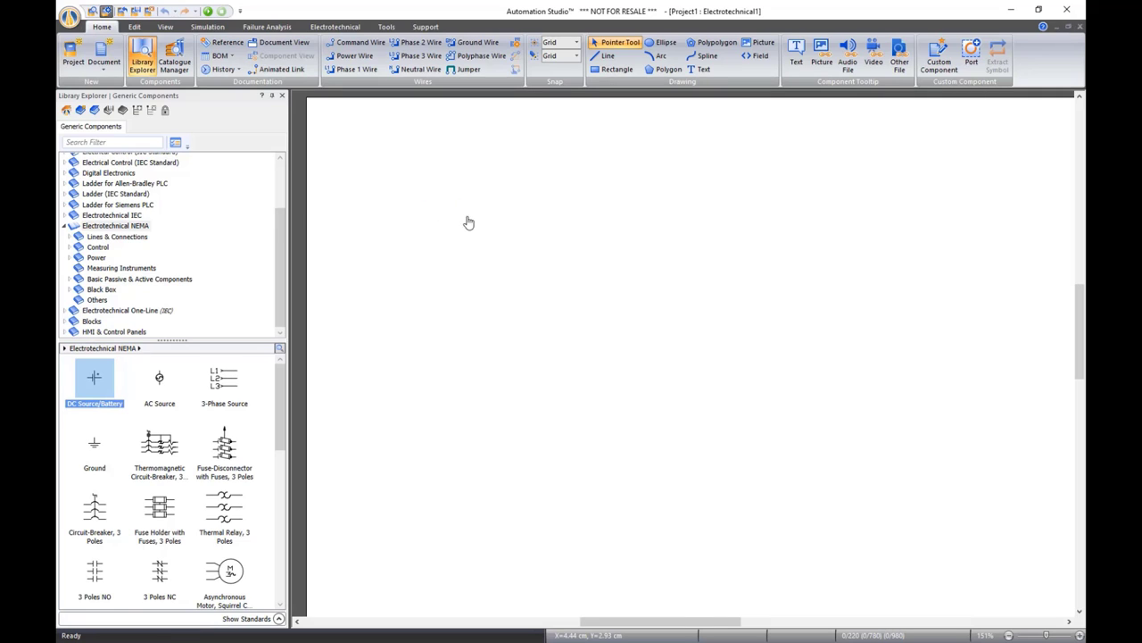
pyautogui.scroll(1, 484, 179)
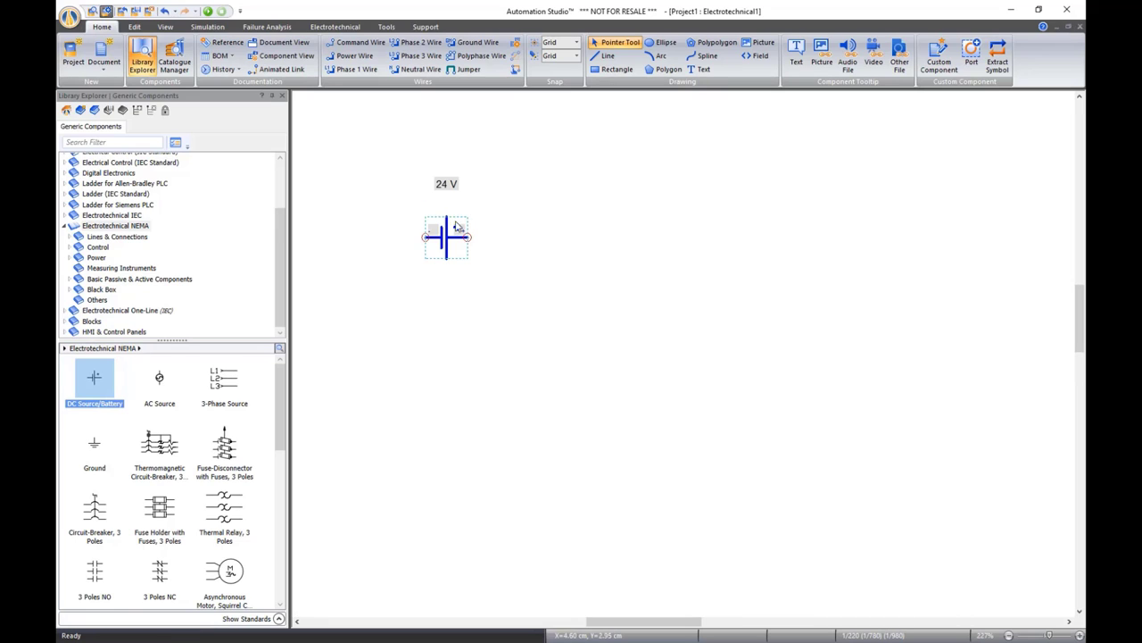
# Add an Electrotechnical NEMA Resistor on the battery's positive side, in line with the battery
pyautogui.moveTo(282, 412); pyautogui.dragTo(258, 555)
pyautogui.moveTo(87, 457); pyautogui.dragTo(568, 234)
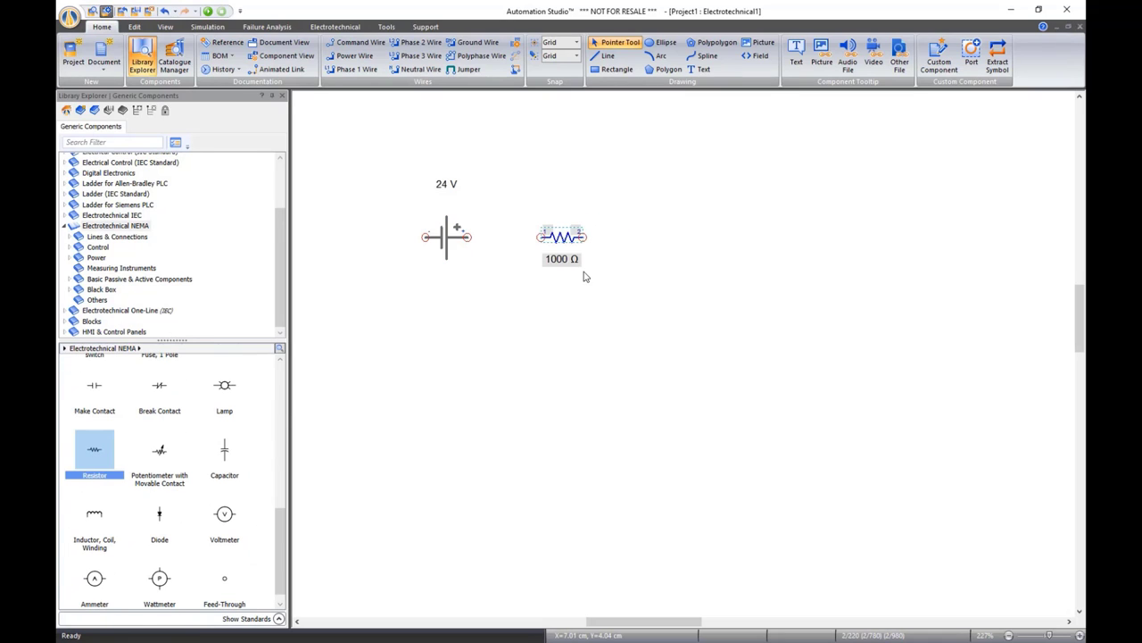
pyautogui.click(614, 258)
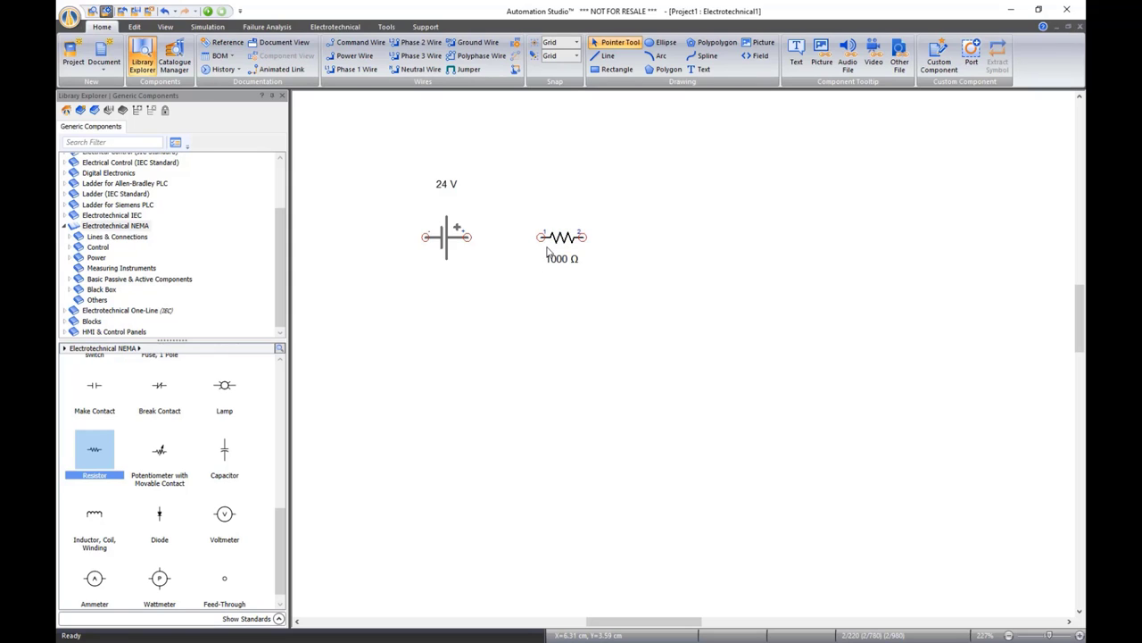
# Duplicate the resistor and place the copy in line on the side away from the battery
pyautogui.moveTo(561, 239); pyautogui.dragTo(678, 246)
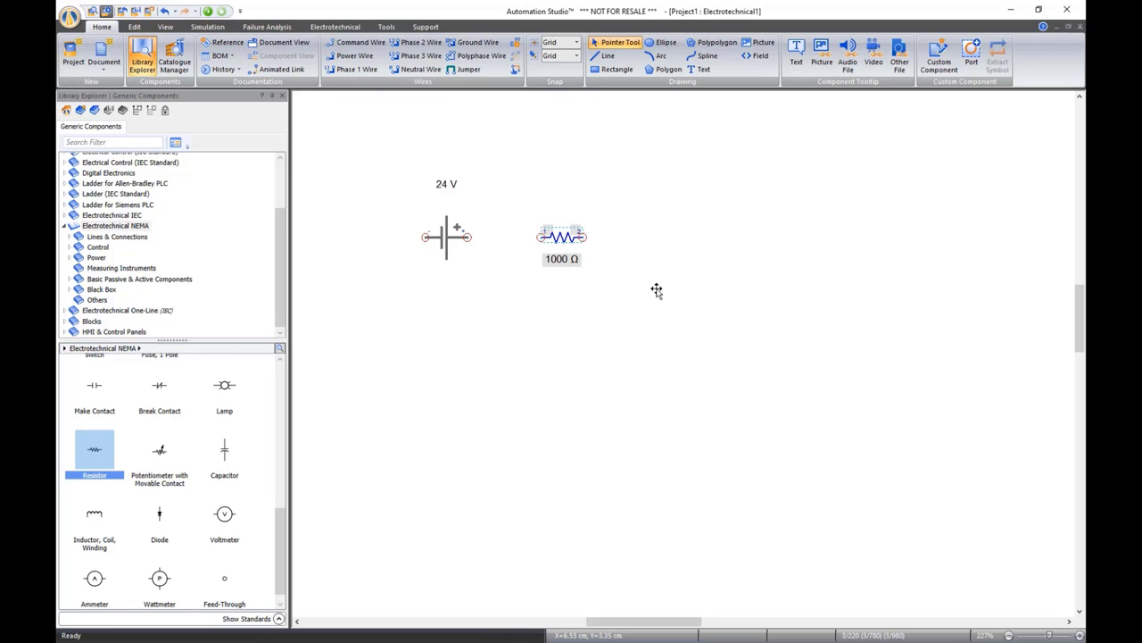
pyautogui.rightClick(563, 237)
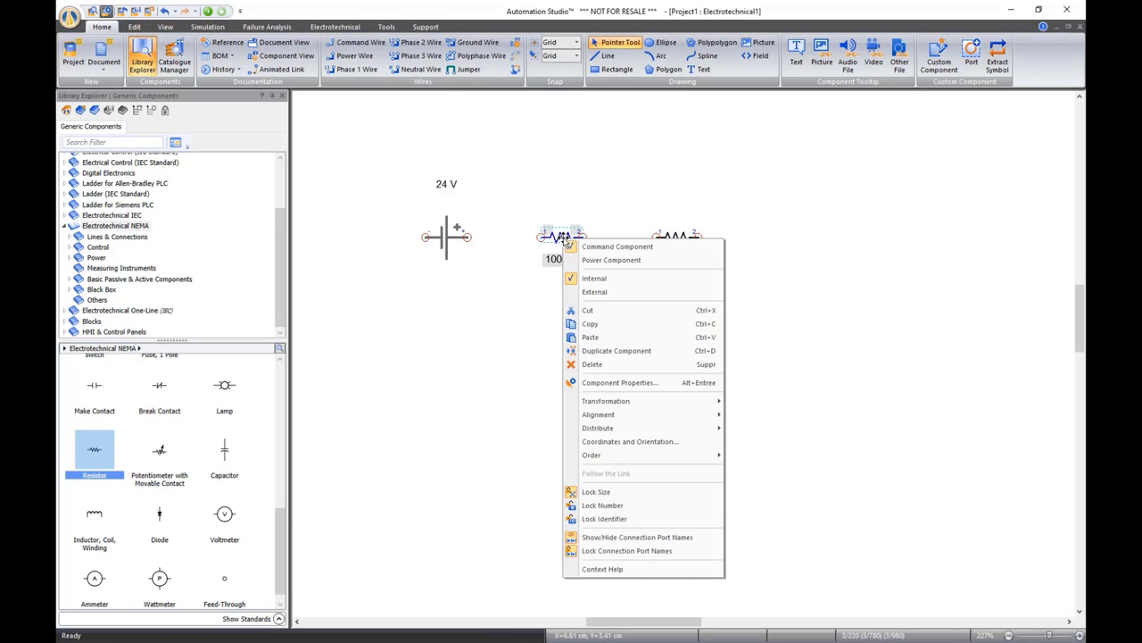
pyautogui.click(592, 324)
pyautogui.click(471, 295)
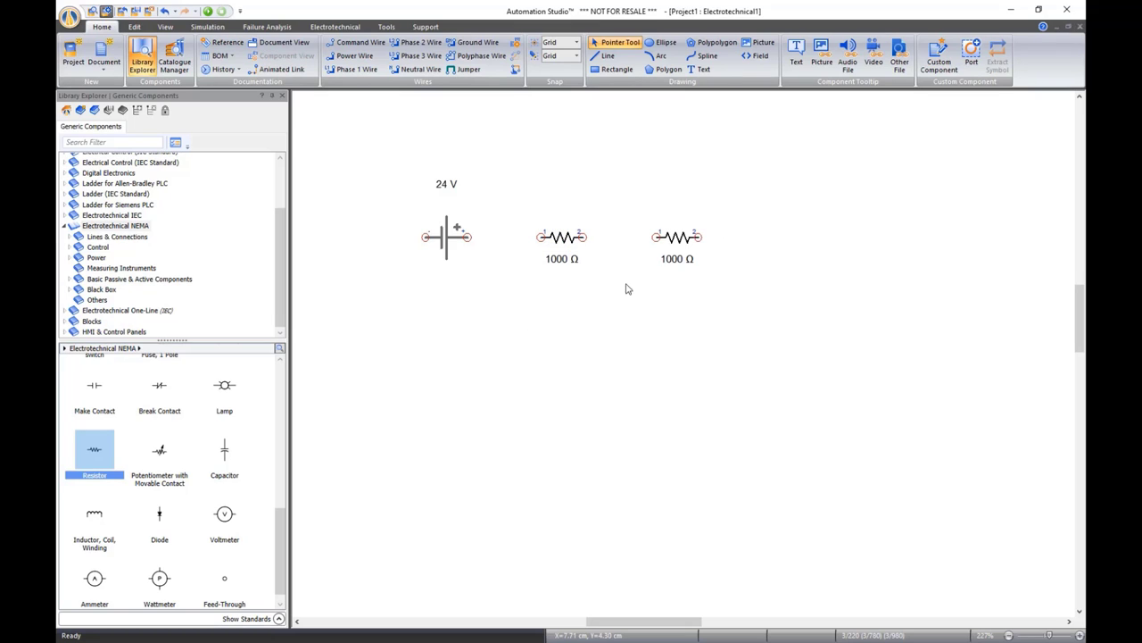
# Set the copied resistor's resistance to 2 kΩ in its component properties
pyautogui.click(676, 239)
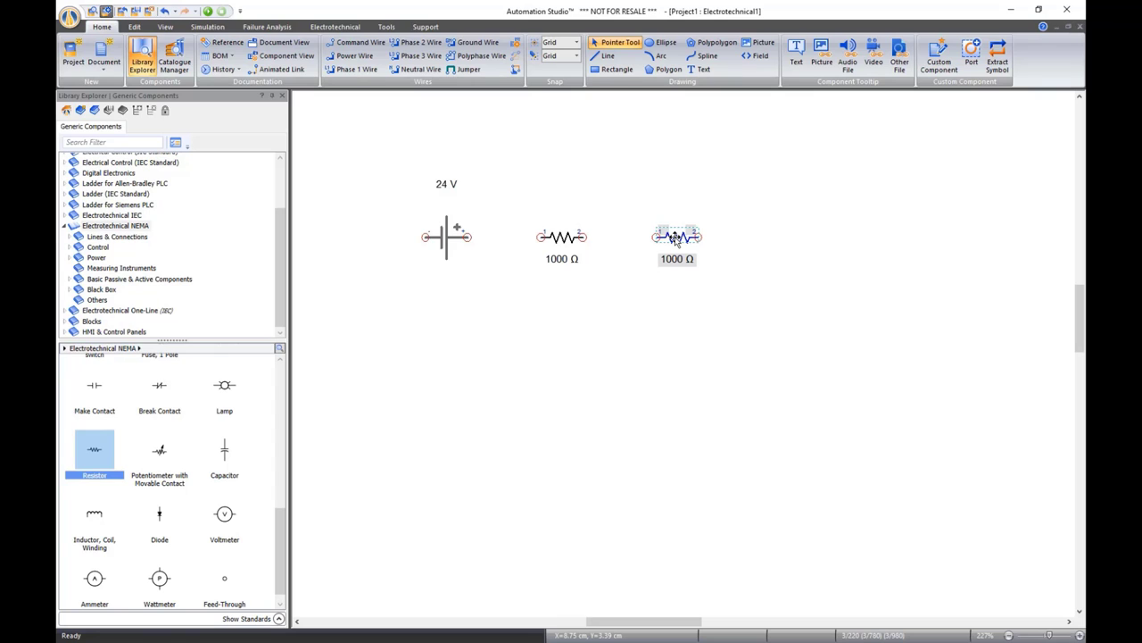
pyautogui.doubleClick(677, 238)
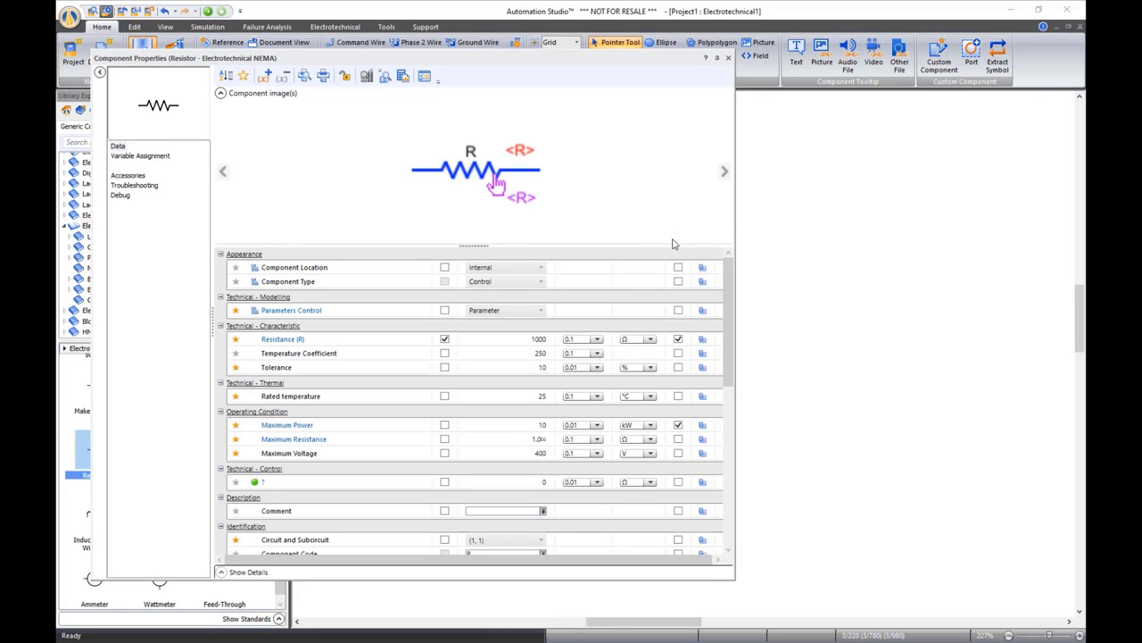
pyautogui.click(501, 341)
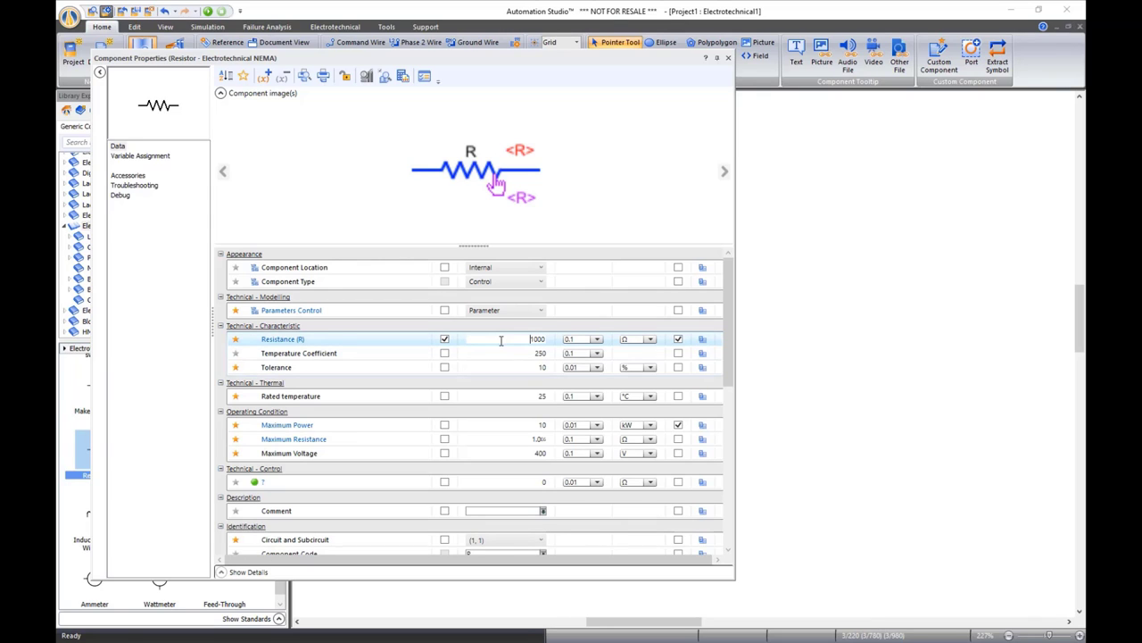
pyautogui.click(650, 340)
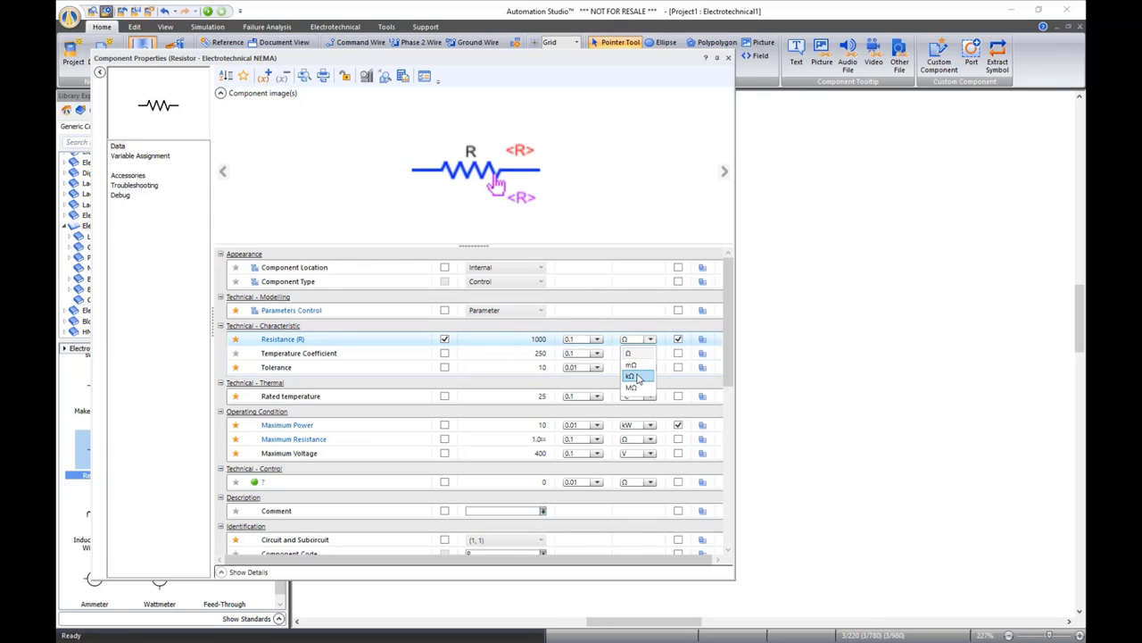
pyautogui.click(637, 379)
pyautogui.click(521, 343)
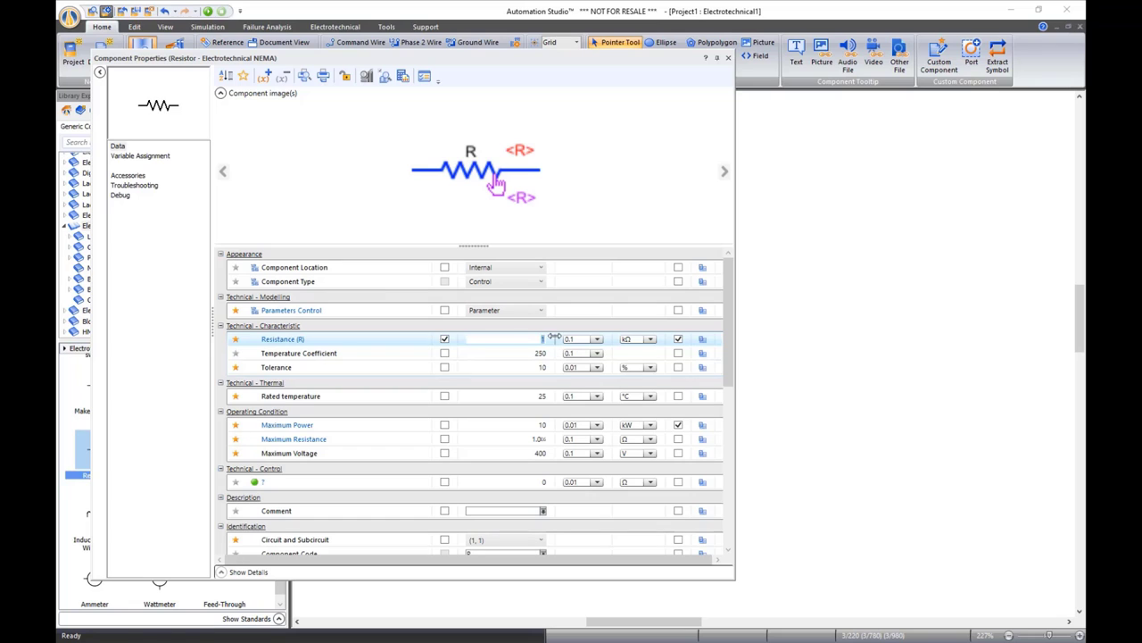
pyautogui.write('2')
pyautogui.click(556, 355)
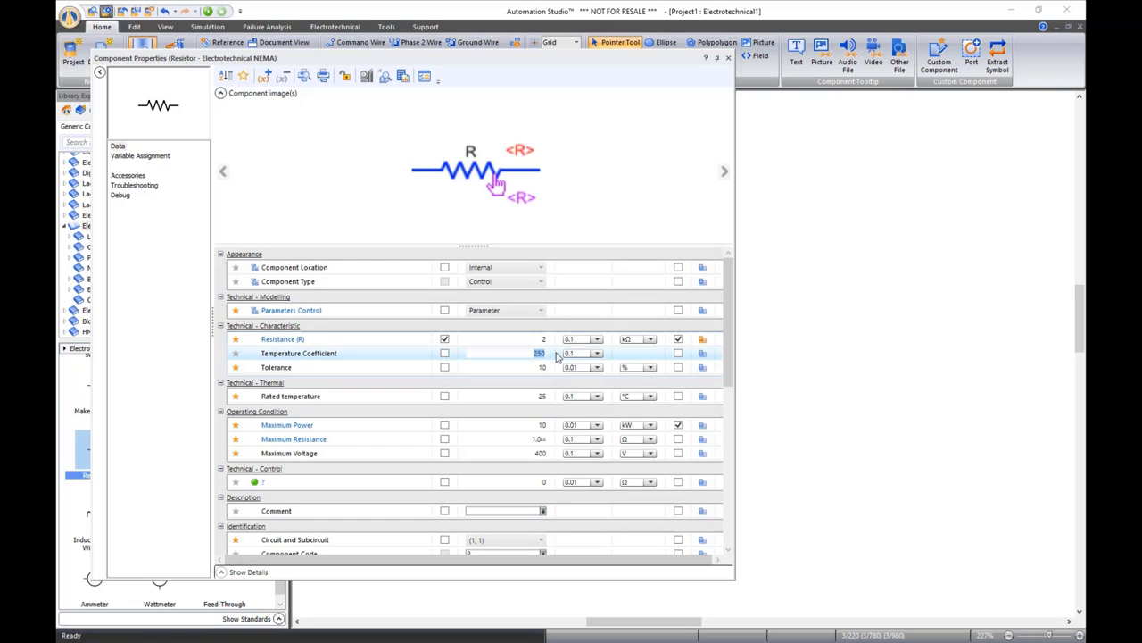
pyautogui.click(728, 57)
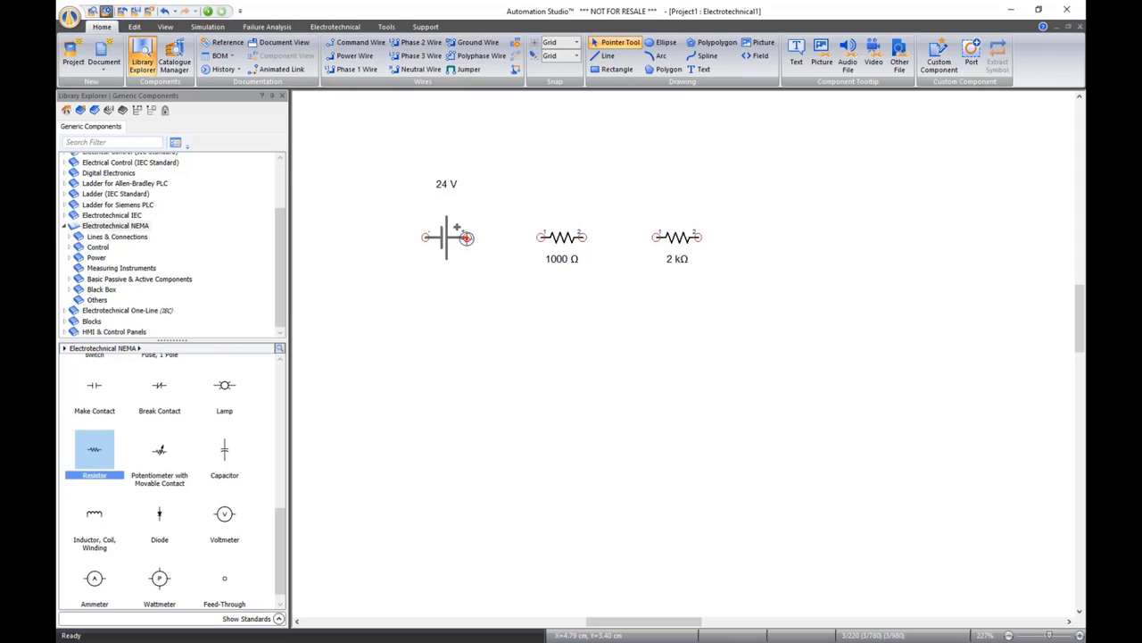
# Wire the battery and both resistors into a series loop, moving the return wire's vertical segment outward from the 2 kΩ resistor
pyautogui.moveTo(467, 236); pyautogui.dragTo(425, 236)
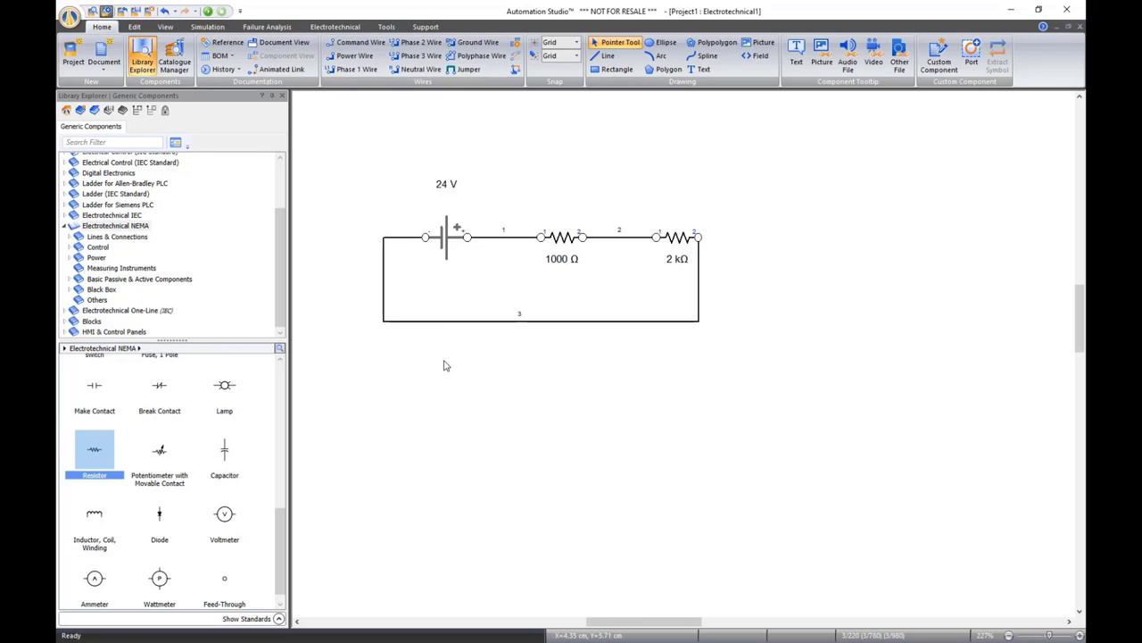
pyautogui.click(699, 286)
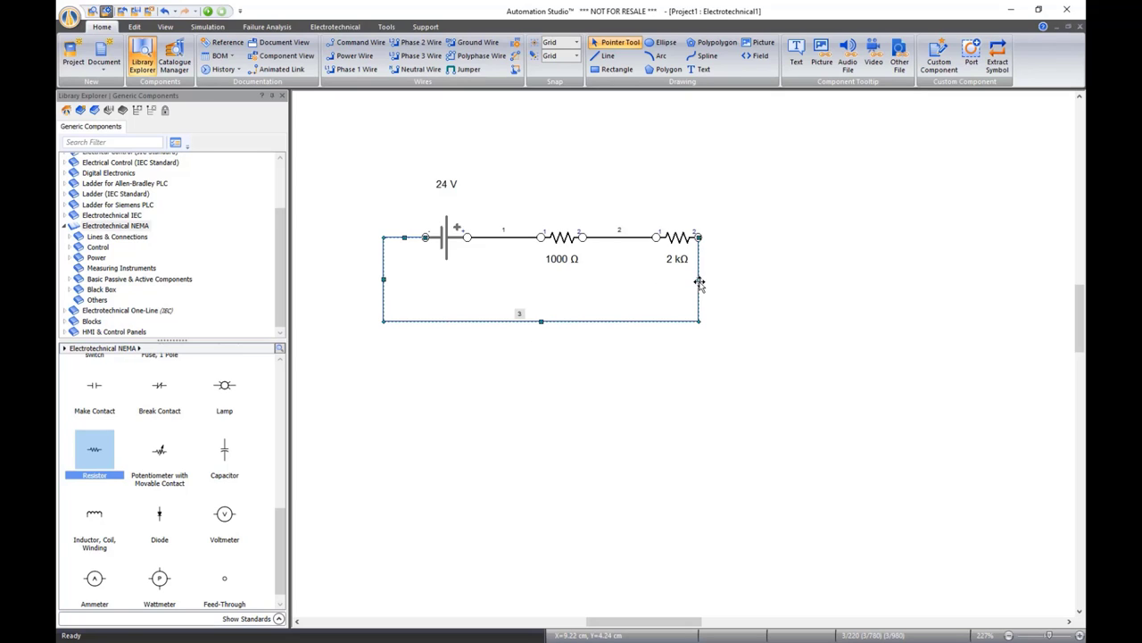
pyautogui.moveTo(699, 279); pyautogui.dragTo(807, 281)
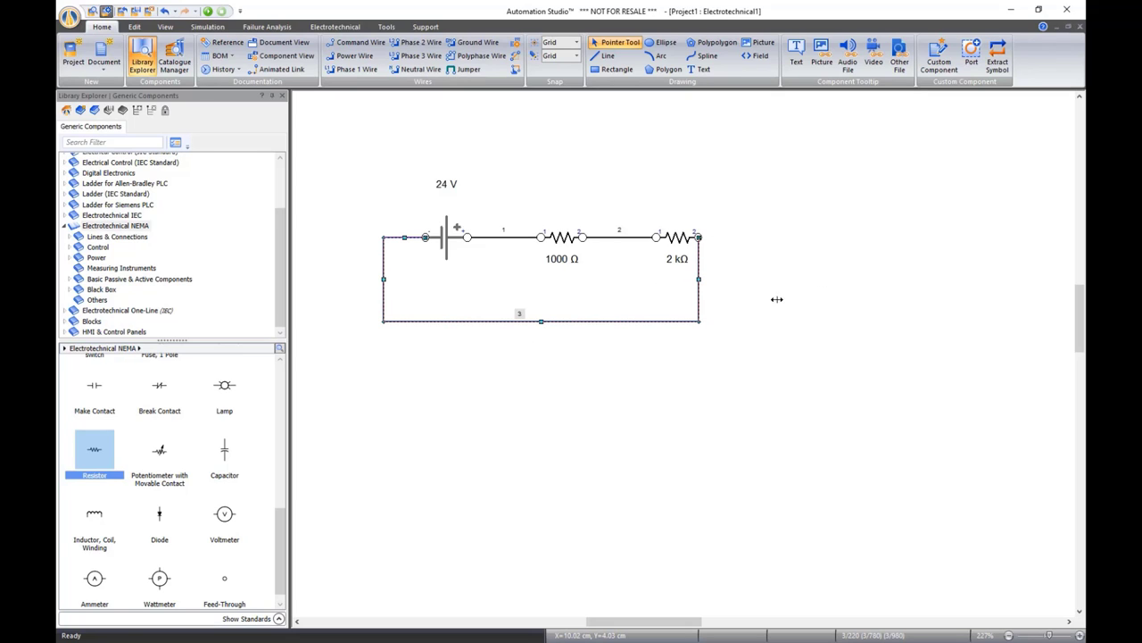
pyautogui.click(704, 199)
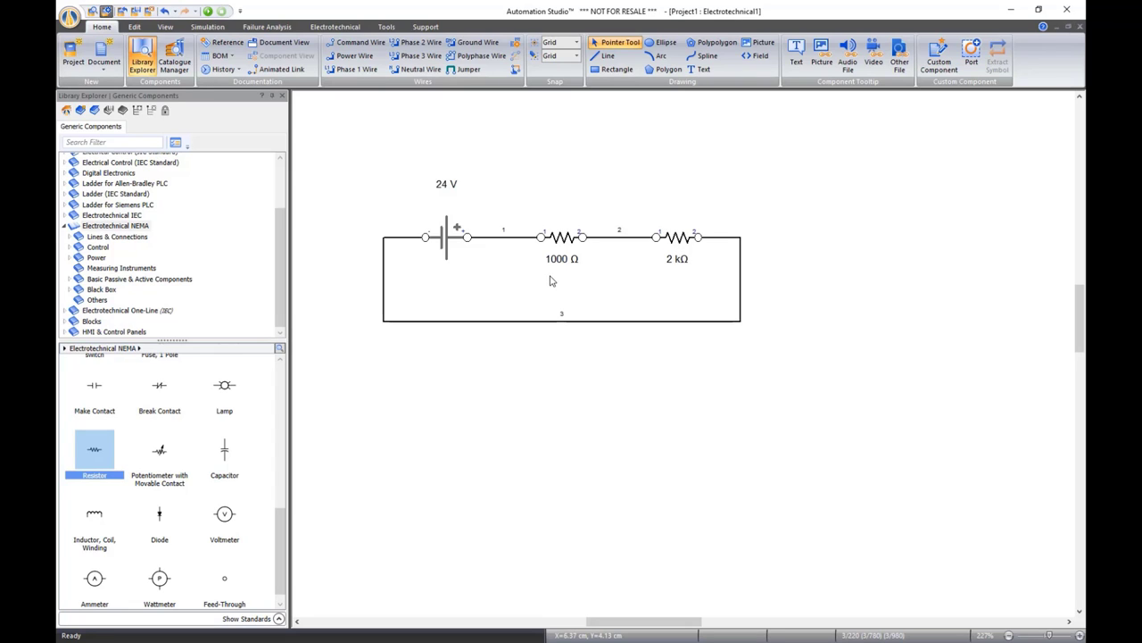
# Start a normal simulation and place a multimeter in the empty area beside the 2 kΩ resistor
pyautogui.click(207, 30)
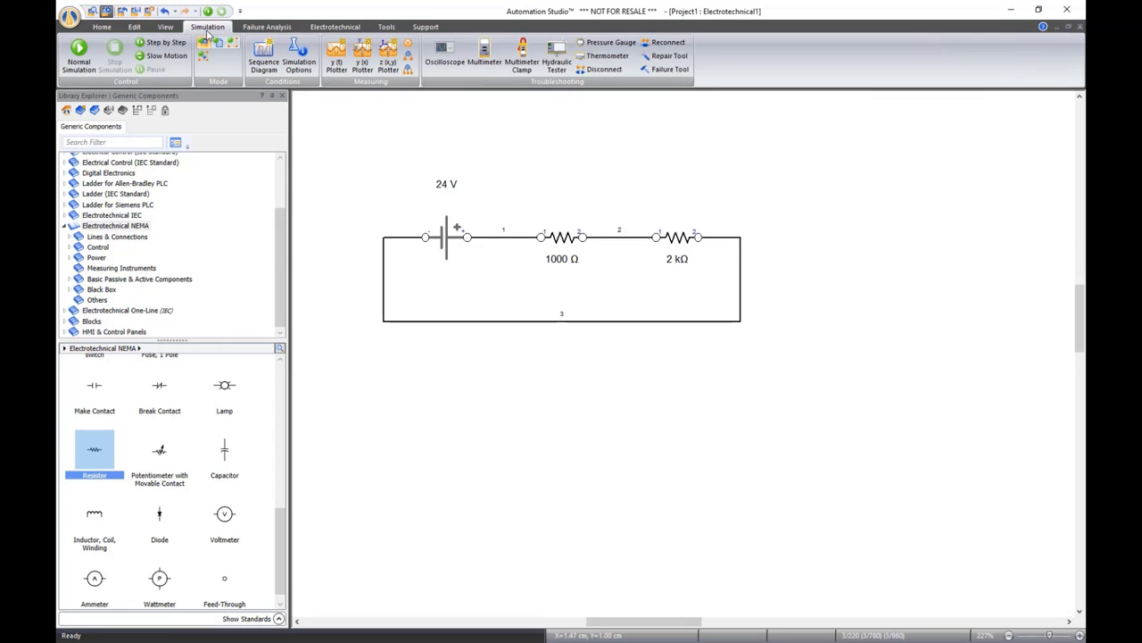
pyautogui.click(78, 54)
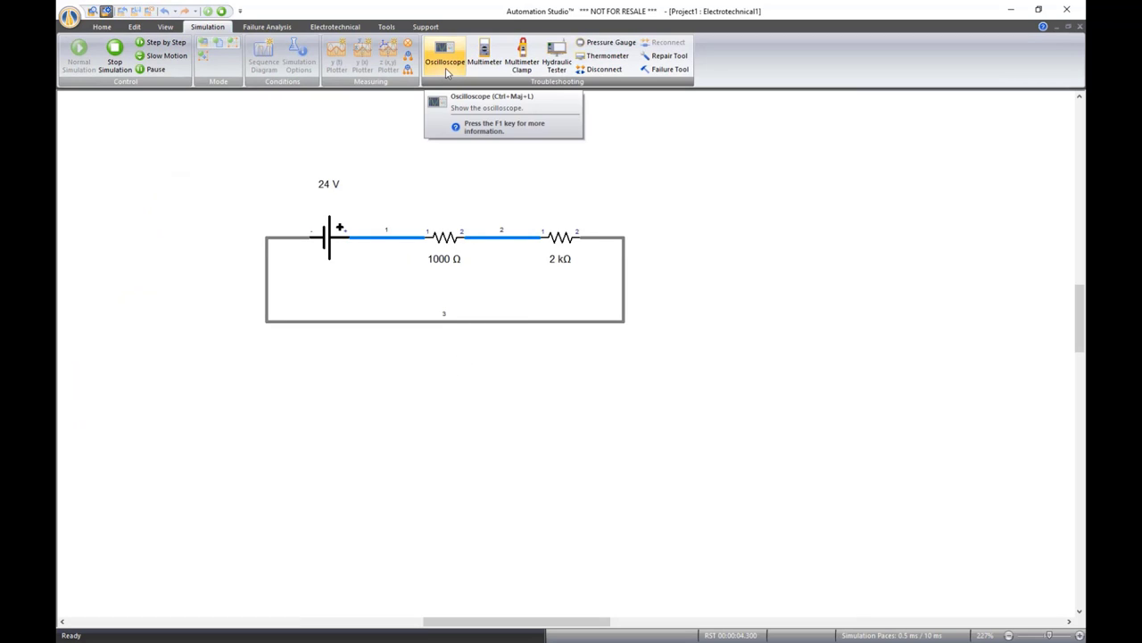
pyautogui.click(485, 68)
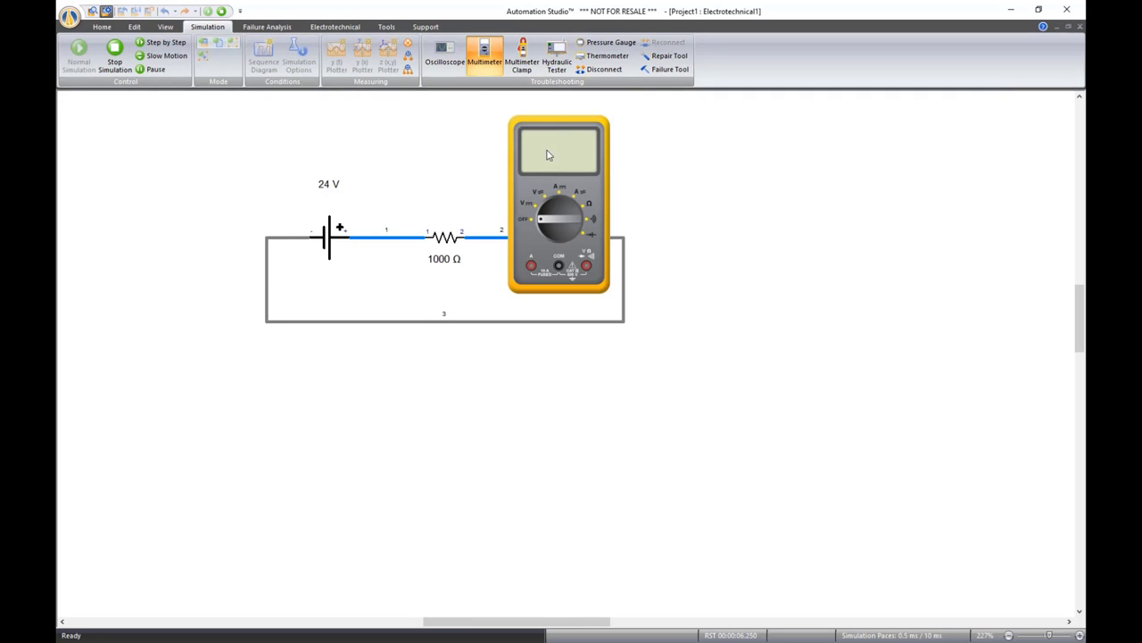
pyautogui.moveTo(543, 153); pyautogui.dragTo(725, 138)
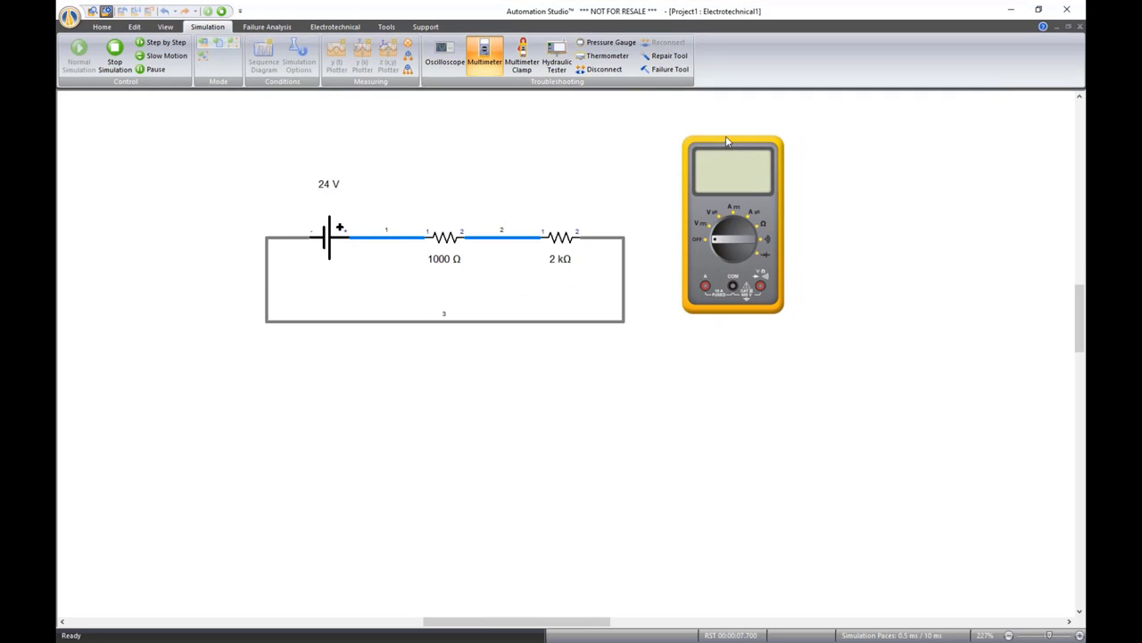
# Measure the DC voltage with the multimeter, first across both resistors together and then across the 2 kΩ resistor alone
pyautogui.click(710, 232)
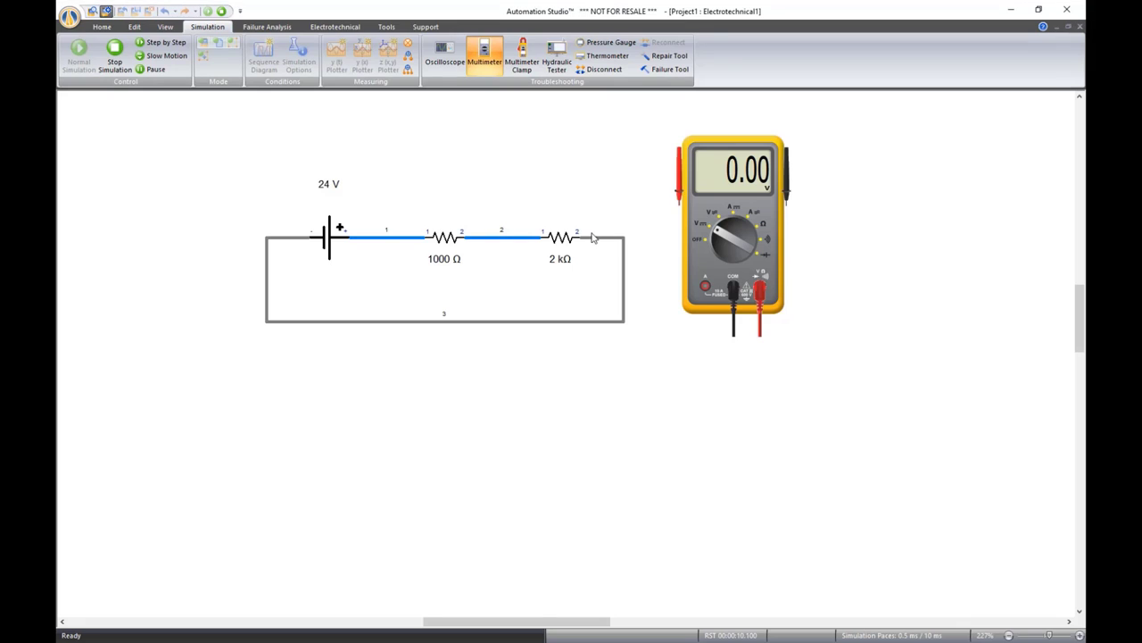
pyautogui.moveTo(680, 181); pyautogui.dragTo(427, 225)
pyautogui.moveTo(789, 187); pyautogui.dragTo(584, 230)
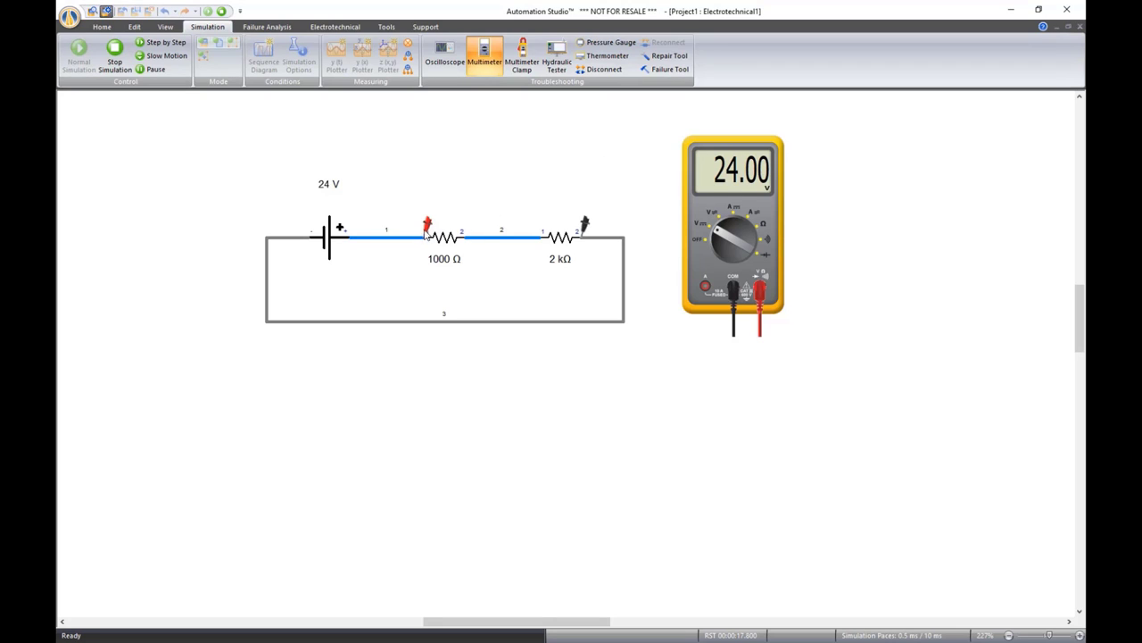
pyautogui.moveTo(427, 234); pyautogui.dragTo(542, 234)
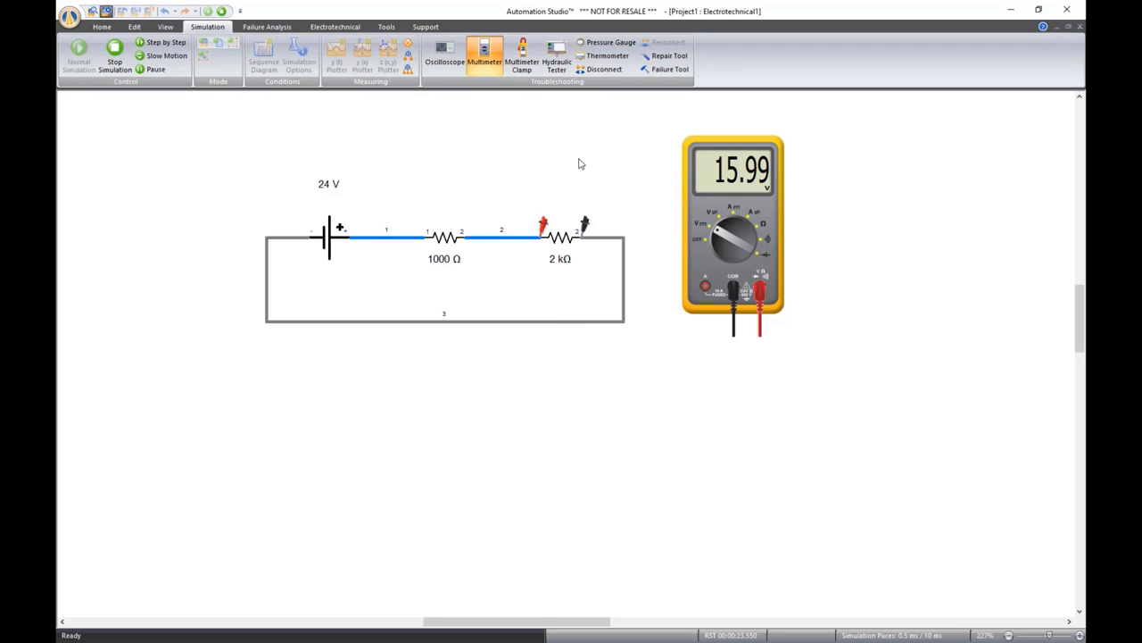
# Measure the DC current by disconnecting wire 1 at the battery's positive terminal and probing across the gap, then reconnect the wire
pyautogui.click(732, 218)
pyautogui.click(594, 69)
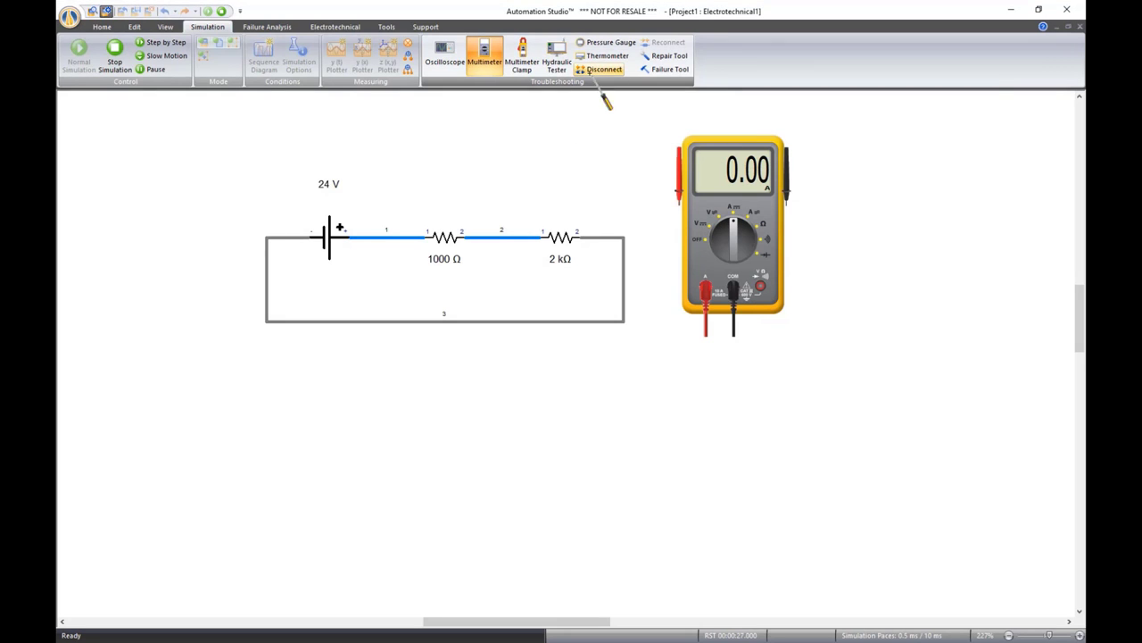
pyautogui.click(361, 237)
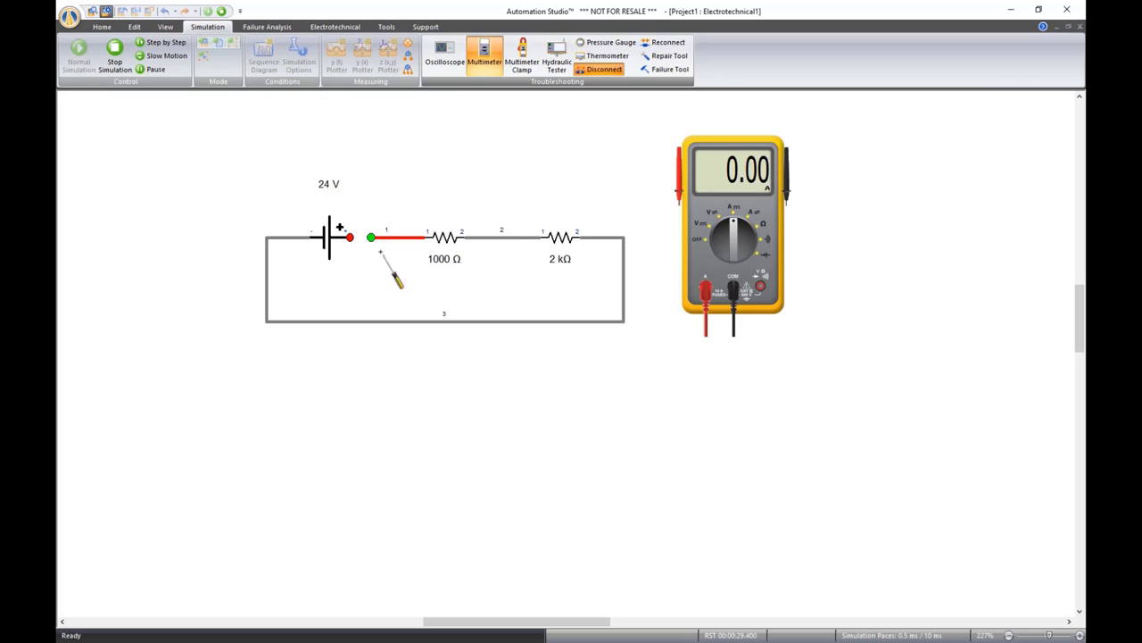
pyautogui.moveTo(680, 177); pyautogui.dragTo(352, 235)
pyautogui.moveTo(789, 190); pyautogui.dragTo(371, 235)
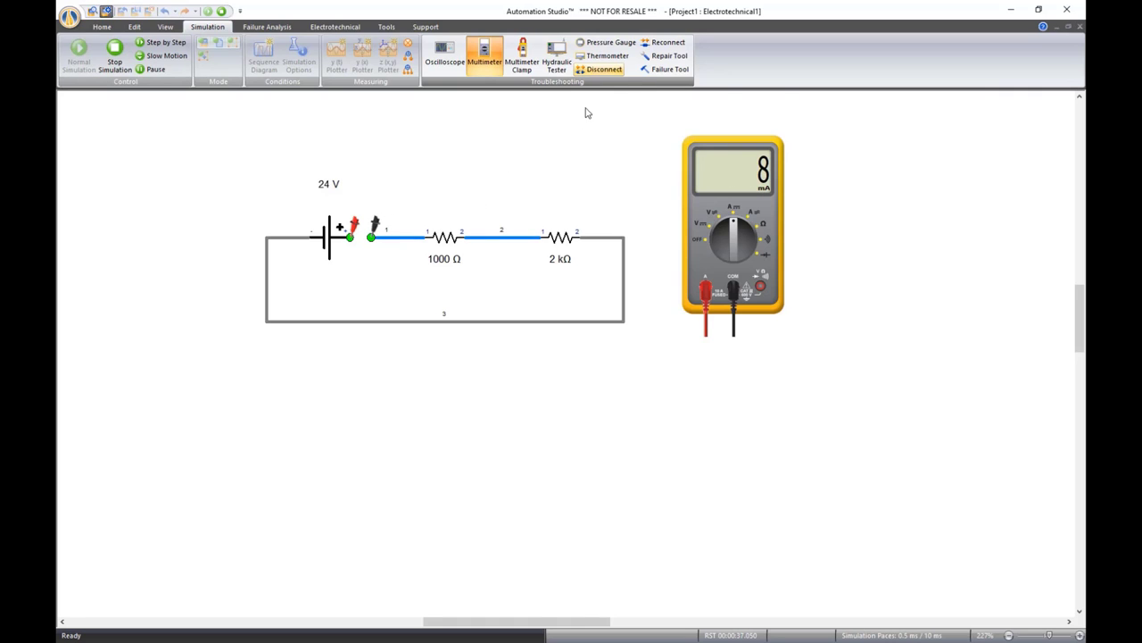
pyautogui.click(658, 45)
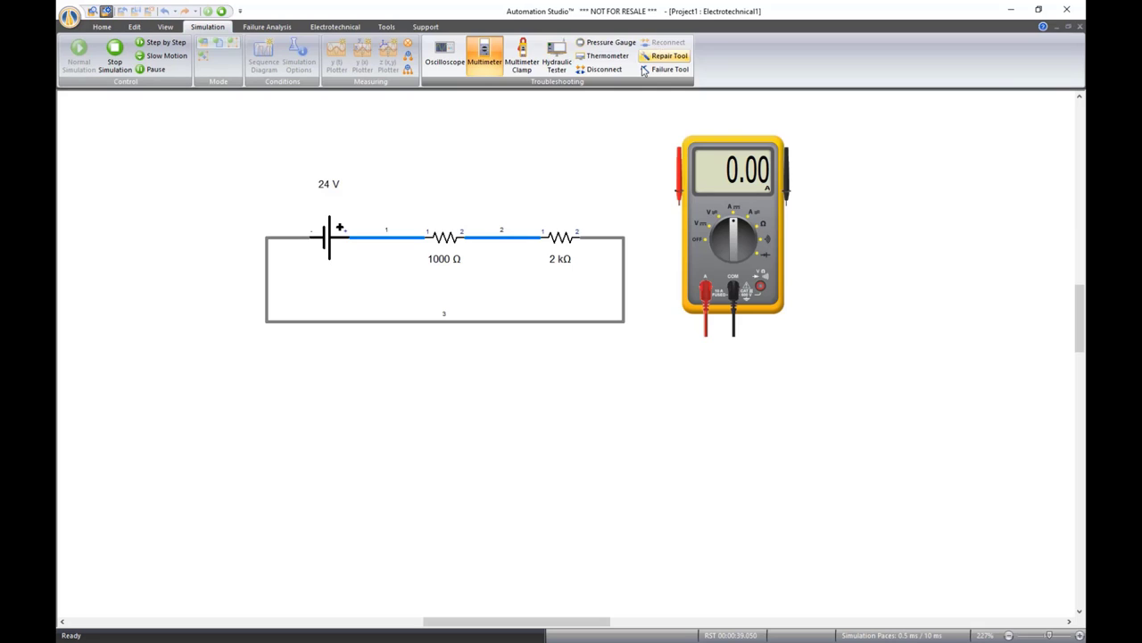
# Measure the current with the multimeter clamp placed around the wire between the battery and the 1000 Ω resistor
pyautogui.click(522, 70)
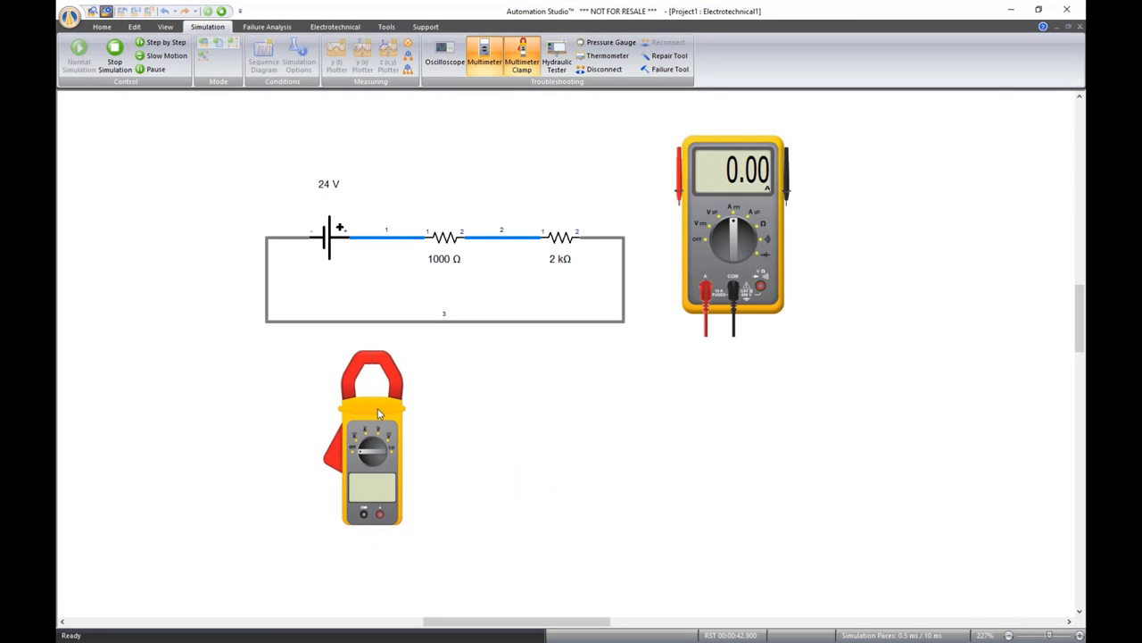
pyautogui.click(358, 449)
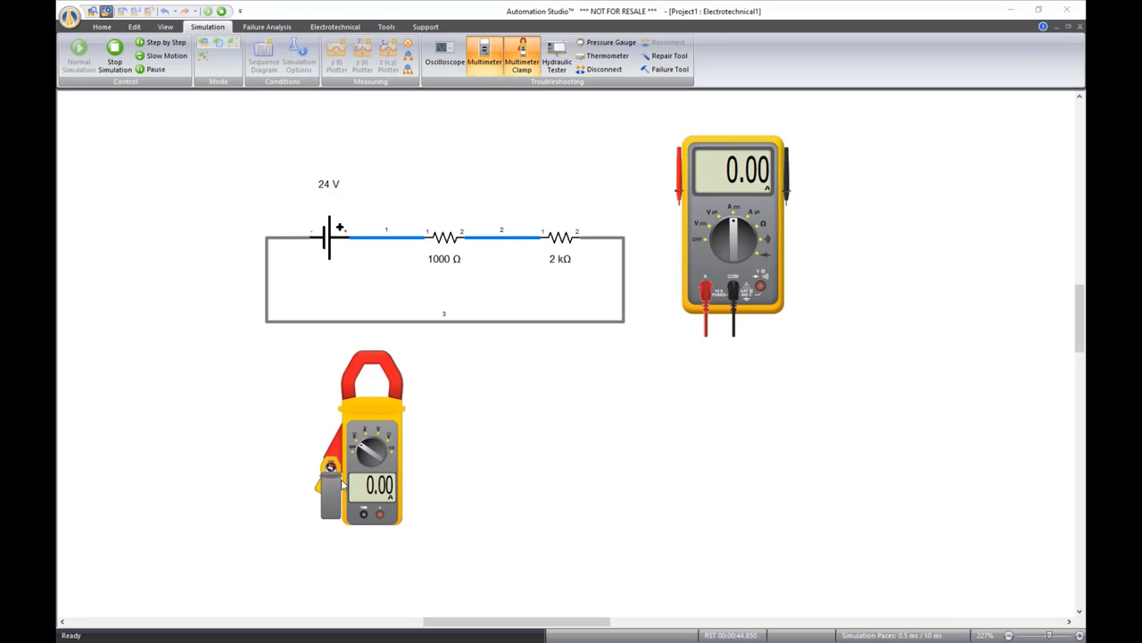
pyautogui.moveTo(342, 485); pyautogui.dragTo(387, 239)
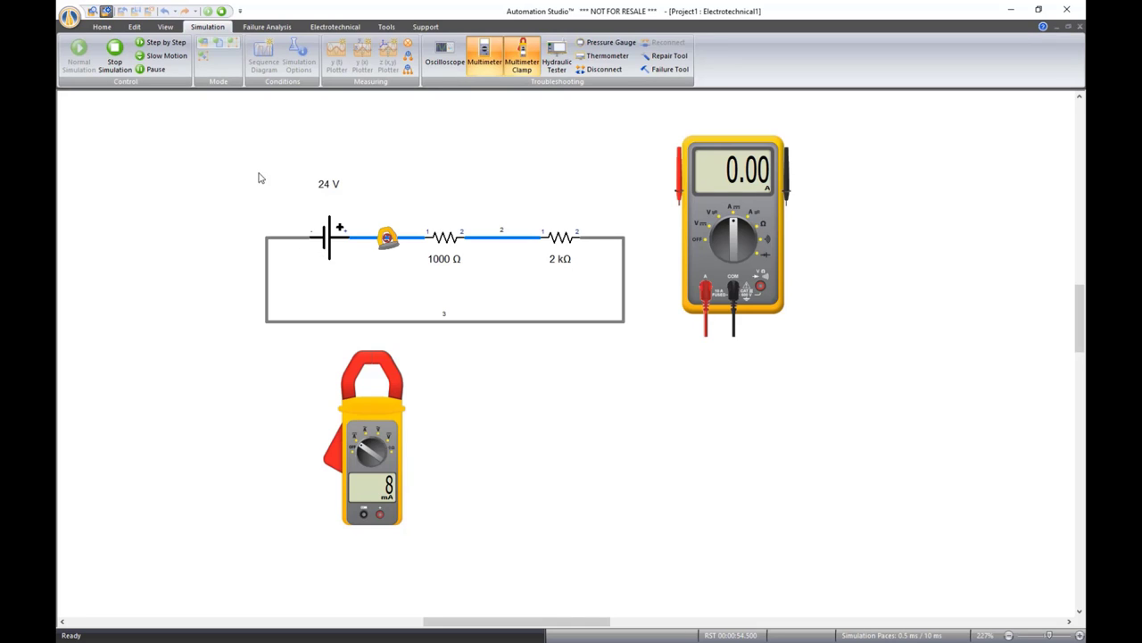
# Put away the multimeter and the multimeter clamp, and stop the simulation
pyautogui.click(485, 56)
pyautogui.click(515, 67)
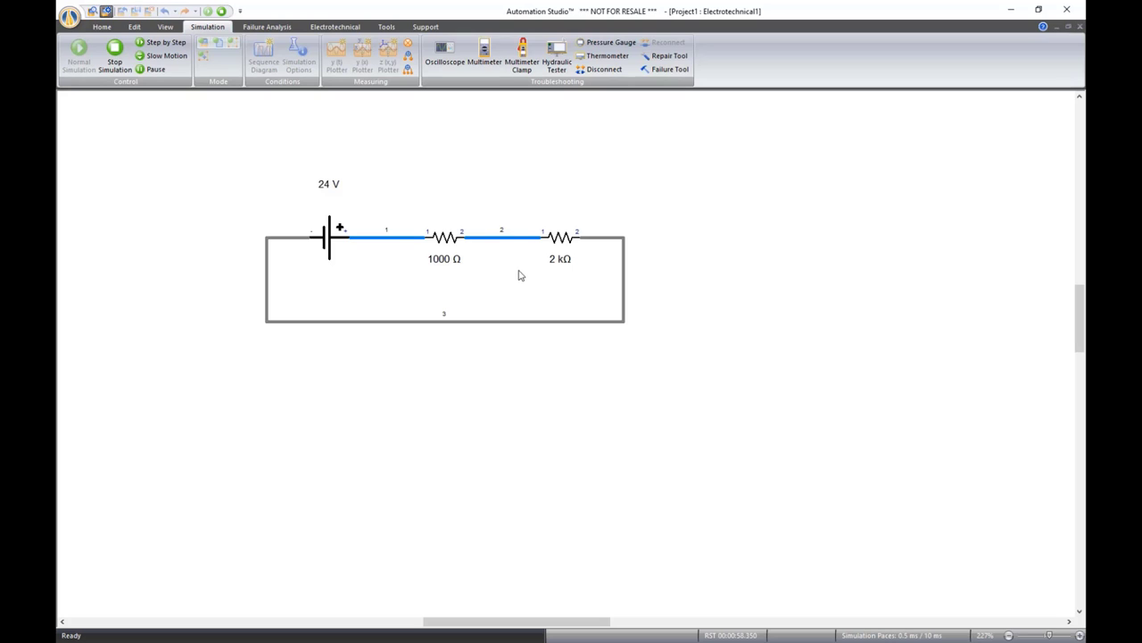
pyautogui.click(114, 58)
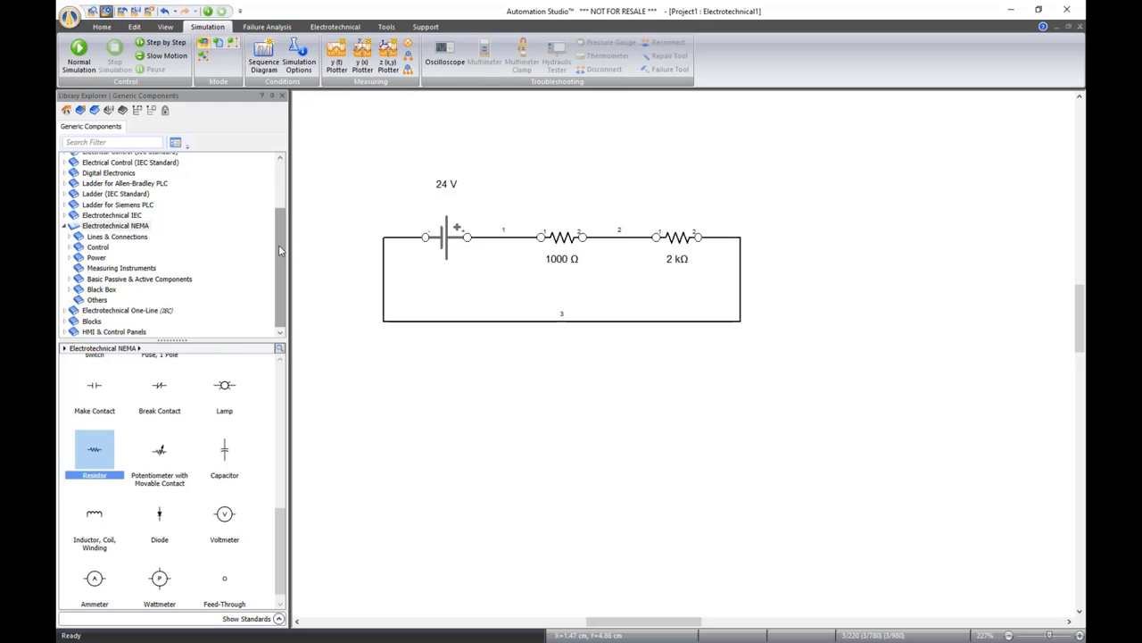
# Open the illustrated Electrical - DC Electrical component library
pyautogui.moveTo(285, 248)
pyautogui.mouseDown()
pyautogui.moveTo(286, 192)
pyautogui.moveTo(282, 248)
pyautogui.mouseUp()
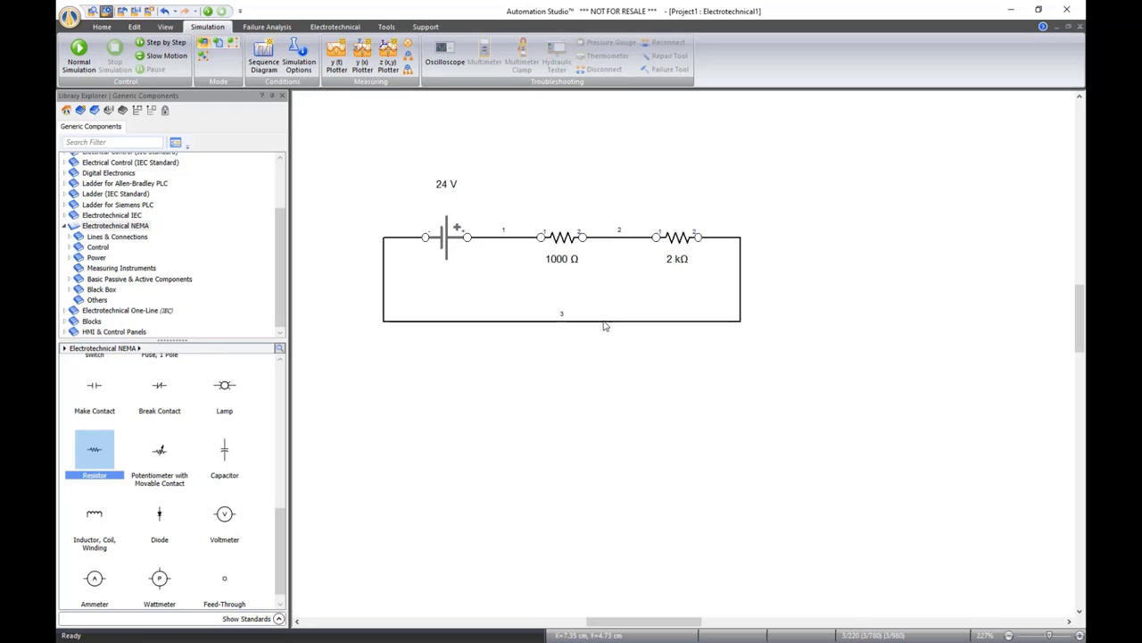
pyautogui.moveTo(581, 367); pyautogui.dragTo(584, 312)
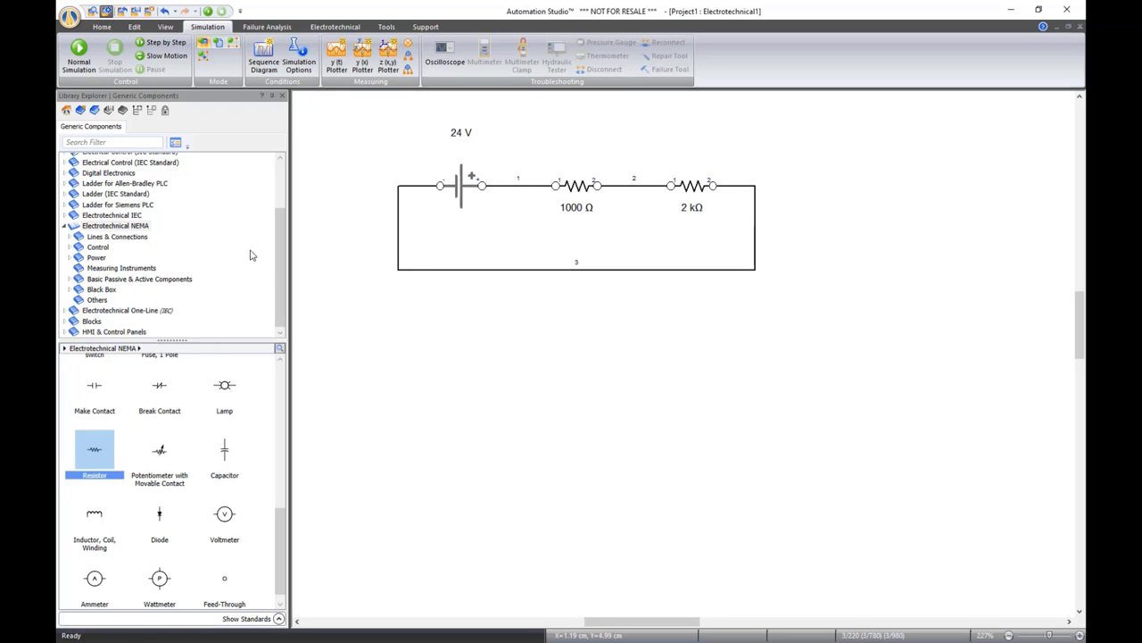
pyautogui.click(66, 110)
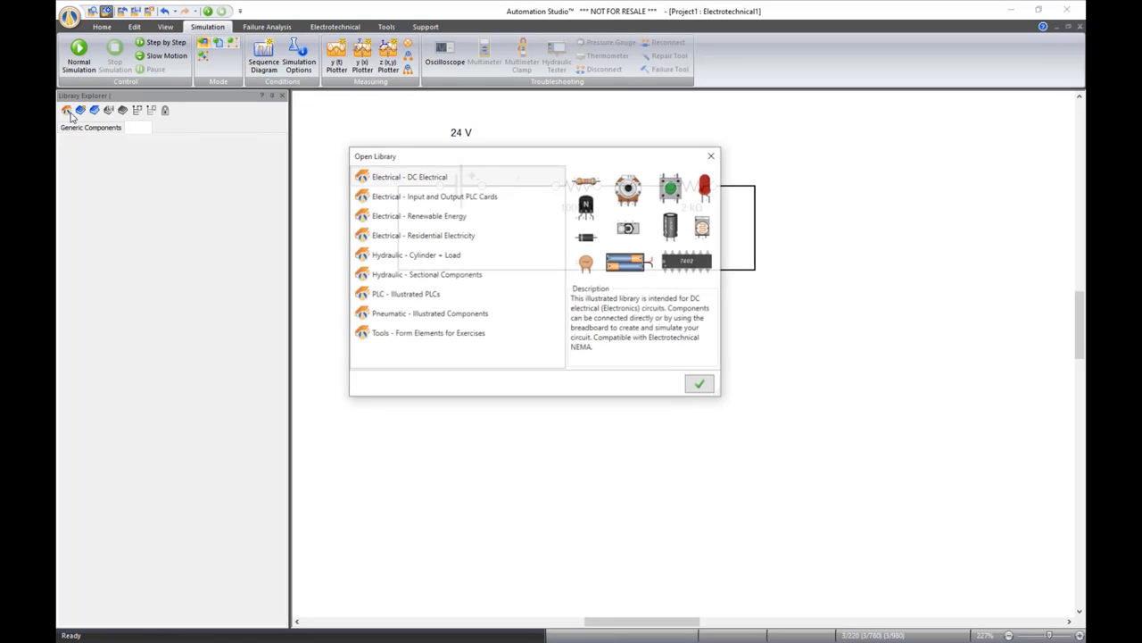
pyautogui.click(433, 182)
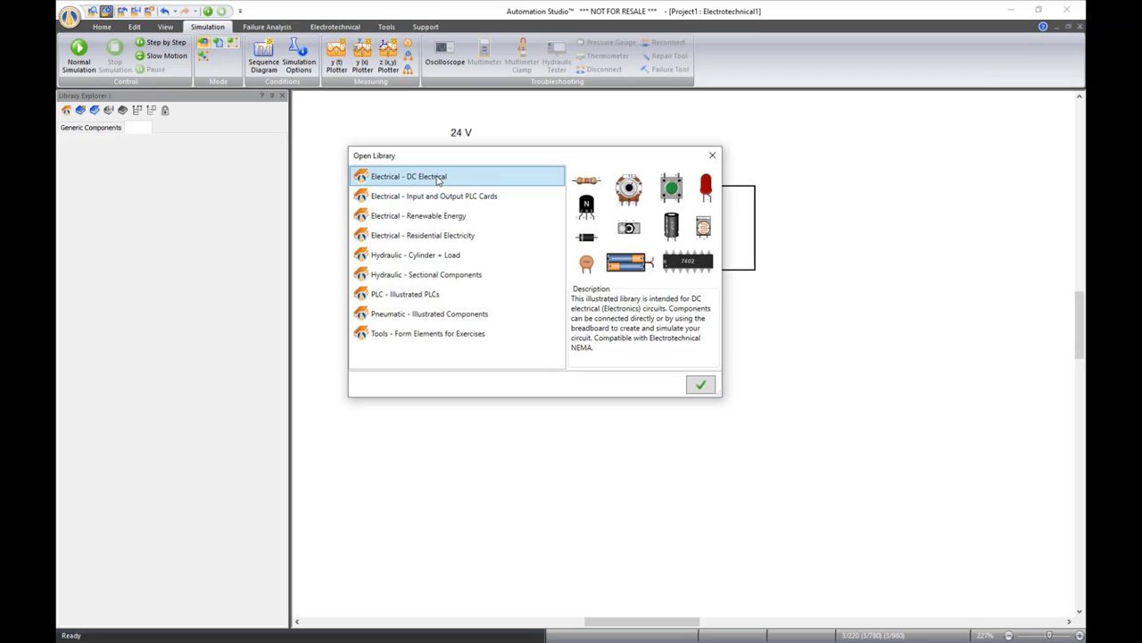
pyautogui.click(701, 383)
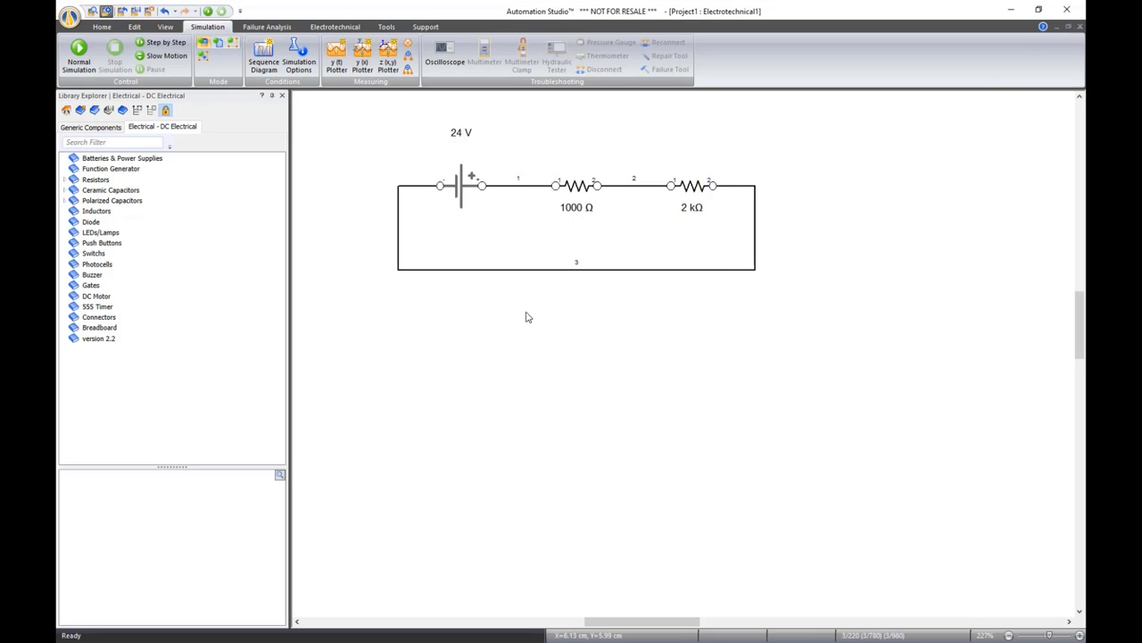
# Enlarge the component preview area and place an illustrated DC Power Supply in the empty space below the series circuit
pyautogui.click(98, 180)
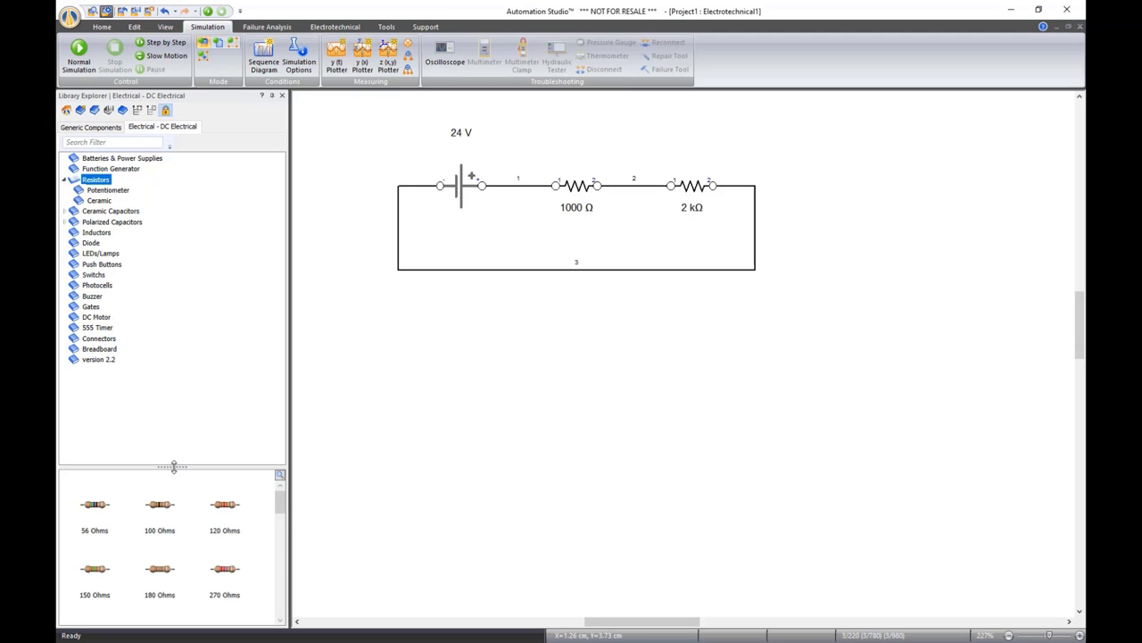
pyautogui.moveTo(173, 465); pyautogui.dragTo(168, 389)
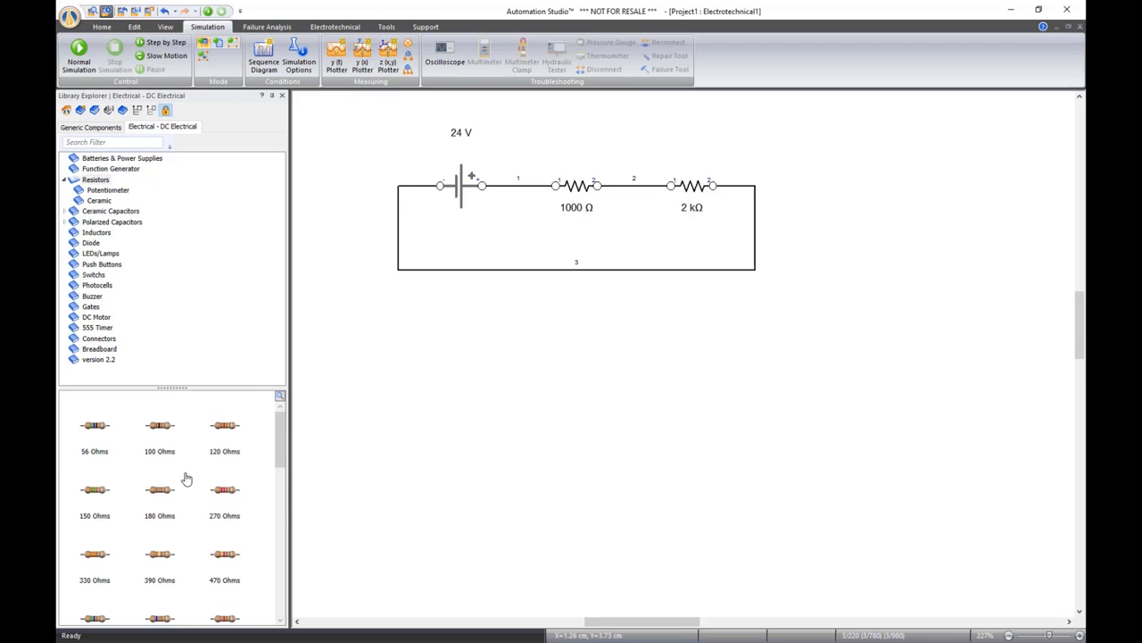
pyautogui.click(116, 158)
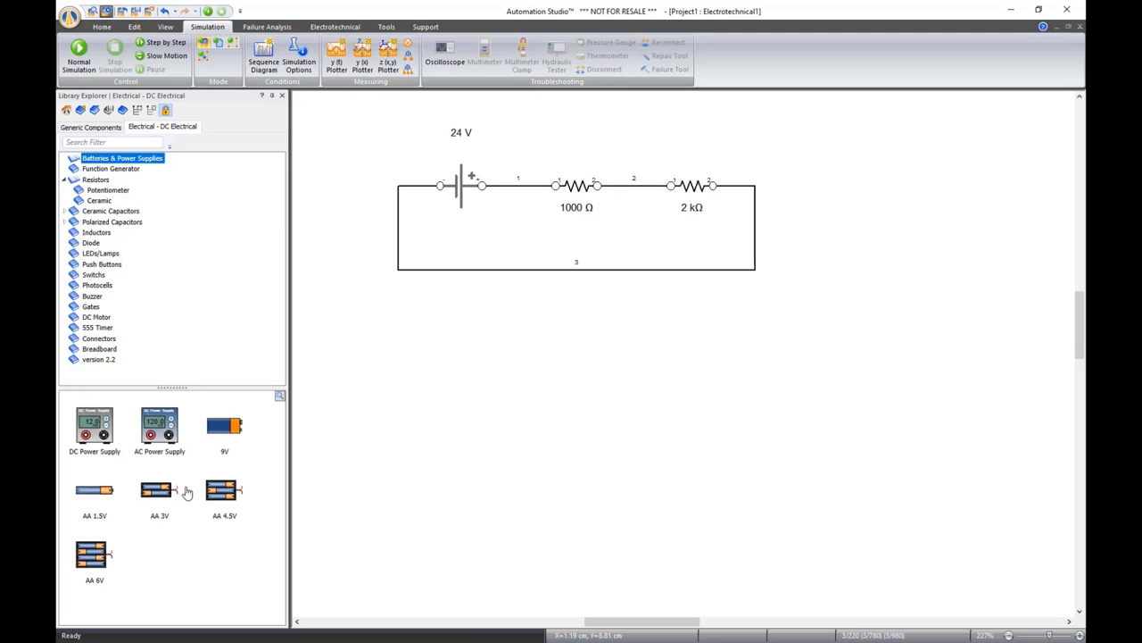
pyautogui.moveTo(96, 426); pyautogui.dragTo(406, 423)
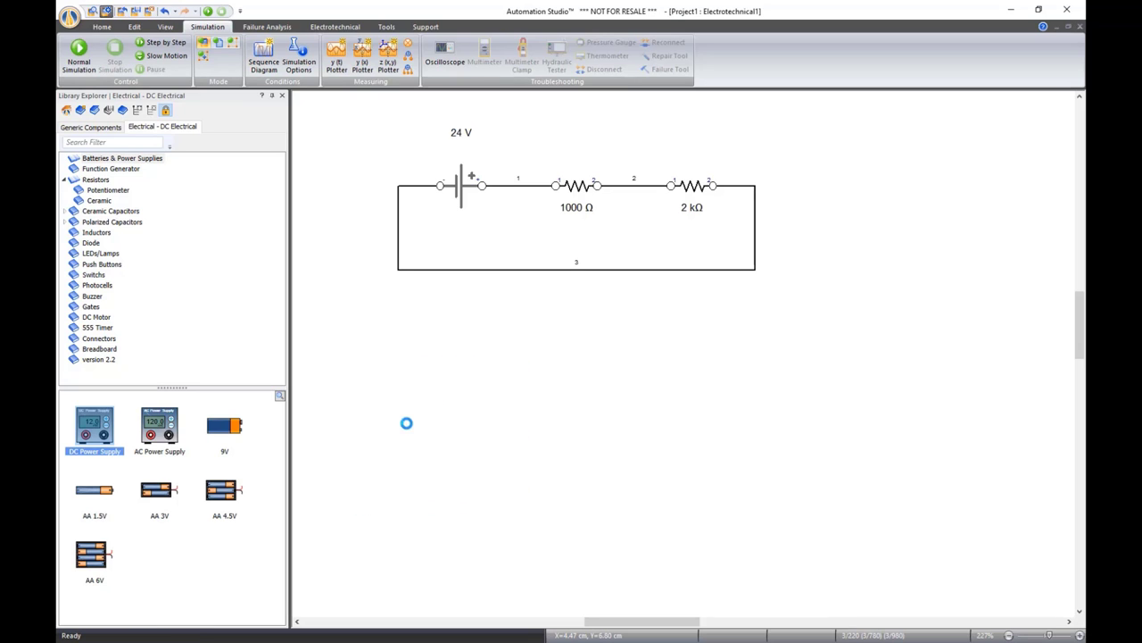
pyautogui.click(328, 341)
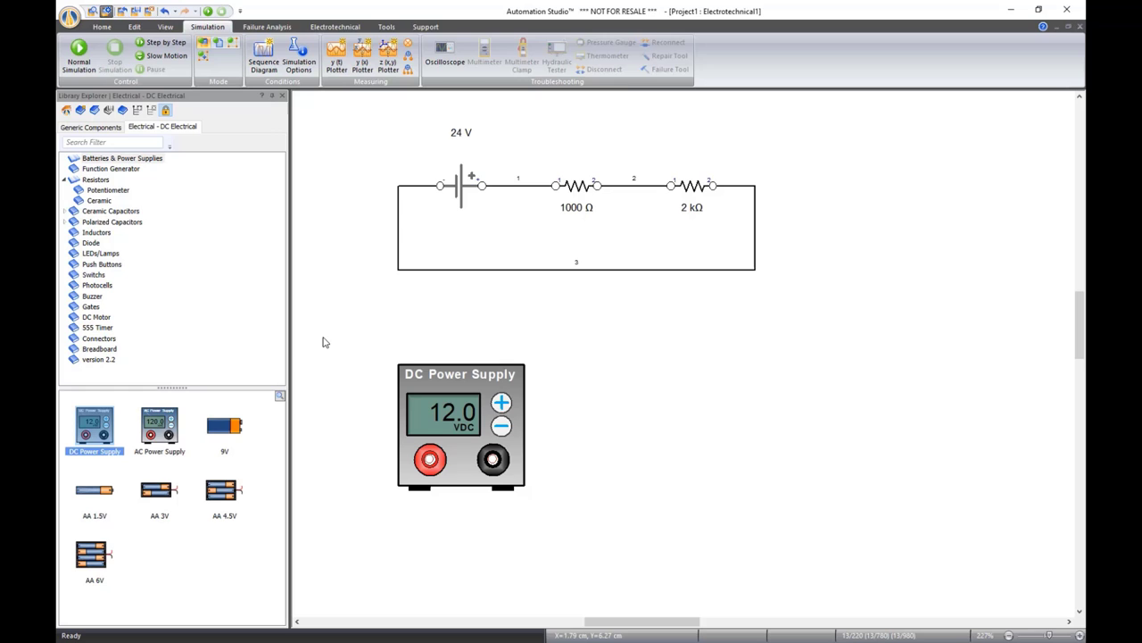
# Place an illustrated 1K Ohms resistor and a 2.2K Ohms resistor in a row beside the DC power supply
pyautogui.click(101, 181)
pyautogui.scroll(-4, 157, 575)
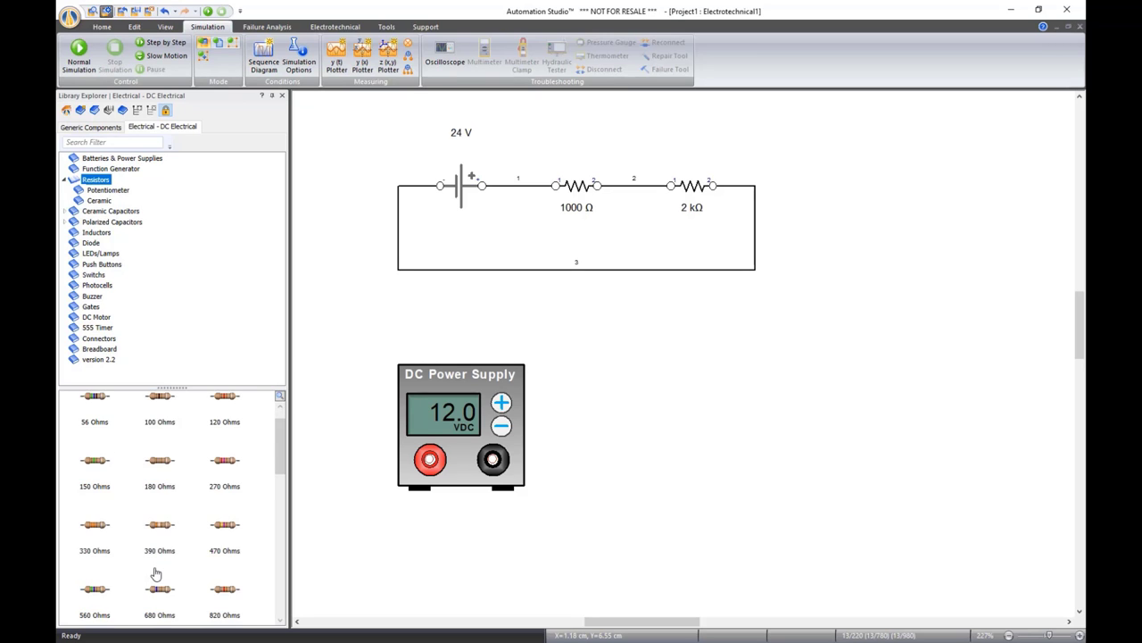
pyautogui.scroll(-1, 157, 575)
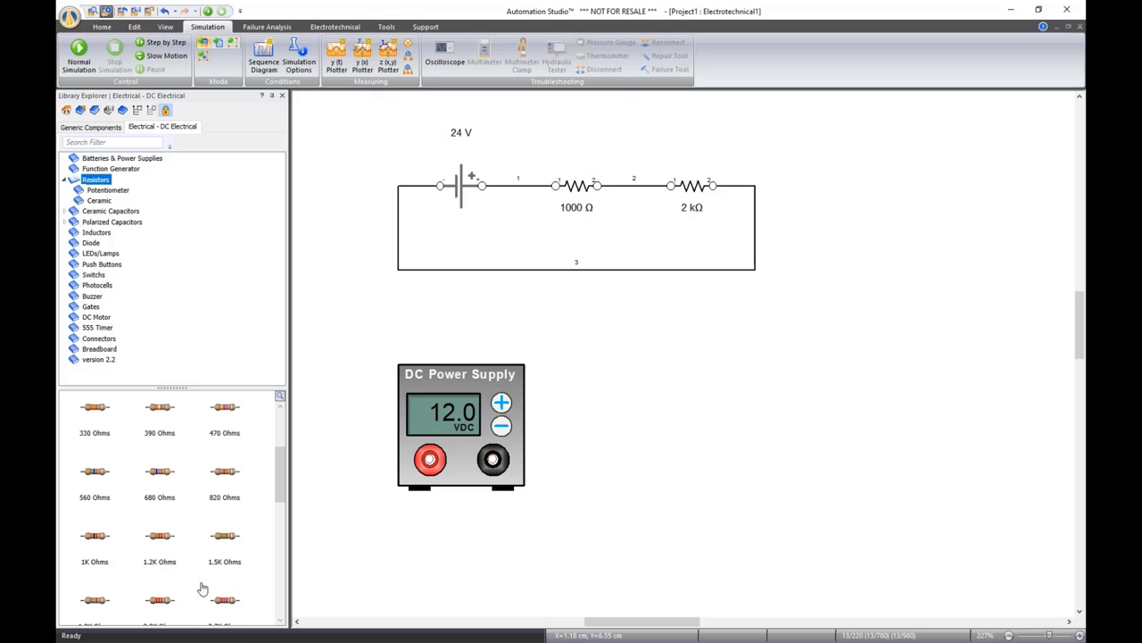
pyautogui.moveTo(80, 532); pyautogui.dragTo(659, 451)
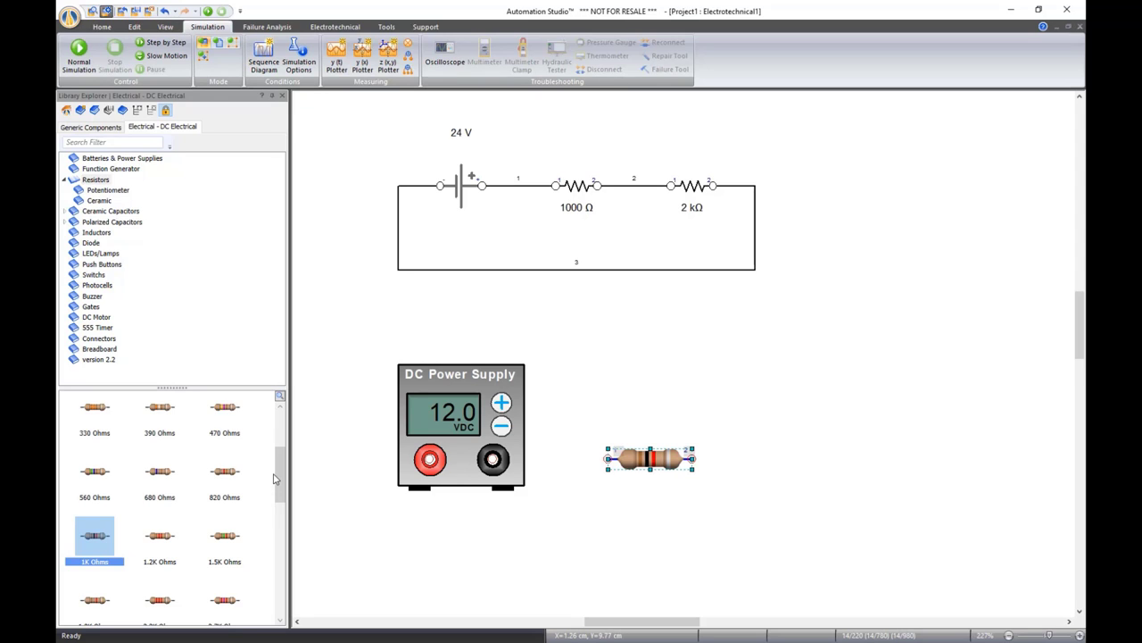
pyautogui.moveTo(278, 478); pyautogui.dragTo(280, 497)
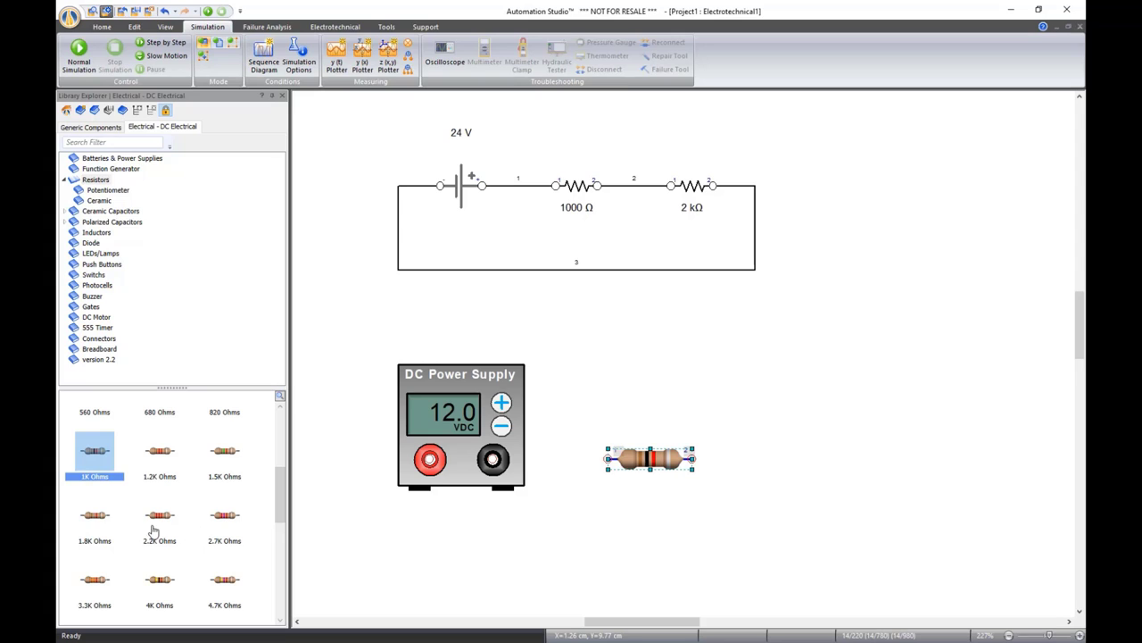
pyautogui.moveTo(160, 525); pyautogui.dragTo(829, 459)
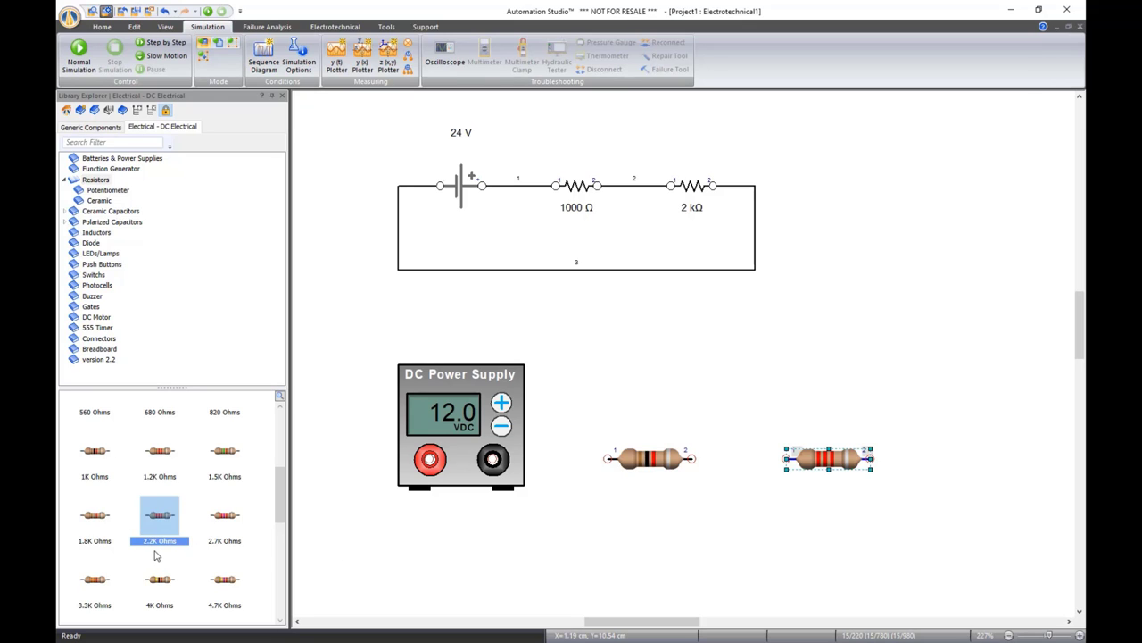
pyautogui.click(627, 552)
# Wire the illustrated circuit in series from the supply's red terminal through the 1K and 2.2K resistors back to the black terminal
pyautogui.moveTo(429, 460); pyautogui.dragTo(608, 459)
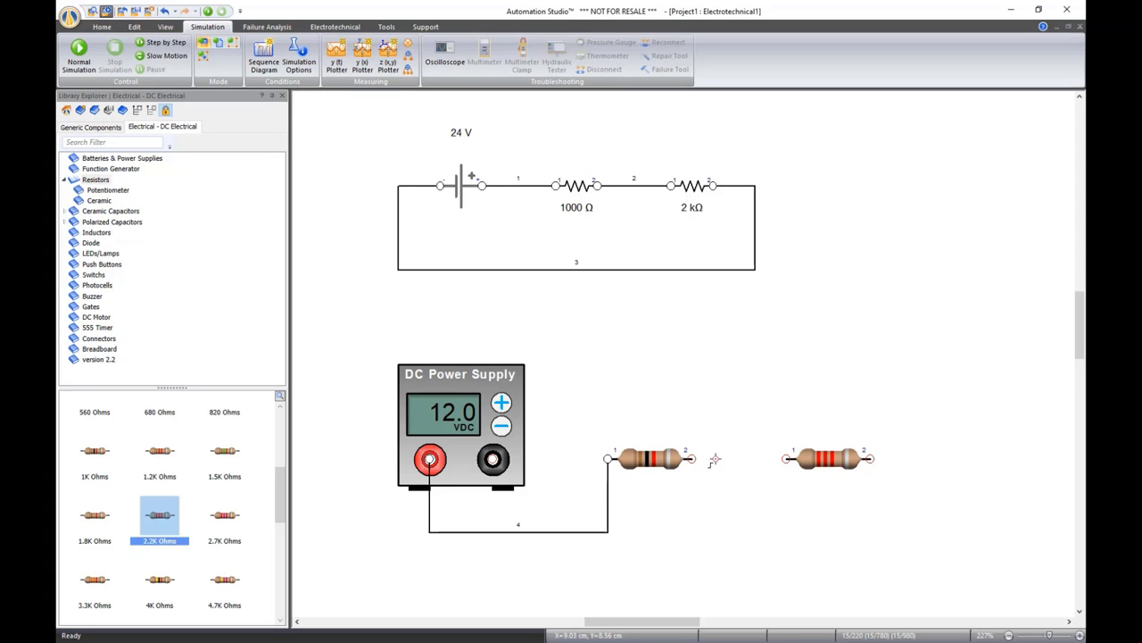
pyautogui.moveTo(692, 459); pyautogui.dragTo(786, 458)
pyautogui.moveTo(871, 460); pyautogui.dragTo(493, 459)
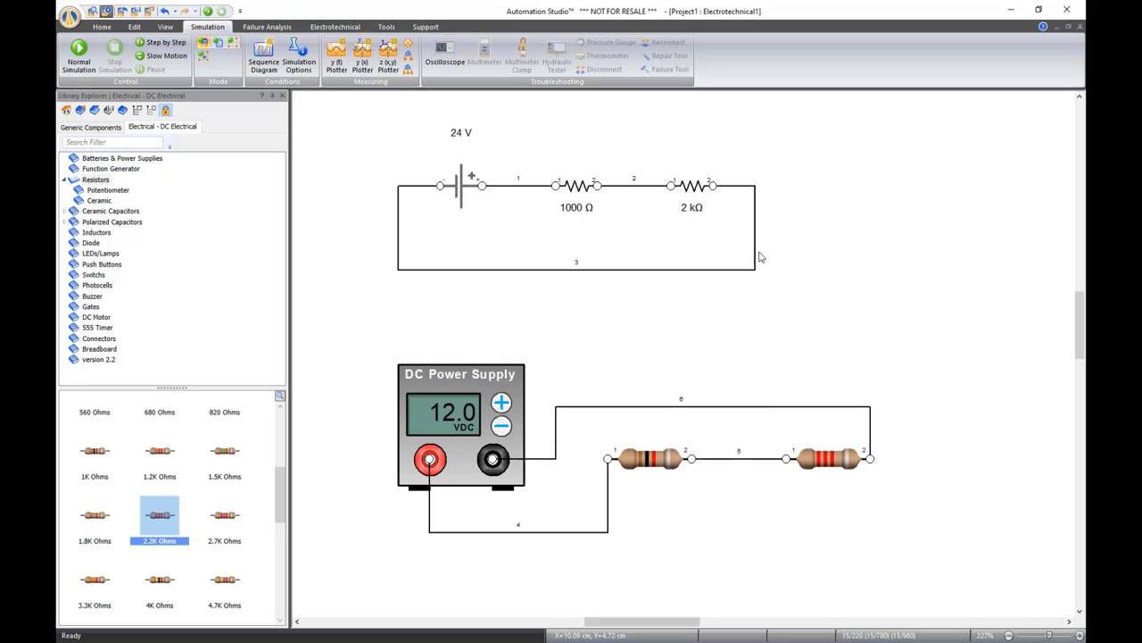
# Set the resistance of the schematic circuit's 2 kΩ resistor to 2.2 kΩ
pyautogui.click(689, 189)
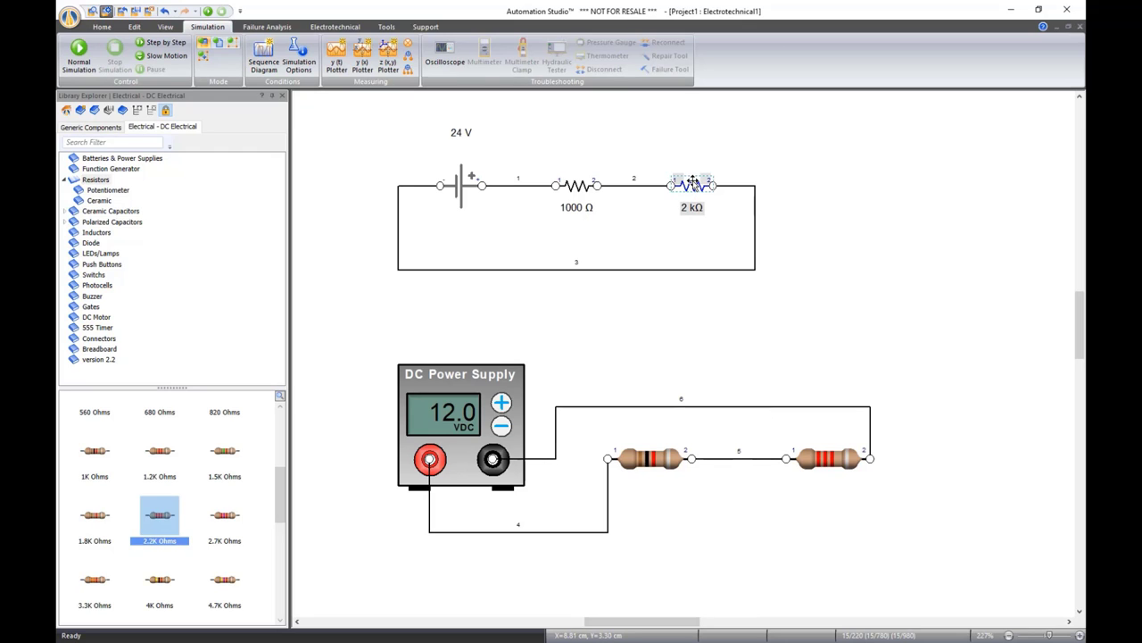
pyautogui.doubleClick(691, 183)
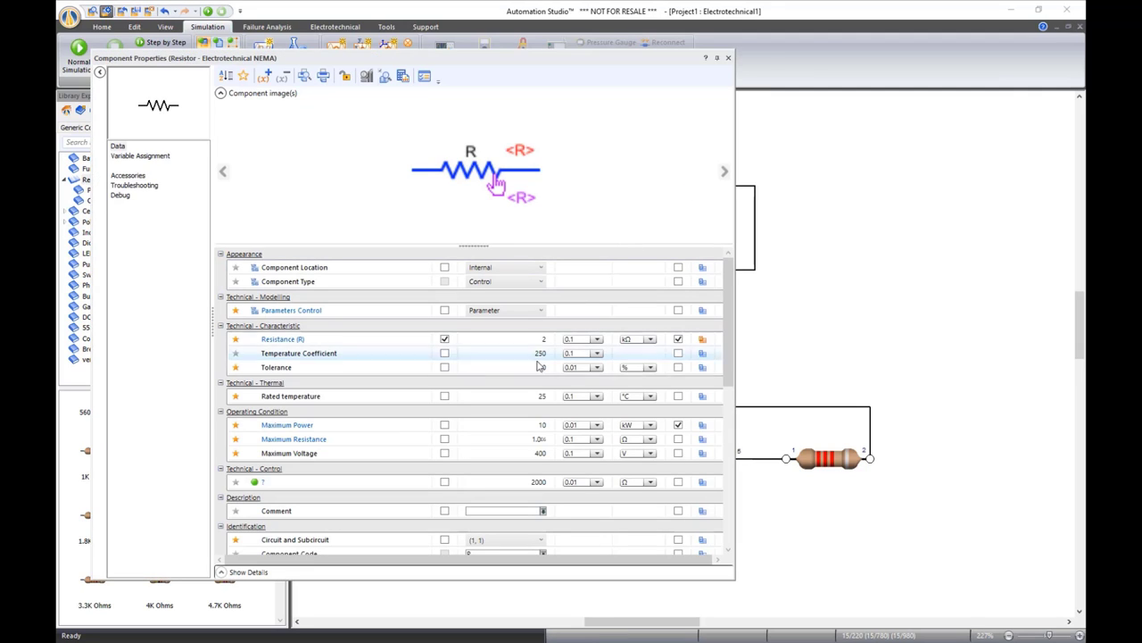
pyautogui.click(542, 340)
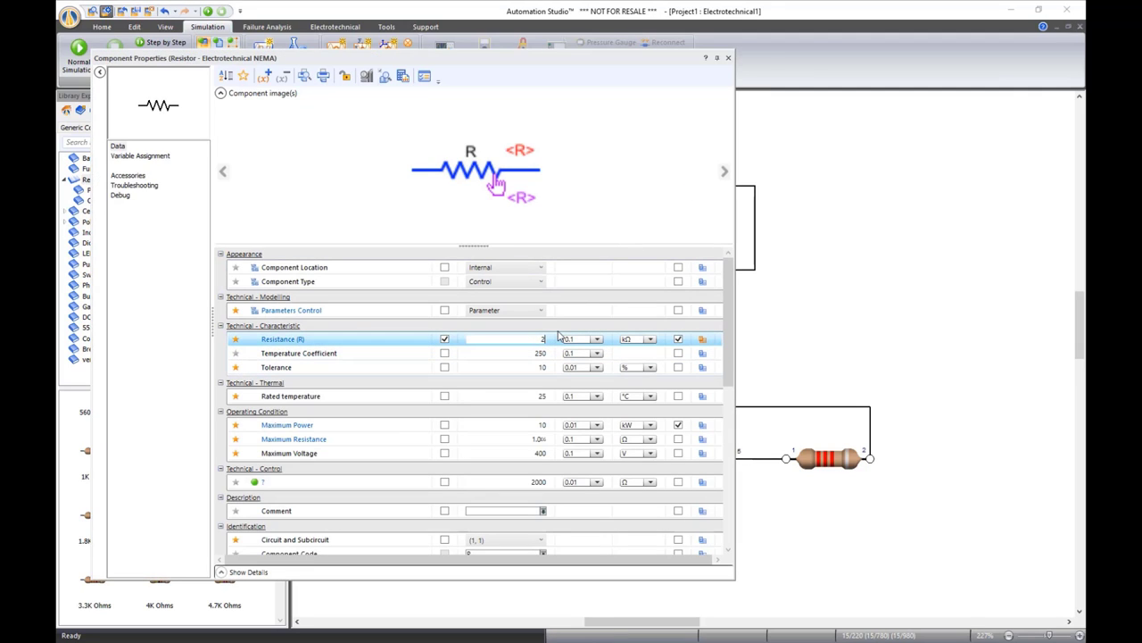
pyautogui.press('Return')
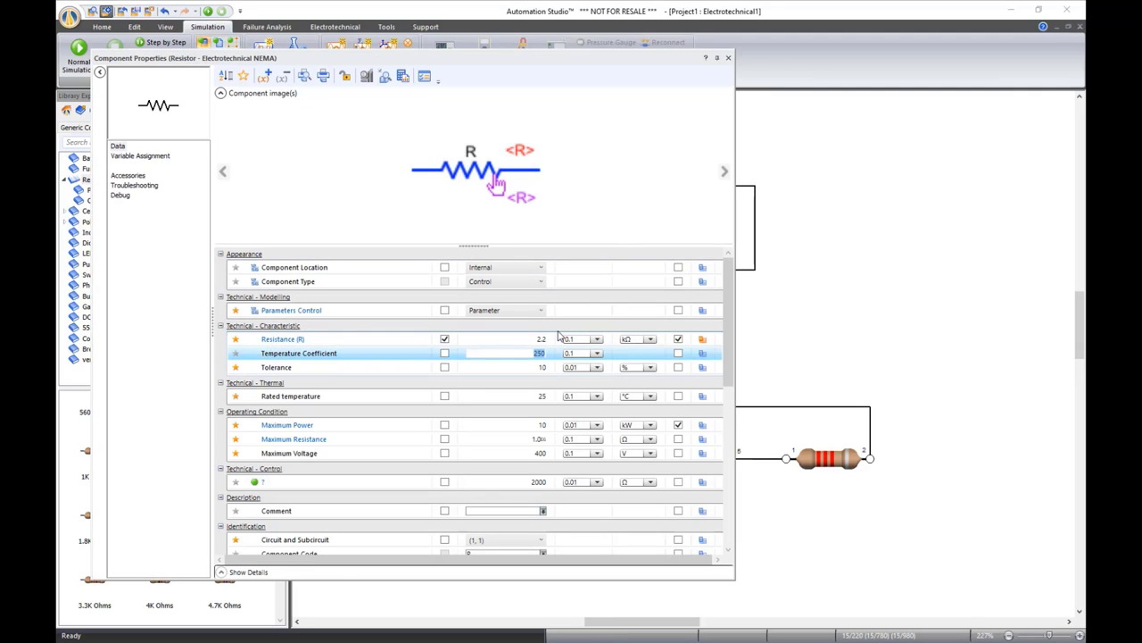
pyautogui.click(728, 57)
pyautogui.click(763, 329)
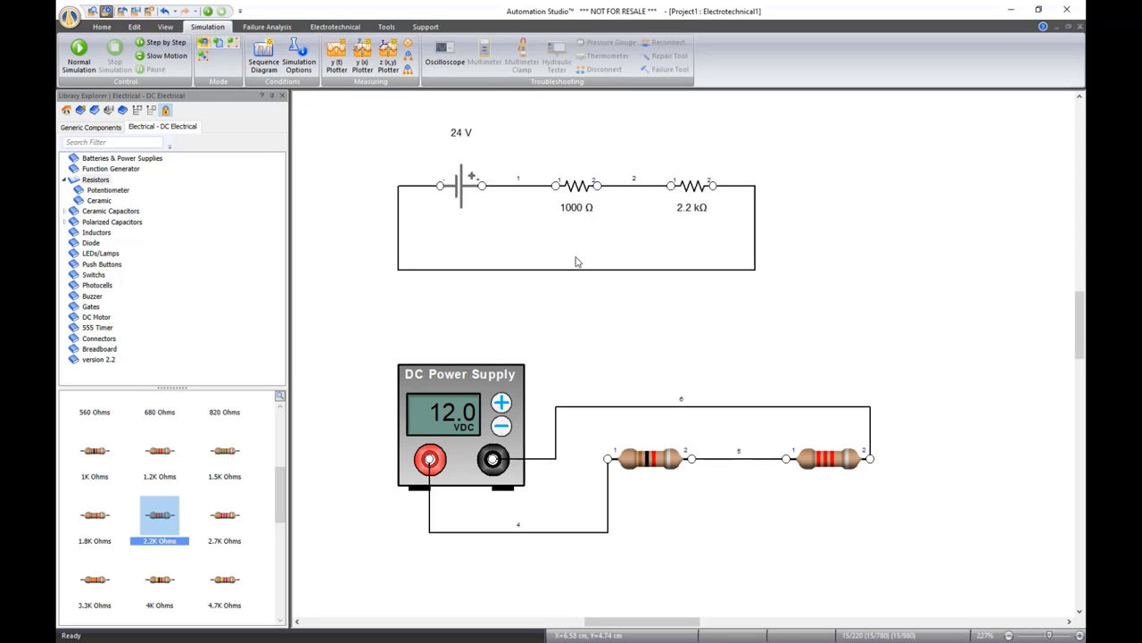
# Start a normal simulation and raise the DC power supply's output voltage to 24.0 V
pyautogui.click(221, 11)
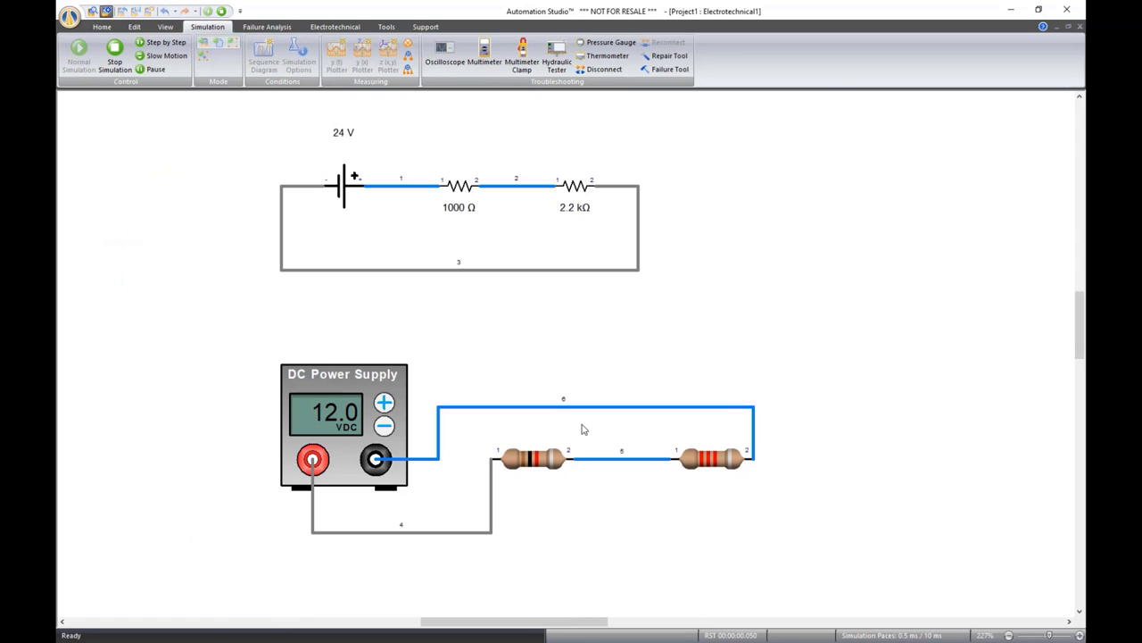
pyautogui.click(384, 402)
pyautogui.click(384, 402)
pyautogui.click(384, 403)
pyautogui.click(384, 403)
pyautogui.click(383, 403)
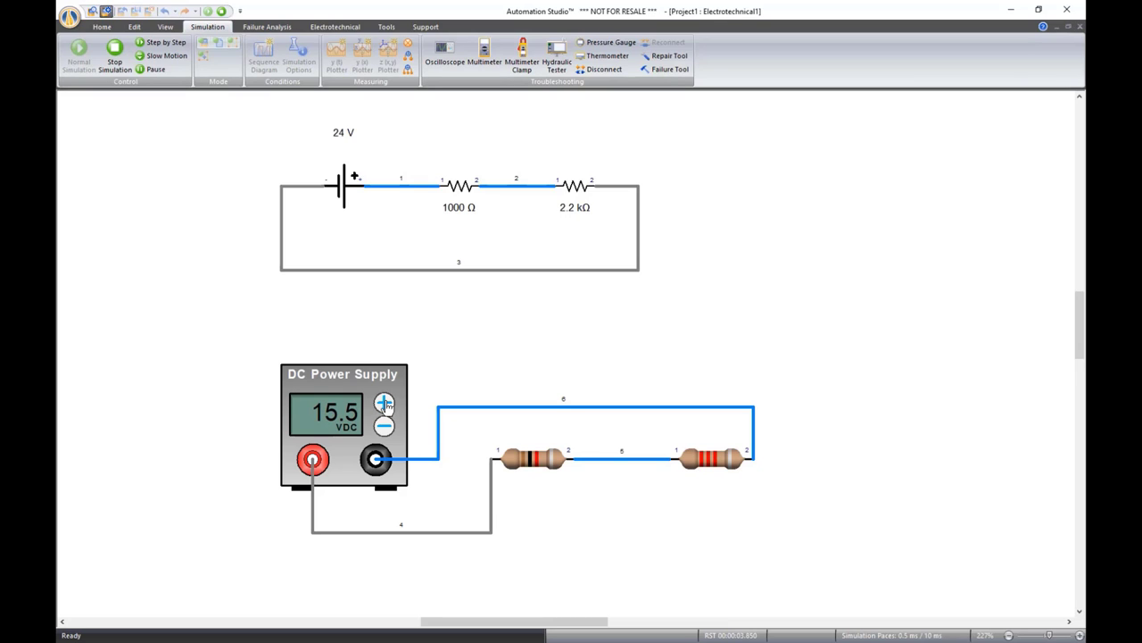
pyautogui.click(384, 402)
pyautogui.click(383, 403)
pyautogui.click(384, 403)
pyautogui.click(384, 403)
pyautogui.click(384, 403)
pyautogui.click(384, 402)
pyautogui.click(383, 402)
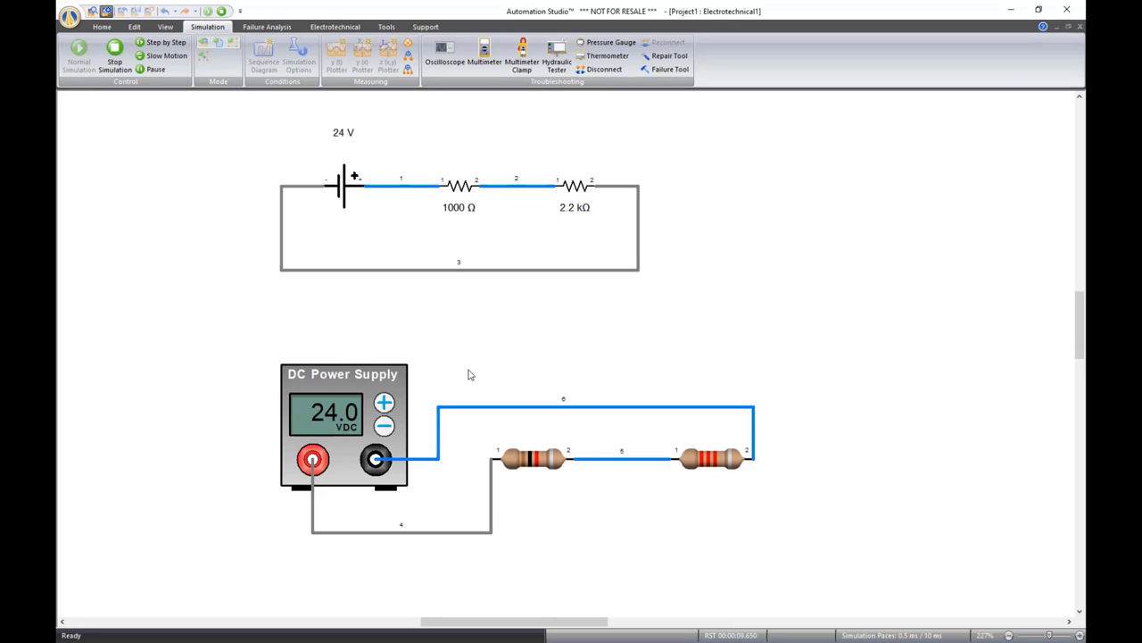
# Measure the DC voltage across both illustrated resistors together with the multimeter
pyautogui.click(487, 56)
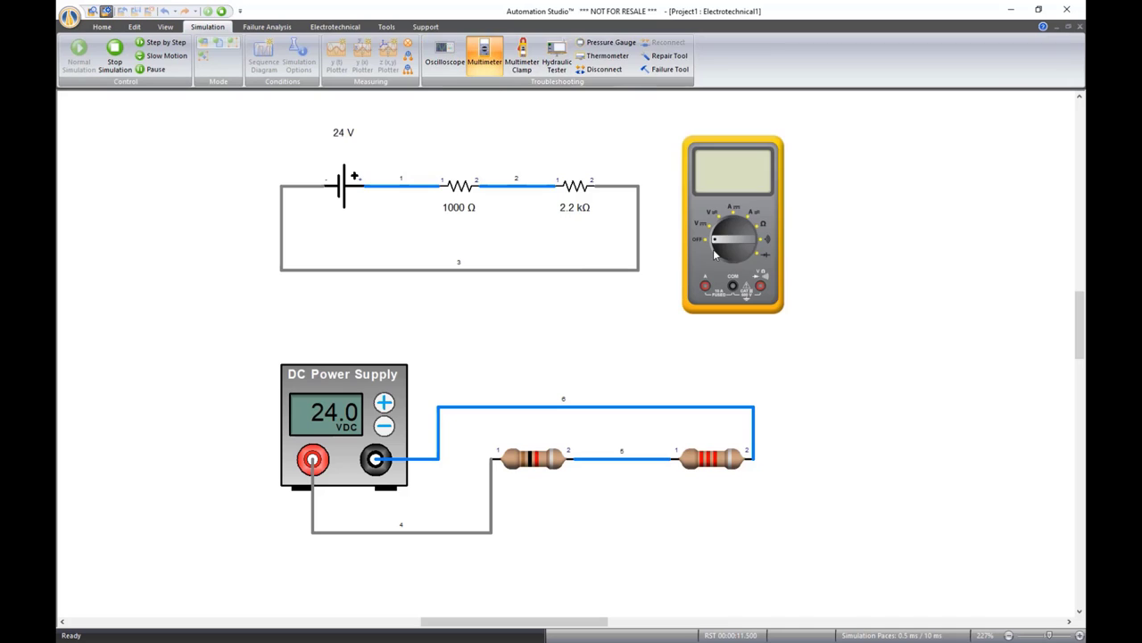
pyautogui.click(710, 223)
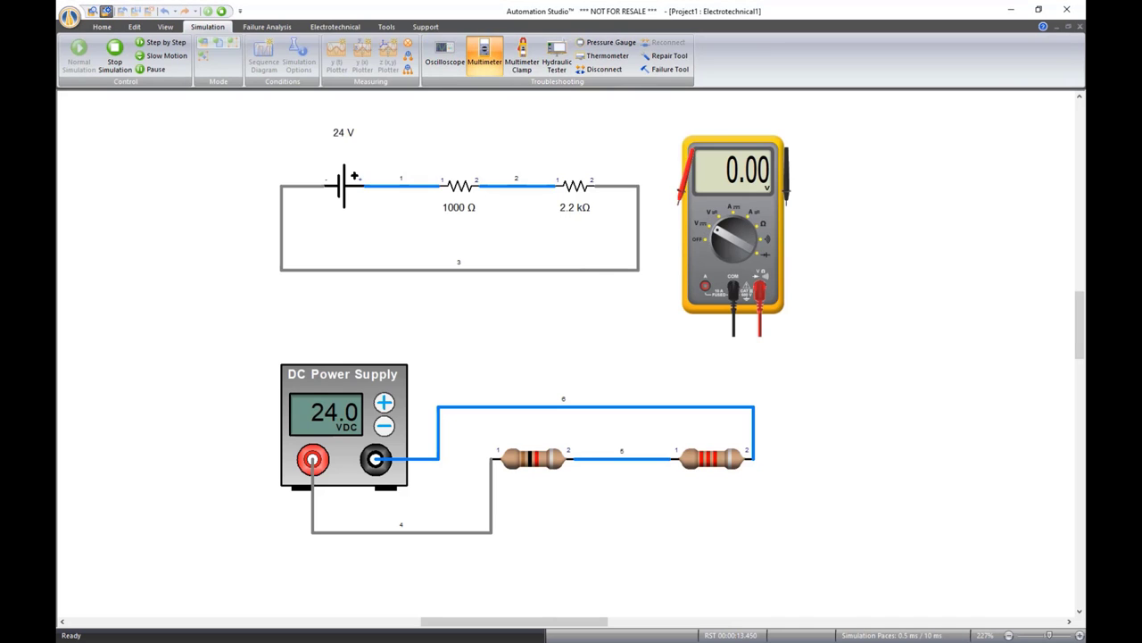
pyautogui.moveTo(684, 181); pyautogui.dragTo(443, 177)
pyautogui.moveTo(786, 192); pyautogui.dragTo(566, 375)
pyautogui.moveTo(443, 176); pyautogui.dragTo(495, 446)
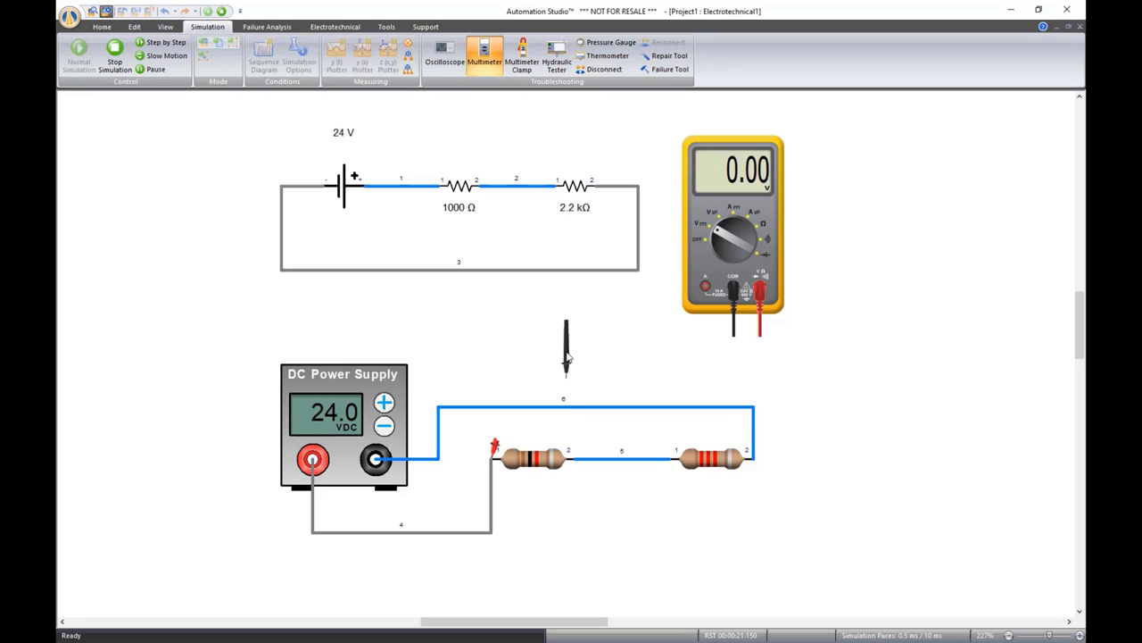
pyautogui.moveTo(566, 357); pyautogui.dragTo(757, 446)
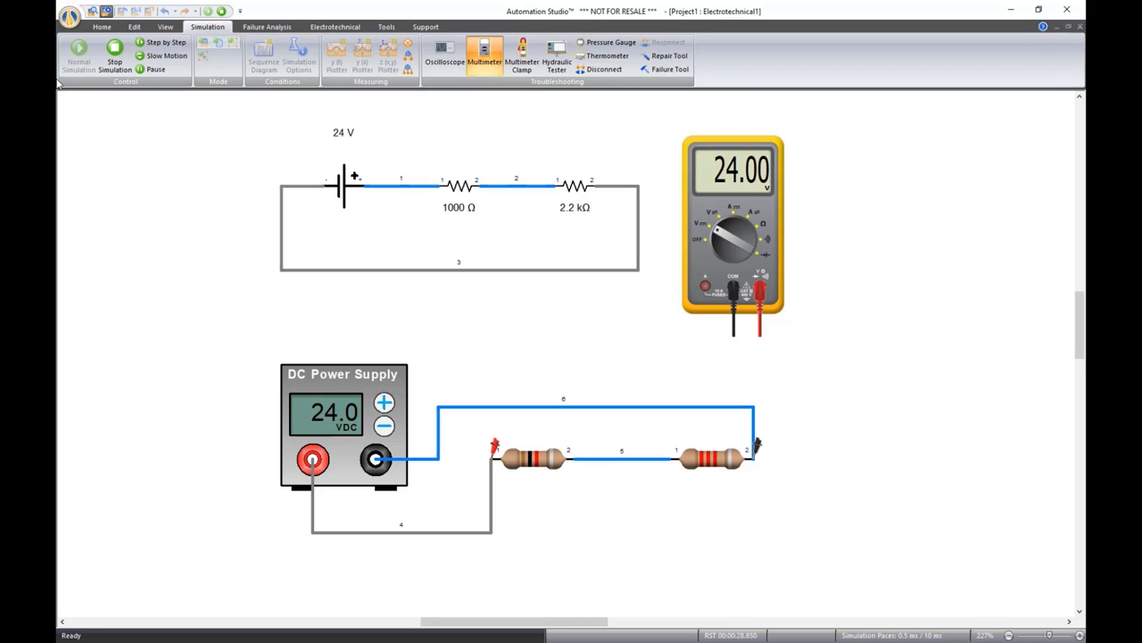
# Stop the simulation and create a new project from the 3-Electrical Breadboard template without saving Project1
pyautogui.click(114, 59)
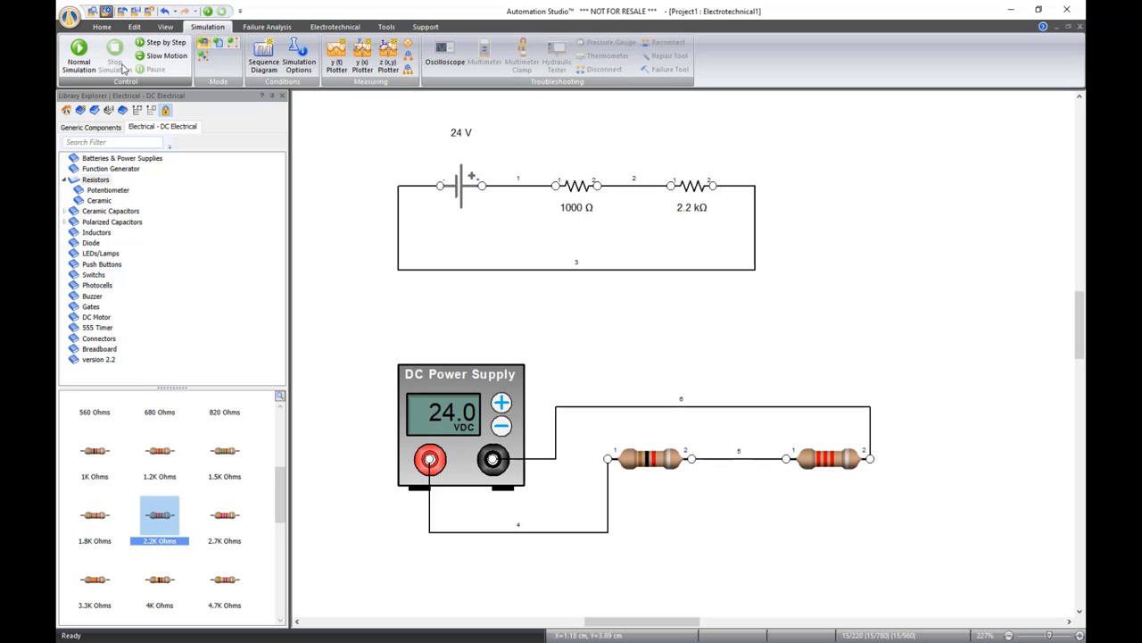
pyautogui.click(102, 26)
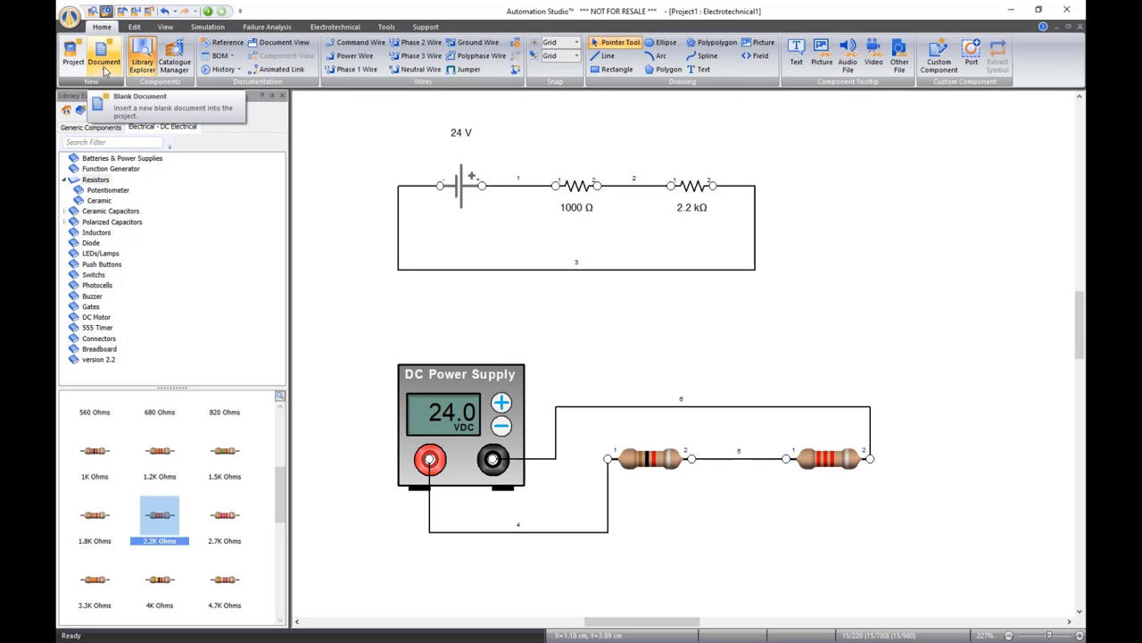
pyautogui.click(75, 62)
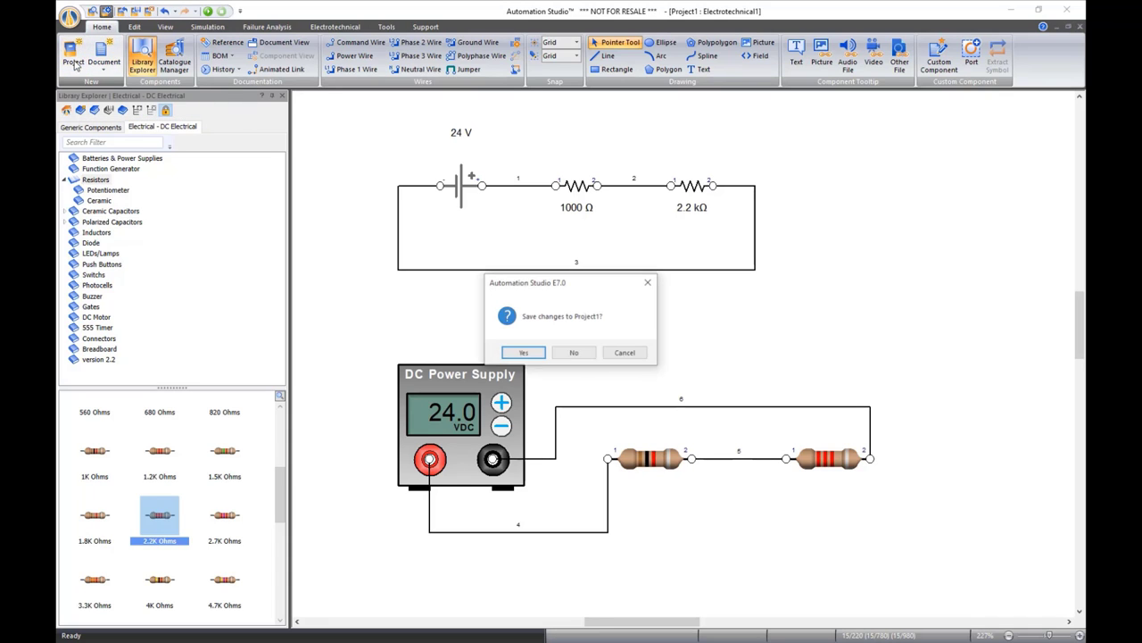
pyautogui.click(575, 353)
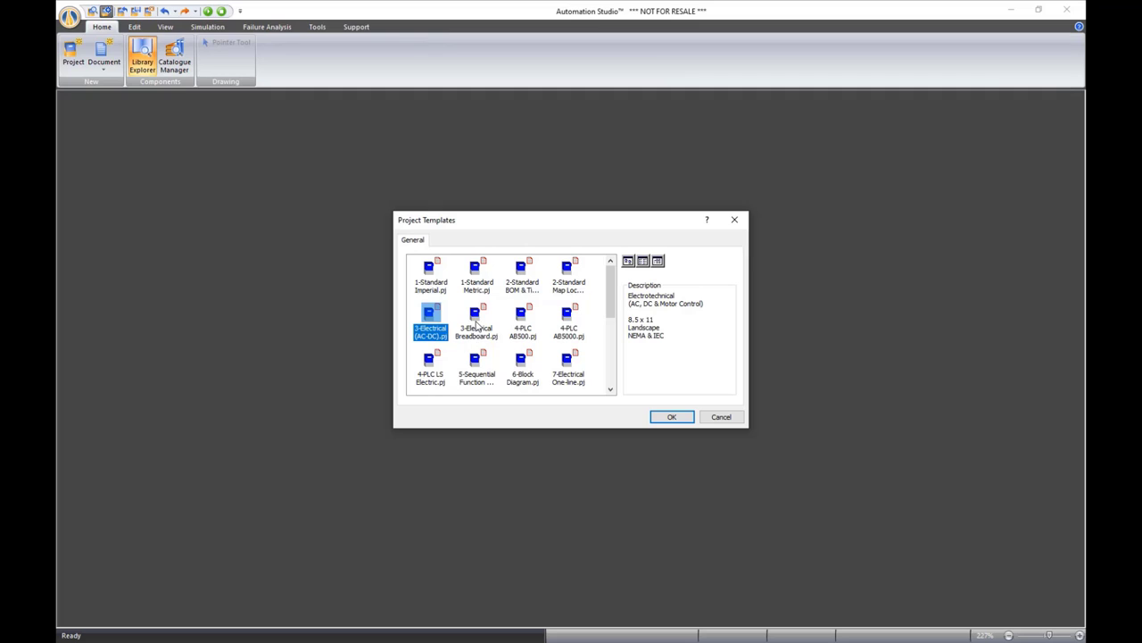
pyautogui.doubleClick(479, 323)
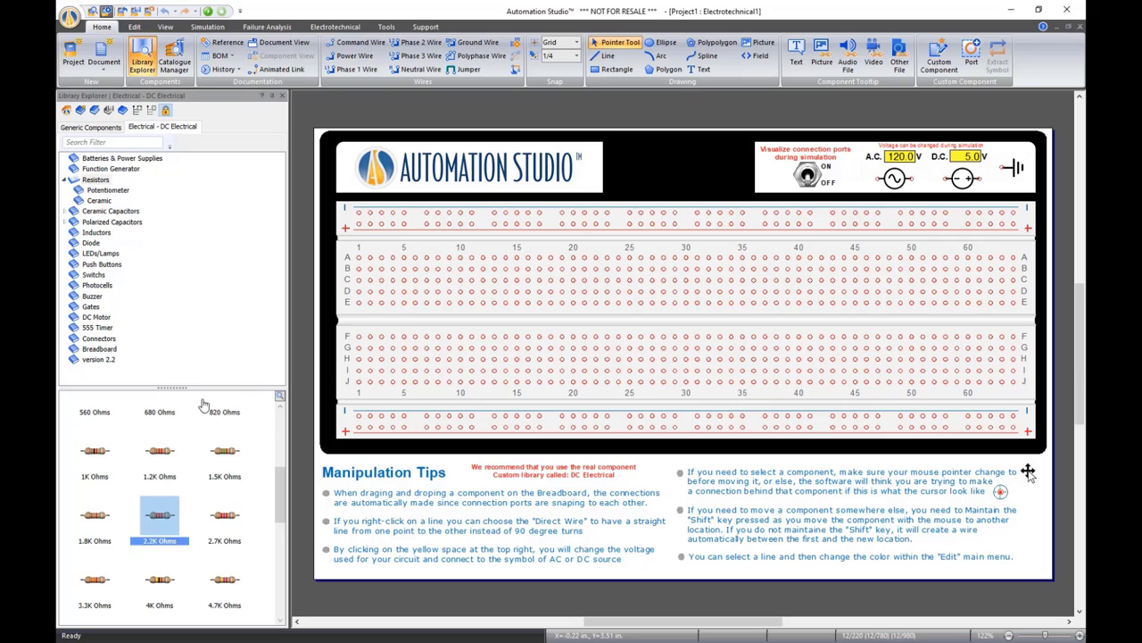
# Place a 1K resistor in row B, columns 26 to 30, and a 2.2K resistor in row C, columns 30 to 34
pyautogui.moveTo(283, 490); pyautogui.dragTo(283, 457)
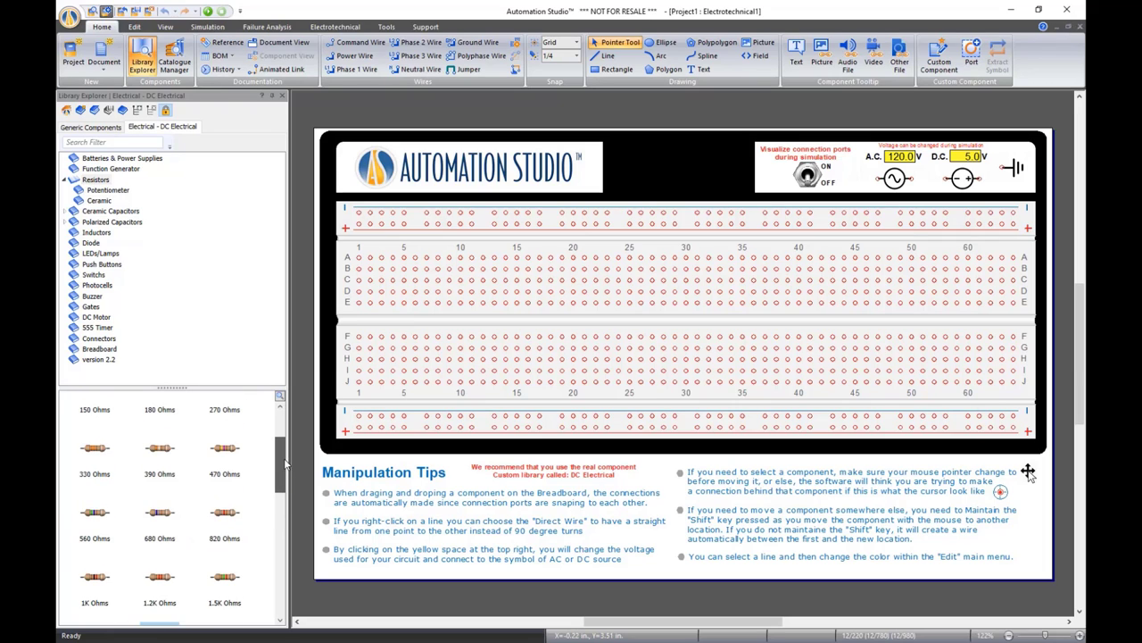
pyautogui.moveTo(93, 580); pyautogui.dragTo(676, 270)
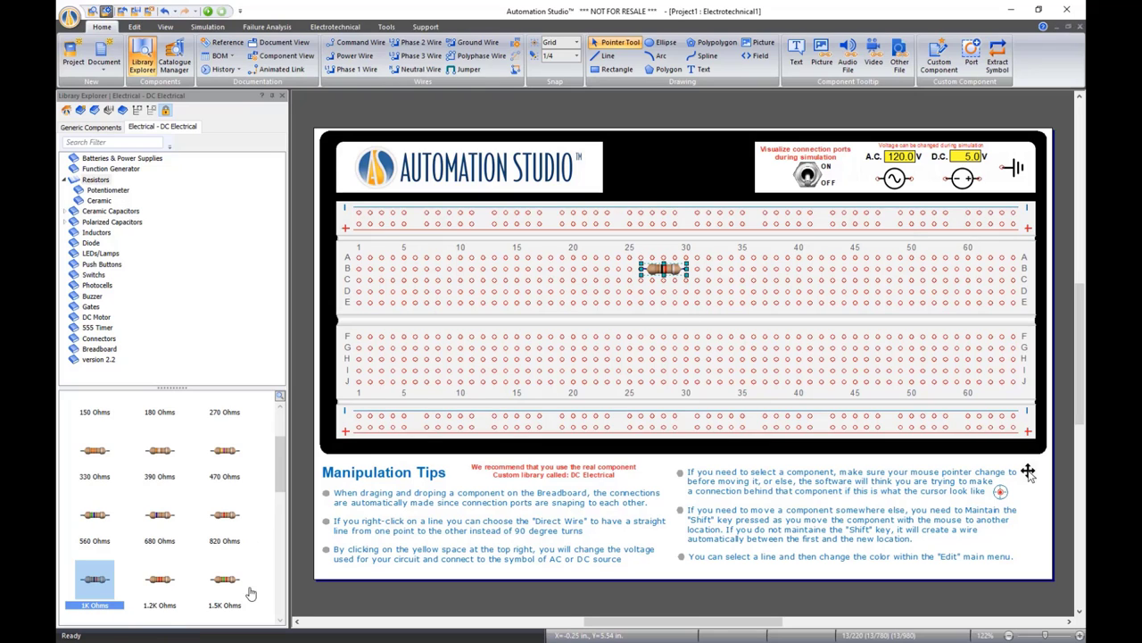
pyautogui.scroll(-1, 257, 564)
pyautogui.scroll(-1, 257, 564)
pyautogui.moveTo(170, 555); pyautogui.dragTo(714, 284)
pyautogui.scroll(2, 775, 241)
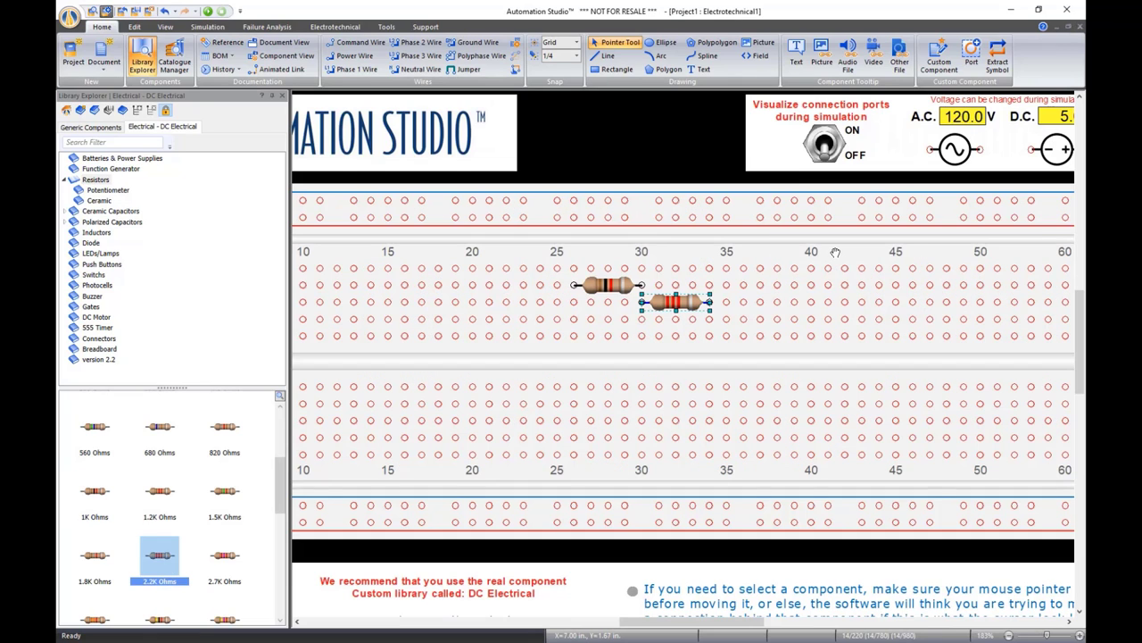
pyautogui.moveTo(834, 253); pyautogui.dragTo(712, 306)
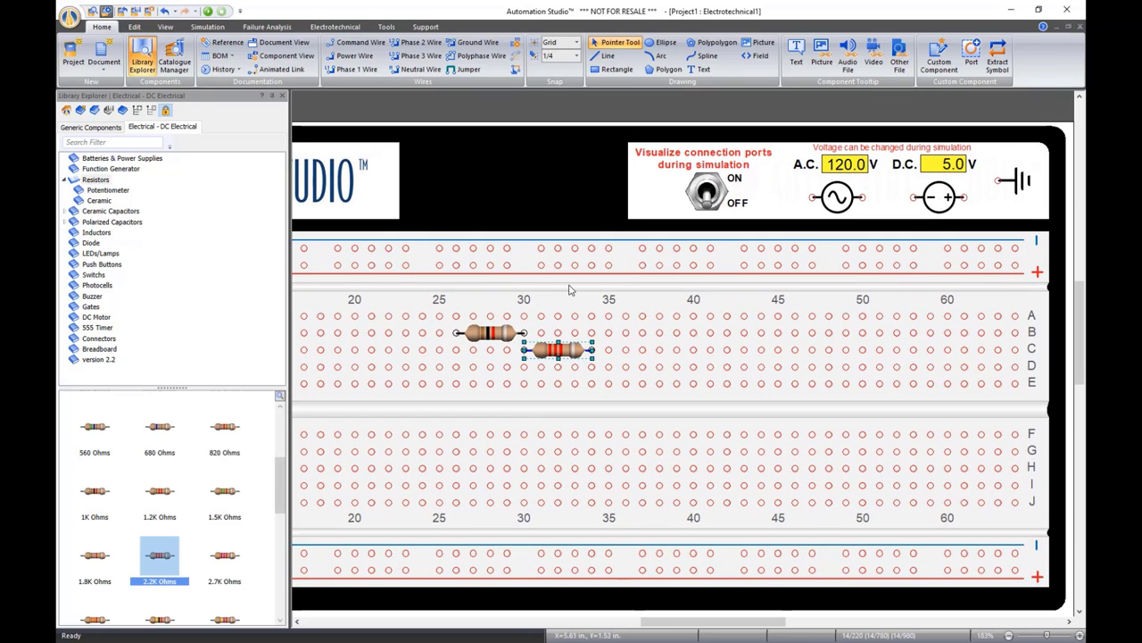
pyautogui.click(597, 286)
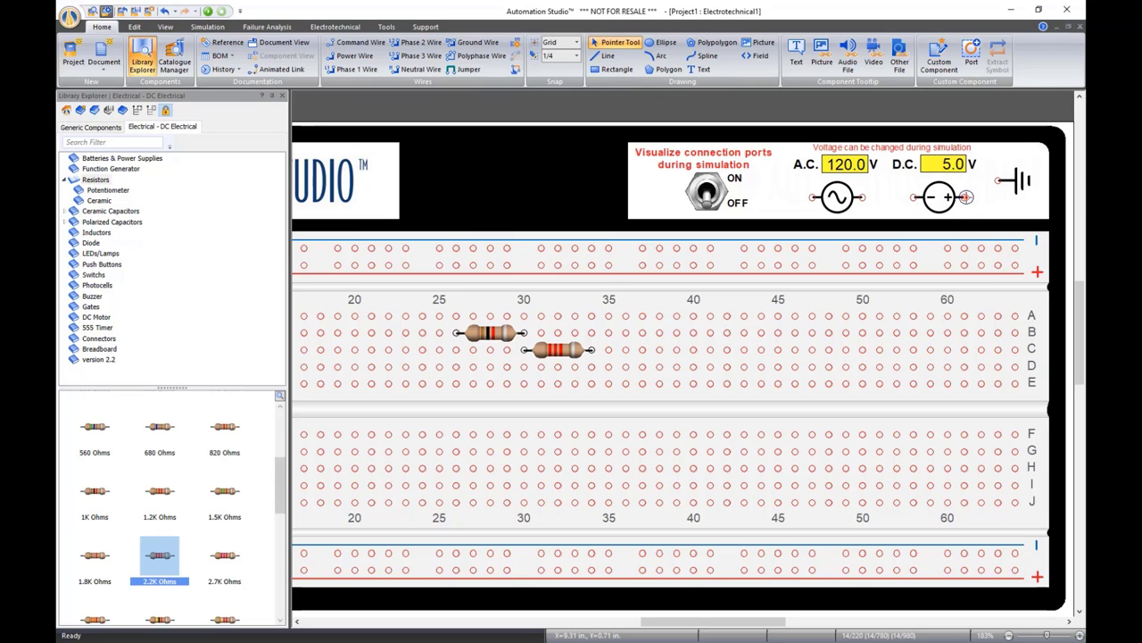
# Wire the DC source to the upper plus and minus rails, then the plus rail to A26 and the minus rail to A34
pyautogui.moveTo(966, 197); pyautogui.dragTo(965, 265)
pyautogui.moveTo(913, 197); pyautogui.dragTo(913, 247)
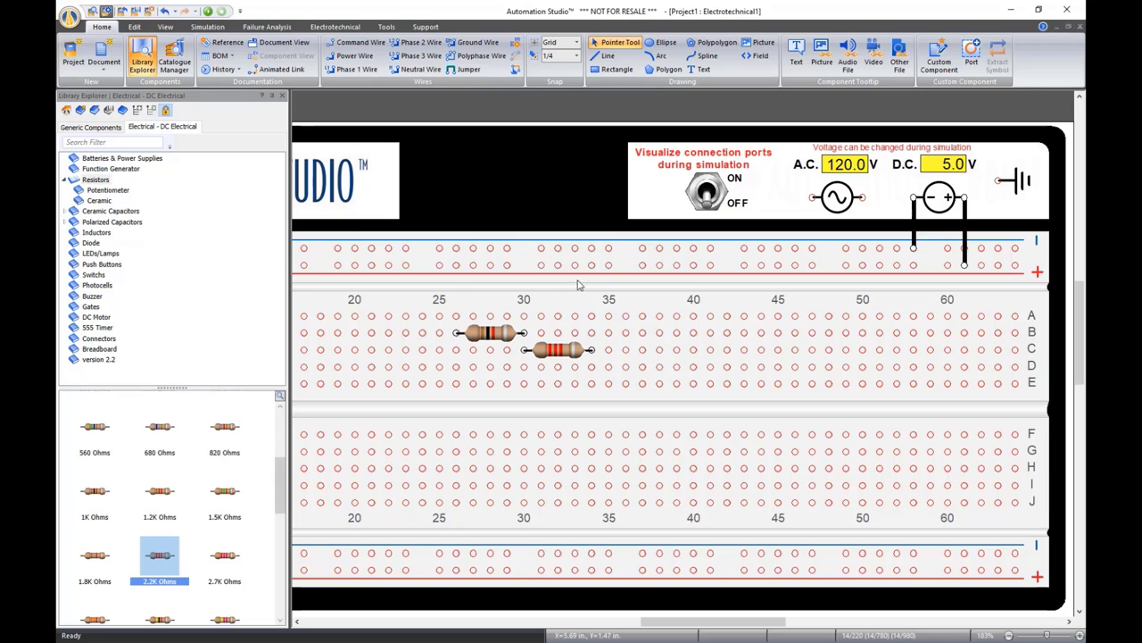
pyautogui.moveTo(455, 264); pyautogui.dragTo(455, 315)
pyautogui.moveTo(590, 247); pyautogui.dragTo(591, 315)
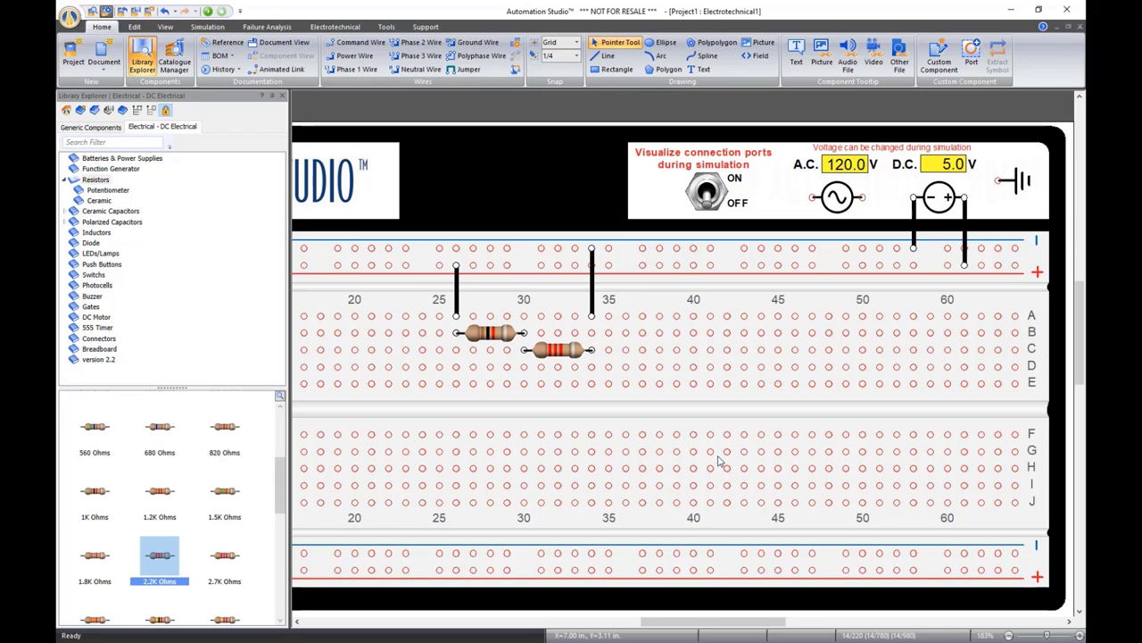
# Start the simulation with connection ports visualized and set the breadboard's D.C. source to 24 V, moving the multimeter clear of it
pyautogui.click(208, 11)
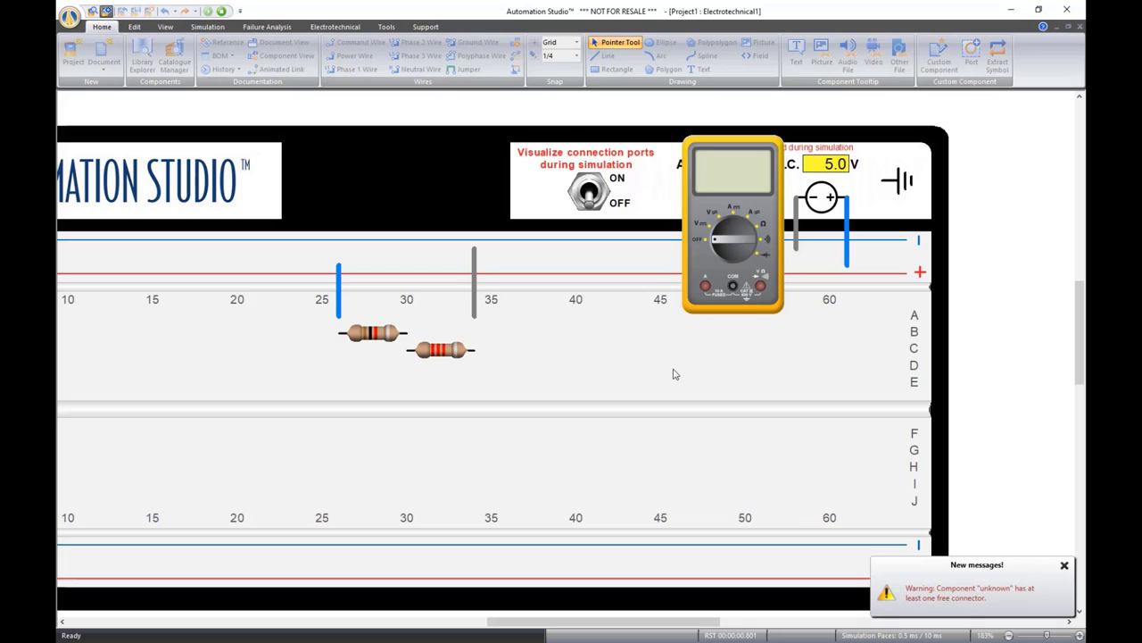
pyautogui.click(582, 208)
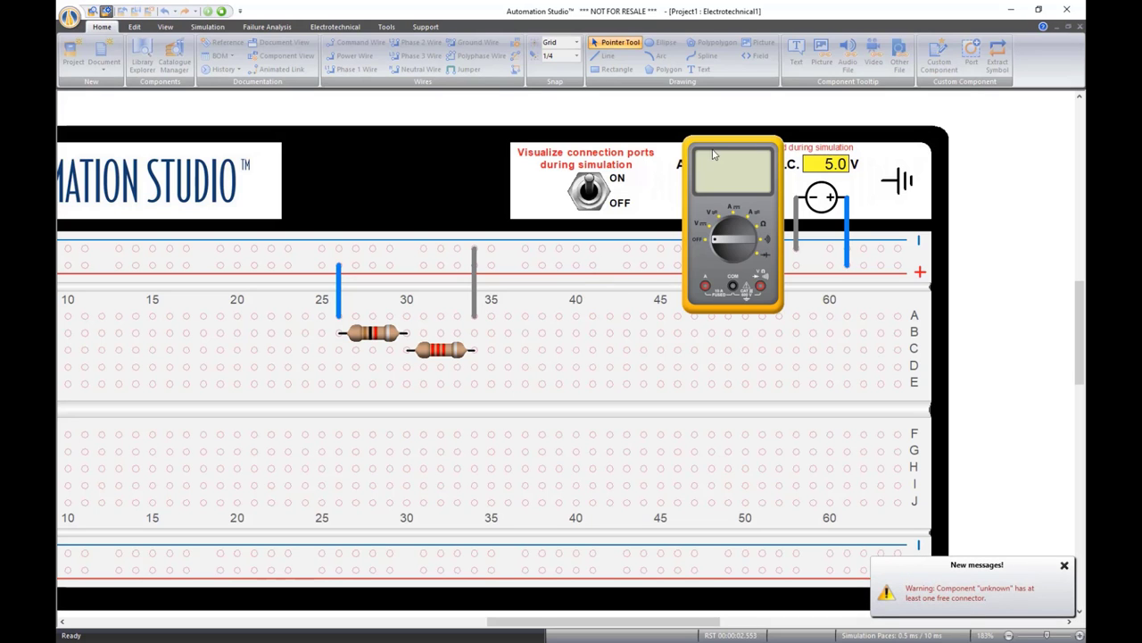
pyautogui.moveTo(716, 154); pyautogui.dragTo(620, 318)
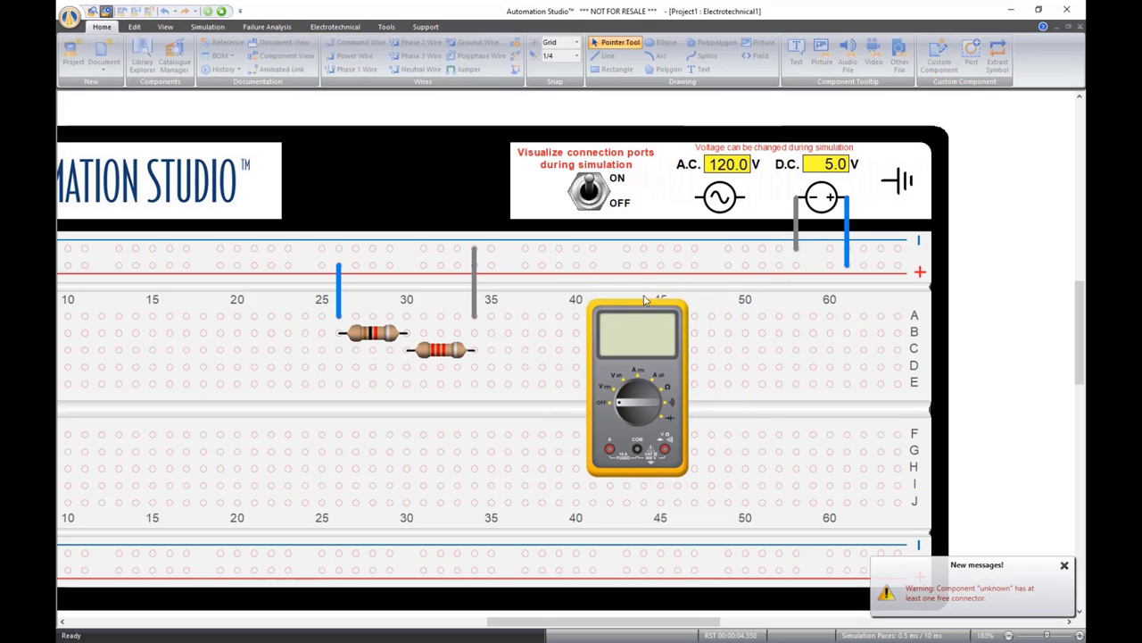
pyautogui.click(822, 176)
pyautogui.write('24')
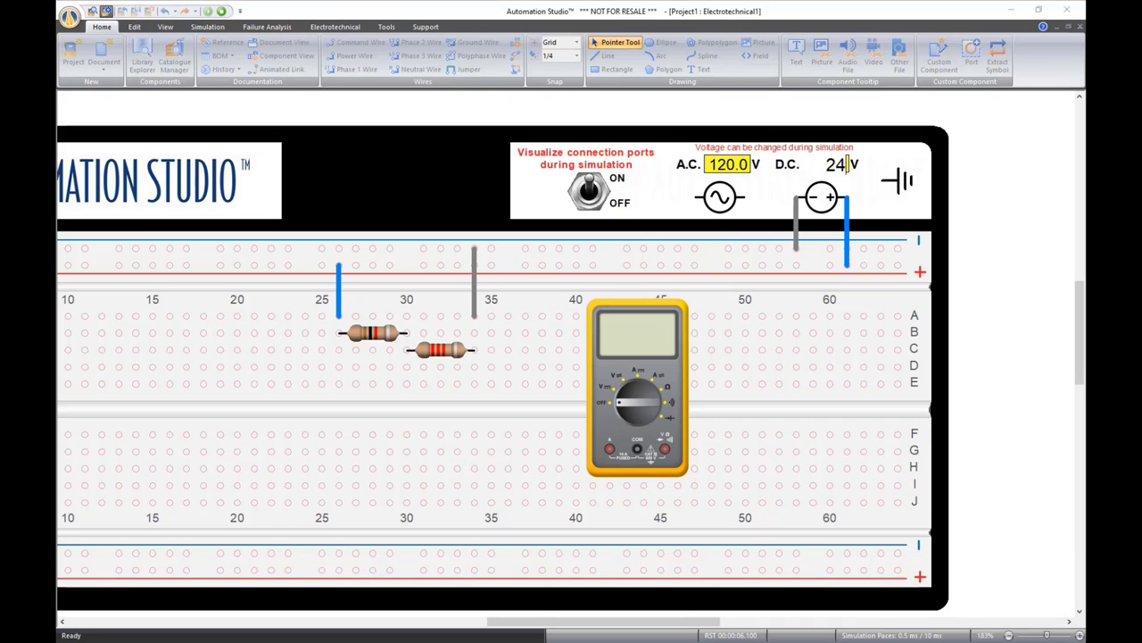
pyautogui.press('Return')
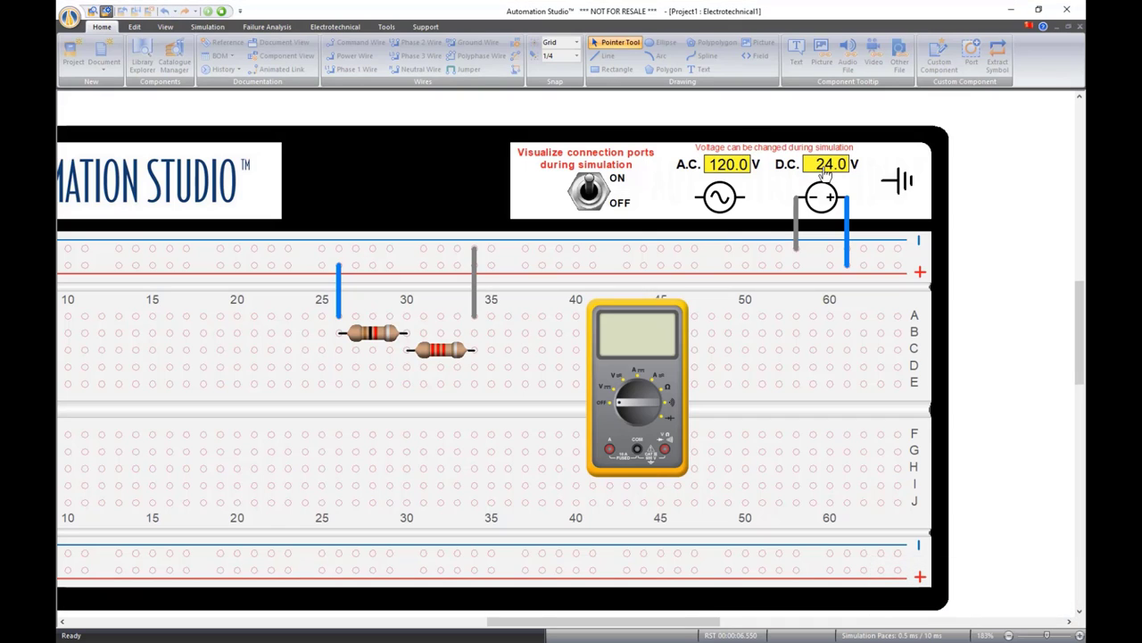
# Measure the DC voltage across both breadboard resistors together with the multimeter
pyautogui.click(617, 387)
pyautogui.moveTo(580, 357); pyautogui.dragTo(341, 357)
pyautogui.moveTo(692, 344); pyautogui.dragTo(479, 353)
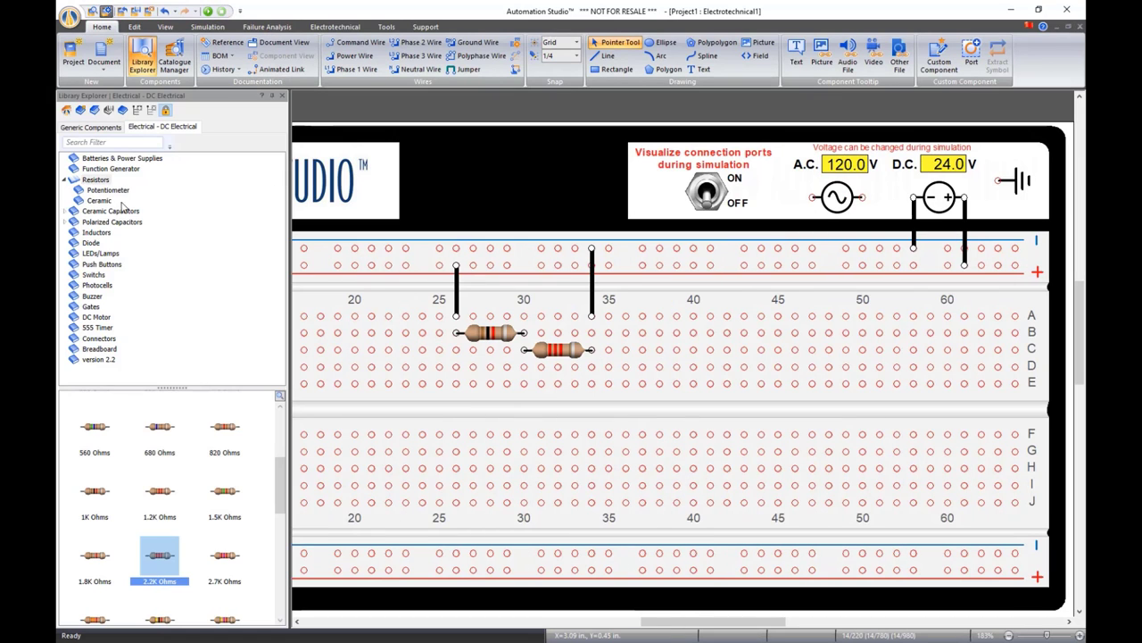
# Examine the DC Electrical library's component categories, from power supplies, resistors and capacitors through switches and gates to connectors
pyautogui.click(116, 158)
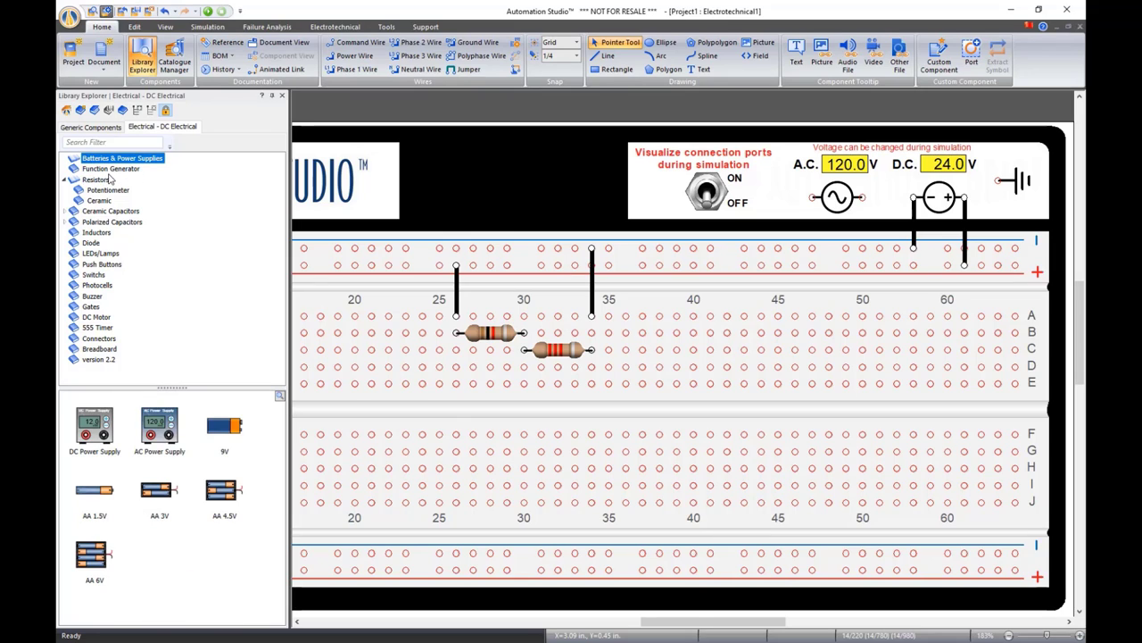
pyautogui.click(111, 169)
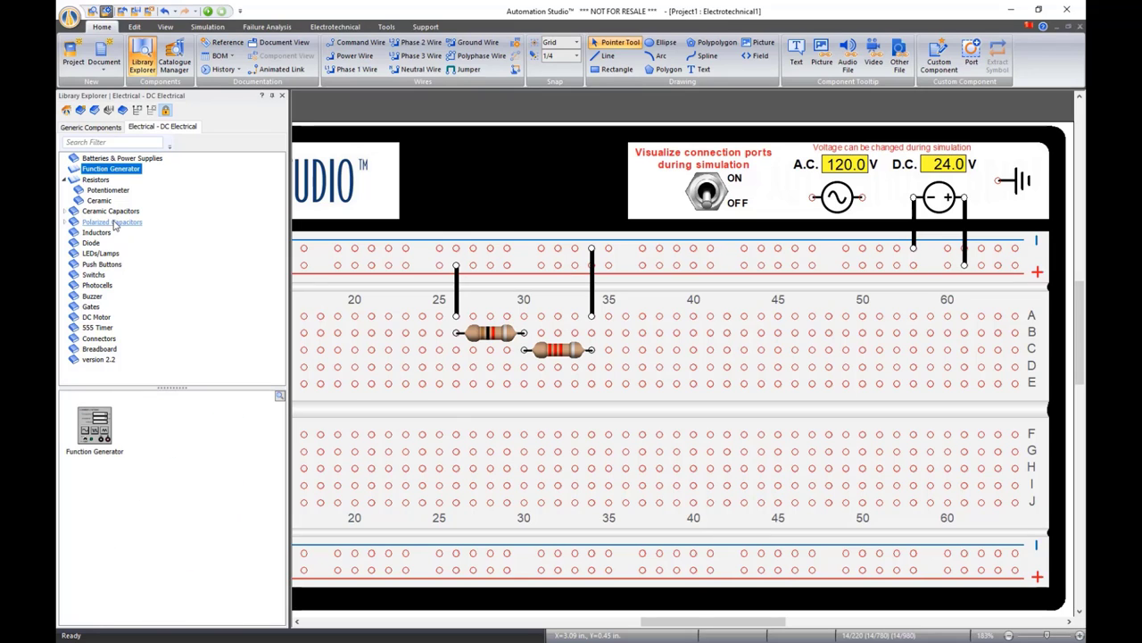
pyautogui.click(105, 190)
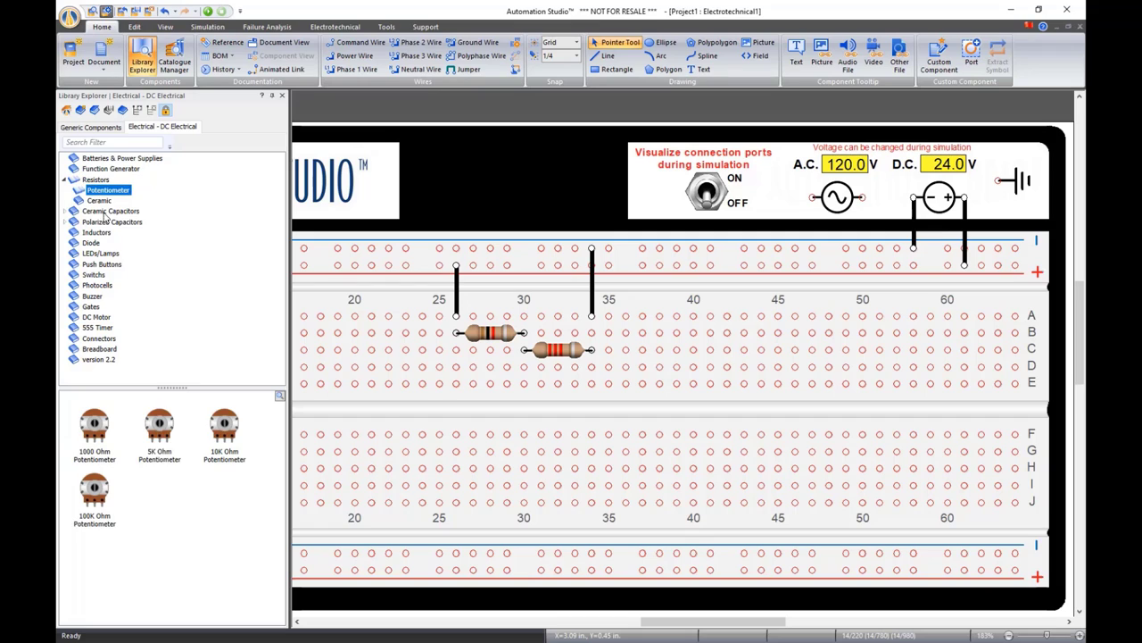
pyautogui.click(98, 211)
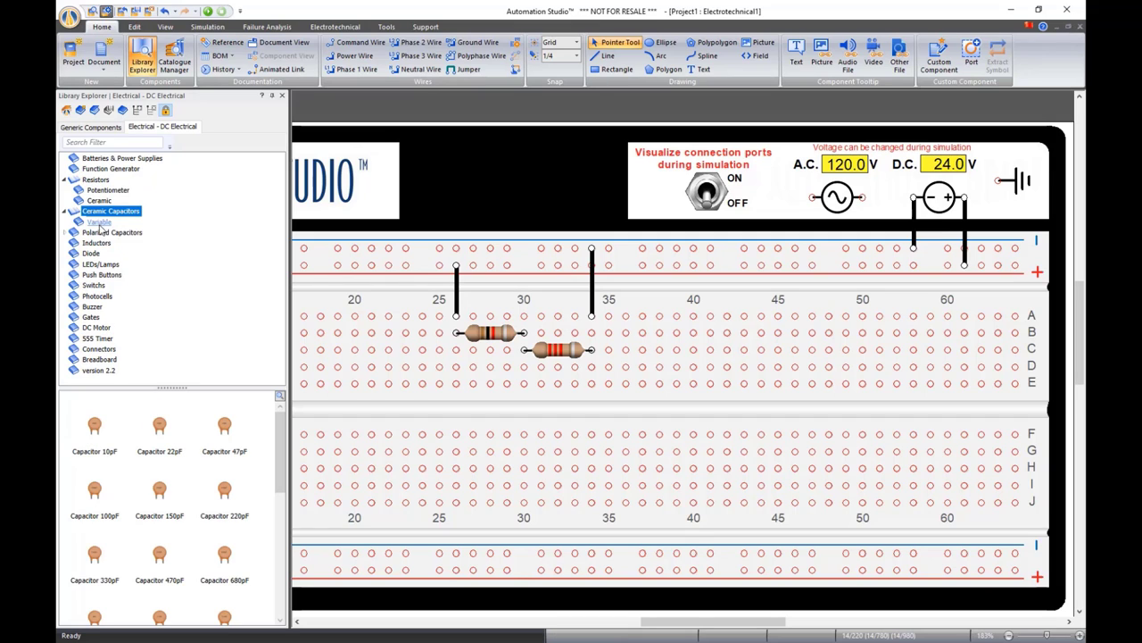
pyautogui.click(103, 234)
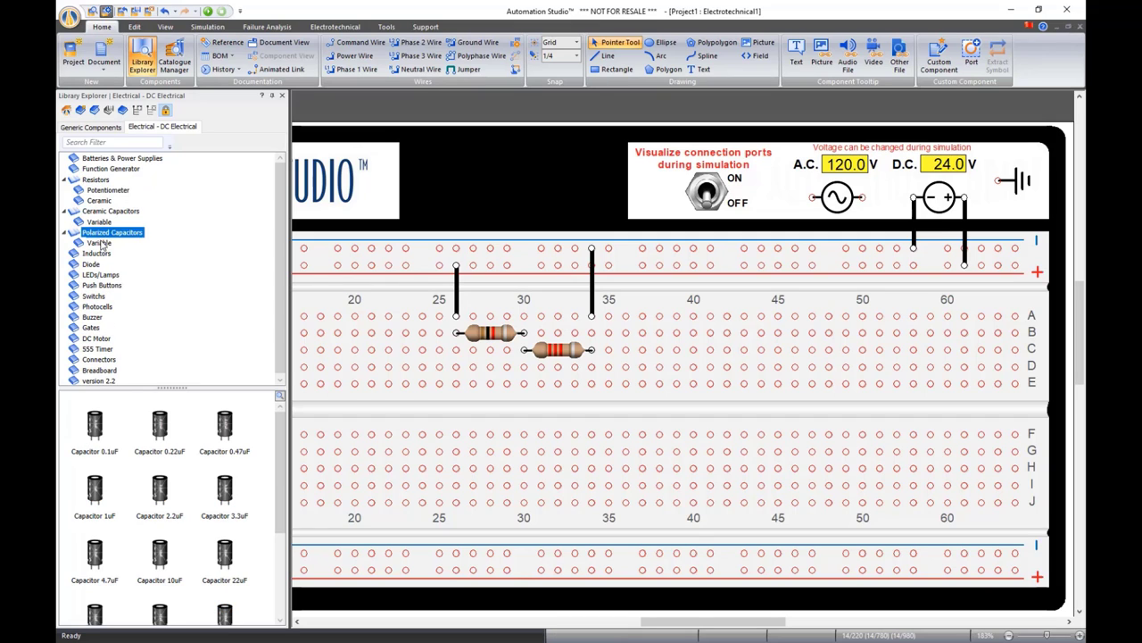
pyautogui.click(98, 254)
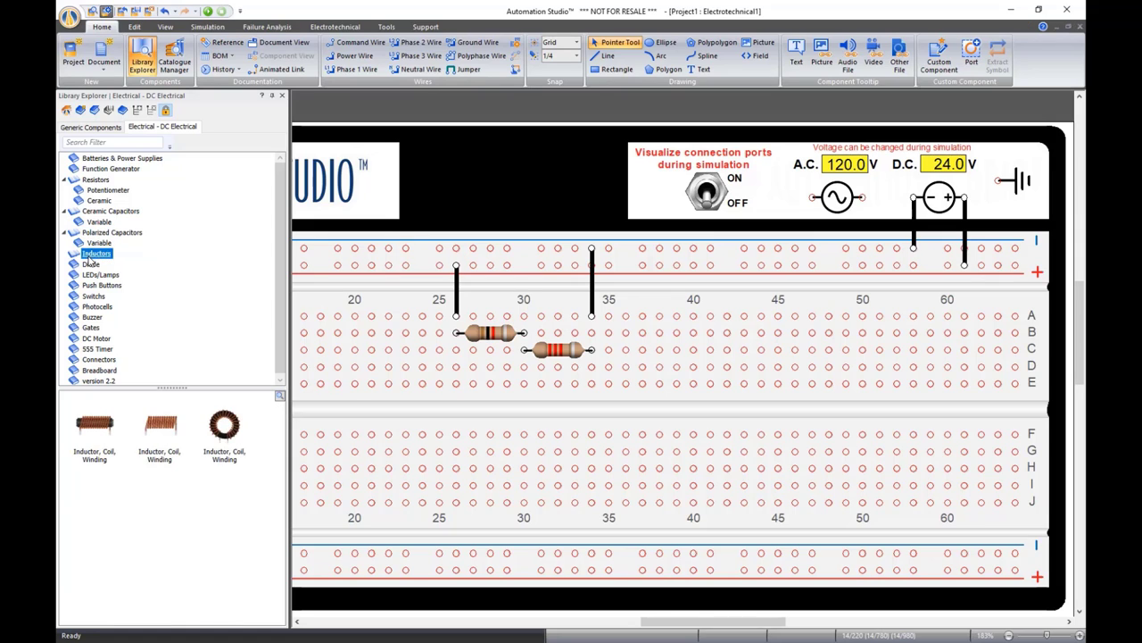
pyautogui.click(92, 265)
pyautogui.click(98, 275)
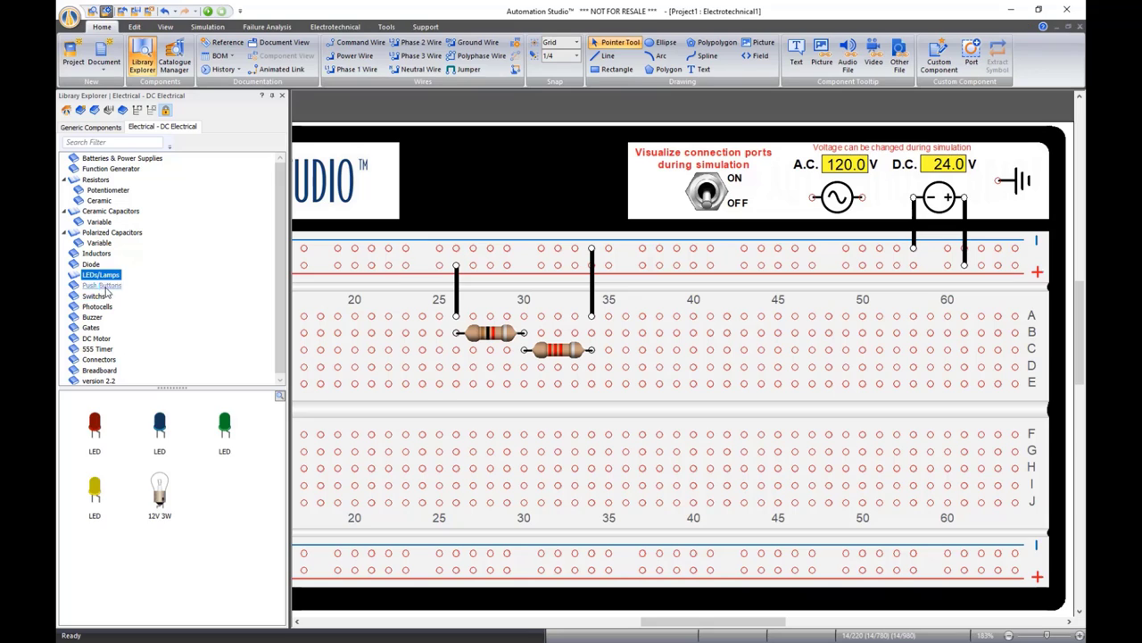
pyautogui.click(101, 286)
pyautogui.click(94, 296)
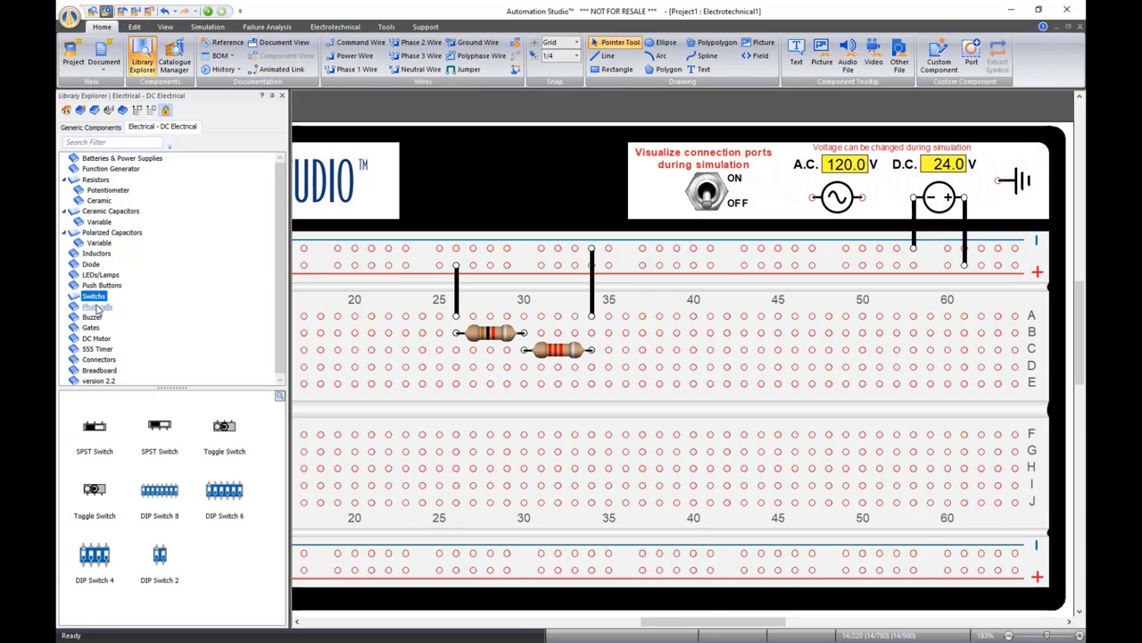
pyautogui.click(97, 307)
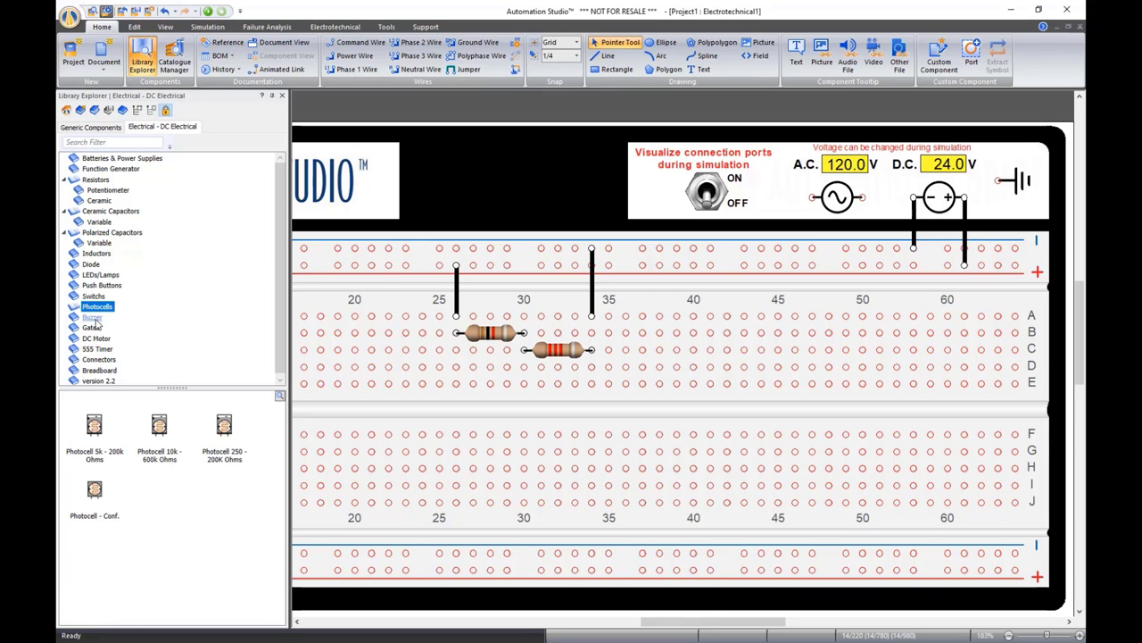
pyautogui.click(95, 320)
pyautogui.click(94, 330)
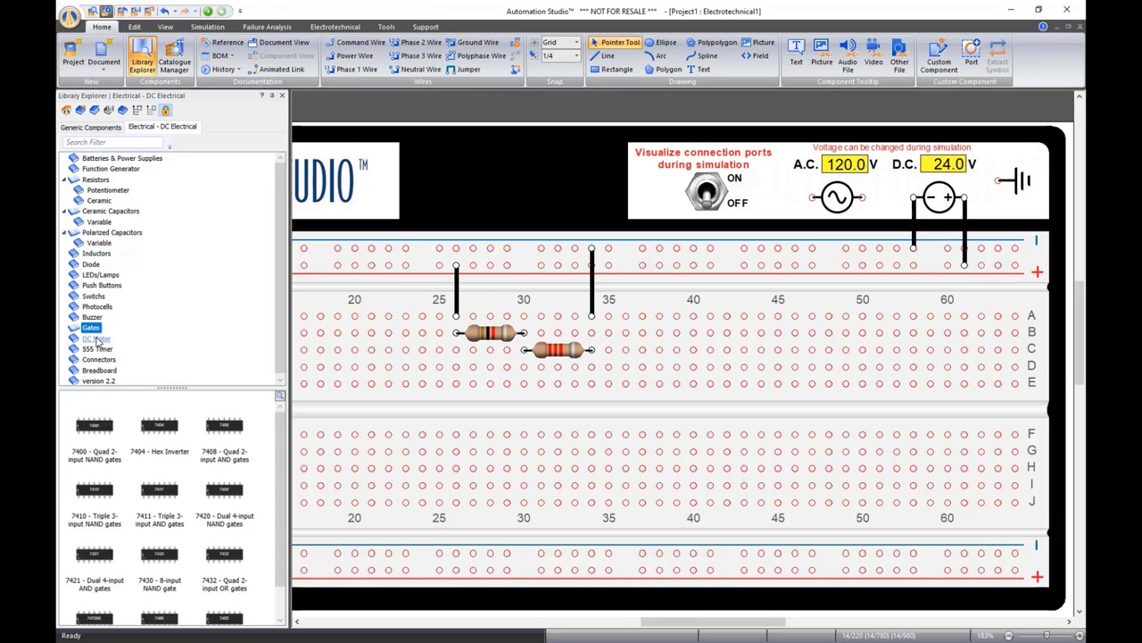
pyautogui.click(96, 341)
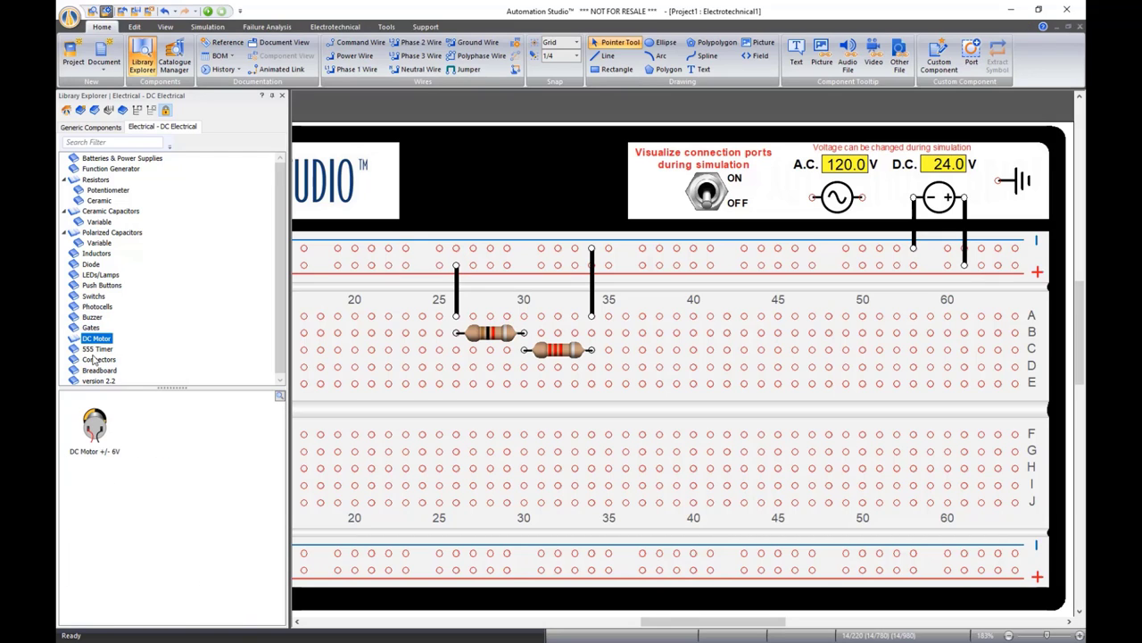
pyautogui.click(96, 350)
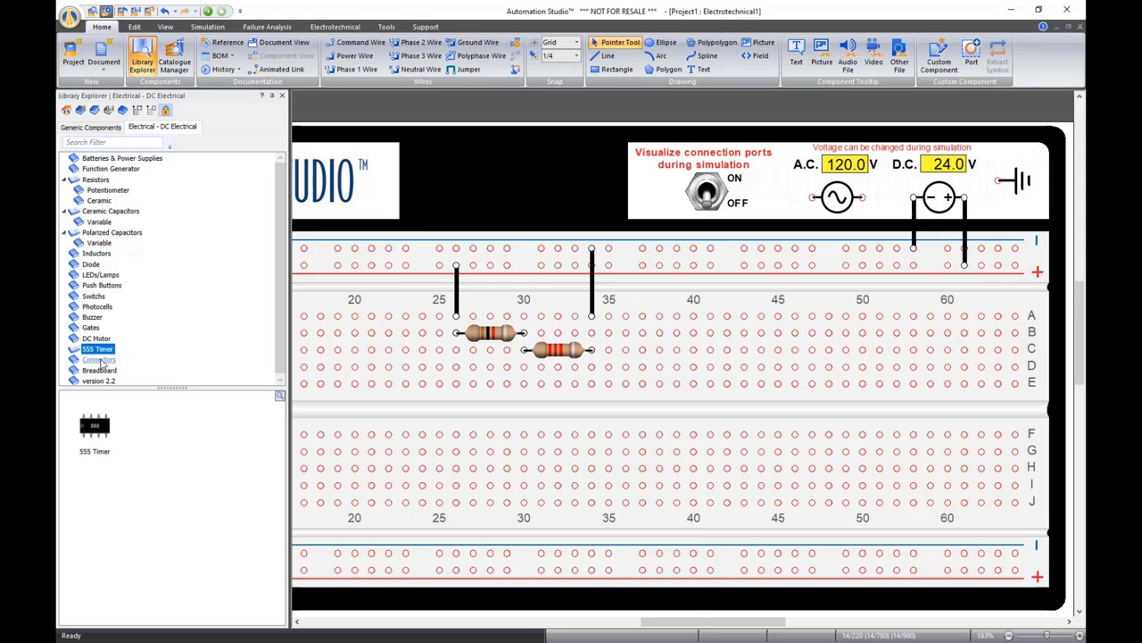
pyautogui.scroll(-1, 143, 341)
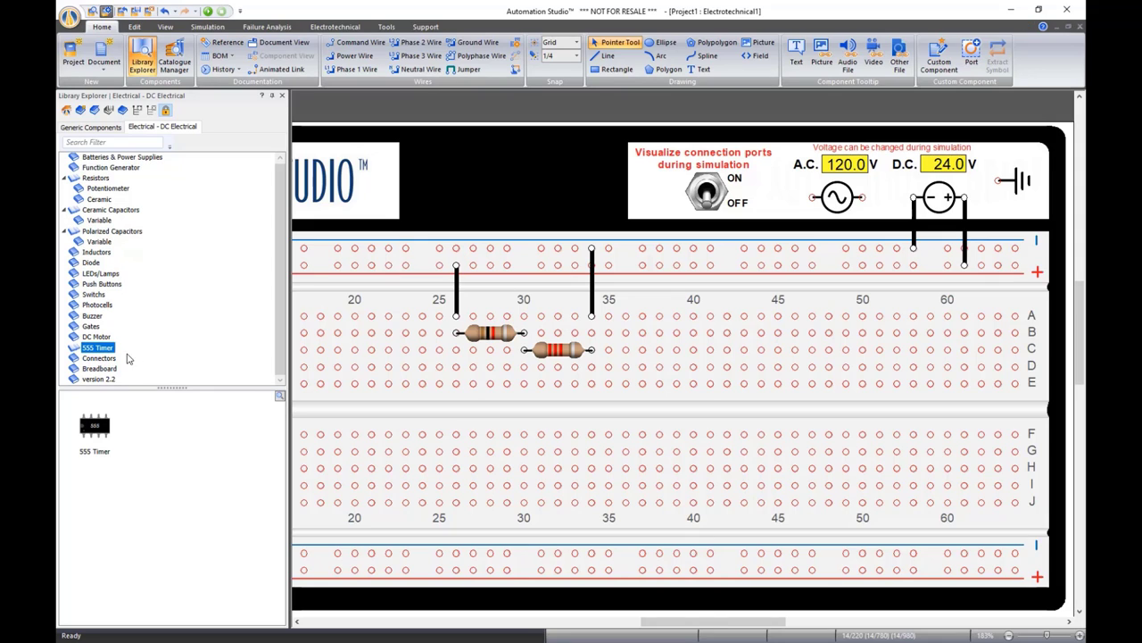
pyautogui.click(100, 358)
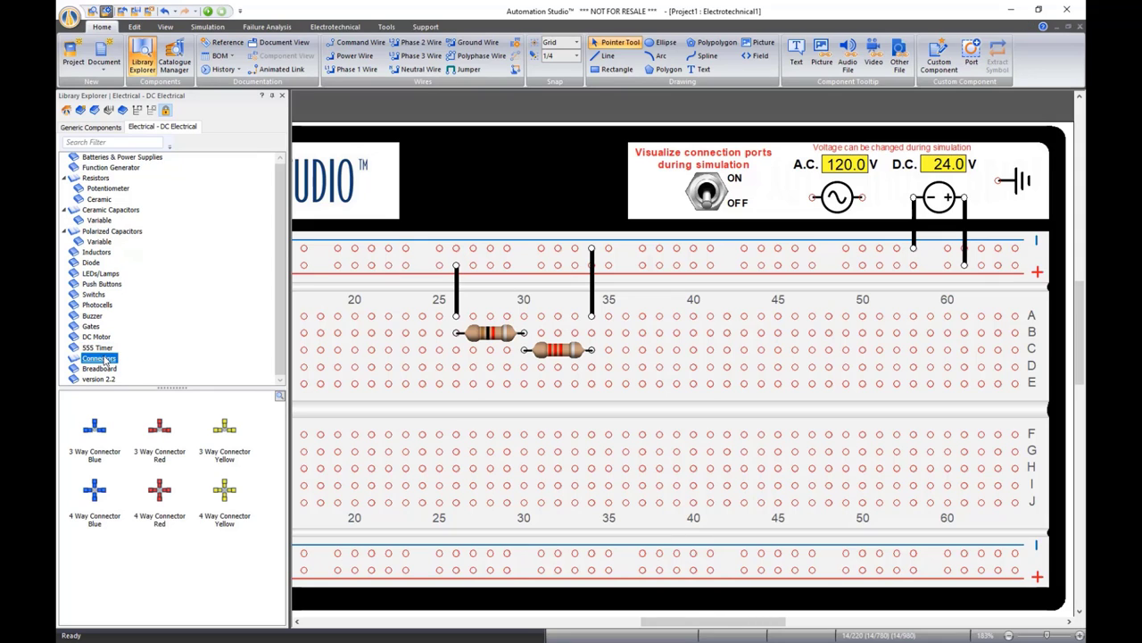
pyautogui.scroll(1, 285, 268)
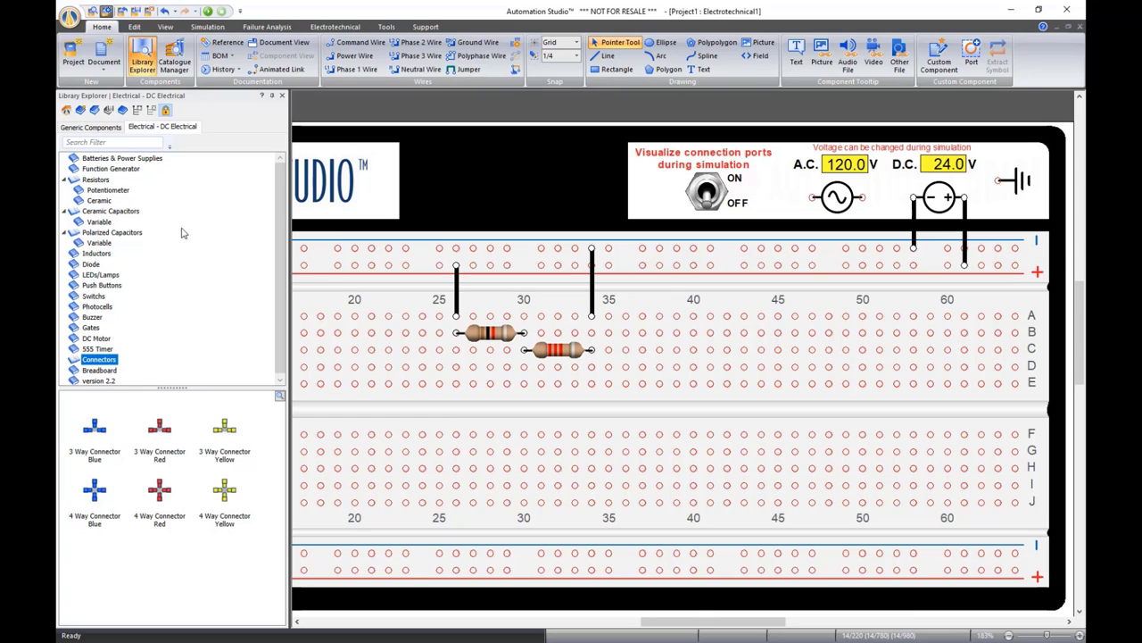
pyautogui.click(108, 158)
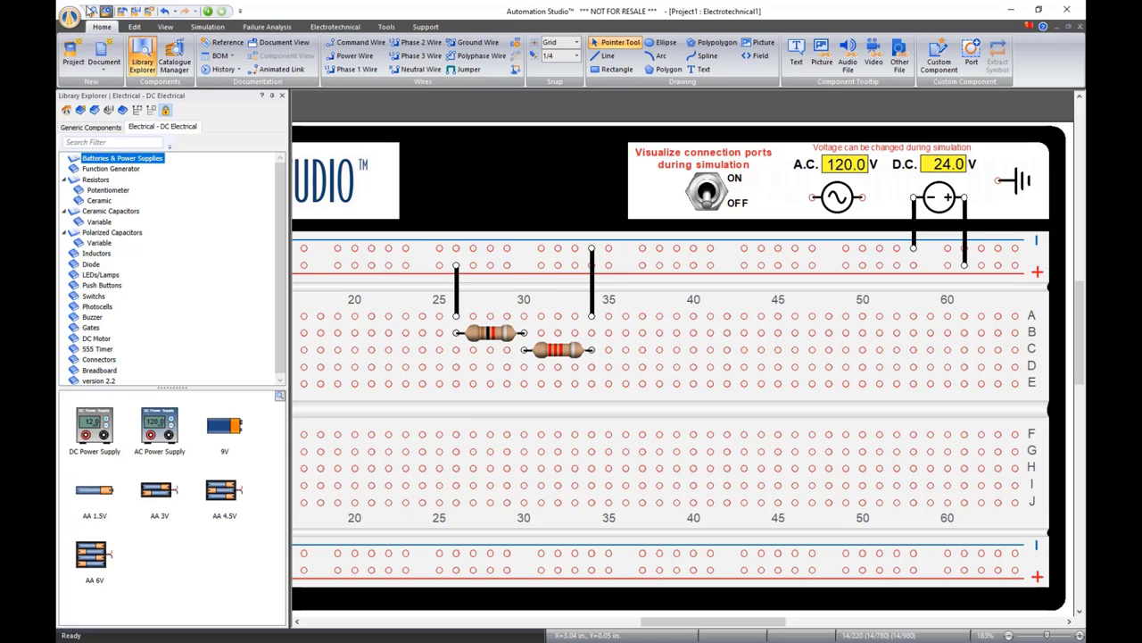
# Discard the changes to Project1 and open Lights, Doorbell, Outlets.prx from the Residential Electricity Demo folder in Desktop > Demos 7.0 > Demo 7.0 > Electrotechnical
pyautogui.click(108, 11)
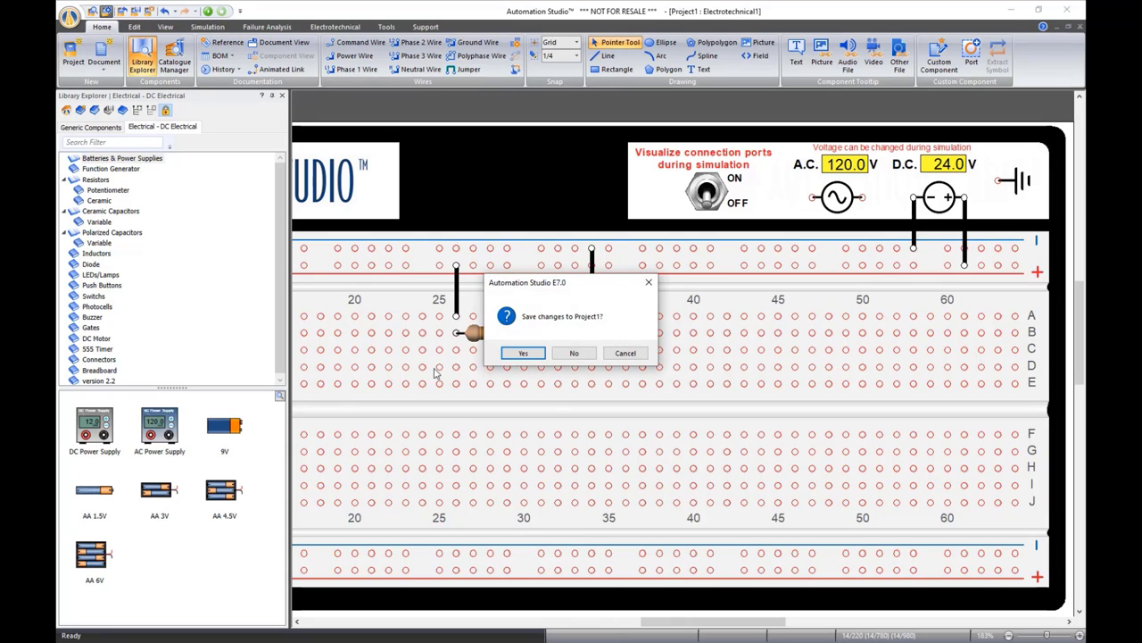
pyautogui.click(574, 353)
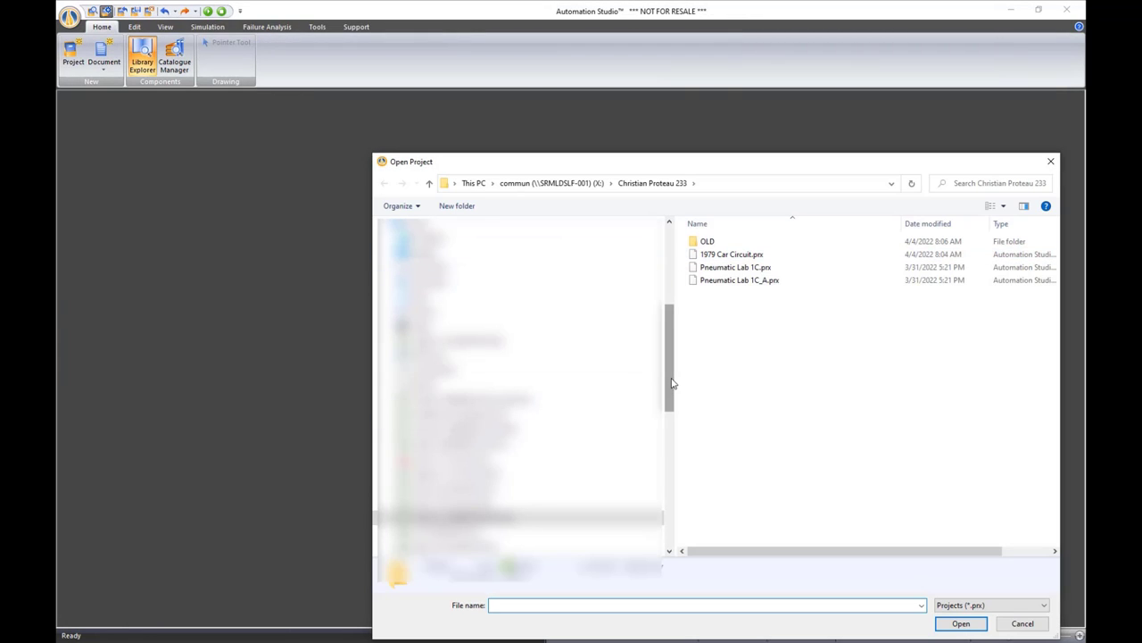
pyautogui.moveTo(673, 383); pyautogui.dragTo(673, 308)
pyautogui.click(420, 257)
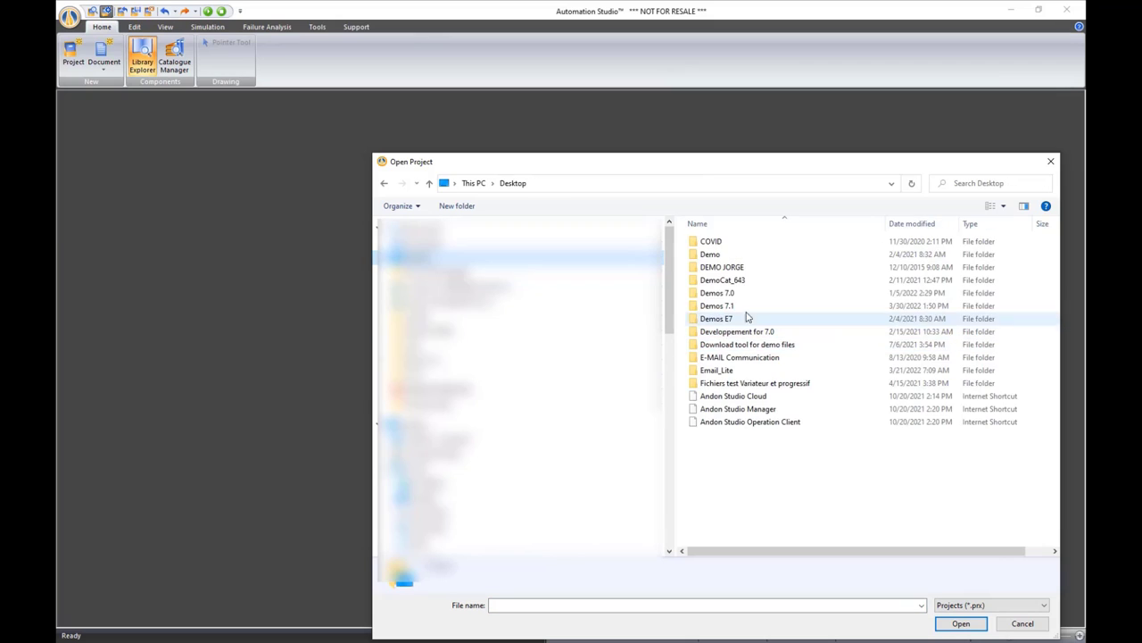
pyautogui.doubleClick(728, 293)
pyautogui.click(725, 270)
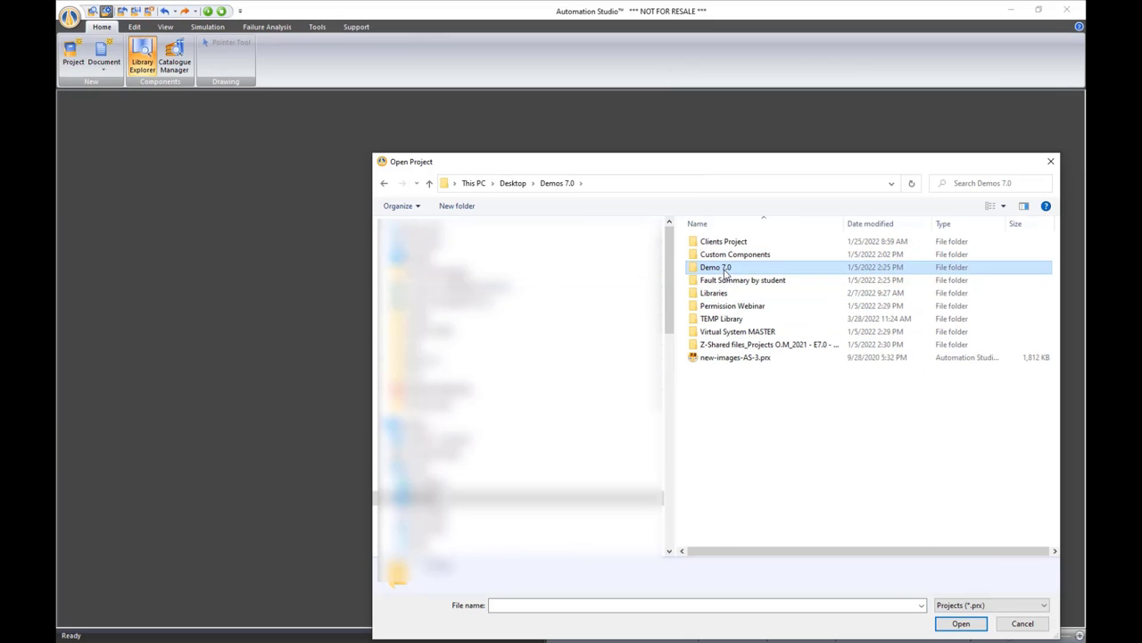
pyautogui.doubleClick(725, 271)
pyautogui.click(724, 280)
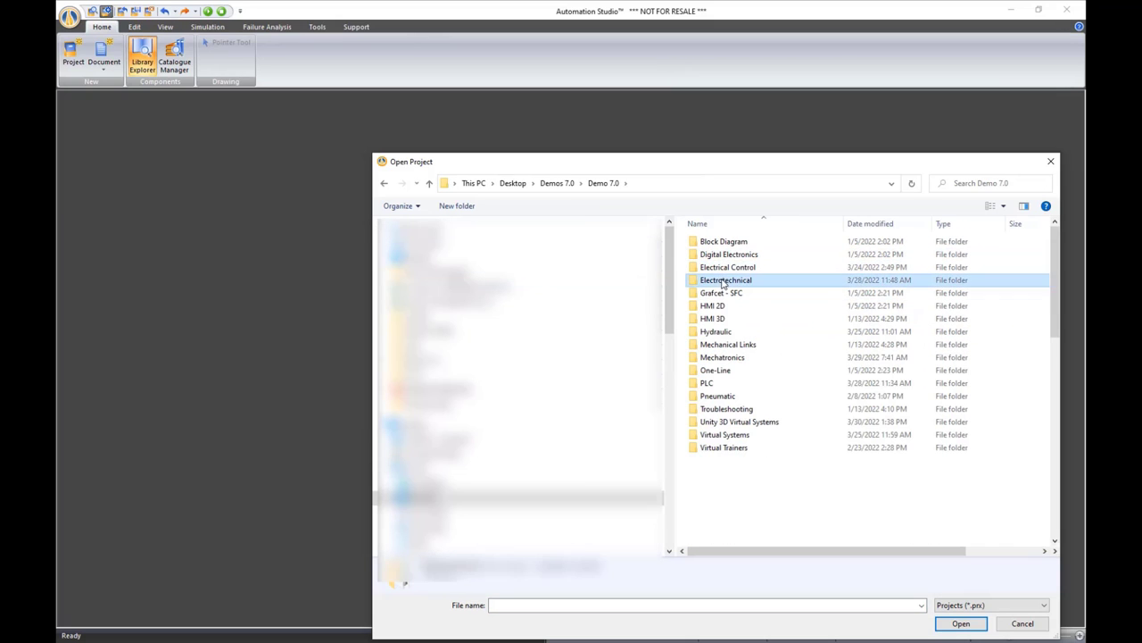
pyautogui.doubleClick(723, 281)
pyautogui.doubleClick(734, 266)
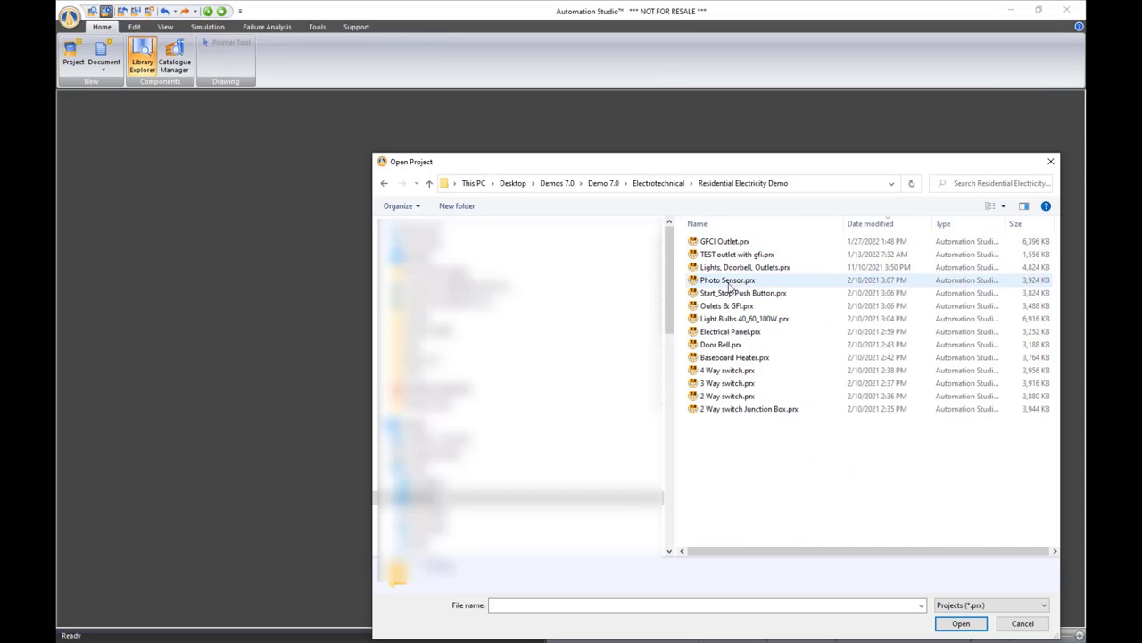
pyautogui.doubleClick(729, 270)
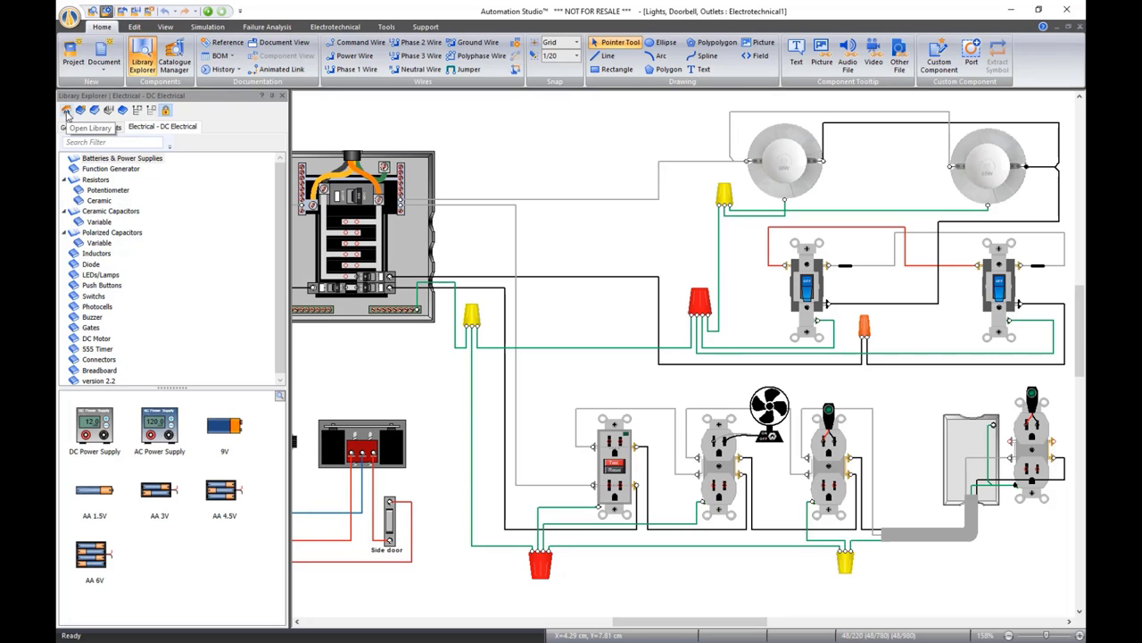
# Load the Electrical - Residential Electricity component library
pyautogui.click(66, 110)
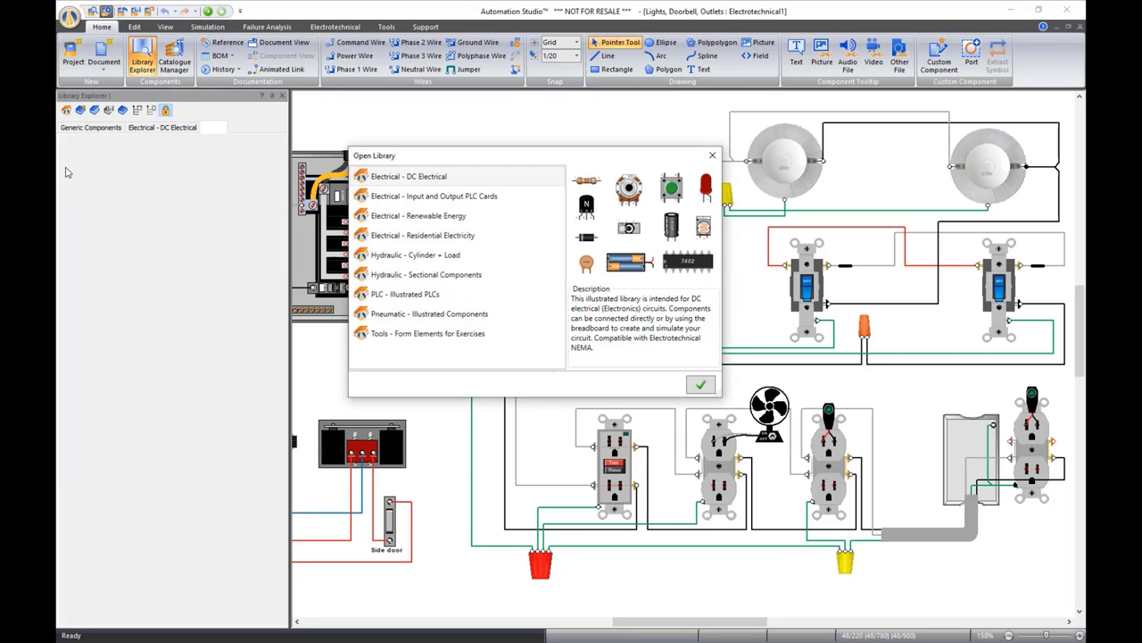
pyautogui.click(449, 238)
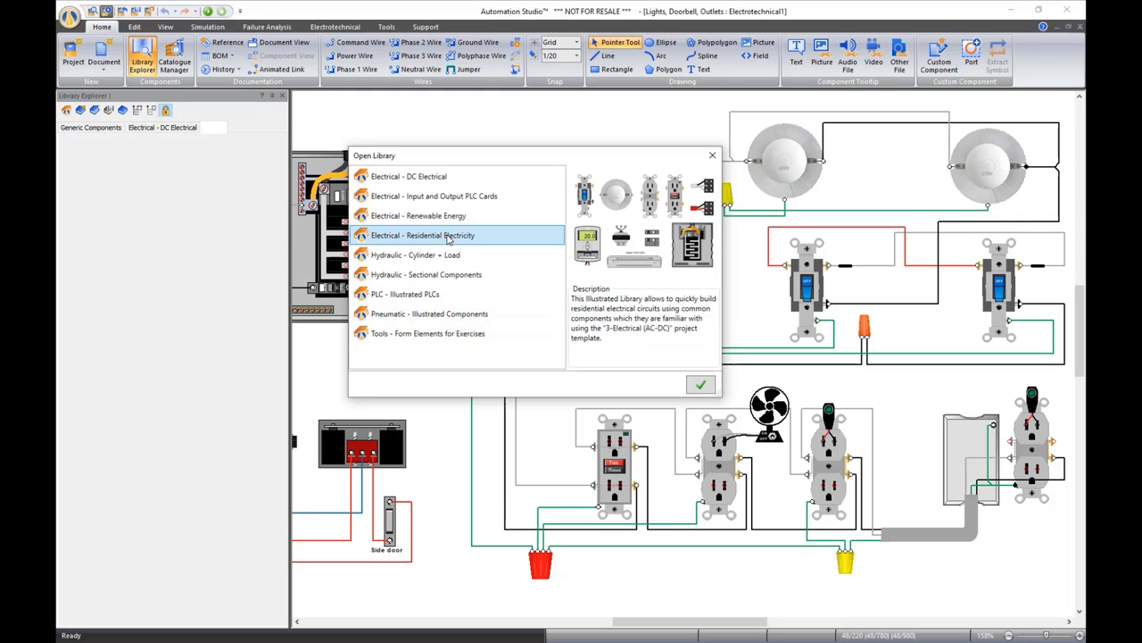
pyautogui.click(709, 386)
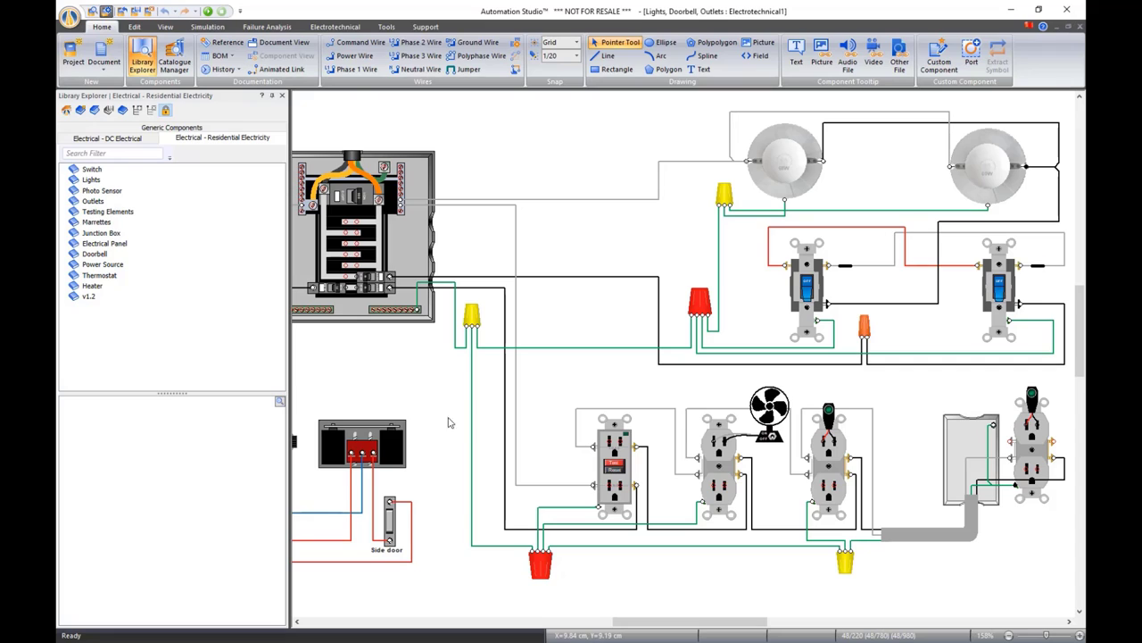
# Examine the Residential Electricity library's component categories, from switches, lights and outlets through junction boxes and electrical panel to thermostats and heaters
pyautogui.click(92, 171)
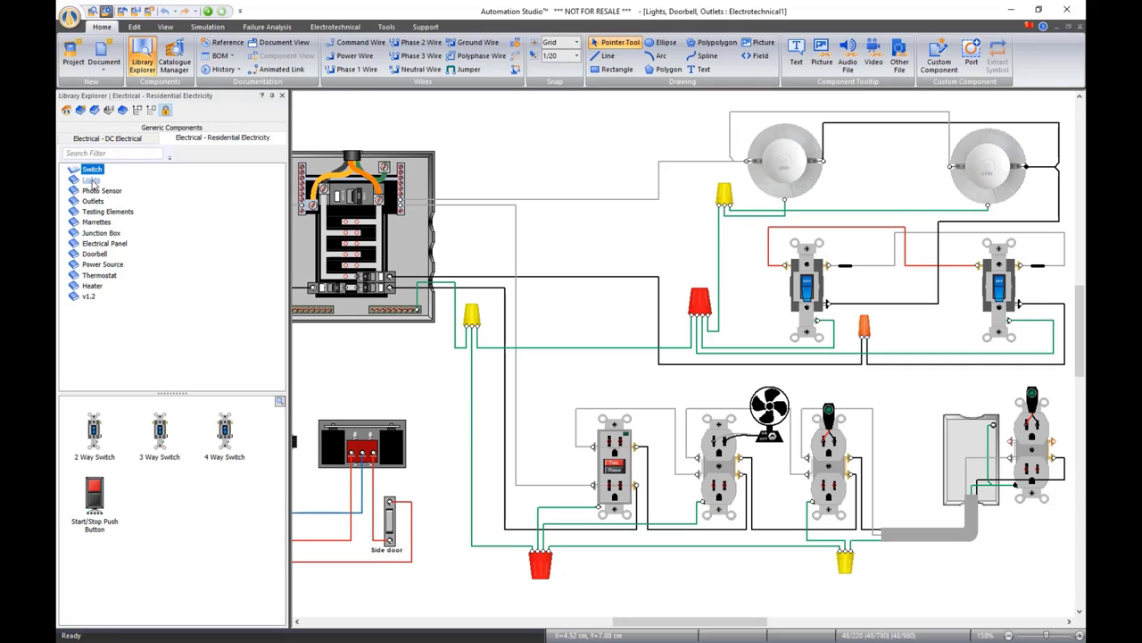
pyautogui.click(92, 181)
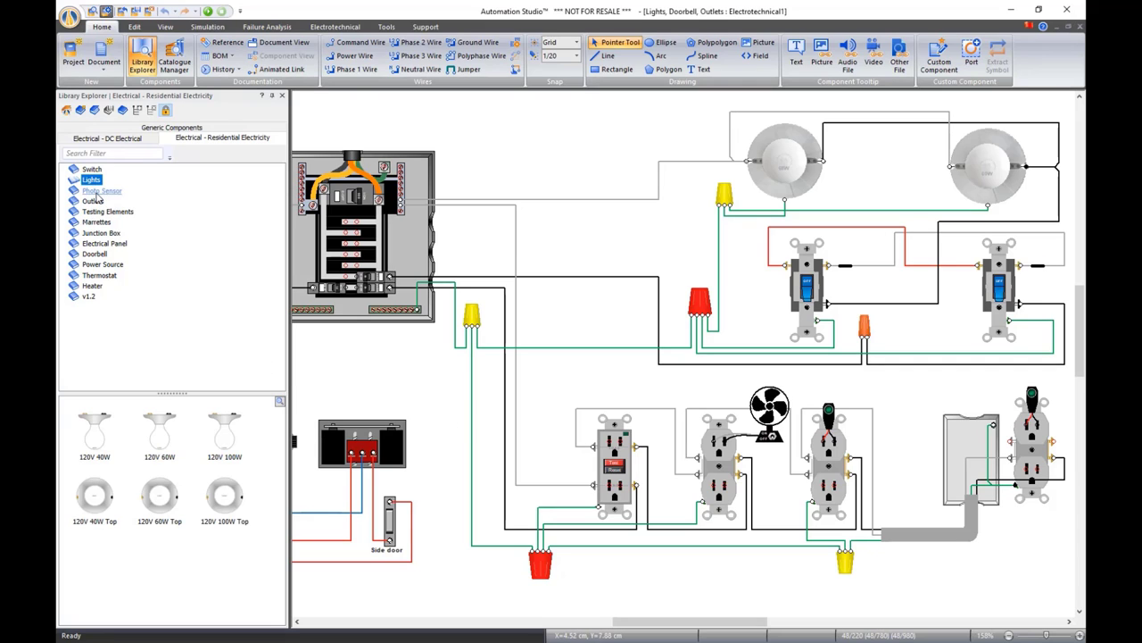
pyautogui.click(96, 192)
pyautogui.click(95, 201)
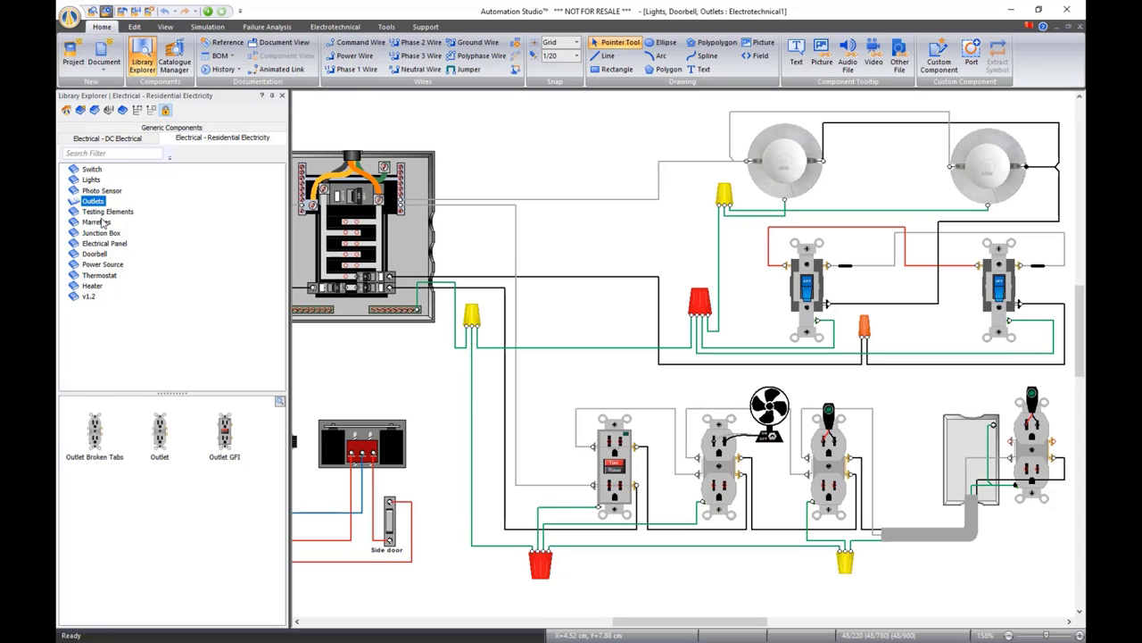
pyautogui.click(100, 222)
pyautogui.click(100, 233)
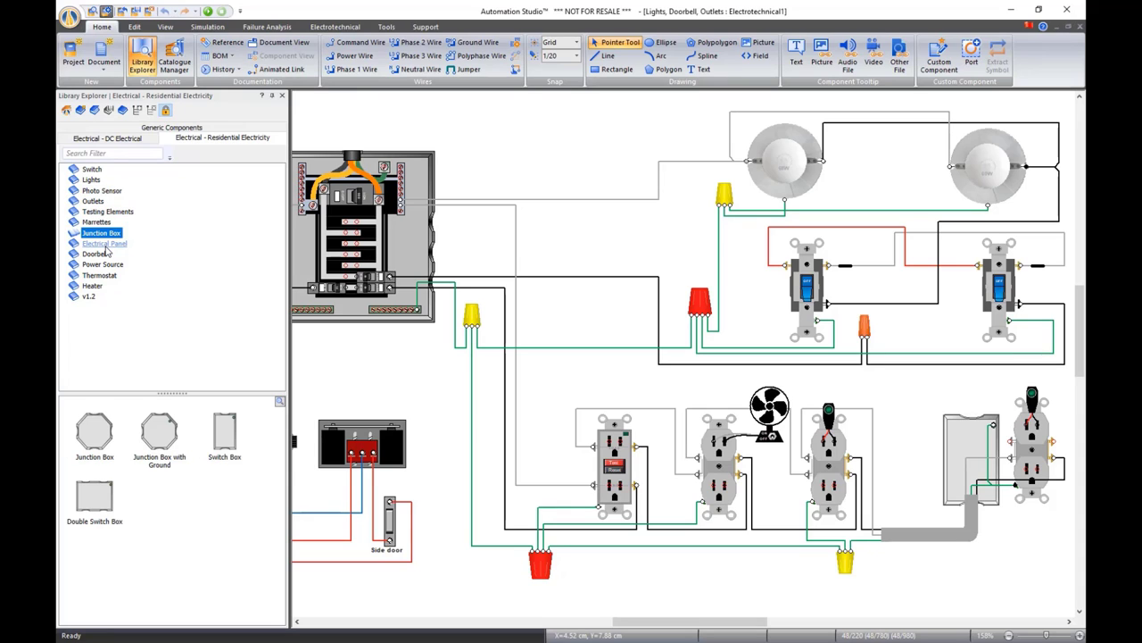
pyautogui.click(104, 244)
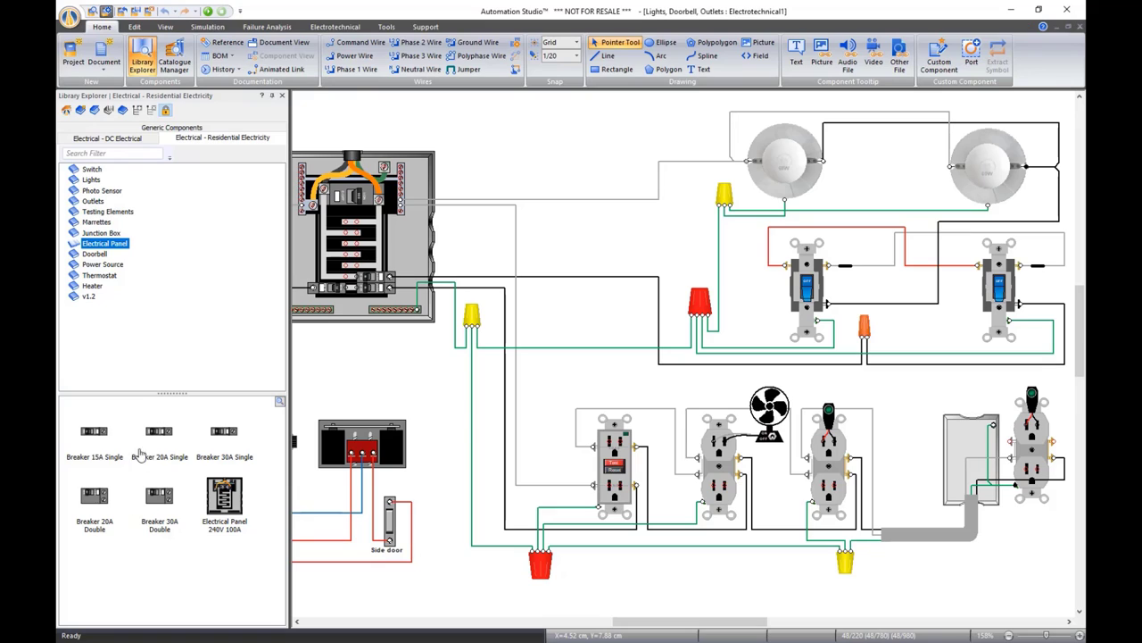
pyautogui.click(99, 255)
pyautogui.click(102, 264)
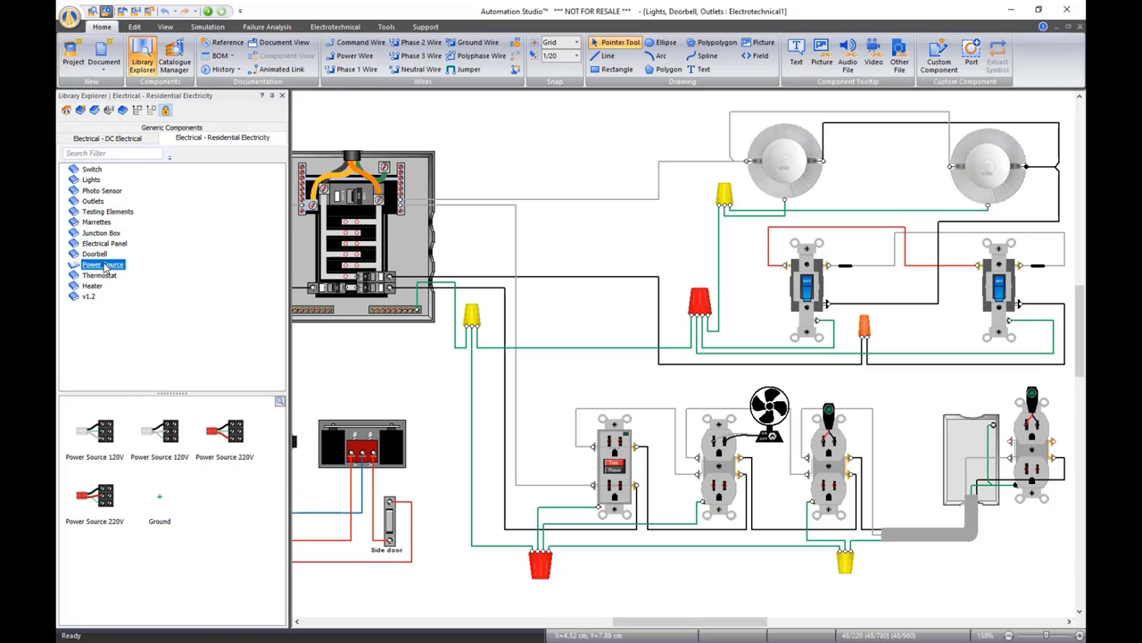
pyautogui.click(98, 276)
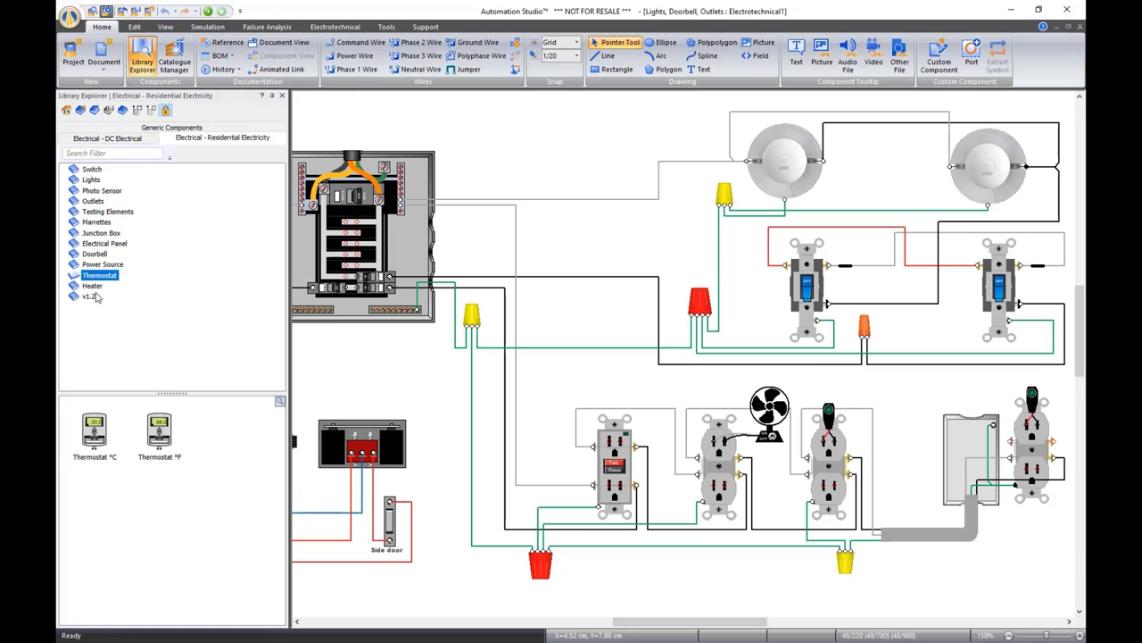
pyautogui.click(93, 286)
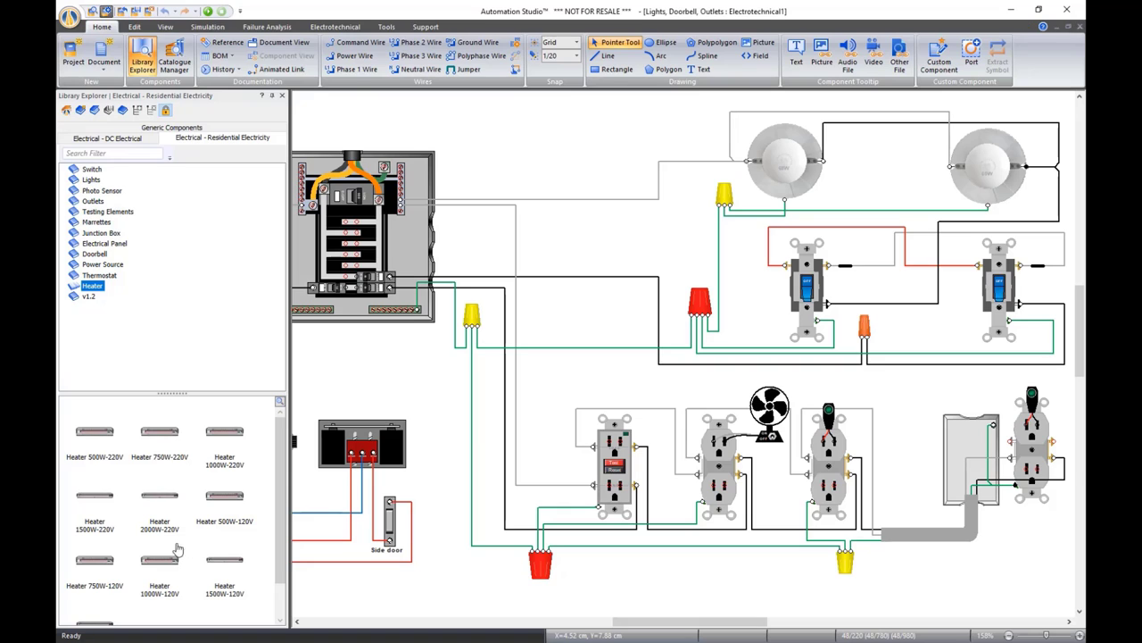
# Start the residential circuit simulation with the library explorer collapsed and the multimeter cleared off the drawing
pyautogui.click(272, 98)
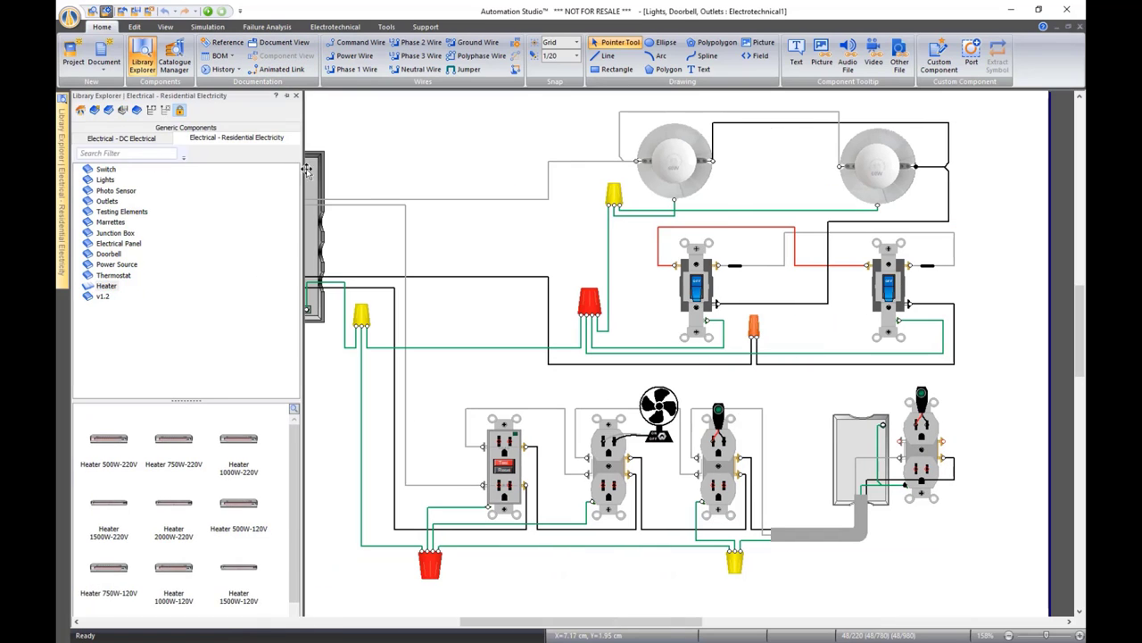
pyautogui.click(208, 11)
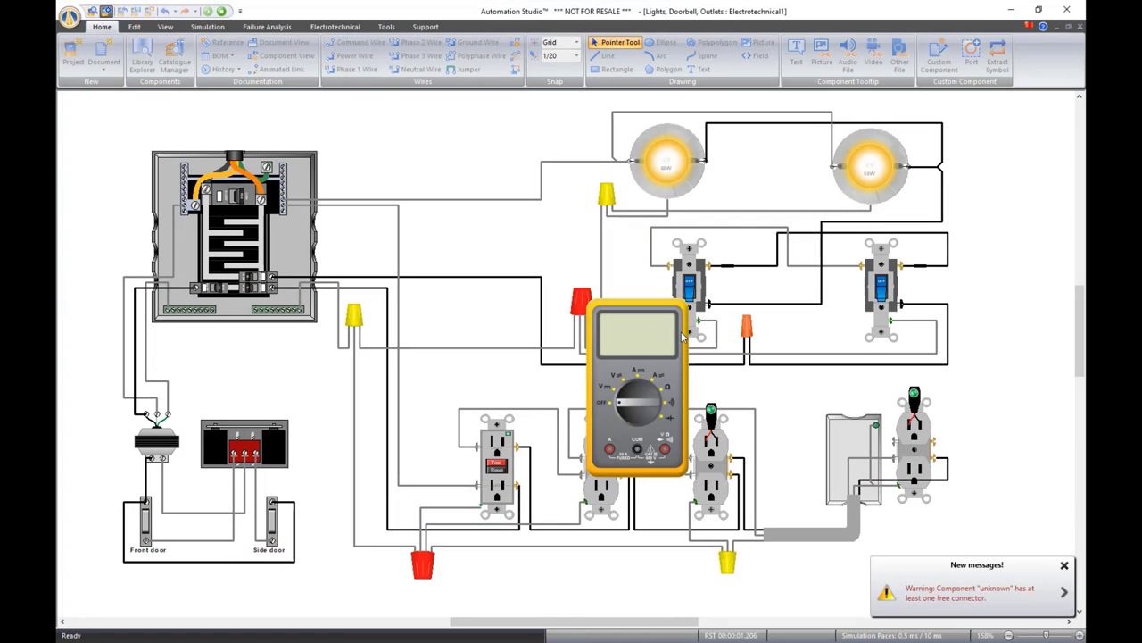
pyautogui.moveTo(640, 314); pyautogui.dragTo(431, 148)
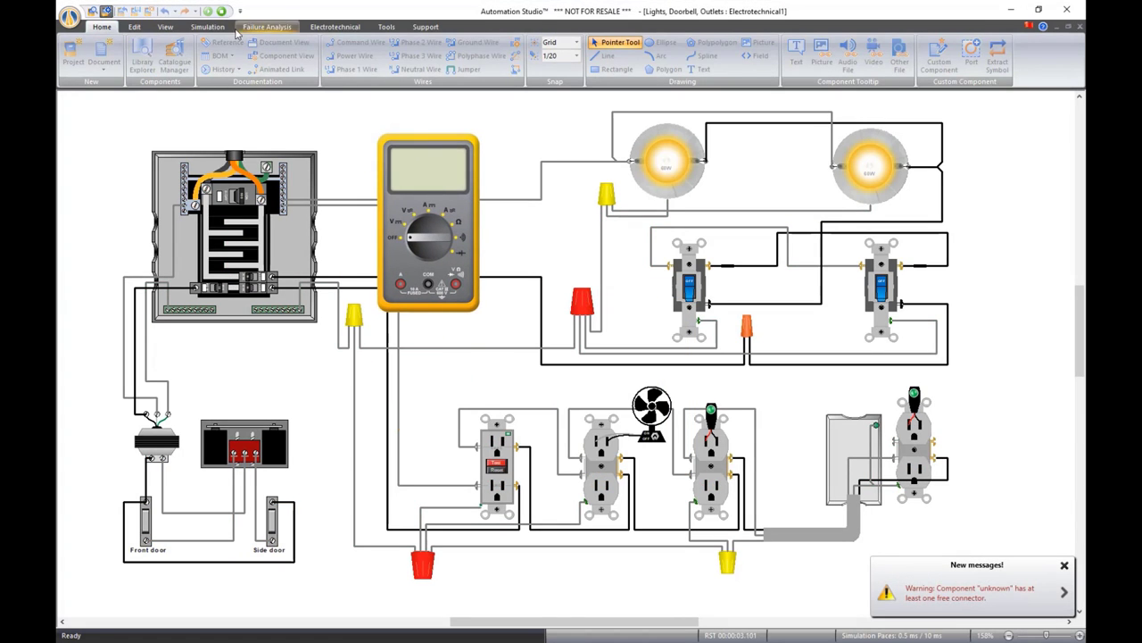
pyautogui.click(208, 27)
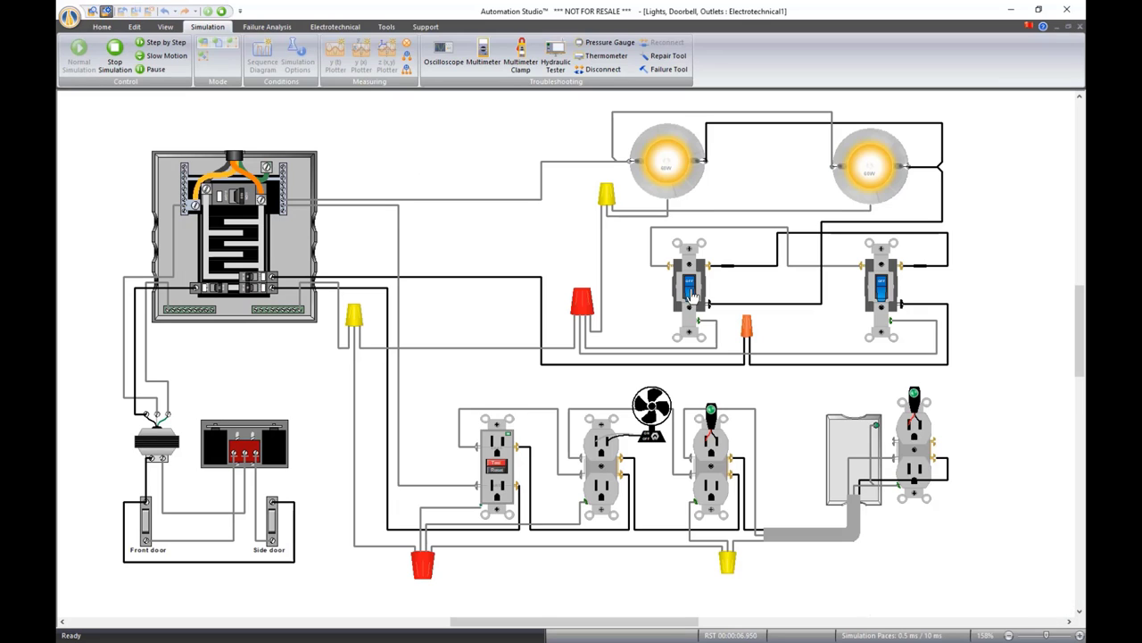
# Operate the simulated circuit's two light switches, the GFI outlet's test and reset, and the front door and side door bell buttons
pyautogui.click(691, 294)
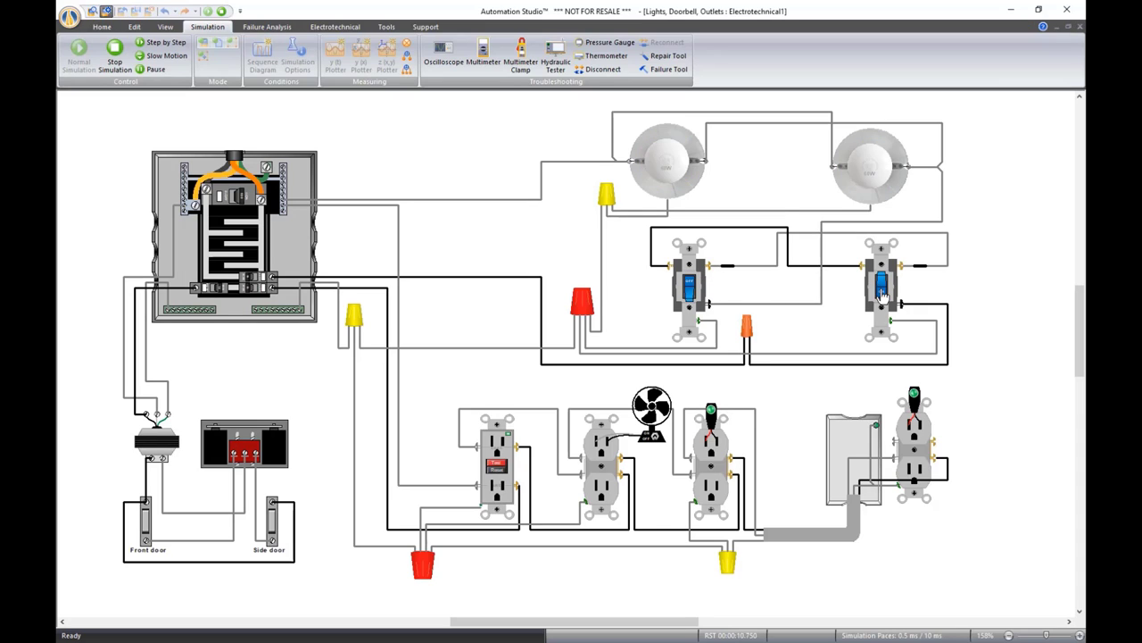
pyautogui.click(882, 294)
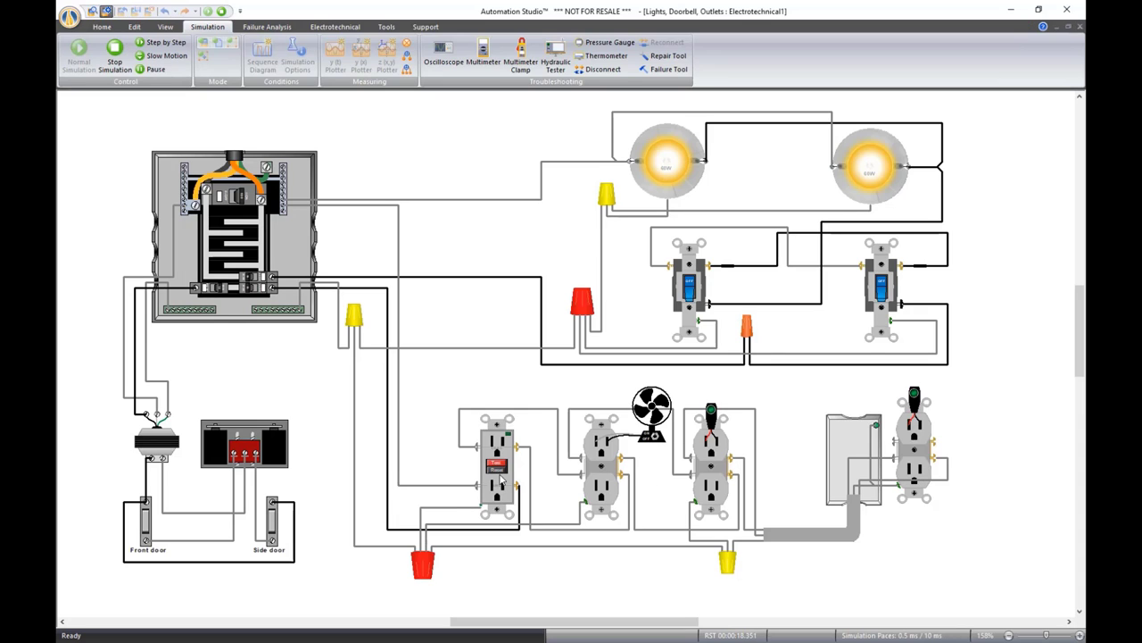
pyautogui.click(498, 471)
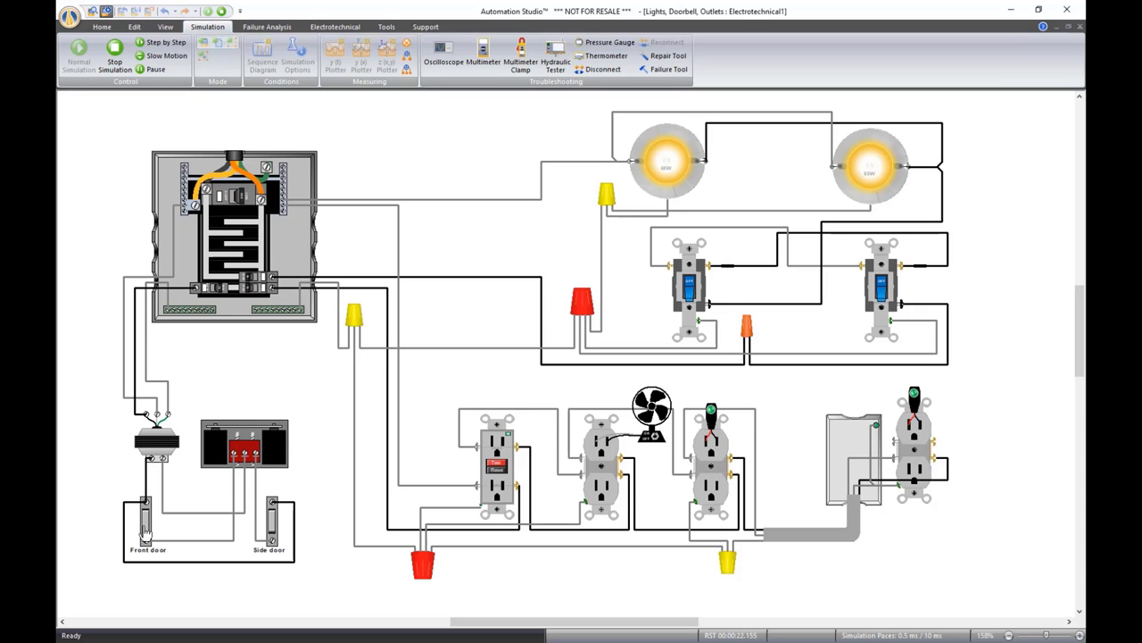
pyautogui.click(146, 532)
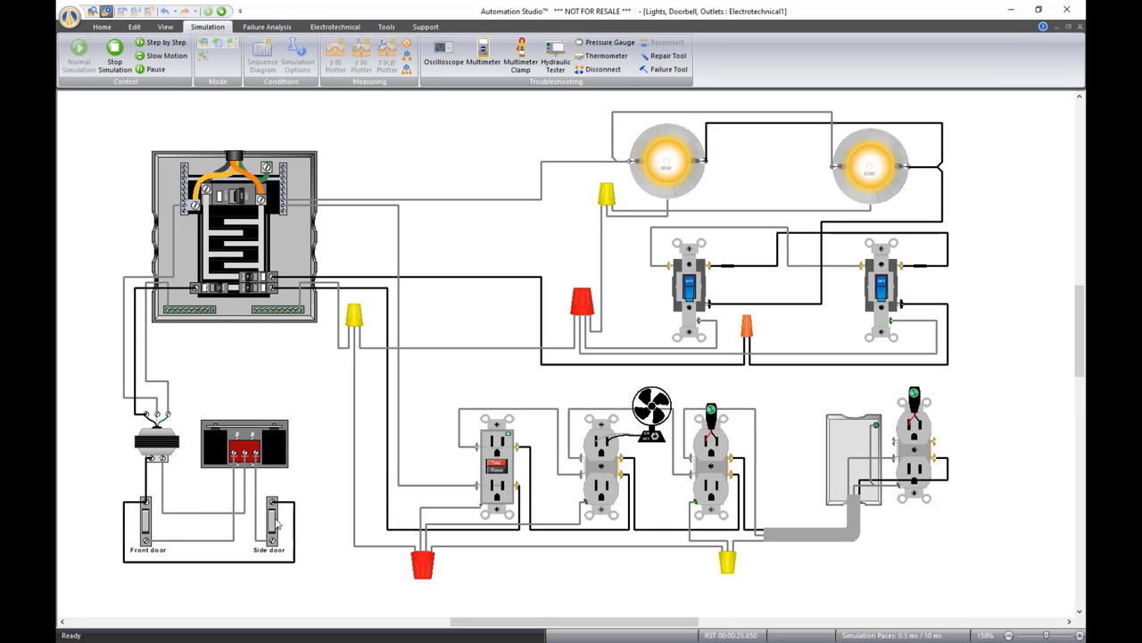
pyautogui.click(272, 522)
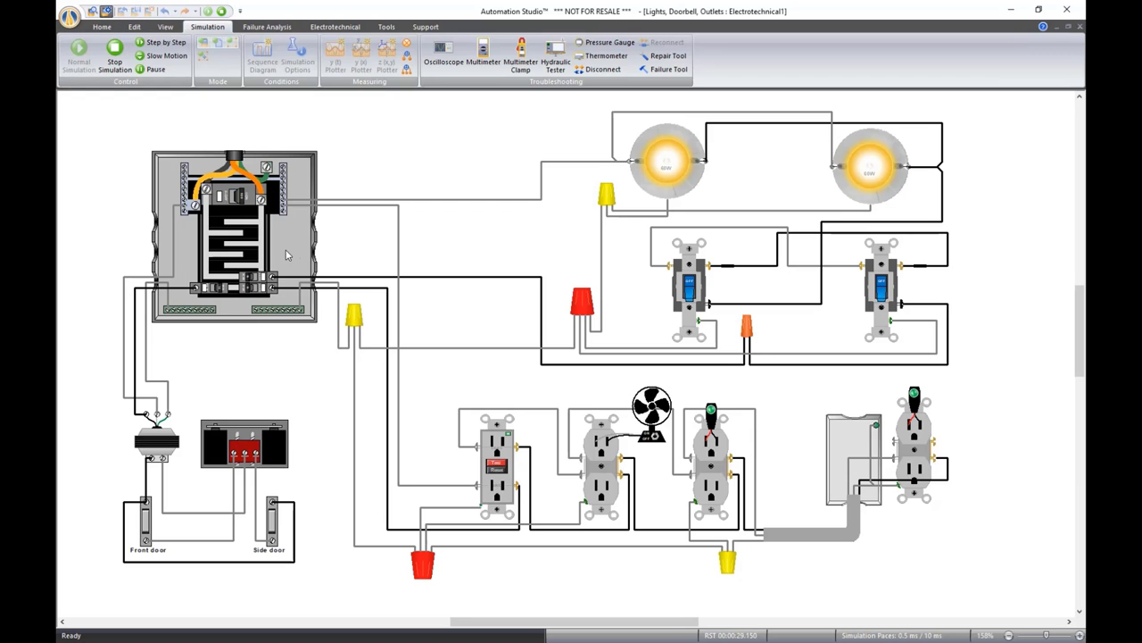
# Inspect the electrical panel and its breakers up close, and stop the simulation
pyautogui.scroll(5, 286, 255)
pyautogui.scroll(-1, 482, 314)
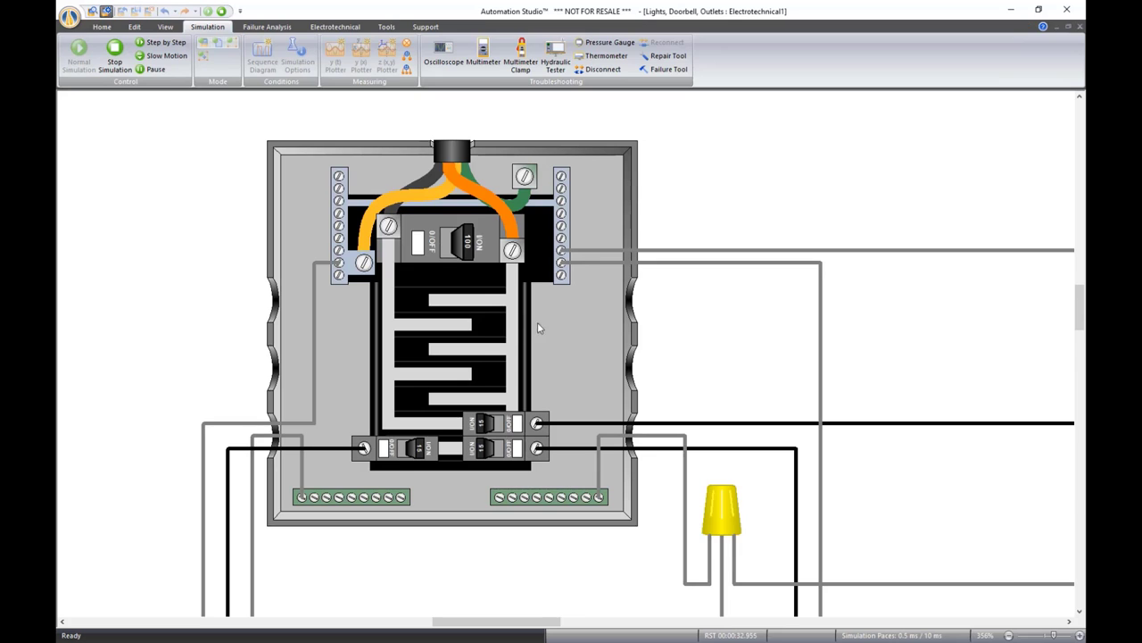
pyautogui.scroll(-5, 601, 305)
pyautogui.moveTo(750, 247); pyautogui.dragTo(530, 170)
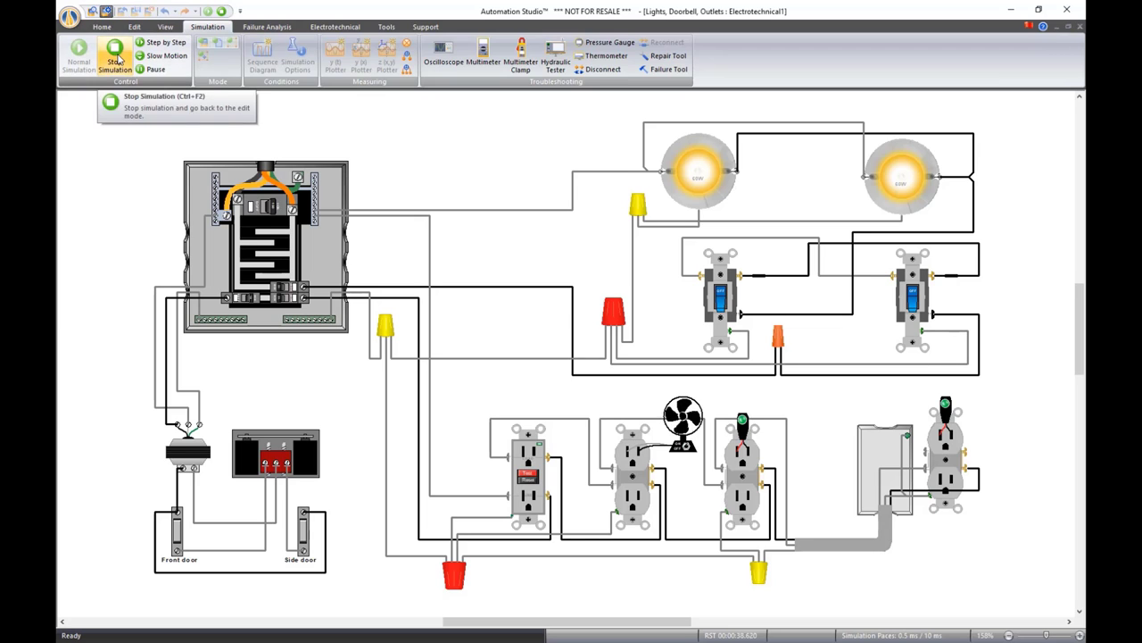
pyautogui.click(116, 59)
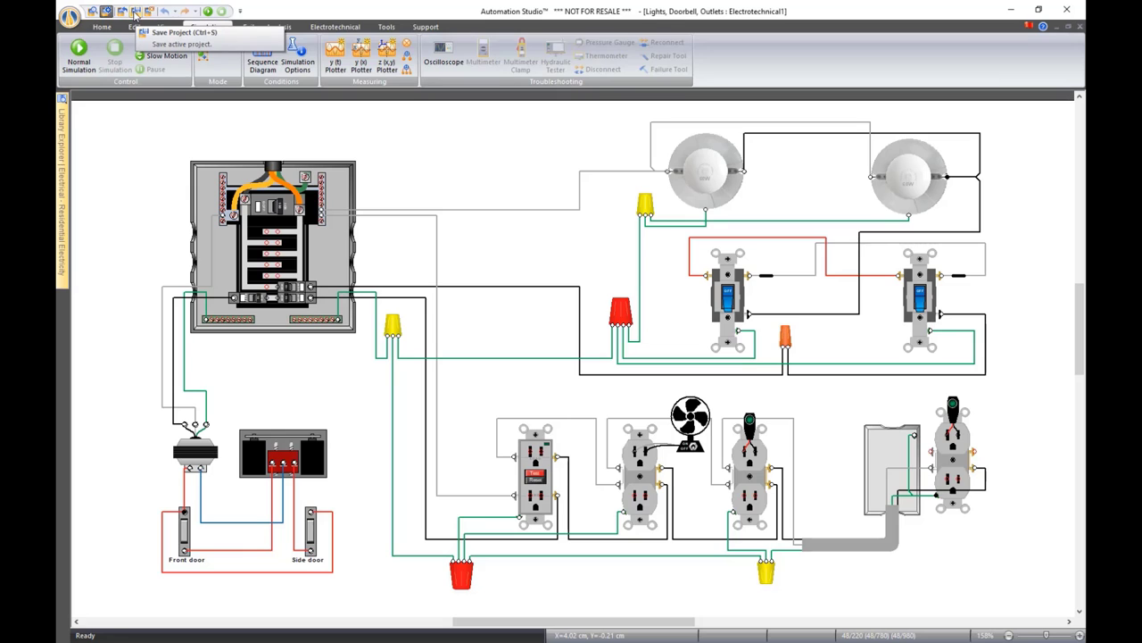
# Leave the residential project and open the Solar connected to Light & Heater project
pyautogui.click(135, 13)
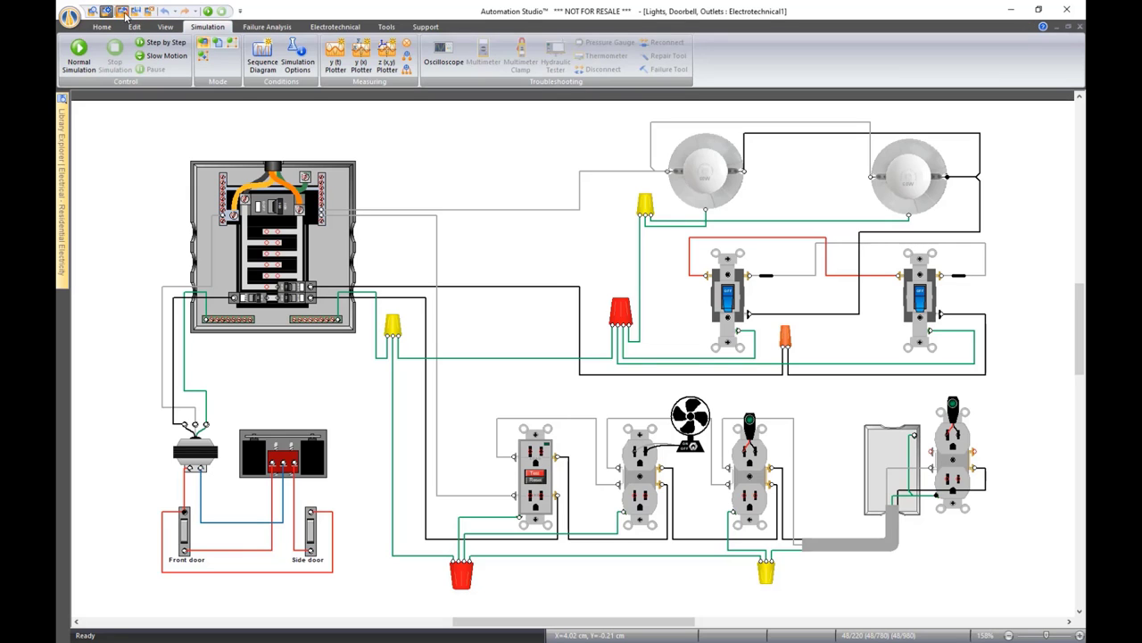
pyautogui.click(585, 355)
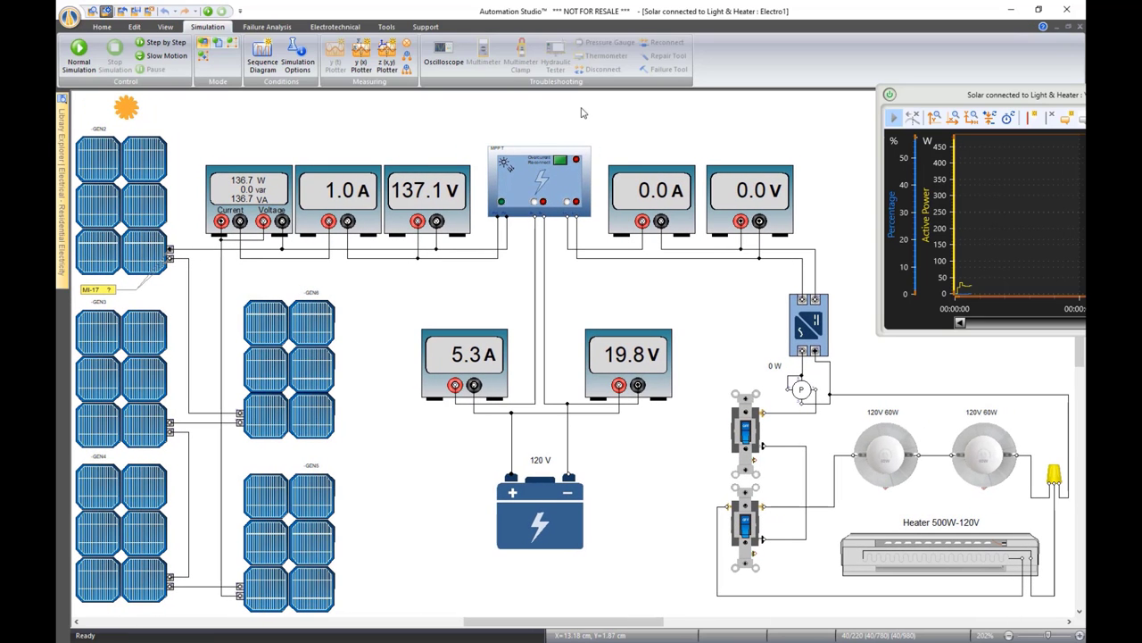
# Start the solar simulation with the plotter moved fully into view, and raise the sun's irradiance to about 2615 W/m²
pyautogui.moveTo(977, 100); pyautogui.dragTo(837, 52)
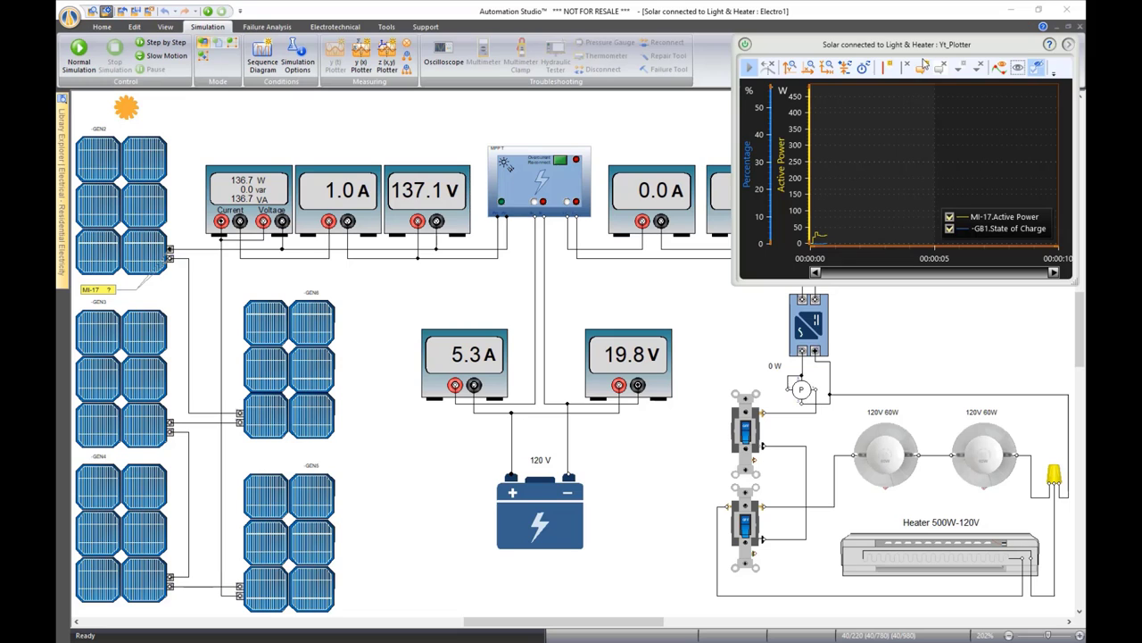
pyautogui.click(78, 51)
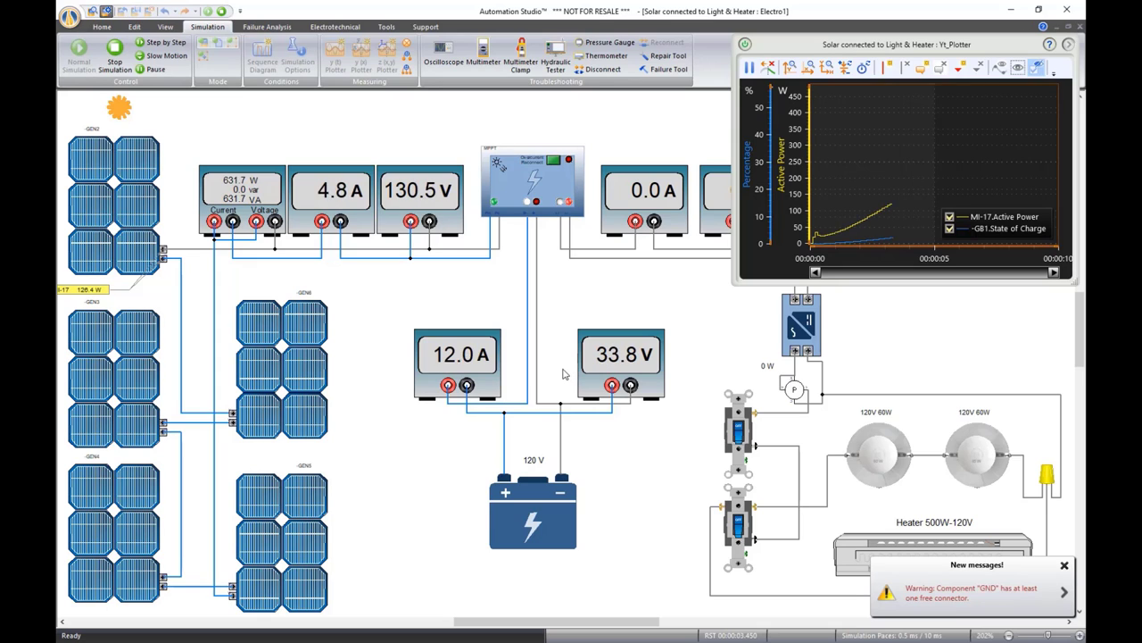
pyautogui.click(123, 111)
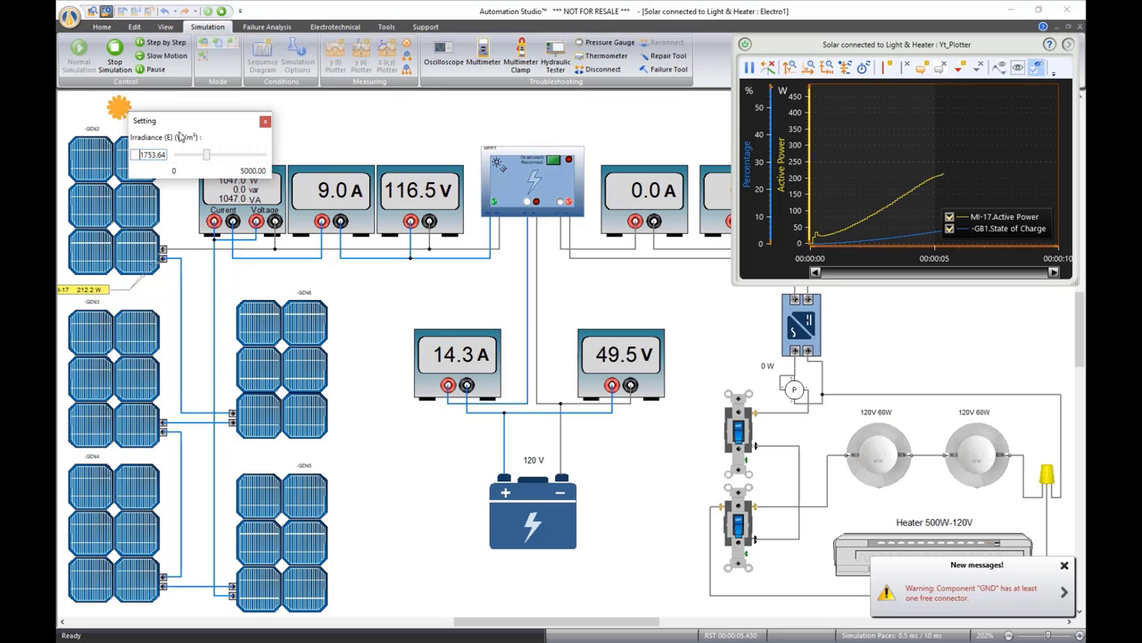
pyautogui.moveTo(203, 116); pyautogui.dragTo(257, 140)
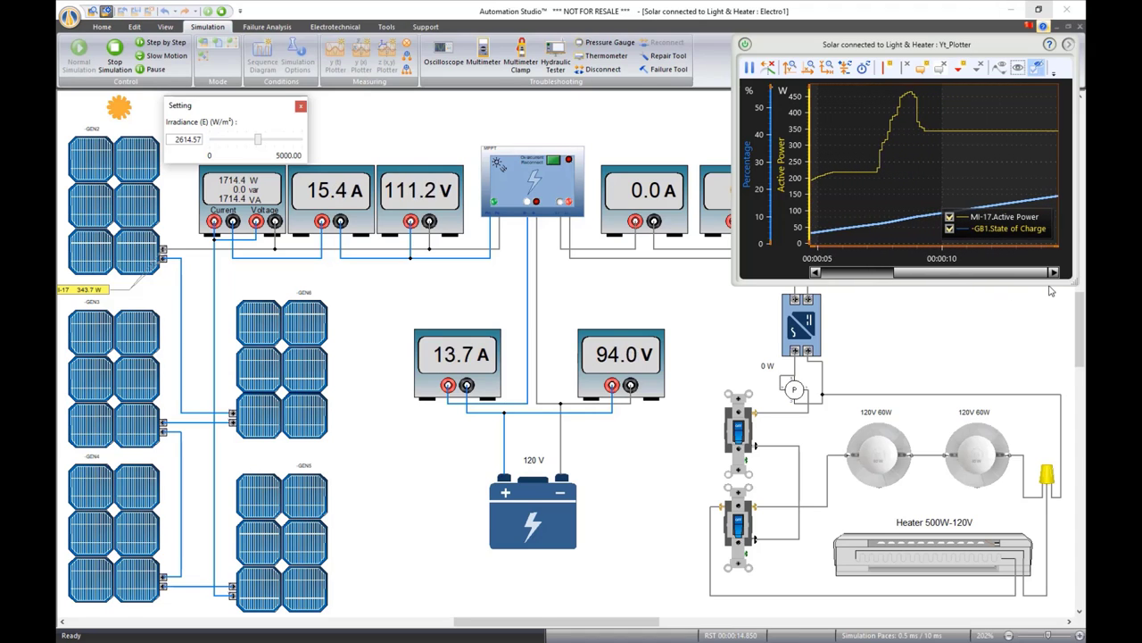
# Shrink the plotter to uncover the output meters, operate the wall switches feeding the lights and heater, and stop the simulation
pyautogui.moveTo(1074, 283); pyautogui.dragTo(1052, 164)
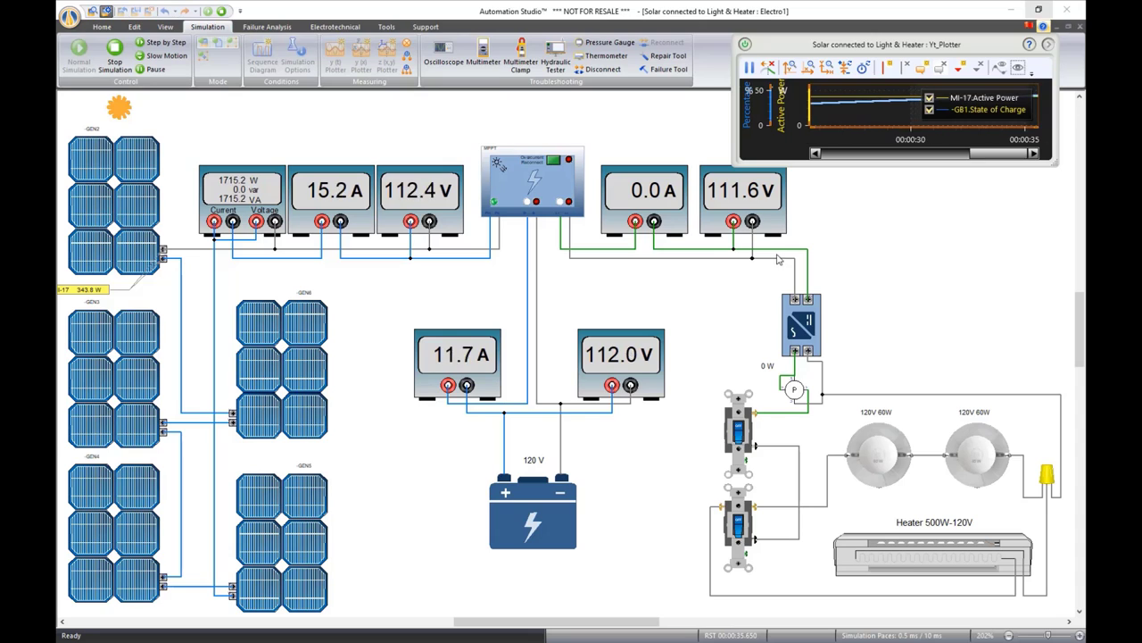
pyautogui.click(738, 435)
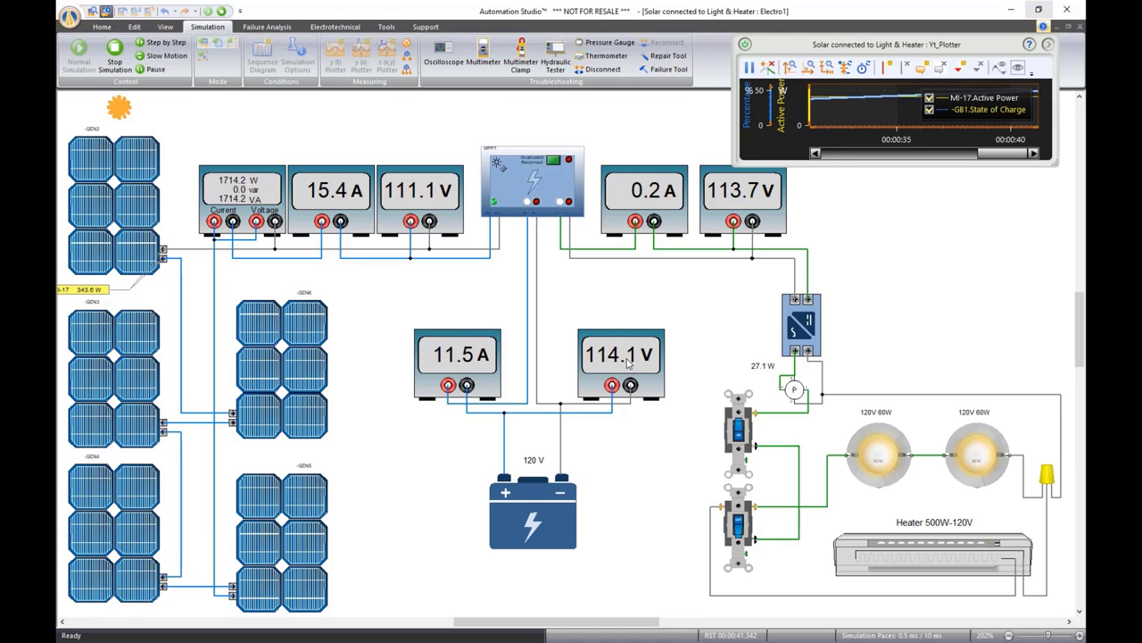
pyautogui.click(740, 528)
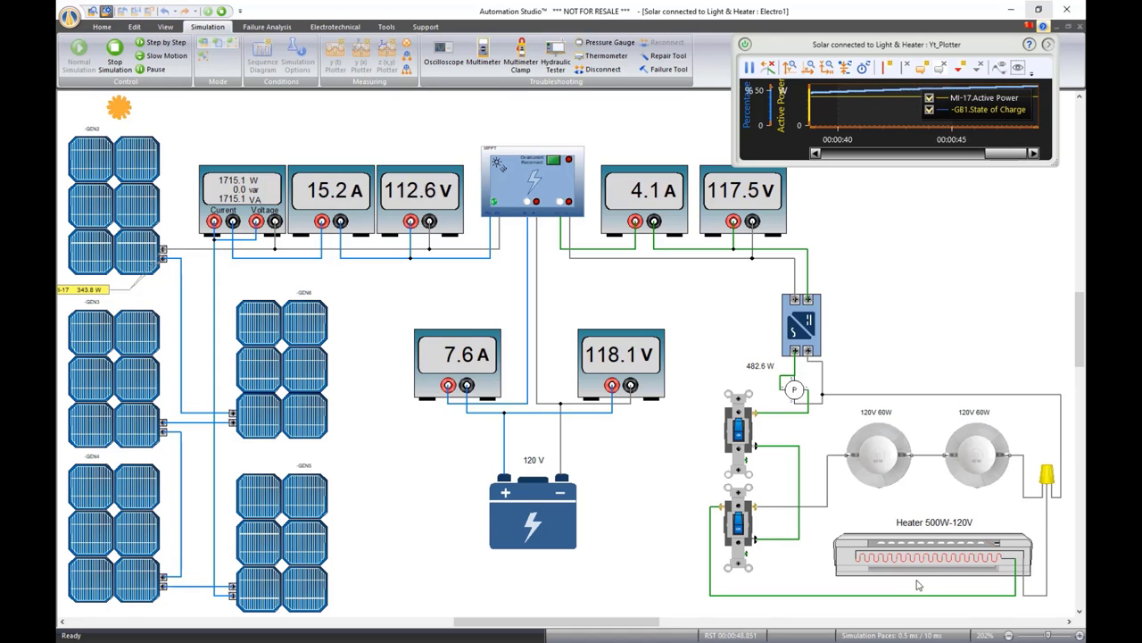
pyautogui.click(739, 438)
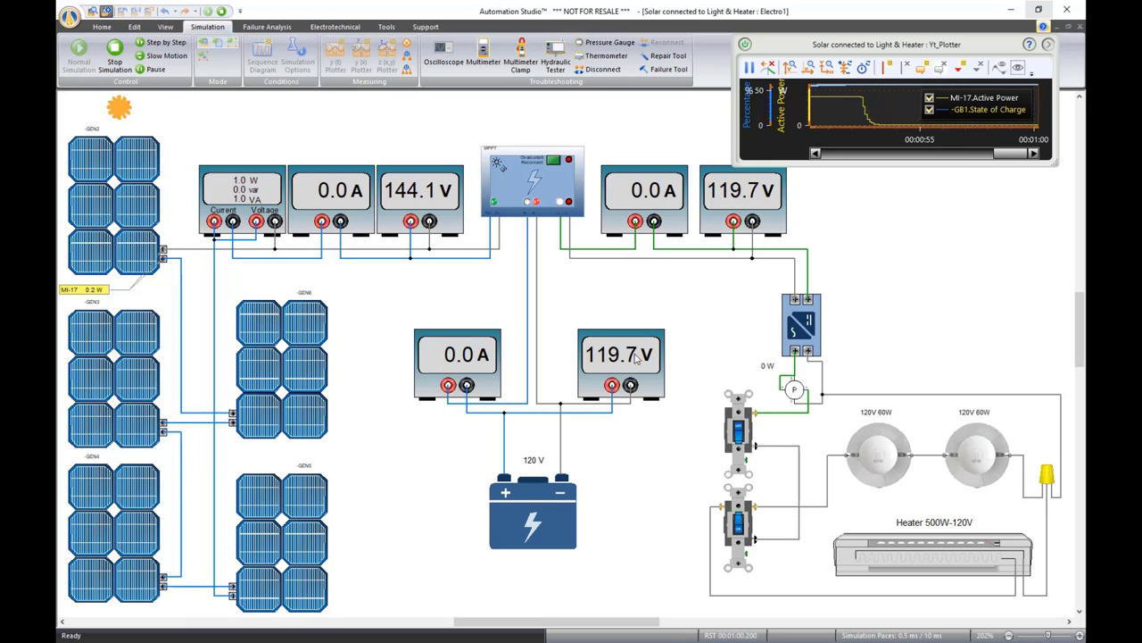
pyautogui.click(739, 439)
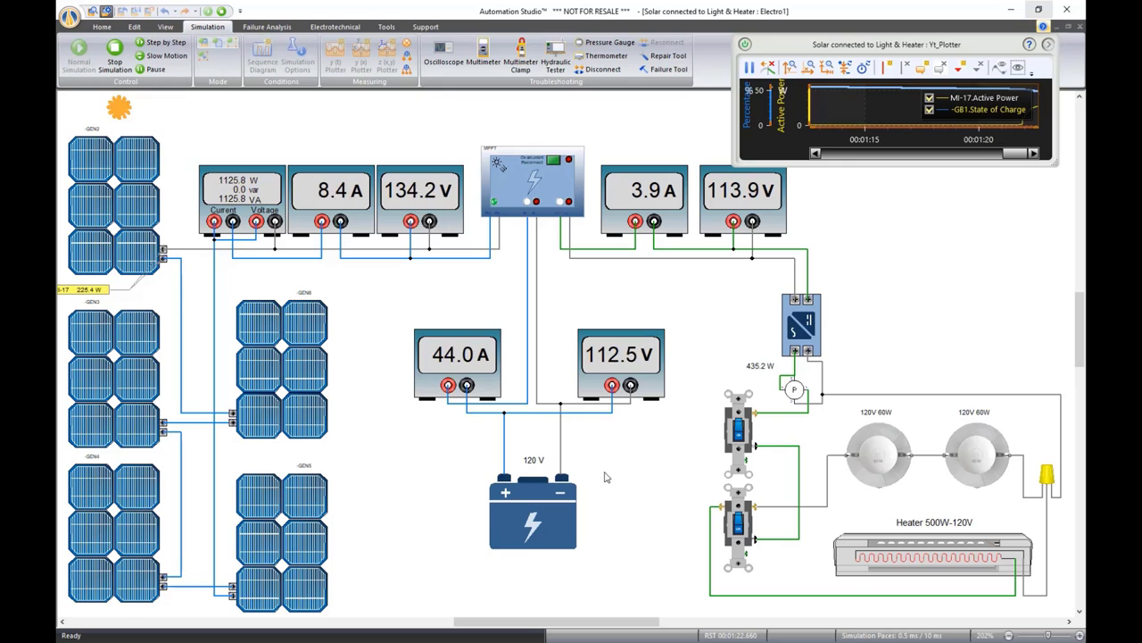
pyautogui.click(222, 12)
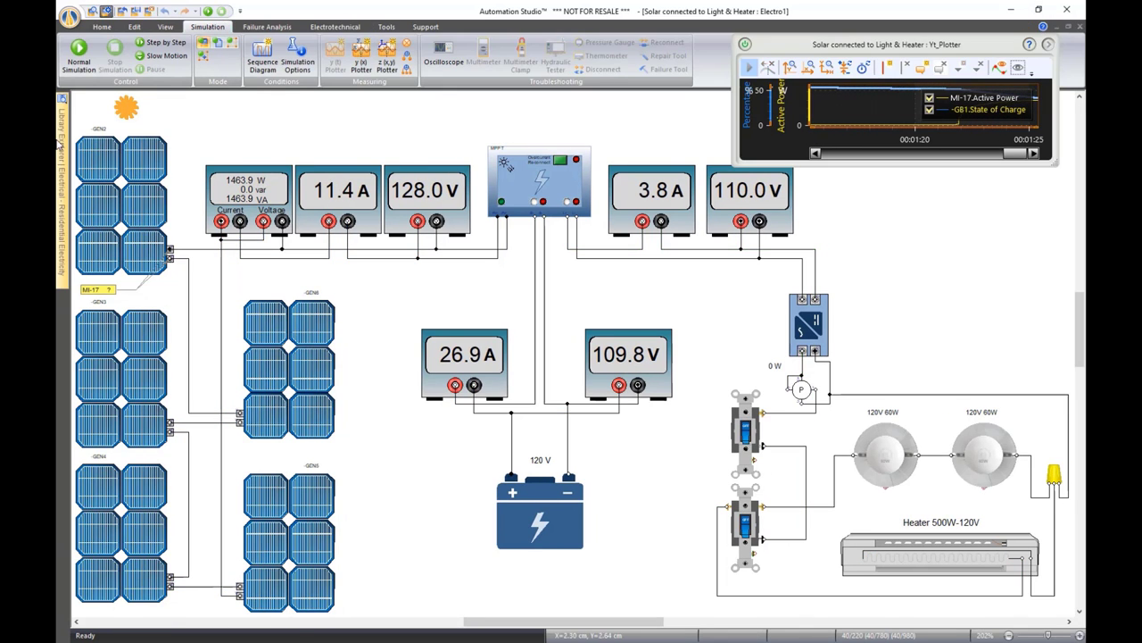
# Keep the library explorer expanded and open the Electrical - Renewable Energy library in it
pyautogui.moveTo(60, 146)
pyautogui.click(286, 94)
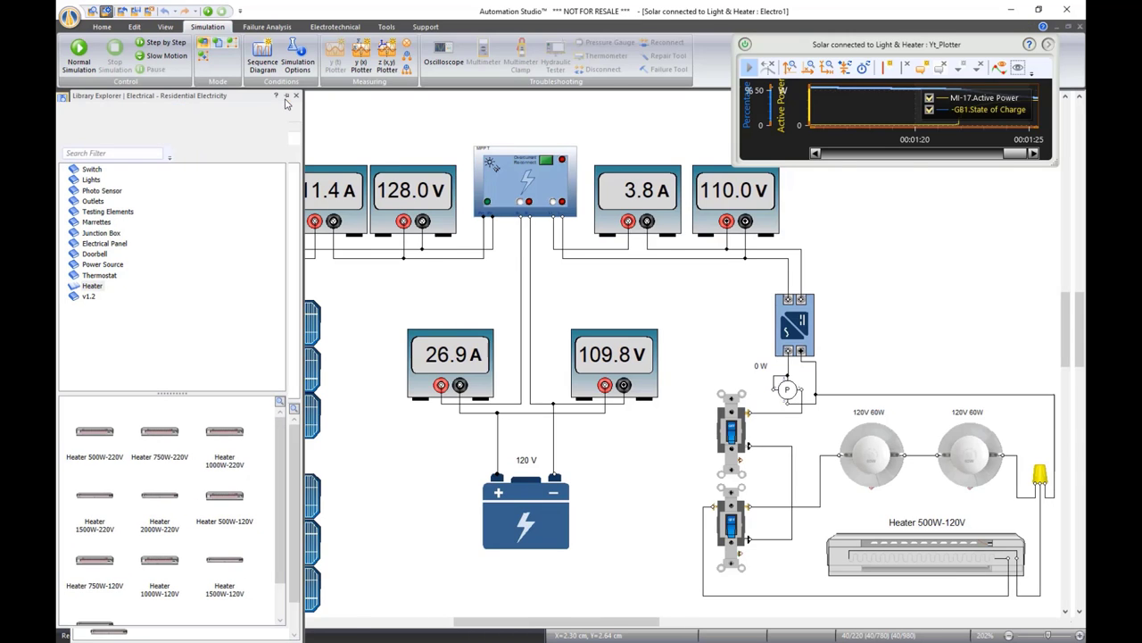
pyautogui.click(67, 110)
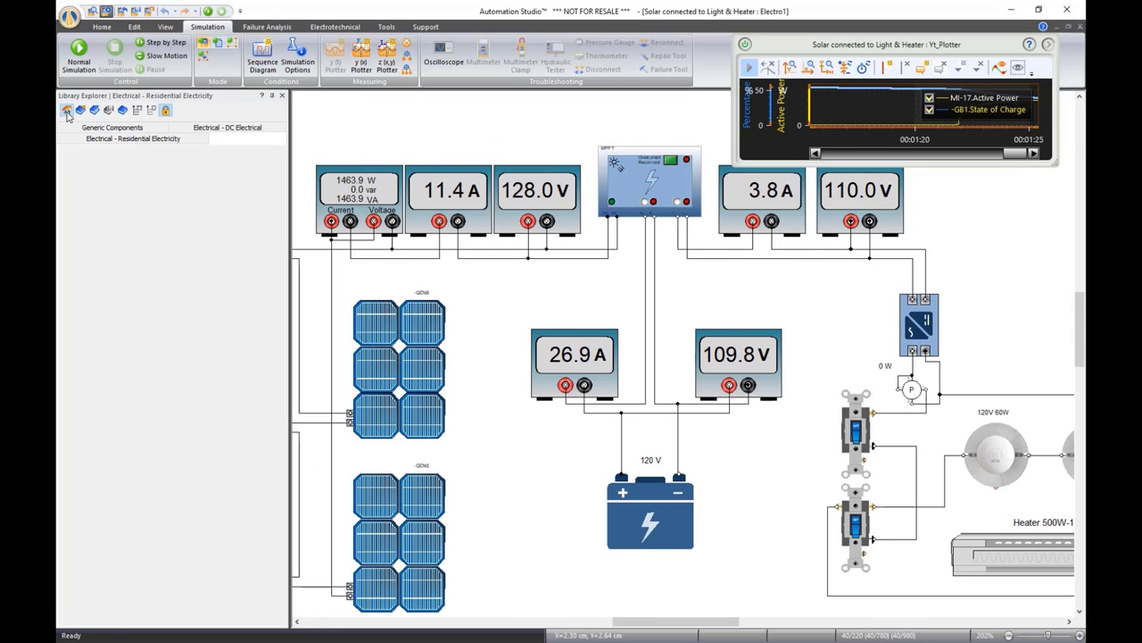
pyautogui.click(451, 217)
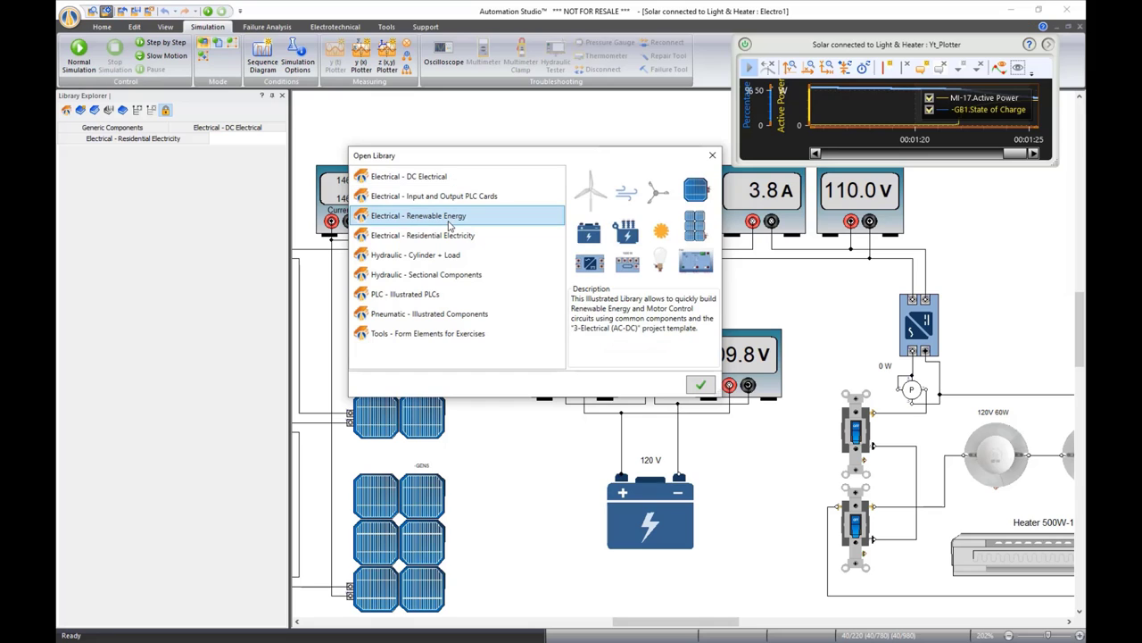
pyautogui.click(701, 383)
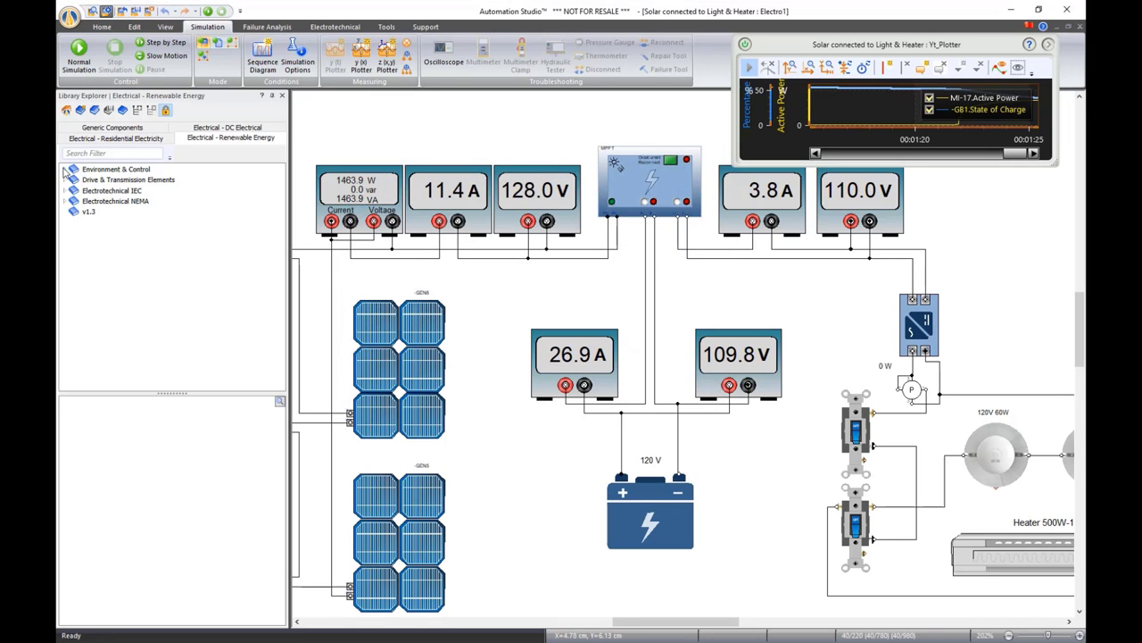
# Examine the renewable energy library's ambient sensors and generators, and its transmission, measuring instrument and energy source components
pyautogui.click(65, 171)
pyautogui.click(112, 180)
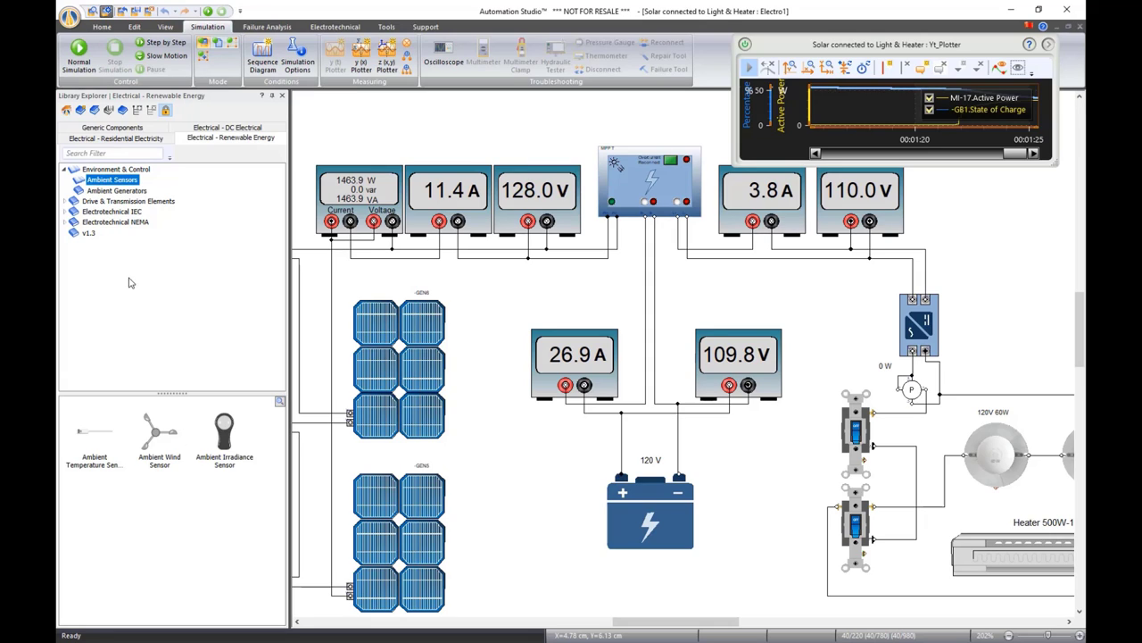
pyautogui.click(117, 190)
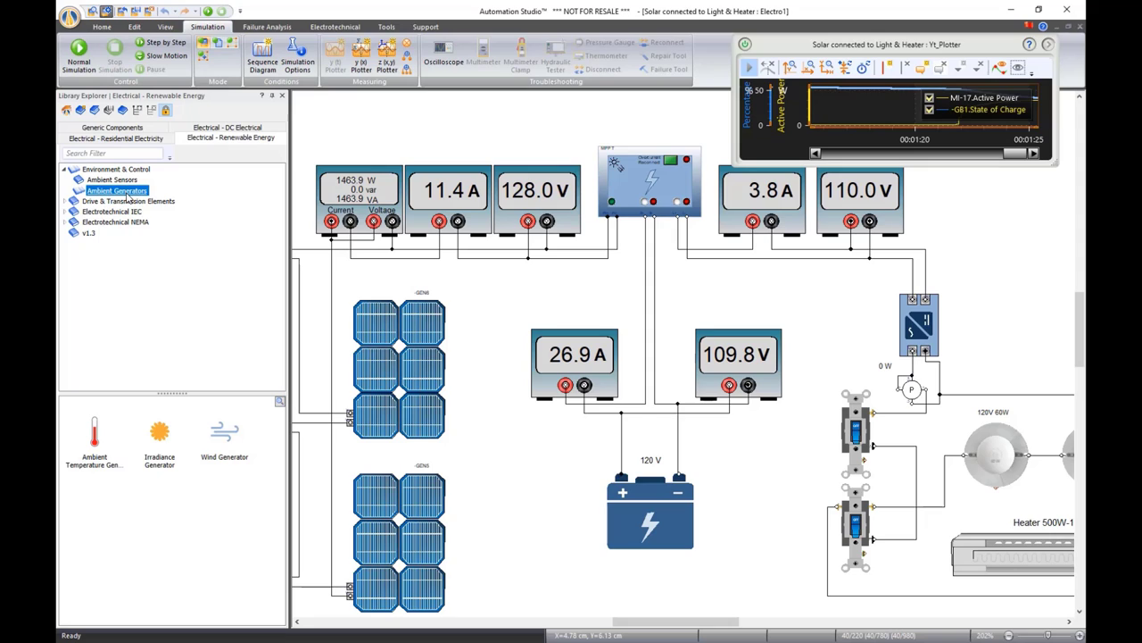
pyautogui.click(67, 201)
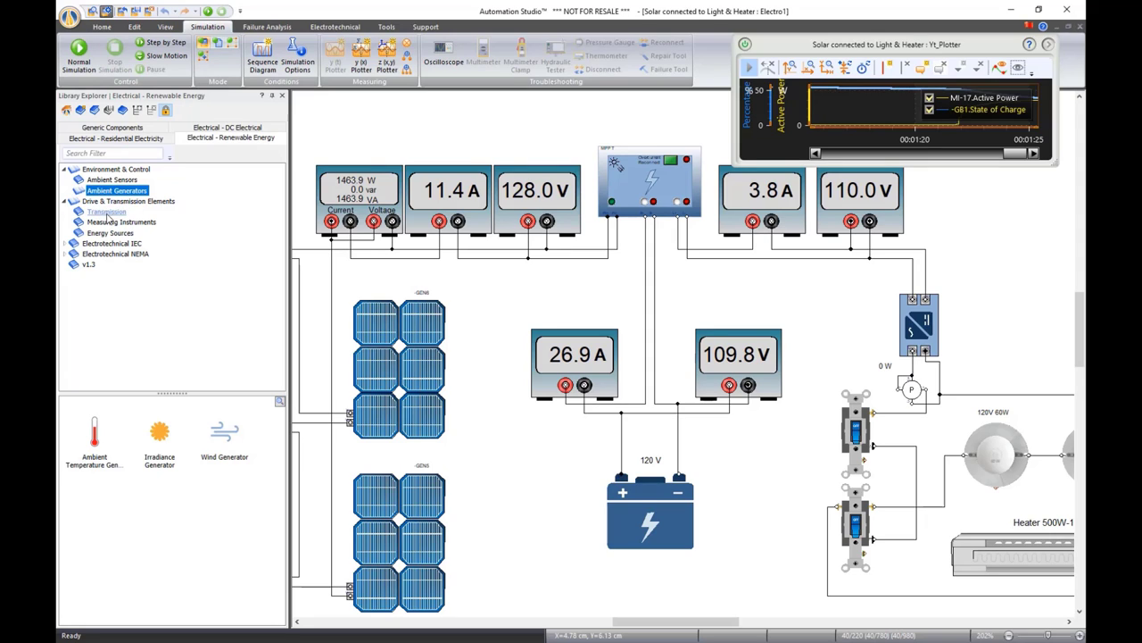
pyautogui.click(105, 212)
pyautogui.click(117, 223)
pyautogui.click(115, 231)
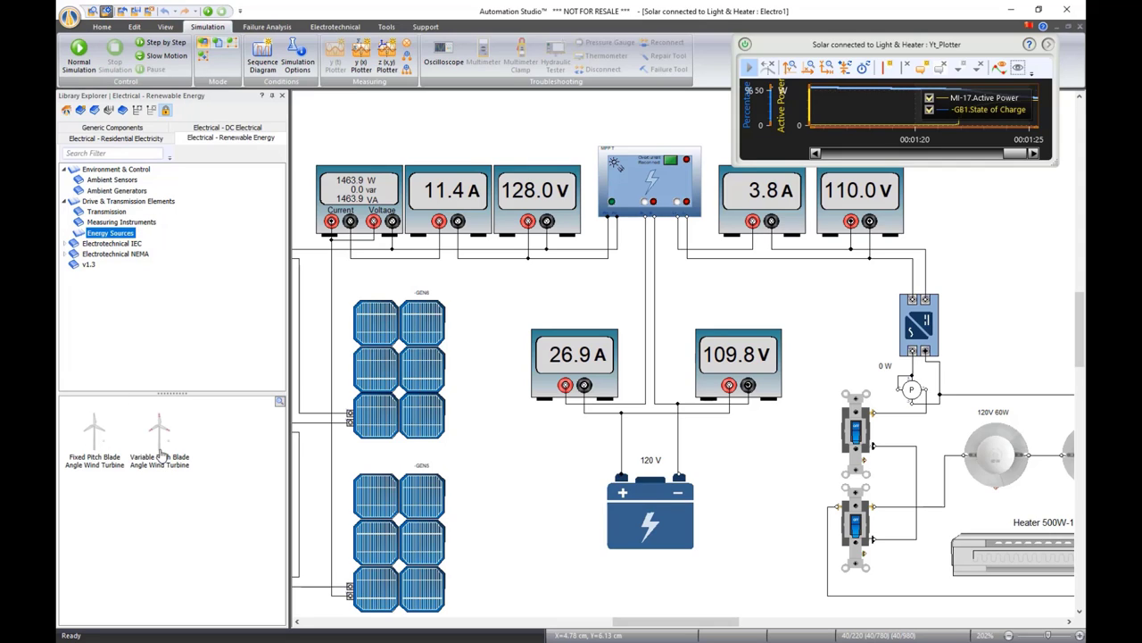
pyautogui.moveTo(161, 452)
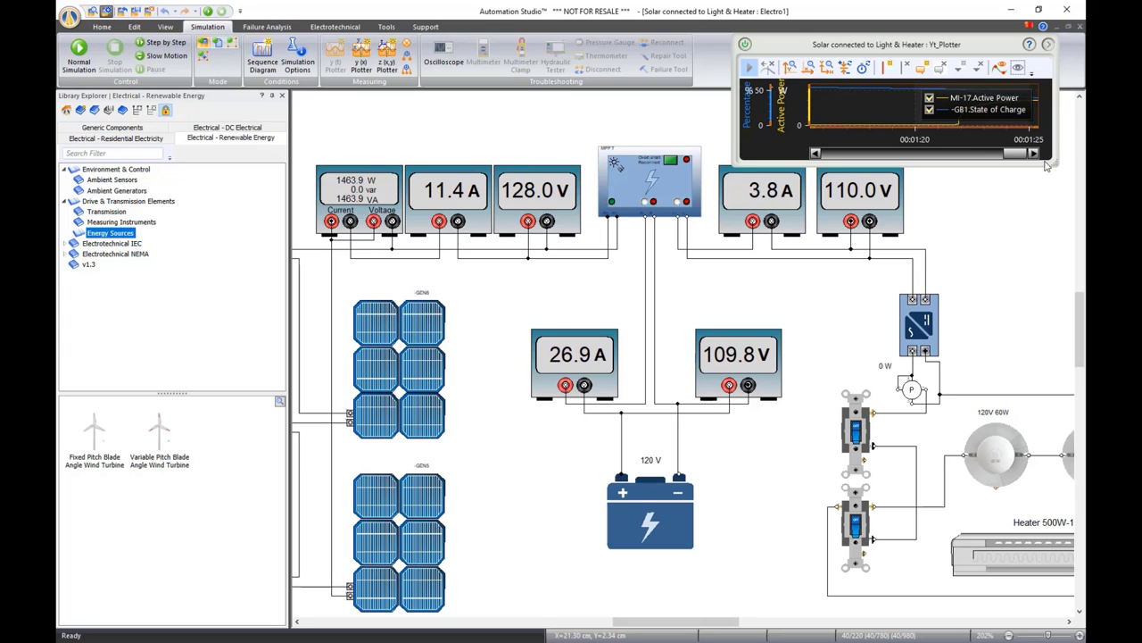
# Enlarge the plotter and examine the Energy Sources under Drive & Transmission Elements in the Generic Components library
pyautogui.moveTo(1055, 166); pyautogui.dragTo(1053, 274)
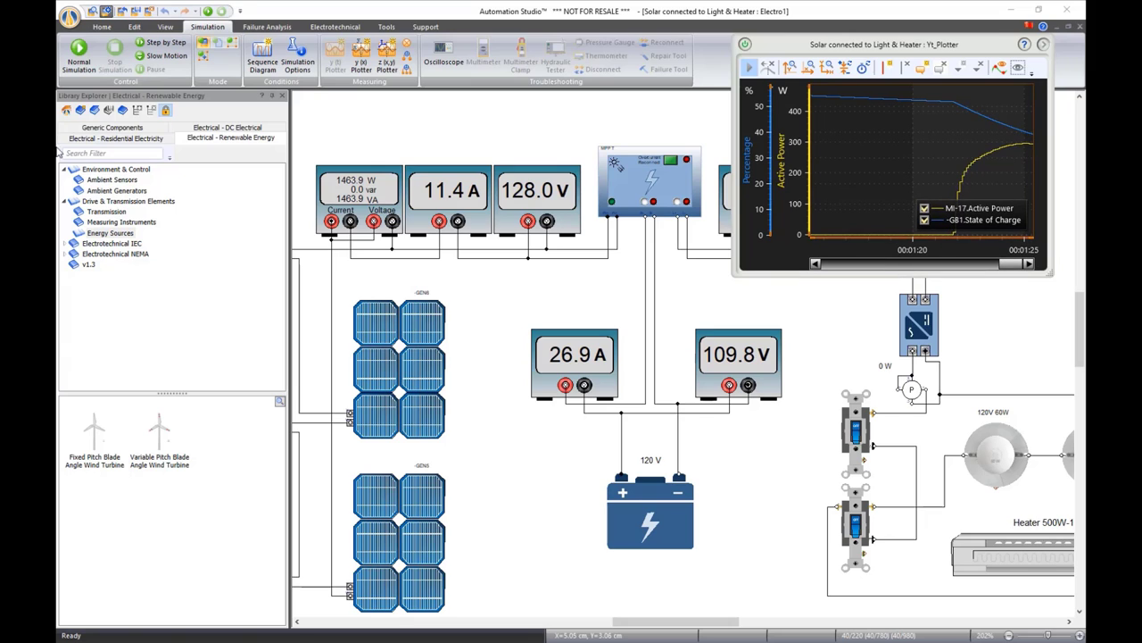
pyautogui.click(110, 129)
pyautogui.scroll(2, 116, 268)
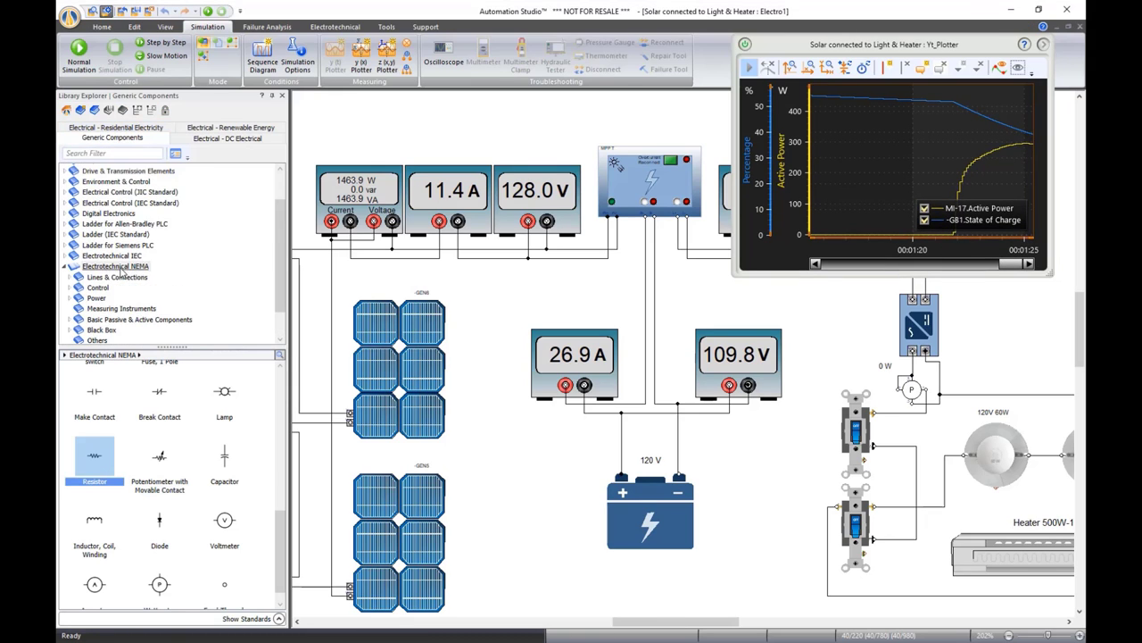
pyautogui.scroll(1, 85, 264)
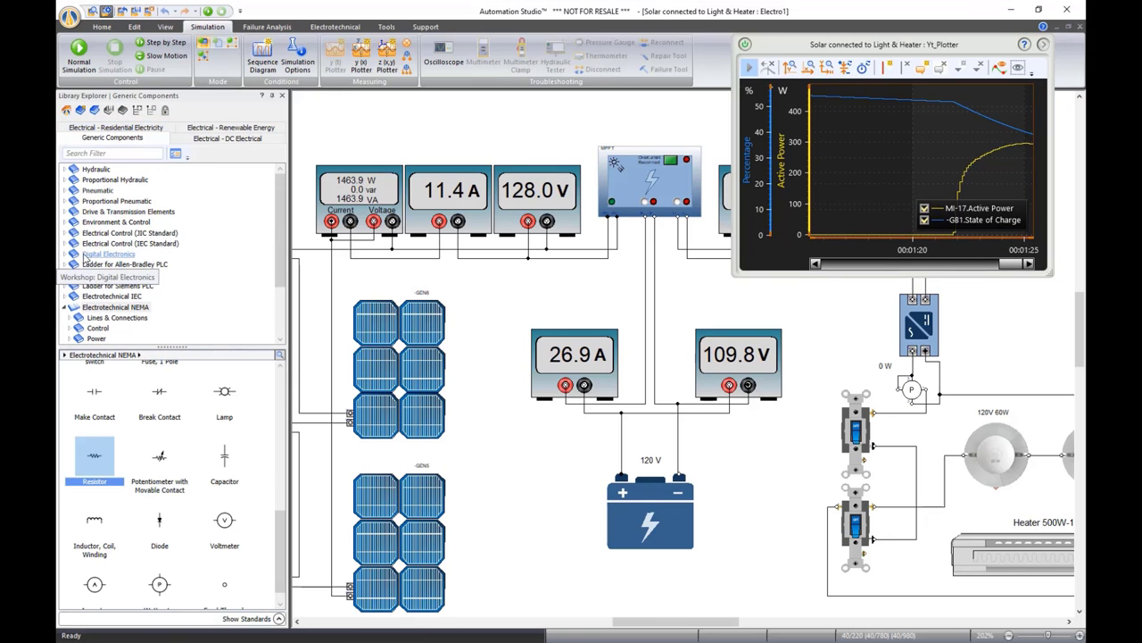
pyautogui.click(64, 213)
pyautogui.scroll(-1, 63, 234)
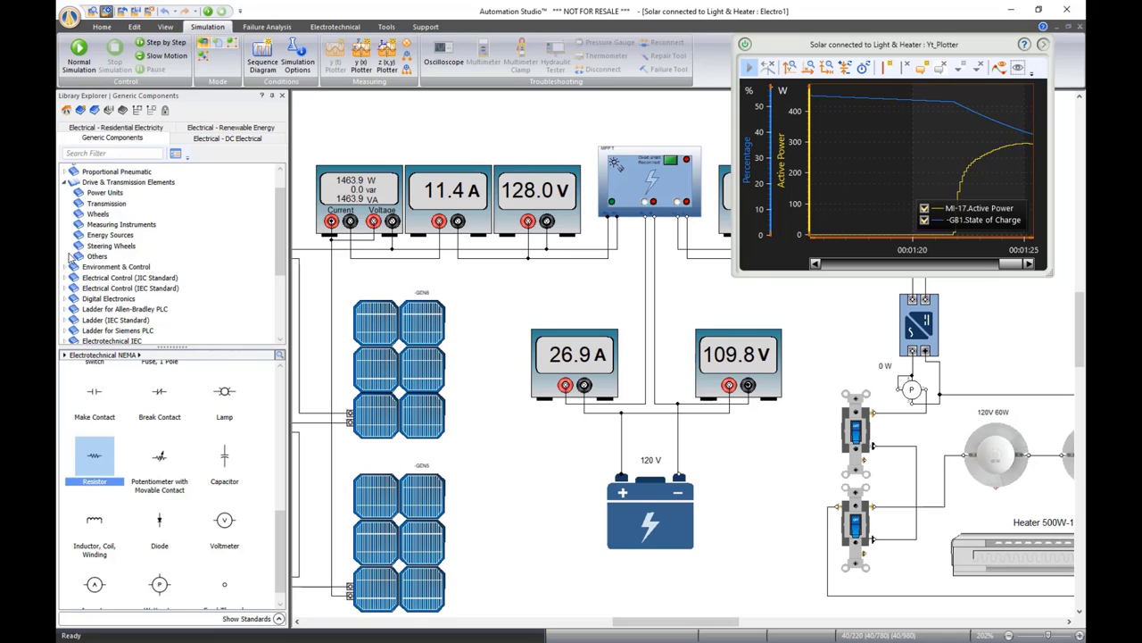
pyautogui.click(100, 235)
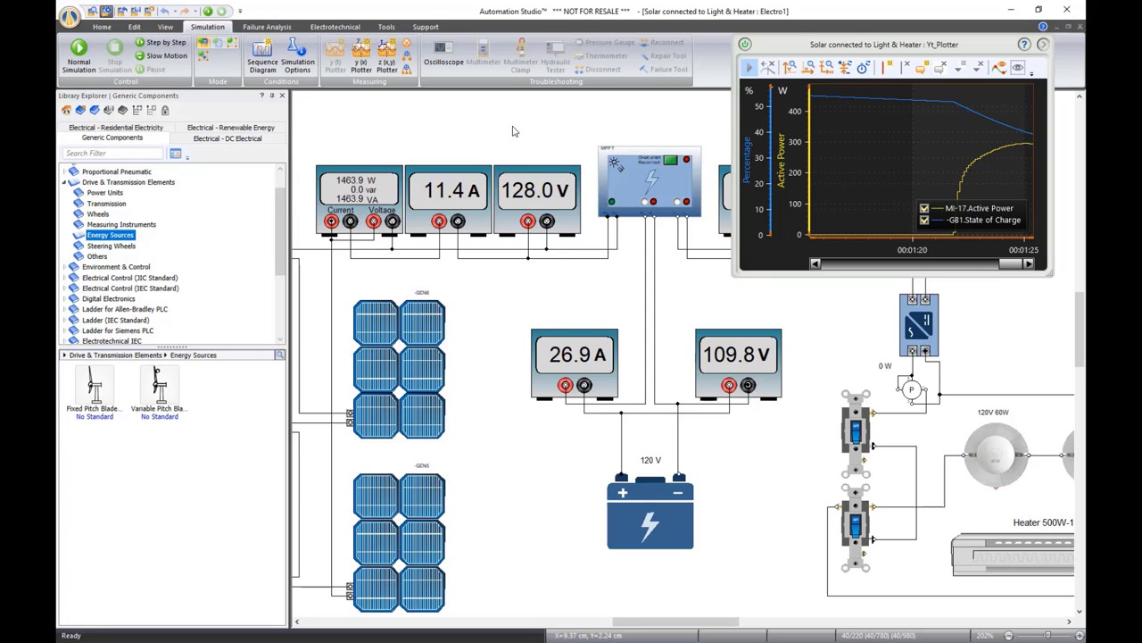
pyautogui.click(513, 127)
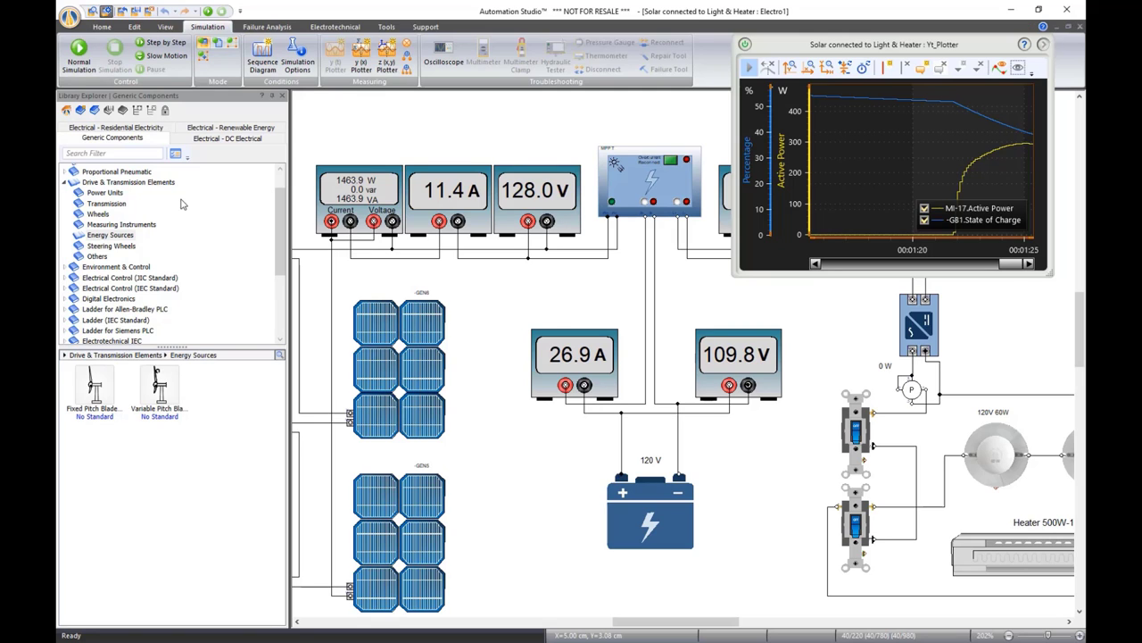
# Leave the solar project without saving and bring up the Ohm's Law - Calculation & RLC project with the library explorer collapsed
pyautogui.click(124, 16)
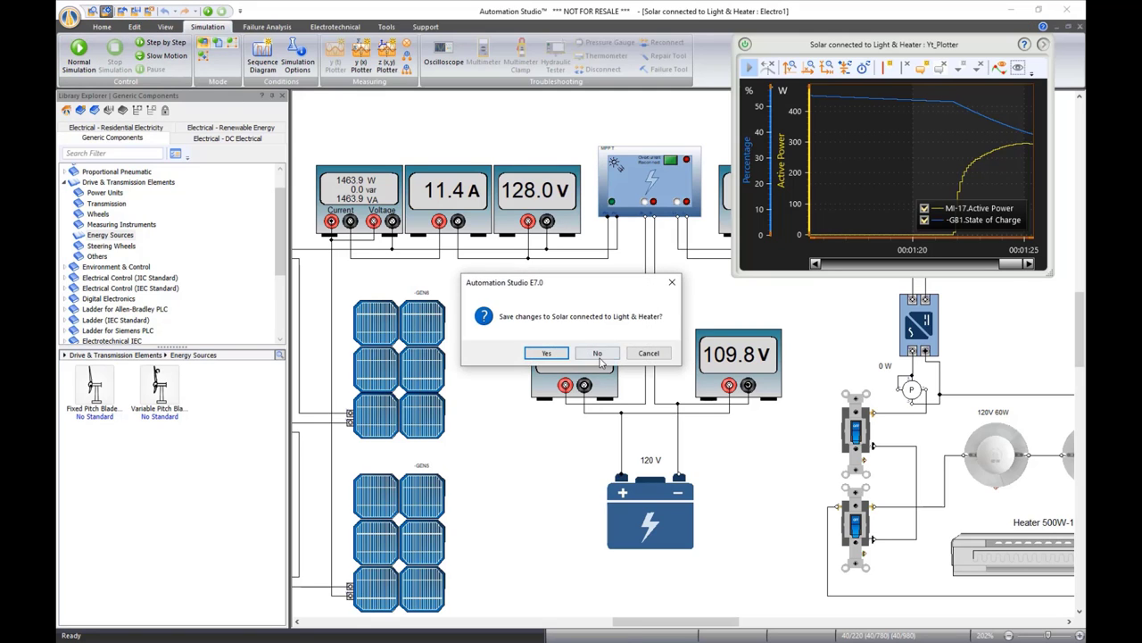
pyautogui.click(598, 353)
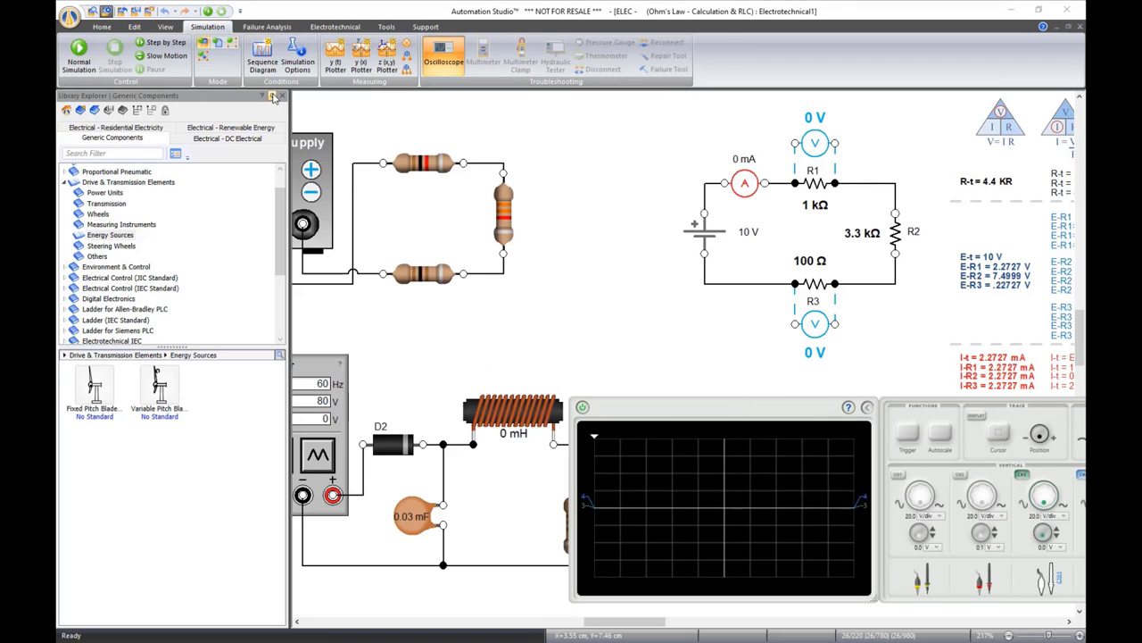
pyautogui.click(274, 96)
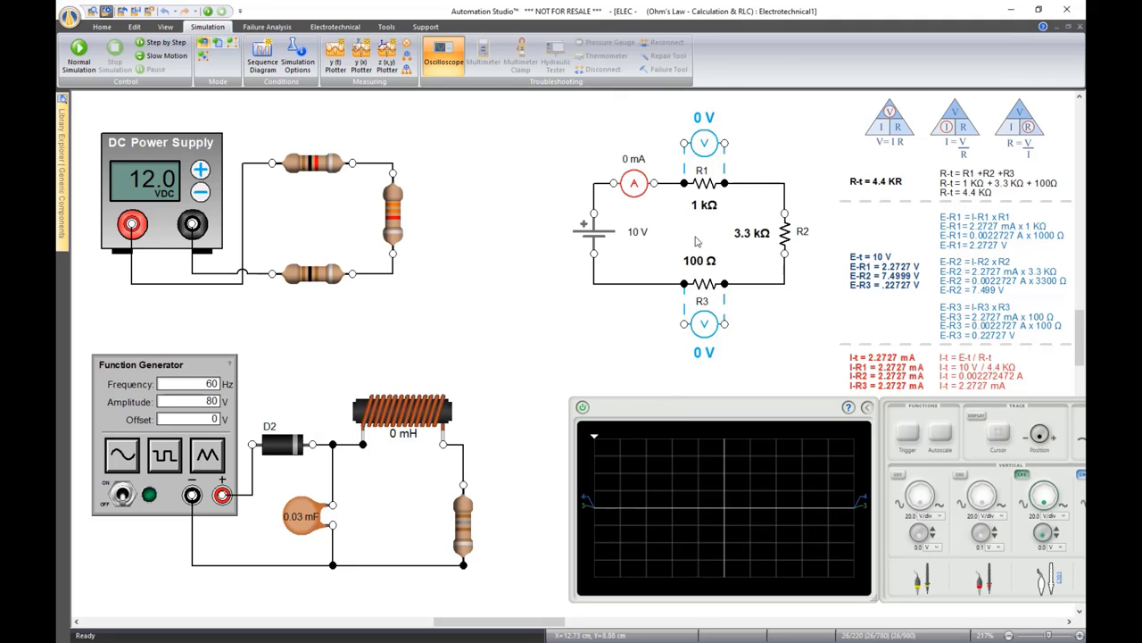
# Reposition the oscilloscope, start the Ohm's law and RLC simulation, and place a multimeter between the two resistor circuits
pyautogui.moveTo(677, 412); pyautogui.dragTo(596, 415)
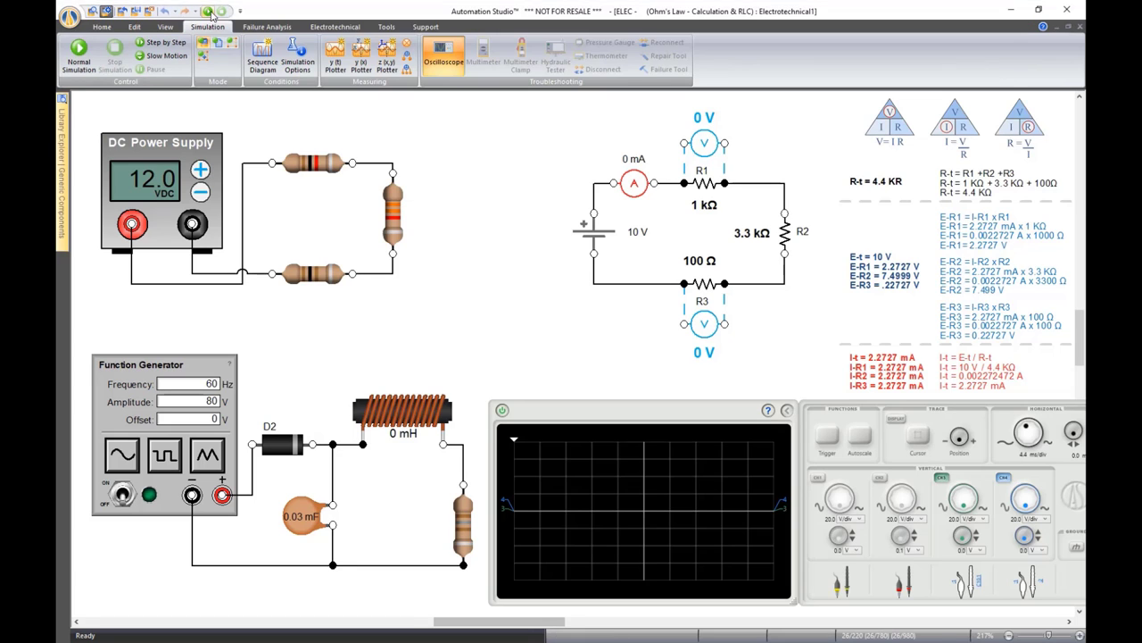
pyautogui.click(212, 12)
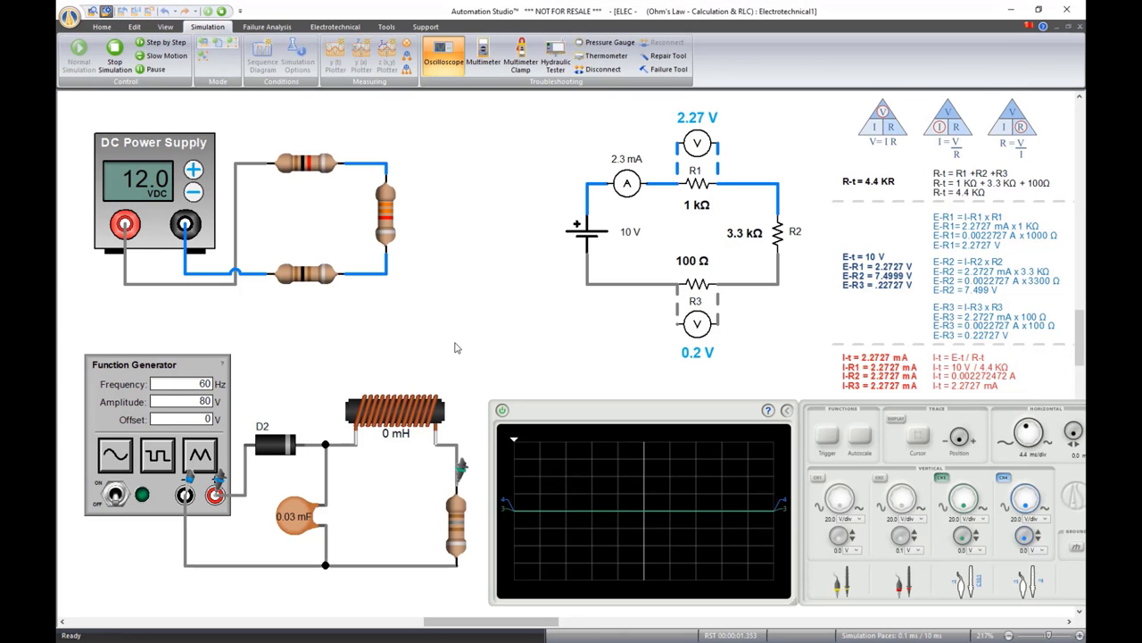
pyautogui.click(475, 59)
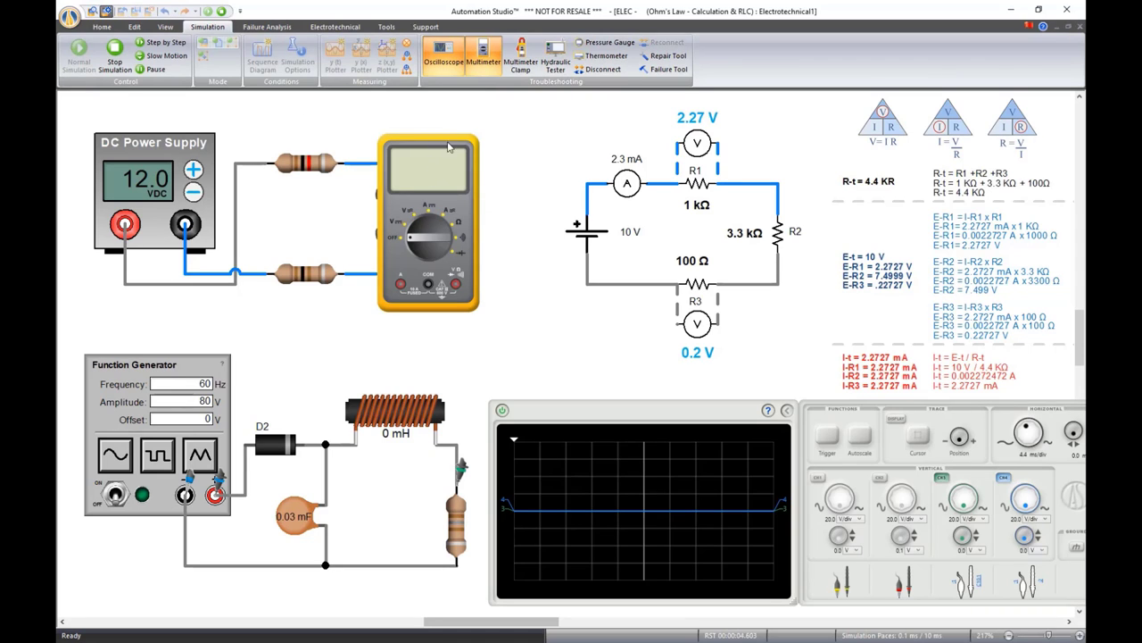
pyautogui.moveTo(449, 148); pyautogui.dragTo(516, 133)
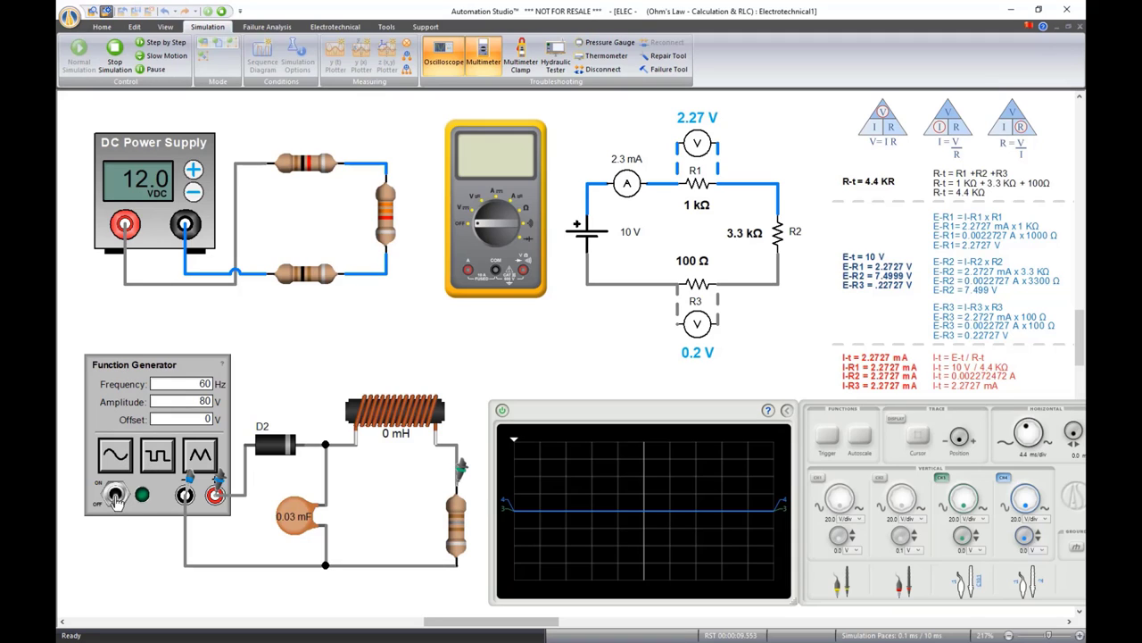
# Set the function generator to a square wave and the capacitor's capacitance to 0.041 mF
pyautogui.click(156, 457)
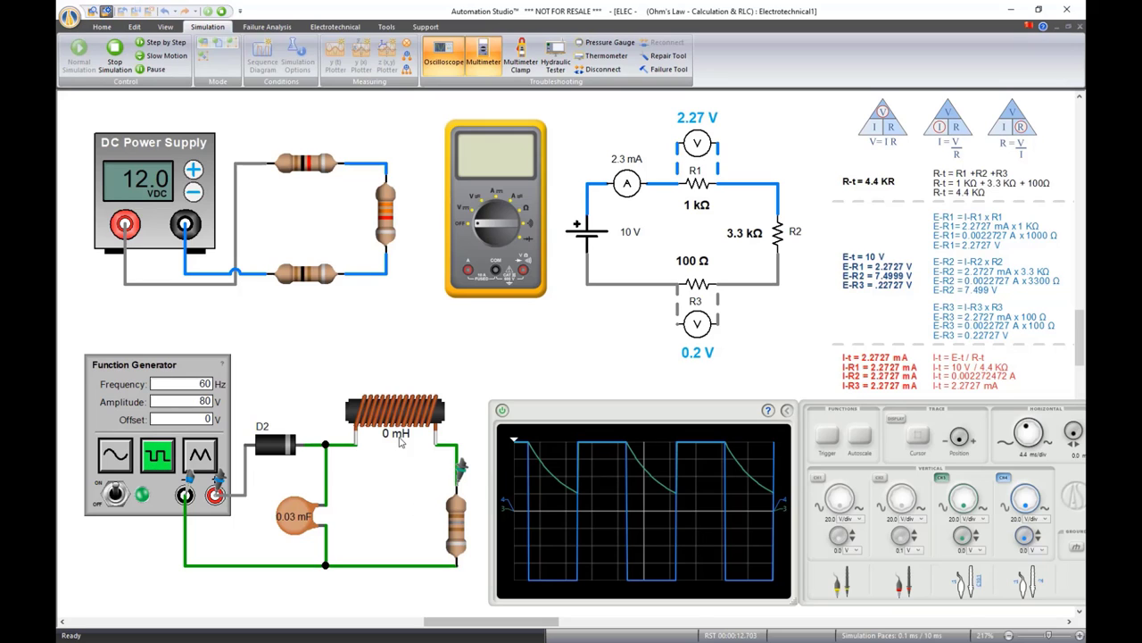
pyautogui.click(300, 515)
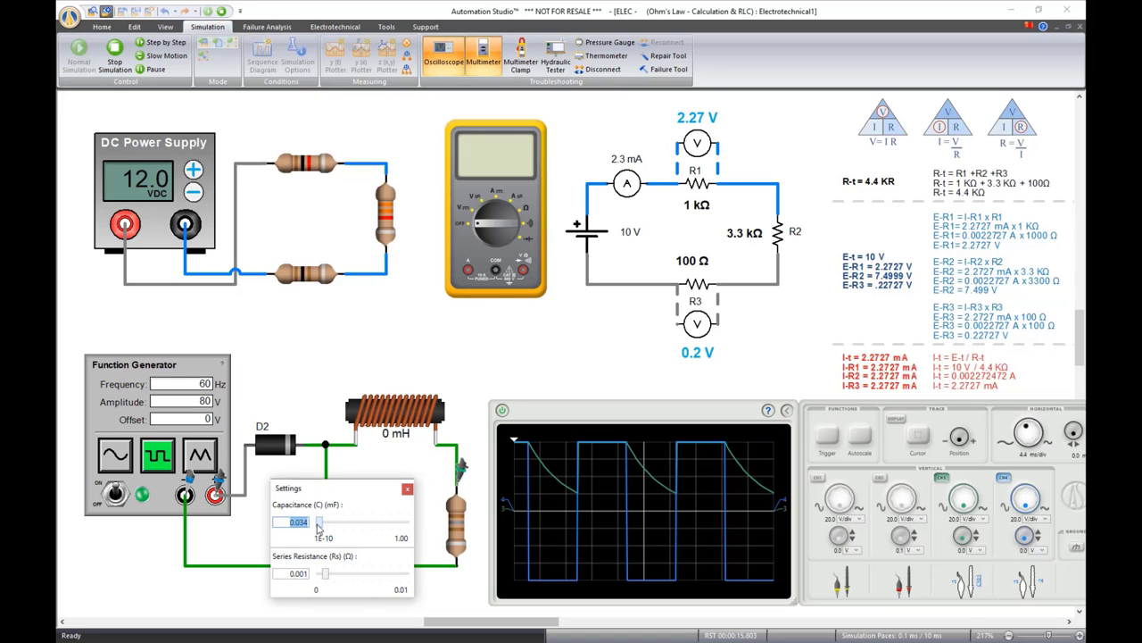
pyautogui.moveTo(319, 528); pyautogui.dragTo(319, 537)
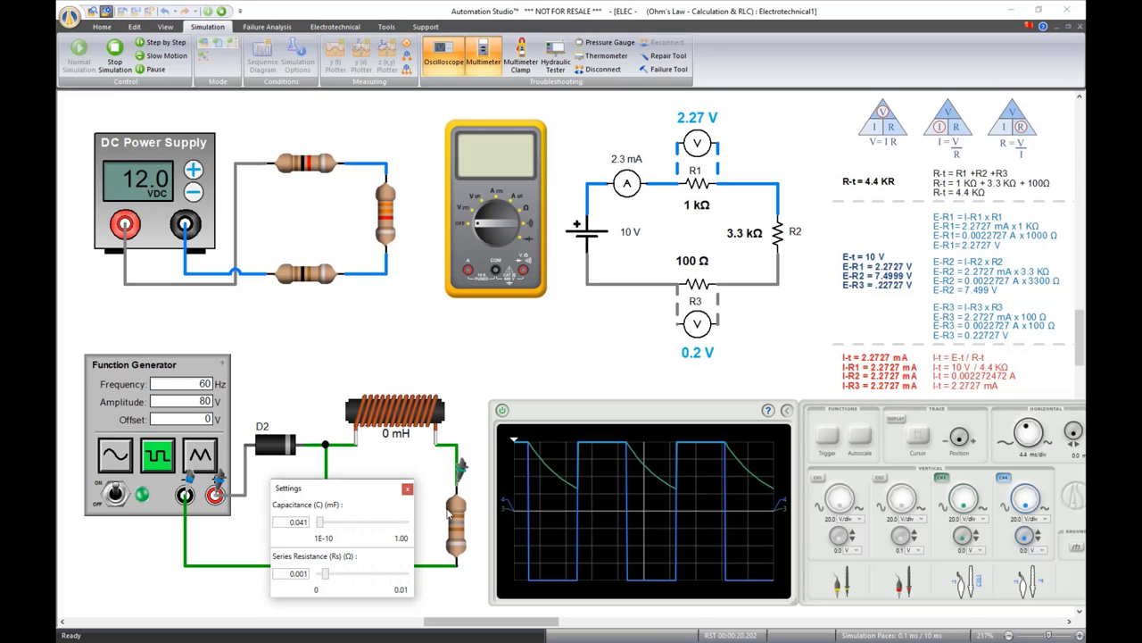
# Switch the function generator to a triangle wave and return it to a sine wave
pyautogui.moveTo(375, 500); pyautogui.dragTo(384, 520)
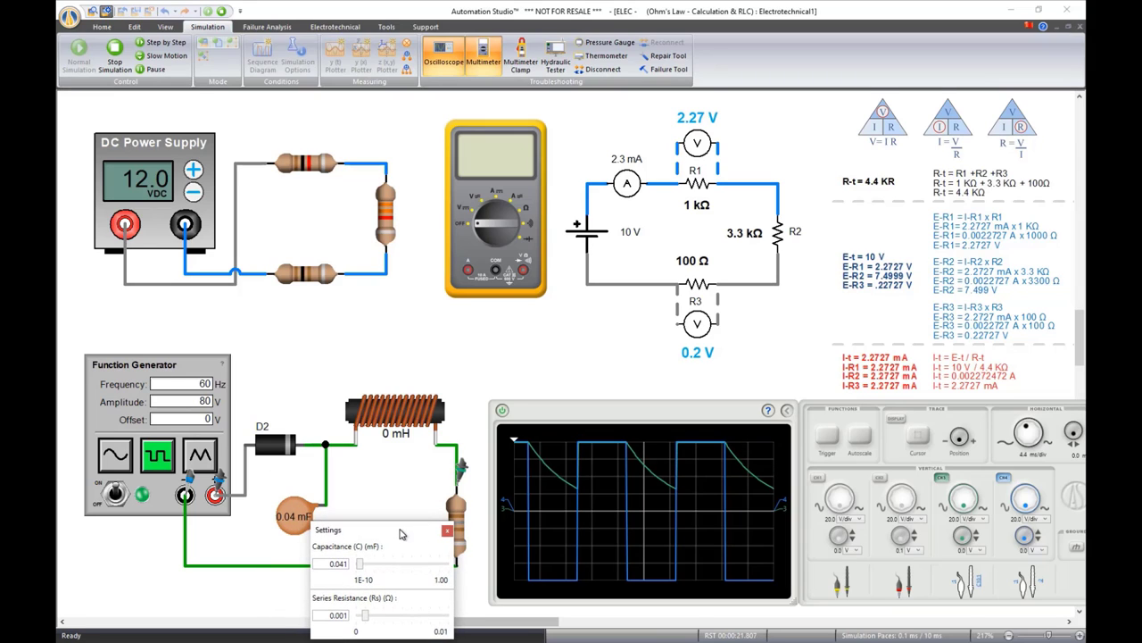
pyautogui.click(200, 459)
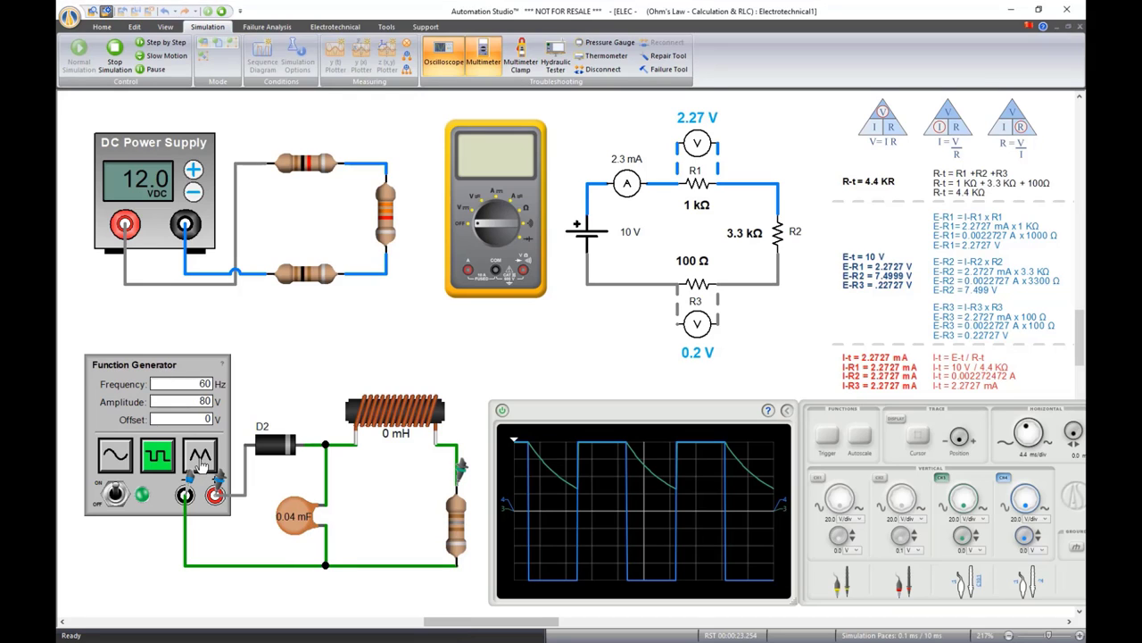
pyautogui.click(200, 462)
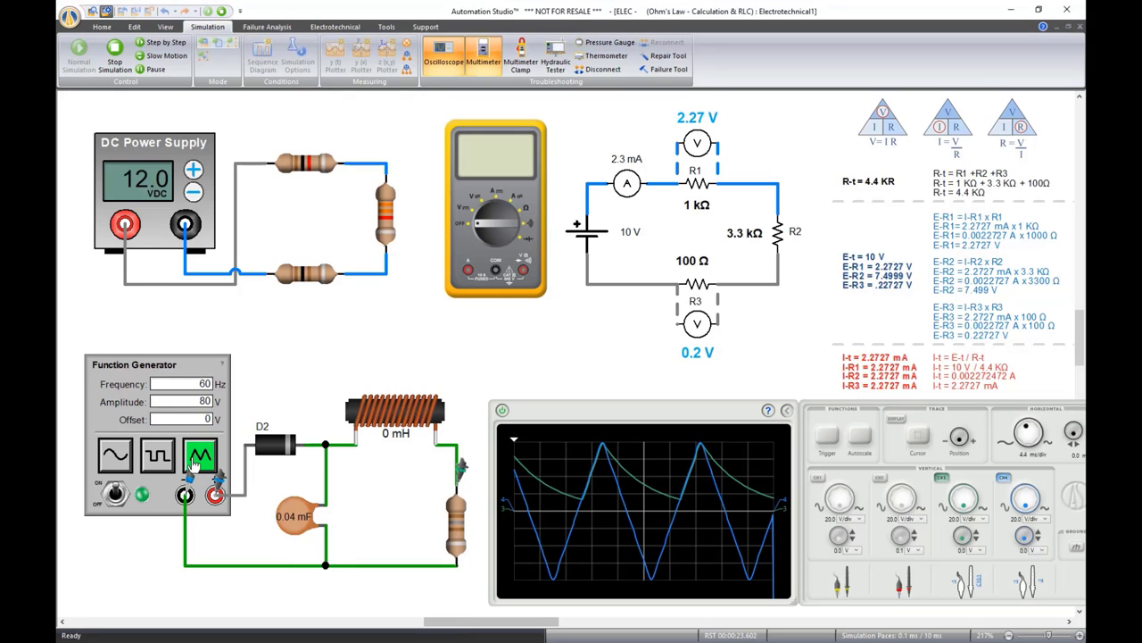
pyautogui.click(116, 458)
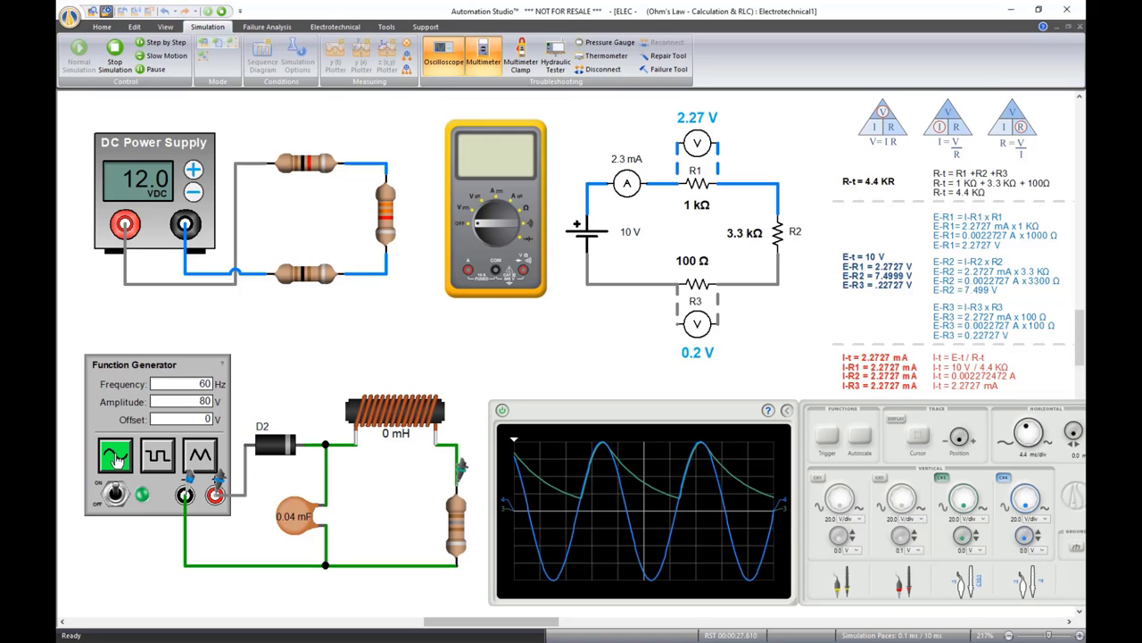
# Open the inductor's inductance and series resistance settings, and stop the simulation
pyautogui.click(382, 415)
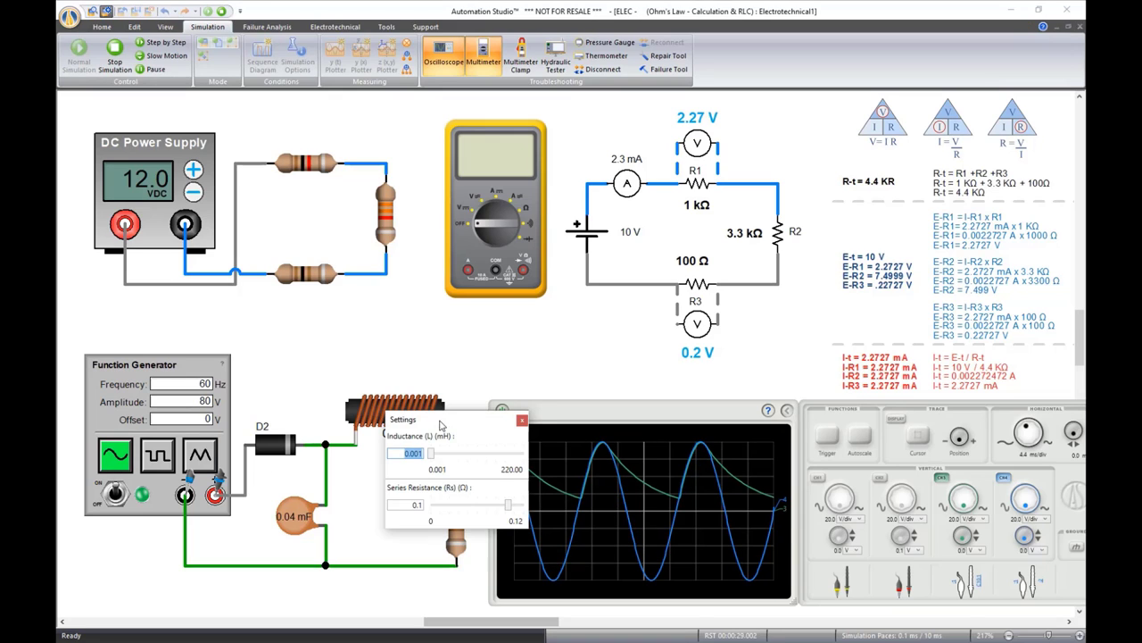
pyautogui.moveTo(367, 500)
pyautogui.mouseDown()
pyautogui.moveTo(447, 514)
pyautogui.moveTo(371, 503)
pyautogui.mouseUp()
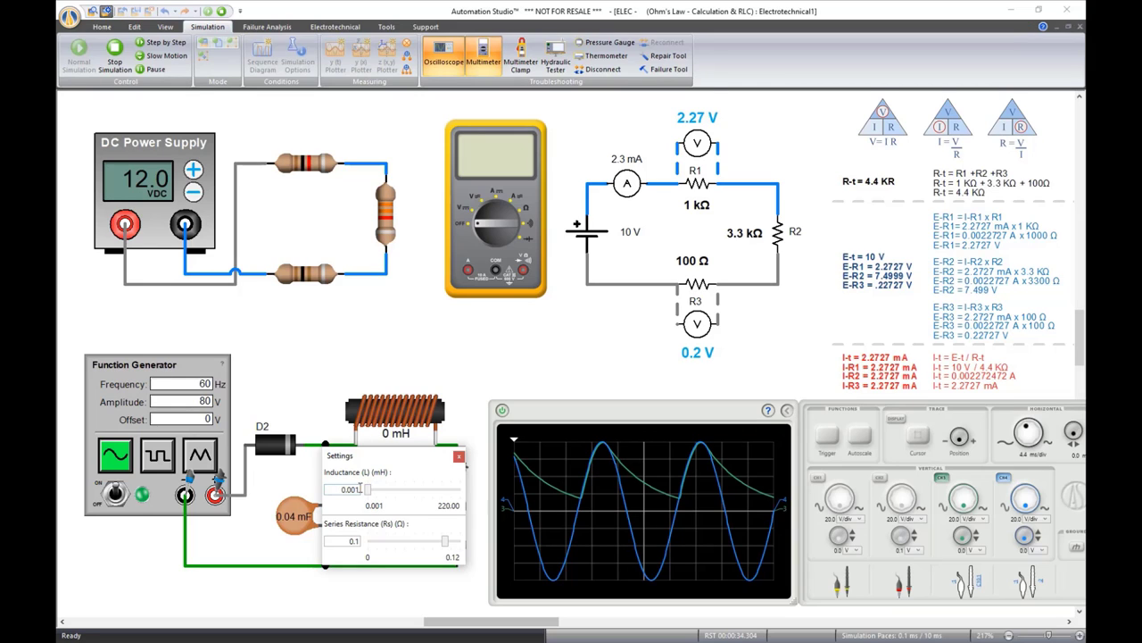
pyautogui.click(116, 60)
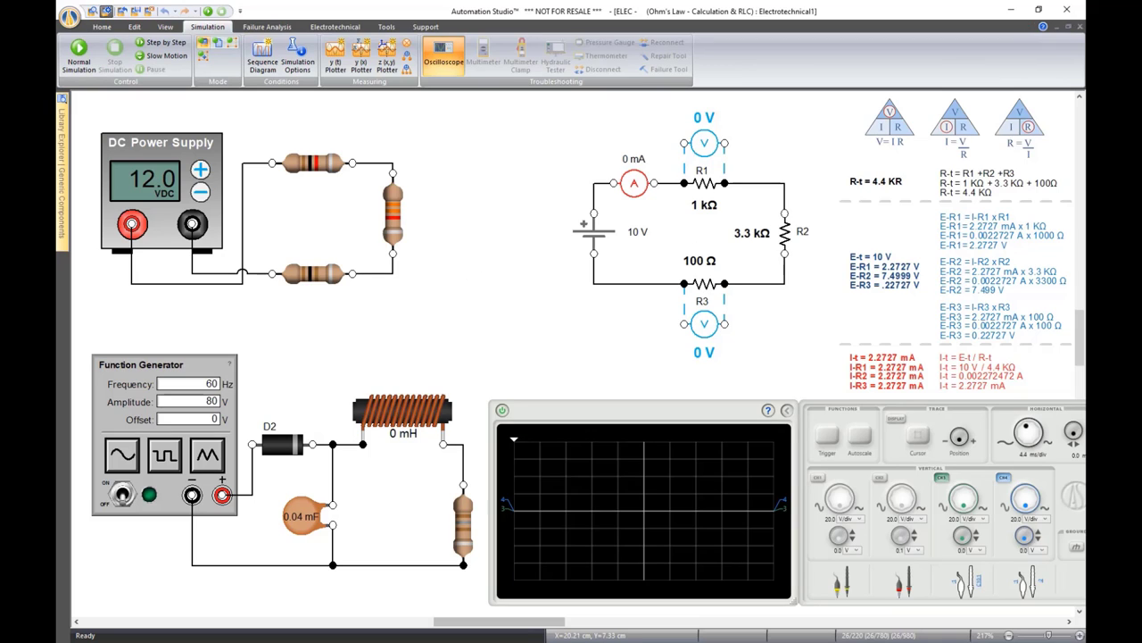
# Close the Ohm's law project without saving and create a new project from the 3-Electrical (AC-DC) template
pyautogui.click(61, 174)
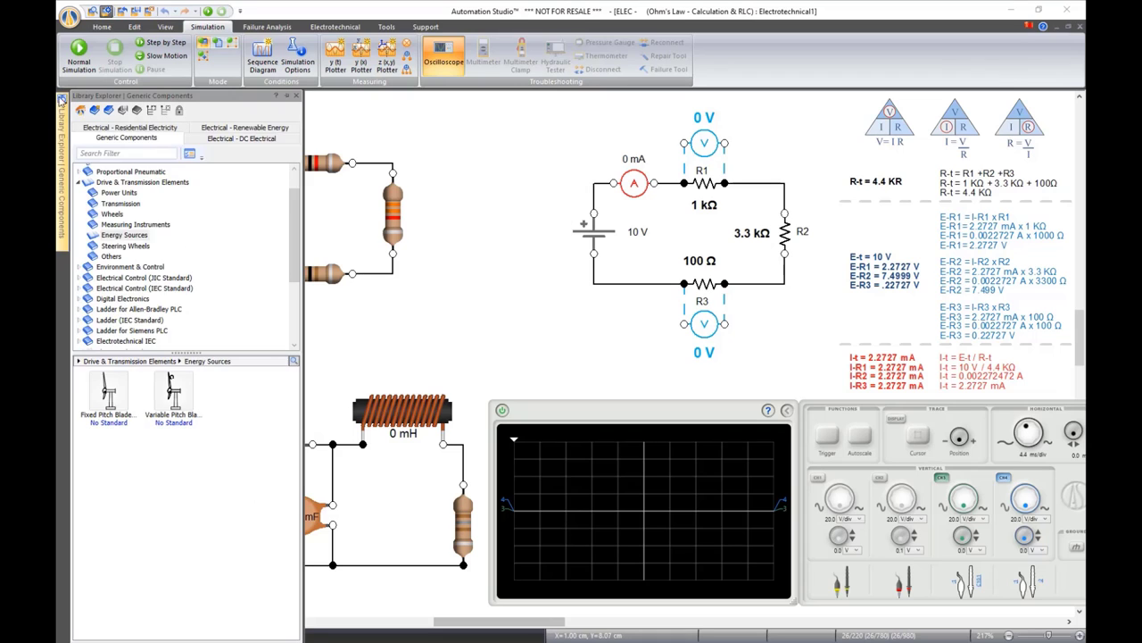
pyautogui.click(103, 27)
pyautogui.hotkey('ctrl', 'F4')
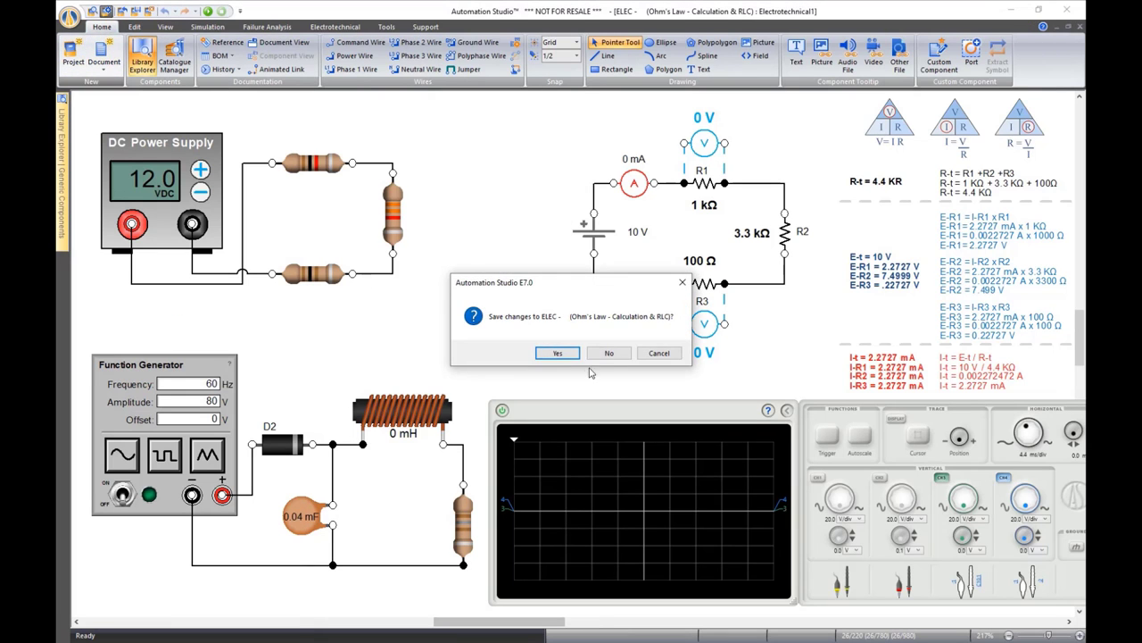
pyautogui.click(609, 353)
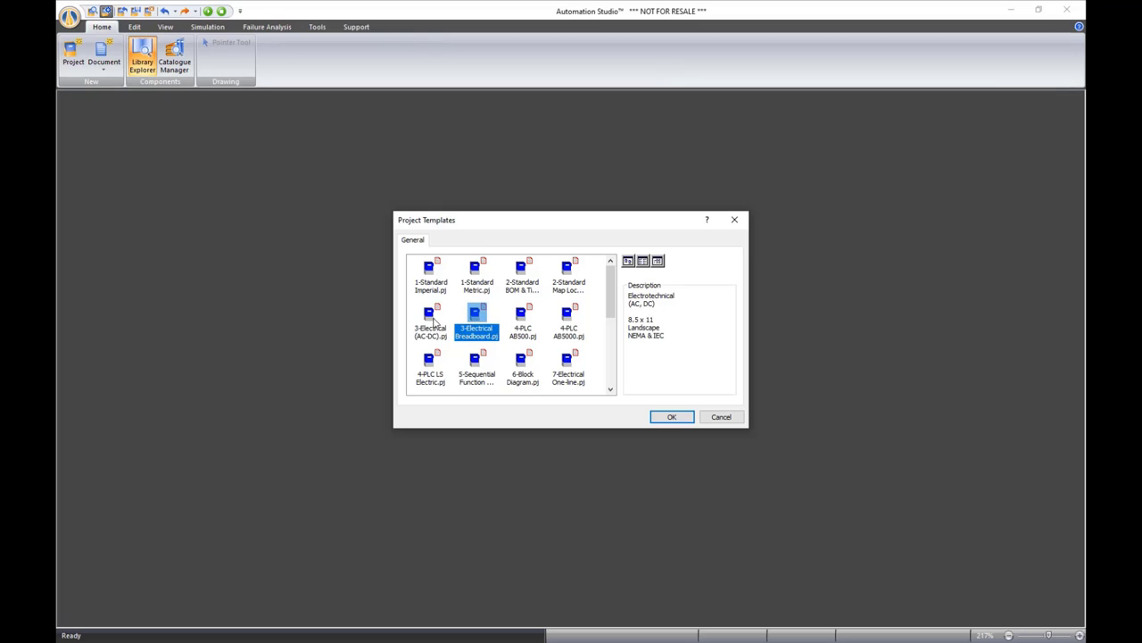
pyautogui.doubleClick(431, 319)
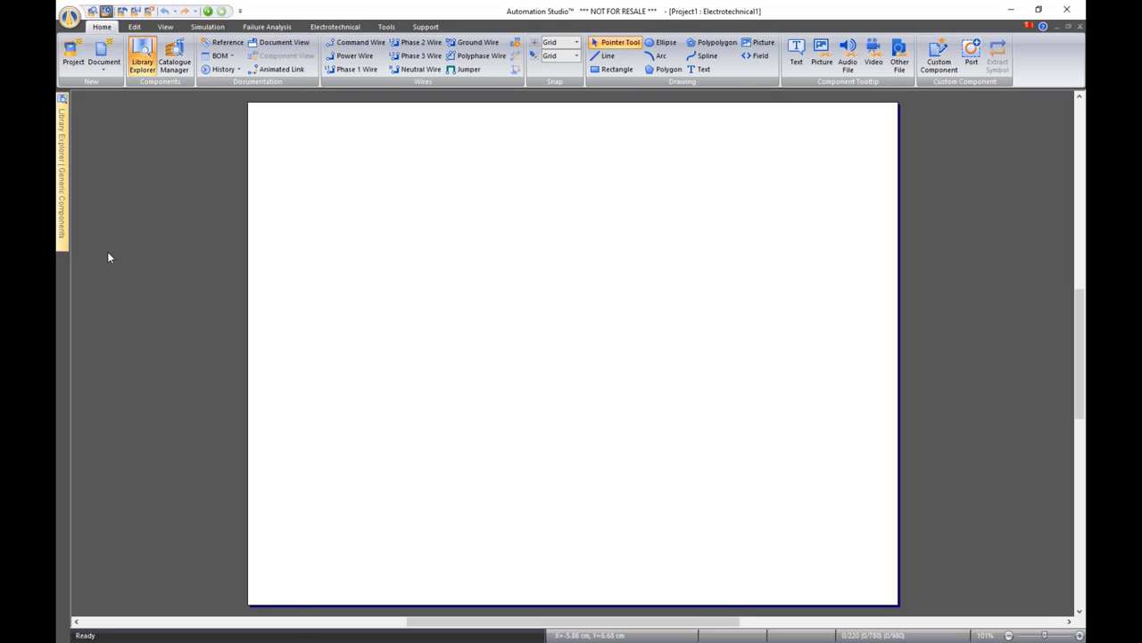
# Pin the library explorer open beside the blank page and show the Electrotechnical NEMA components
pyautogui.click(63, 159)
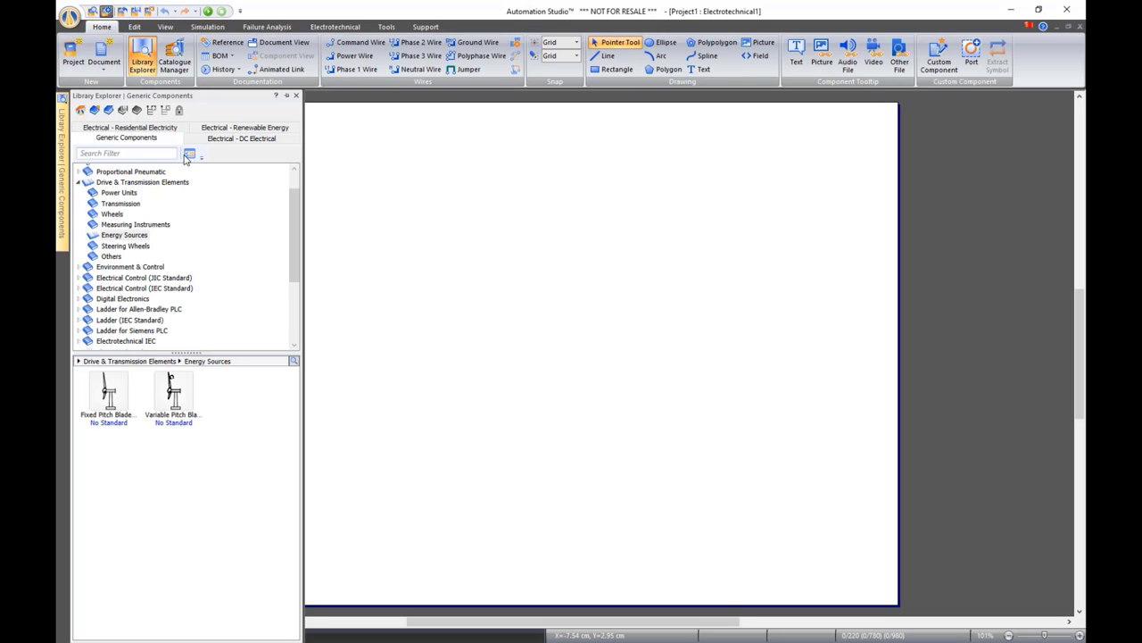
pyautogui.click(272, 96)
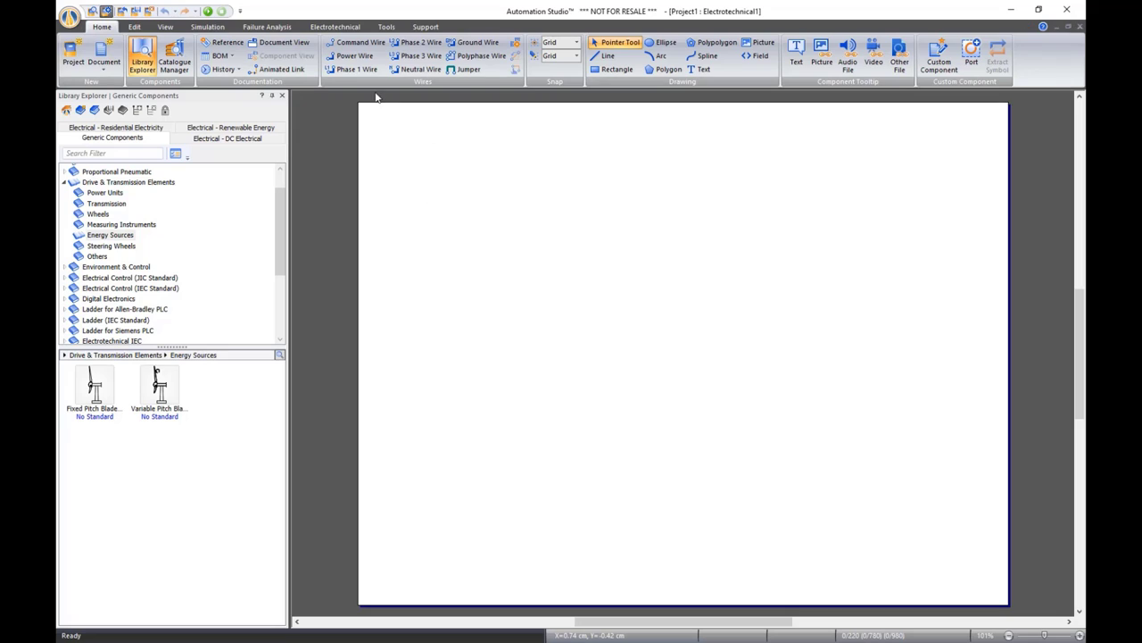
pyautogui.scroll(5, 376, 104)
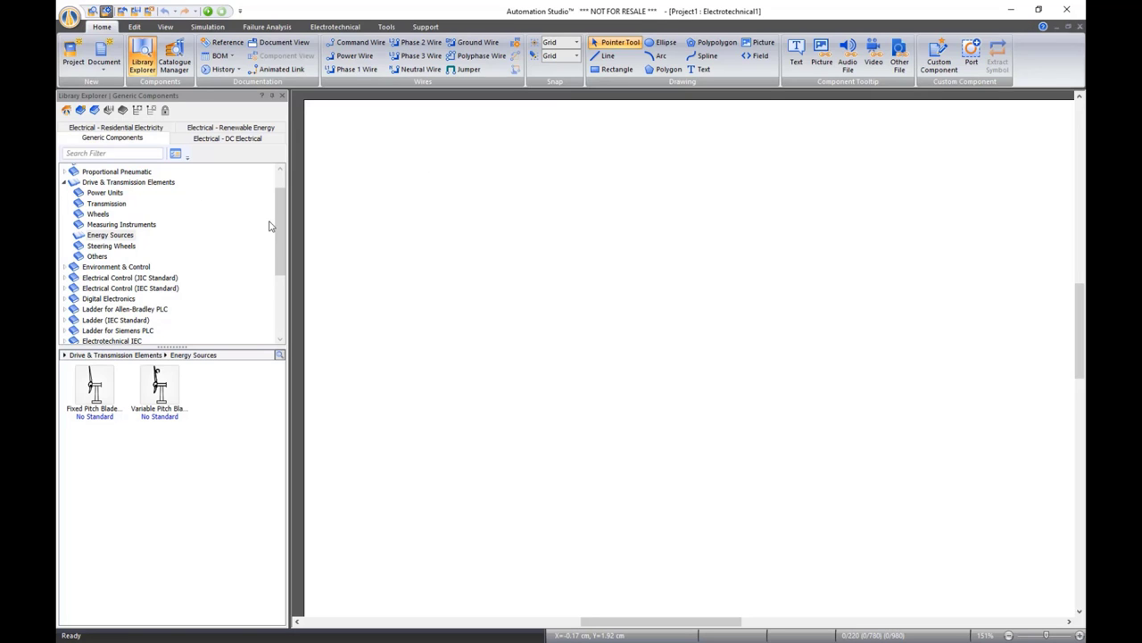
pyautogui.click(66, 182)
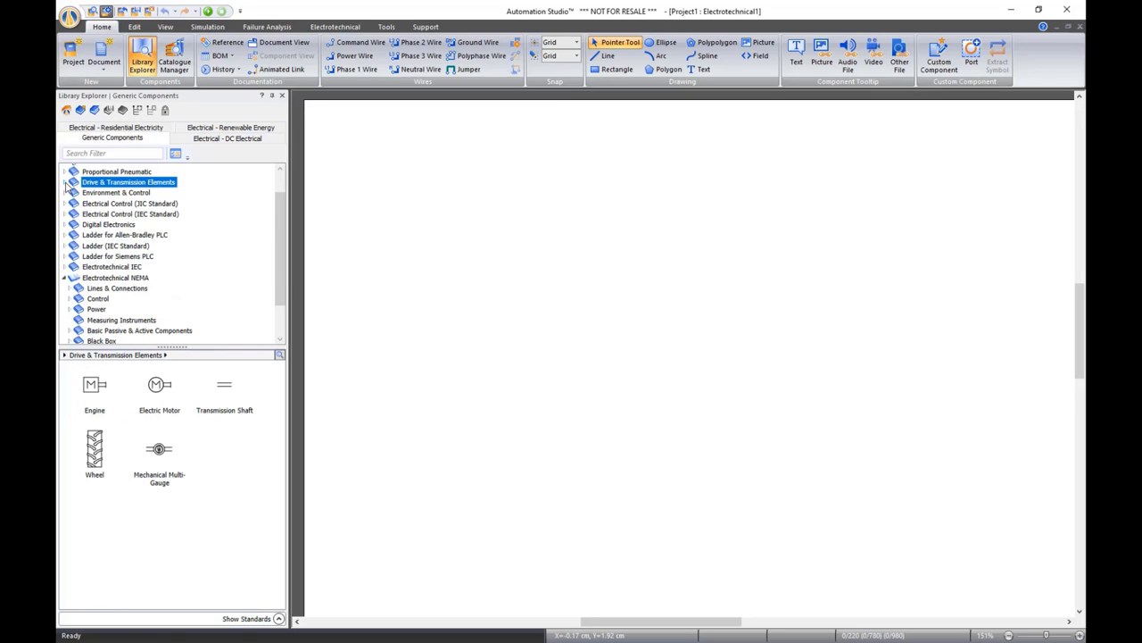
pyautogui.scroll(-2, 116, 250)
pyautogui.click(121, 233)
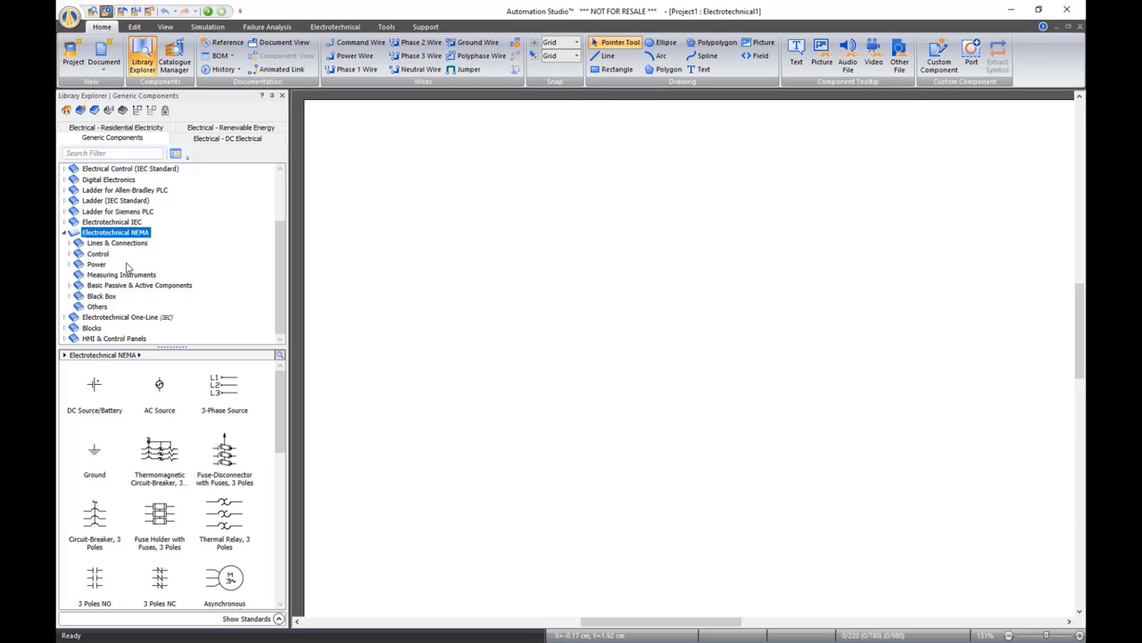
# Place a 3-phase source with its voltage label above it, and a 3-pole circuit breaker with alias BR1 beside it
pyautogui.moveTo(215, 397); pyautogui.dragTo(408, 218)
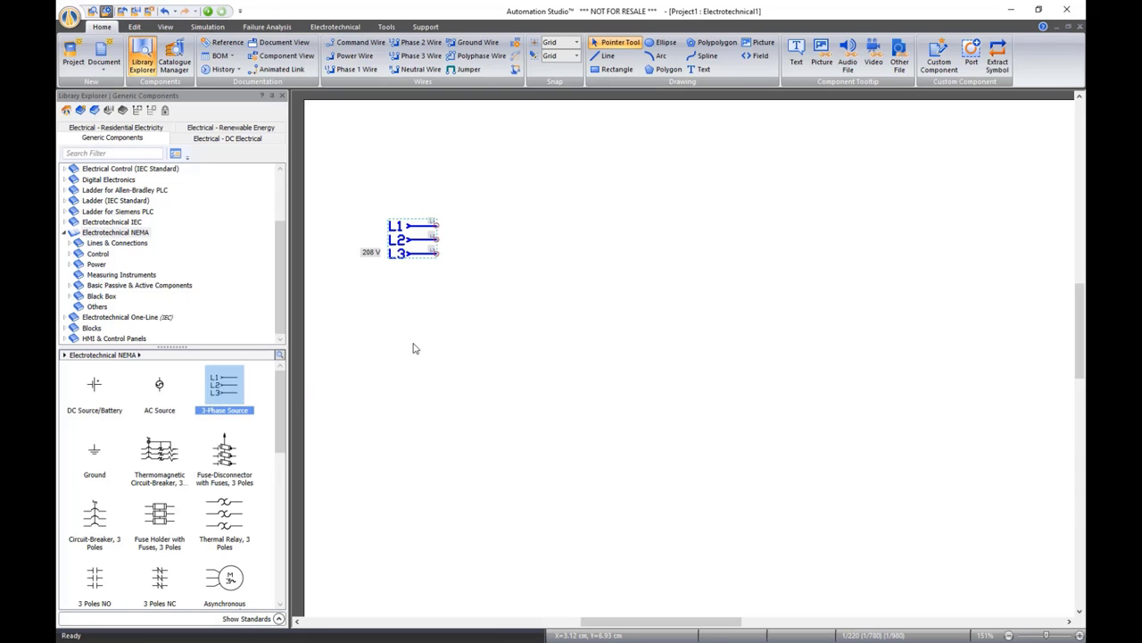
pyautogui.moveTo(369, 252); pyautogui.dragTo(416, 210)
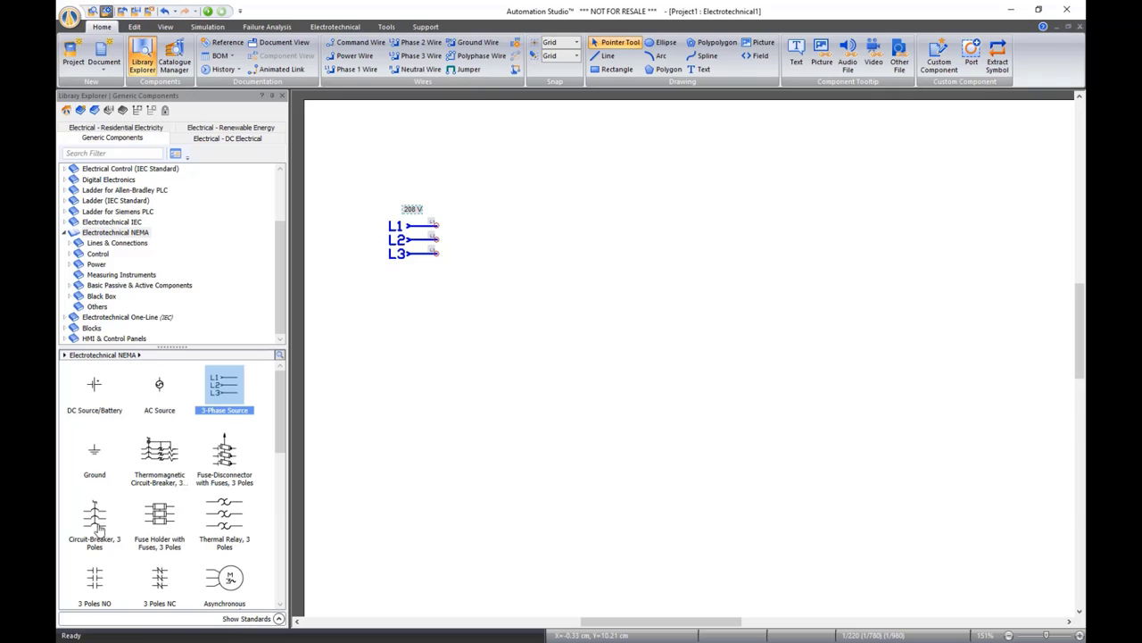
pyautogui.moveTo(107, 528); pyautogui.dragTo(533, 210)
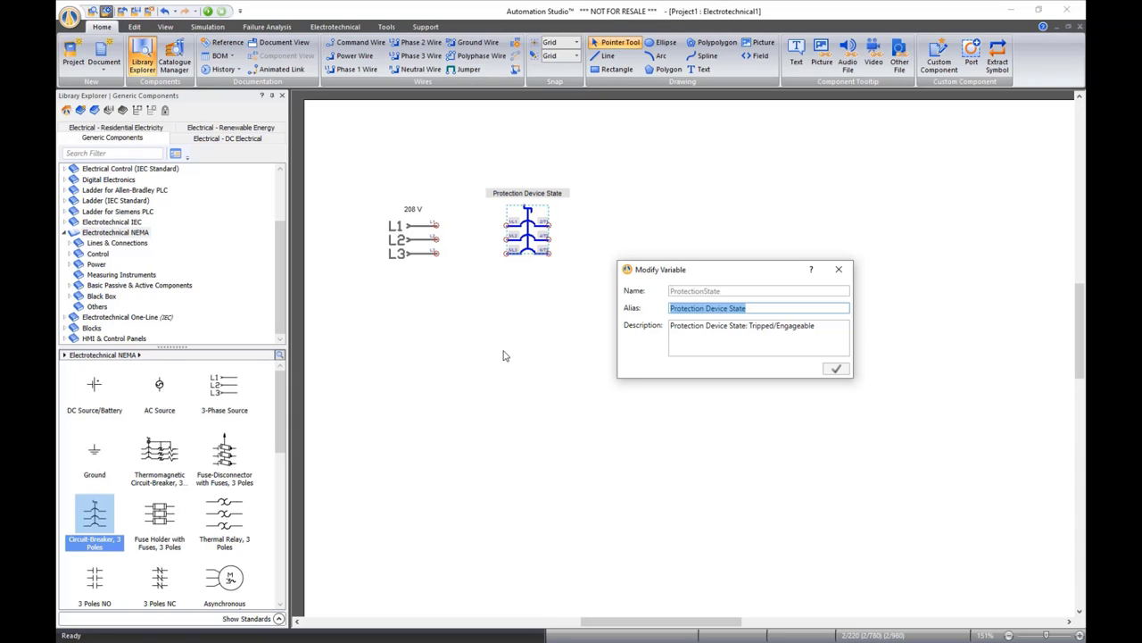
pyautogui.write('BR1')
pyautogui.press('Return')
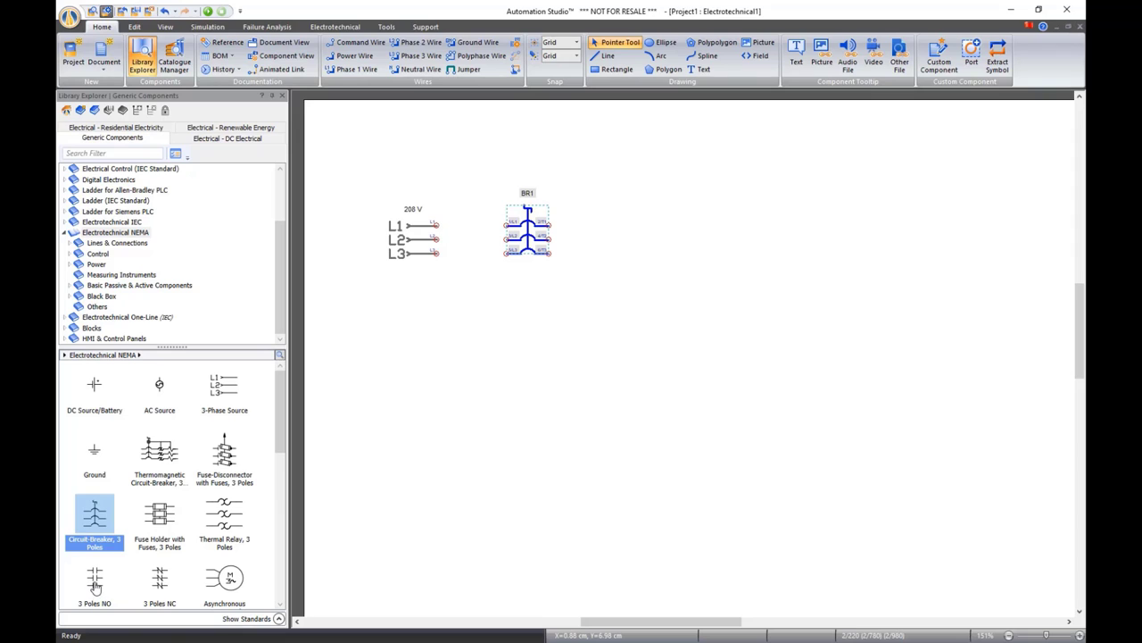
# Place a 3-pole NO contact, a 3-pole thermal relay and an asynchronous motor in line after the breaker
pyautogui.moveTo(95, 584); pyautogui.dragTo(632, 223)
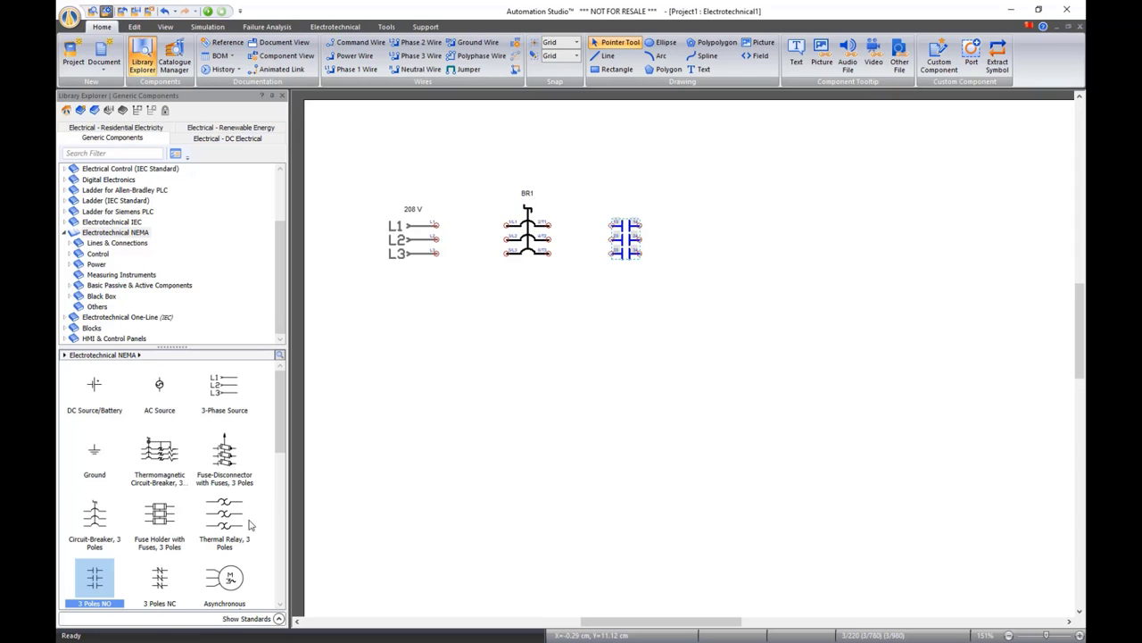
pyautogui.moveTo(225, 518); pyautogui.dragTo(720, 215)
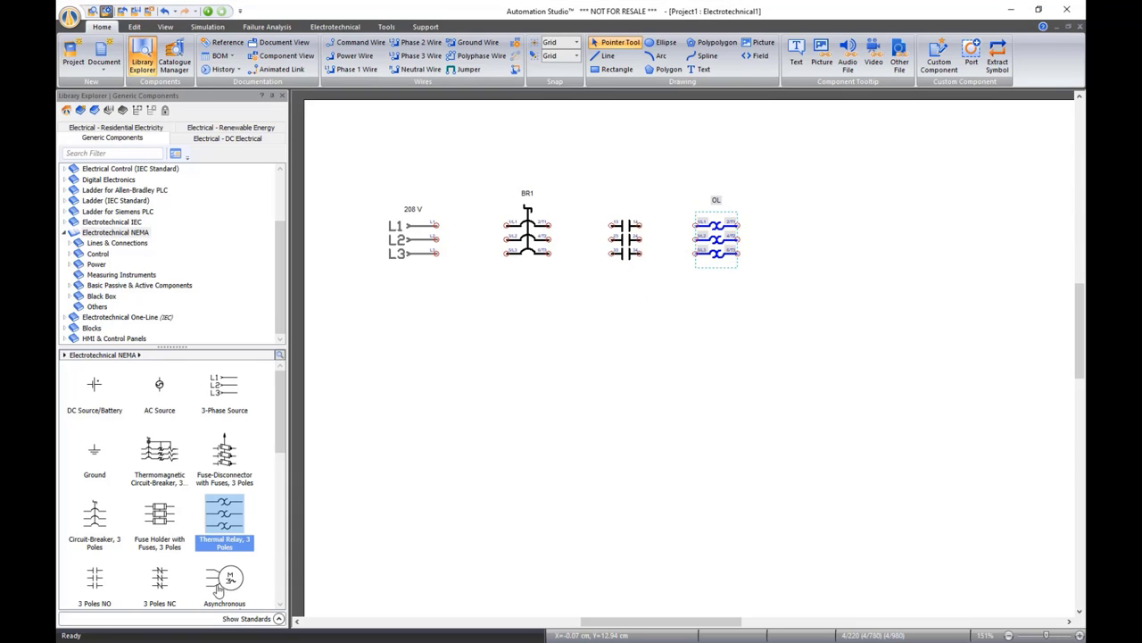
pyautogui.moveTo(218, 589); pyautogui.dragTo(860, 216)
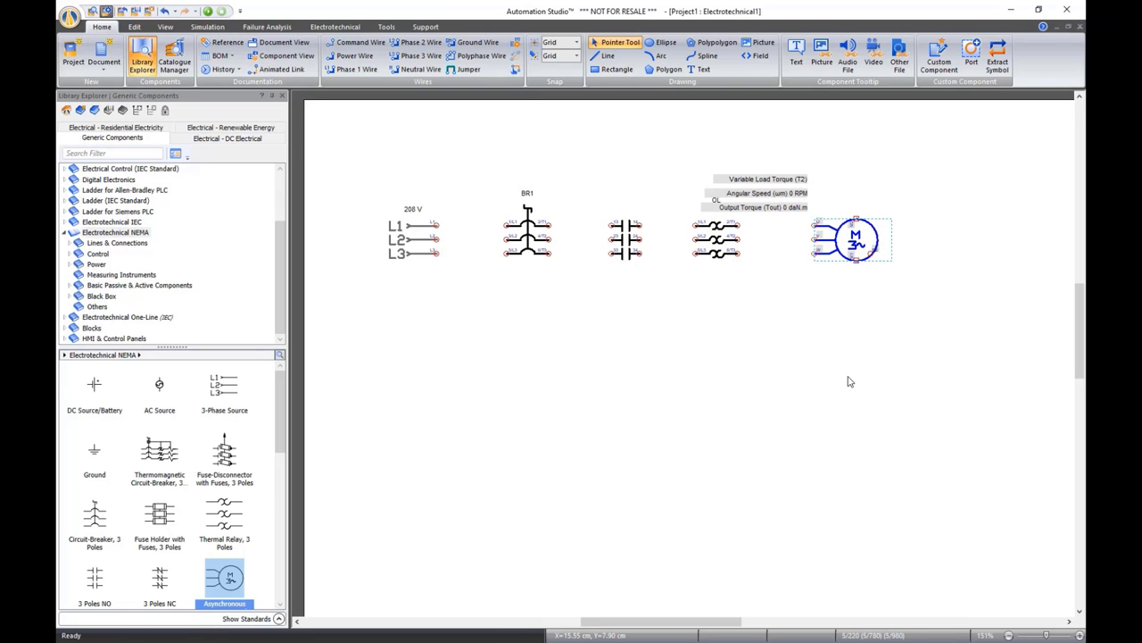
# Remove the motor's load torque and output torque labels, and move its Angular Speed label above the motor
pyautogui.click(812, 324)
pyautogui.scroll(3, 849, 186)
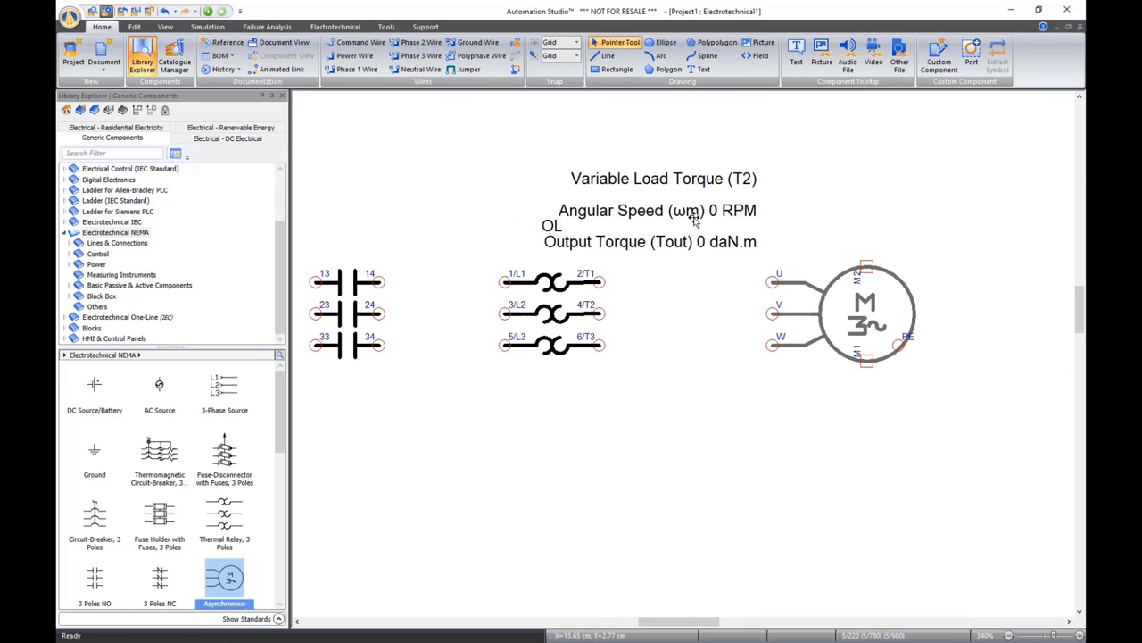
pyautogui.click(680, 181)
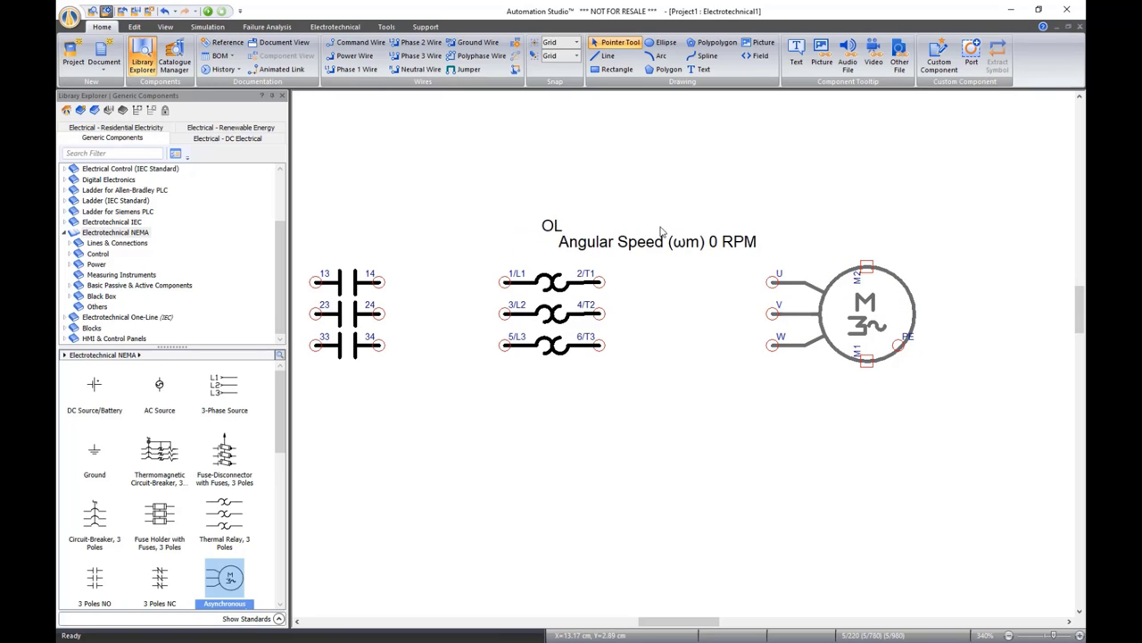
pyautogui.moveTo(667, 230); pyautogui.dragTo(877, 237)
pyautogui.click(943, 312)
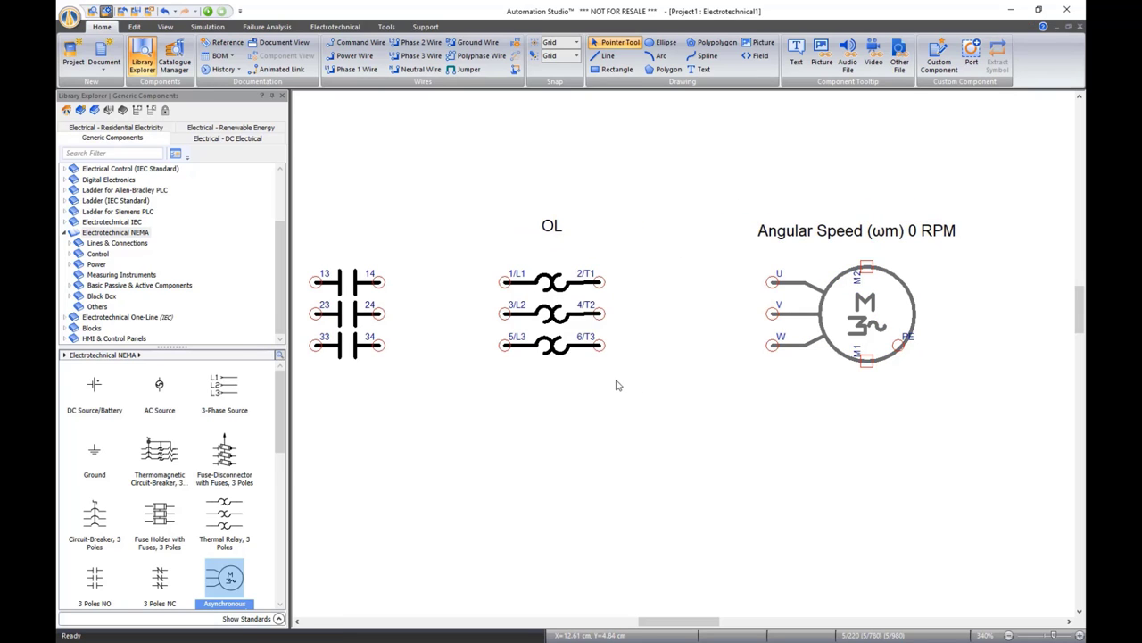
# Try a single wire from the source's L1 terminal to the breaker and delete it
pyautogui.scroll(-2, 623, 380)
pyautogui.scroll(-1, 531, 410)
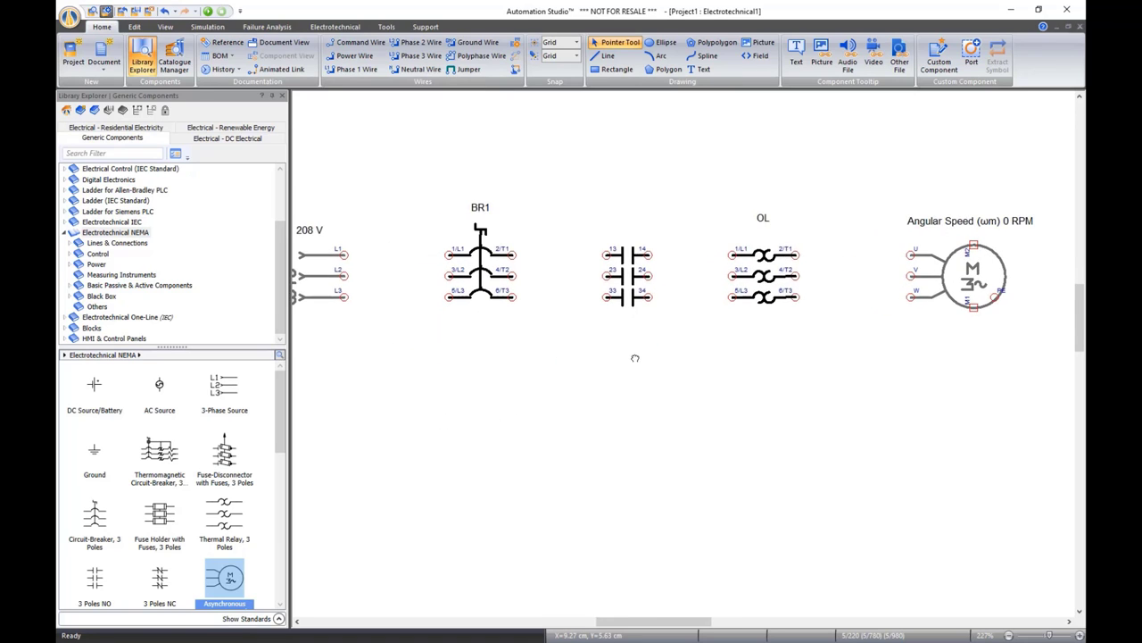
pyautogui.scroll(-1, 630, 357)
pyautogui.moveTo(629, 359); pyautogui.dragTo(625, 286)
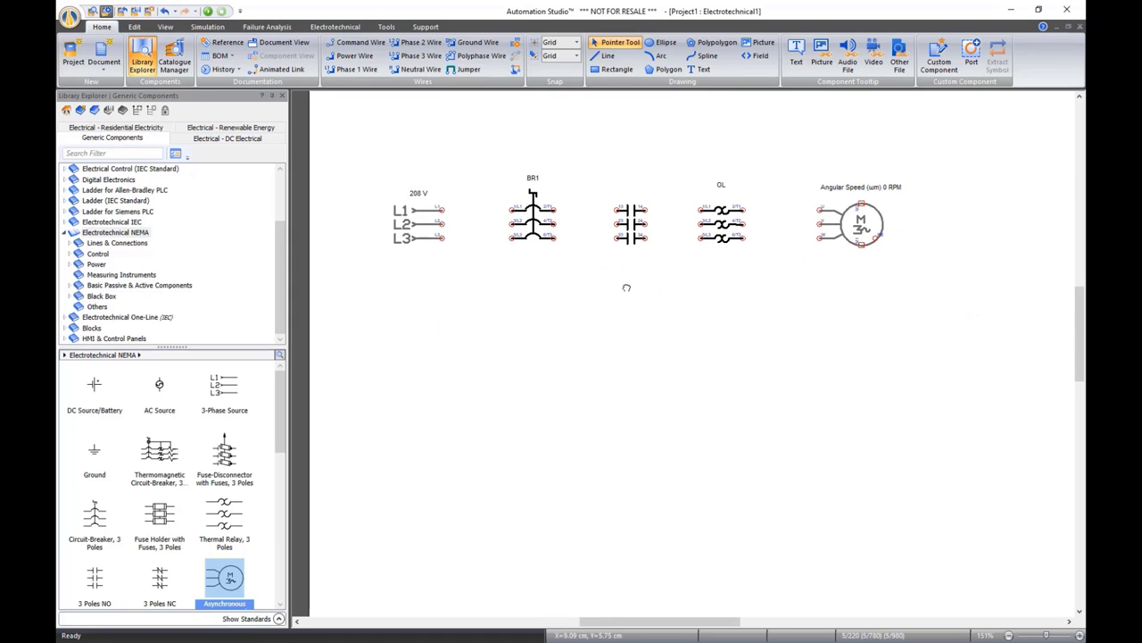
pyautogui.moveTo(439, 207); pyautogui.dragTo(509, 209)
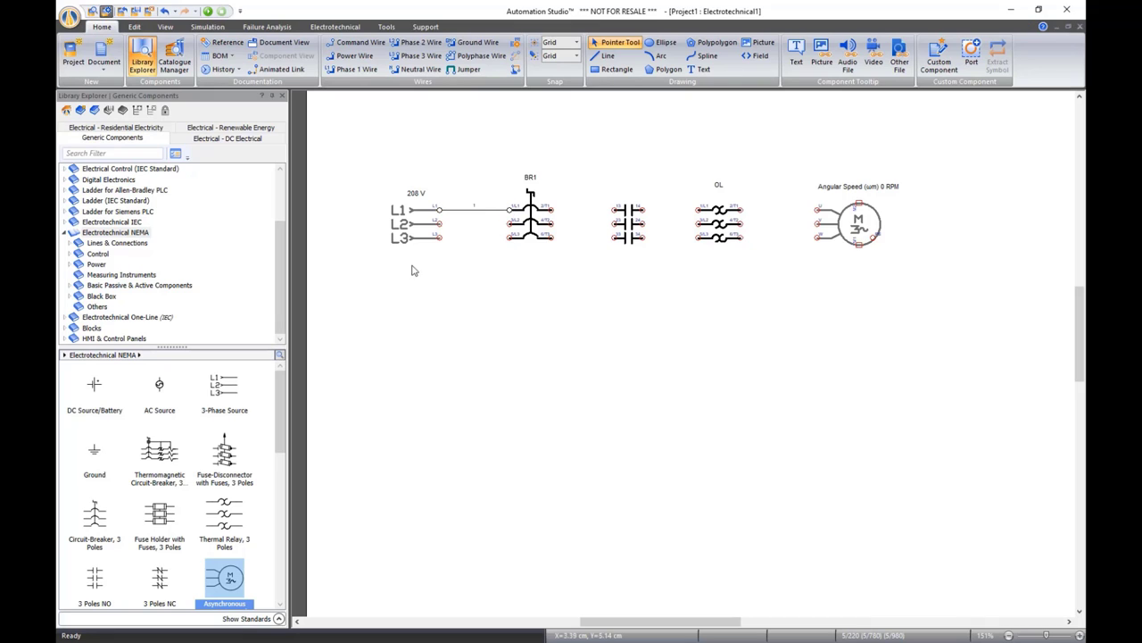
pyautogui.click(457, 210)
pyautogui.press('Delete')
# Connect the source, breaker BR1, NO contacts and thermal relay in series with polyphase wires
pyautogui.click(464, 60)
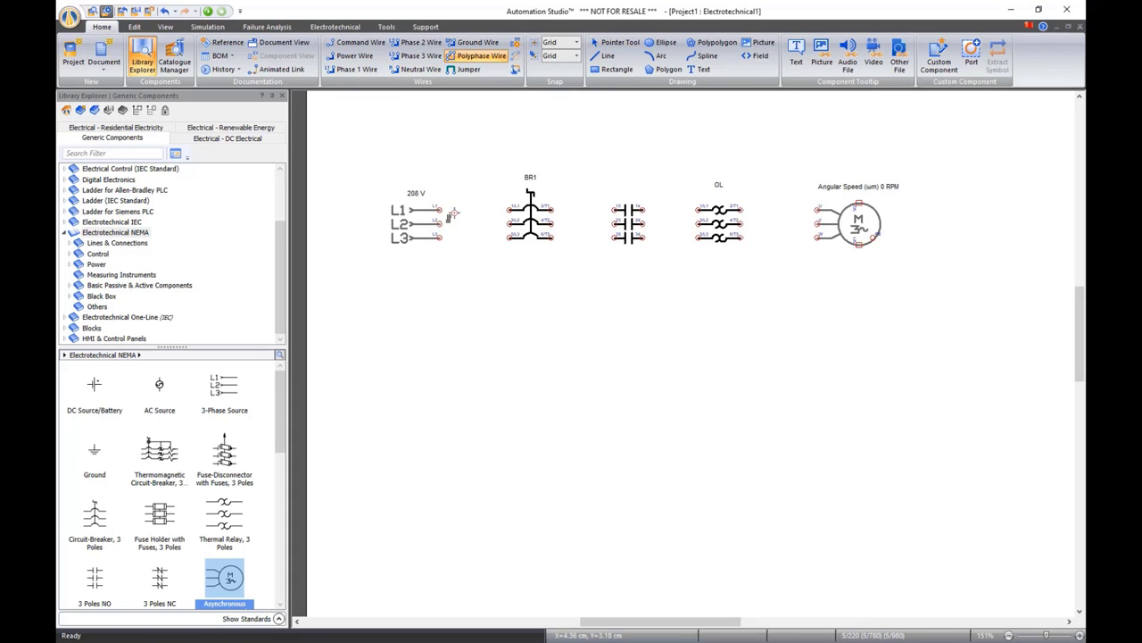
pyautogui.click(441, 210)
pyautogui.click(512, 210)
pyautogui.click(550, 208)
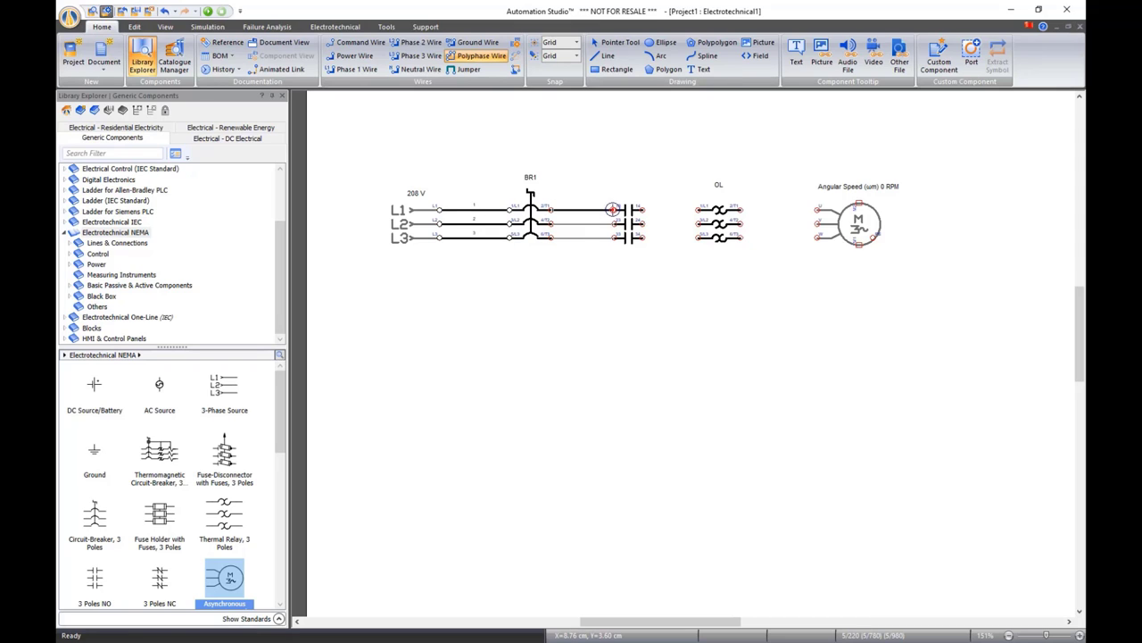
pyautogui.click(615, 210)
pyautogui.click(641, 210)
pyautogui.click(698, 209)
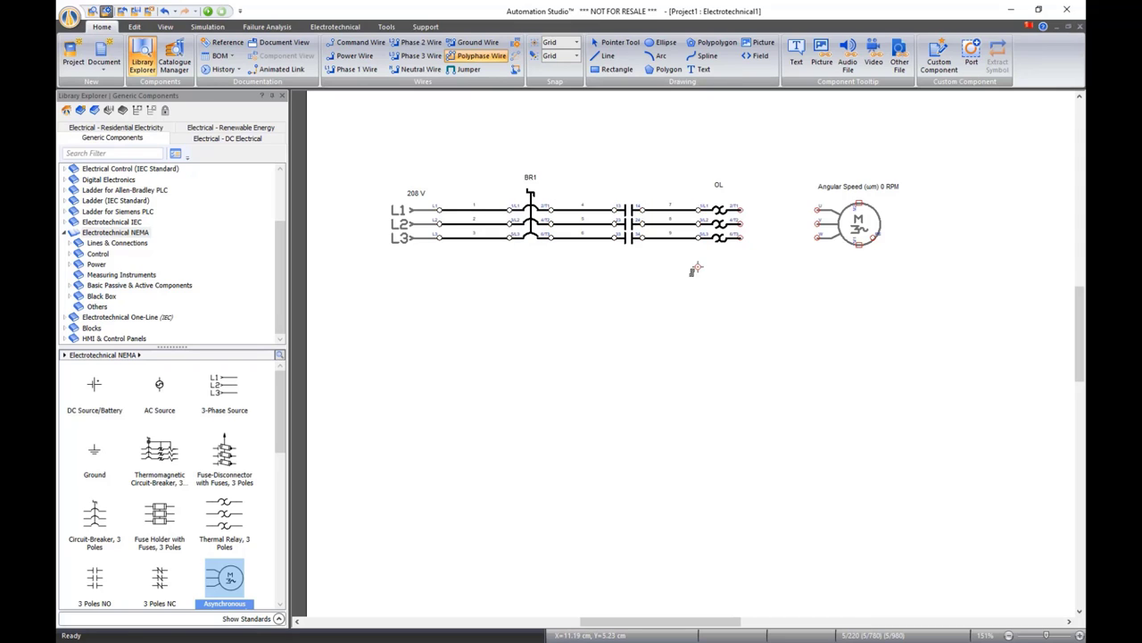
pyautogui.press('Escape')
# Rotate the motor so its three terminals face upward, and move it below the line of components, beyond the thermal relay
pyautogui.click(861, 232)
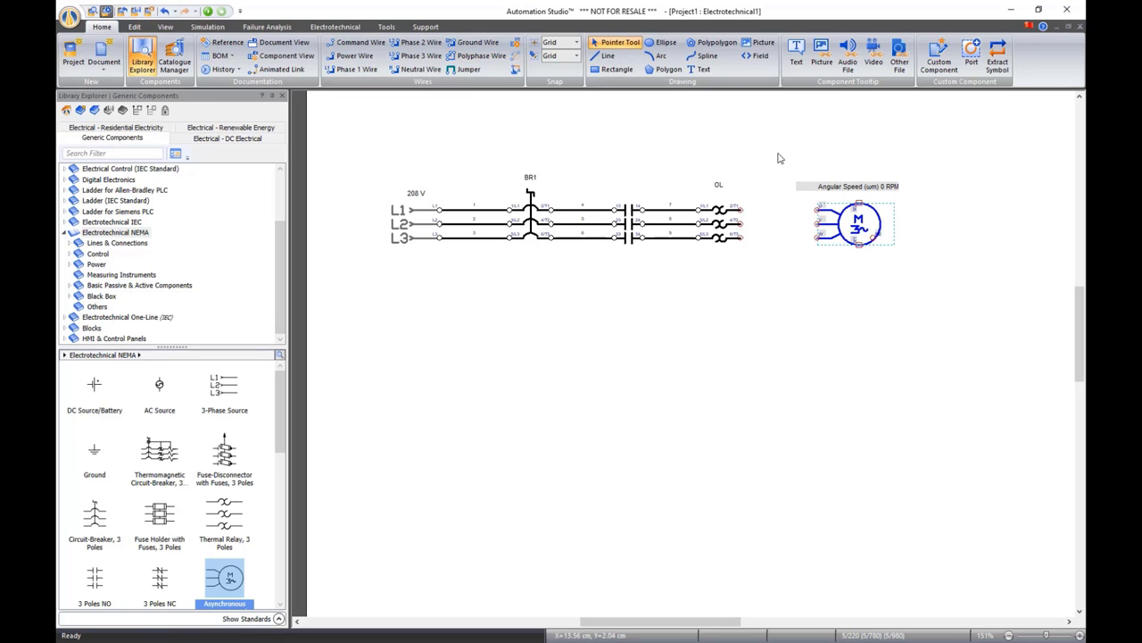
pyautogui.click(134, 26)
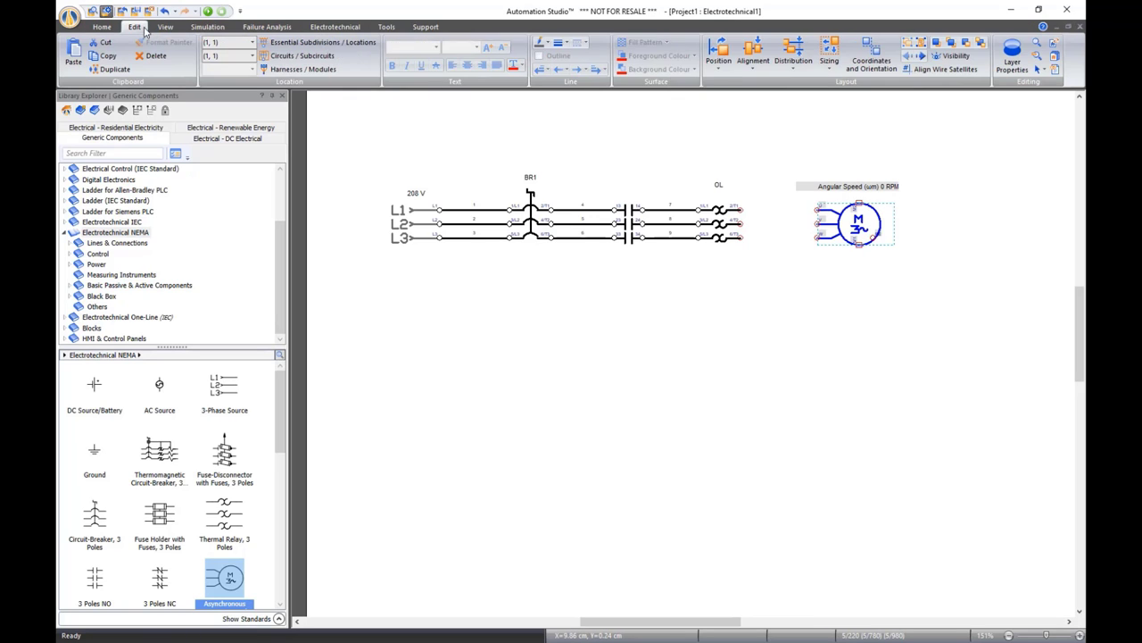
pyautogui.click(720, 68)
pyautogui.click(728, 86)
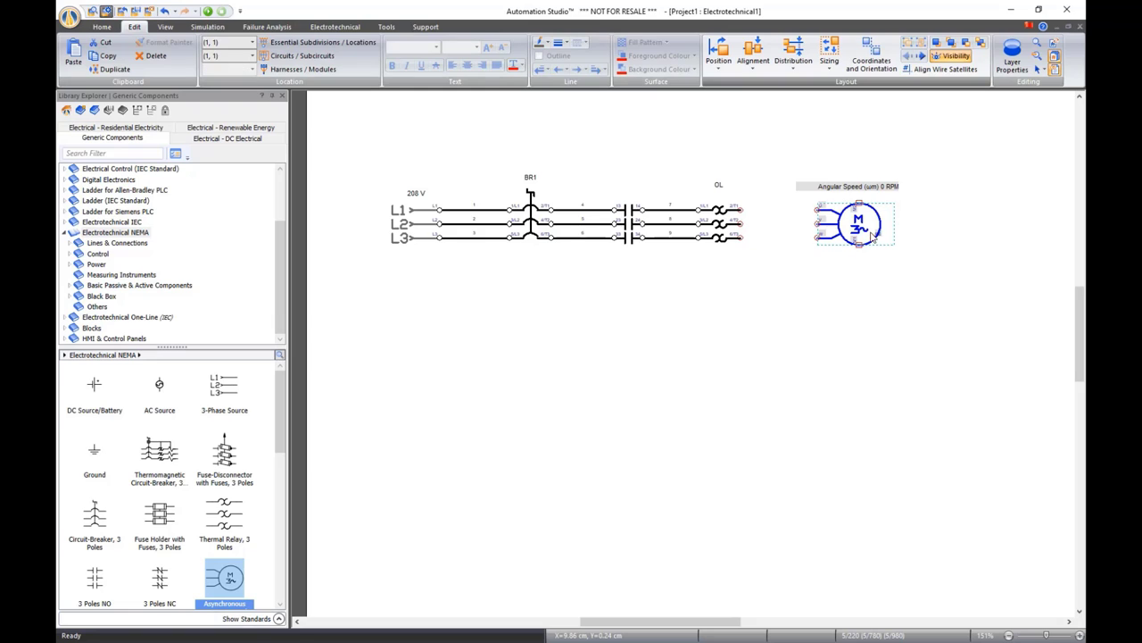
pyautogui.moveTo(859, 228); pyautogui.dragTo(857, 328)
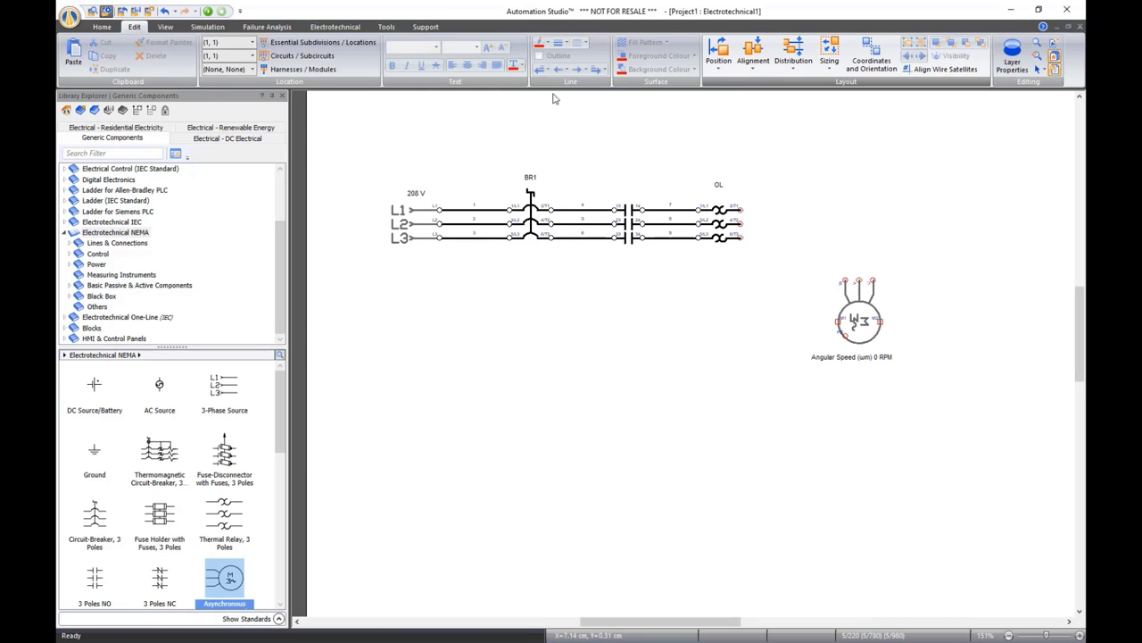
# Connect the thermal relay OL's three outputs to the motor terminals with a polyphase wire
pyautogui.click(102, 26)
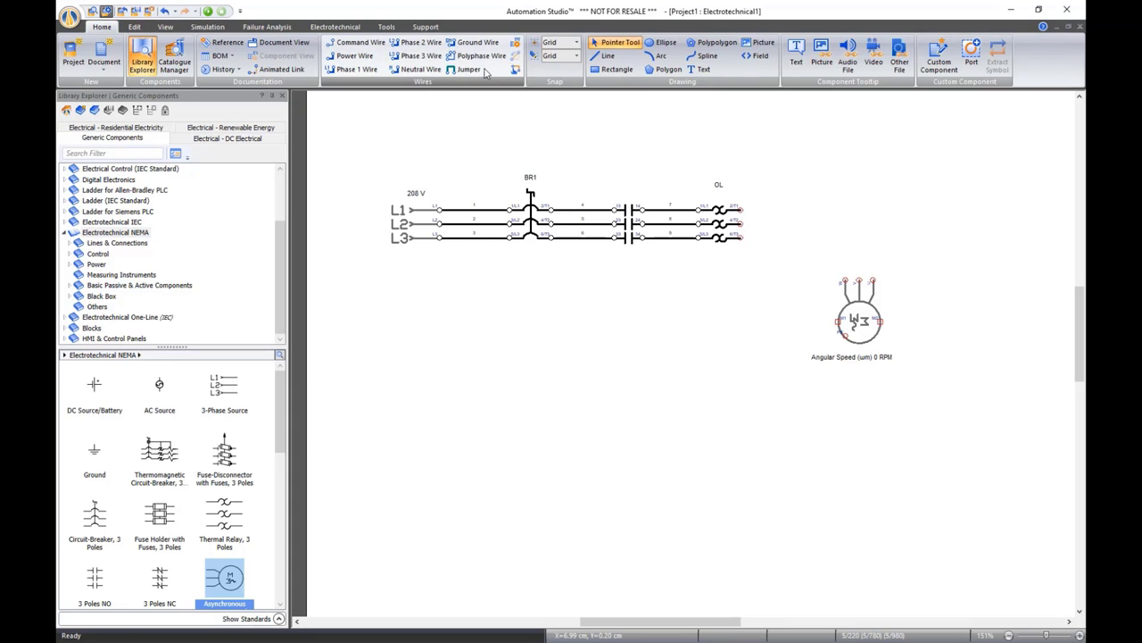
pyautogui.click(474, 56)
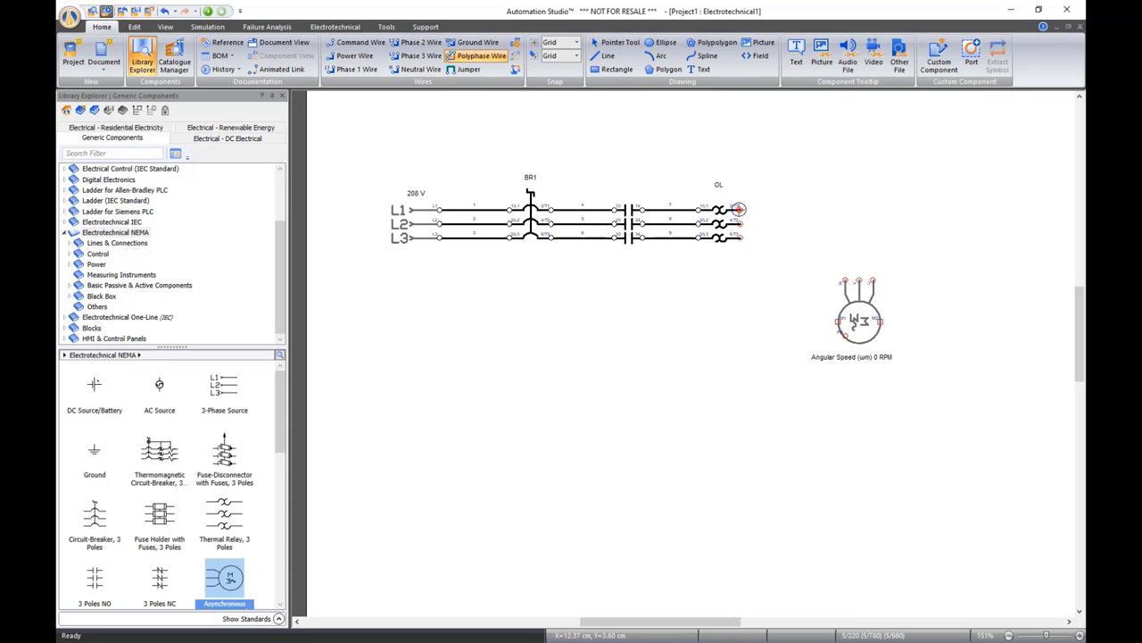
pyautogui.moveTo(738, 209)
pyautogui.mouseDown()
pyautogui.moveTo(803, 241)
pyautogui.moveTo(845, 280)
pyautogui.mouseUp()
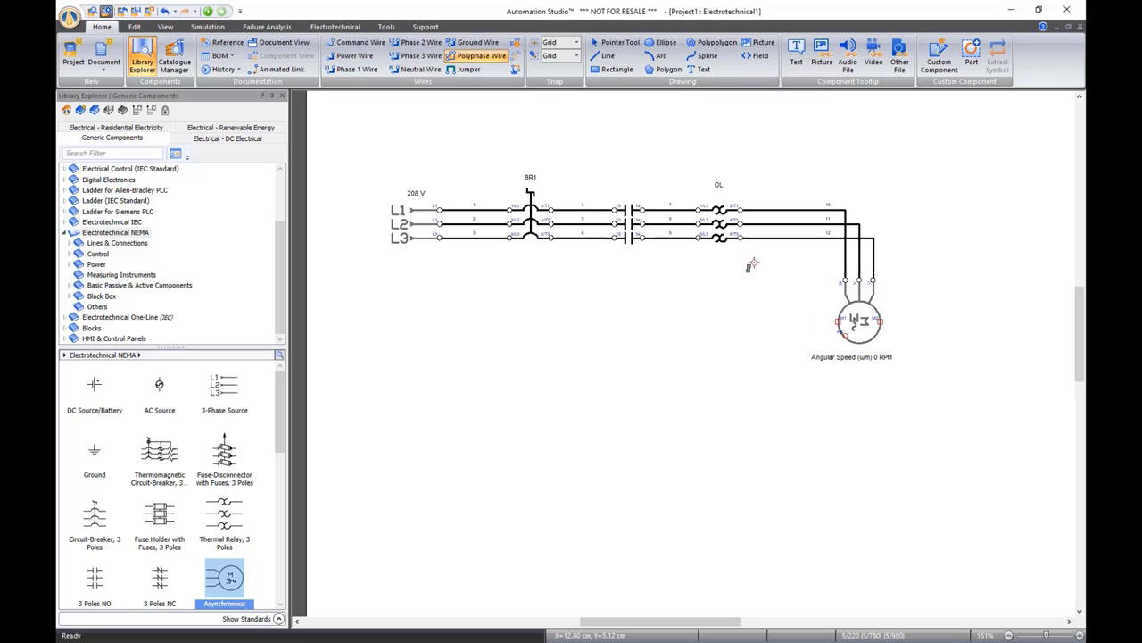
pyautogui.press('Escape')
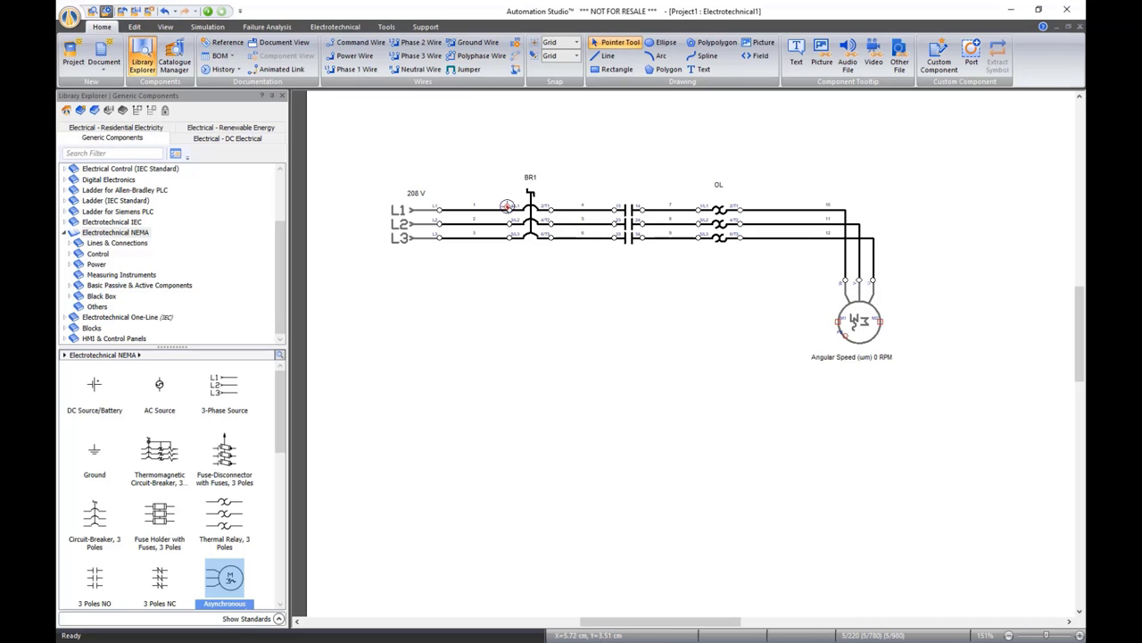
# Simulate the circuit, close breaker BR1 to check which lines are energized, and stop the simulation
pyautogui.click(207, 11)
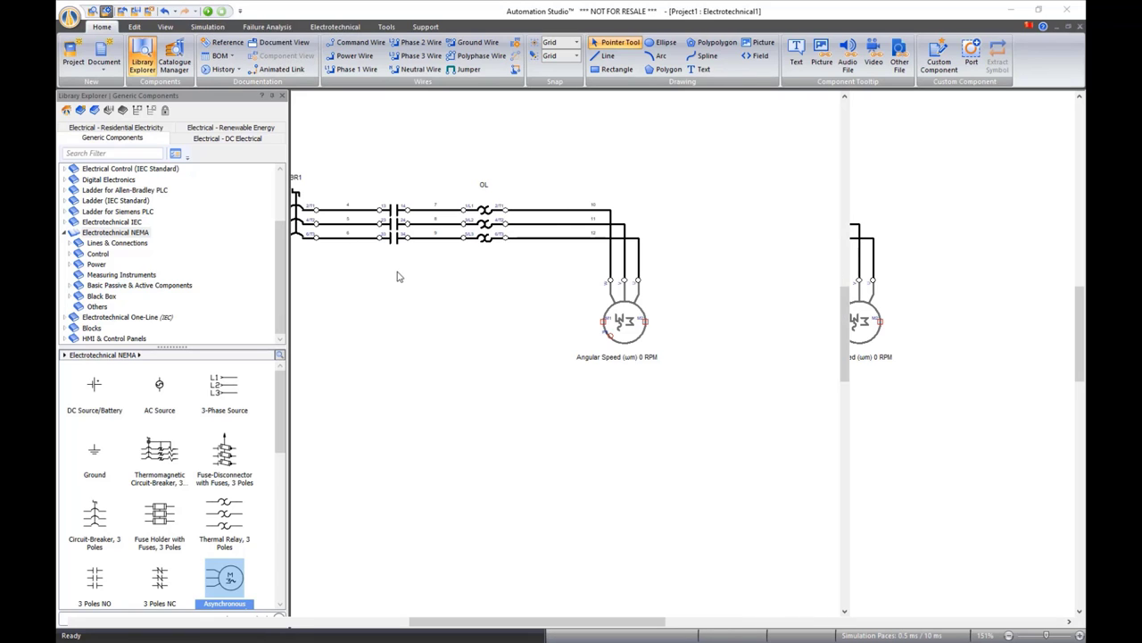
pyautogui.click(207, 27)
pyautogui.click(483, 58)
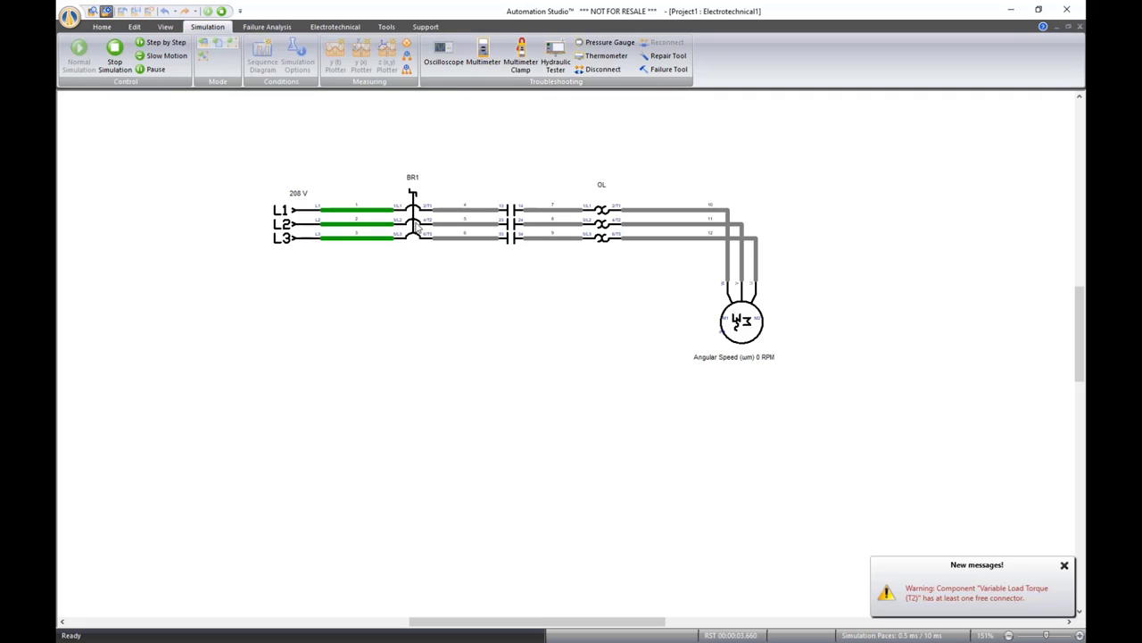
pyautogui.click(414, 215)
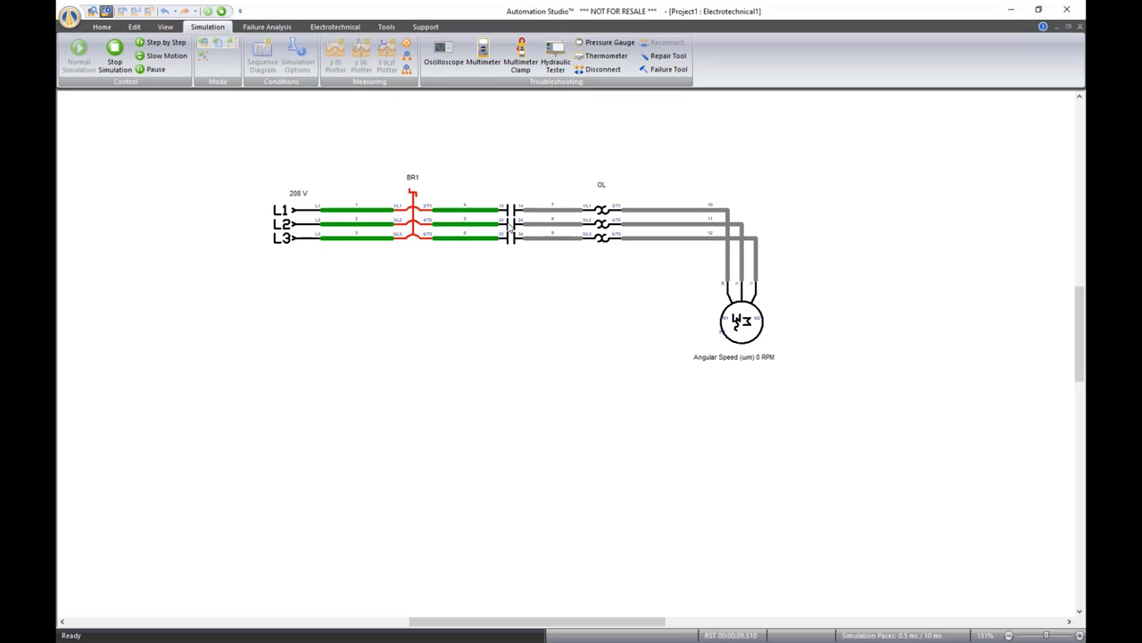
pyautogui.click(114, 57)
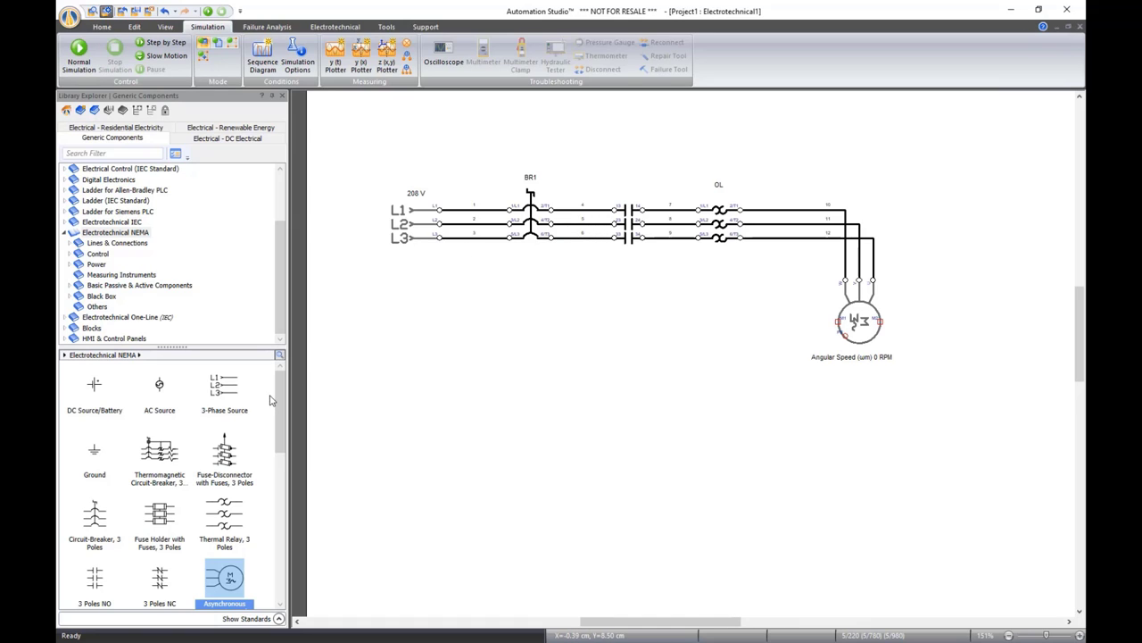
# Add a two-winding transformer below the source and wire its primary terminals H1 to L3 and H2 to L2
pyautogui.scroll(-5, 278, 409)
pyautogui.moveTo(183, 412); pyautogui.dragTo(441, 237)
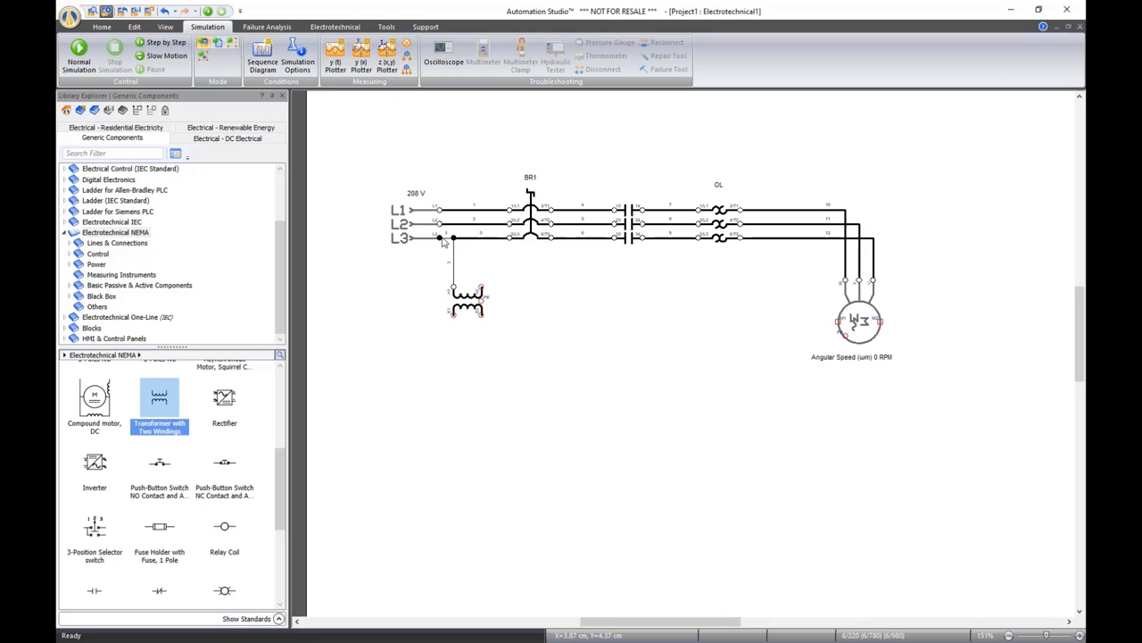
pyautogui.moveTo(481, 284); pyautogui.dragTo(442, 222)
# Convert the two wires feeding the transformer's primary from command wires to power wires
pyautogui.scroll(3, 464, 266)
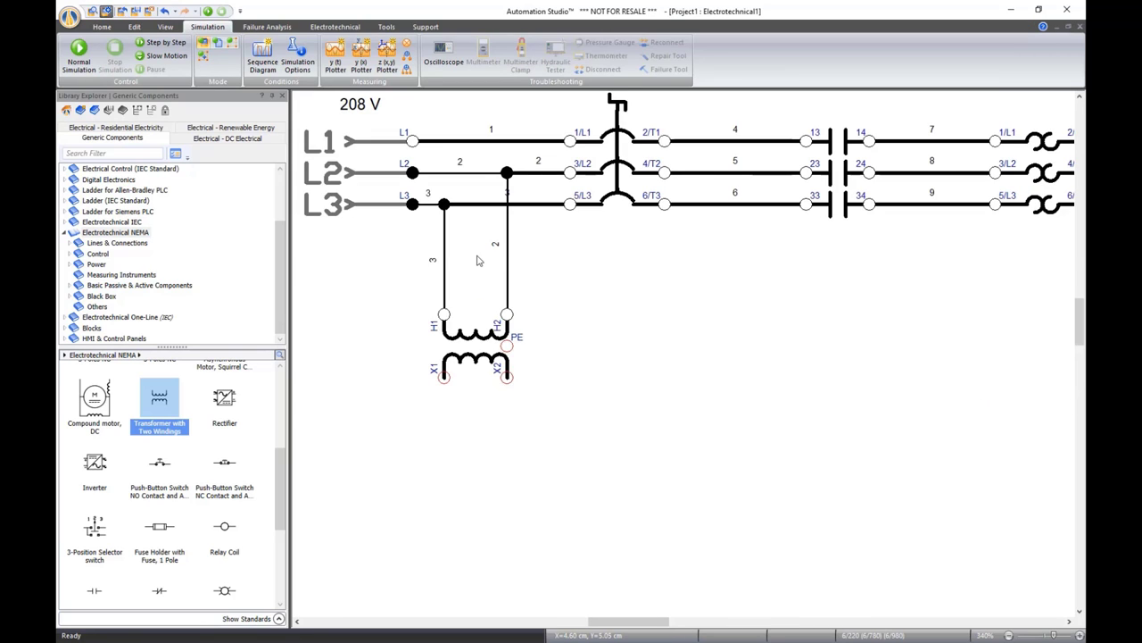
pyautogui.rightClick(507, 225)
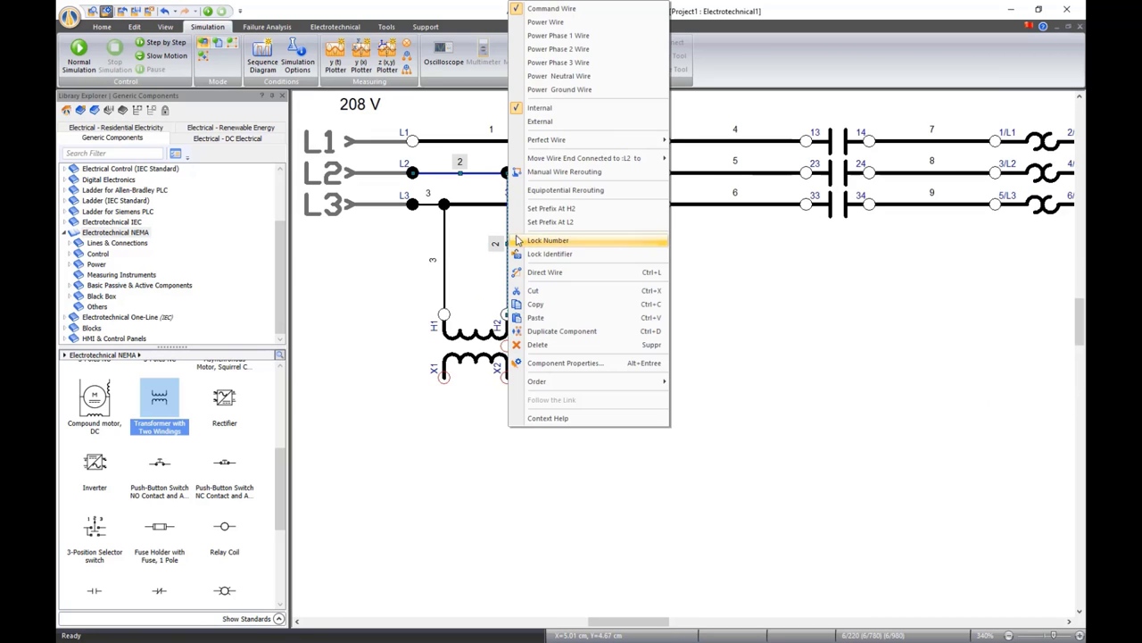
pyautogui.click(548, 35)
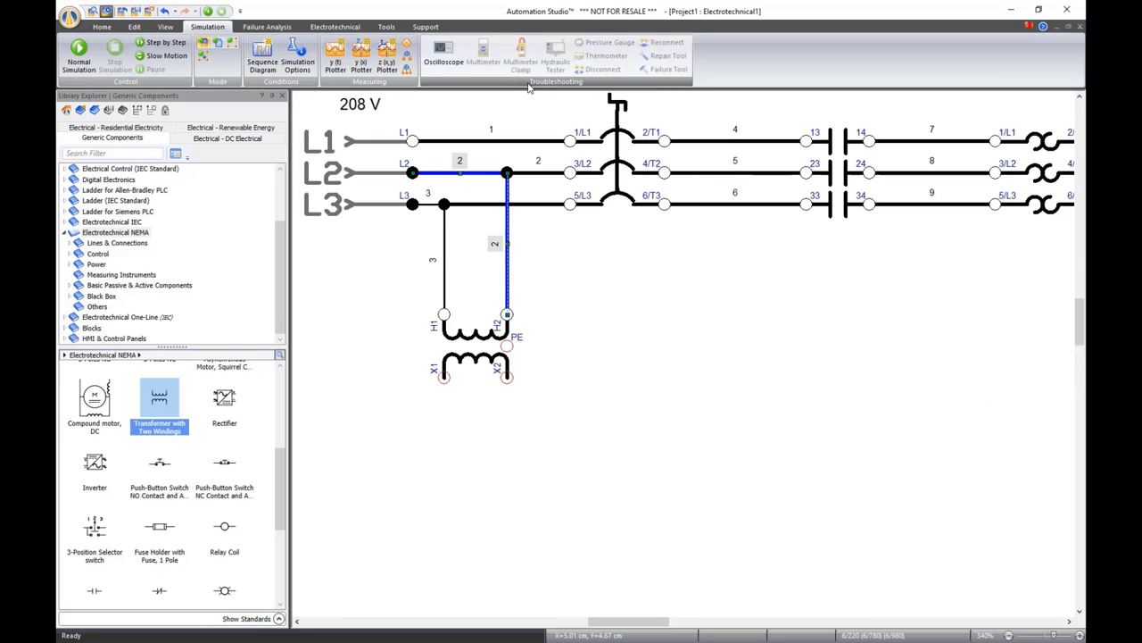
pyautogui.rightClick(444, 236)
pyautogui.click(535, 36)
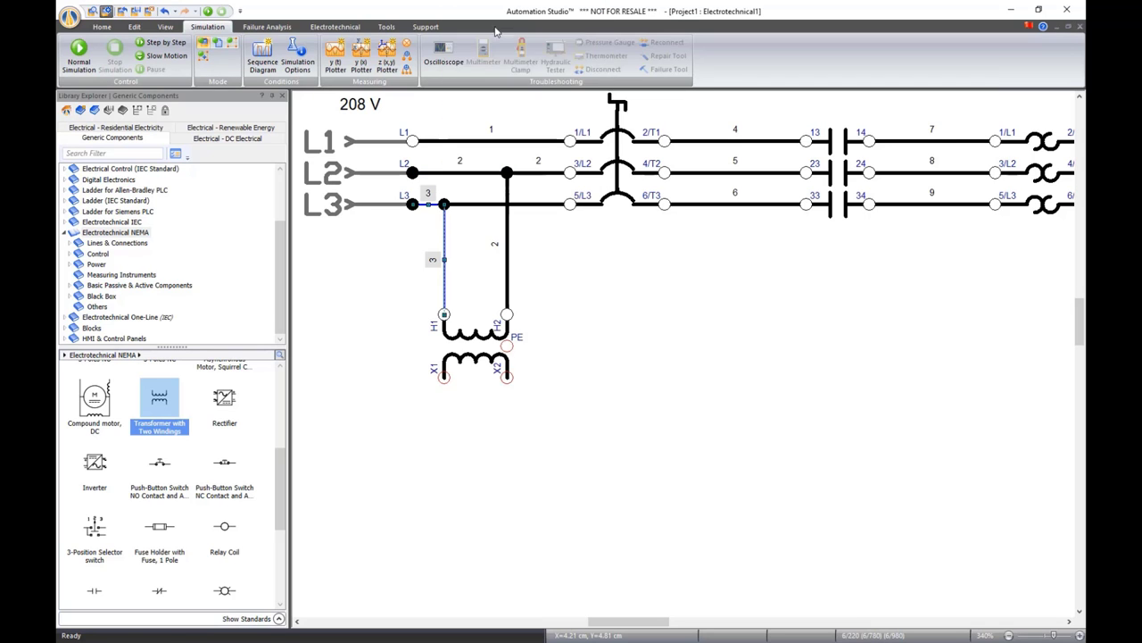
pyautogui.click(607, 293)
# Align the wire number labels of the power lines and of the transformer's supply wires with Align Wire Satellites
pyautogui.scroll(-3, 606, 291)
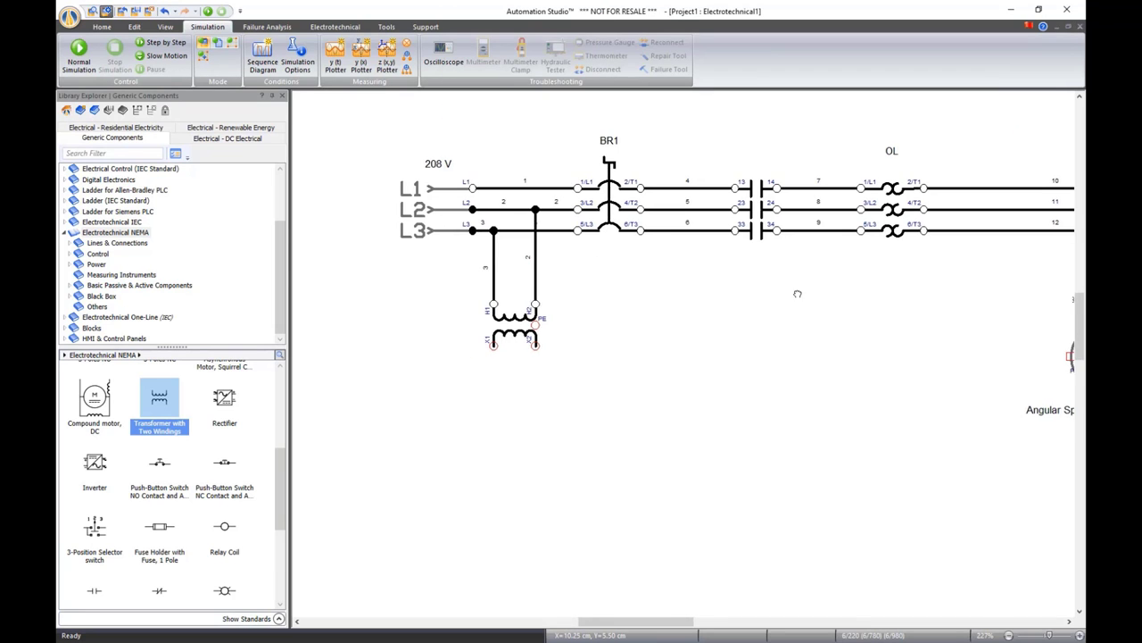
pyautogui.moveTo(798, 295); pyautogui.dragTo(741, 253)
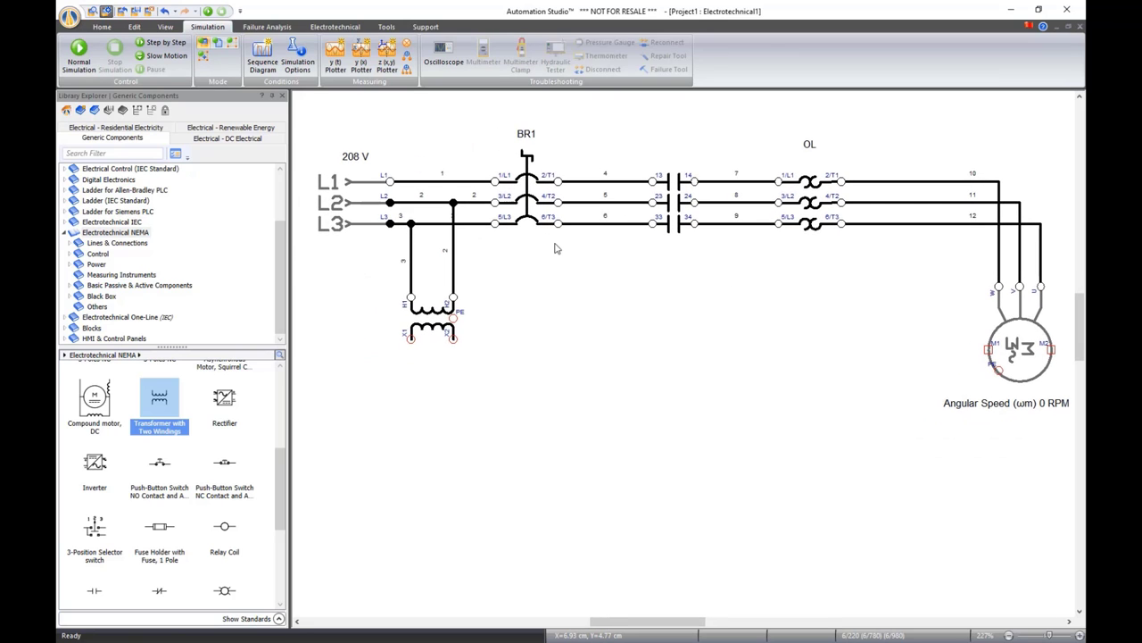
pyautogui.click(164, 26)
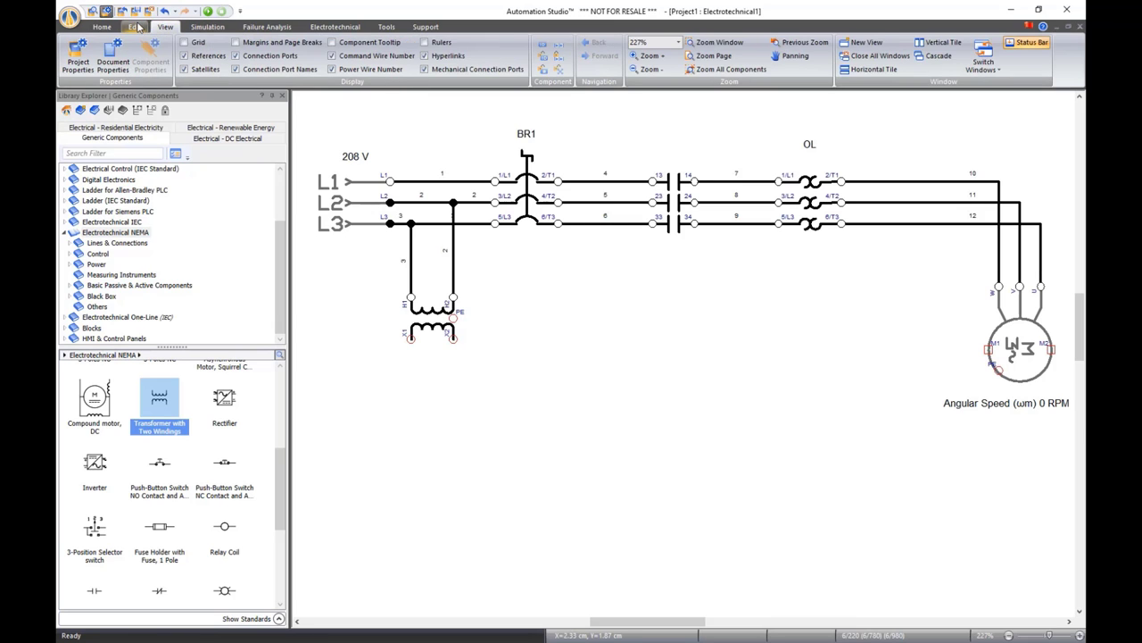
pyautogui.click(139, 28)
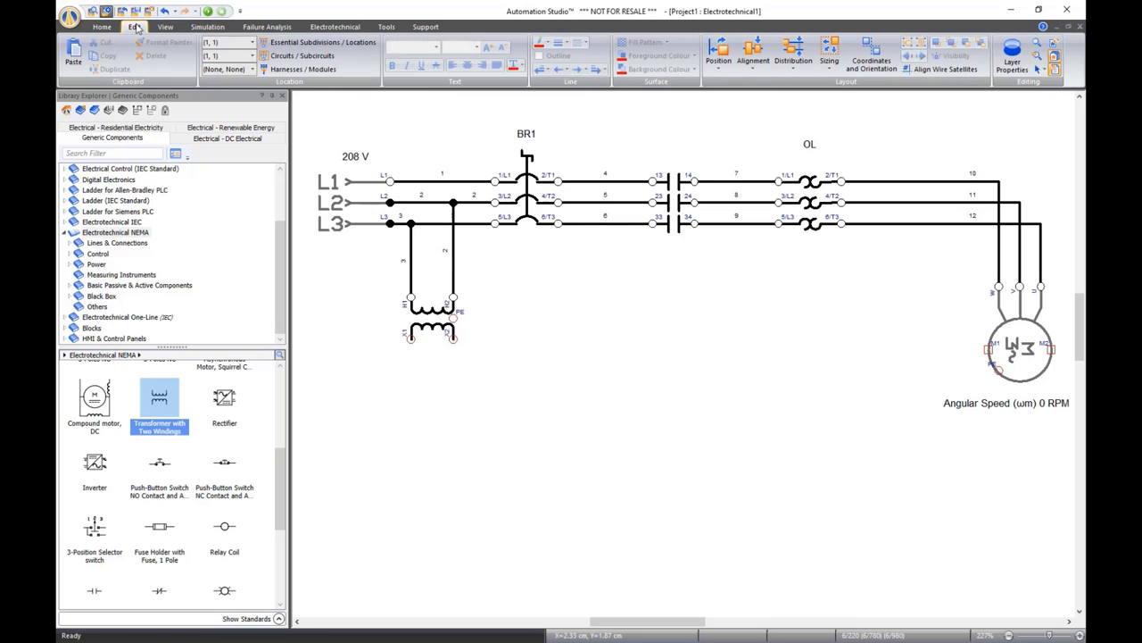
pyautogui.click(939, 71)
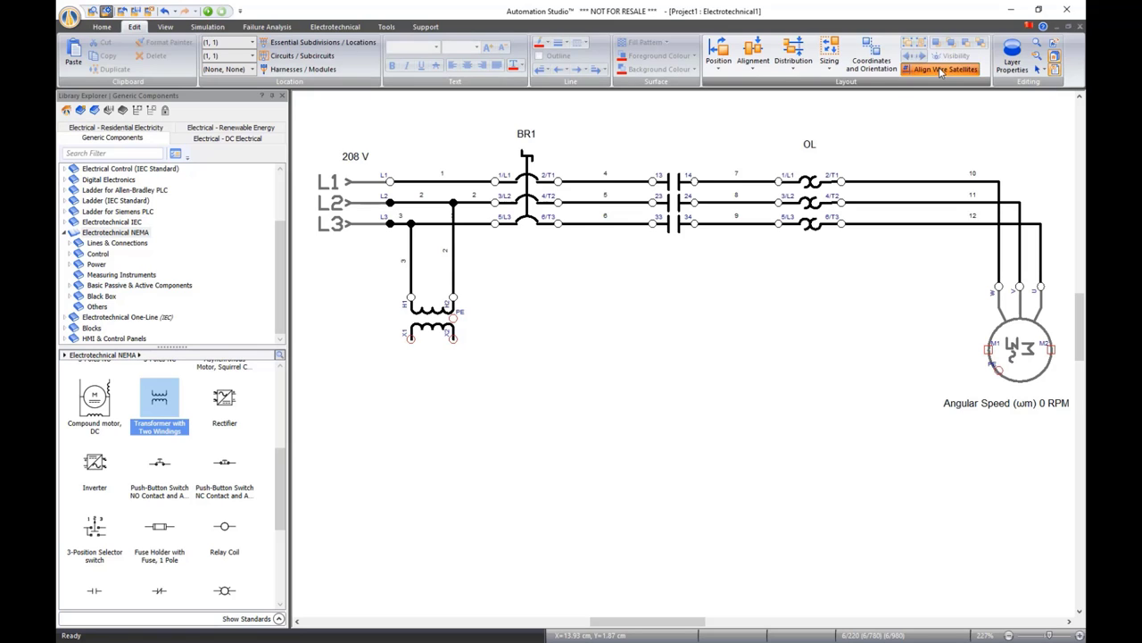
pyautogui.moveTo(620, 151); pyautogui.dragTo(614, 255)
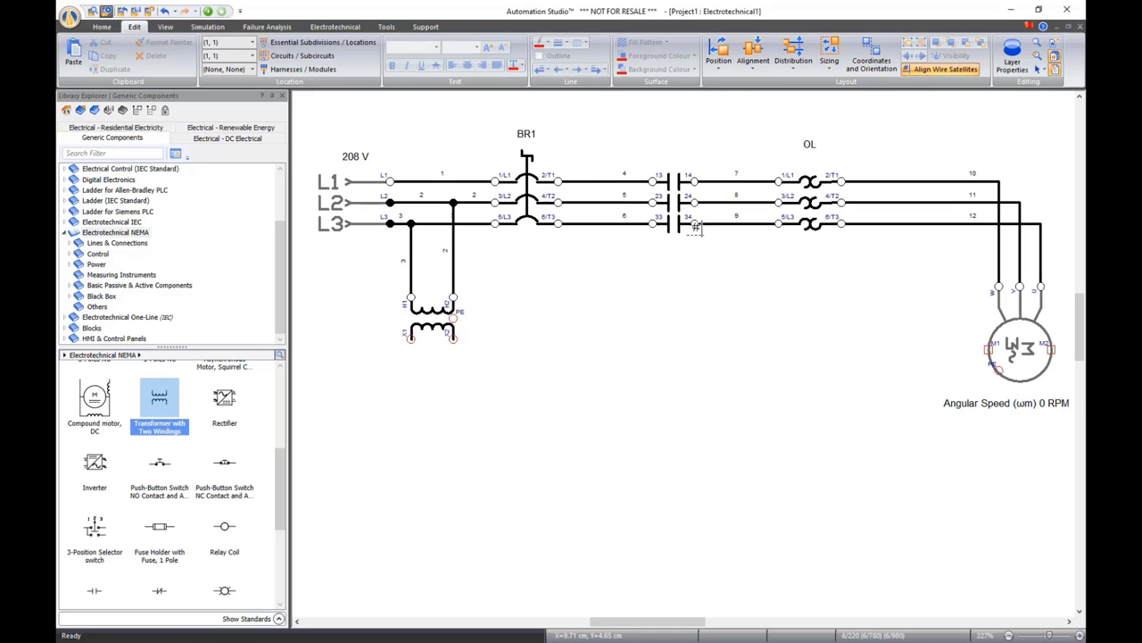
pyautogui.moveTo(708, 154); pyautogui.dragTo(699, 247)
pyautogui.moveTo(471, 146); pyautogui.dragTo(522, 253)
pyautogui.moveTo(398, 156); pyautogui.dragTo(397, 251)
pyautogui.press('Escape')
# Hide the power wire numbers and the connection port names in the diagram
pyautogui.click(165, 26)
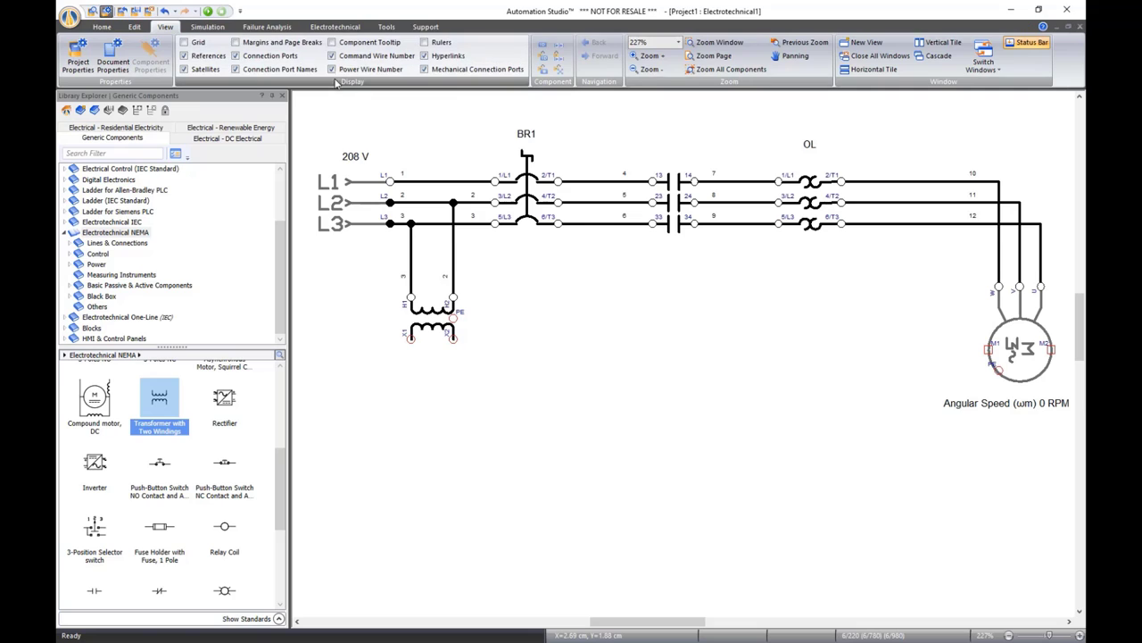
pyautogui.click(333, 69)
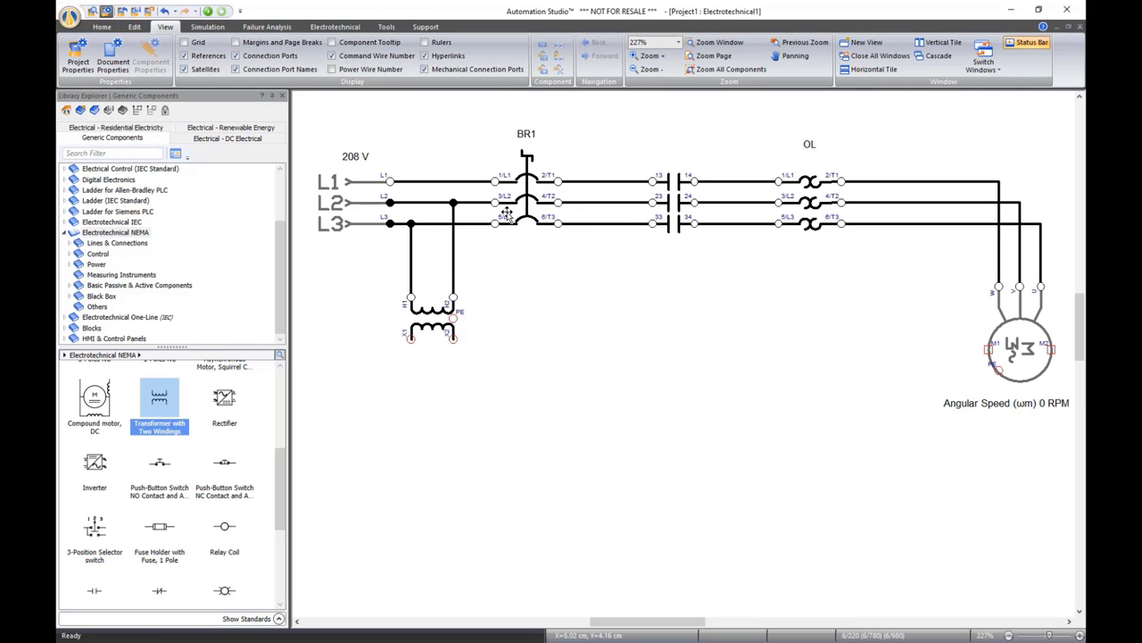
pyautogui.click(264, 72)
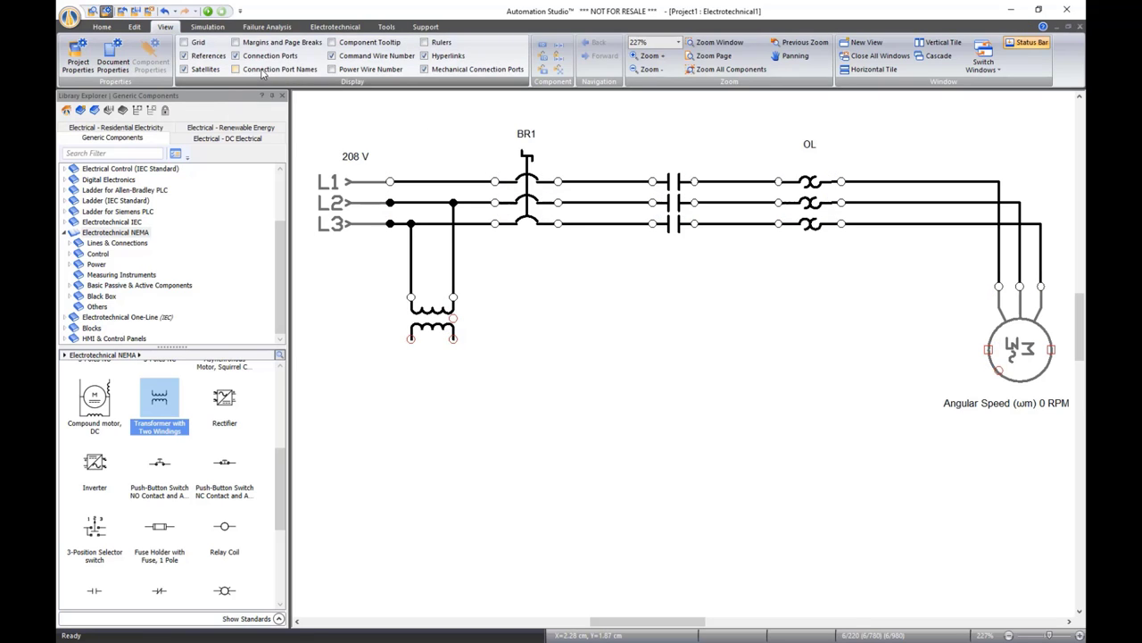
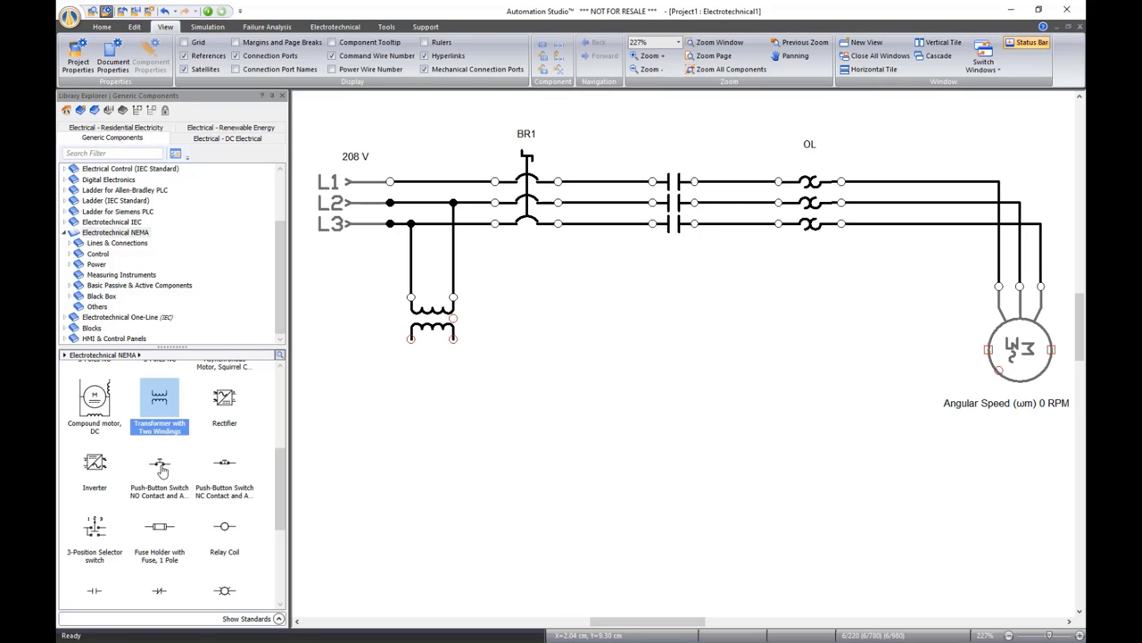
# Place an NO push-button switch with automatic return below the transformer and give it the alias Start
pyautogui.moveTo(161, 471); pyautogui.dragTo(477, 397)
pyautogui.write('Start')
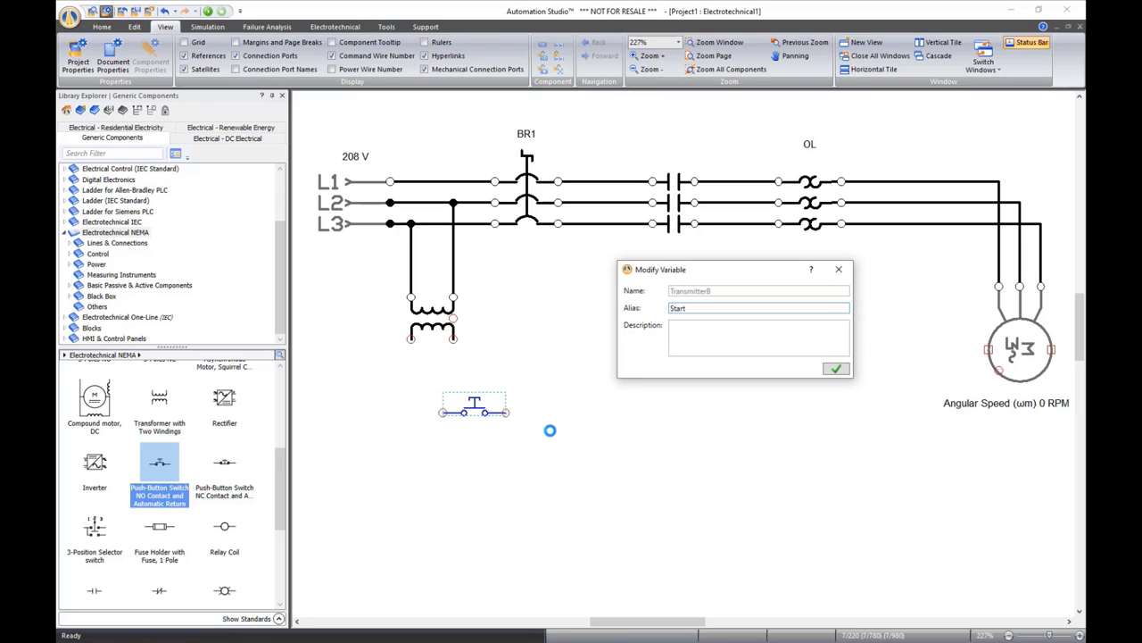
pyautogui.press('Return')
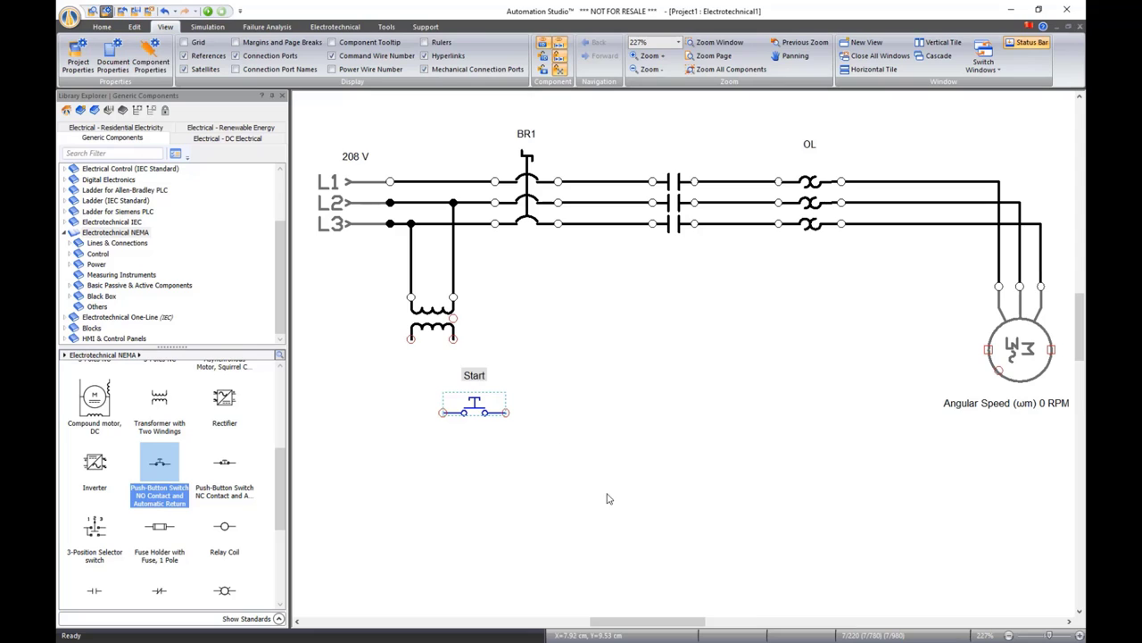
pyautogui.click(588, 500)
# Place an NC push-button switch with automatic return to the right of Start, with the alias Stop
pyautogui.moveTo(224, 470); pyautogui.dragTo(560, 407)
pyautogui.write('Stop')
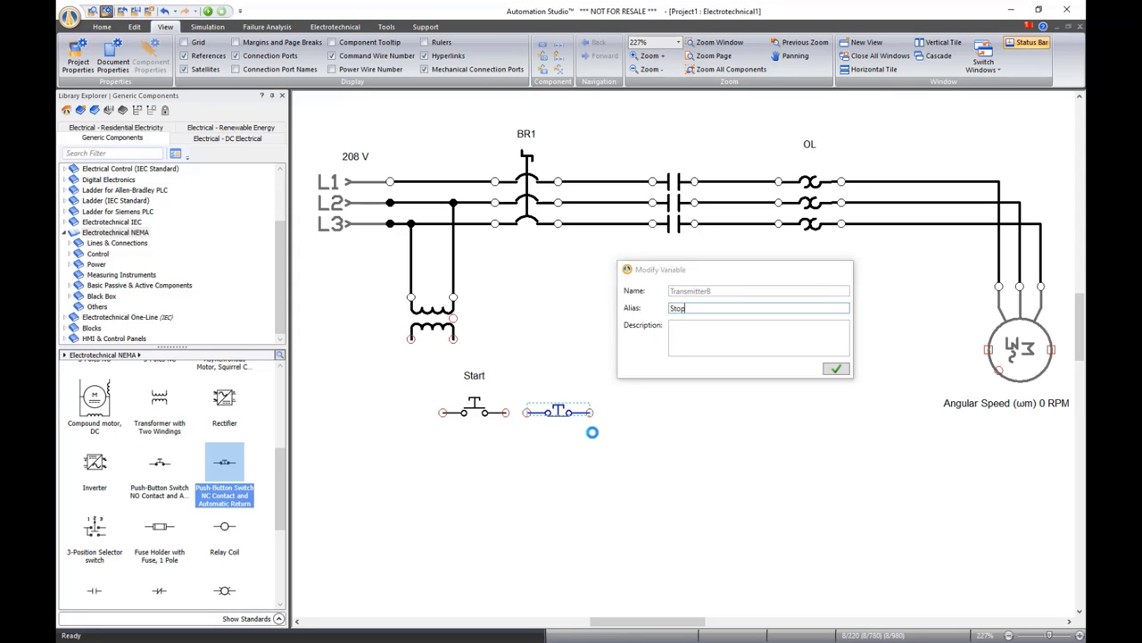
pyautogui.press('Return')
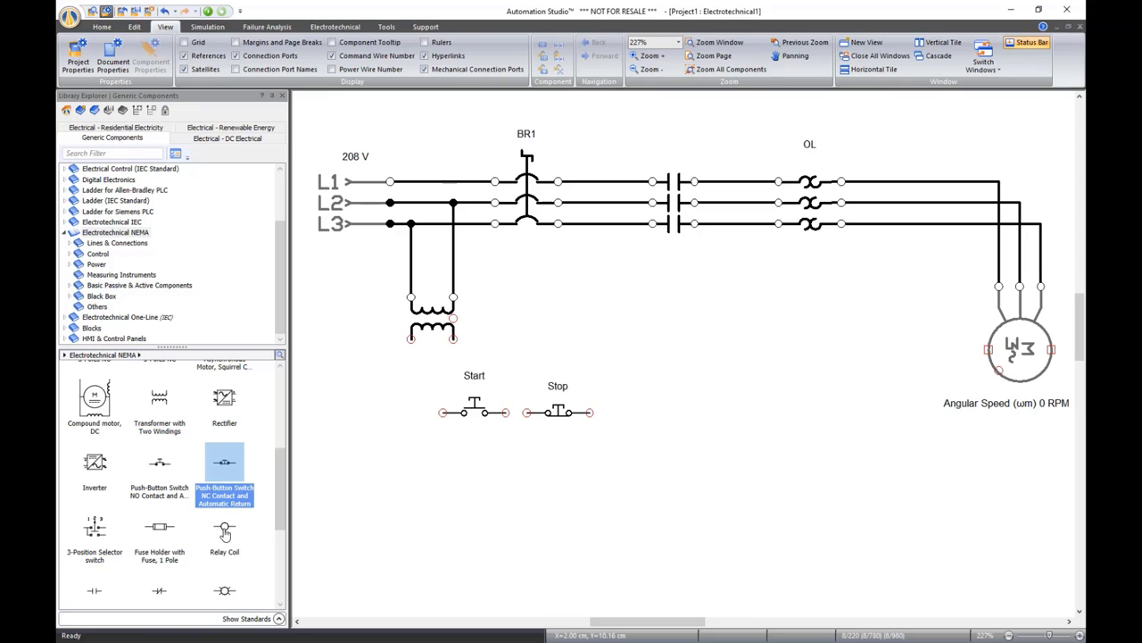
# Place a relay coil in line to the right of the Stop button and give it the alias C1
pyautogui.moveTo(228, 531); pyautogui.dragTo(714, 400)
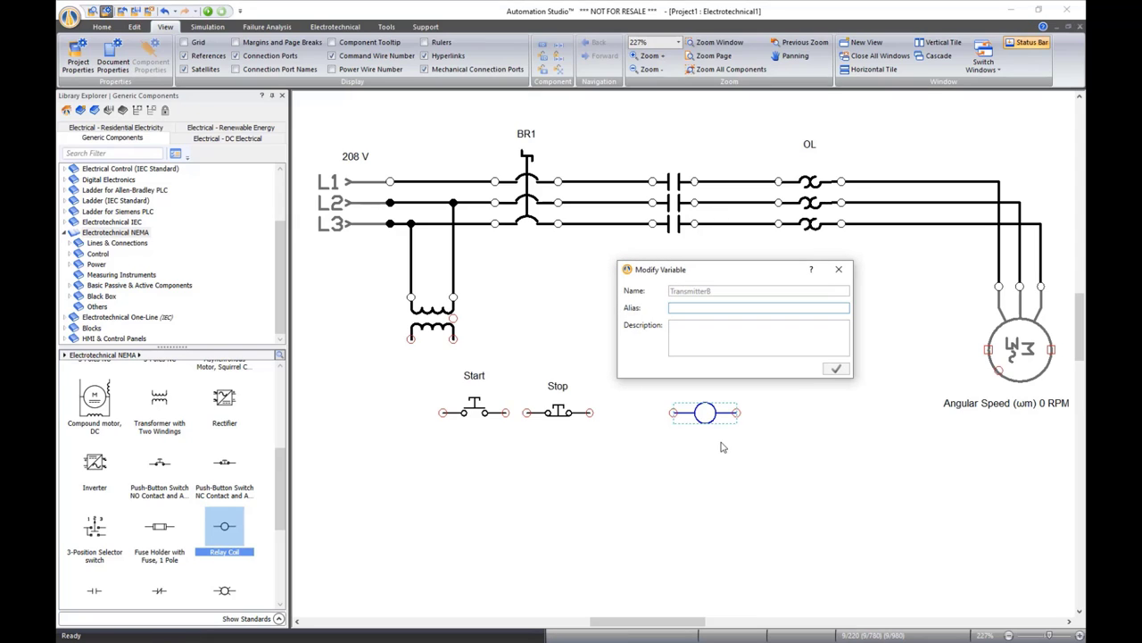
pyautogui.write('C1')
pyautogui.press('Return')
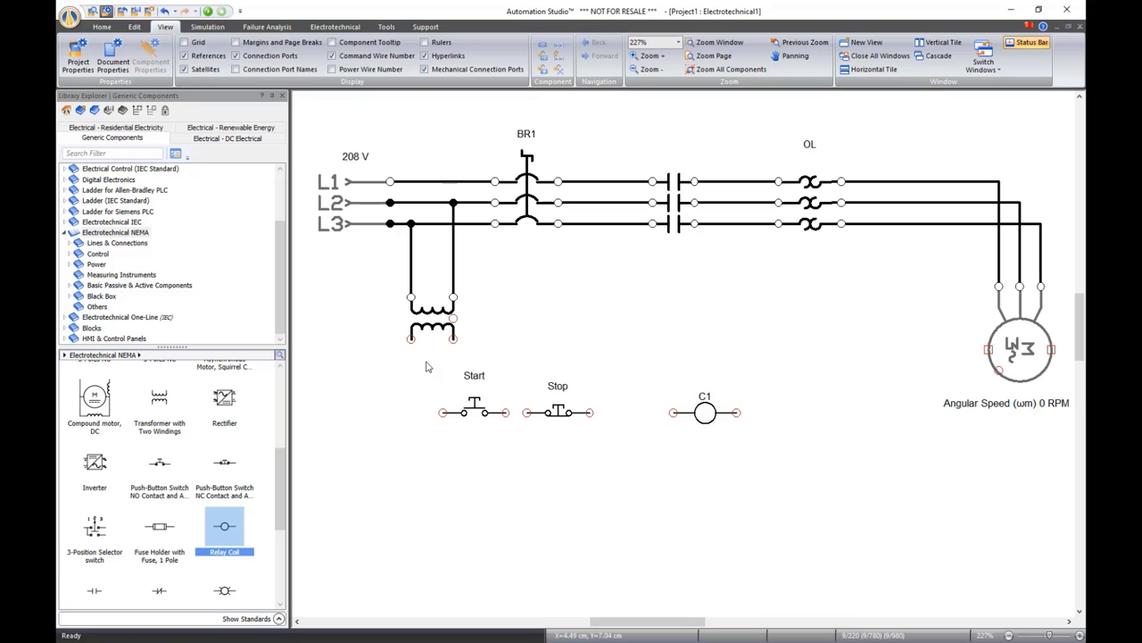
# Wire the transformer's secondary terminals to the free end of the Start button and the far end of coil C1
pyautogui.moveTo(411, 339); pyautogui.dragTo(443, 412)
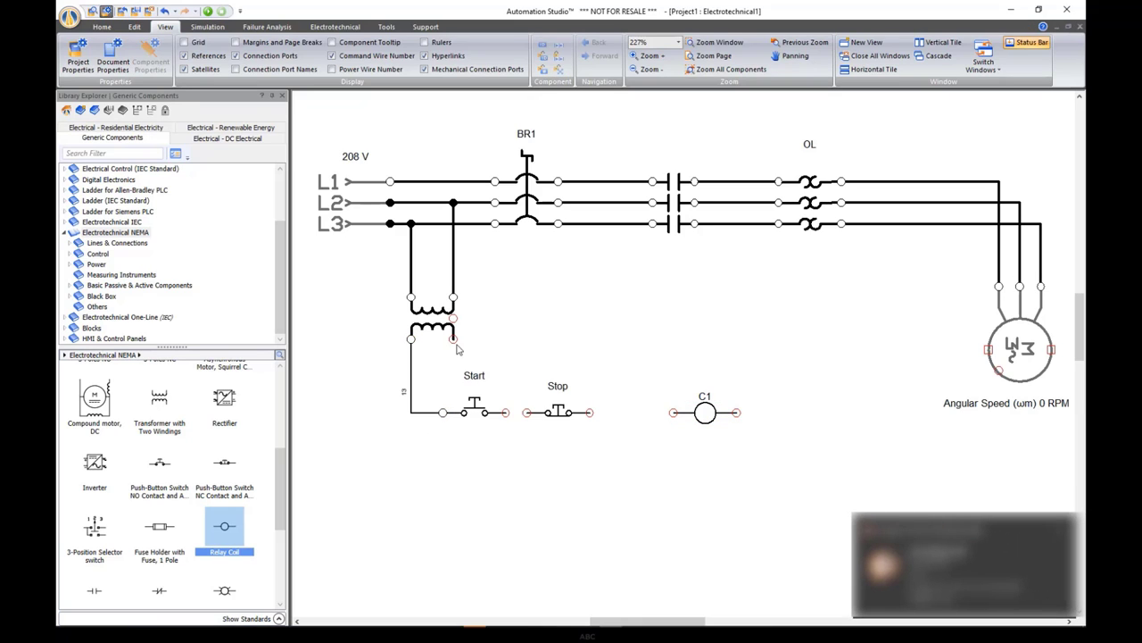
pyautogui.moveTo(455, 339); pyautogui.dragTo(741, 412)
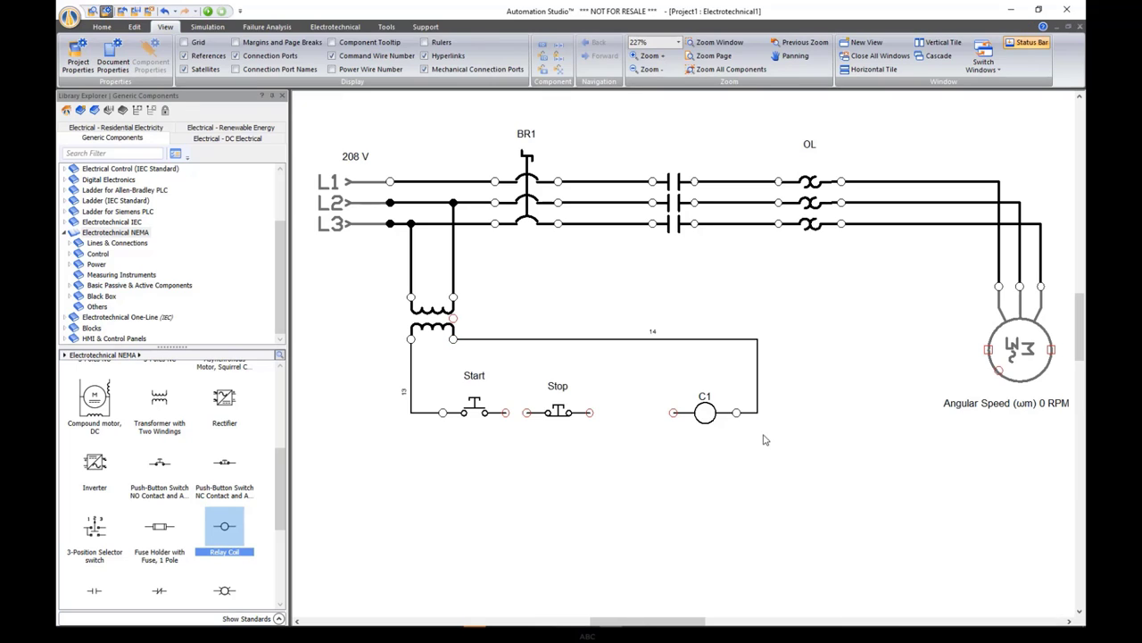
# Wire the Start button through Stop to coil C1 and hide the command wire numbers
pyautogui.moveTo(506, 411); pyautogui.dragTo(673, 411)
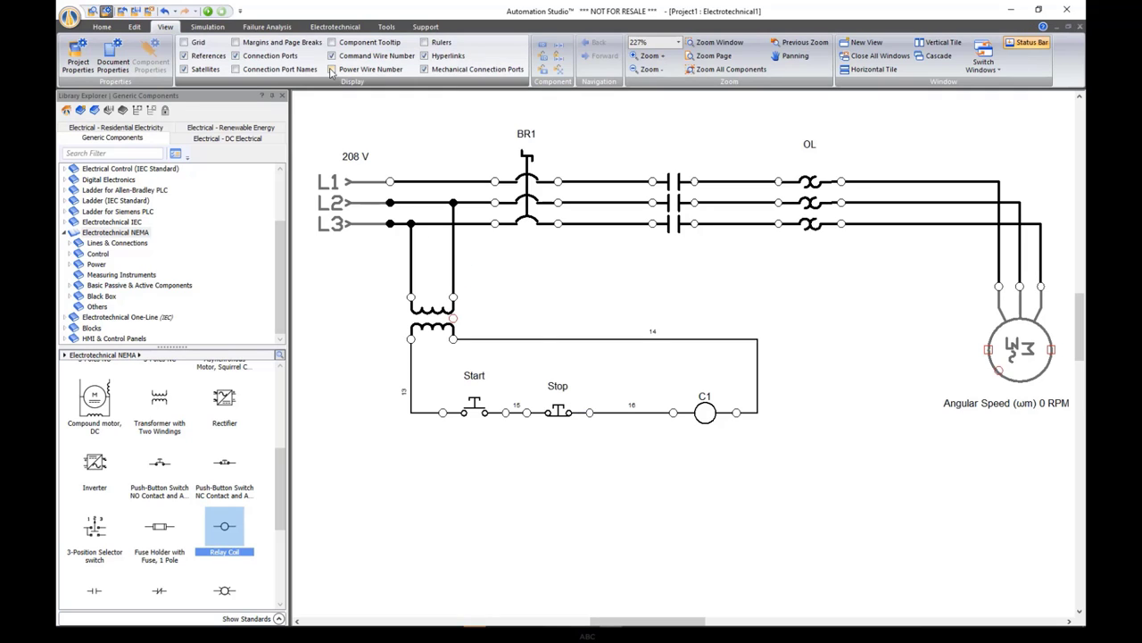
pyautogui.click(332, 55)
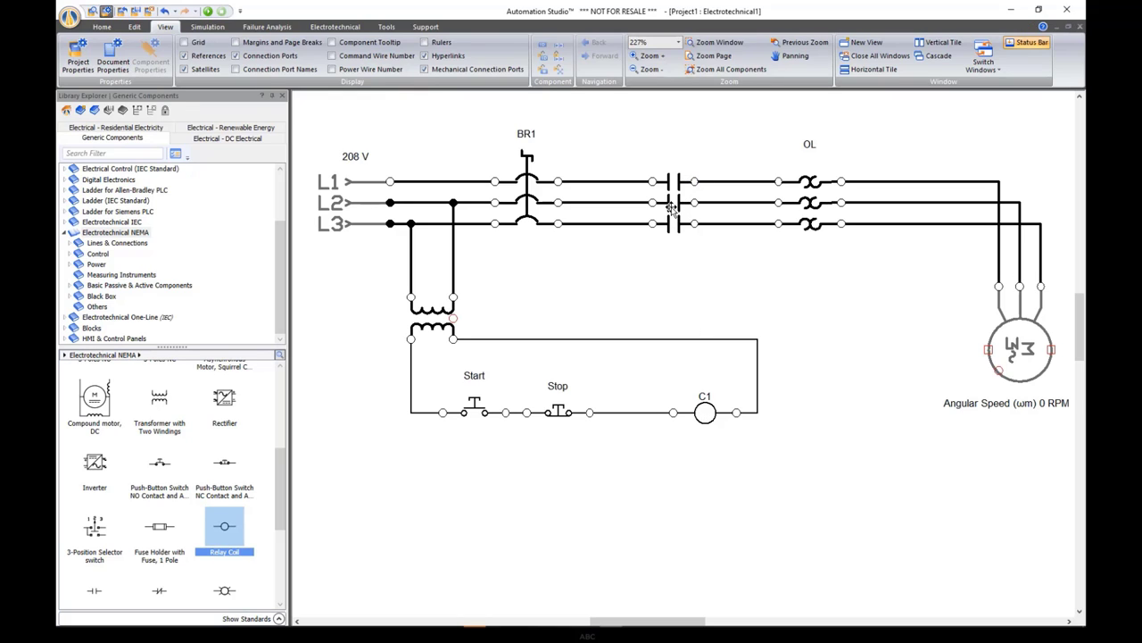
# Link the three-pole NO power contact between BR1 and OL to the C1 coil variable
pyautogui.click(671, 206)
pyautogui.doubleClick(671, 204)
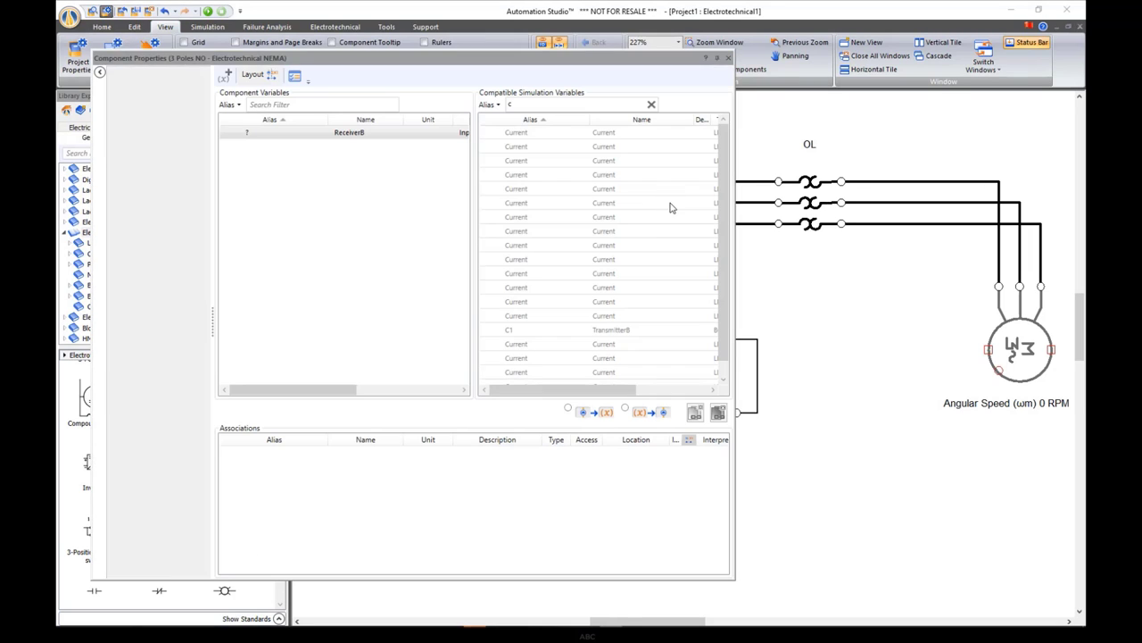
pyautogui.click(519, 104)
pyautogui.write('c')
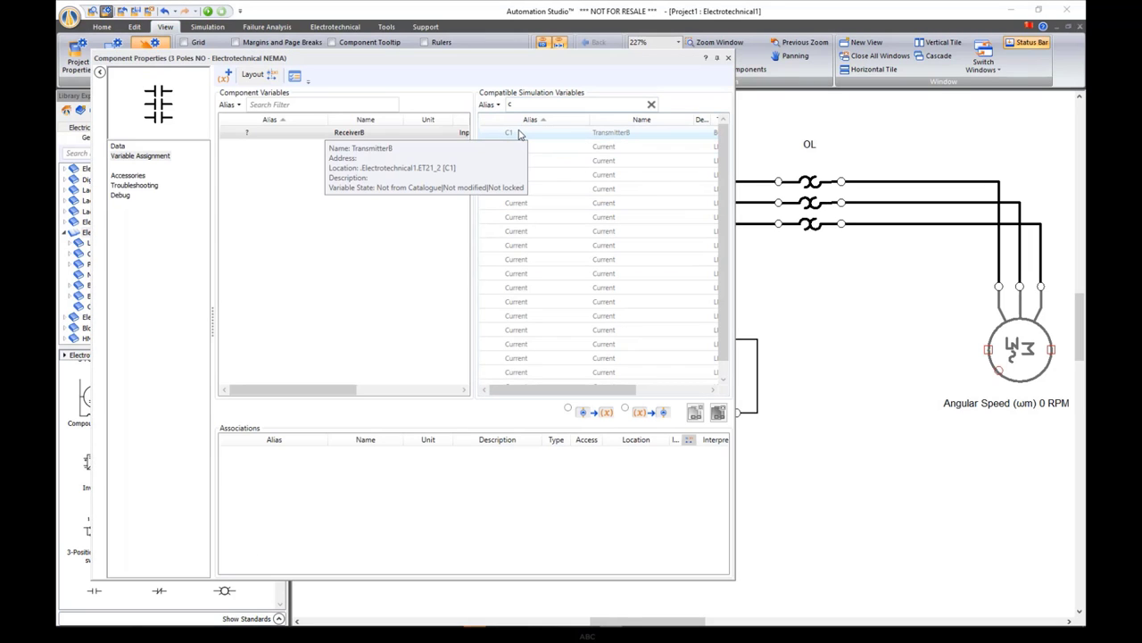
pyautogui.click(519, 132)
pyautogui.click(694, 411)
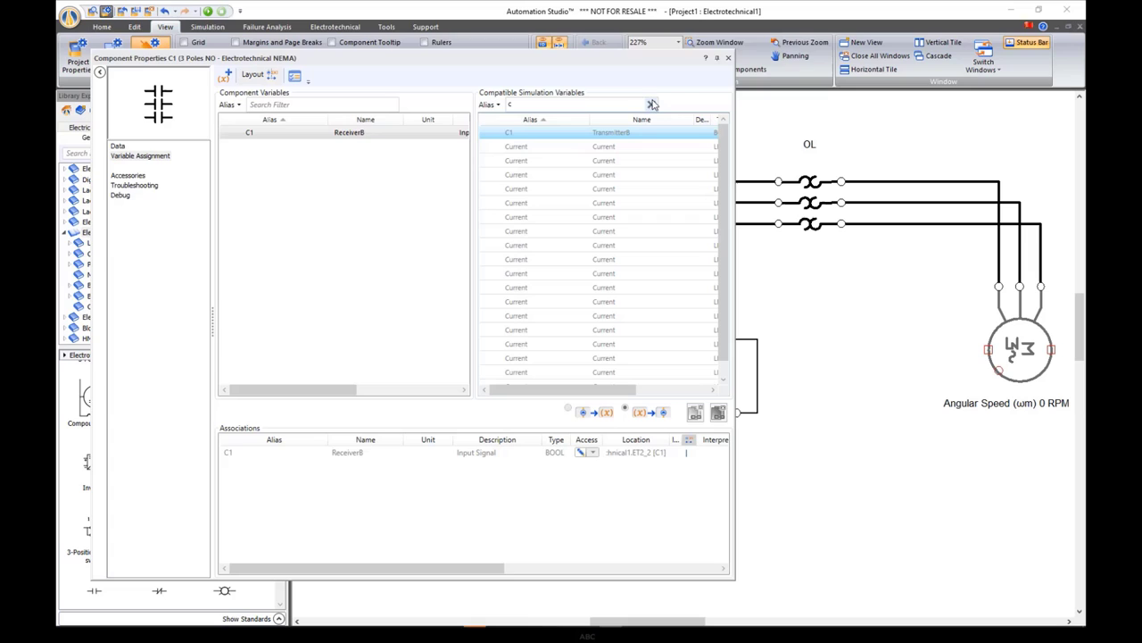
pyautogui.click(729, 57)
pyautogui.click(709, 283)
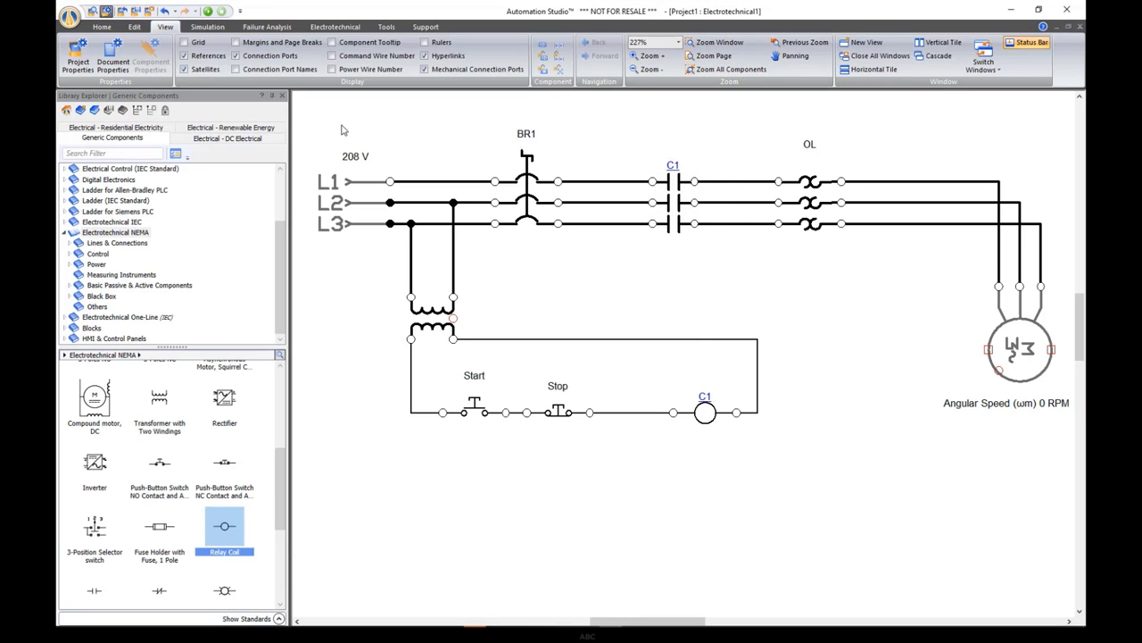
# Run the simulation, close breaker BR1 and operate the Start button to test the motor
pyautogui.click(207, 12)
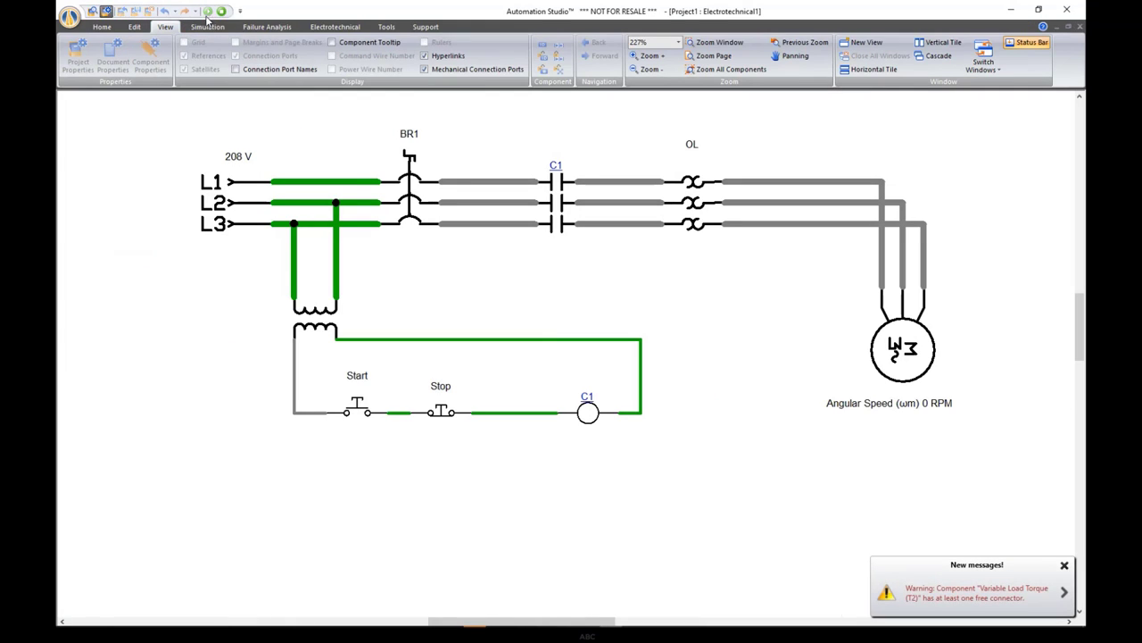
pyautogui.click(386, 181)
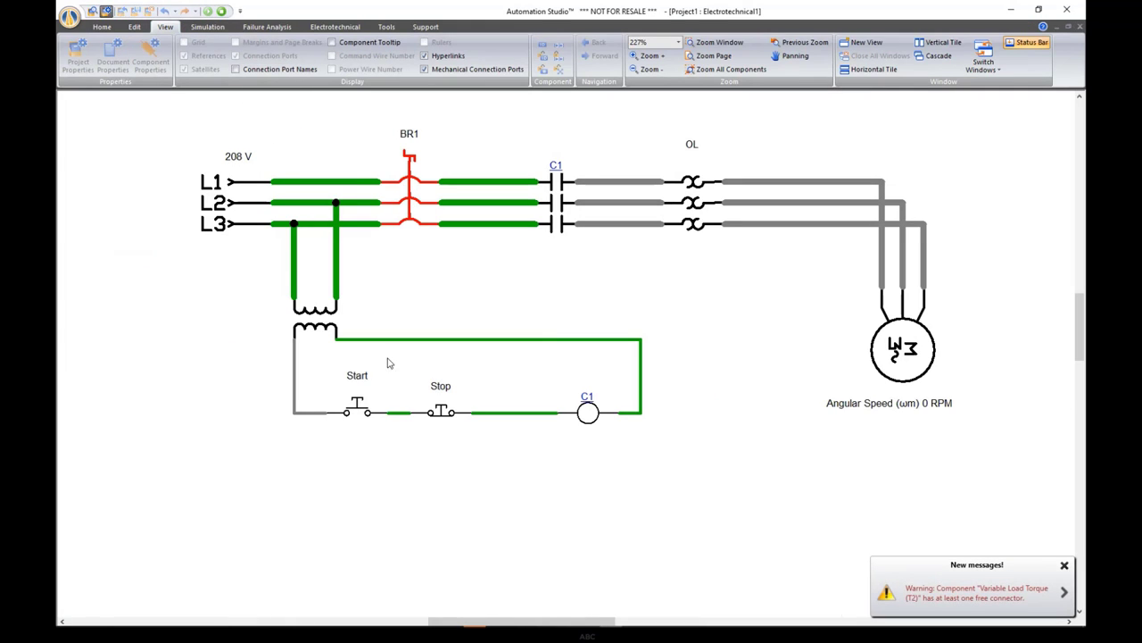
pyautogui.click(357, 412)
pyautogui.moveTo(357, 416); pyautogui.dragTo(357, 416)
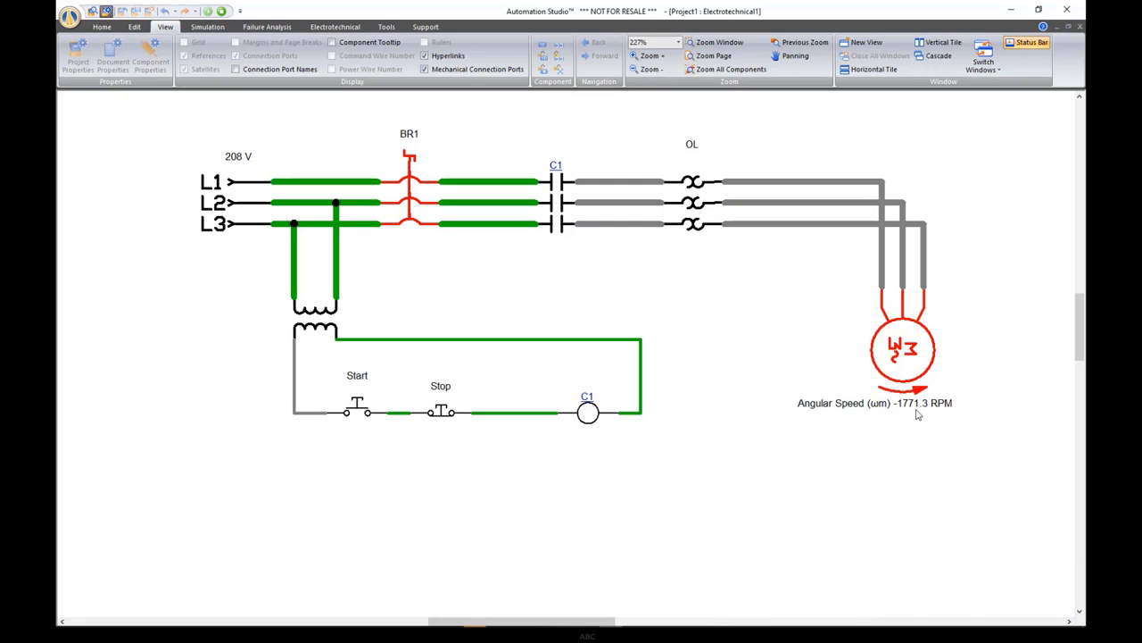
# Set the motor's constant load torque to 0.99 daN.m, operate Start again and stop the simulation
pyautogui.click(904, 350)
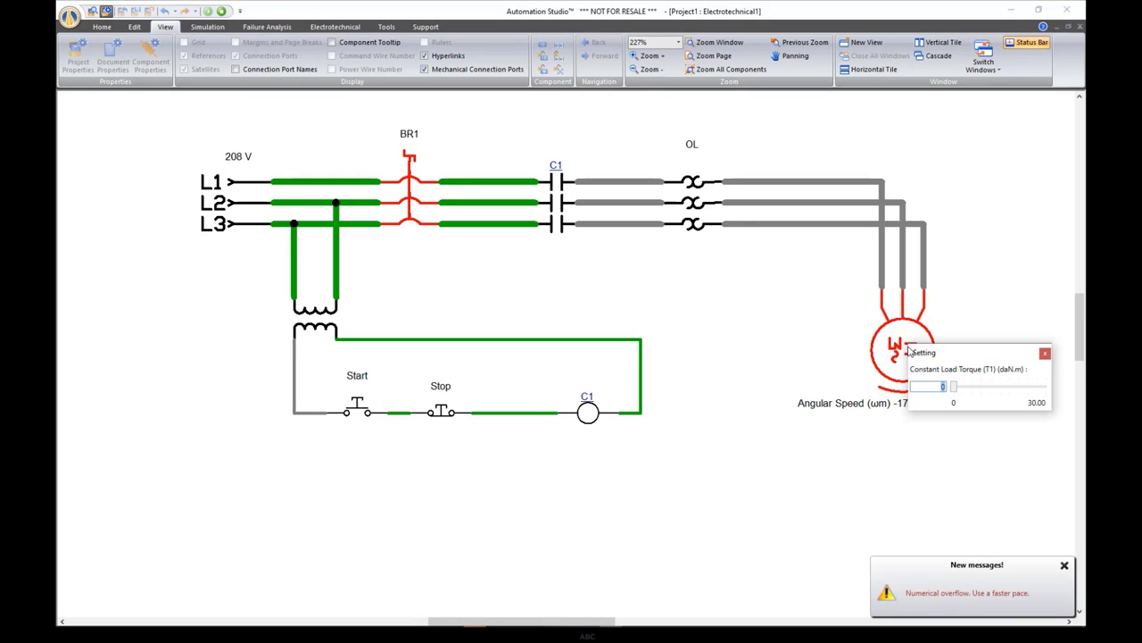
pyautogui.moveTo(938, 351); pyautogui.dragTo(891, 461)
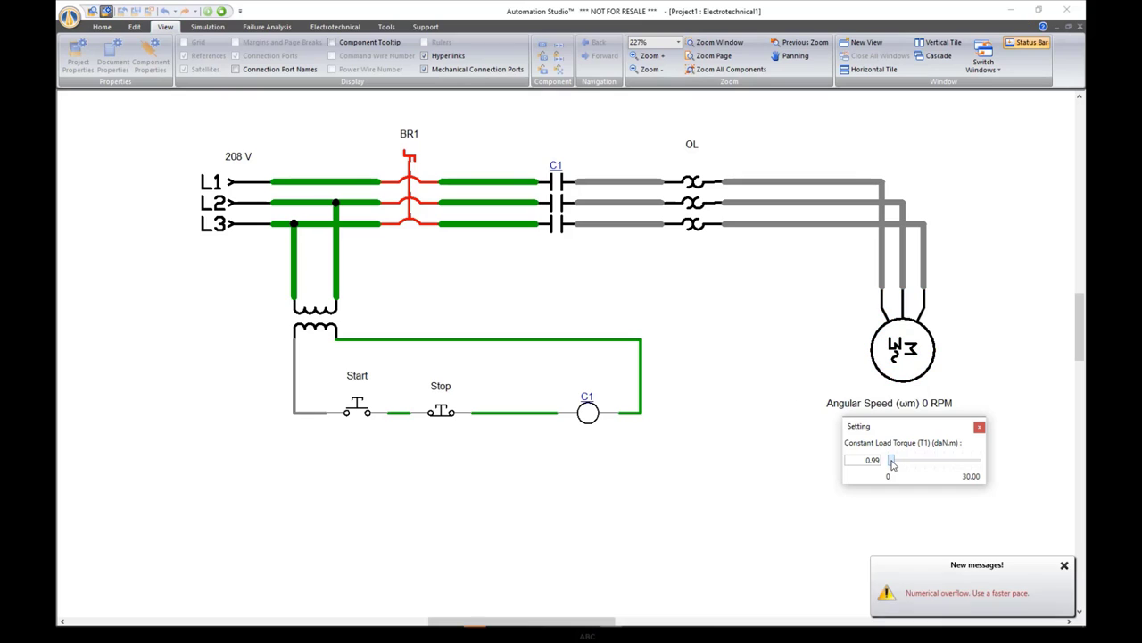
pyautogui.click(361, 412)
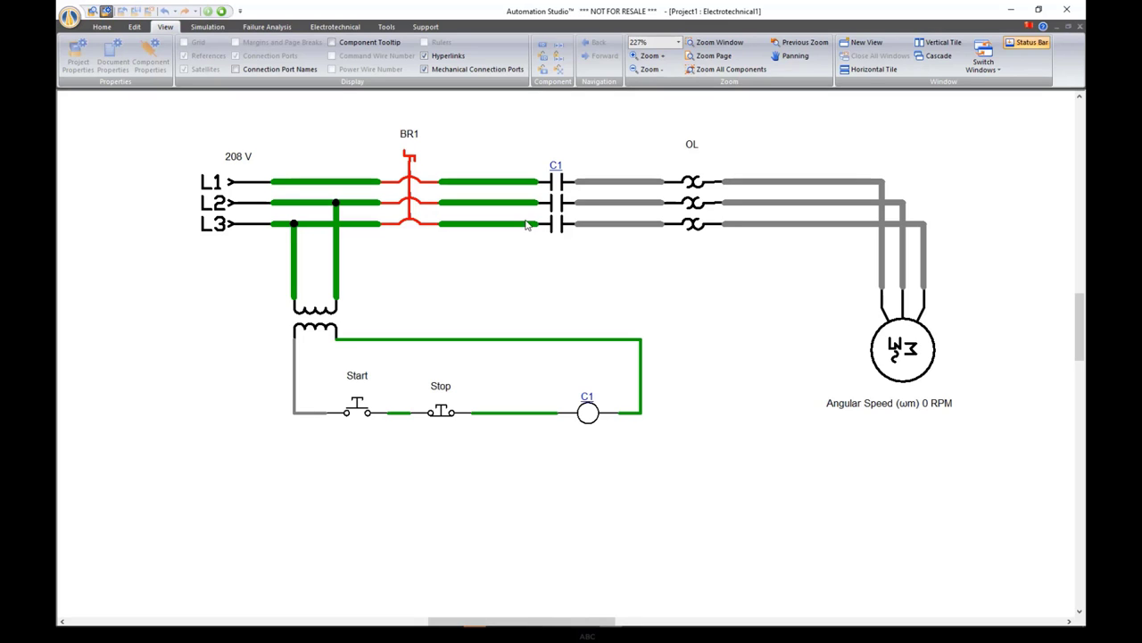
pyautogui.click(222, 12)
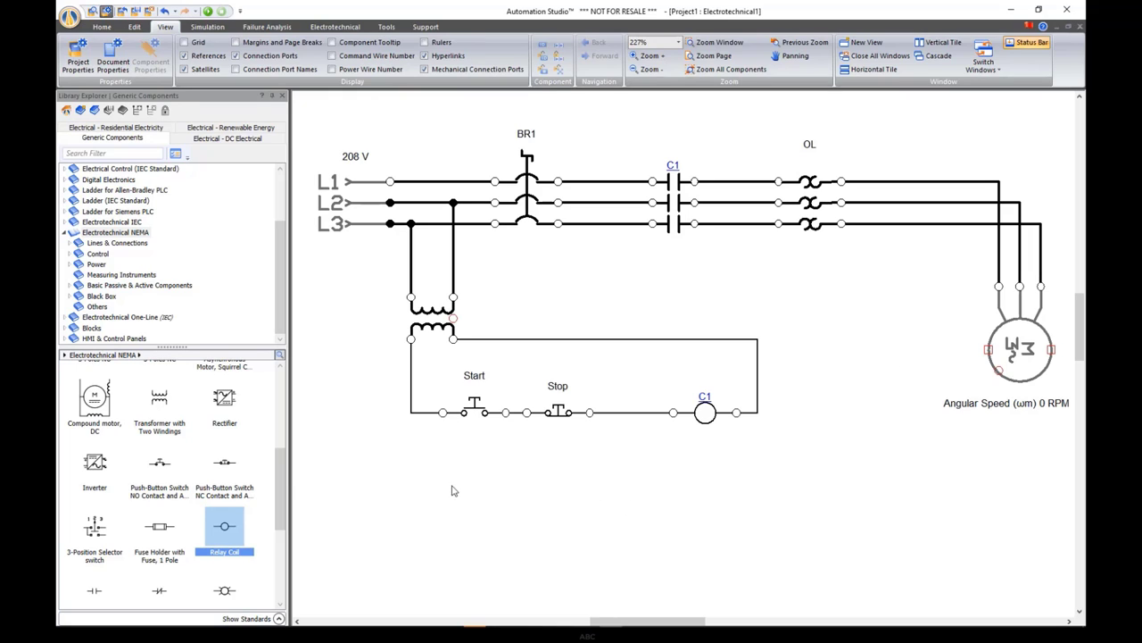
# Place a make contact linked to C1 below the Start button and wire it in parallel with Start
pyautogui.scroll(-3, 276, 476)
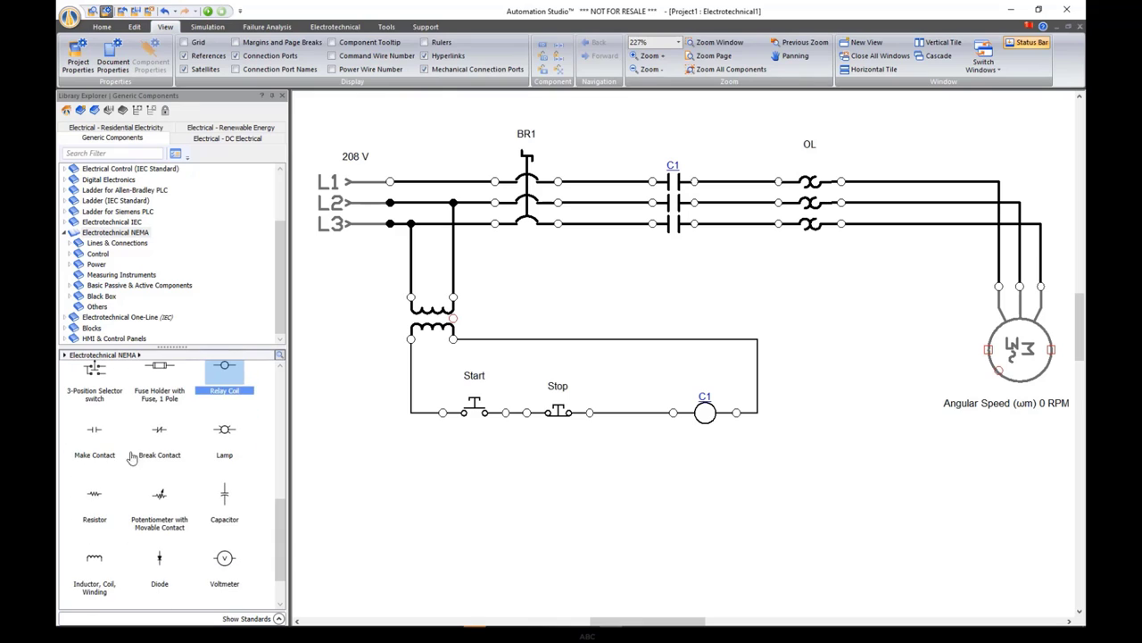
pyautogui.moveTo(97, 433); pyautogui.dragTo(486, 473)
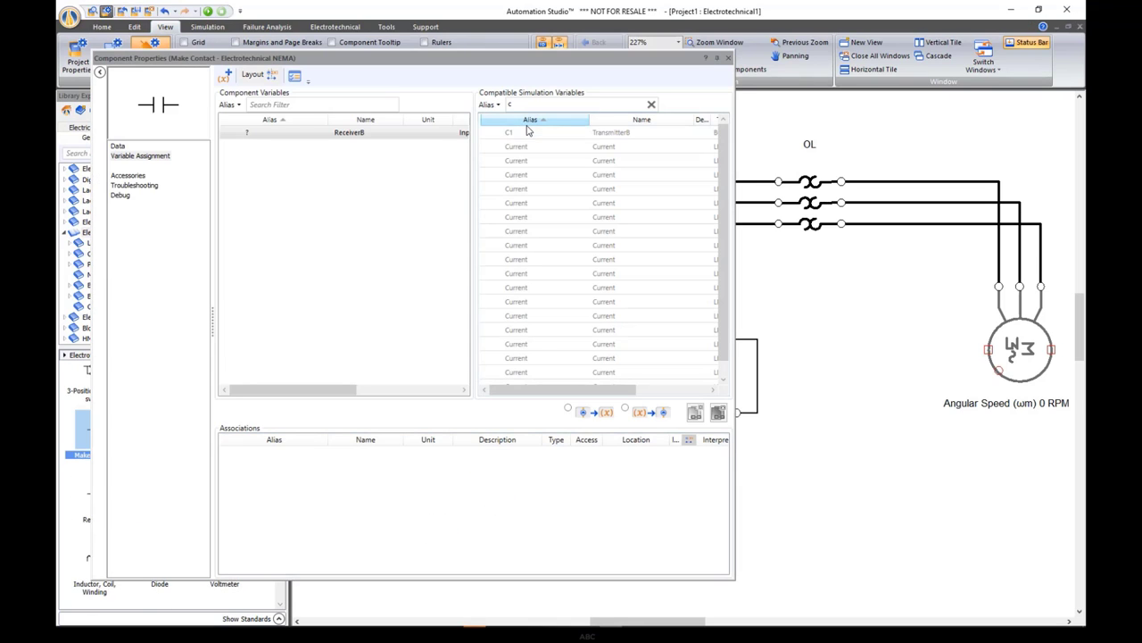
pyautogui.doubleClick(519, 131)
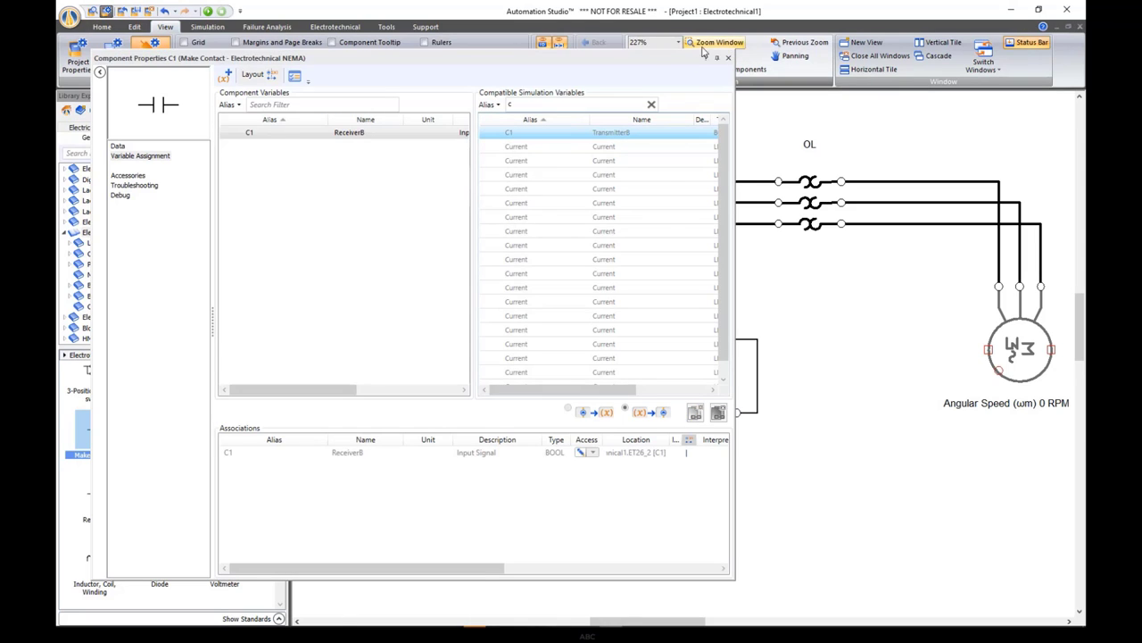
pyautogui.click(728, 57)
pyautogui.click(587, 489)
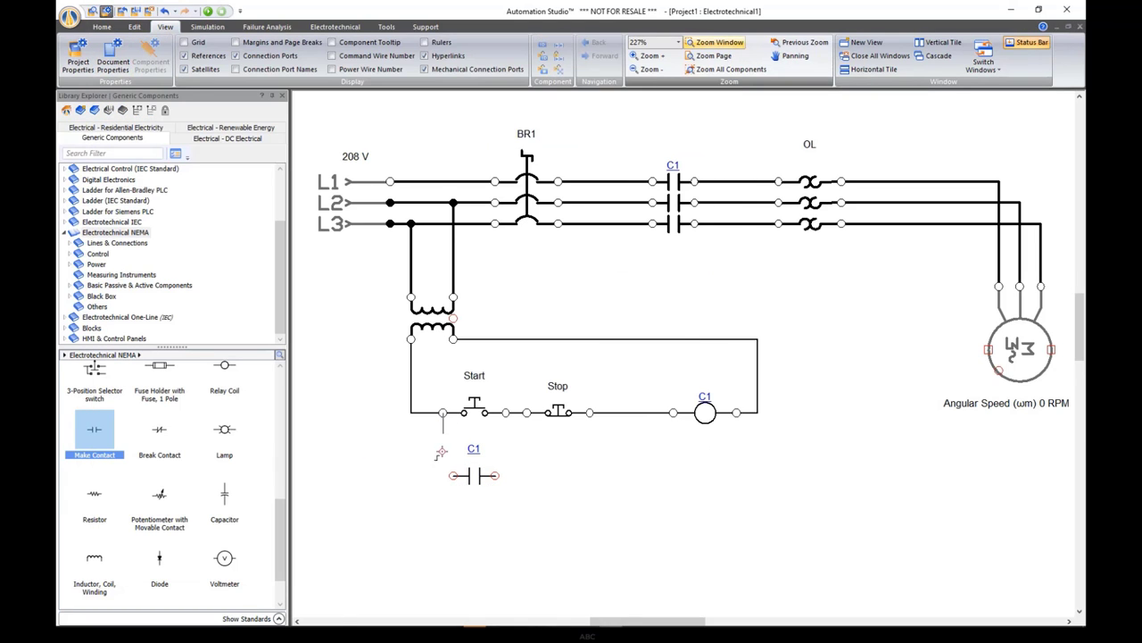
pyautogui.moveTo(443, 412); pyautogui.dragTo(453, 475)
pyautogui.moveTo(507, 410); pyautogui.dragTo(500, 476)
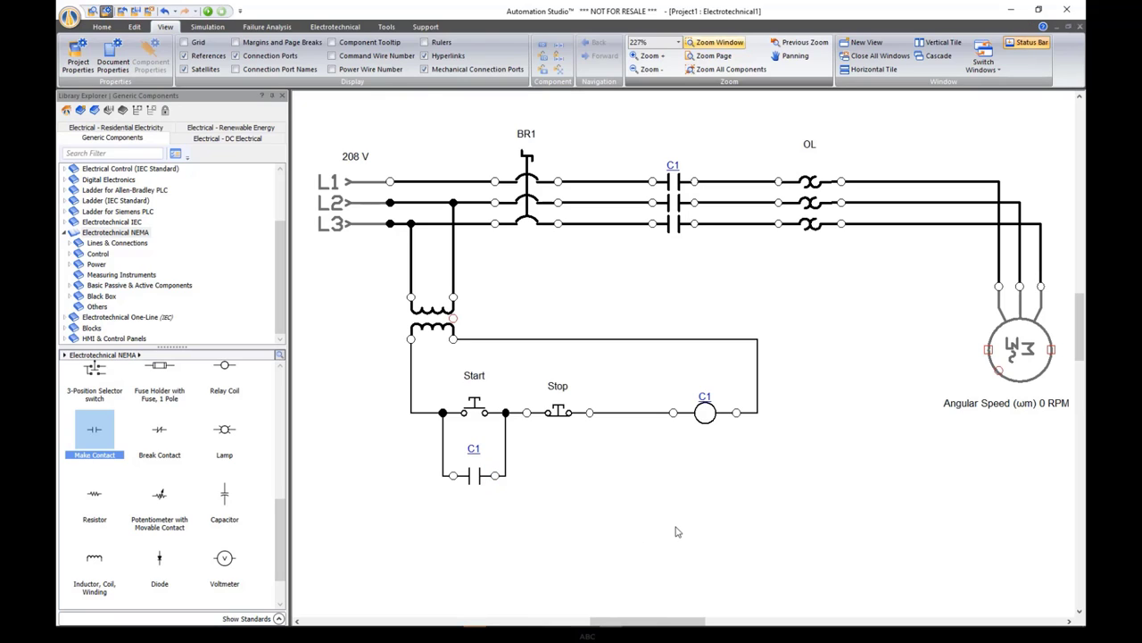
# Set the OL relay's thermal current setting to 12 A, display it on the schematic, and arrange the relay's labels above it
pyautogui.moveTo(810, 145); pyautogui.dragTo(808, 162)
pyautogui.click(854, 286)
pyautogui.doubleClick(809, 203)
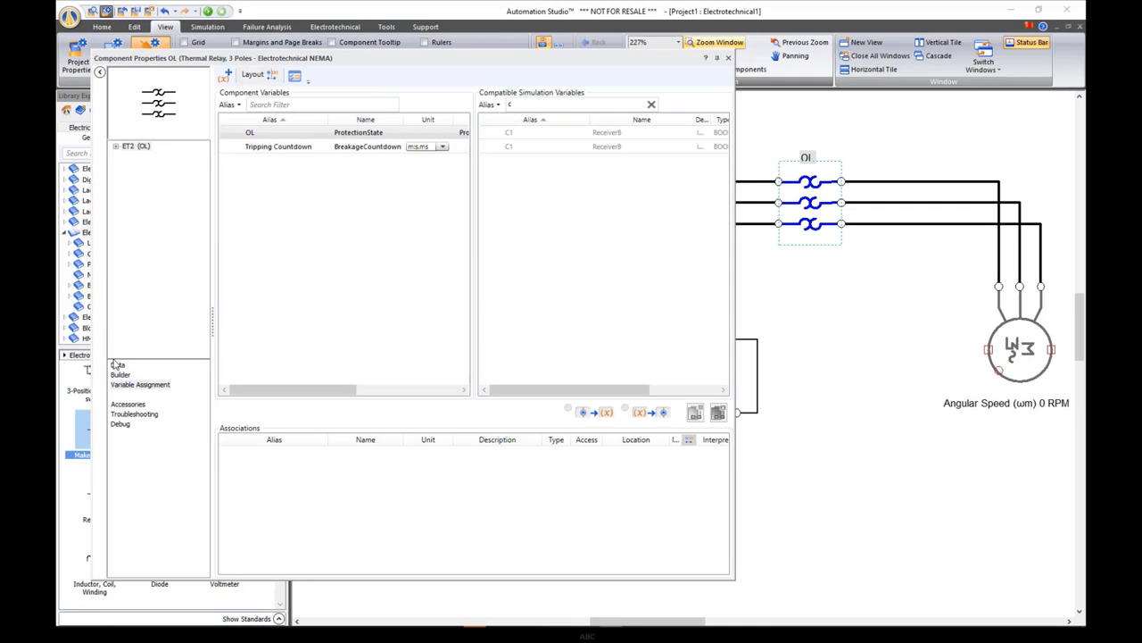
pyautogui.click(121, 375)
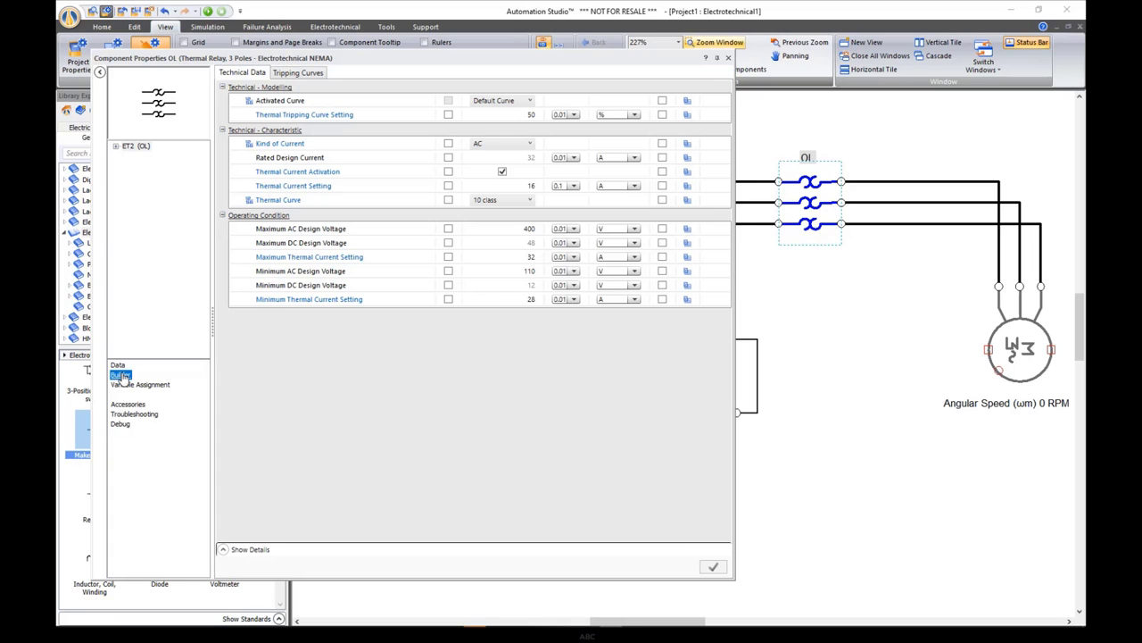
pyautogui.click(521, 185)
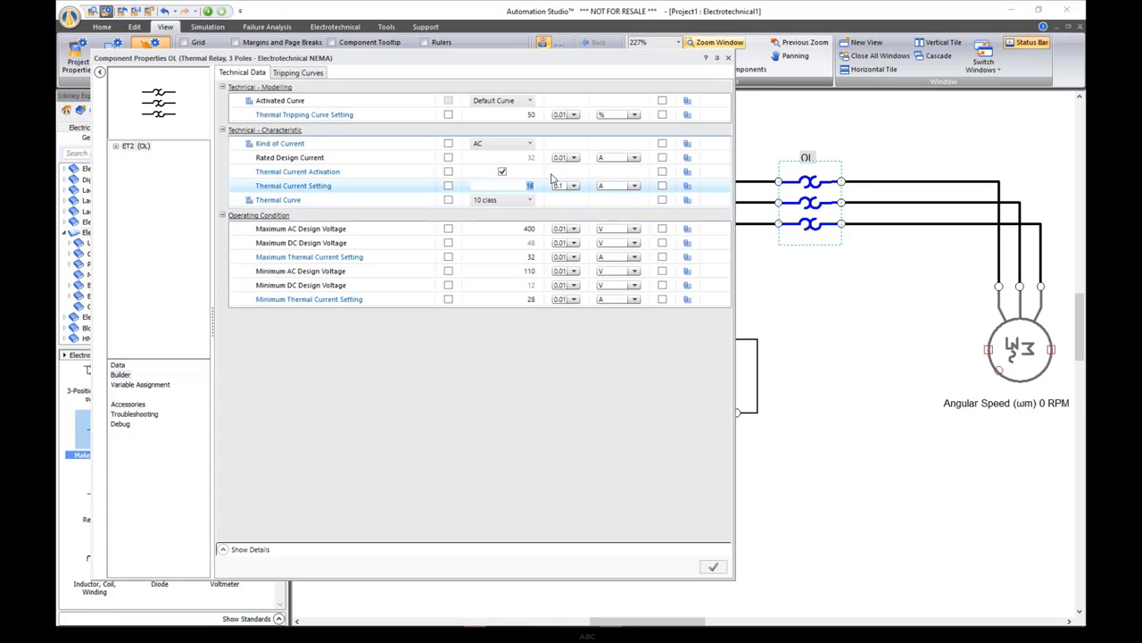
pyautogui.write('12')
pyautogui.press('Return')
pyautogui.click(449, 186)
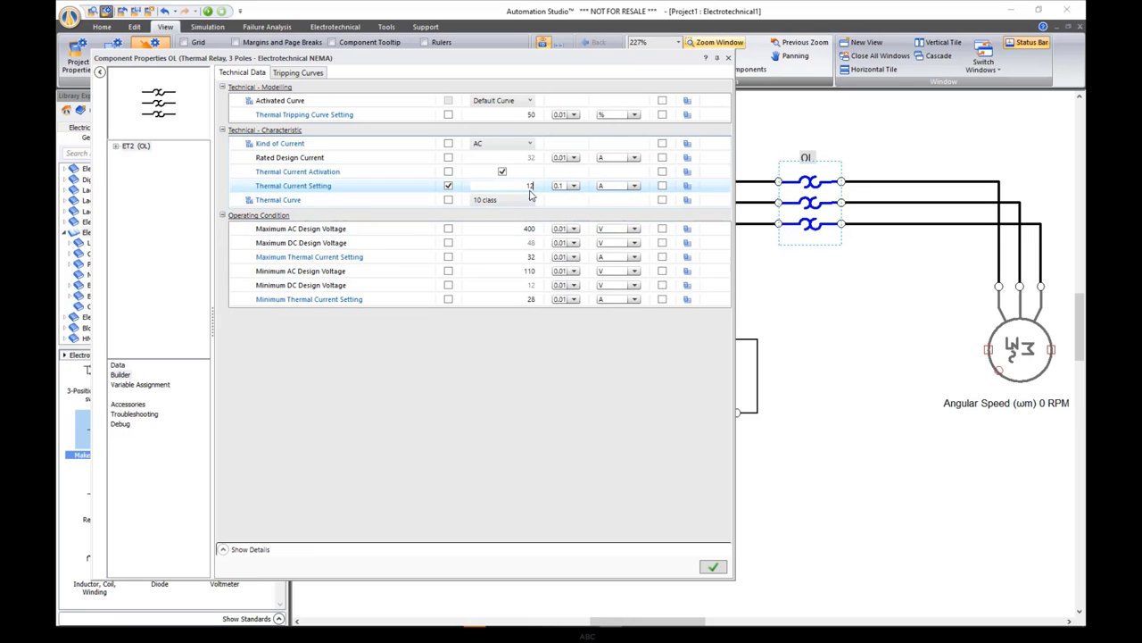
pyautogui.moveTo(529, 185)
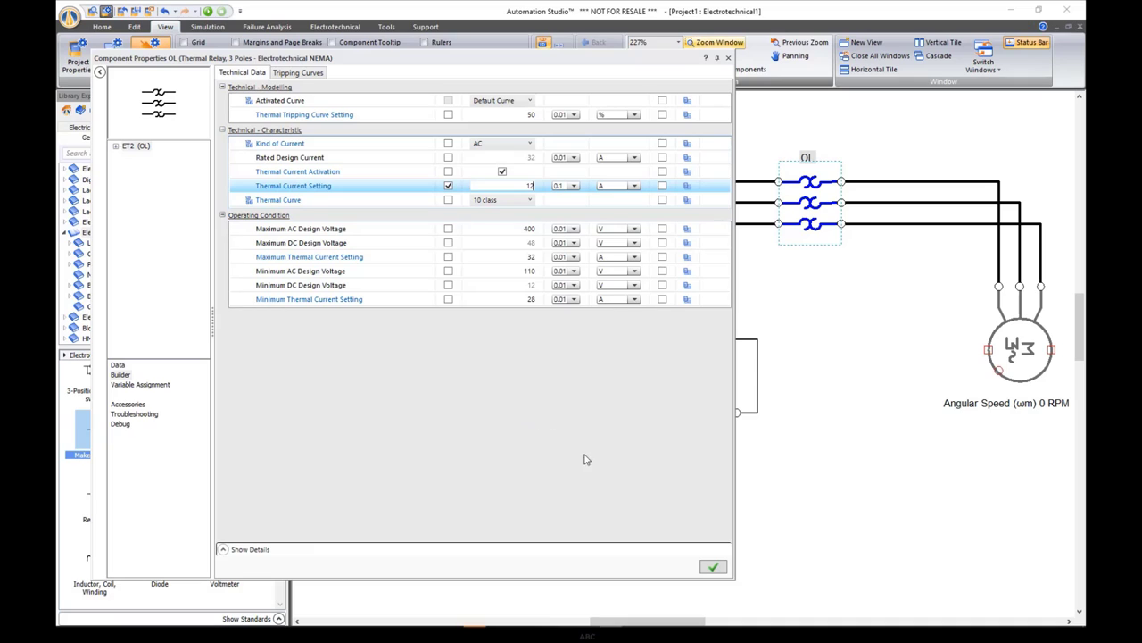
pyautogui.click(710, 568)
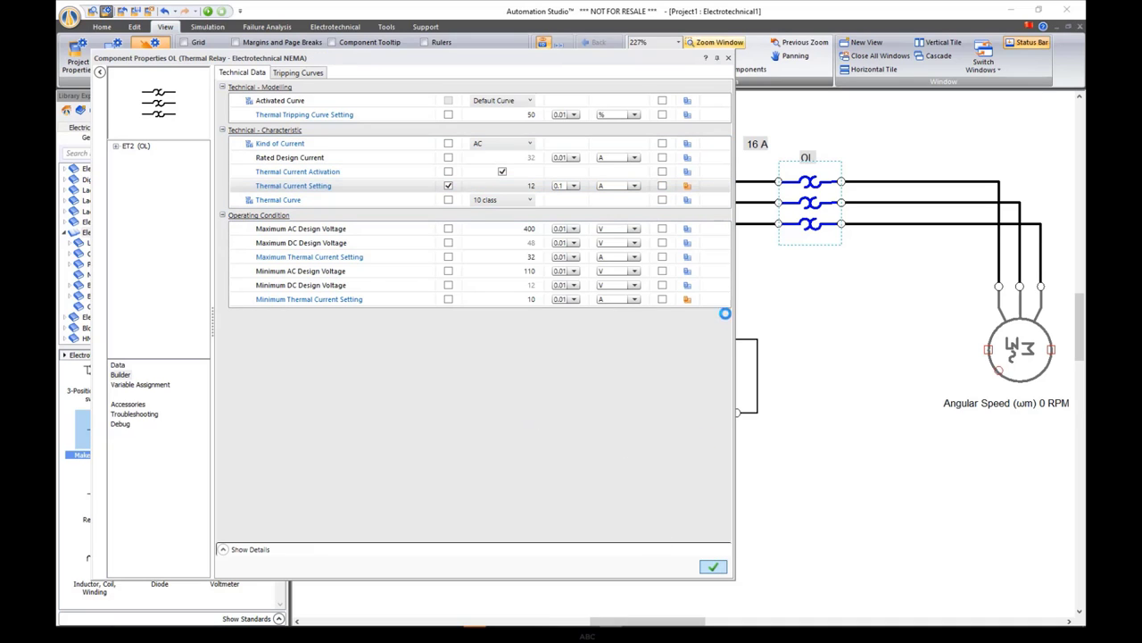
pyautogui.click(728, 59)
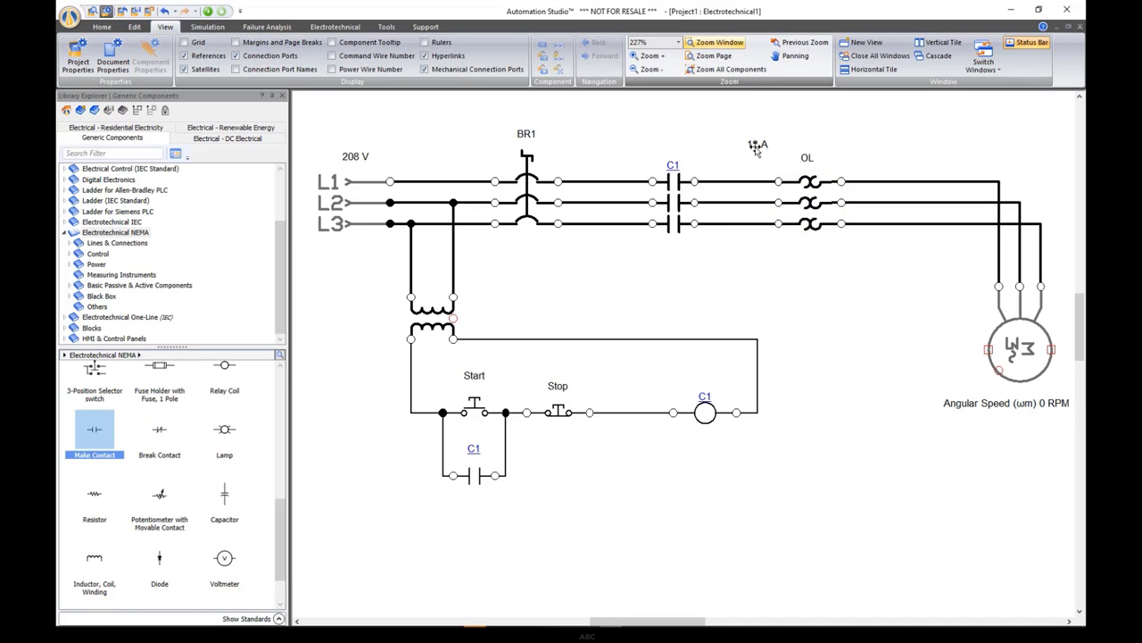
pyautogui.moveTo(807, 156); pyautogui.dragTo(806, 145)
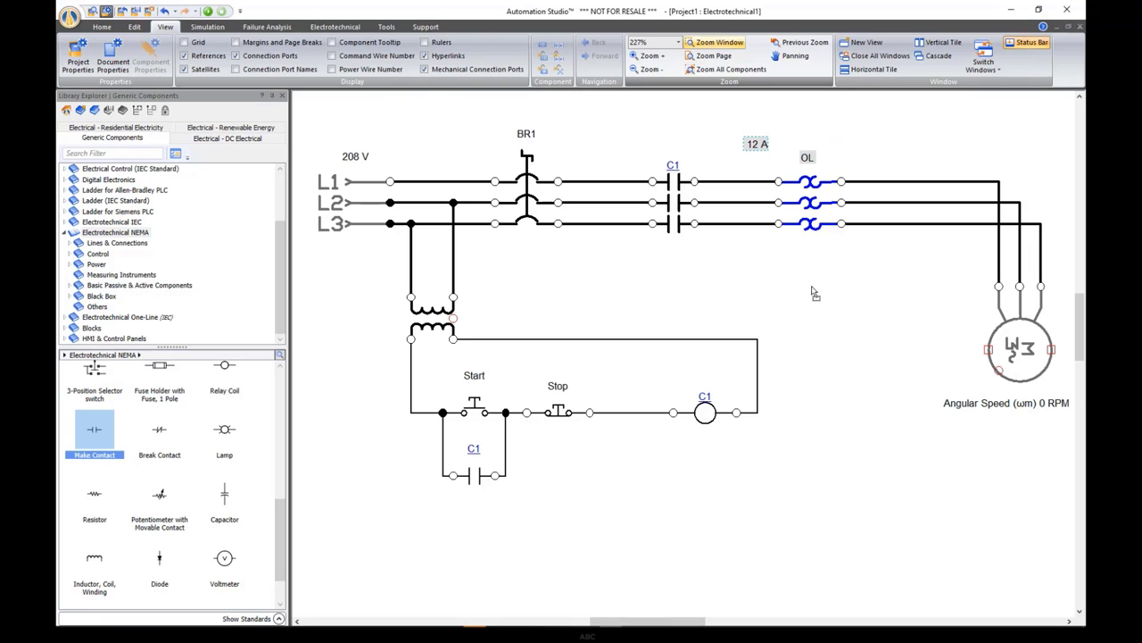
# Display the OL relay's tripping countdown on the schematic and position its label below the relay
pyautogui.doubleClick(812, 205)
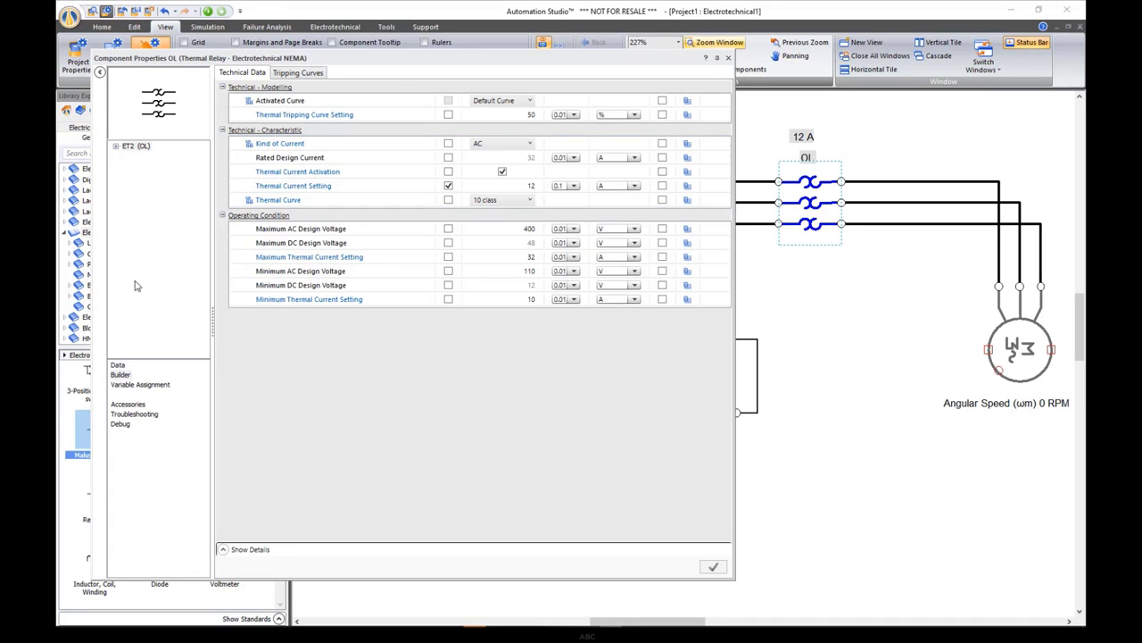
pyautogui.click(117, 365)
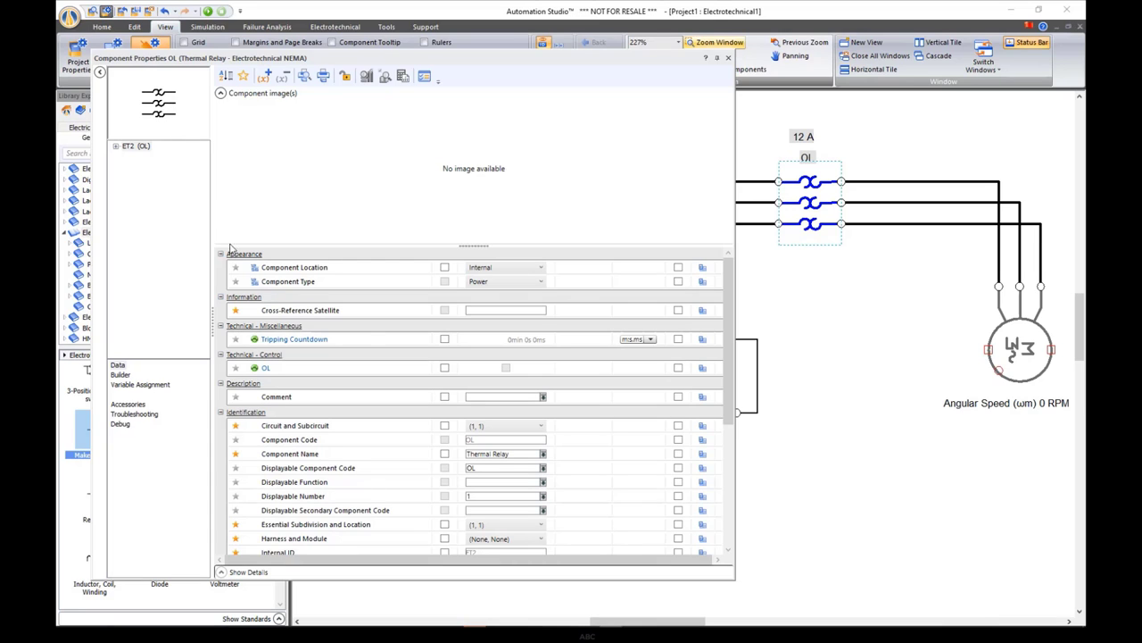
pyautogui.click(445, 340)
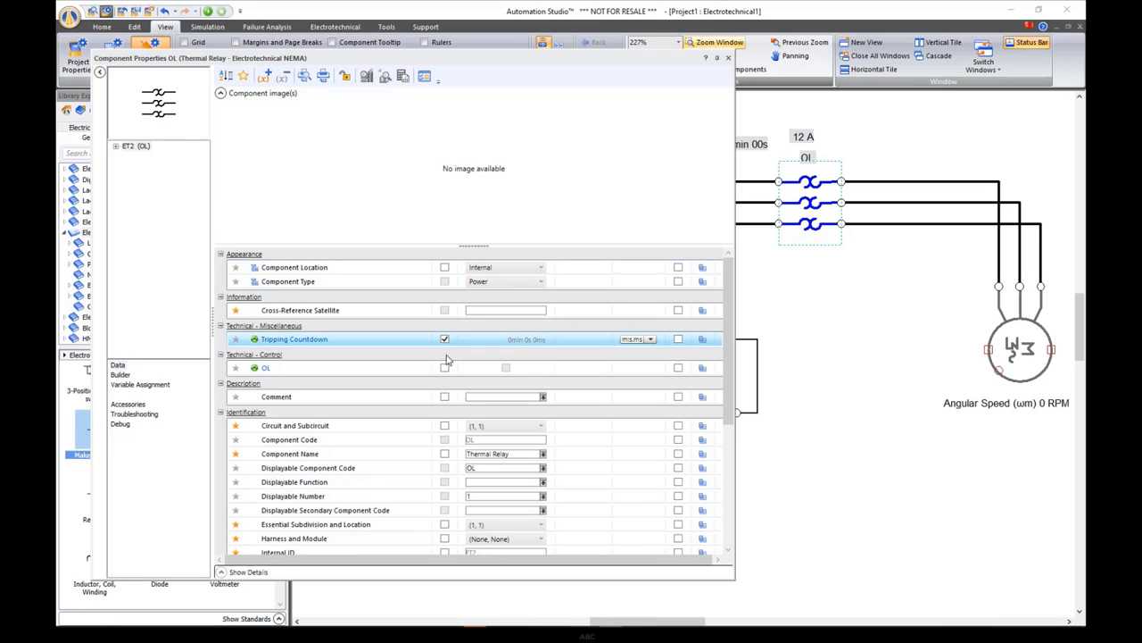
pyautogui.click(728, 57)
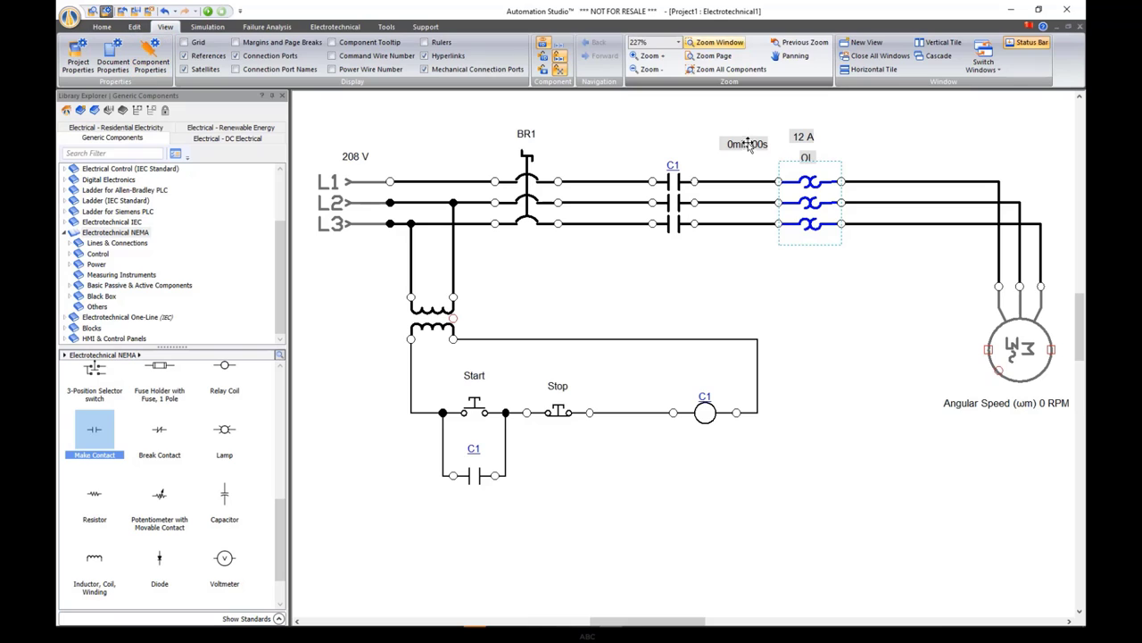
pyautogui.moveTo(748, 144); pyautogui.dragTo(820, 258)
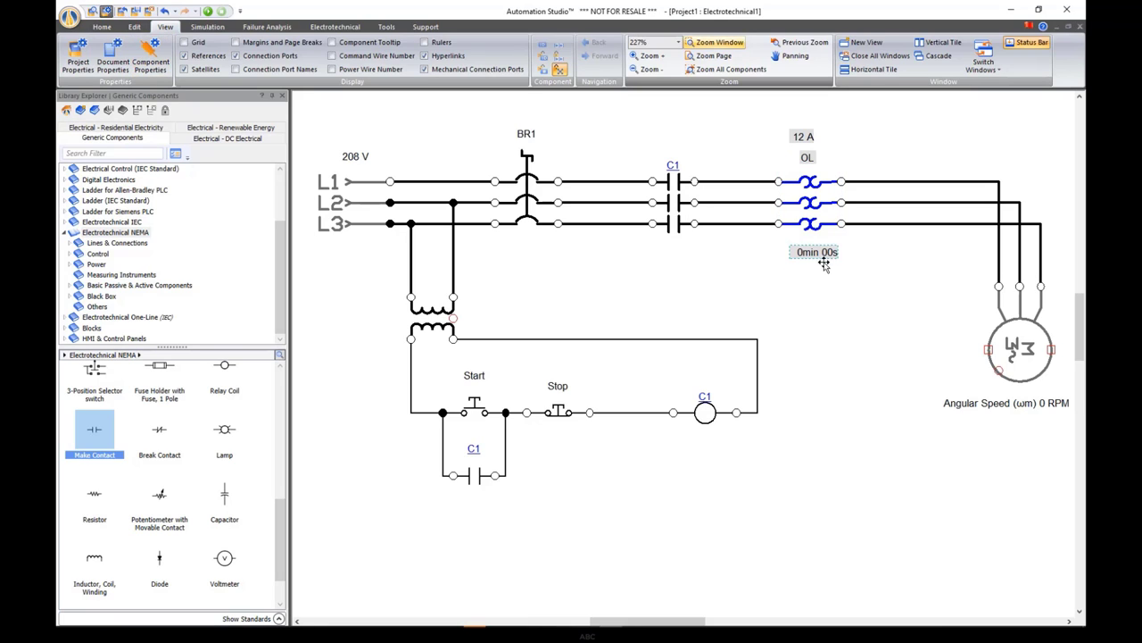
# Change the text colour of the OL relay's tripping countdown label to light blue
pyautogui.click(136, 28)
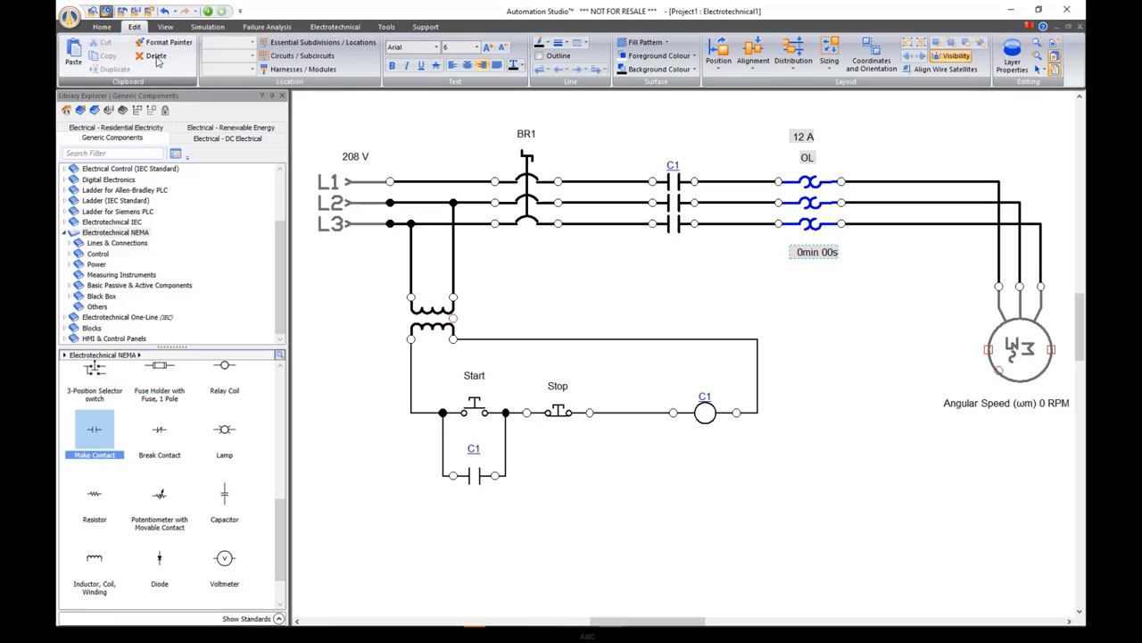
pyautogui.click(520, 65)
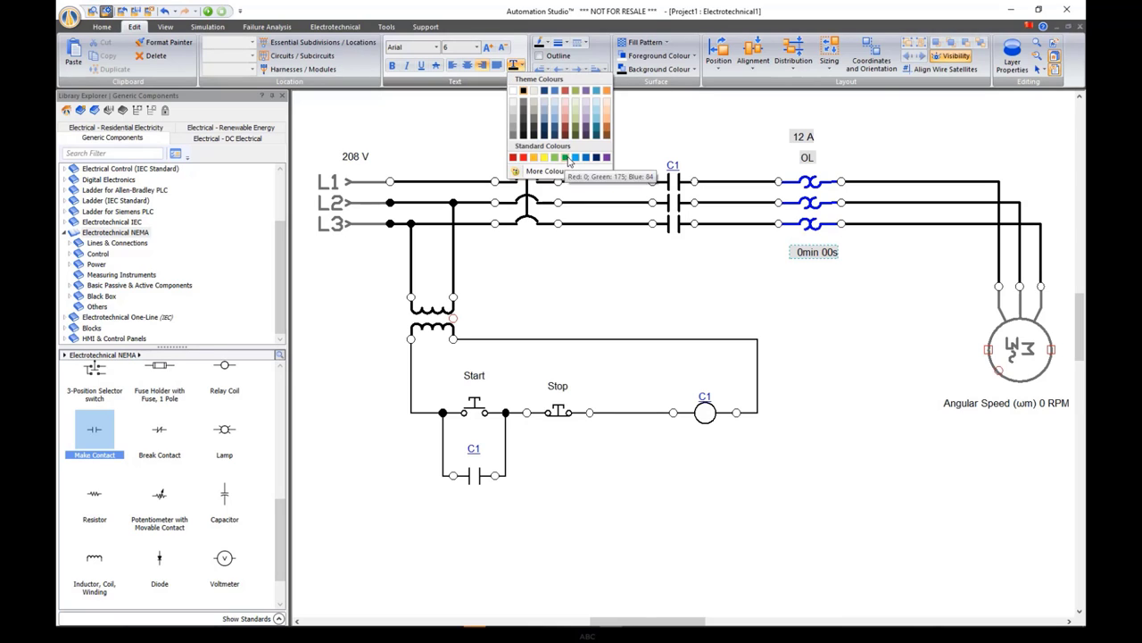
pyautogui.click(576, 157)
pyautogui.click(818, 296)
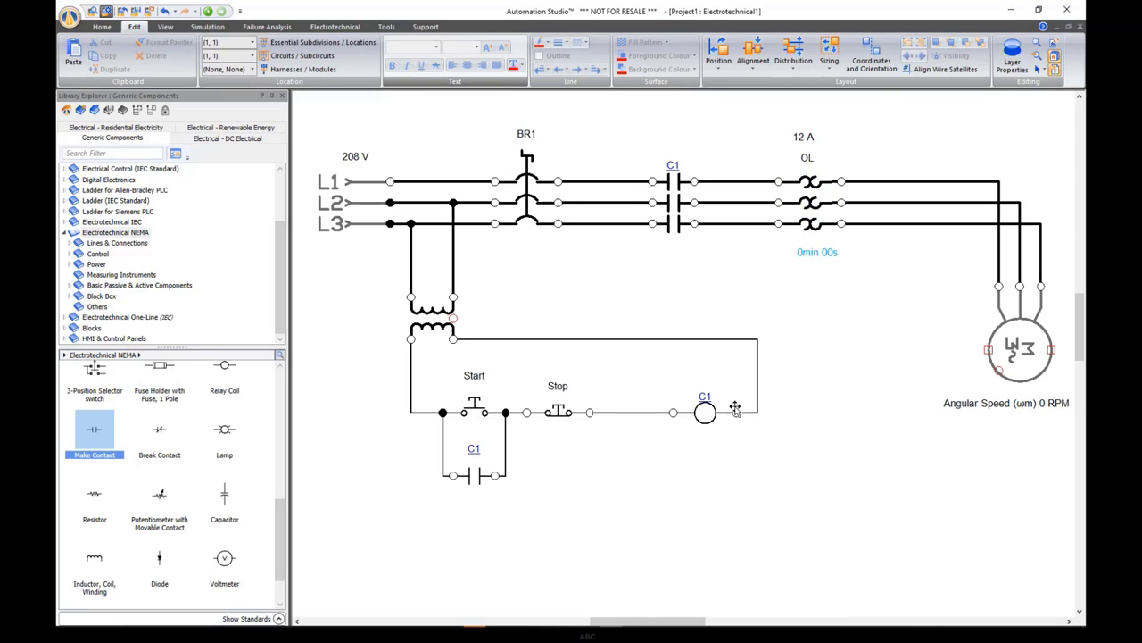
# Move the vertical return wire away from coil C1 to make room in the control circuit
pyautogui.click(757, 382)
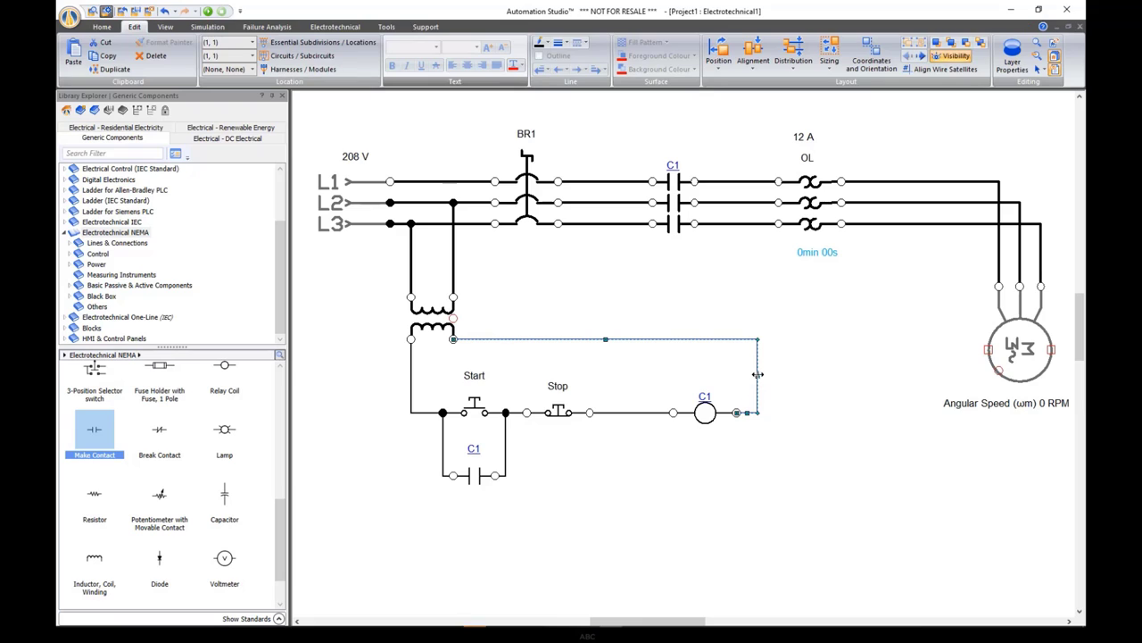
pyautogui.moveTo(756, 382); pyautogui.dragTo(806, 434)
pyautogui.click(809, 476)
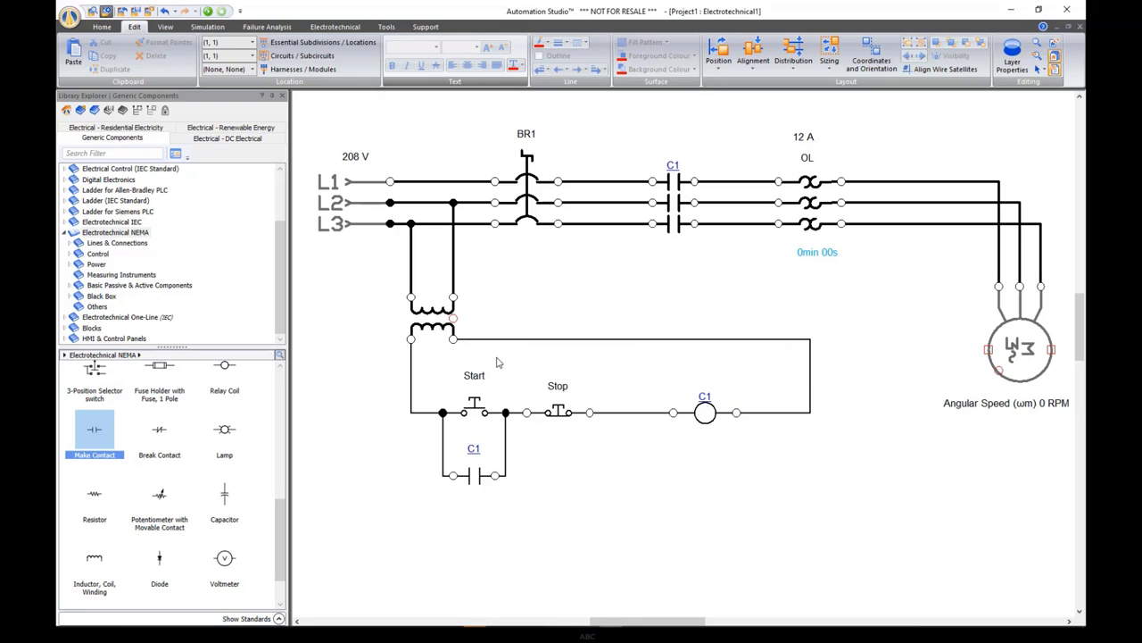
# Insert an NC thermal overload relay contact from the NEMA relay contacts between coil C1 and the return wire
pyautogui.click(70, 256)
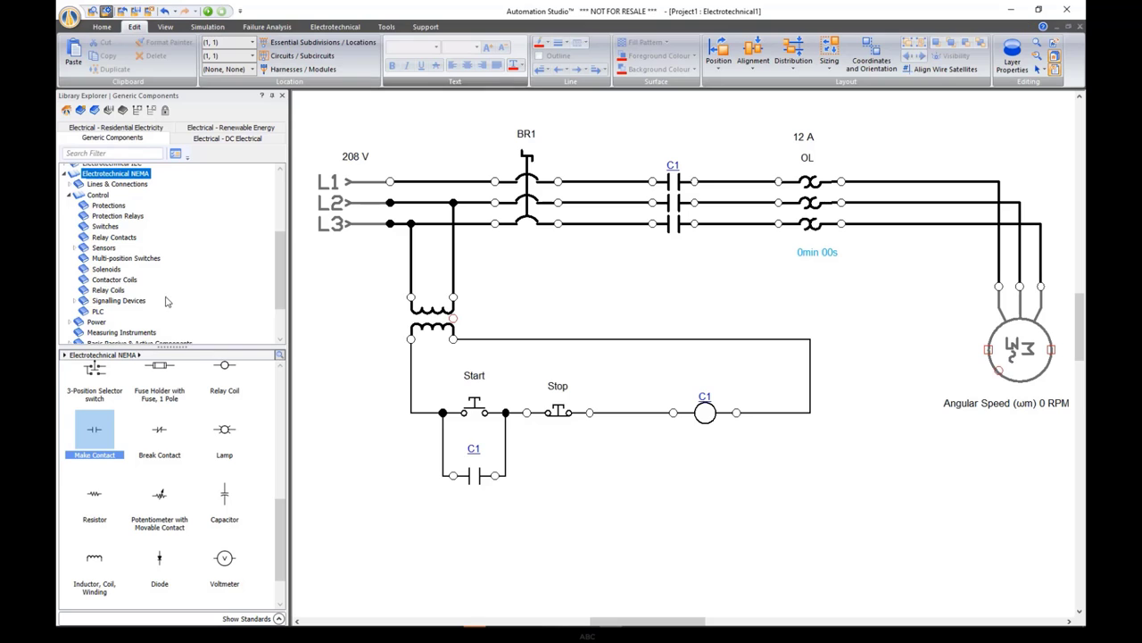
pyautogui.click(113, 238)
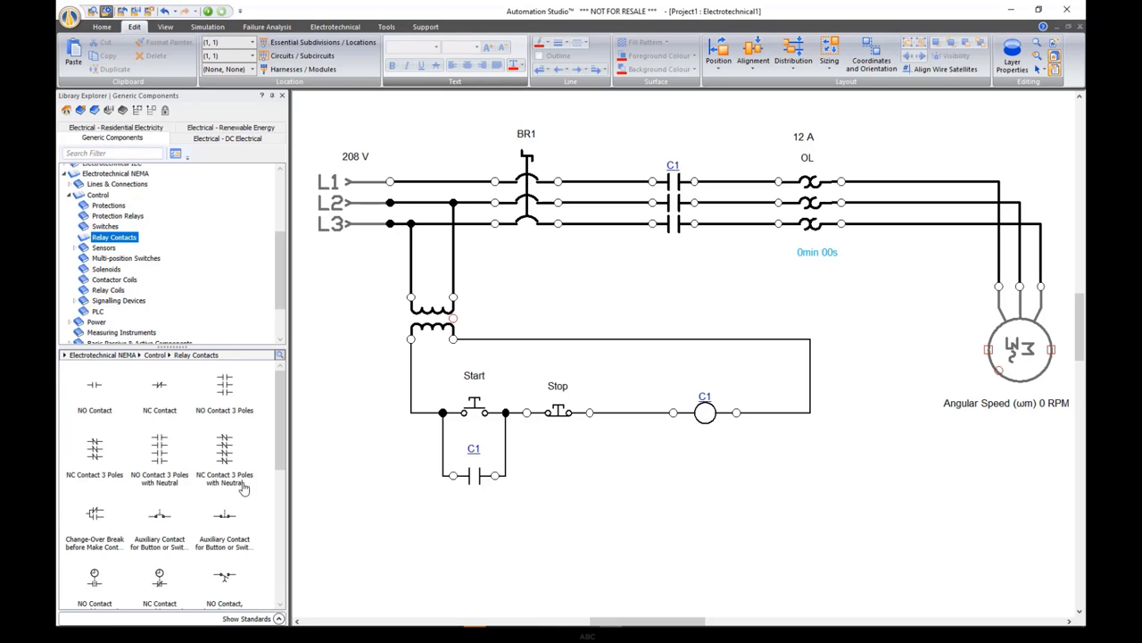
pyautogui.scroll(-5, 243, 488)
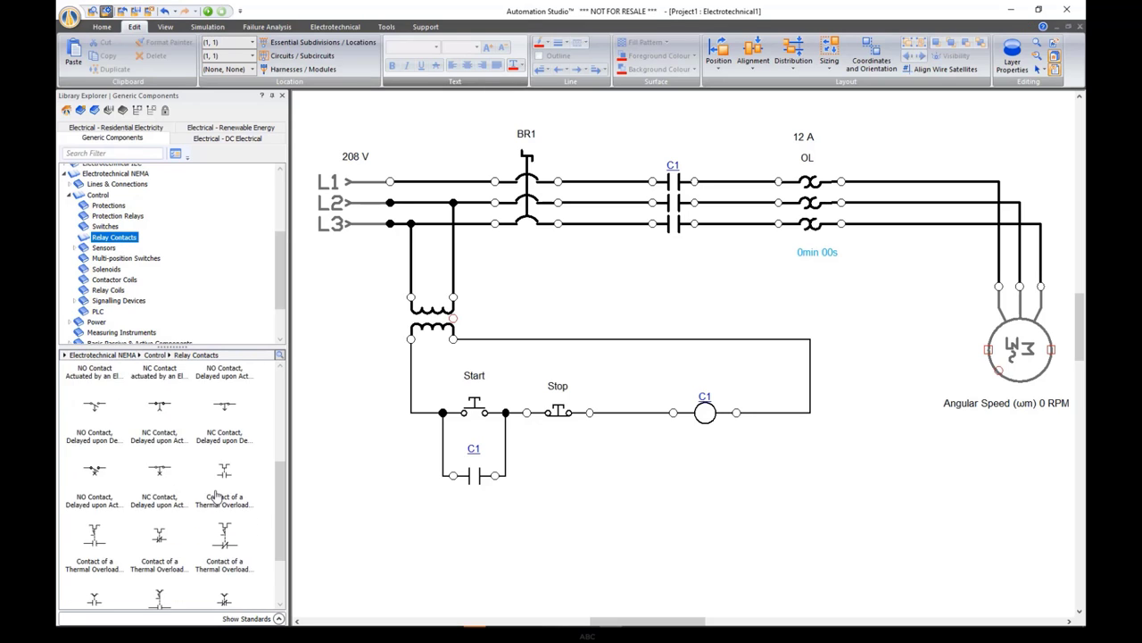
pyautogui.scroll(-2, 215, 496)
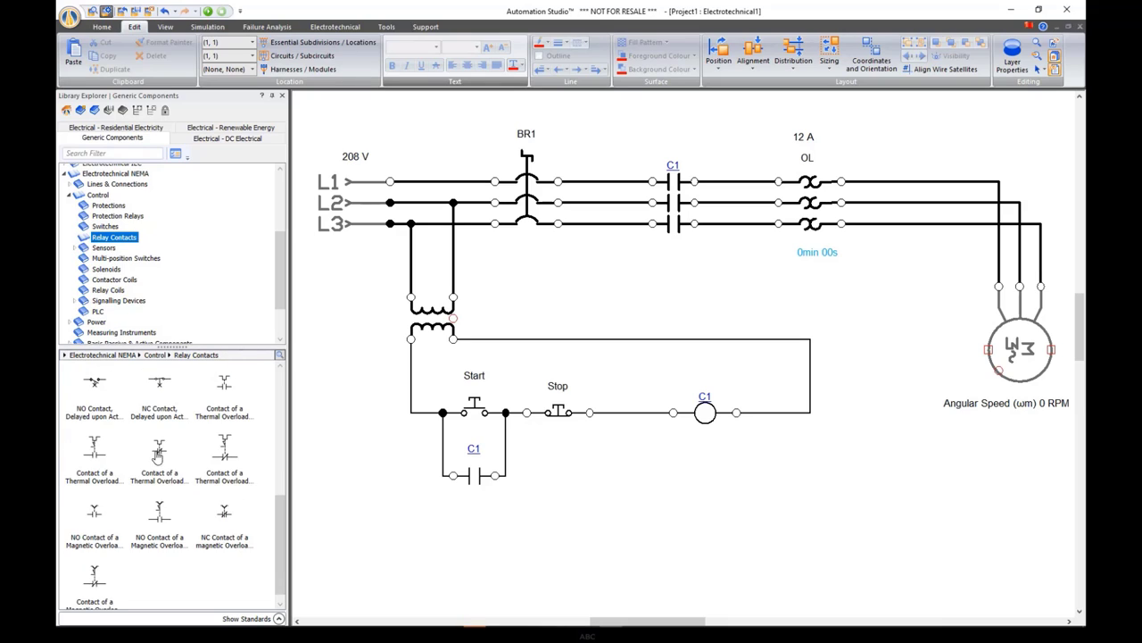
pyautogui.moveTo(159, 445); pyautogui.dragTo(785, 397)
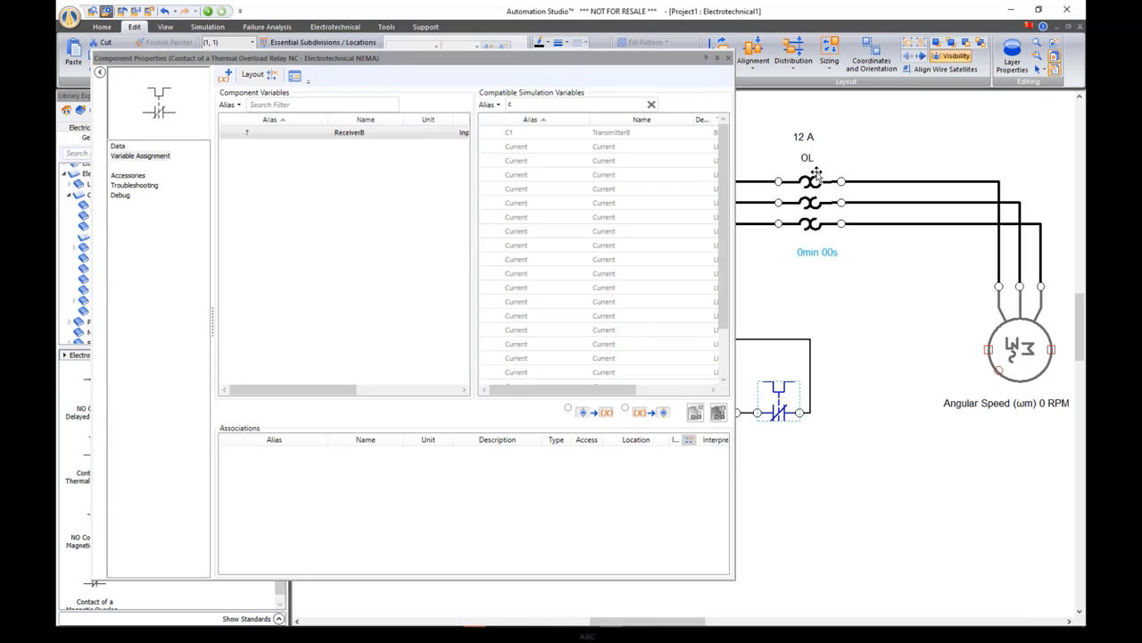
# Link the overload contact's input variable to the OL relay's protection state
pyautogui.press('BackSpace')
pyautogui.write('o')
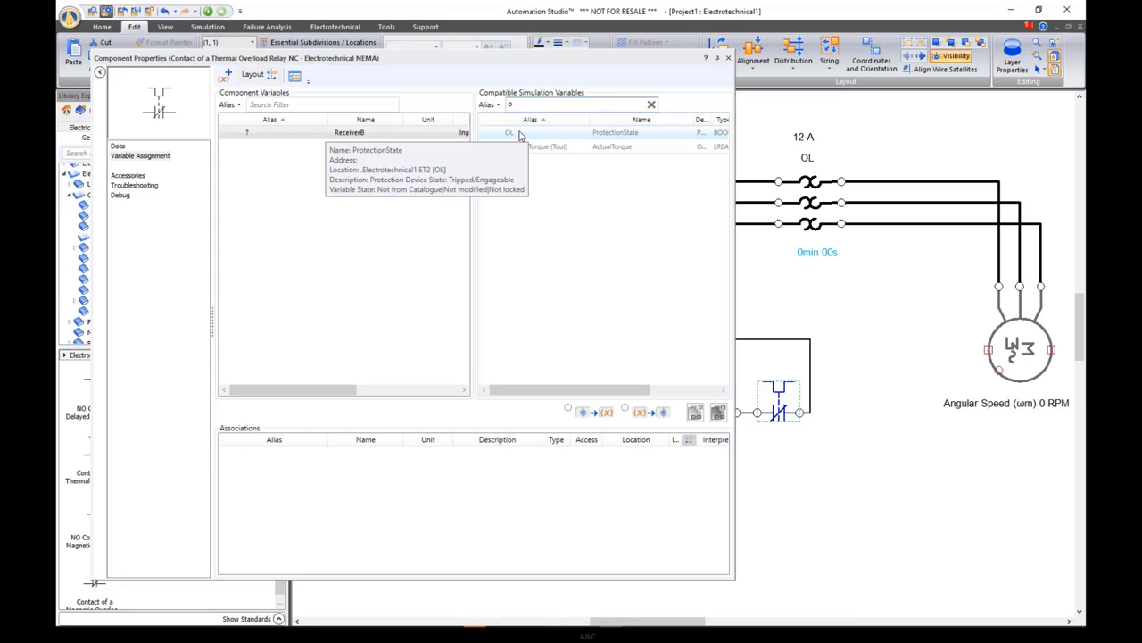
pyautogui.doubleClick(520, 134)
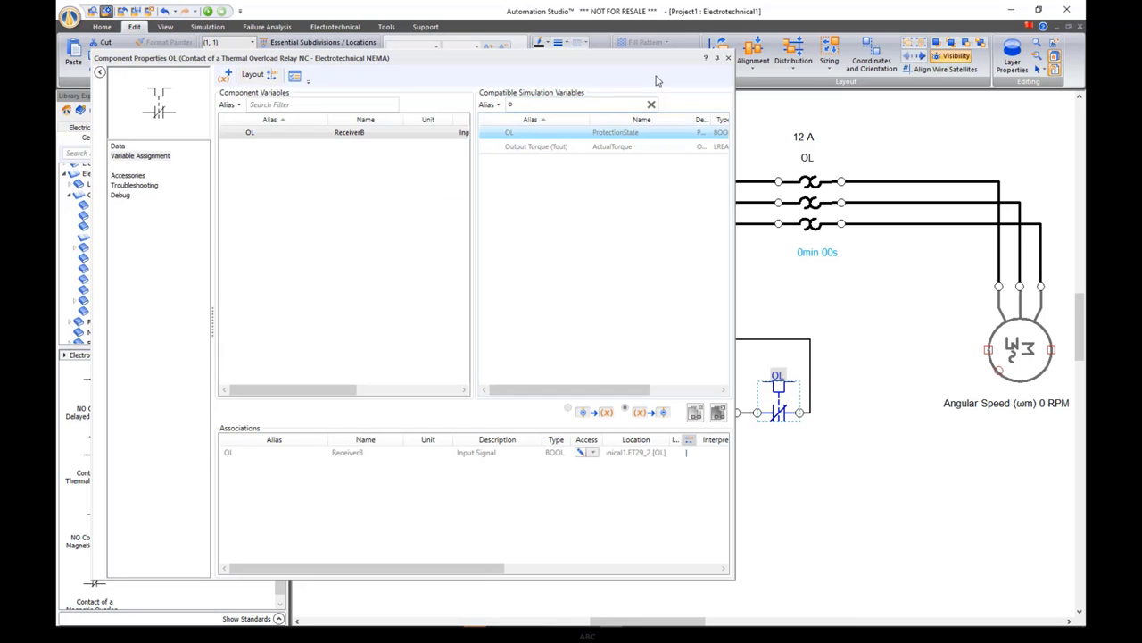
pyautogui.click(728, 58)
pyautogui.click(760, 484)
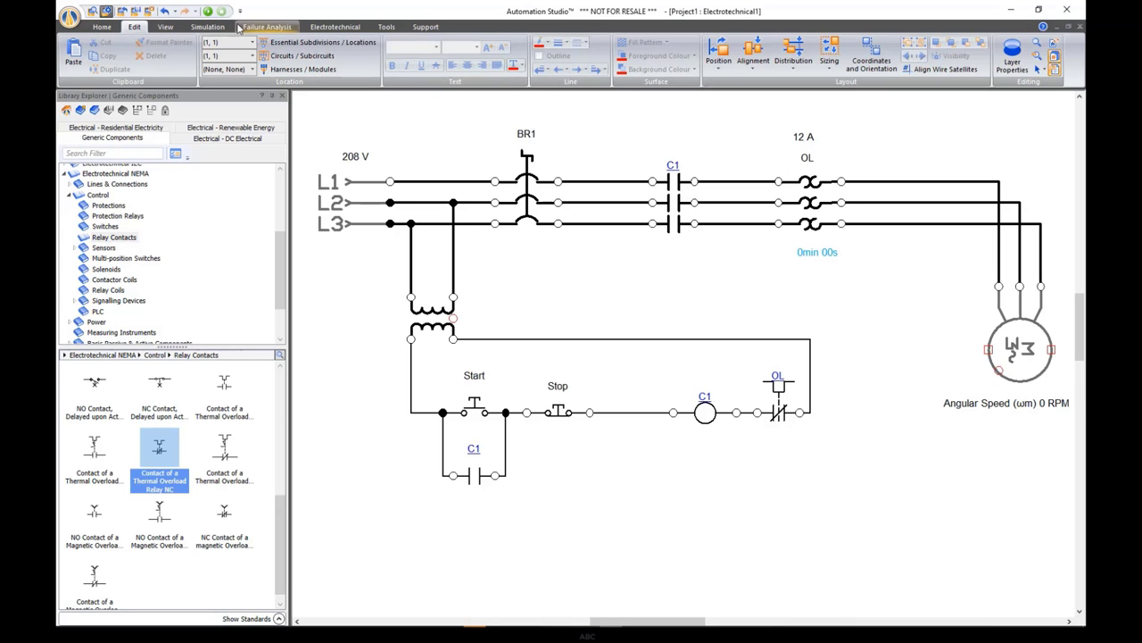
# Start the simulation, close circuit breaker BR1 and actuate Start to run the motor
pyautogui.click(210, 10)
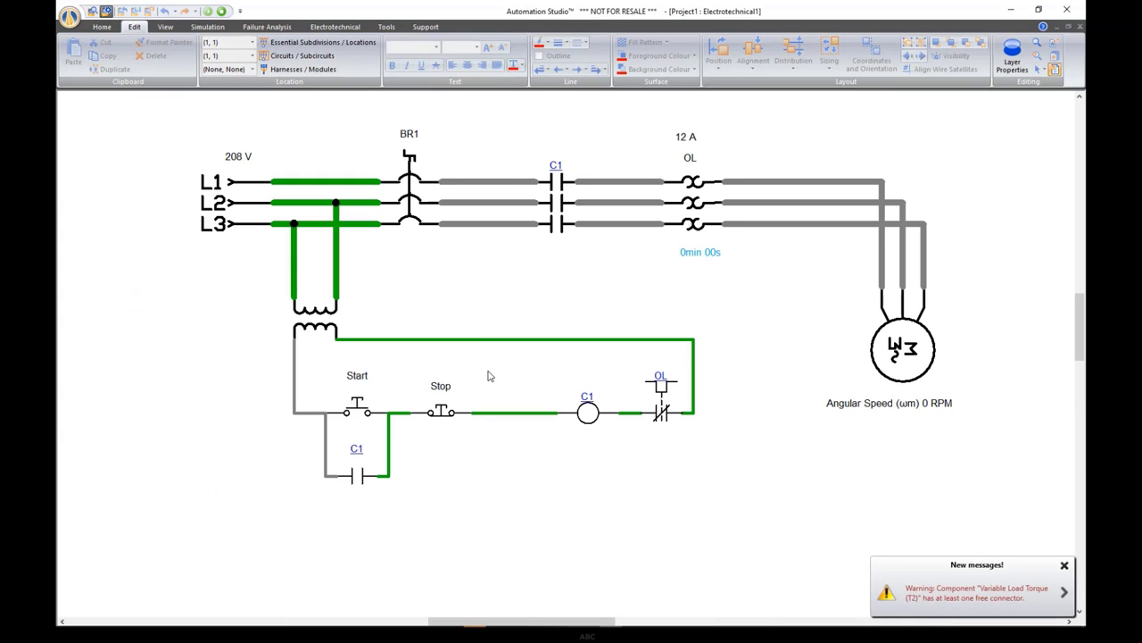
pyautogui.click(420, 196)
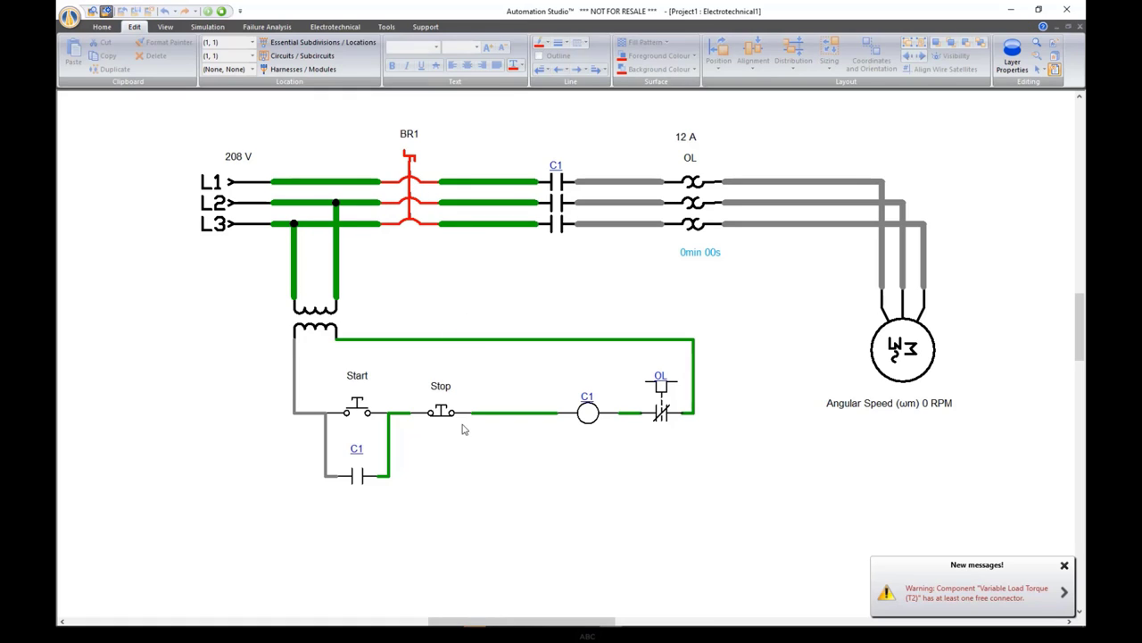
pyautogui.click(355, 404)
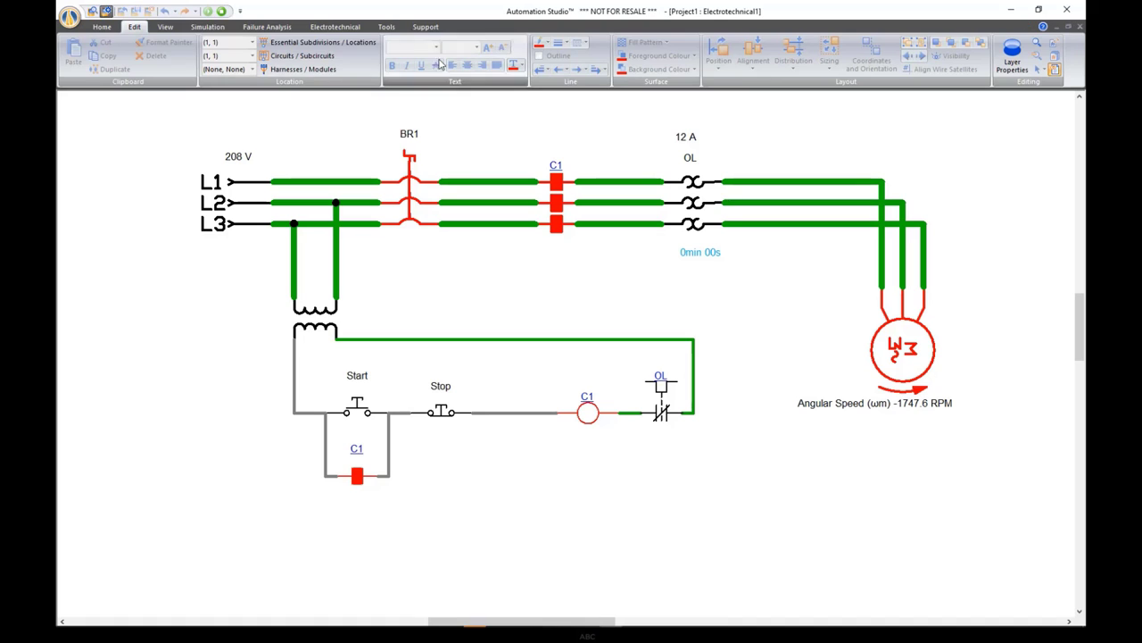
# Measure the current in the motor's first supply phase with the multimeter clamp
pyautogui.click(209, 28)
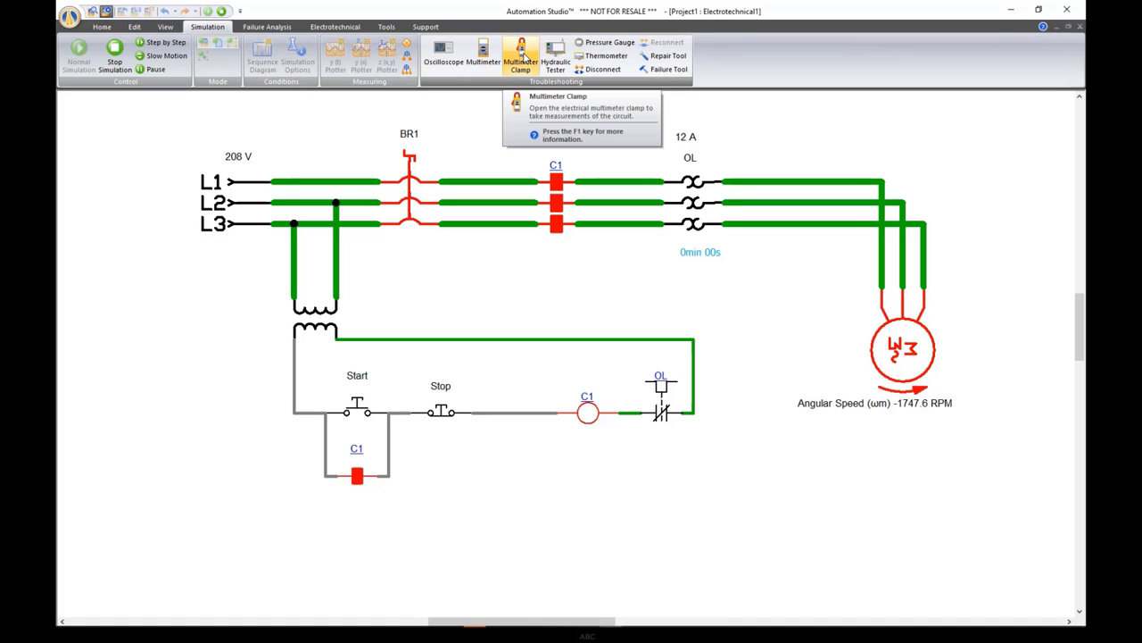
pyautogui.click(521, 57)
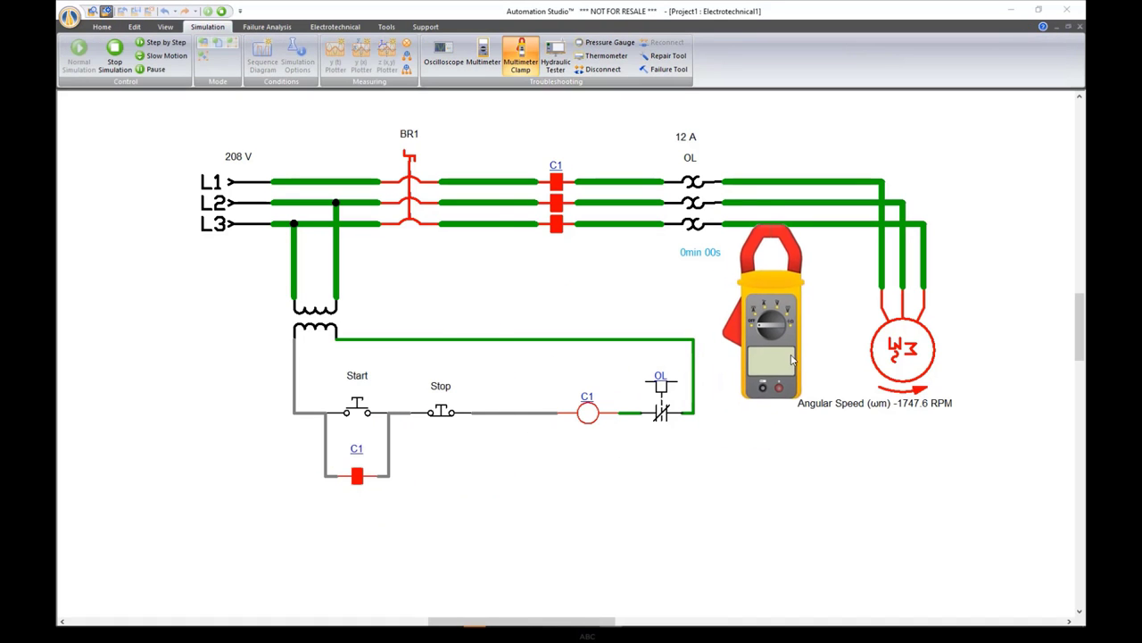
pyautogui.click(766, 353)
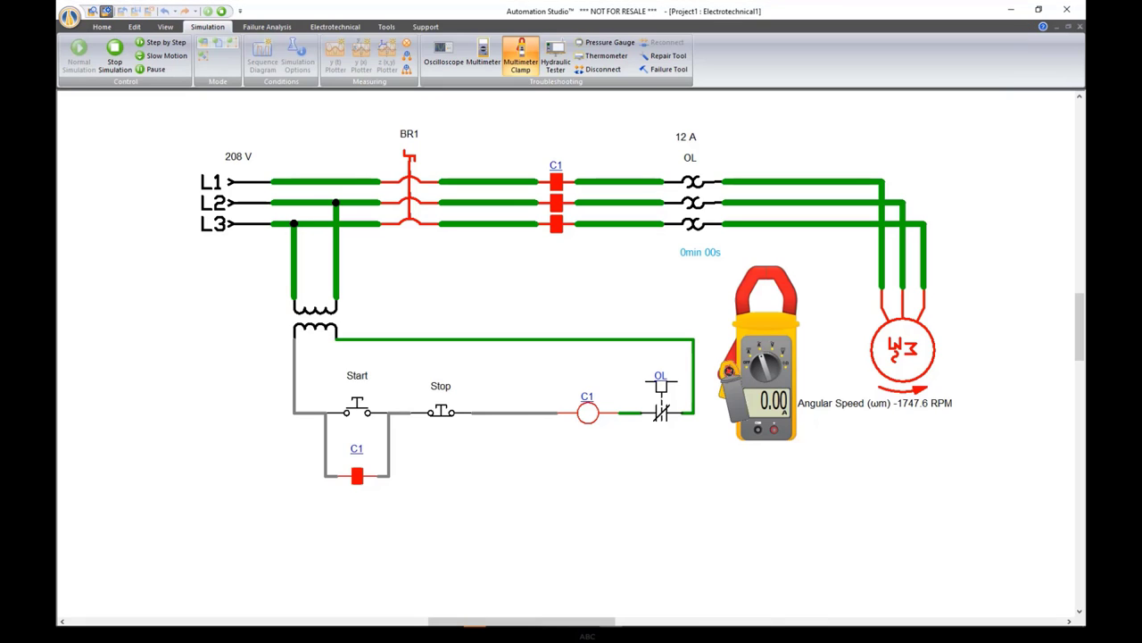
pyautogui.click(882, 245)
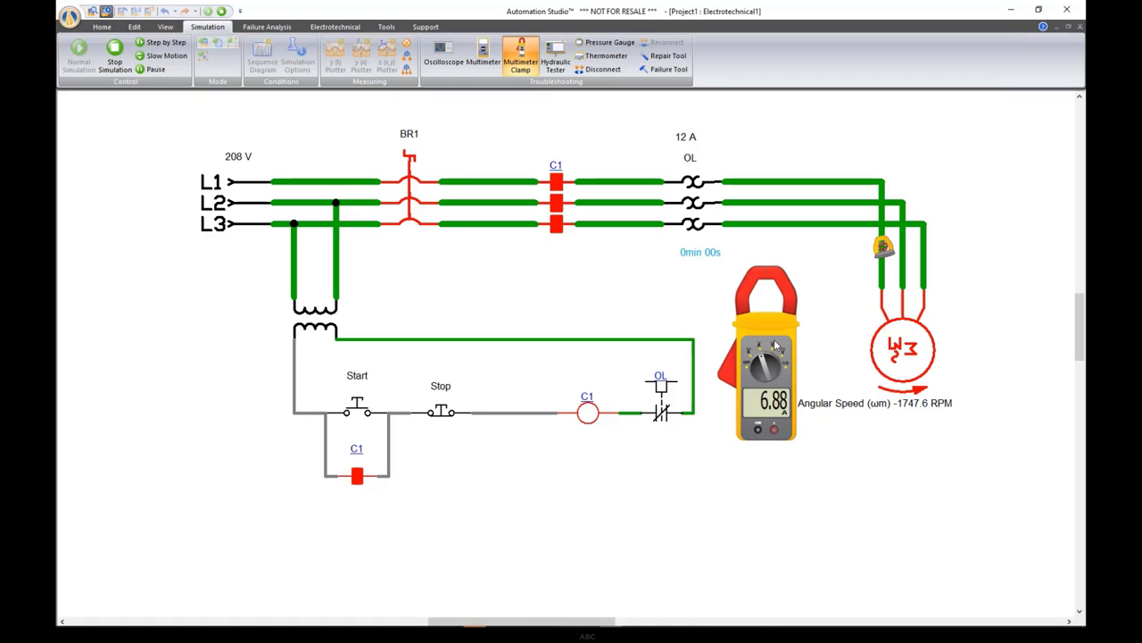
# Raise the running motor's constant load torque in stages to 1.99, 2.98 and 4.37 daN.m
pyautogui.click(902, 355)
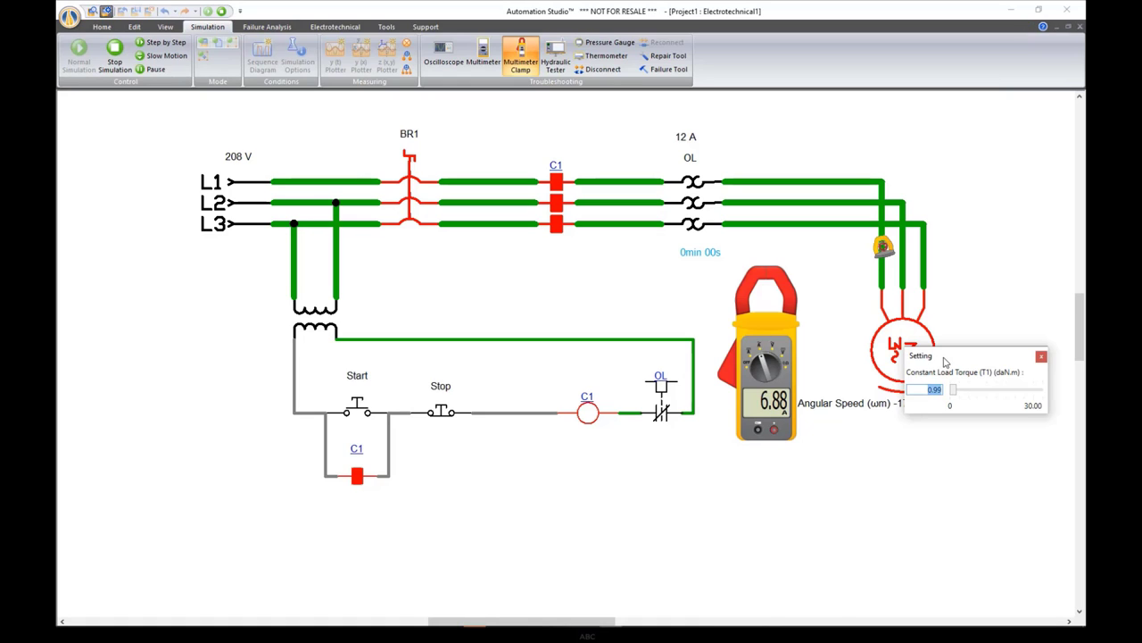
pyautogui.moveTo(948, 360); pyautogui.dragTo(884, 433)
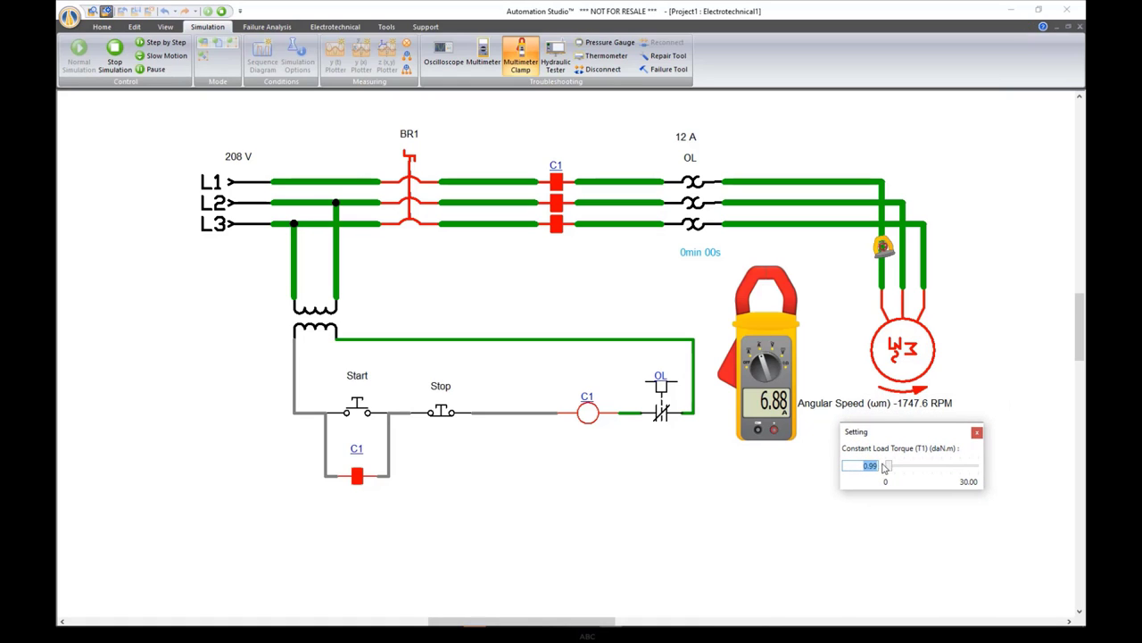
pyautogui.click(889, 467)
pyautogui.moveTo(889, 475); pyautogui.dragTo(892, 475)
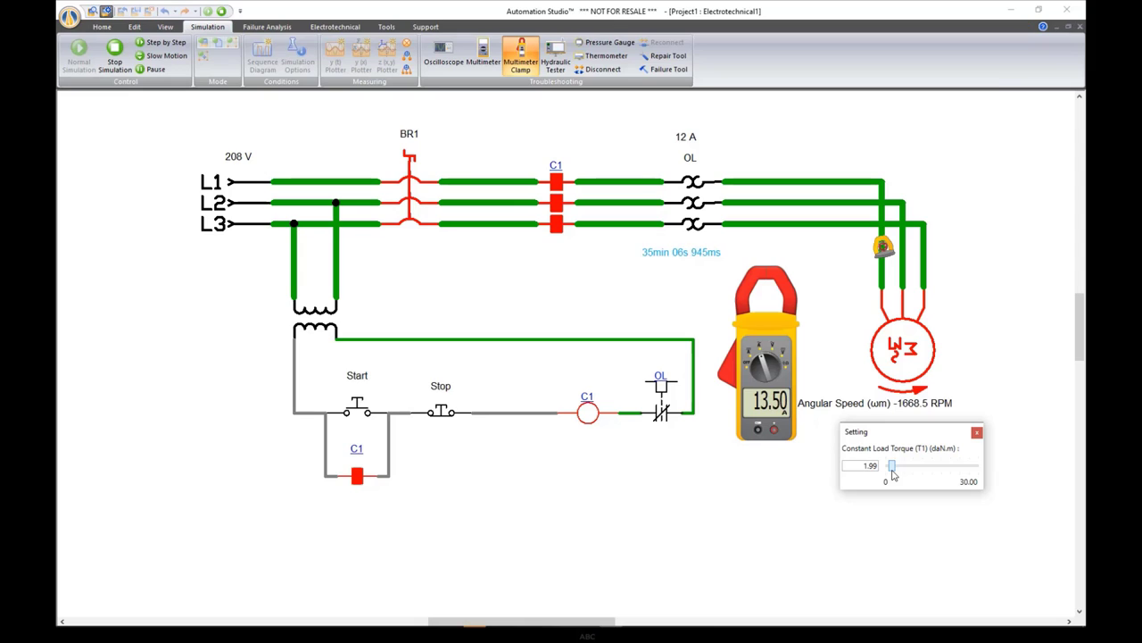
pyautogui.moveTo(892, 466); pyautogui.dragTo(895, 466)
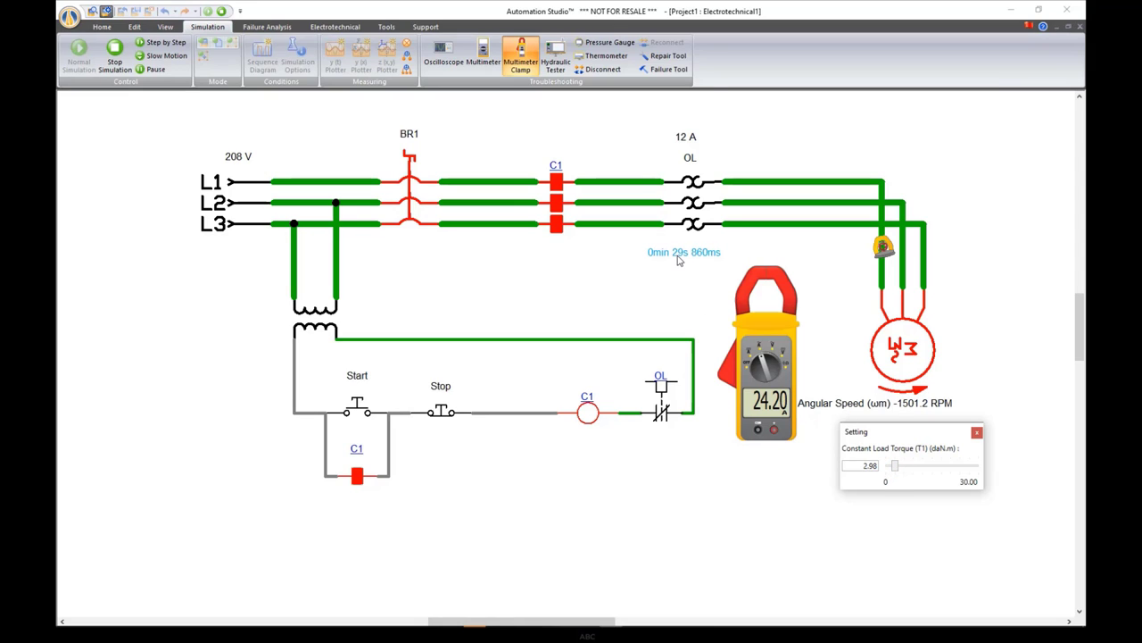
pyautogui.moveTo(896, 470); pyautogui.dragTo(900, 473)
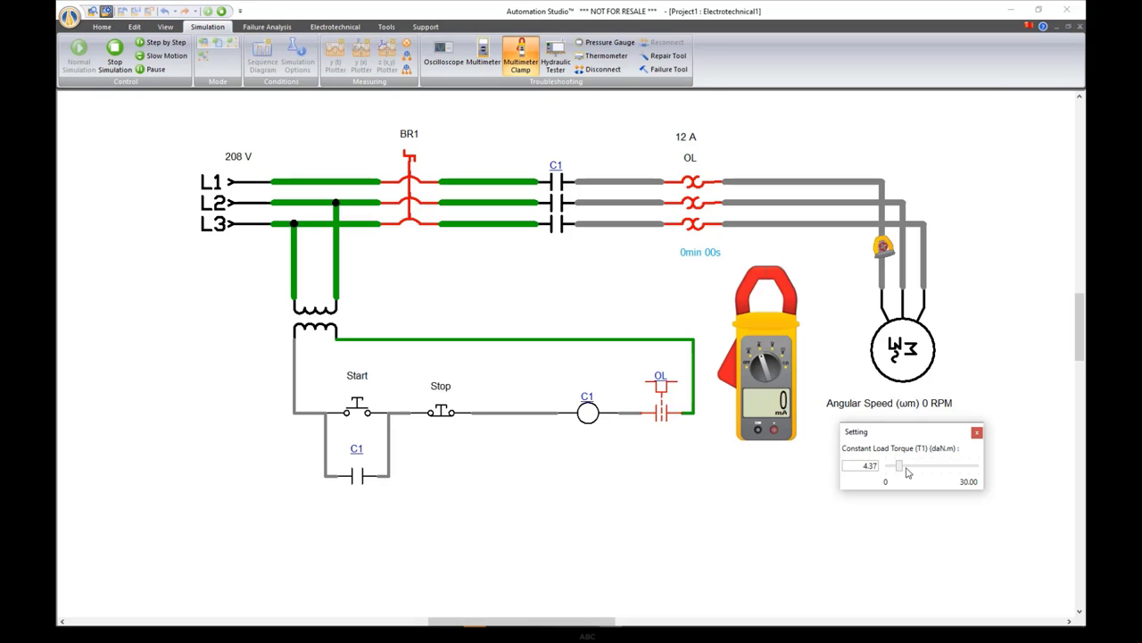
# Lower the motor's constant load torque and stop the simulation
pyautogui.moveTo(898, 470); pyautogui.dragTo(893, 473)
pyautogui.click(115, 56)
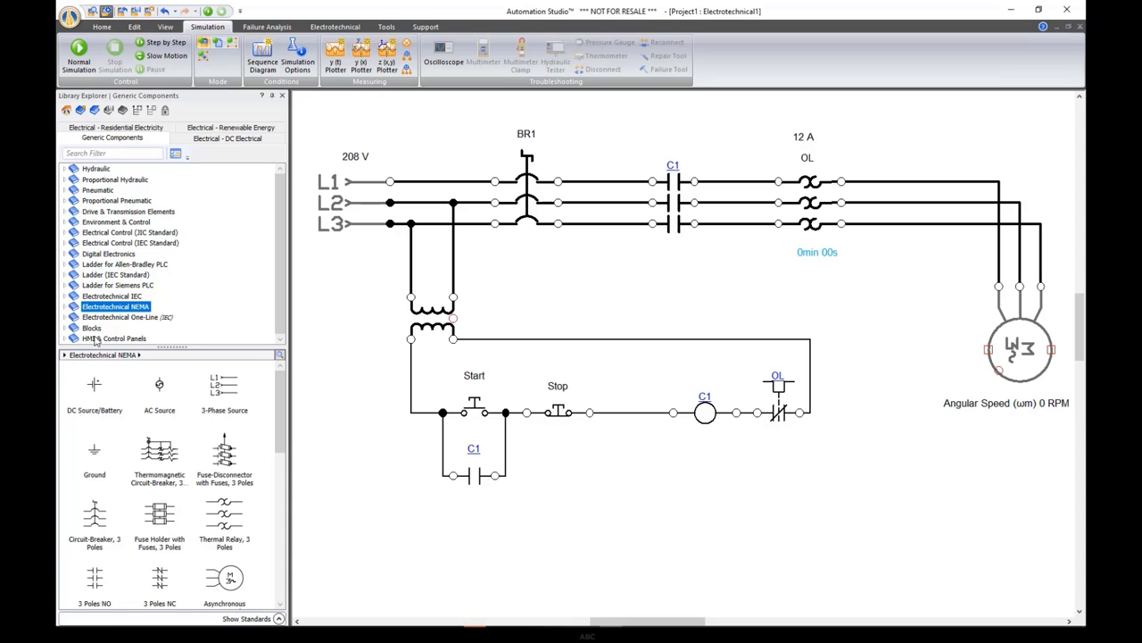
pyautogui.click(68, 307)
pyautogui.click(70, 328)
pyautogui.scroll(-4, 99, 235)
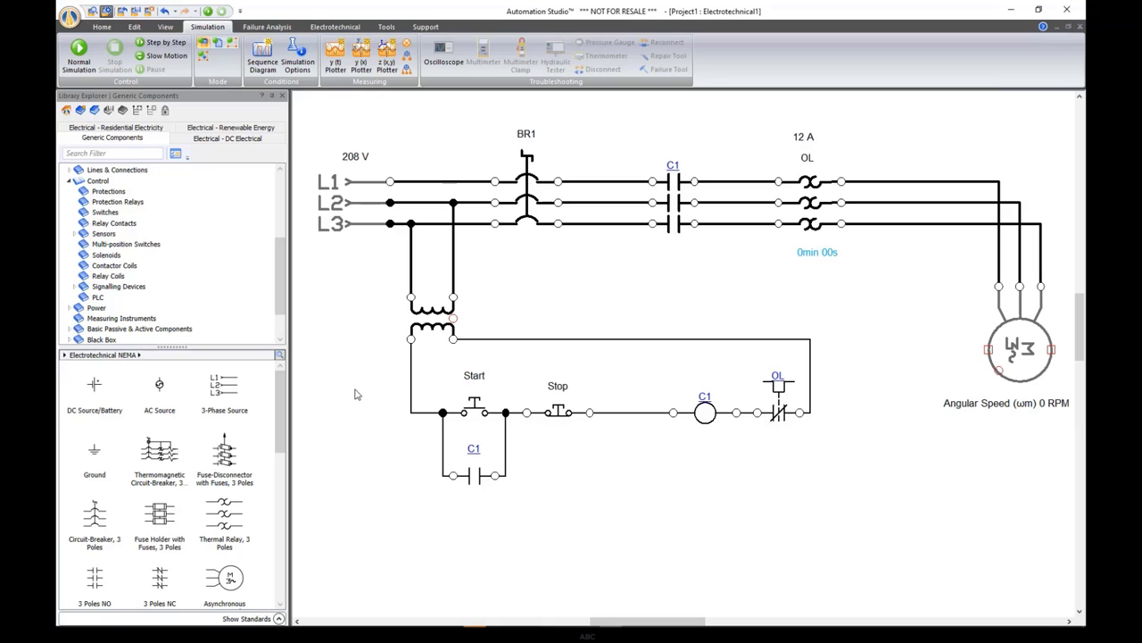
# Create a new component library saved as Test and add a category named Electrical to it
pyautogui.click(81, 111)
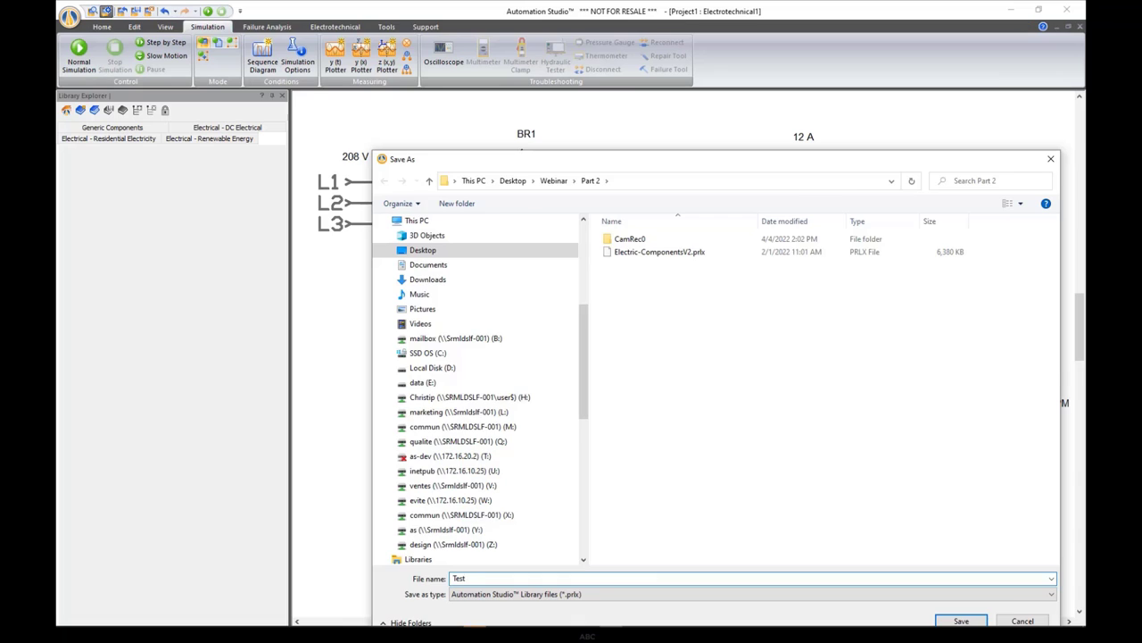
pyautogui.press('Return')
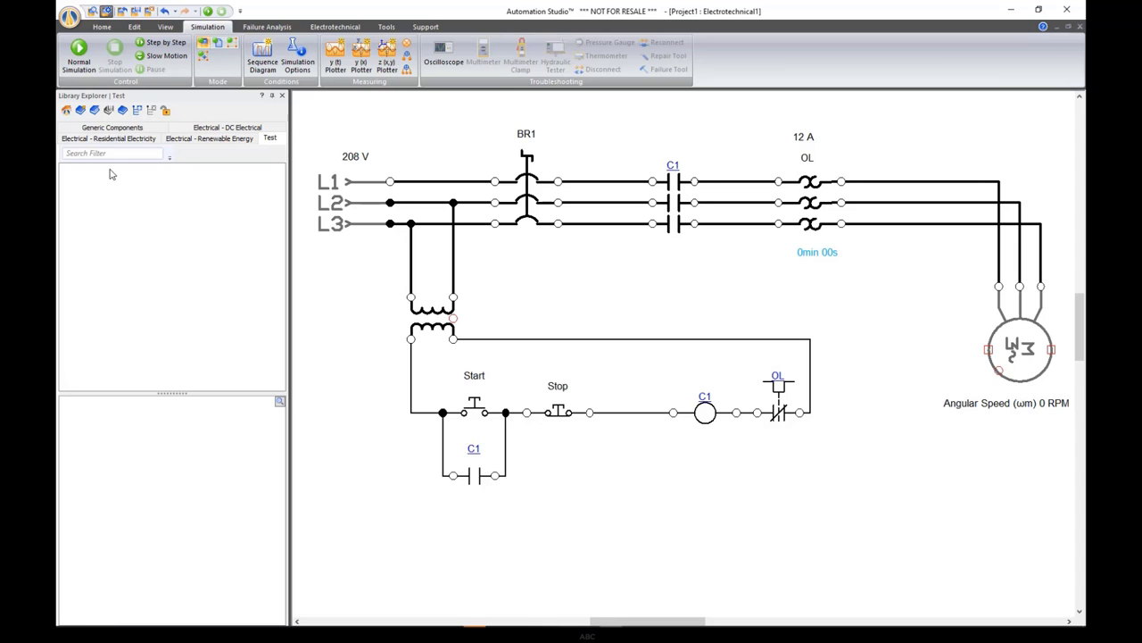
pyautogui.click(136, 109)
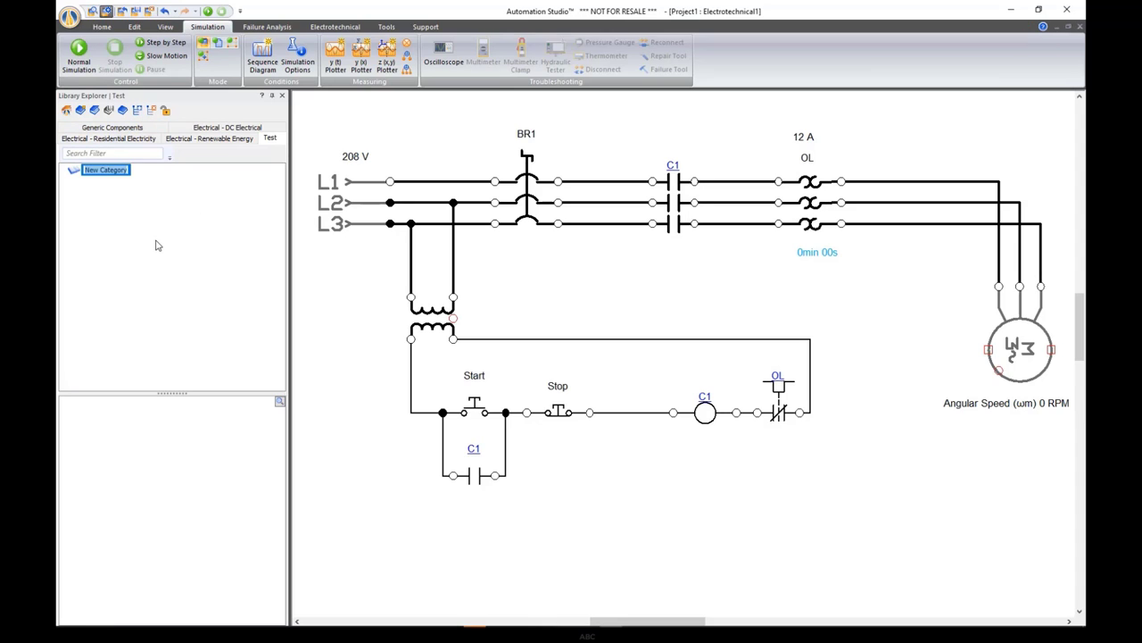
pyautogui.write('Electrical')
pyautogui.press('Return')
# Add a subcategory named Lab1 under the Electrical category
pyautogui.click(137, 109)
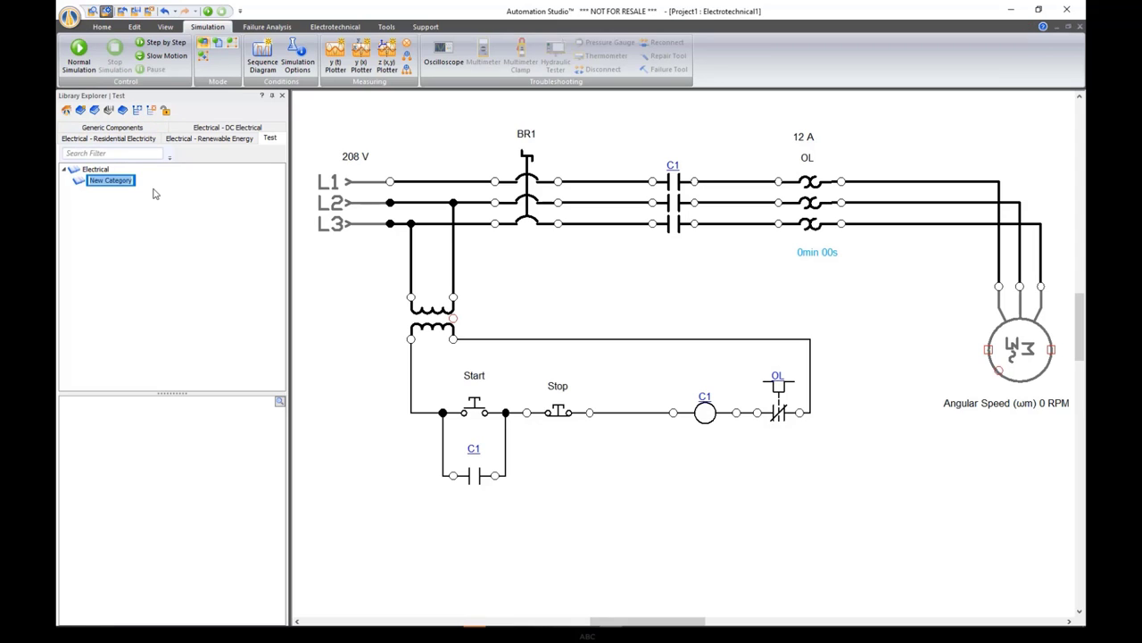
pyautogui.write('Lab1')
pyautogui.press('Return')
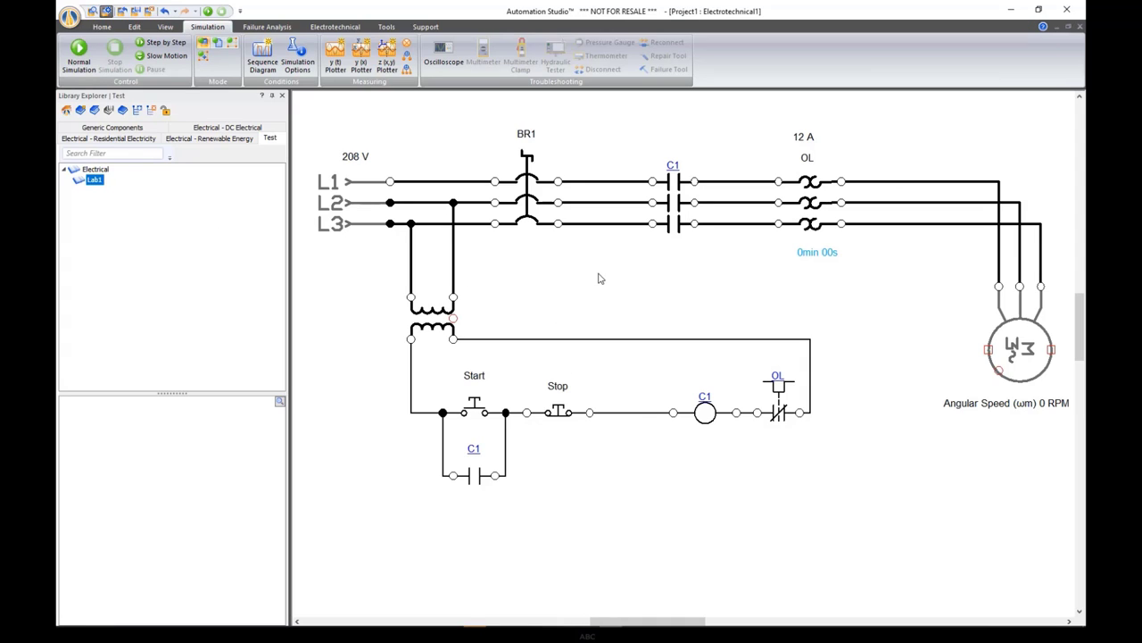
# Add the schematic's 3-phase source, two-winding transformer, BR1 circuit breaker and OL thermal relay to the Lab1 category
pyautogui.moveTo(343, 212); pyautogui.dragTo(133, 461)
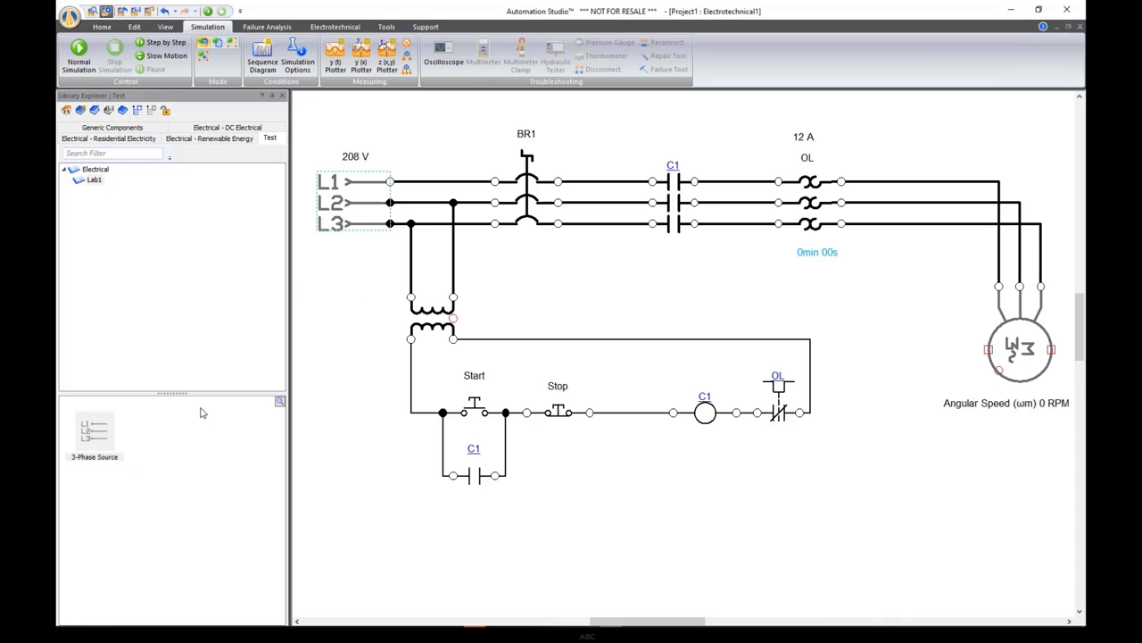
pyautogui.moveTo(430, 313); pyautogui.dragTo(184, 449)
pyautogui.press('Tab')
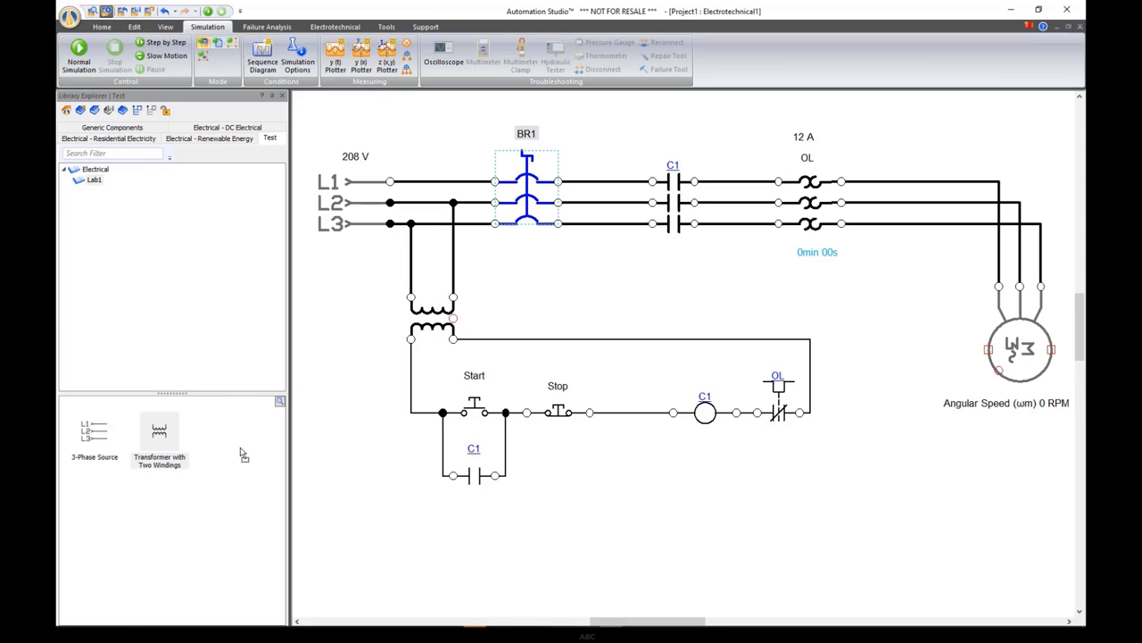
pyautogui.moveTo(526, 188); pyautogui.dragTo(224, 435)
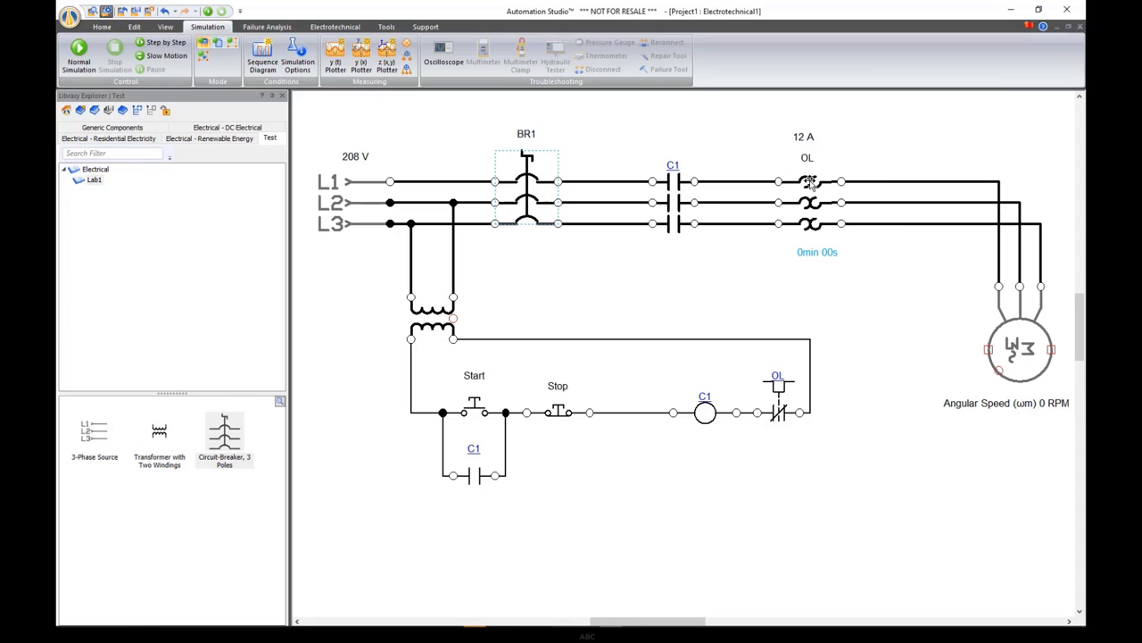
pyautogui.moveTo(810, 184); pyautogui.dragTo(96, 535)
# Place a copy of the Lab1 thermal relay below the OL relay on the schematic and delete it
pyautogui.moveTo(94, 495); pyautogui.dragTo(880, 298)
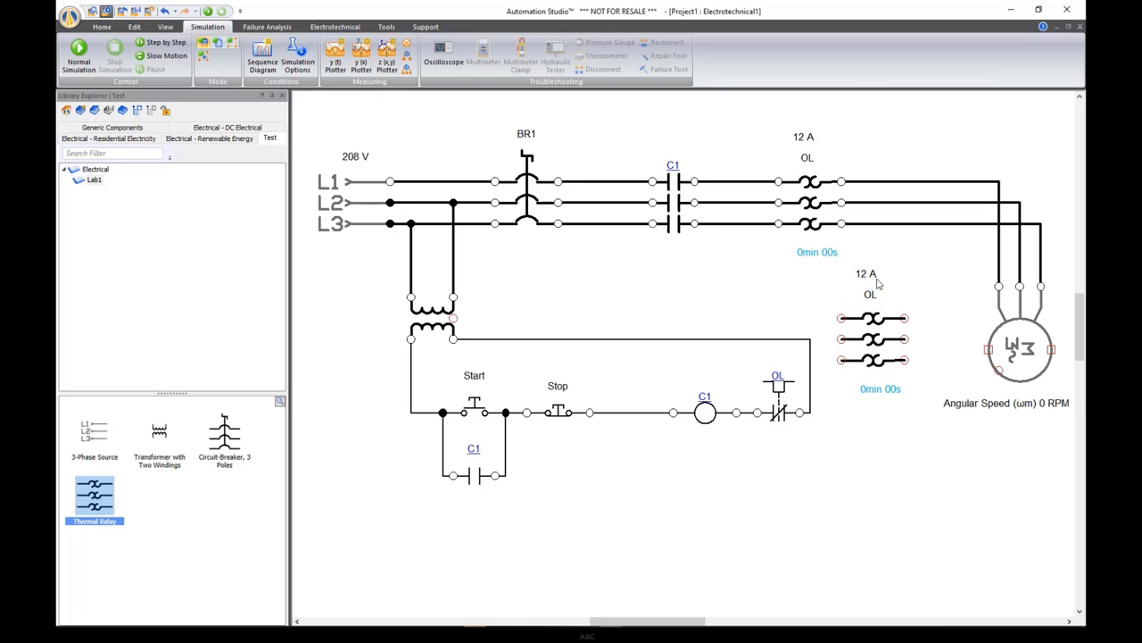
pyautogui.click(873, 328)
pyautogui.press('Delete')
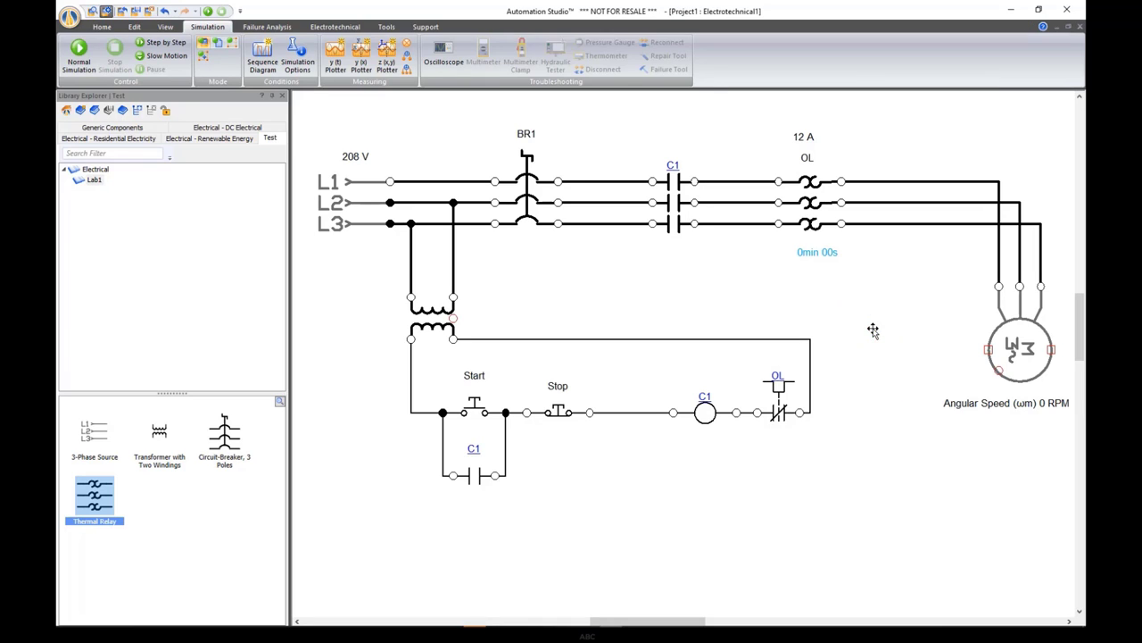
# Add the schematic's three-phase asynchronous motor to the Lab1 category
pyautogui.moveTo(1024, 338); pyautogui.dragTo(164, 525)
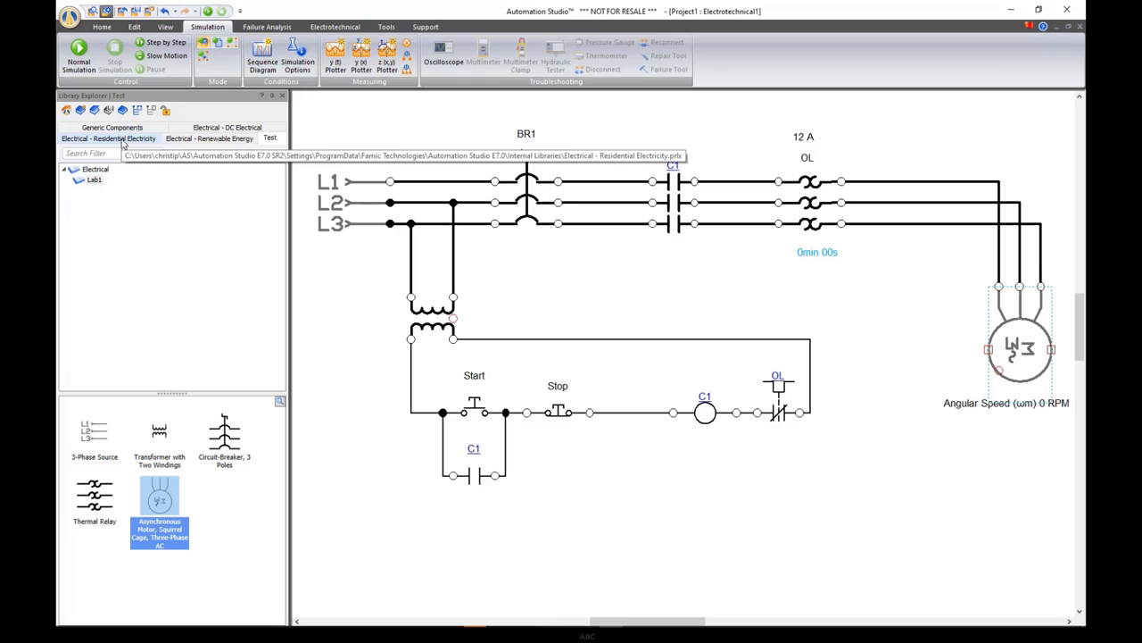
# Place the pictorial squirrel-cage three-phase AC motor from the Renewable Energy library's Electrotechnical NEMA AC motors below the schematic
pyautogui.click(205, 141)
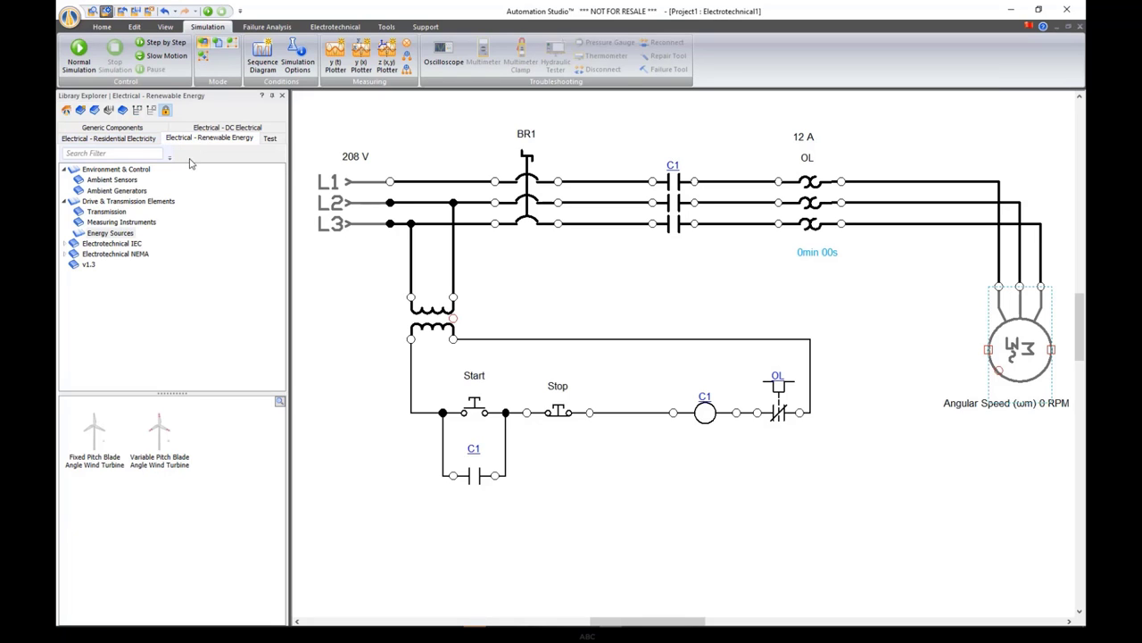
pyautogui.click(68, 254)
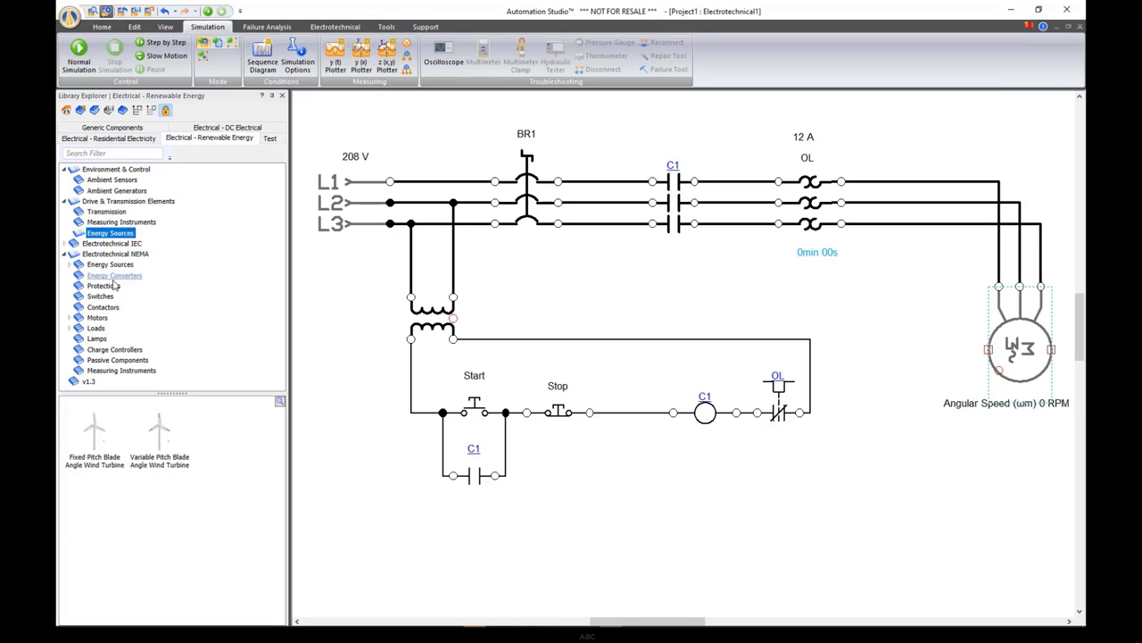
pyautogui.doubleClick(96, 318)
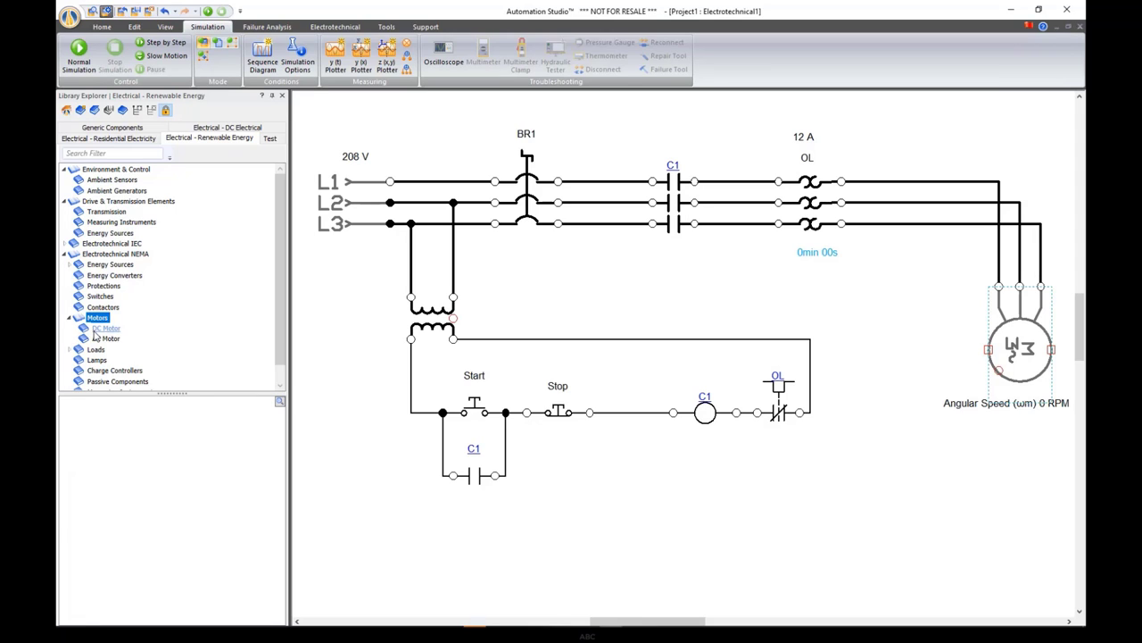
pyautogui.click(105, 339)
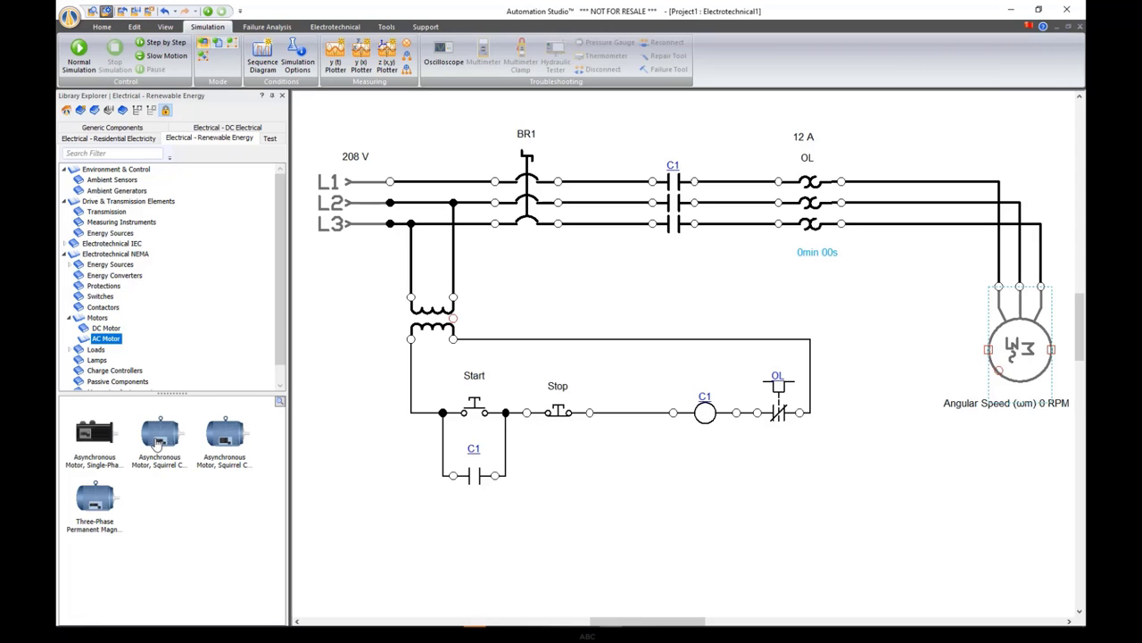
pyautogui.moveTo(163, 443); pyautogui.dragTo(892, 497)
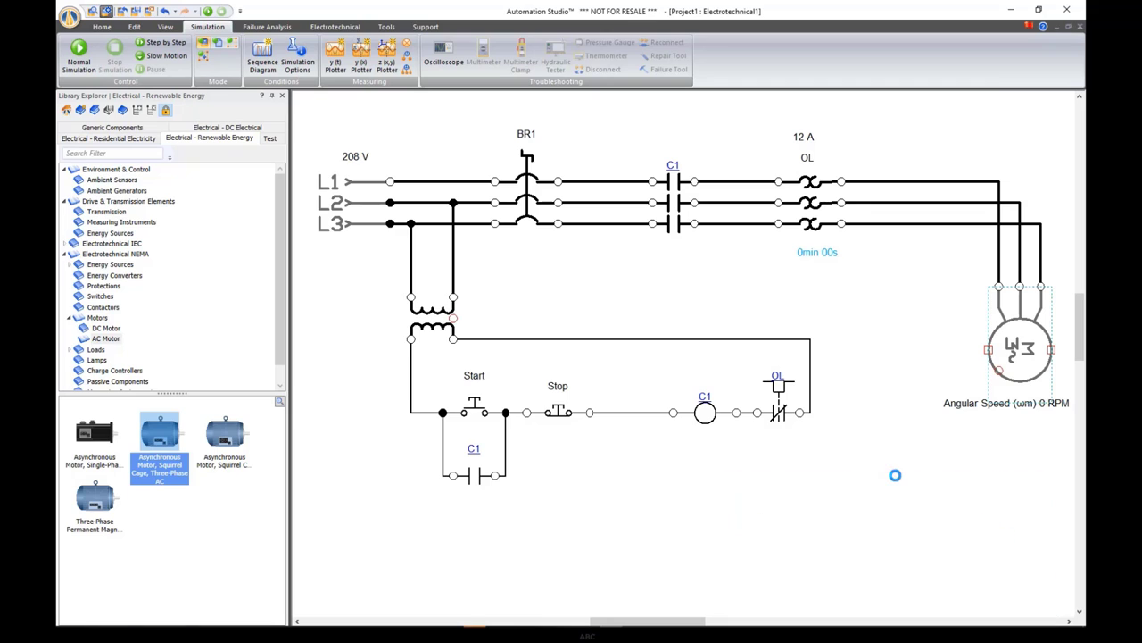
pyautogui.scroll(-2, 689, 359)
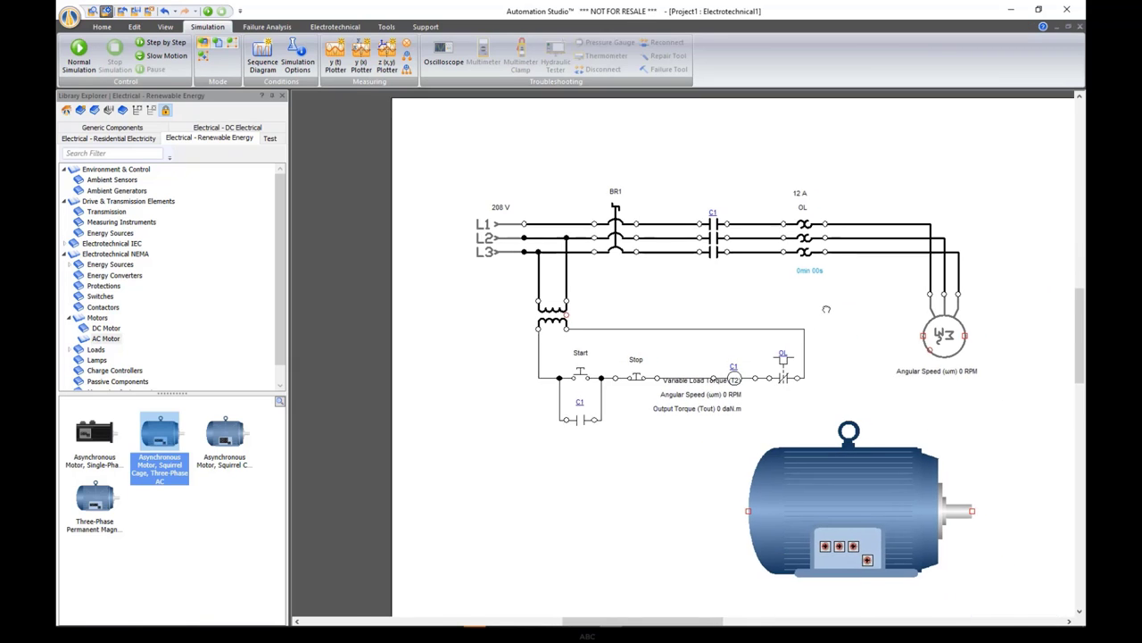
# Delete the pictorial motor's output torque and variable load torque labels and move its angular speed label next to the motor
pyautogui.moveTo(681, 339); pyautogui.dragTo(671, 323)
pyautogui.click(667, 332)
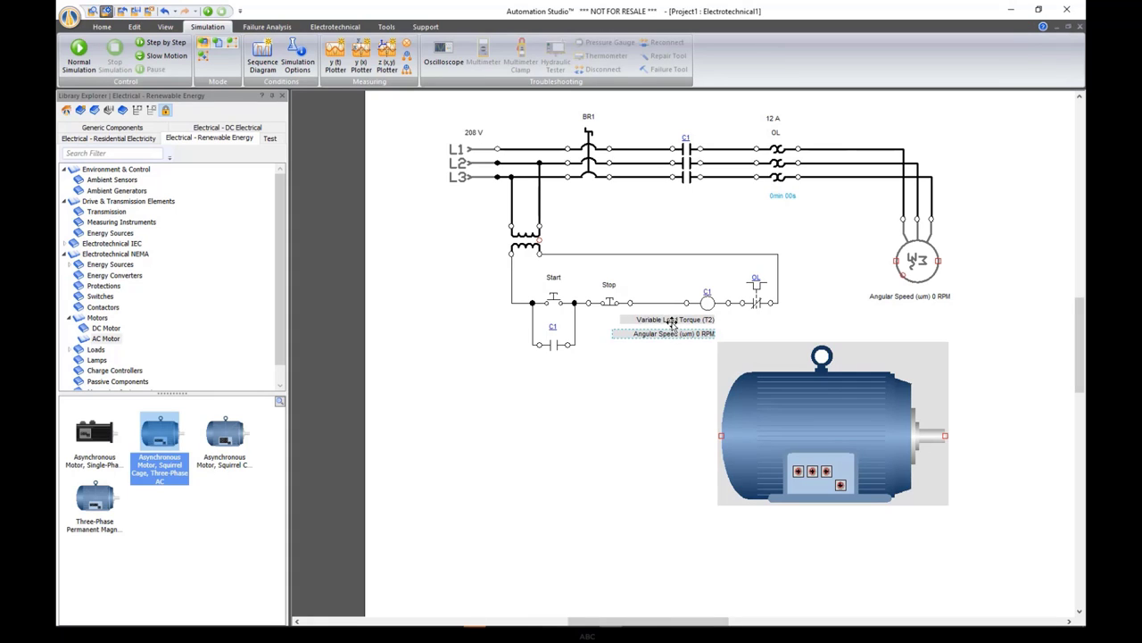
pyautogui.click(662, 333)
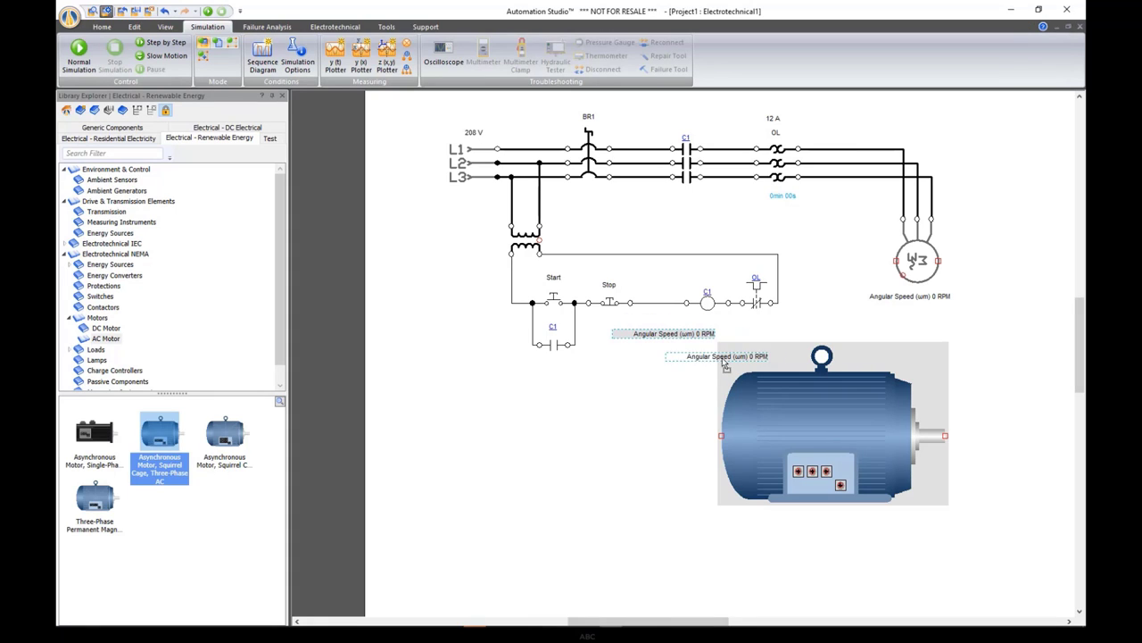
# Unlock the pictorial motor's size, shrink it to about two thirds, and move it directly below the schematic motor symbol
pyautogui.click(798, 403)
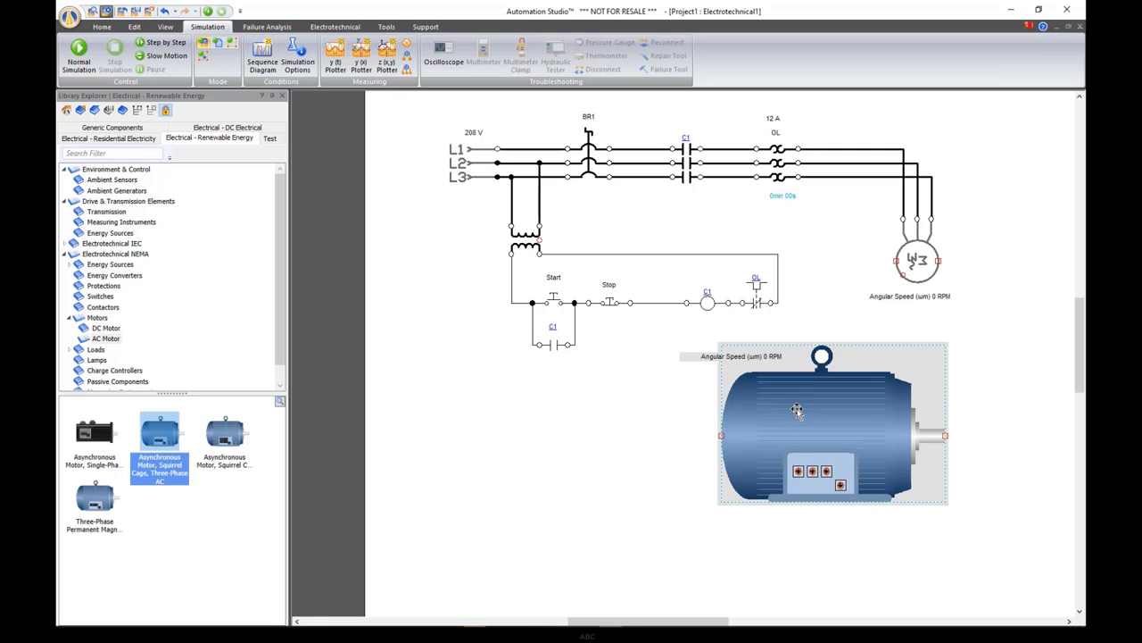
pyautogui.rightClick(773, 394)
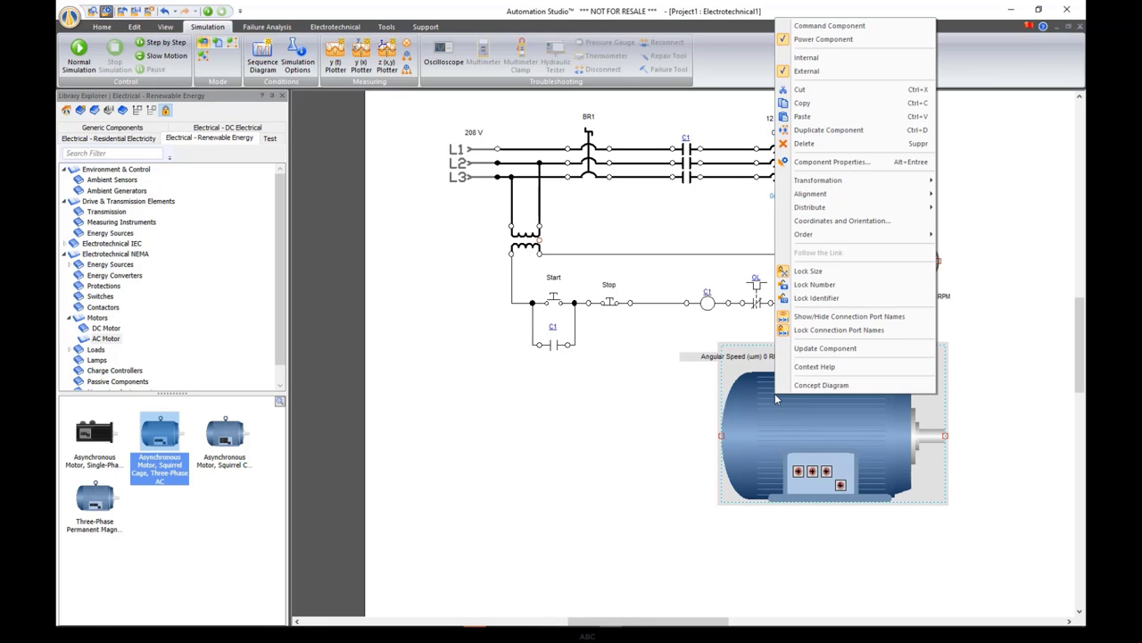
pyautogui.click(813, 271)
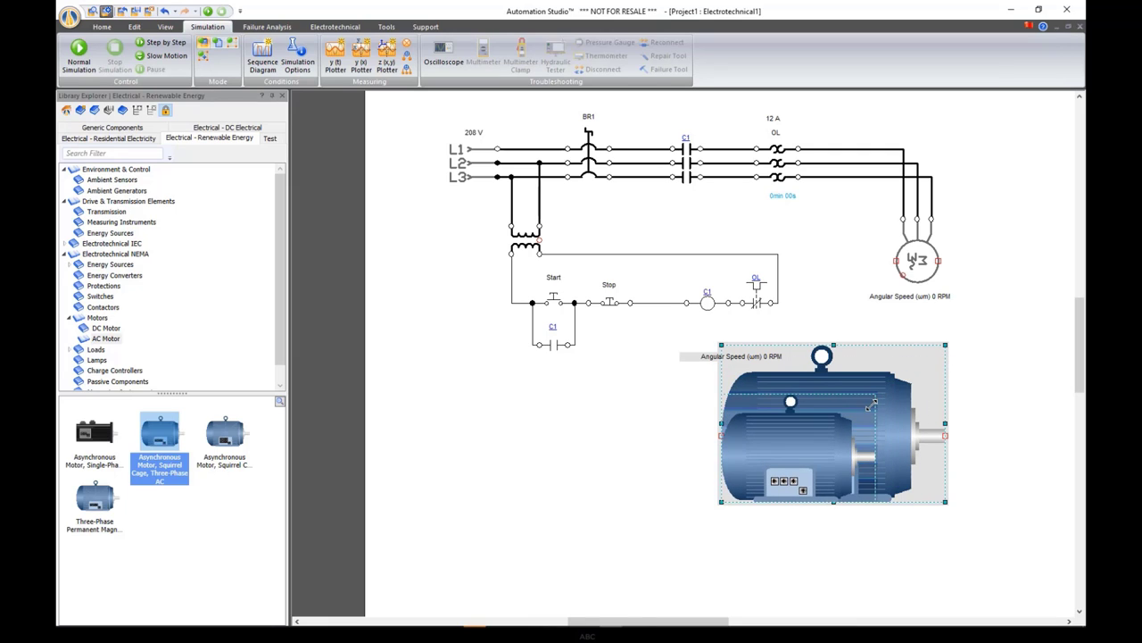
pyautogui.click(886, 441)
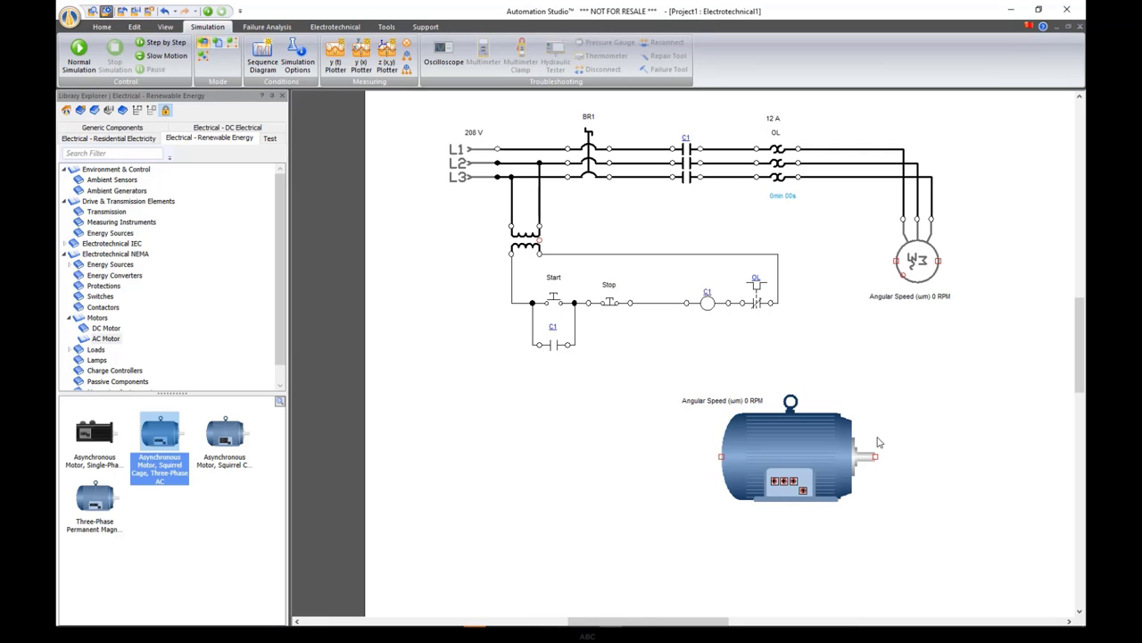
pyautogui.moveTo(792, 444); pyautogui.dragTo(924, 369)
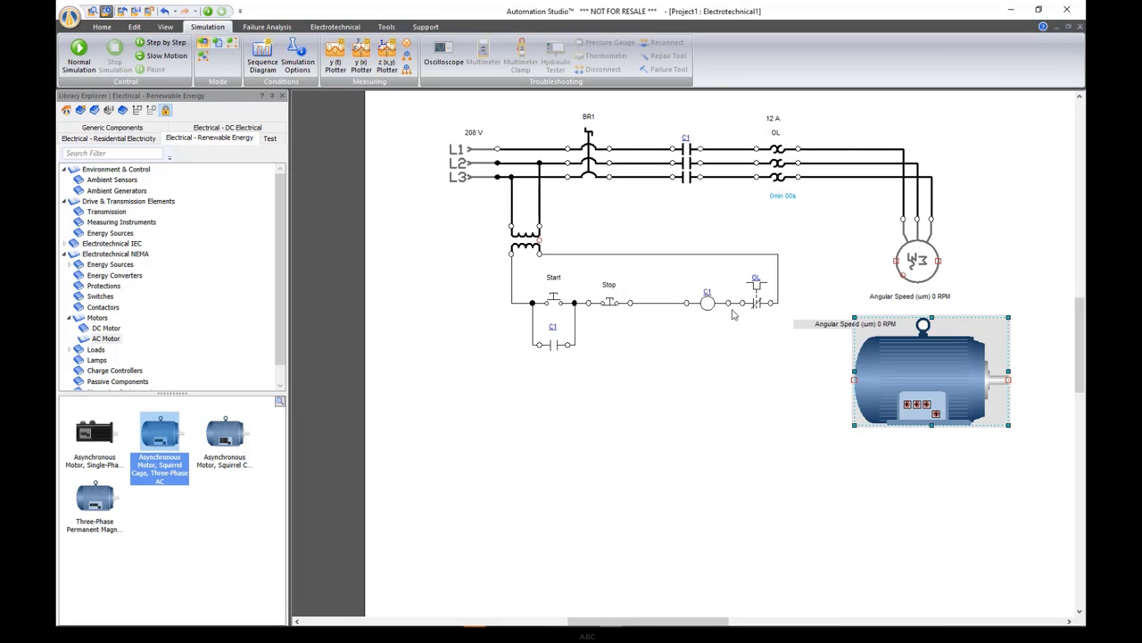
# Add the resized pictorial motor to the Lab1 category of the Test library
pyautogui.click(268, 139)
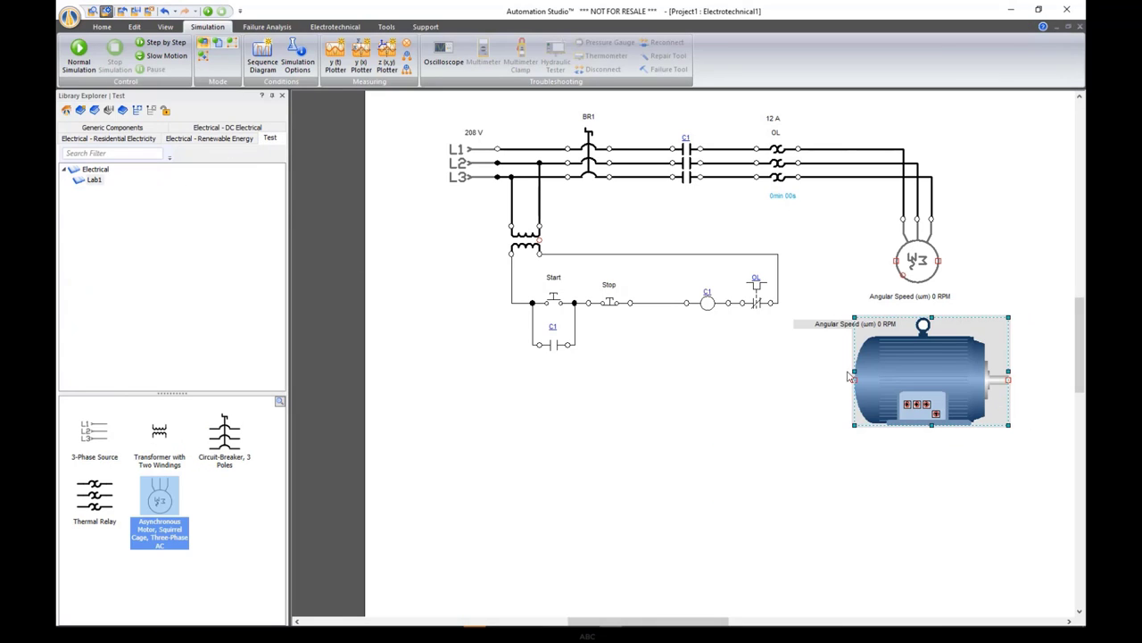
pyautogui.moveTo(903, 350); pyautogui.dragTo(220, 518)
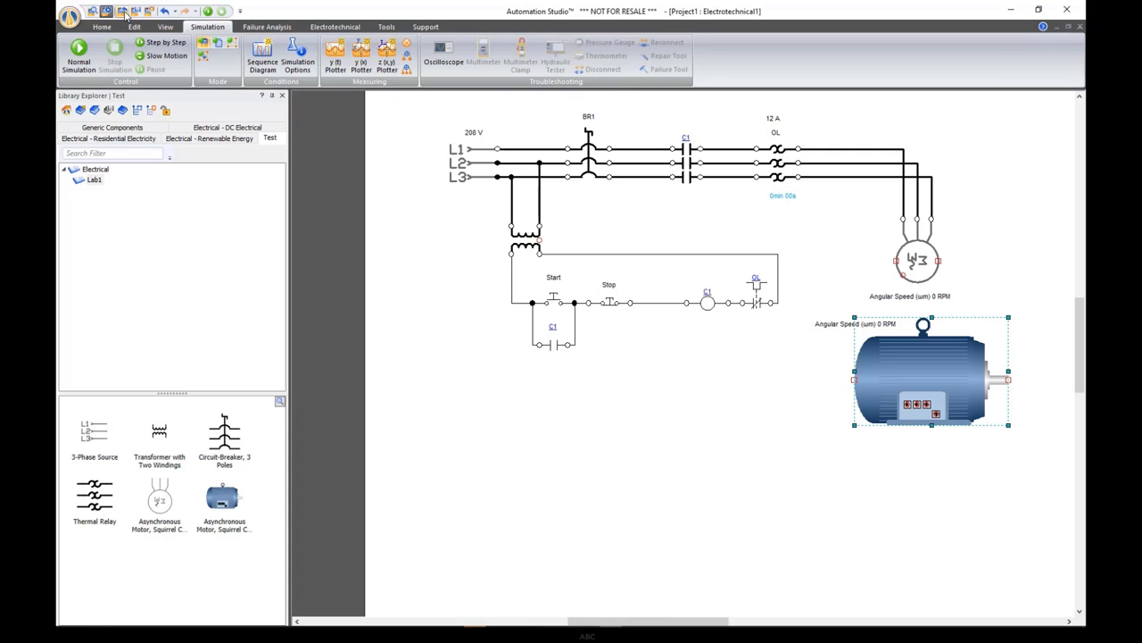
# Close the current project and open the ELEC- (3 Phase Motor Symbols & Images) project from the Webinar Part 2 folder
pyautogui.hotkey('alt', 'F4')
pyautogui.click(575, 355)
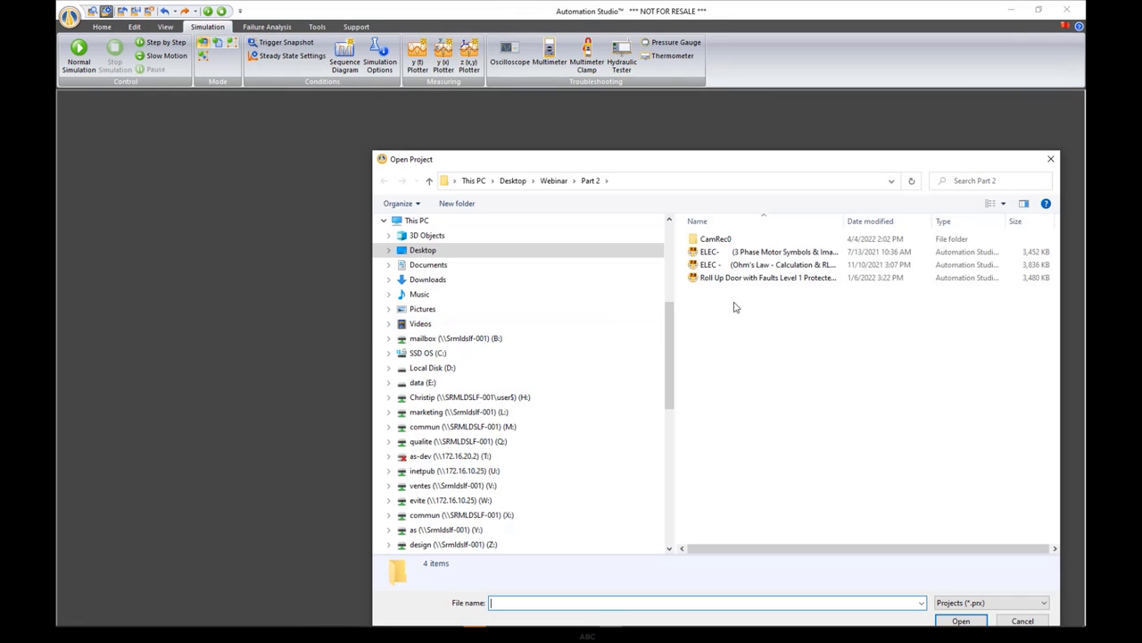
pyautogui.doubleClick(779, 255)
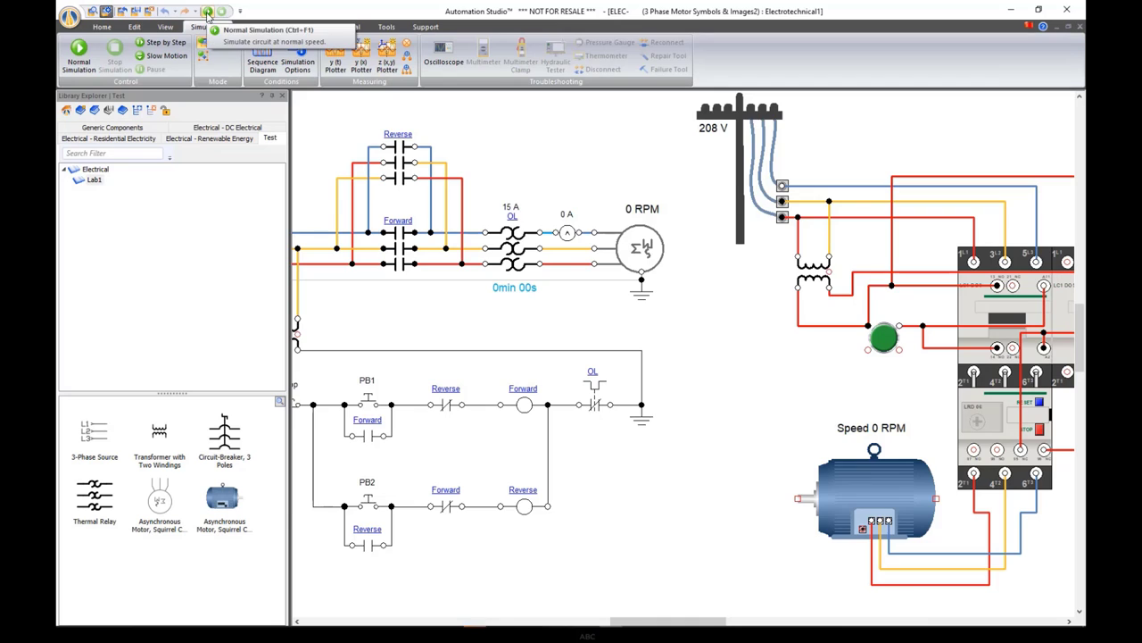
# Simulate the circuit, attach the multimeter clamp to the schematic motor's supply line below the ammeter, and start the motor forward with PB1
pyautogui.press('F9')
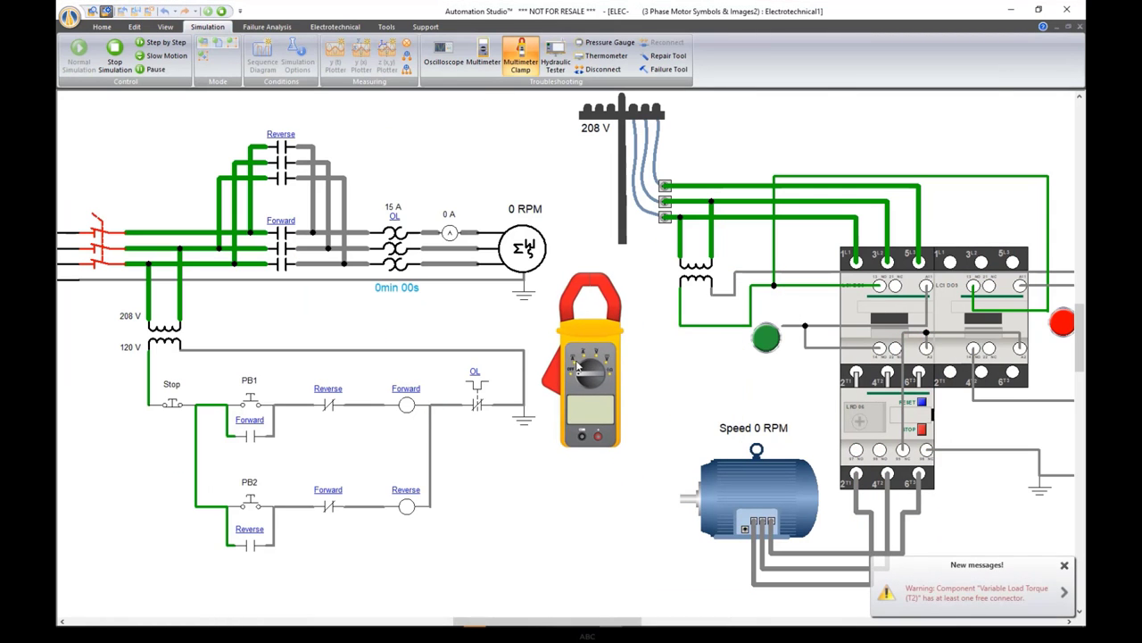
pyautogui.moveTo(567, 381); pyautogui.dragTo(453, 263)
pyautogui.click(255, 406)
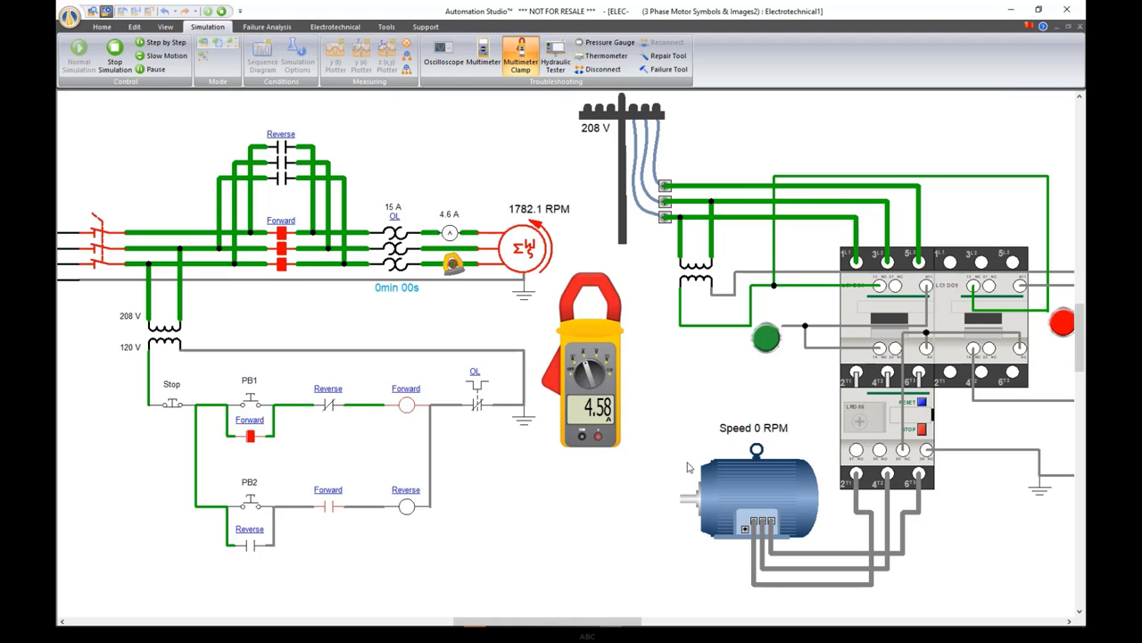
# Start the pictorial motor with the green pushbutton, measure its supply wire with the multimeter clamp, and stop it at the overload relay
pyautogui.moveTo(671, 381); pyautogui.dragTo(627, 387)
pyautogui.click(601, 341)
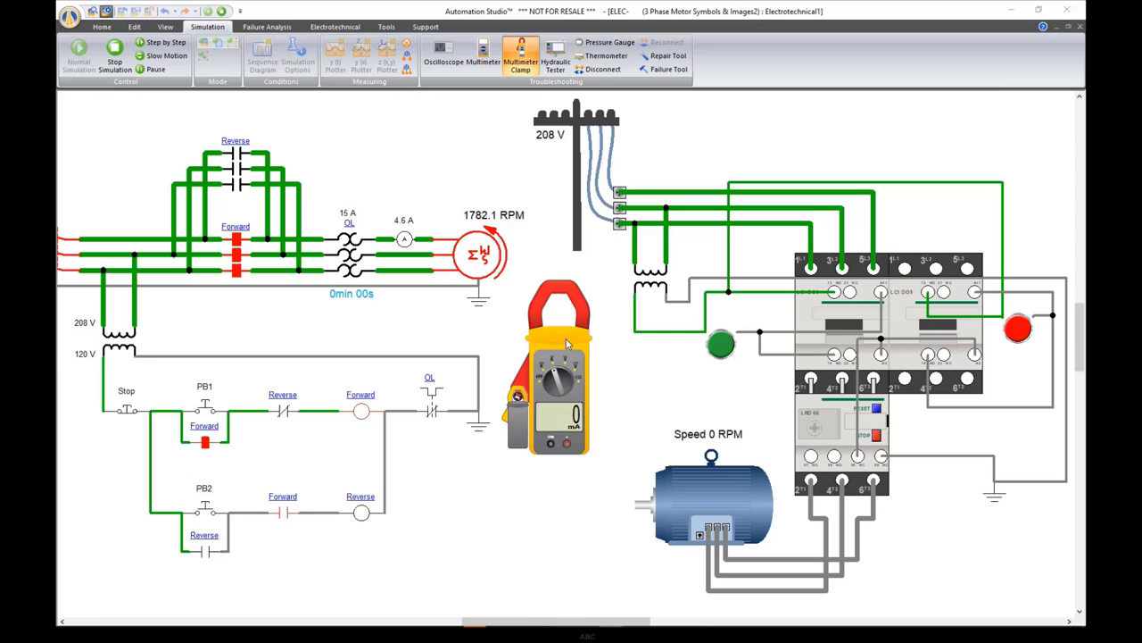
pyautogui.click(721, 357)
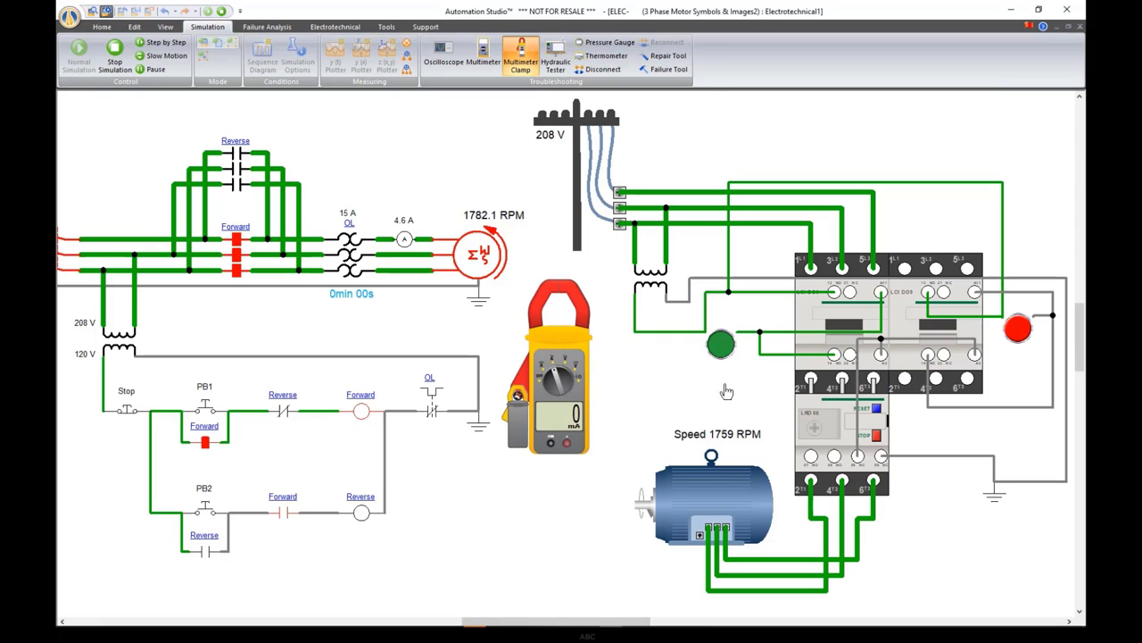
pyautogui.moveTo(515, 418)
pyautogui.mouseDown()
pyautogui.moveTo(791, 610)
pyautogui.moveTo(803, 582)
pyautogui.mouseUp()
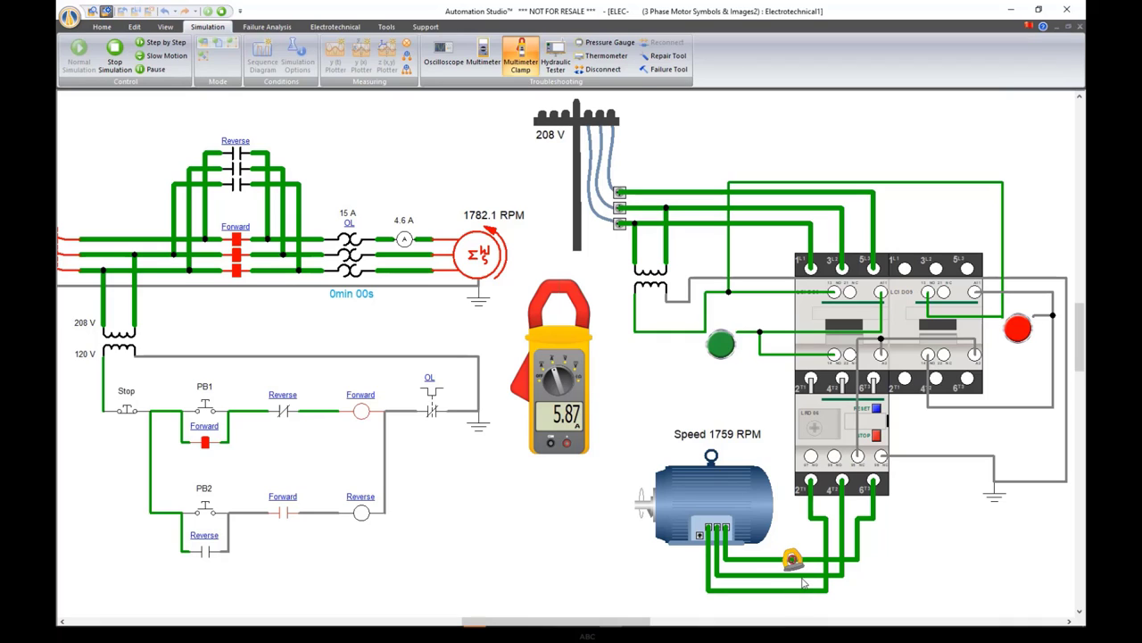
pyautogui.click(877, 438)
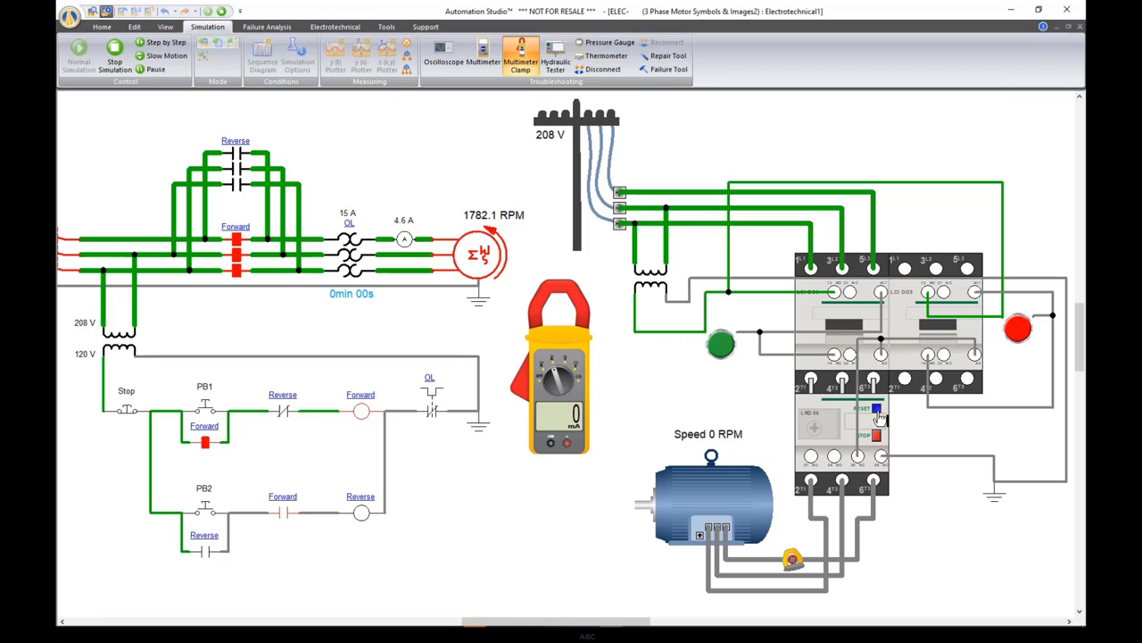
# Run the pictured motor in reverse with the red push button, and stop the simulation
pyautogui.click(1010, 332)
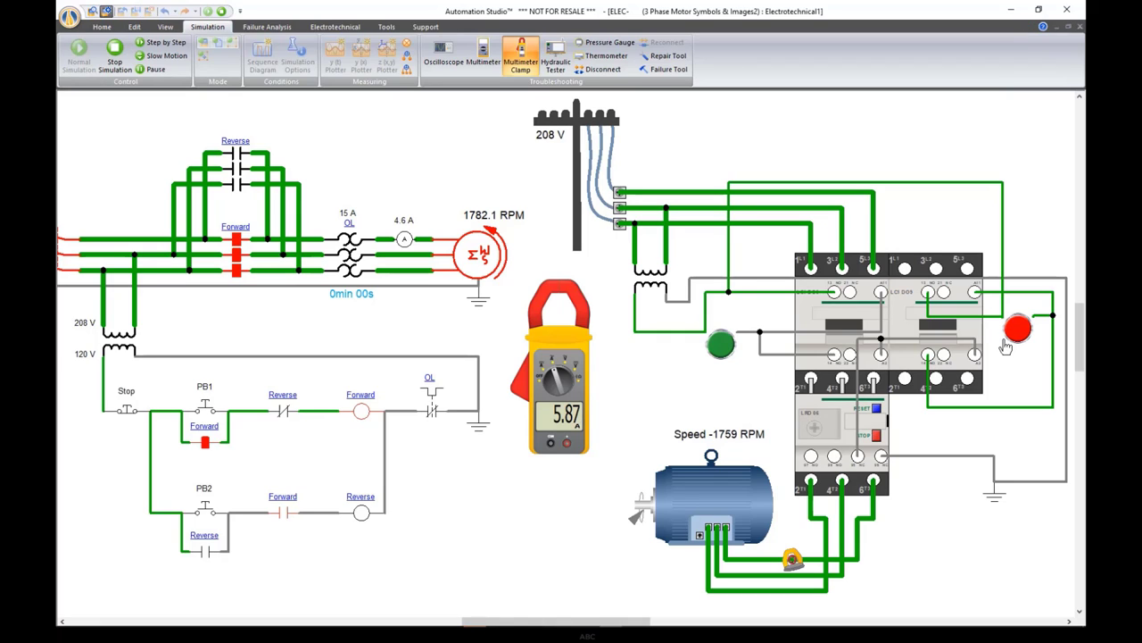
pyautogui.click(219, 45)
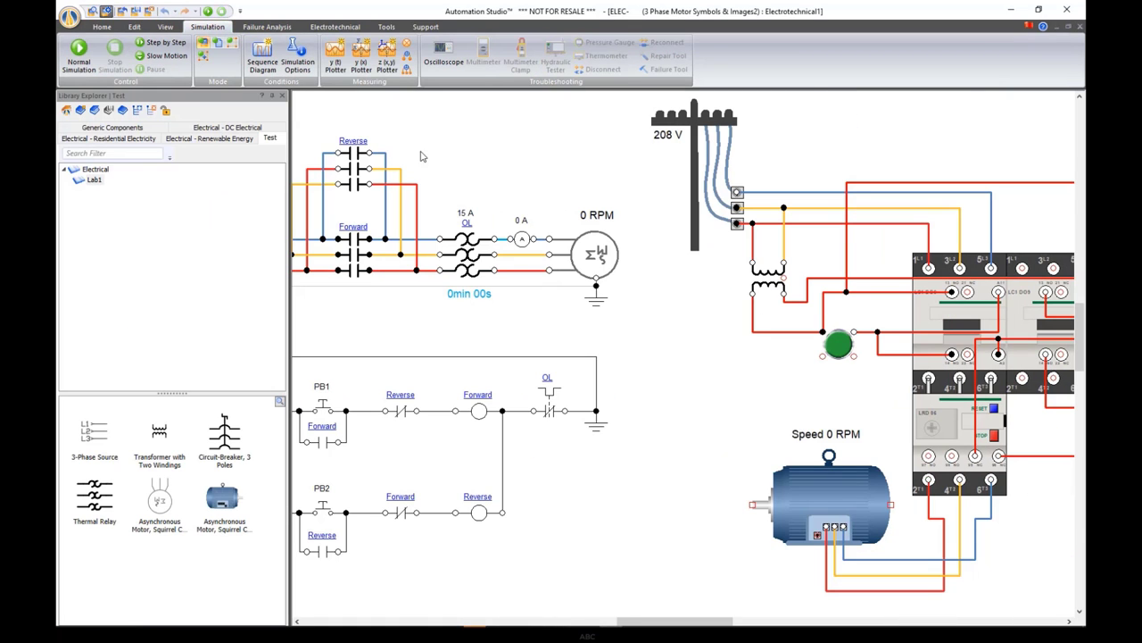
pyautogui.click(272, 95)
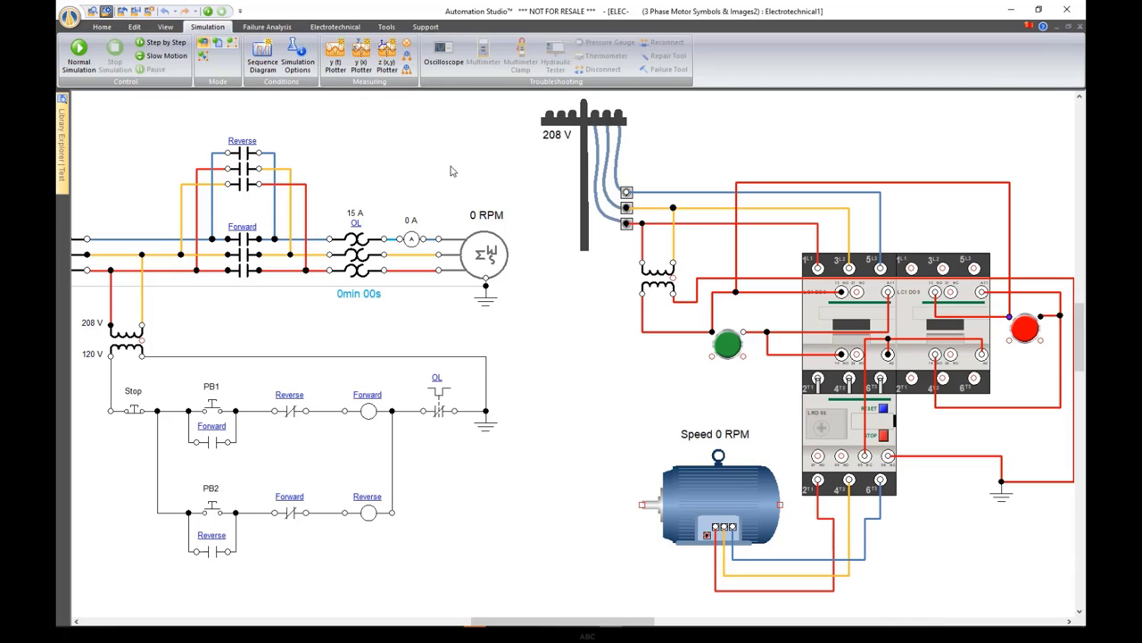
pyautogui.rightClick(452, 170)
pyautogui.click(513, 257)
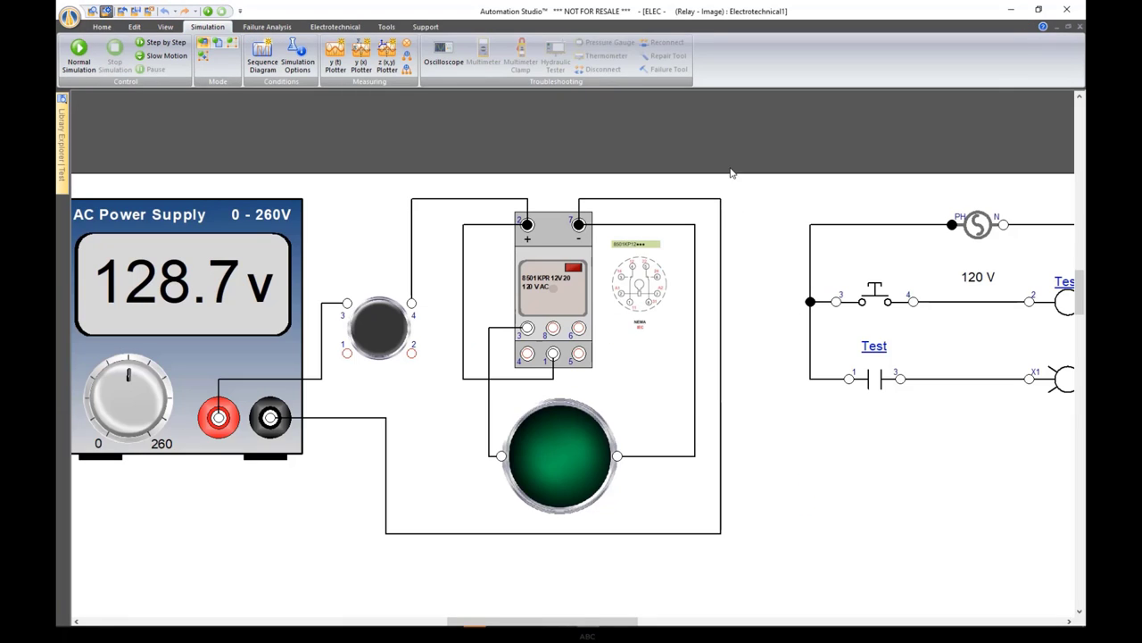
# Start the simulation of the relay circuits and put away the clamp multimeter
pyautogui.rightClick(750, 189)
pyautogui.click(786, 283)
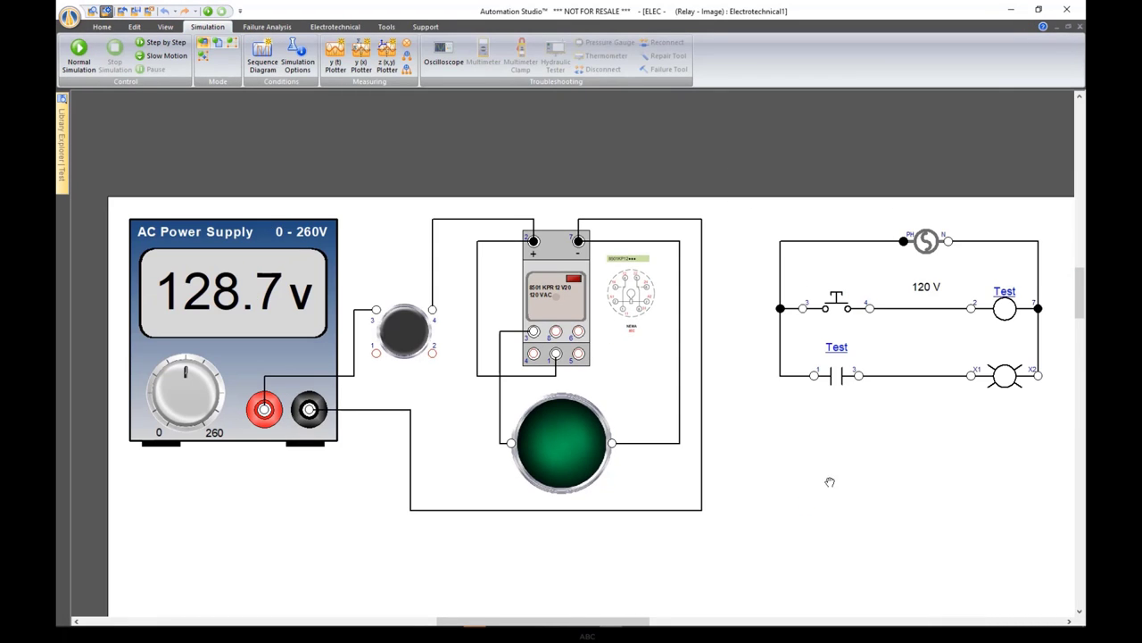
pyautogui.moveTo(829, 477); pyautogui.dragTo(793, 391)
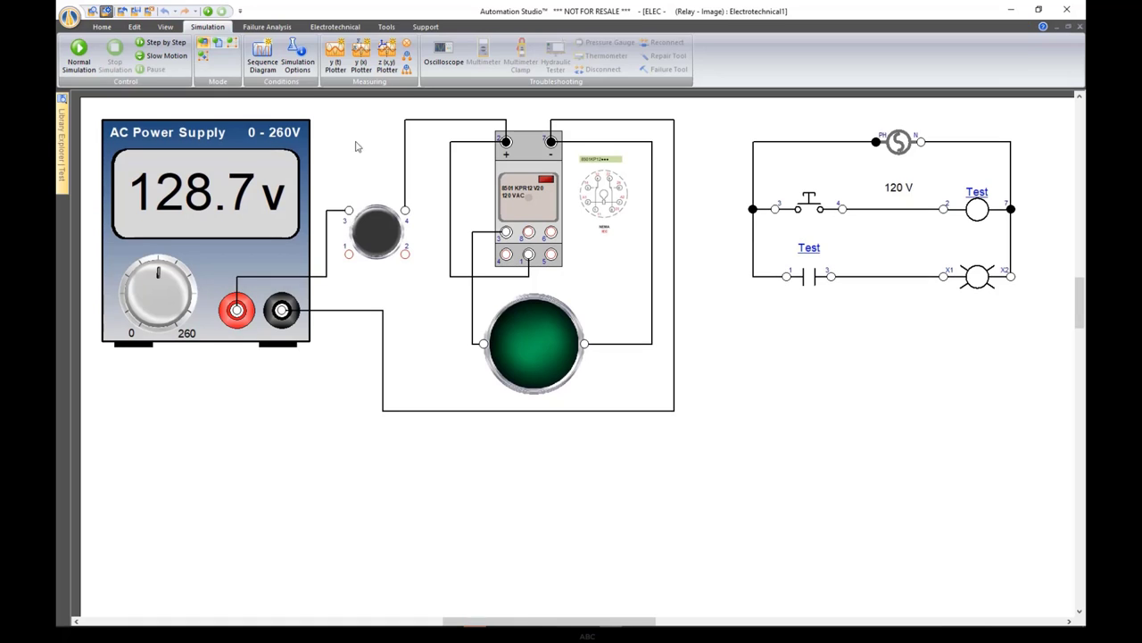
pyautogui.click(208, 11)
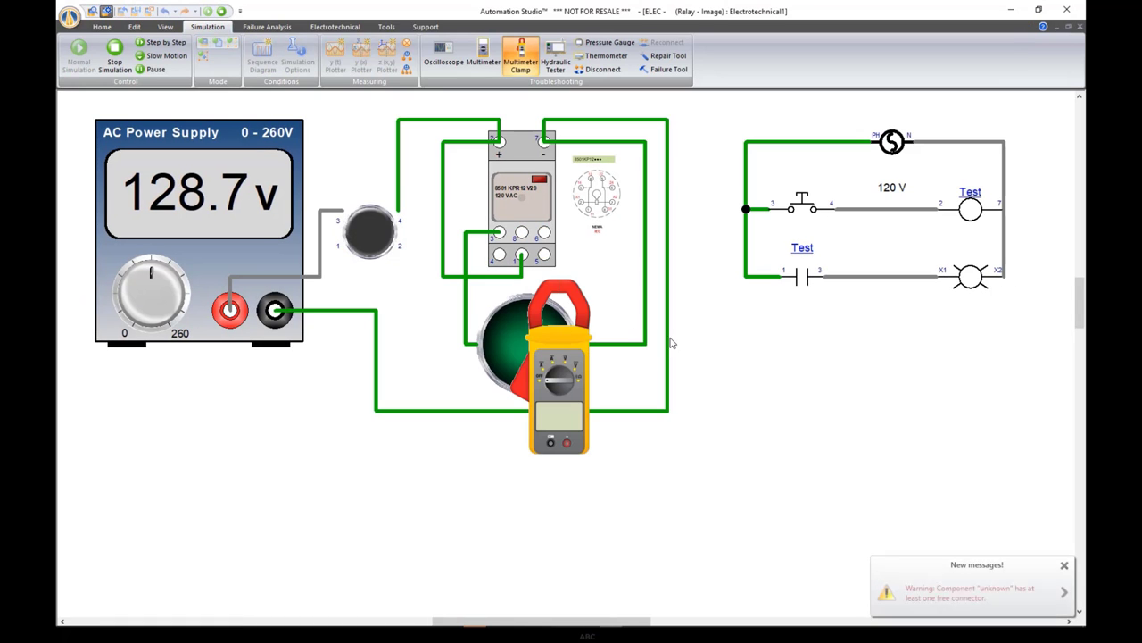
pyautogui.click(520, 59)
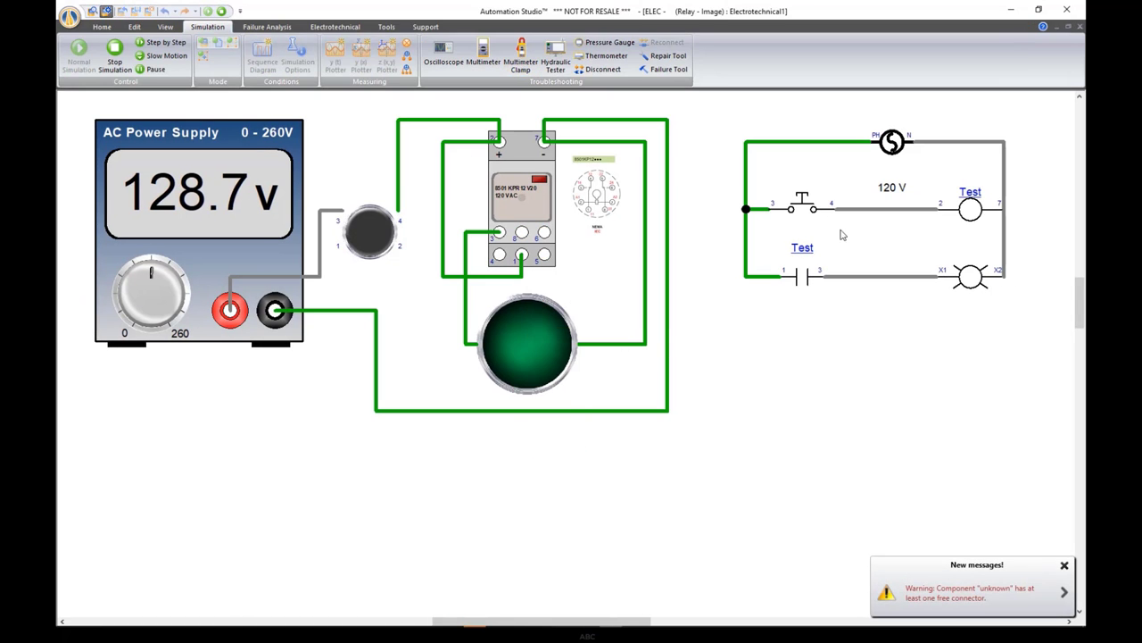
# Operate the push button in the 120 V schematic to test the Test relay coil and lamp
pyautogui.click(804, 207)
pyautogui.click(804, 207)
pyautogui.click(805, 207)
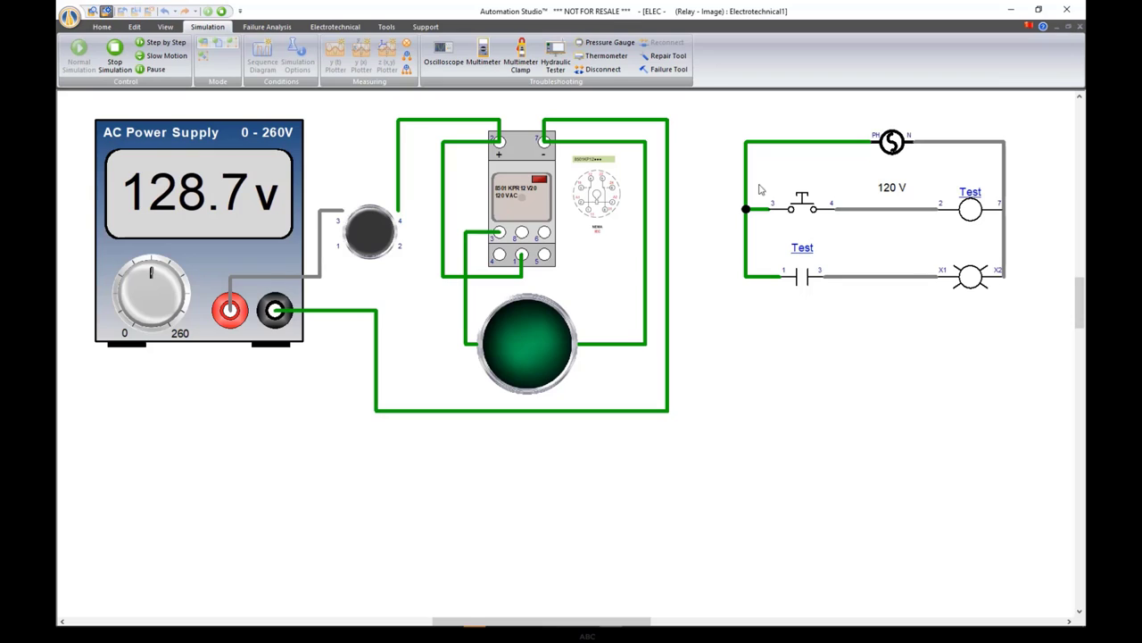
pyautogui.click(787, 204)
# Operate the round black push button repeatedly to test the pictured relay and green lamp
pyautogui.click(379, 246)
pyautogui.click(379, 245)
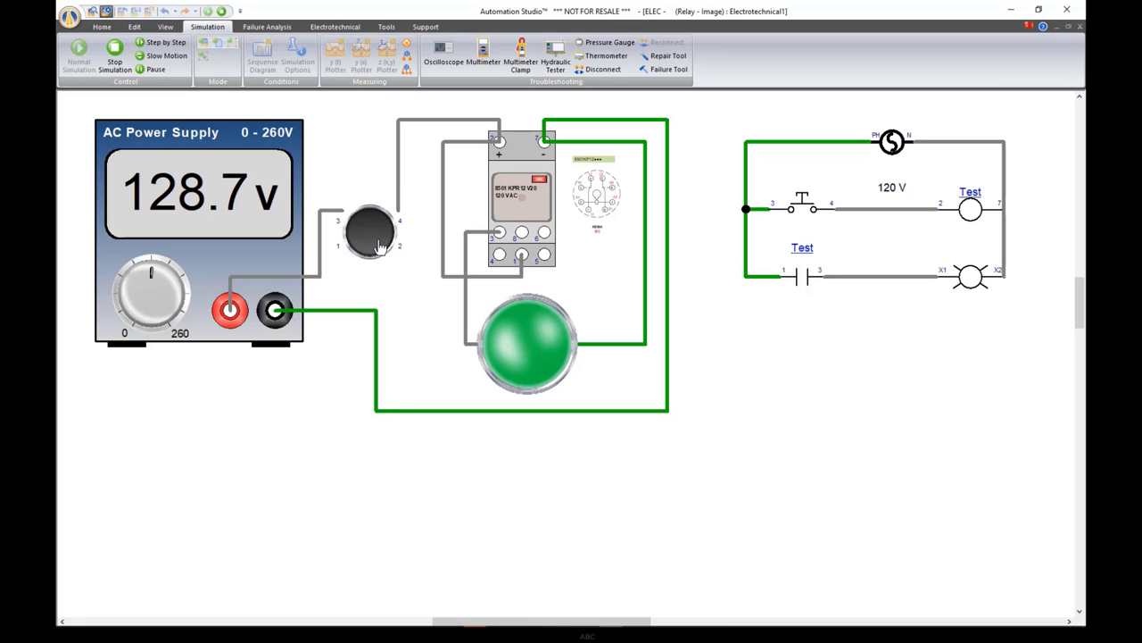
pyautogui.click(379, 246)
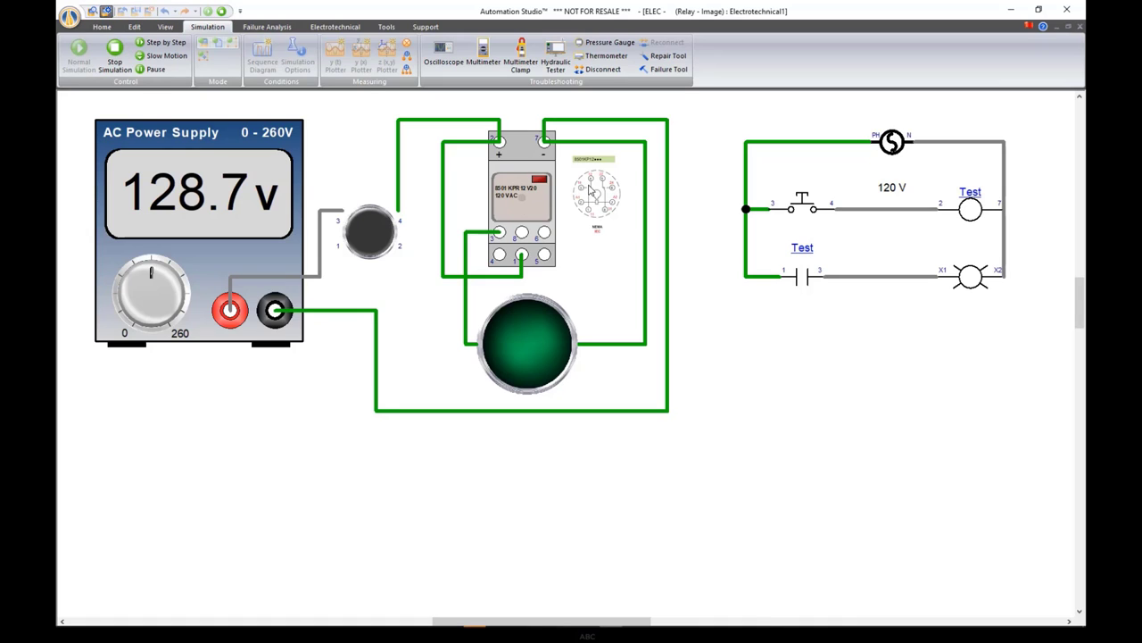
# Examine the relay's pin diagram while retesting the round push button, and end the simulation
pyautogui.scroll(3, 595, 191)
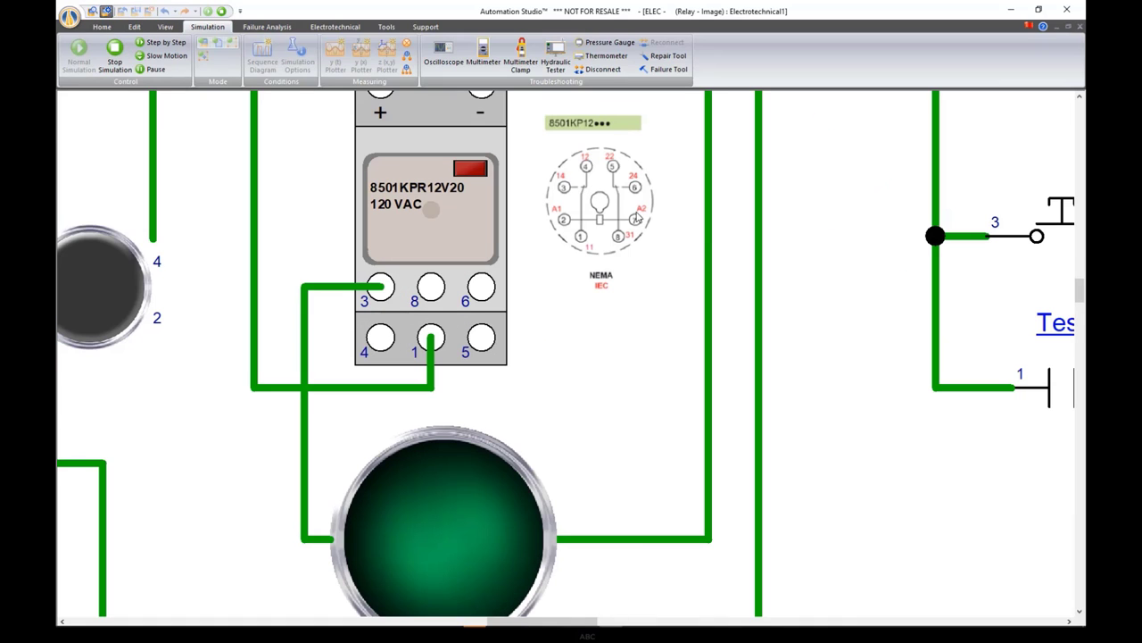
pyautogui.scroll(-3, 536, 238)
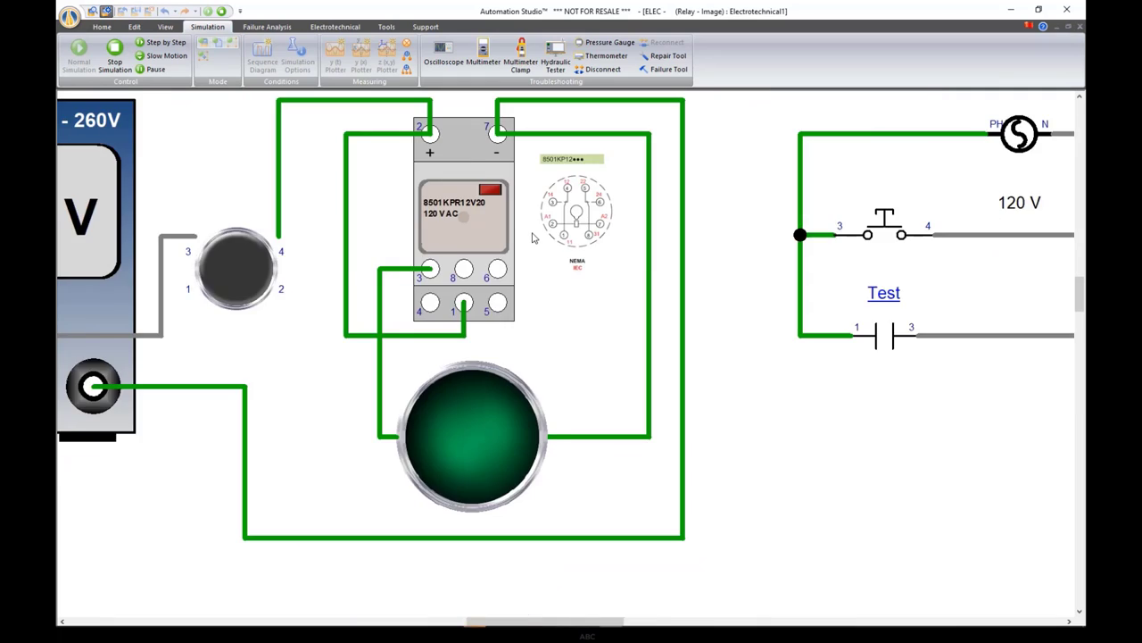
pyautogui.click(335, 257)
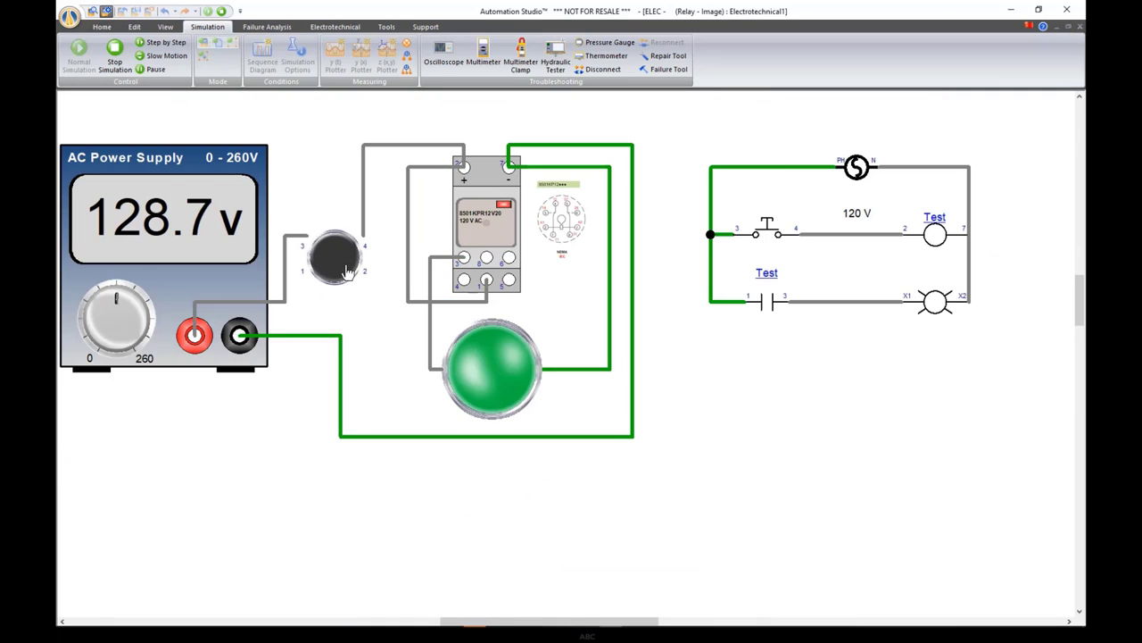
pyautogui.moveTo(326, 179); pyautogui.dragTo(363, 175)
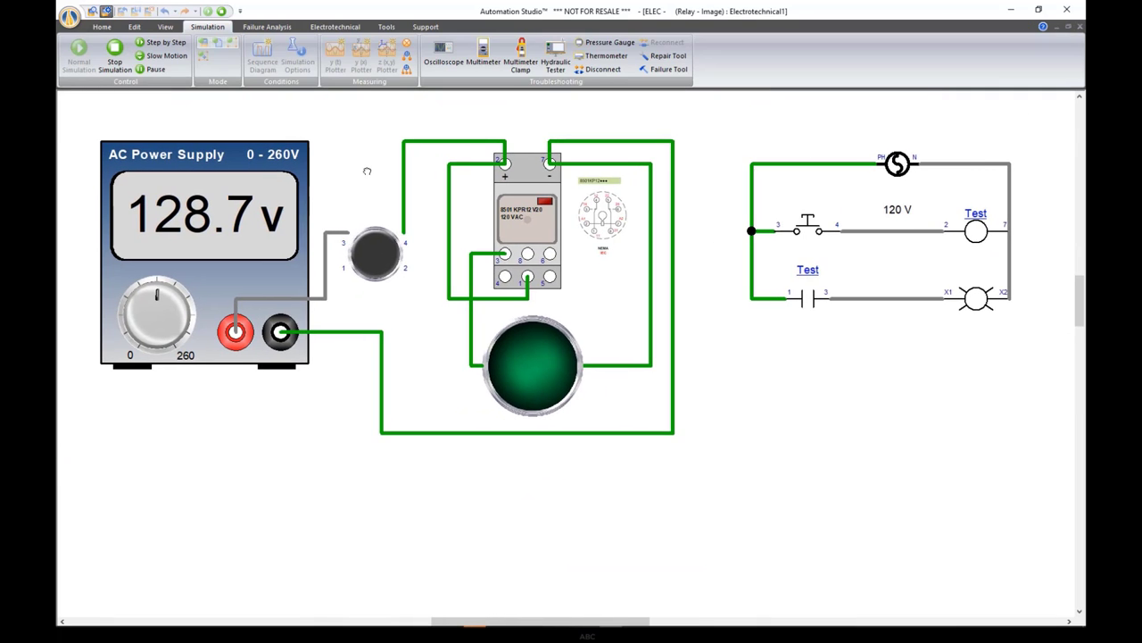
pyautogui.click(377, 254)
pyautogui.press('Escape')
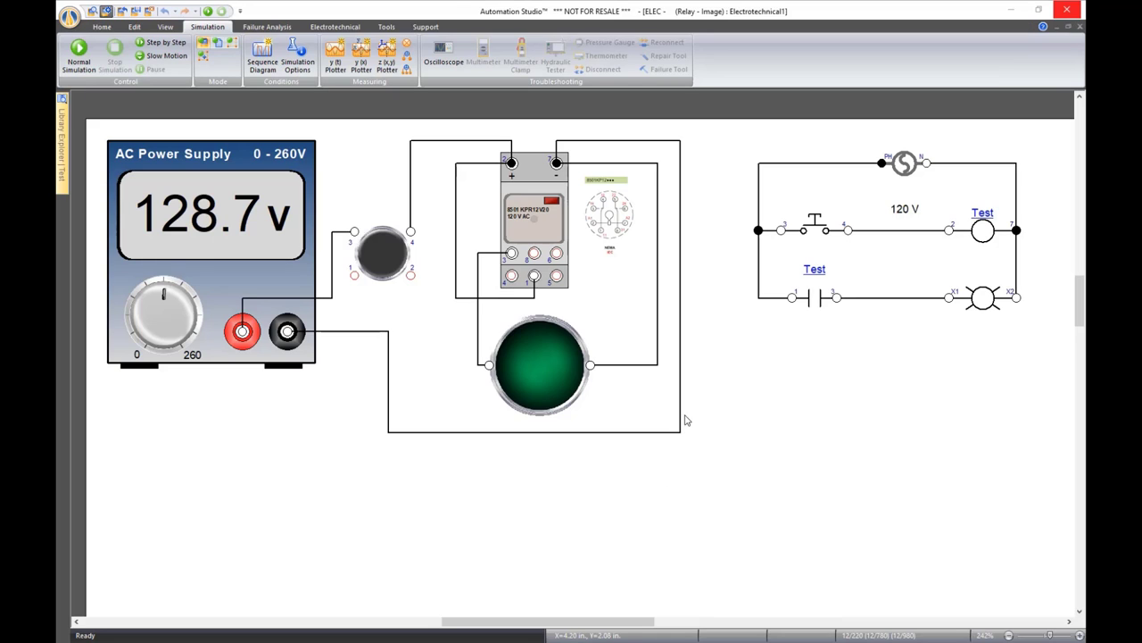
# Declare the Cut failure on the wire between the schematic's push button and Test coil, with the variable alias "Fault 1"
pyautogui.click(884, 230)
pyautogui.doubleClick(884, 231)
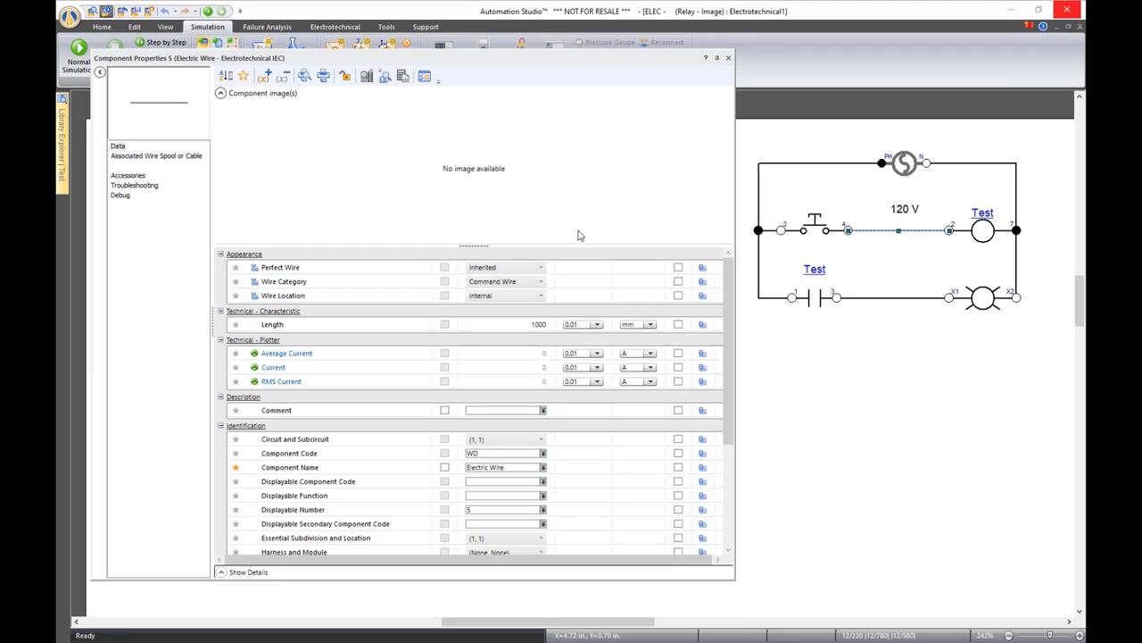
pyautogui.click(134, 185)
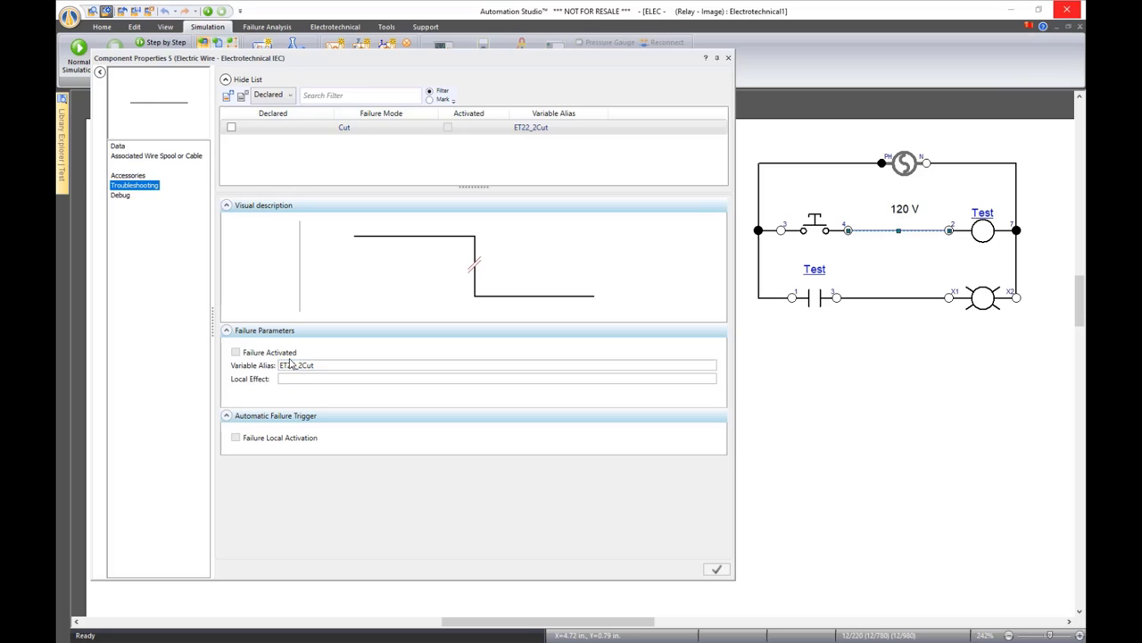
pyautogui.click(231, 127)
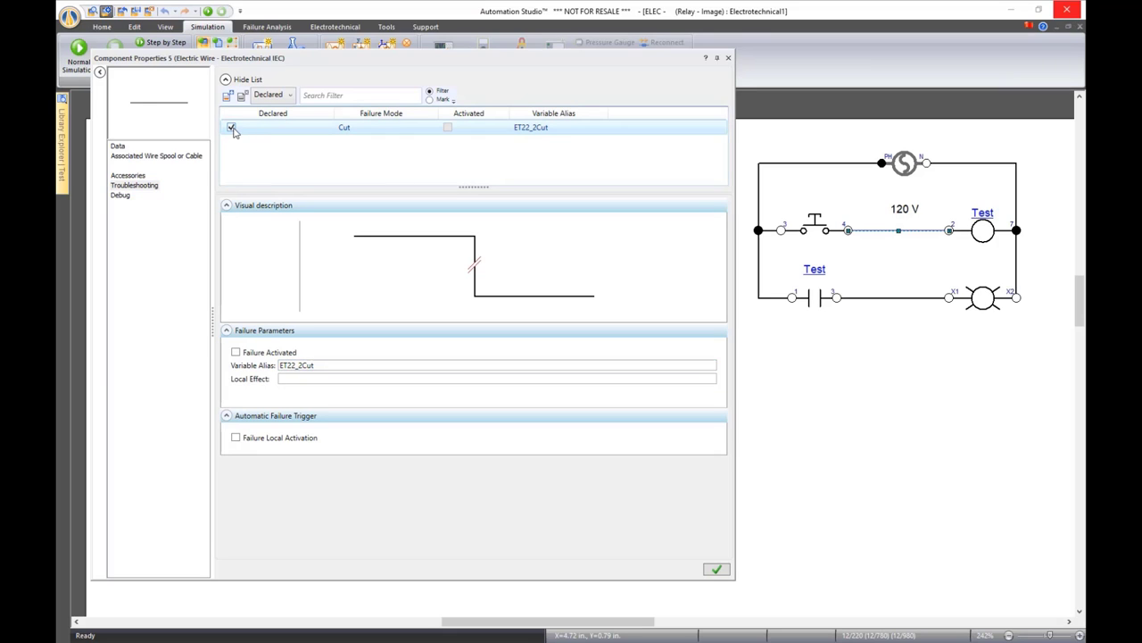
pyautogui.doubleClick(304, 365)
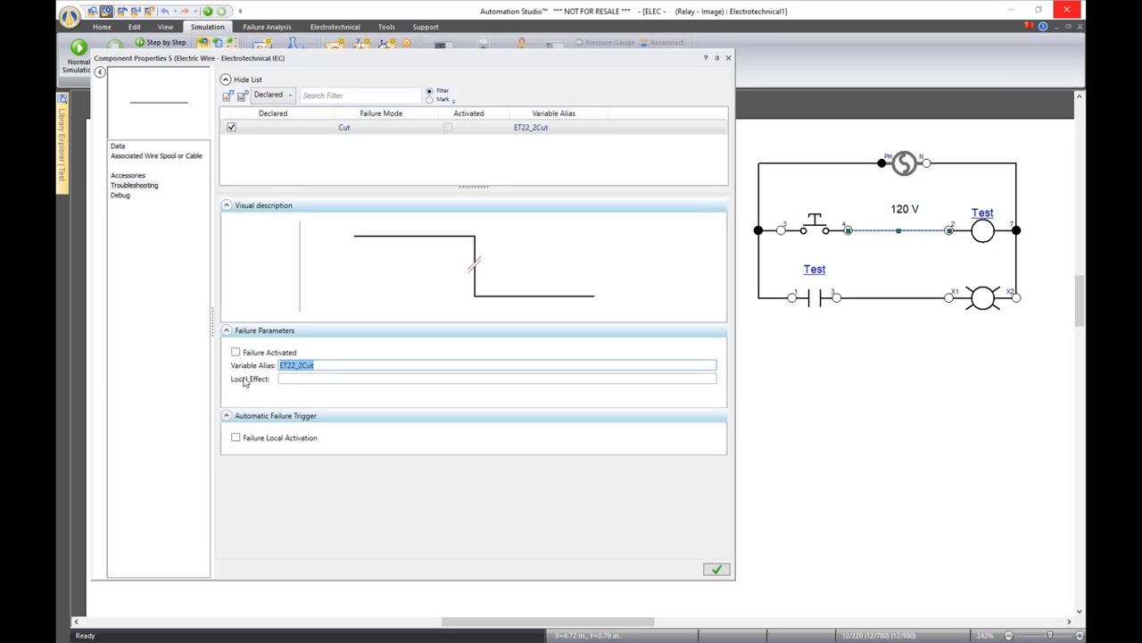
pyautogui.write('Fault 1')
pyautogui.click(718, 569)
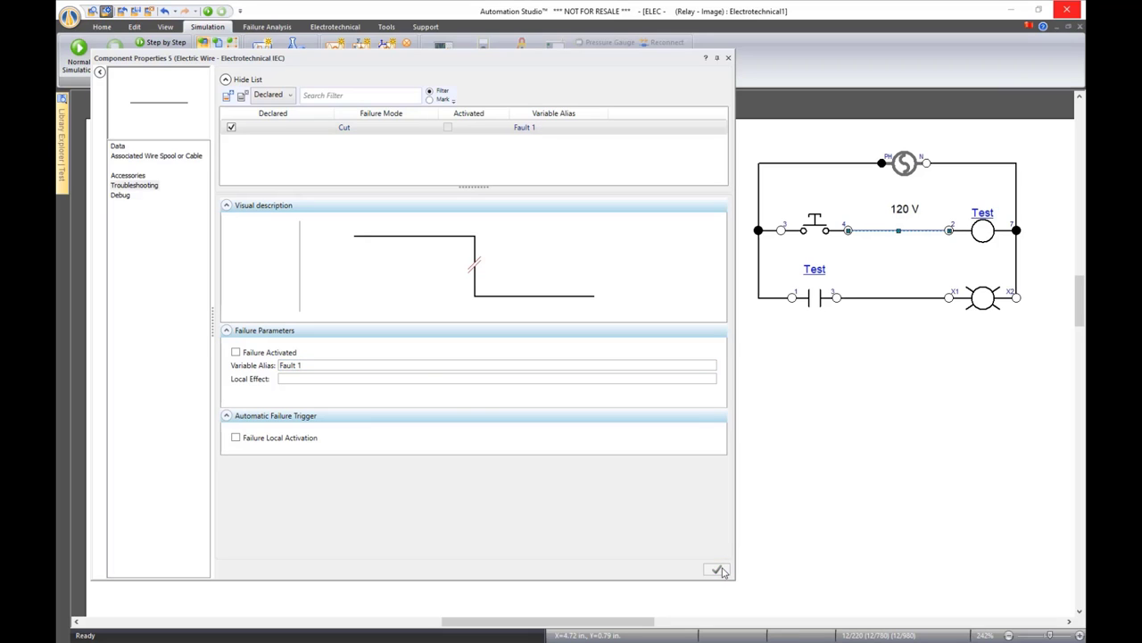
pyautogui.click(728, 57)
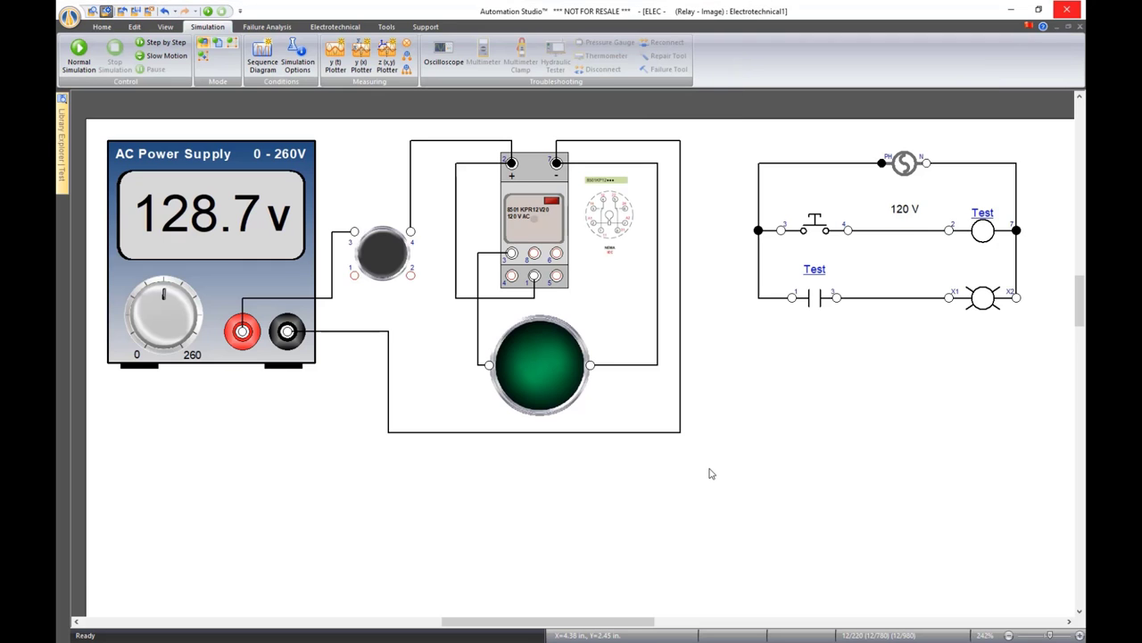
# Place a Toggle Switch from the HMI & Control Panels library below the 120 V schematic, with the alias "Fault 1"
pyautogui.click(62, 161)
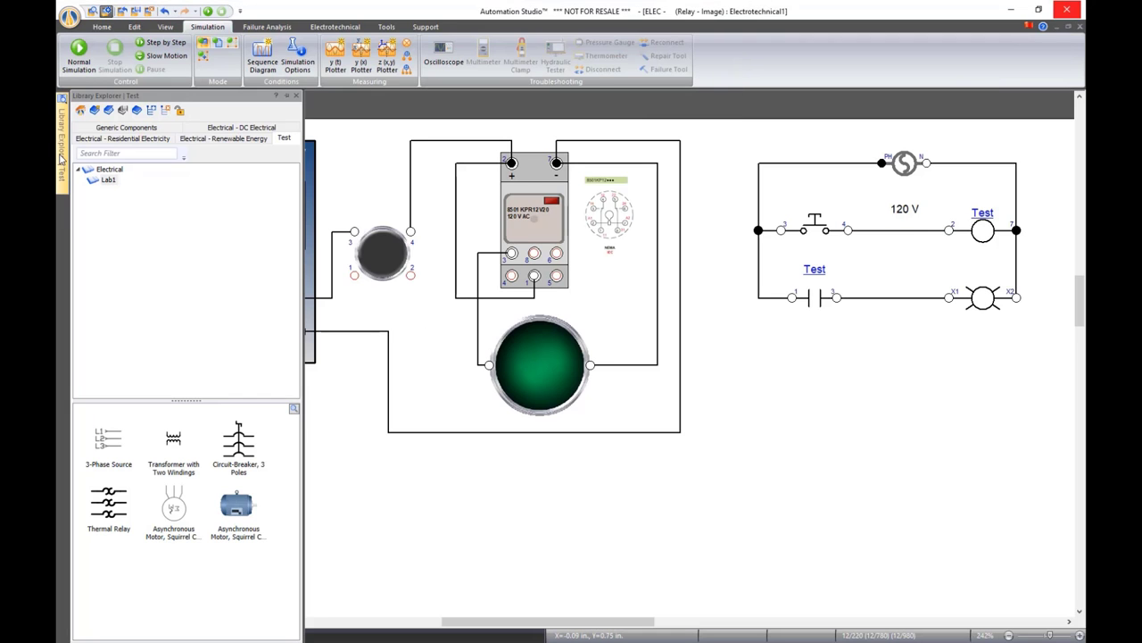
pyautogui.click(126, 126)
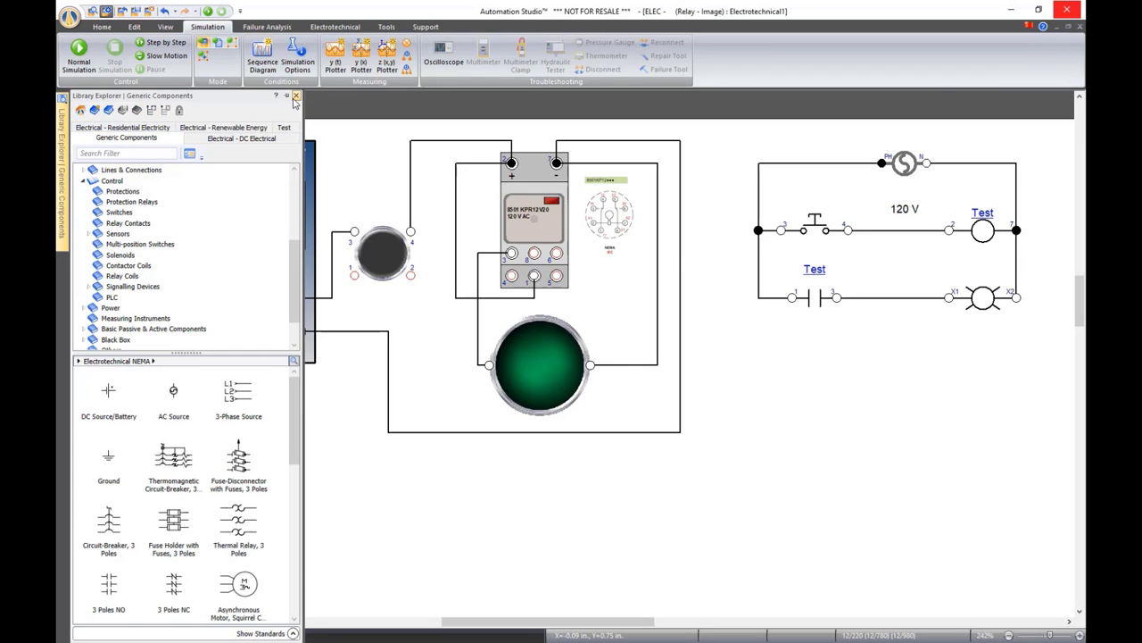
pyautogui.click(286, 96)
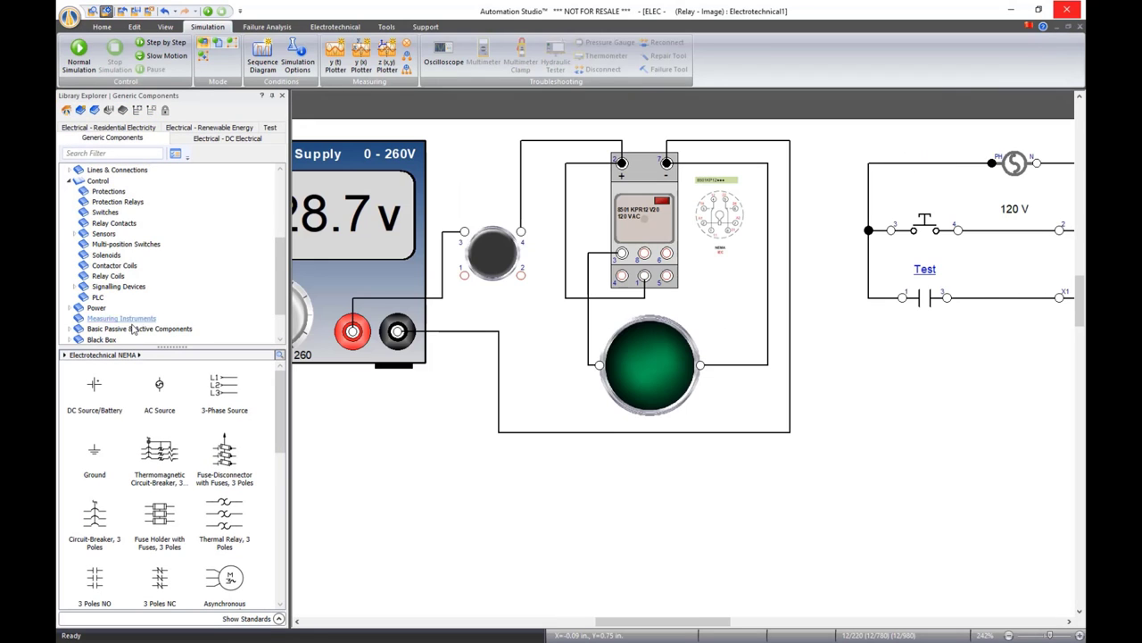
pyautogui.scroll(-2, 108, 321)
pyautogui.click(94, 338)
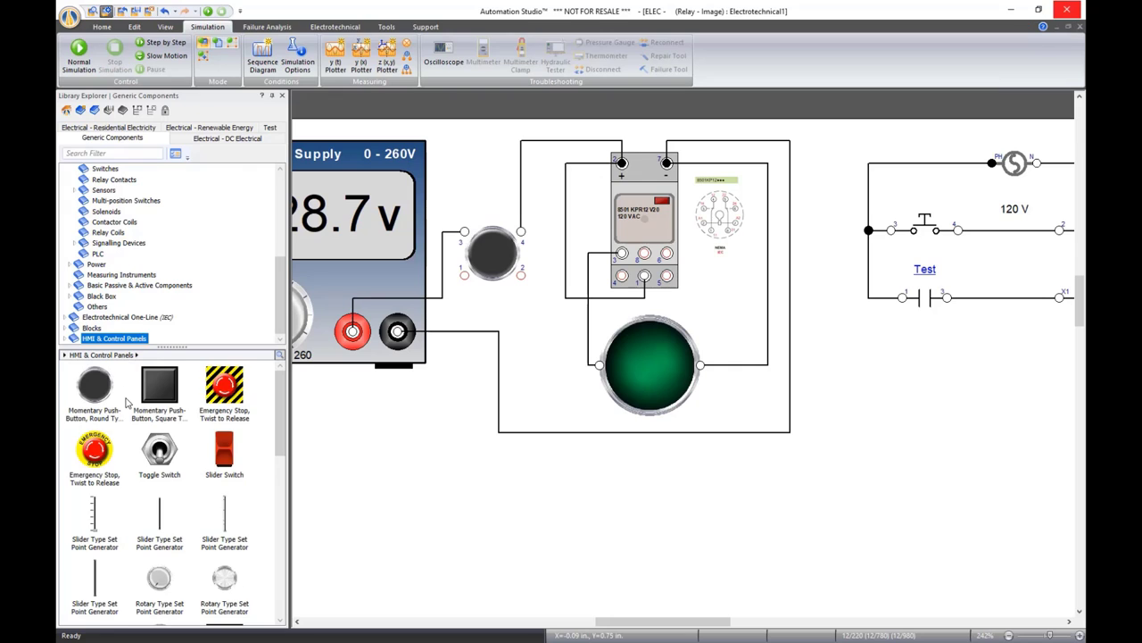
pyautogui.moveTo(160, 458); pyautogui.dragTo(982, 471)
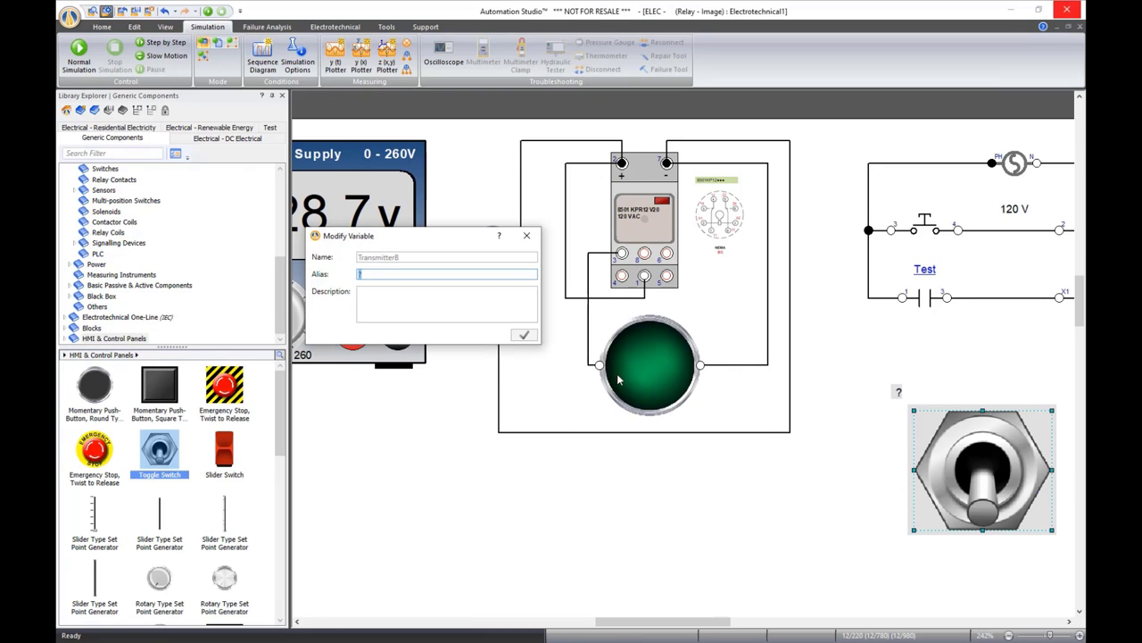
pyautogui.write('Fault 1')
pyautogui.press('Return')
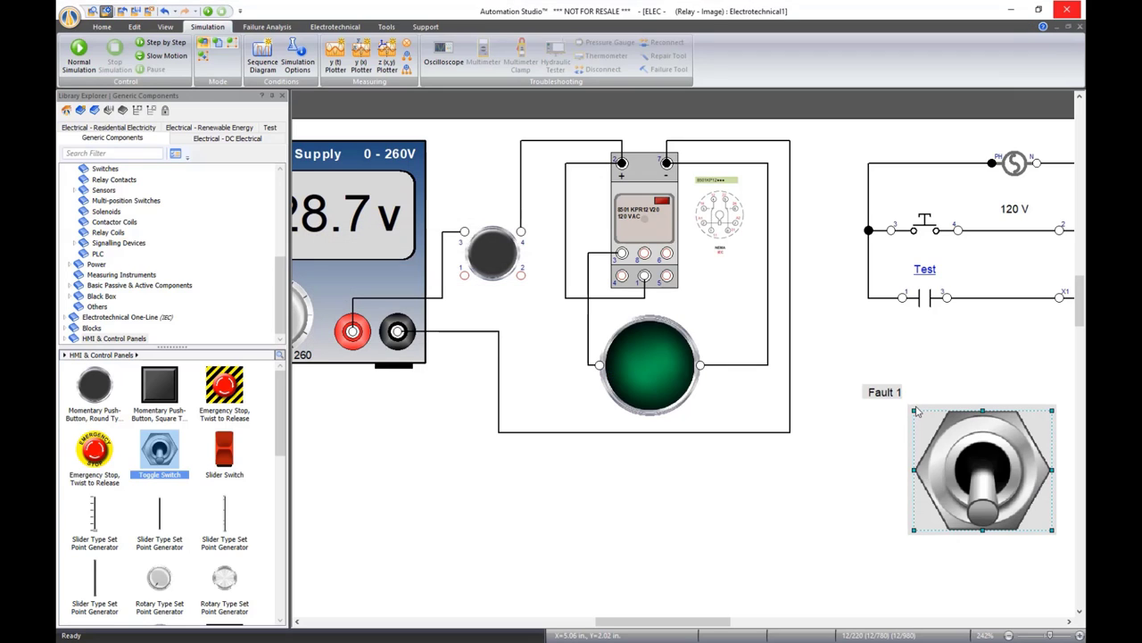
# Shrink the toggle switch to about a third of its size and position its Fault 1 label directly above it
pyautogui.moveTo(913, 410); pyautogui.dragTo(1004, 387)
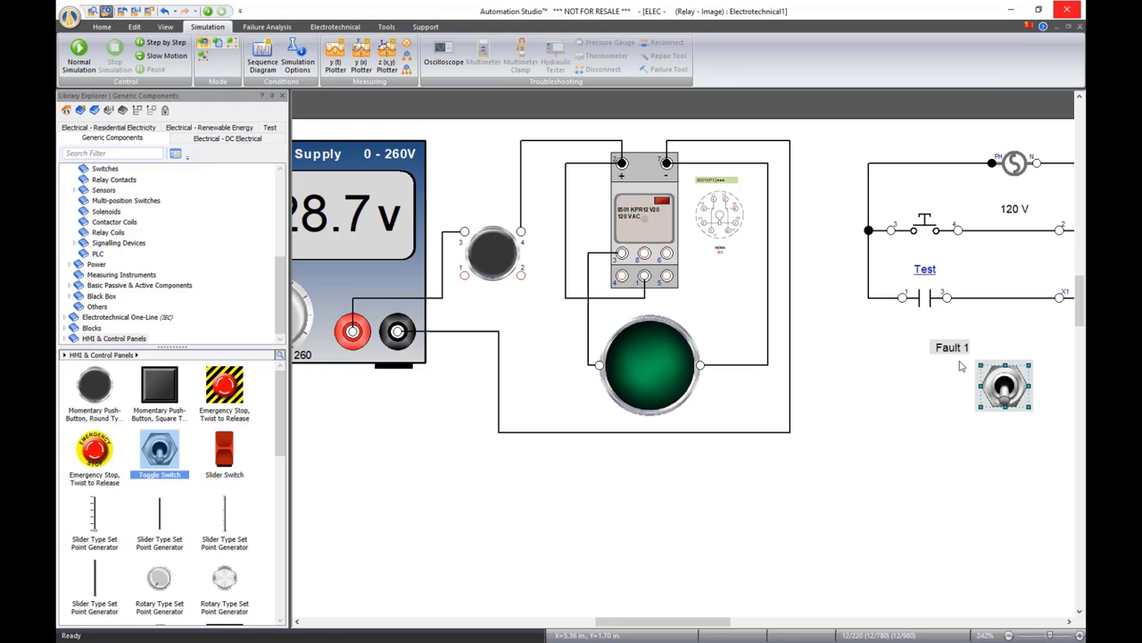
pyautogui.click(921, 355)
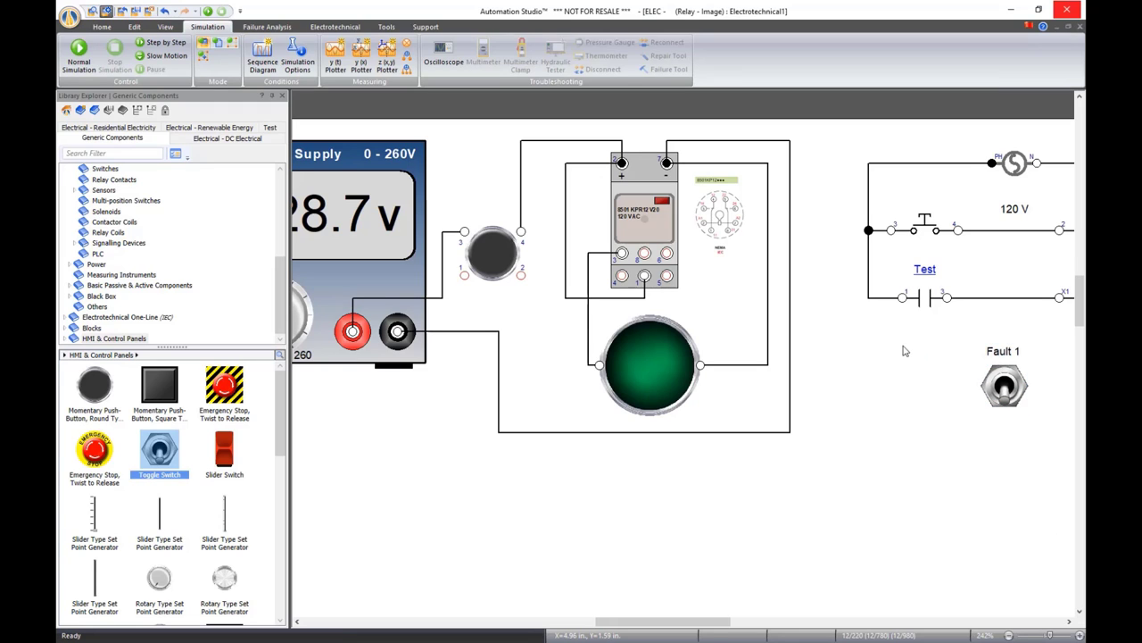
pyautogui.moveTo(897, 339); pyautogui.dragTo(644, 340)
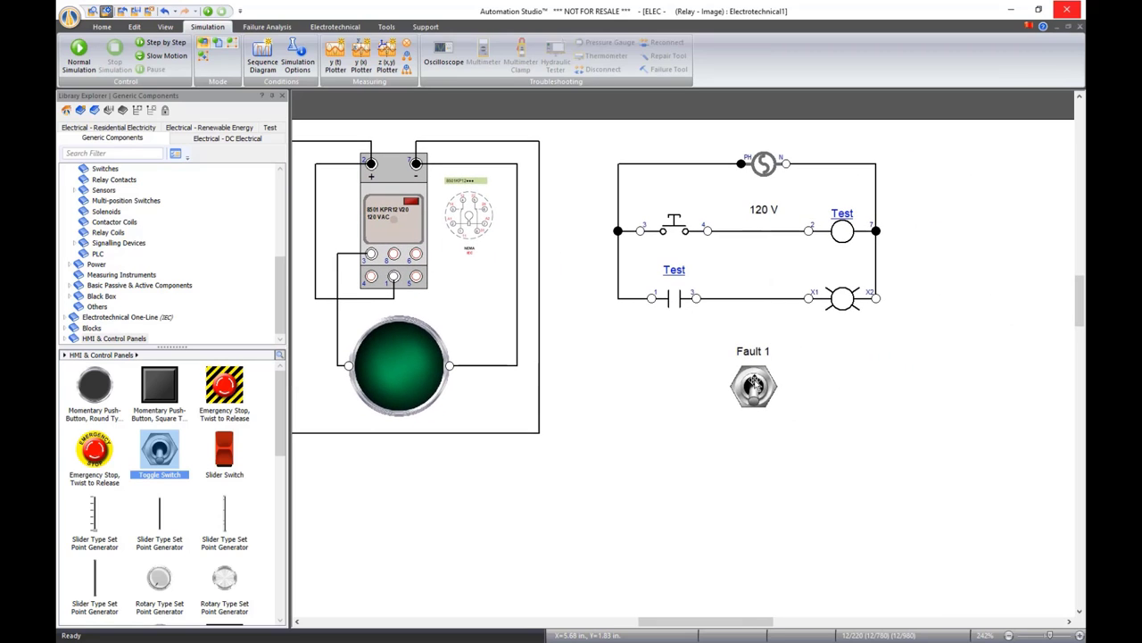
# Associate the toggle switch's Fault 1 variable with the wire's Fault 1 Cut failure variable
pyautogui.click(756, 382)
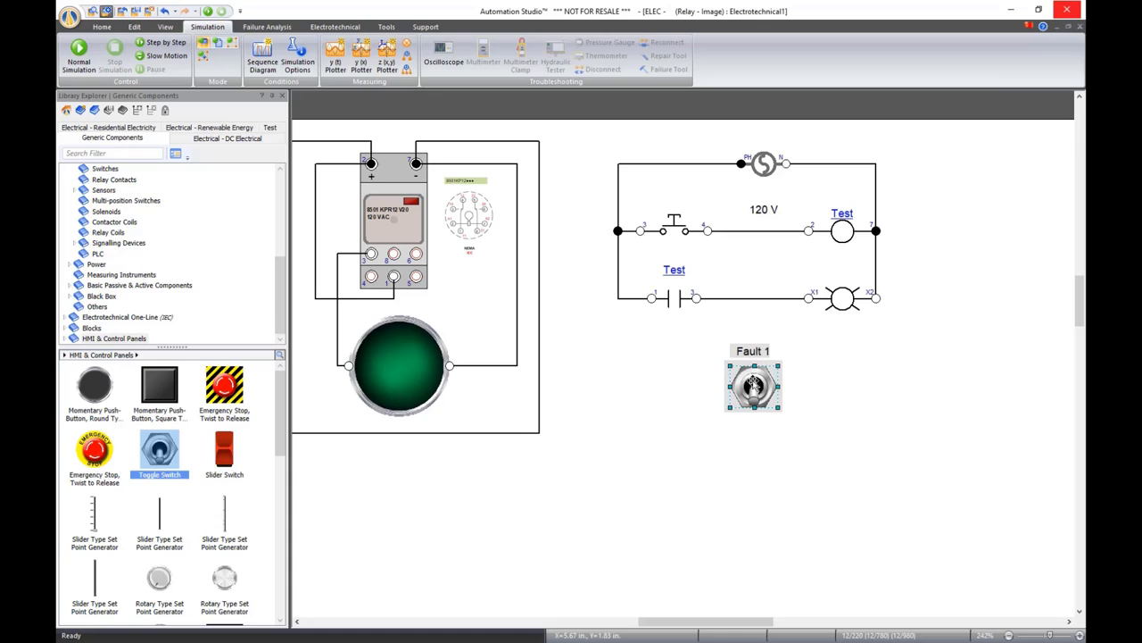
pyautogui.doubleClick(754, 384)
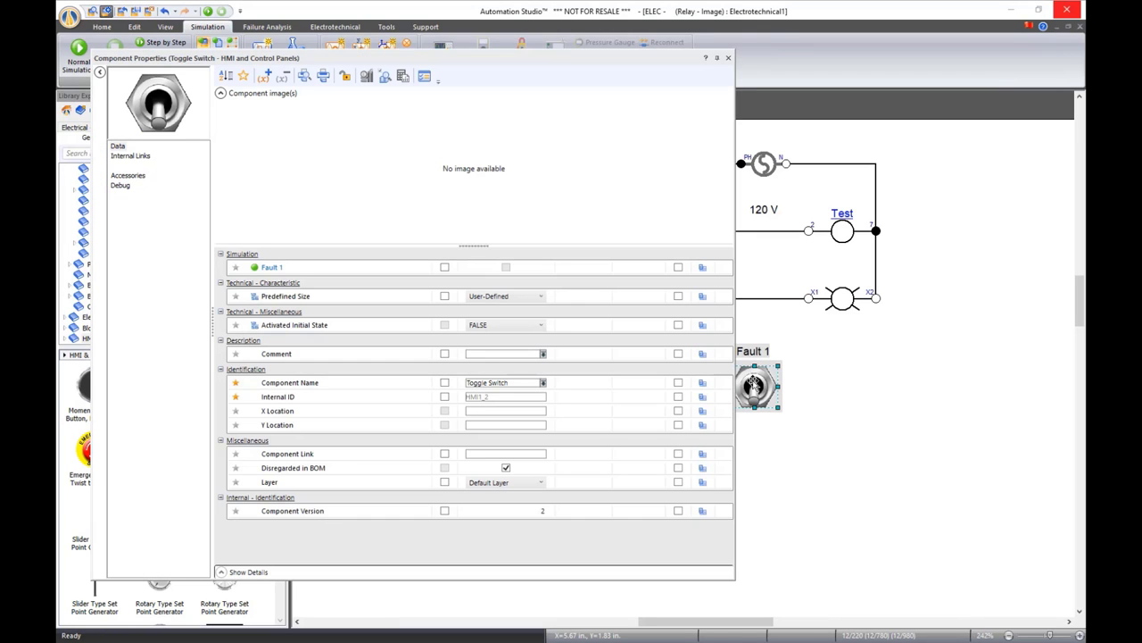
pyautogui.click(129, 156)
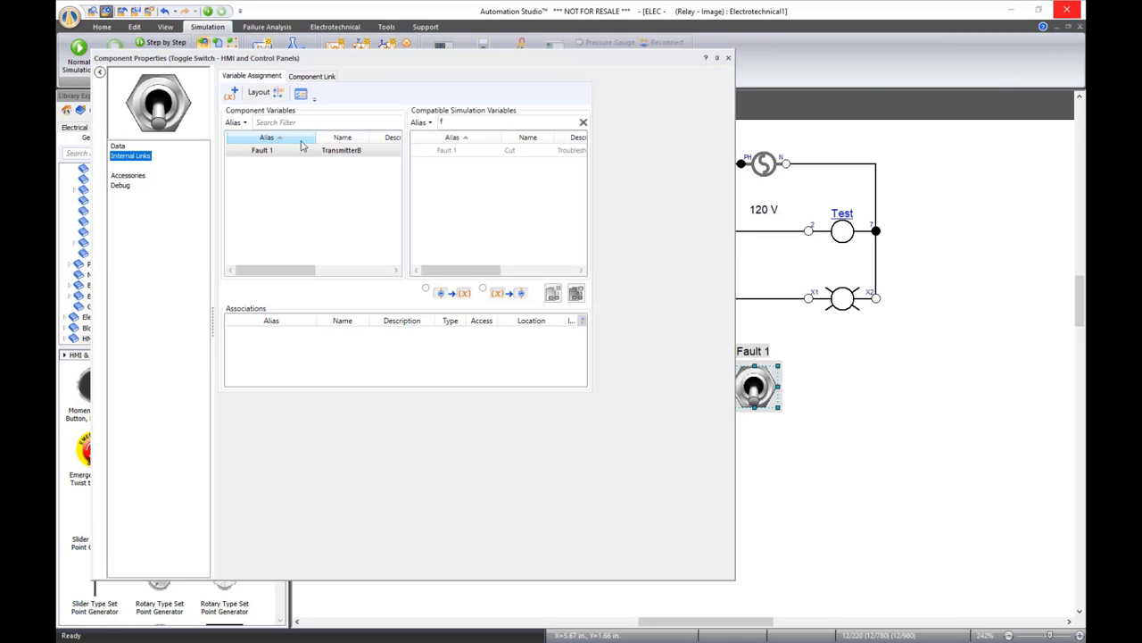
pyautogui.doubleClick(447, 150)
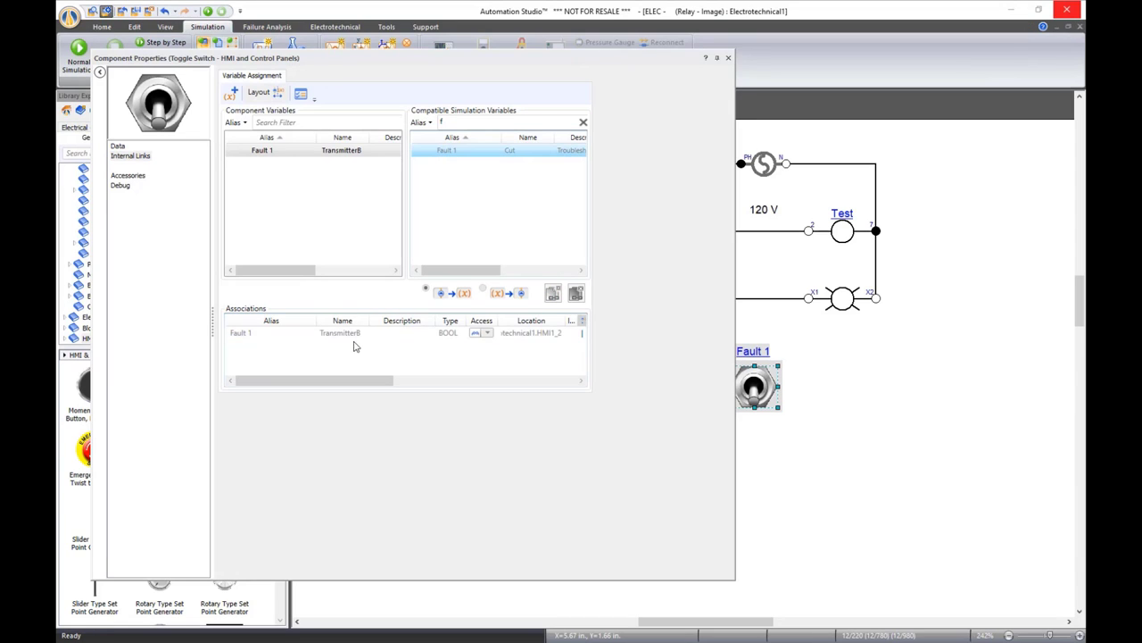
# Run the relay circuit simulation and actuate the schematic's push button with the Fault 1 switch off
pyautogui.click(728, 59)
pyautogui.hscroll(3, 366, 186)
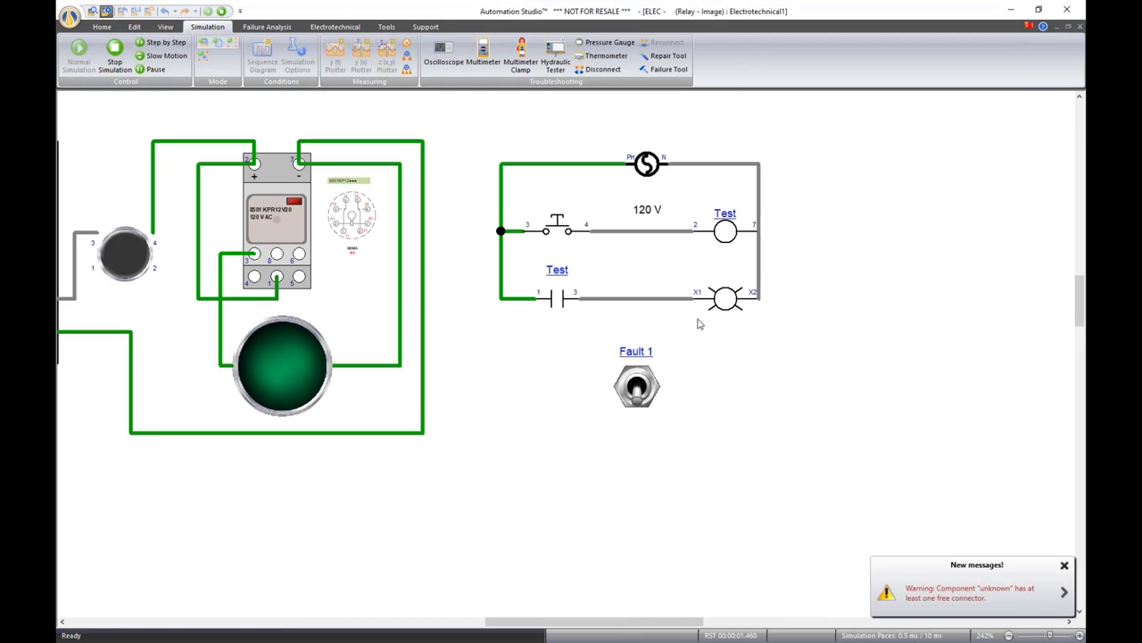
pyautogui.click(557, 230)
pyautogui.click(557, 232)
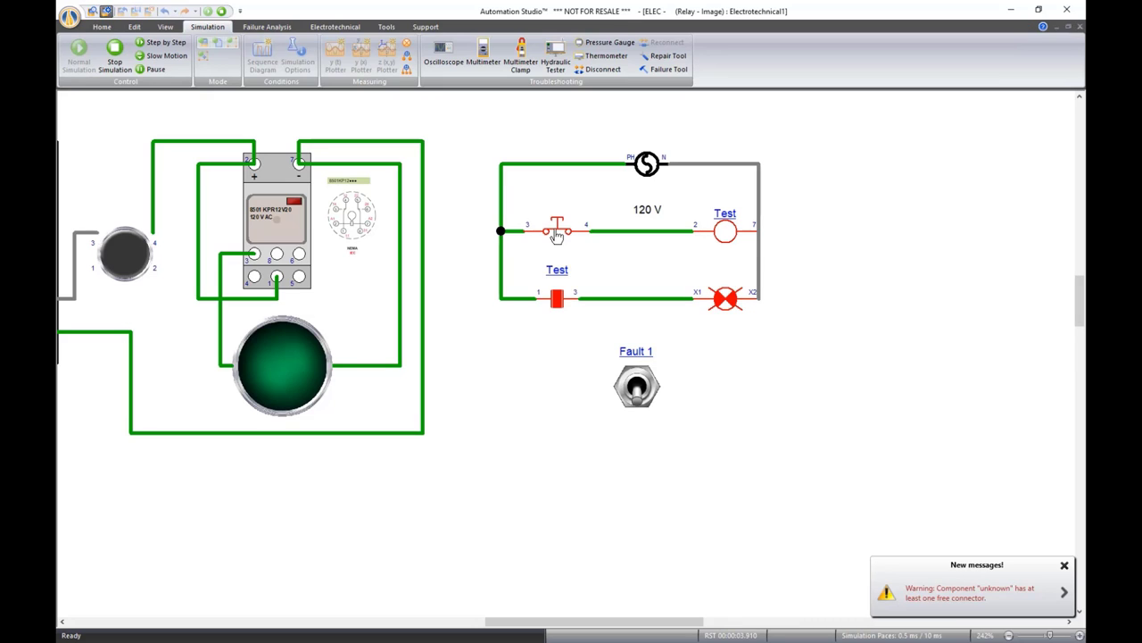
pyautogui.click(557, 232)
pyautogui.click(557, 232)
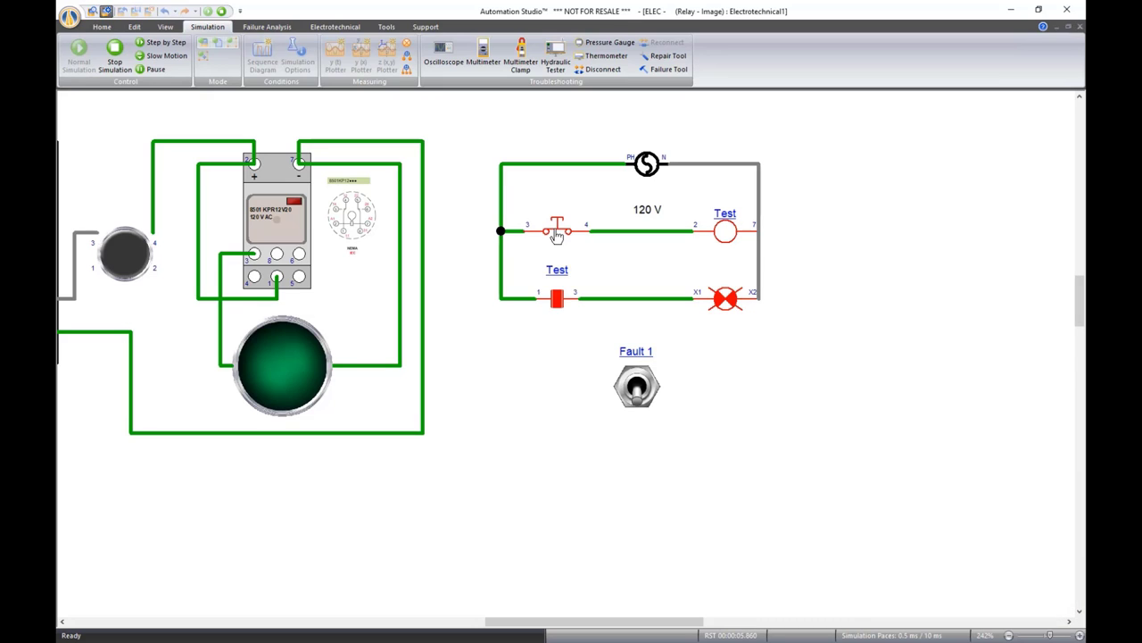
pyautogui.scroll(2, 699, 221)
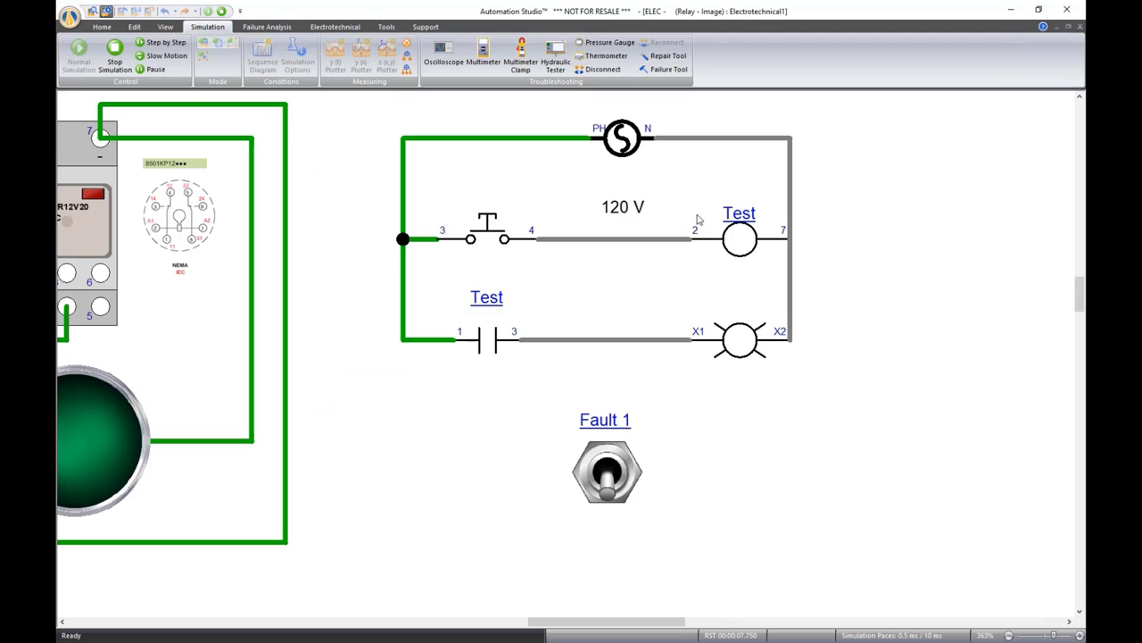
# Switch Fault 1 on, actuate the schematic's push button to test the cut wire, and stop the simulation
pyautogui.click(473, 239)
pyautogui.click(473, 238)
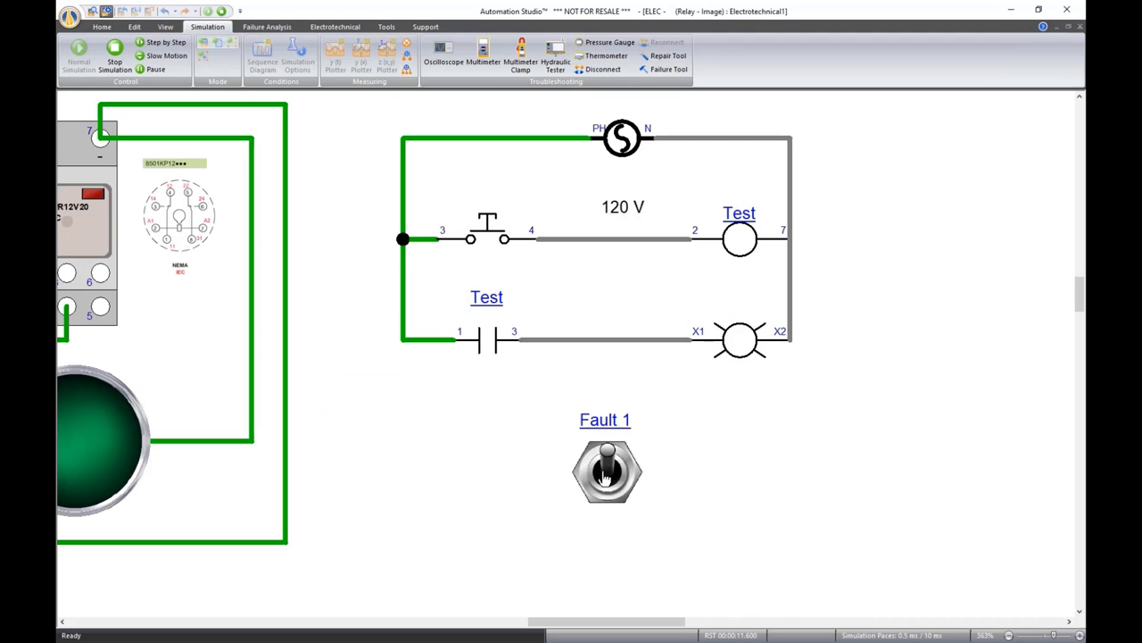
pyautogui.click(488, 239)
pyautogui.click(488, 239)
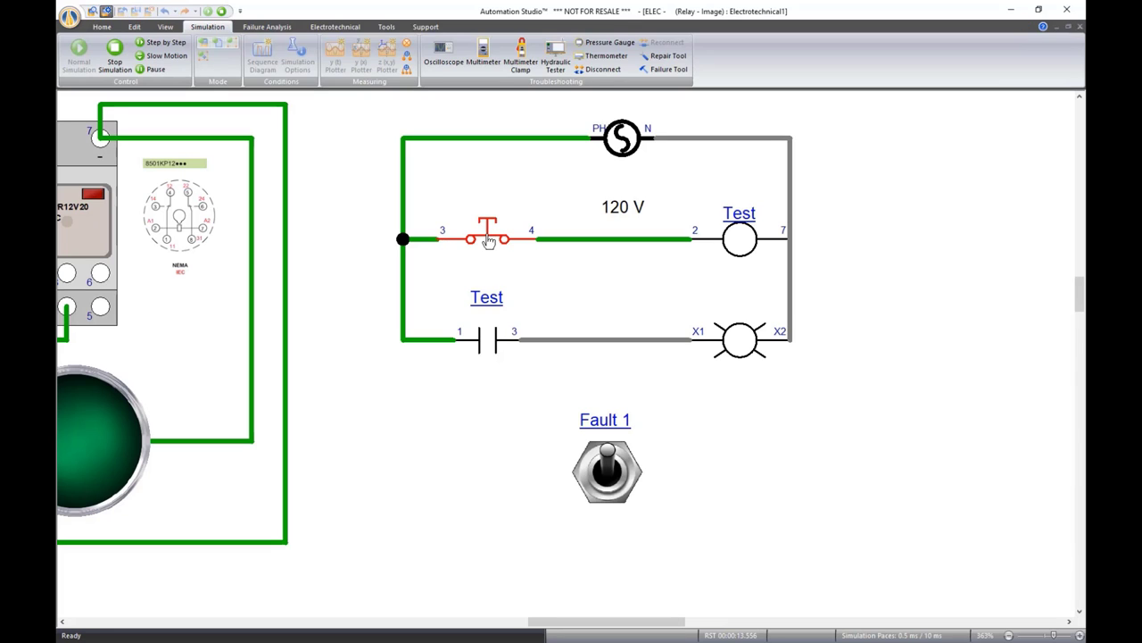
pyautogui.click(488, 239)
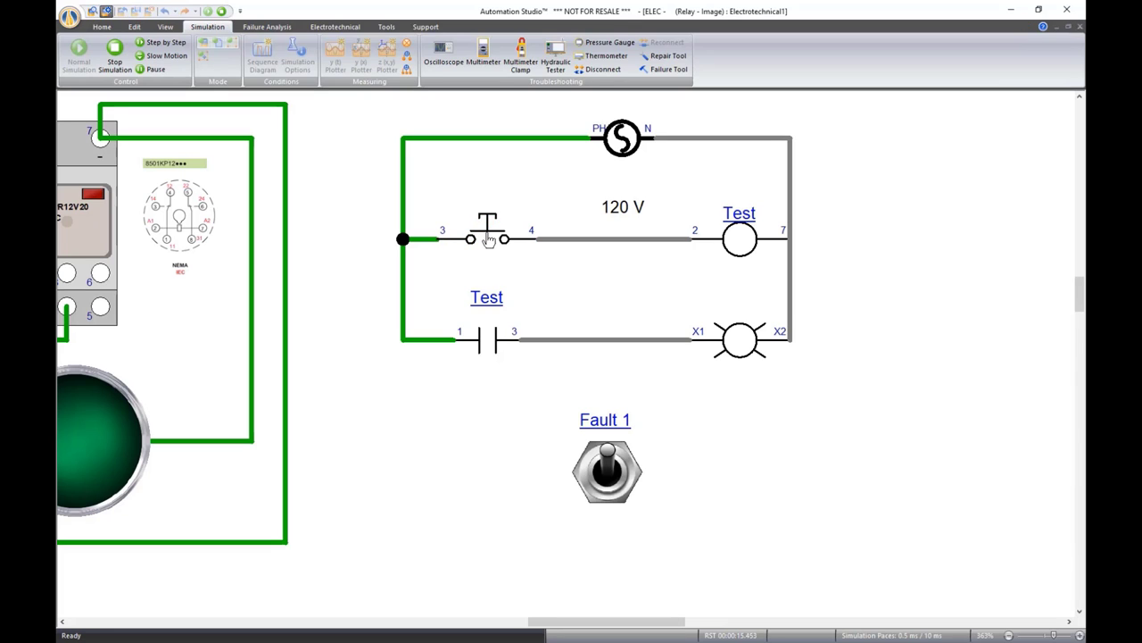
pyautogui.click(488, 239)
pyautogui.click(222, 11)
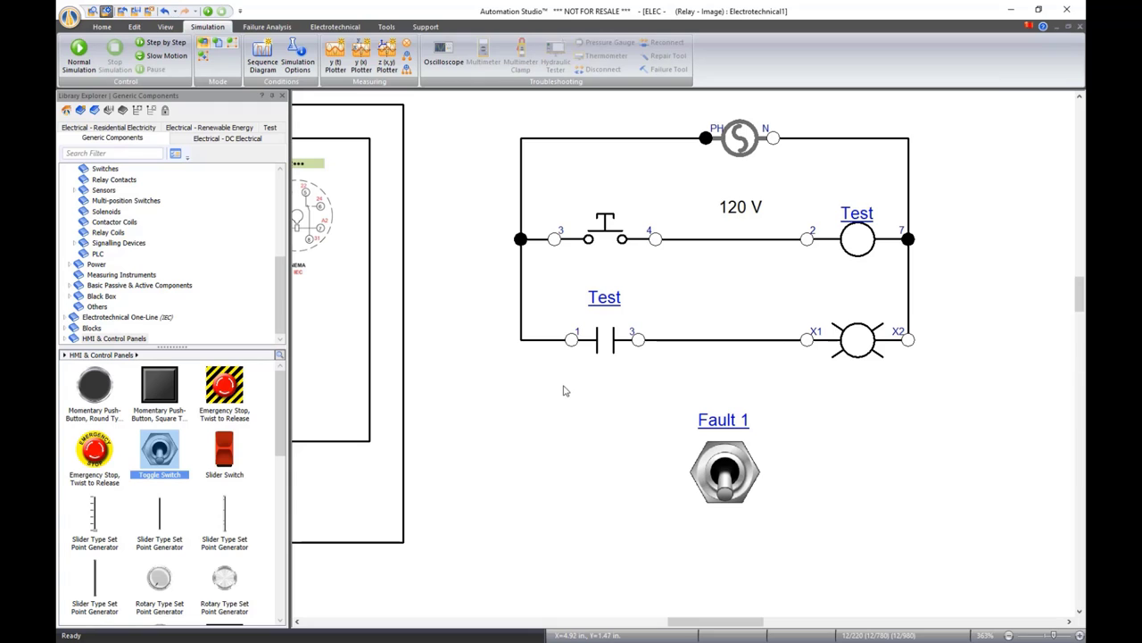
# Collapse the library explorer and look over the component properties of the schematic's push button
pyautogui.click(273, 96)
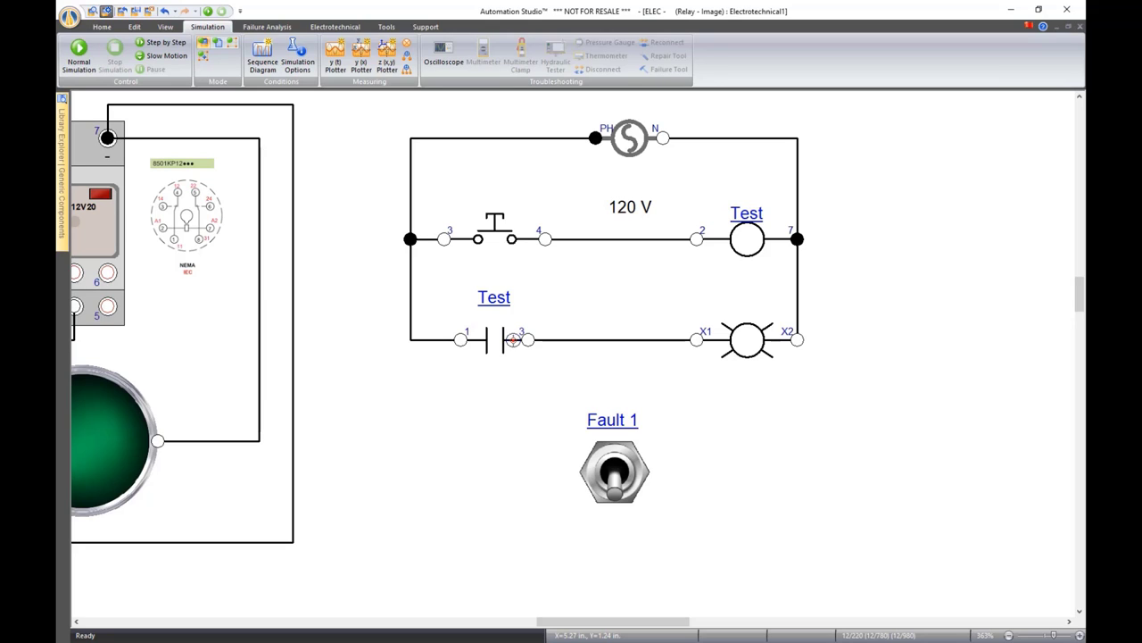
pyautogui.doubleClick(511, 239)
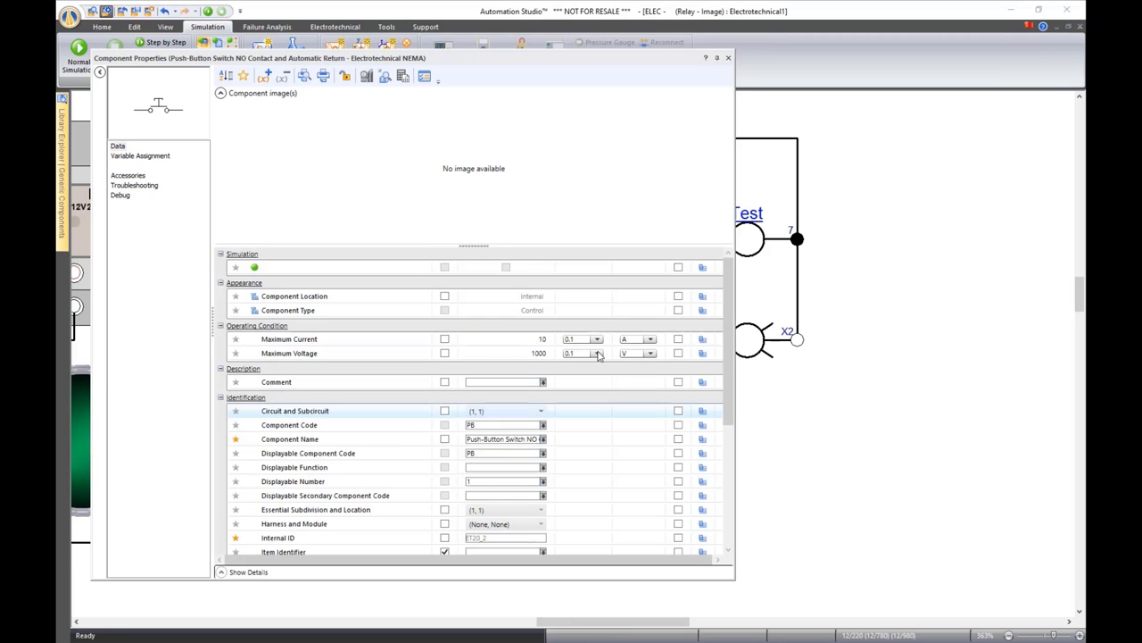
pyautogui.click(728, 58)
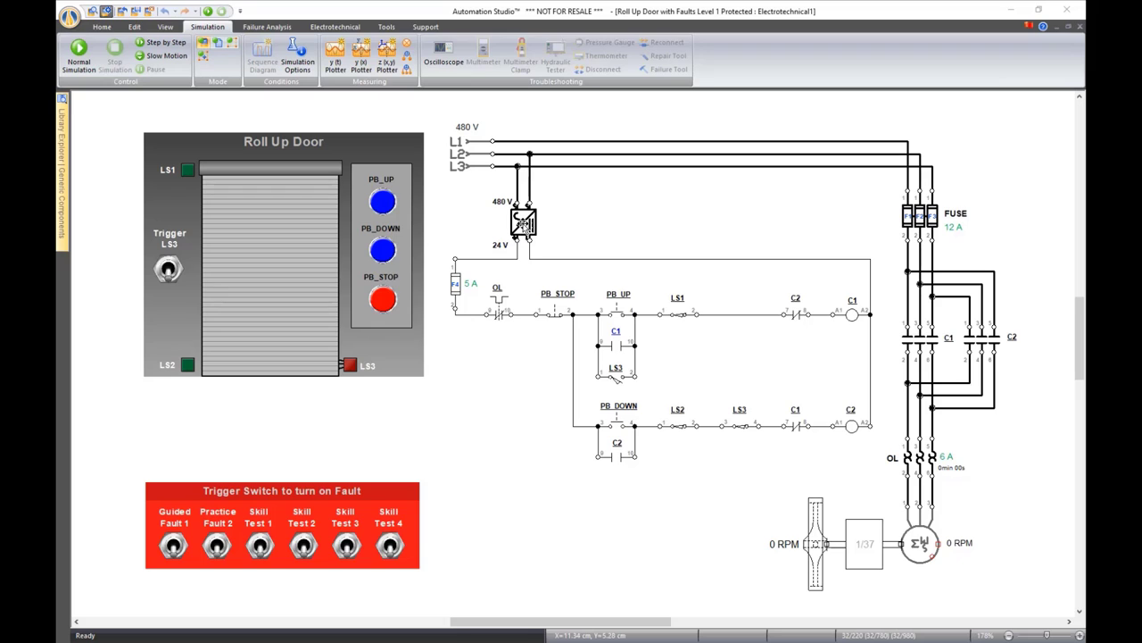
# In the protected Roll Up Door project, try to move the 480 V to 24 V converter and open the three-phase motor's properties
pyautogui.moveTo(523, 227); pyautogui.dragTo(619, 214)
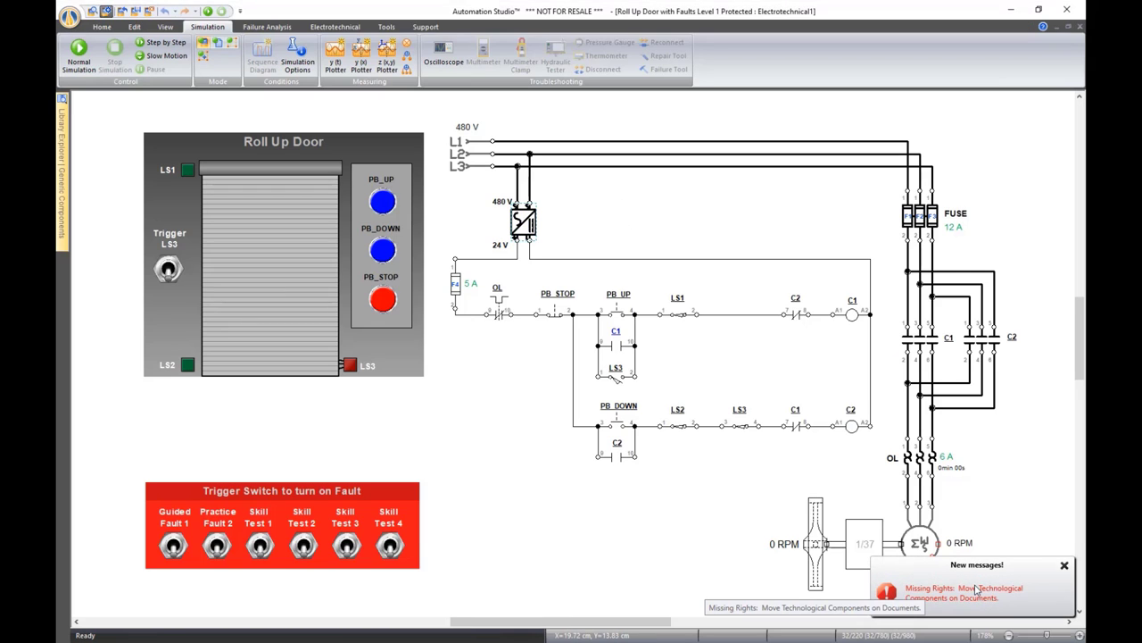
pyautogui.click(915, 528)
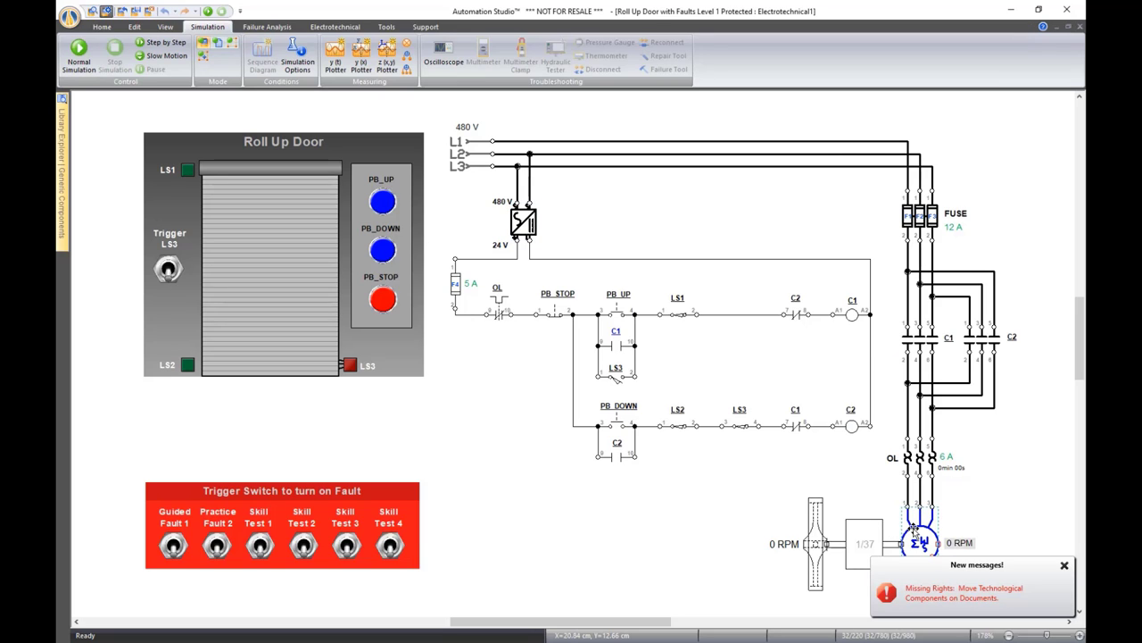
pyautogui.doubleClick(915, 529)
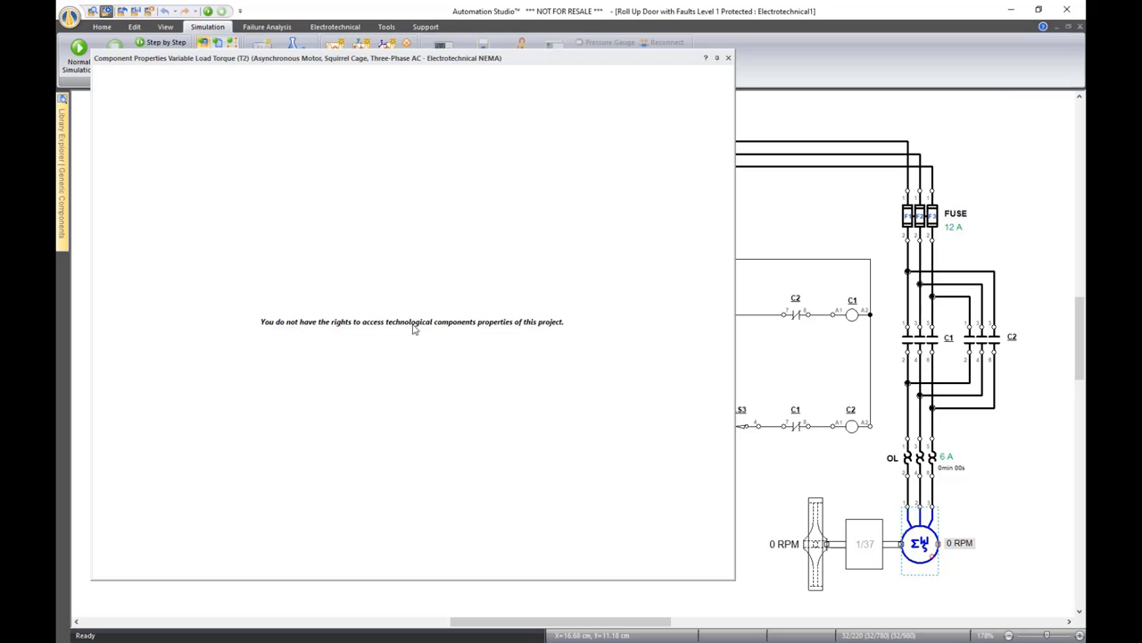
pyautogui.click(729, 57)
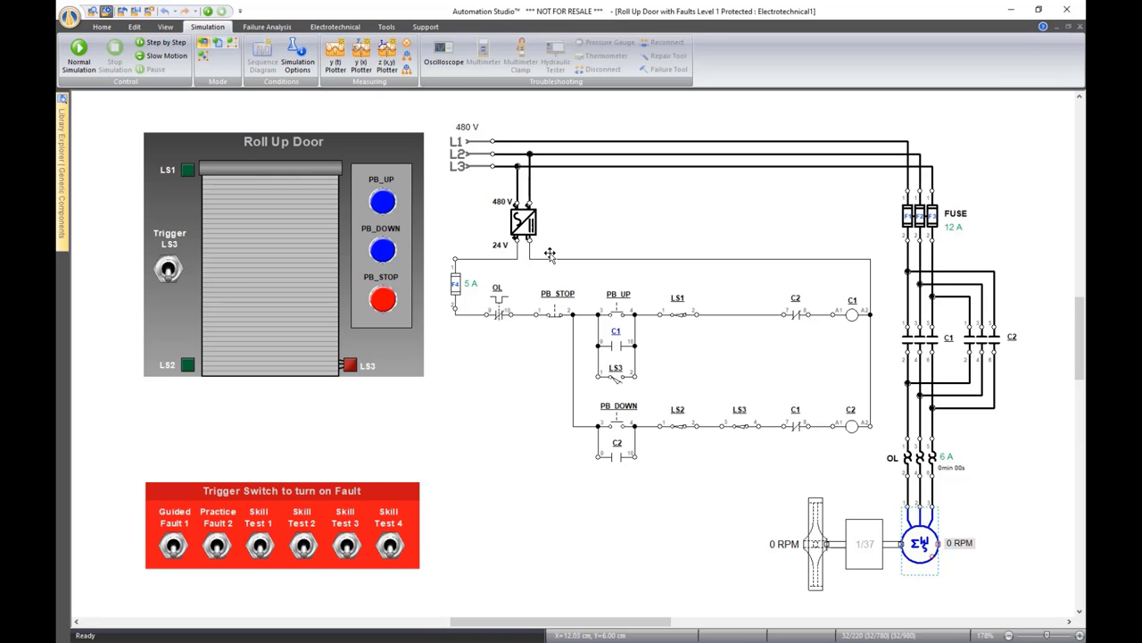
# Start the normal simulation of the roll-up door, dismiss the troubleshooting exercise notice and bring up the multimeter
pyautogui.click(78, 52)
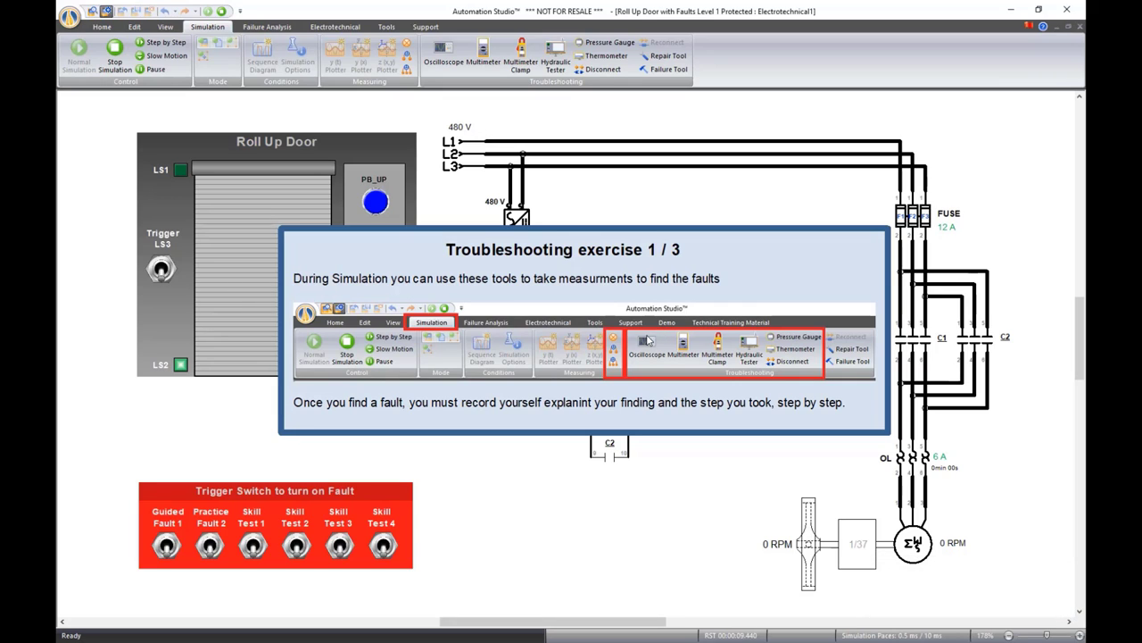
pyautogui.click(649, 332)
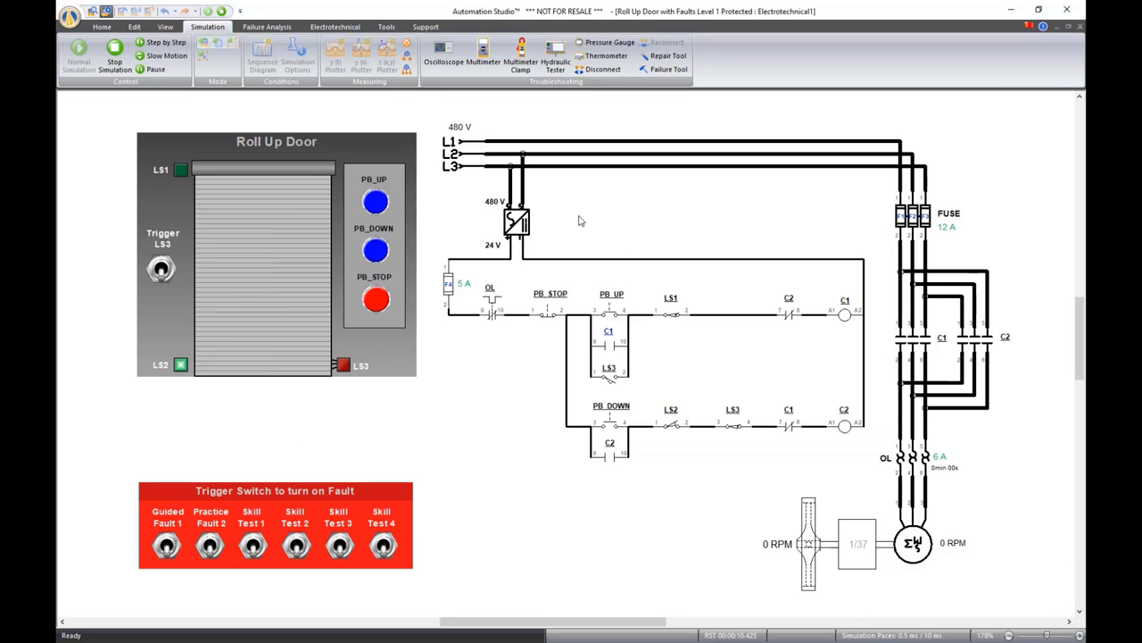
pyautogui.click(482, 61)
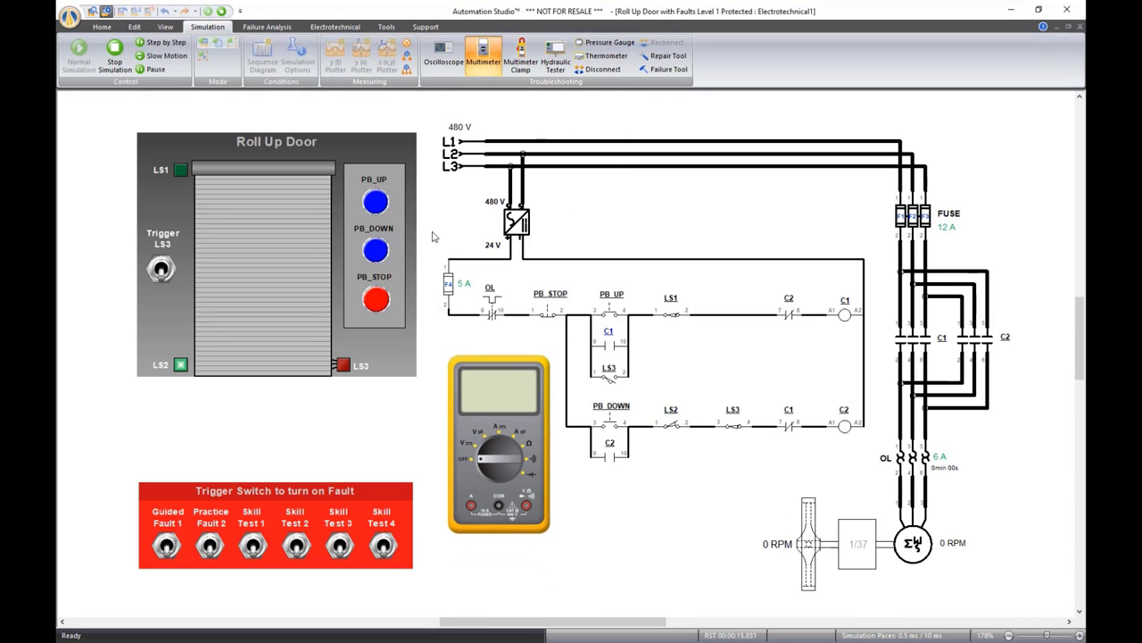
# Operate the door with PB_UP and PB_DOWN, and trigger LS3 while it is closing
pyautogui.click(375, 204)
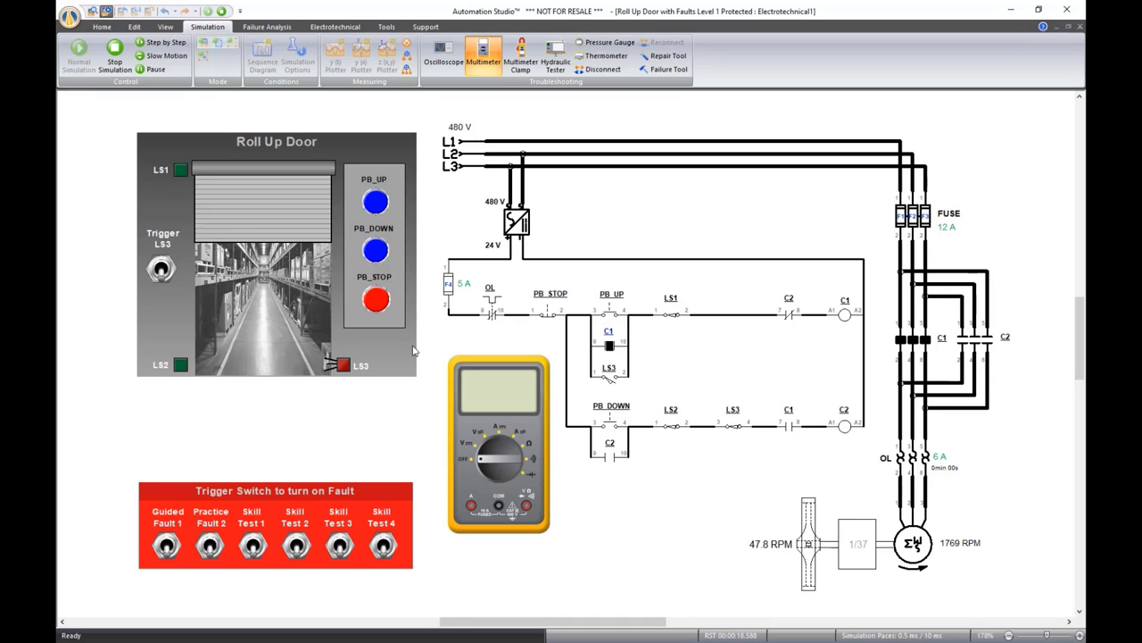
pyautogui.click(376, 253)
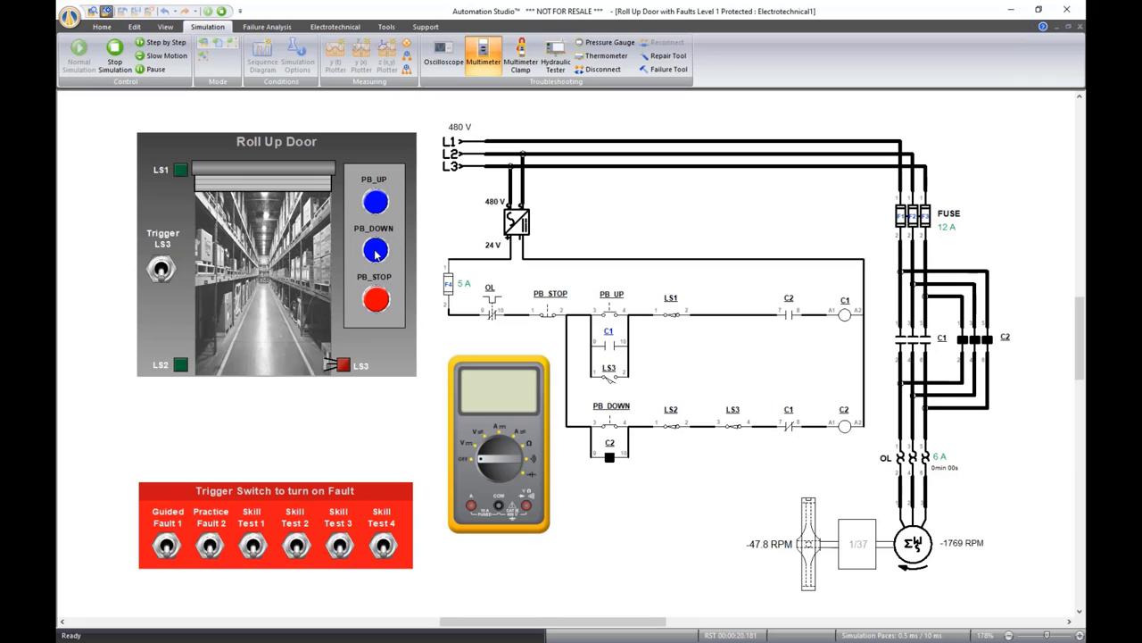
pyautogui.click(162, 272)
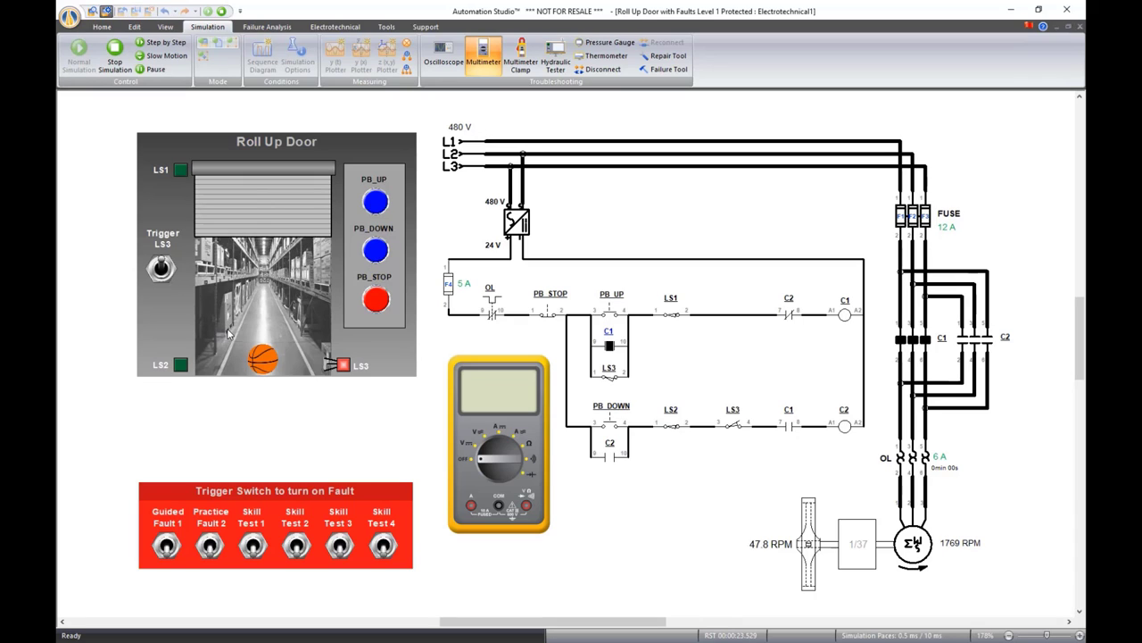
# Try to lower the door with LS3 triggered, and switch LS3 off to lower it with PB_DOWN
pyautogui.click(376, 253)
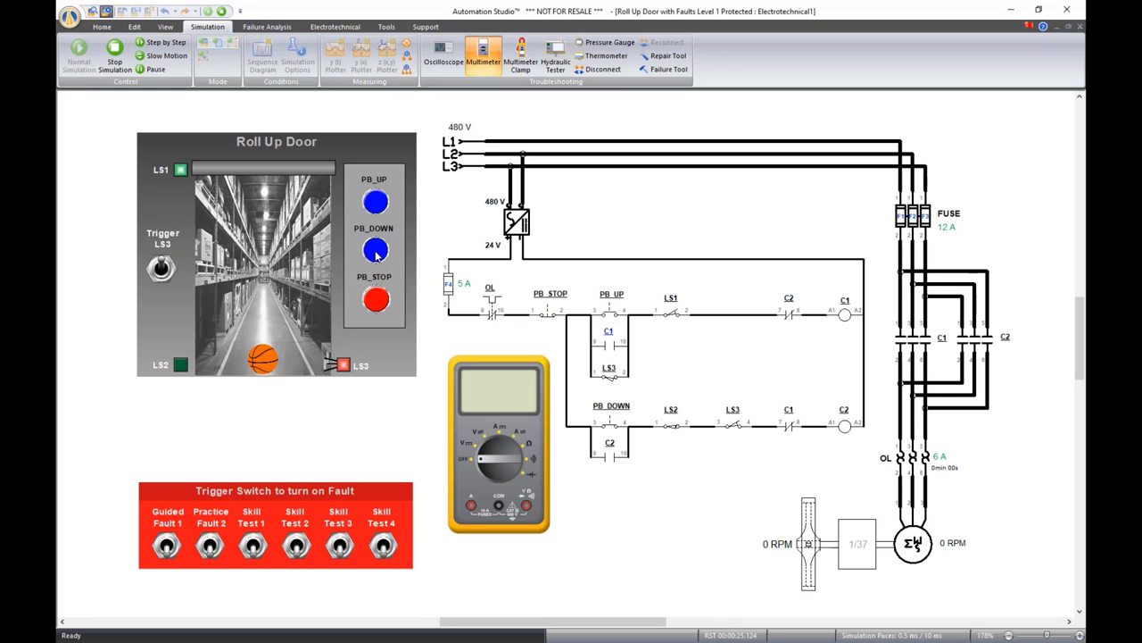
pyautogui.click(377, 255)
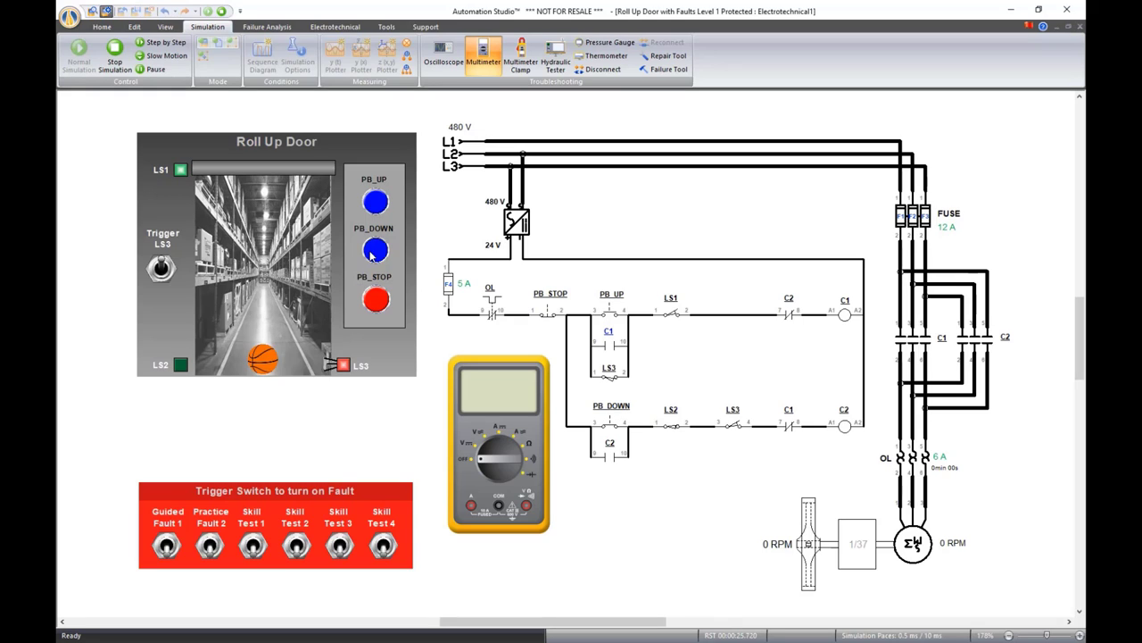
pyautogui.click(160, 267)
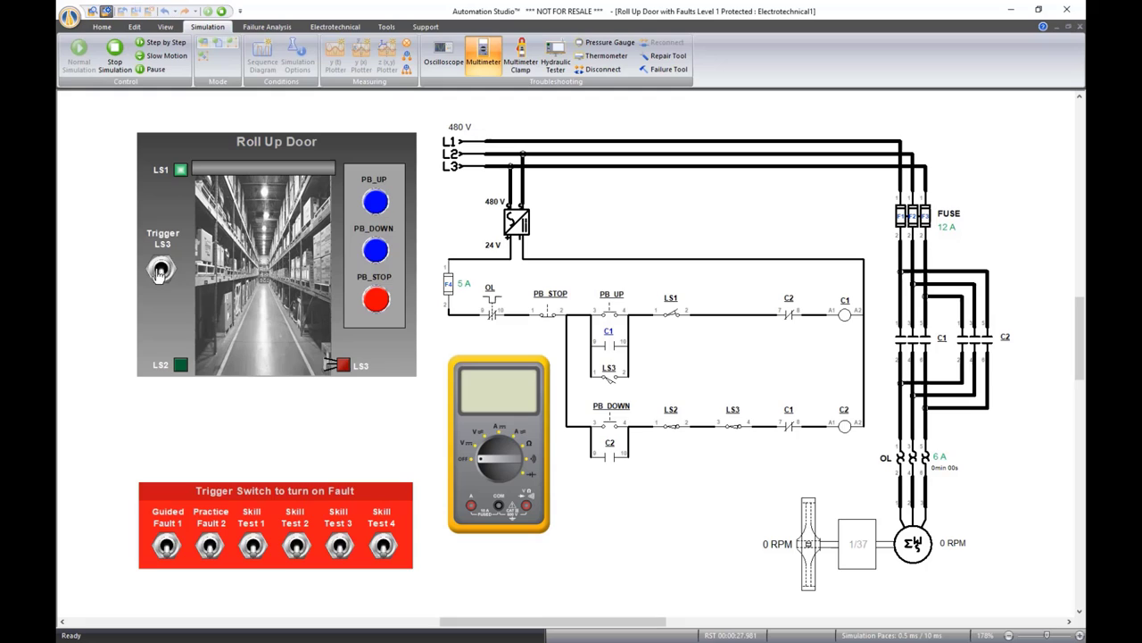
pyautogui.click(377, 253)
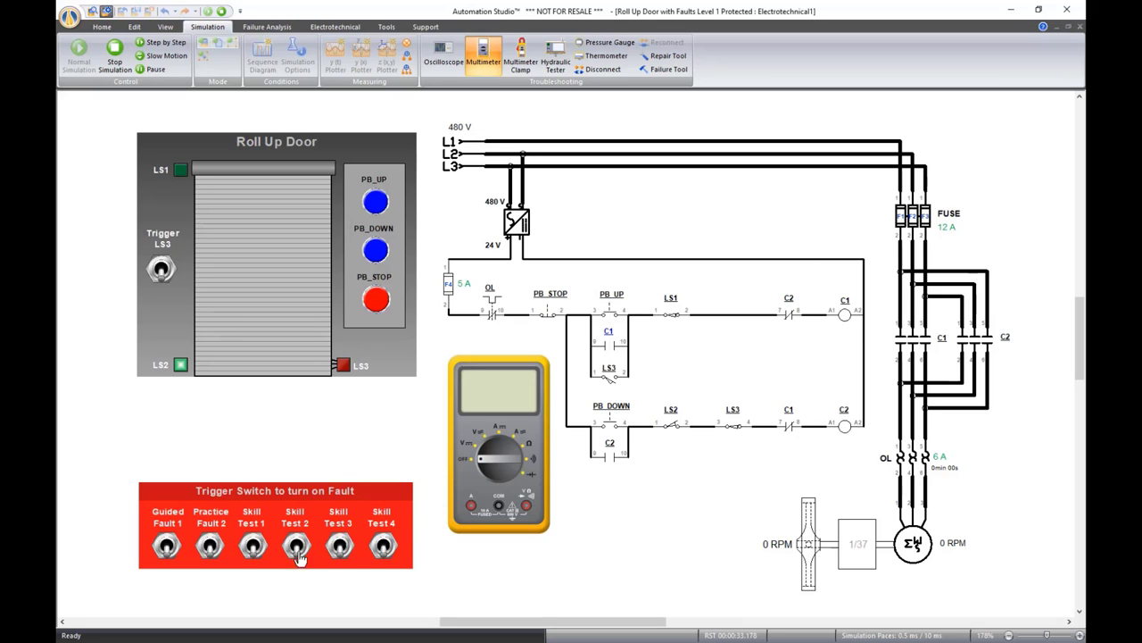
# Turn on the Skill Test 1 fault and try to raise the door with PB_UP
pyautogui.click(255, 548)
pyautogui.click(376, 204)
pyautogui.click(376, 205)
pyautogui.click(376, 204)
# View the video recording tools for documenting the troubleshooting, and return to the simulation tools
pyautogui.click(385, 26)
pyautogui.click(400, 57)
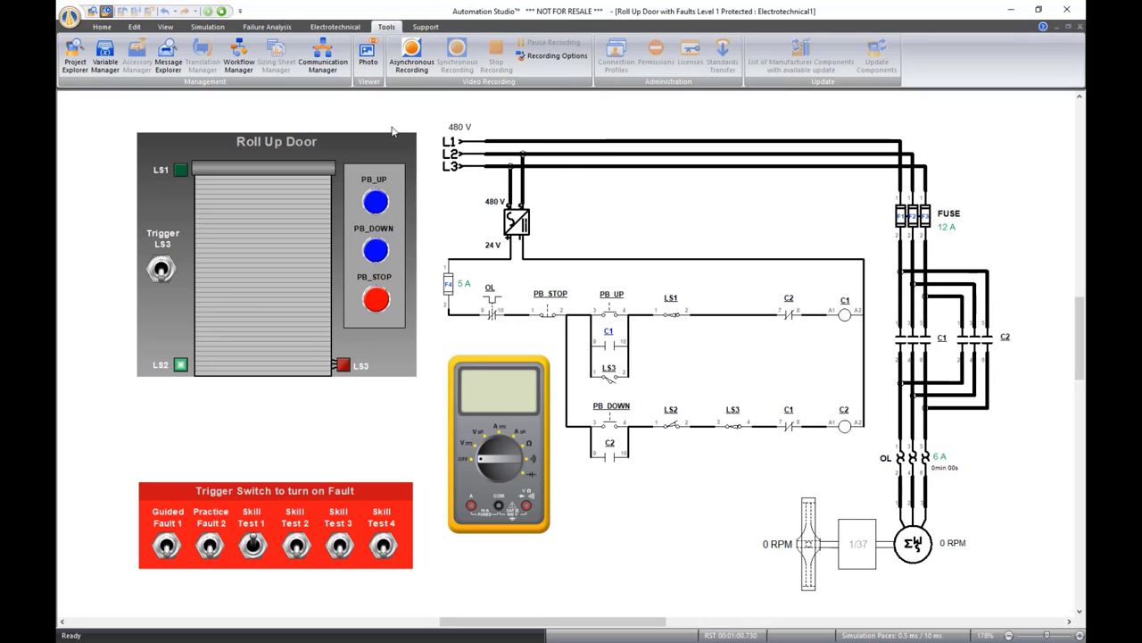
pyautogui.click(199, 28)
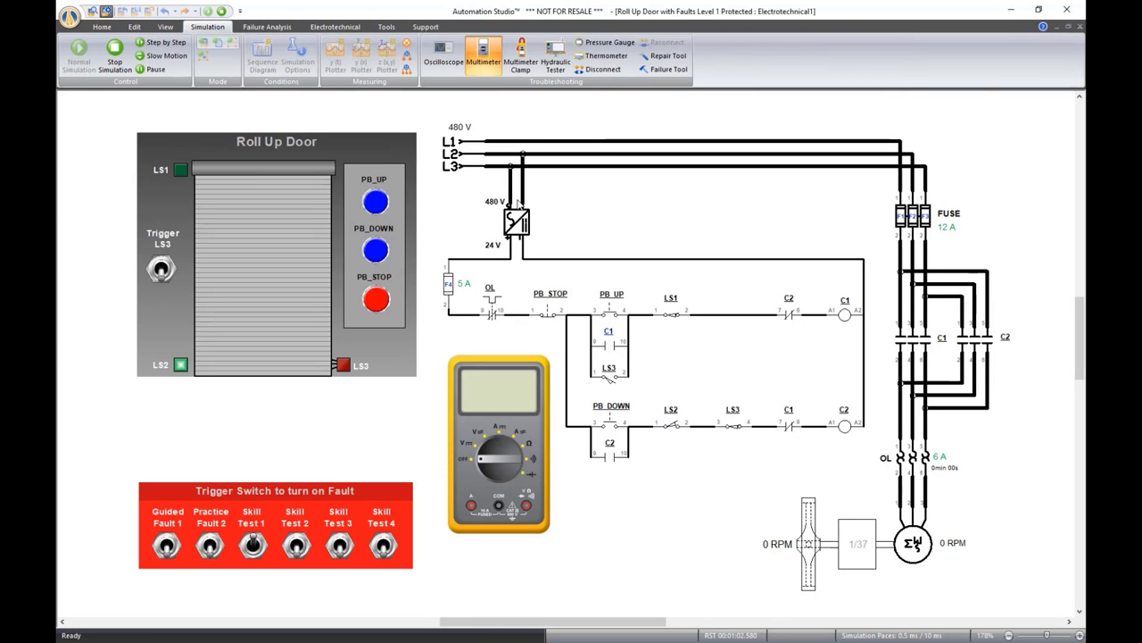
# Turn off the Skill Test 1 fault and check the door's operation with PB_UP, PB_STOP and PB_DOWN
pyautogui.click(254, 546)
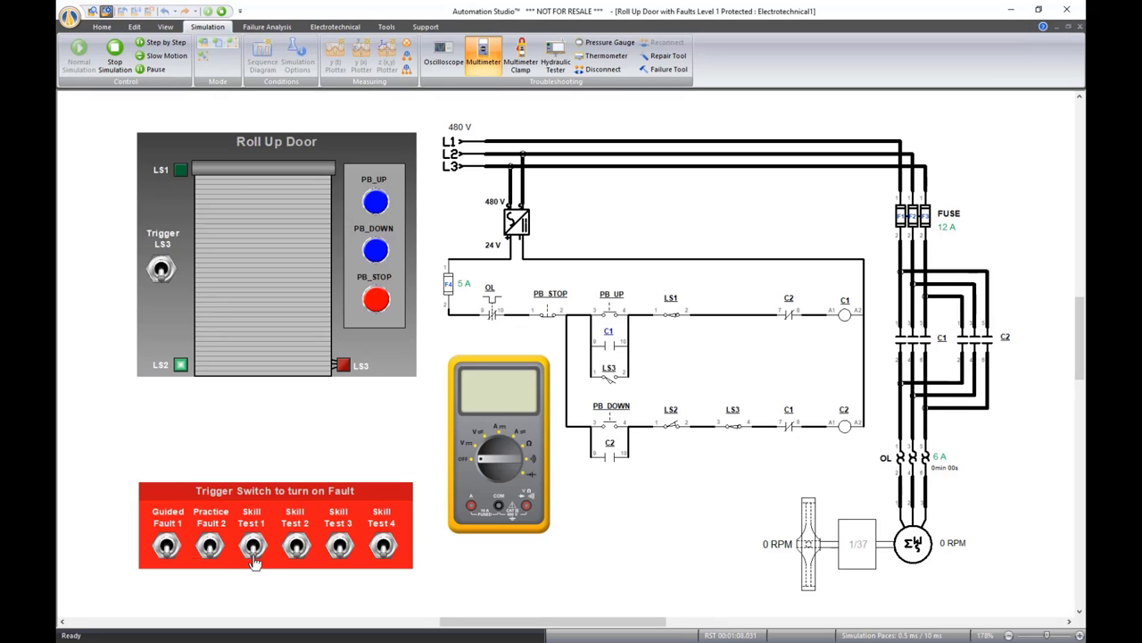
pyautogui.click(378, 202)
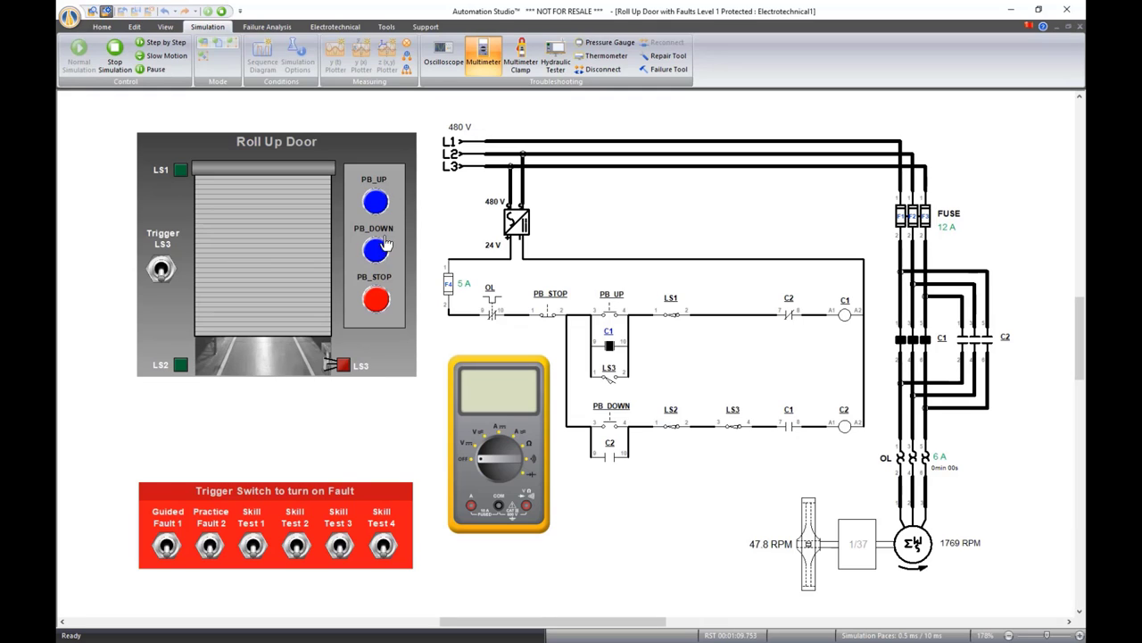
pyautogui.click(379, 297)
pyautogui.click(377, 250)
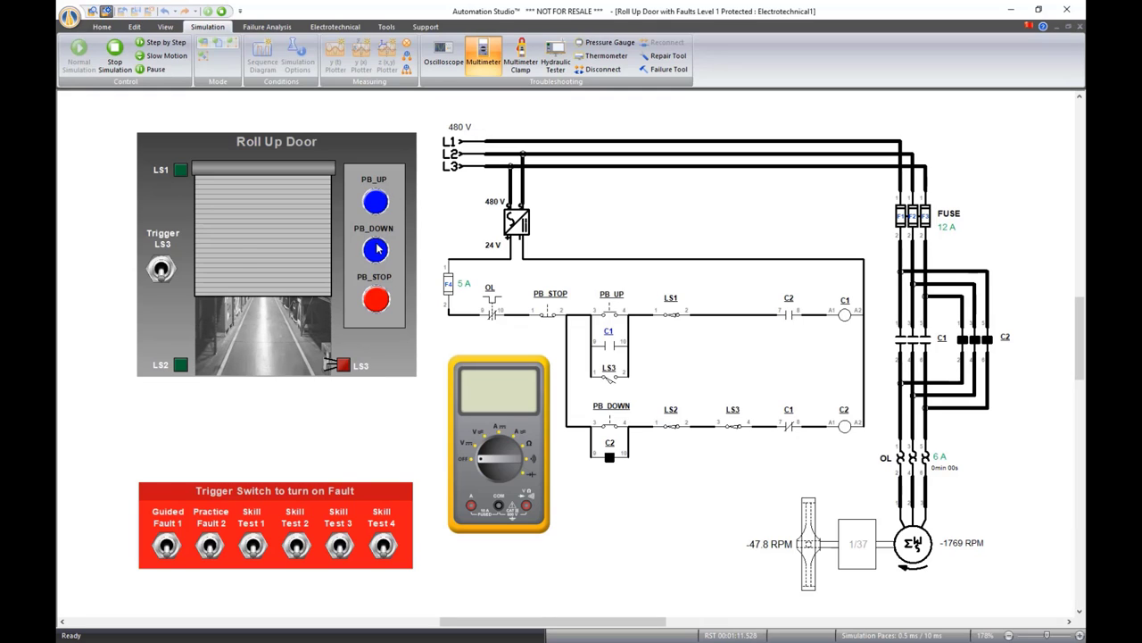
# Turn on Practice Fault 2 and test the door with PB_UP and PB_DOWN
pyautogui.click(210, 547)
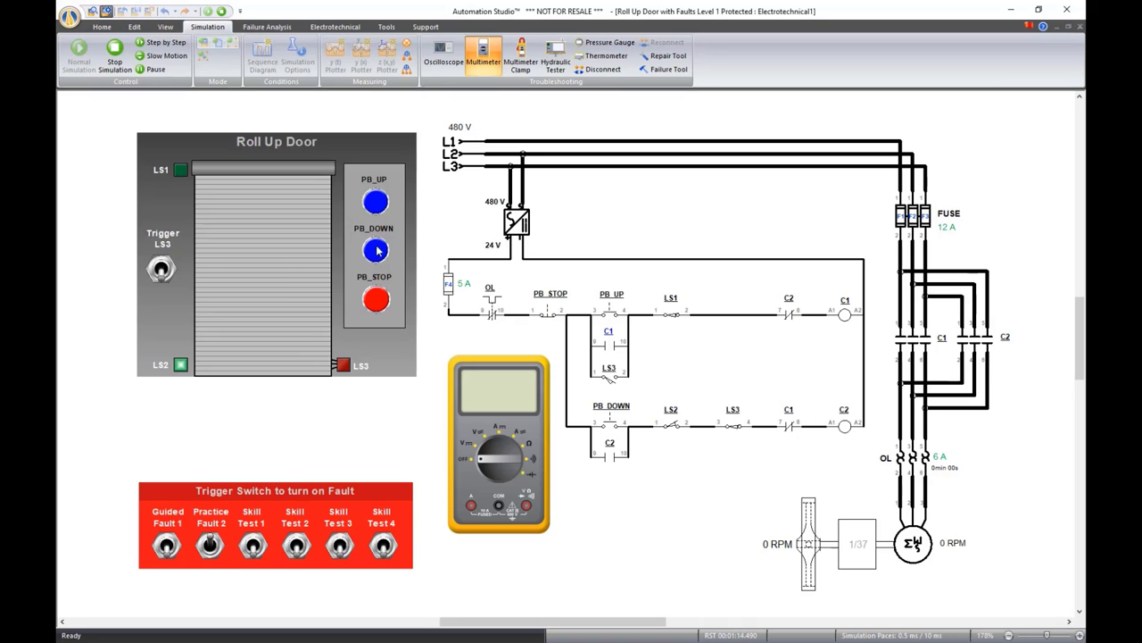
pyautogui.click(375, 200)
pyautogui.click(375, 252)
pyautogui.click(376, 205)
# Turn on the Skill Test 4 fault, try repeatedly to raise the door with PB_UP, and stop the simulation
pyautogui.click(383, 550)
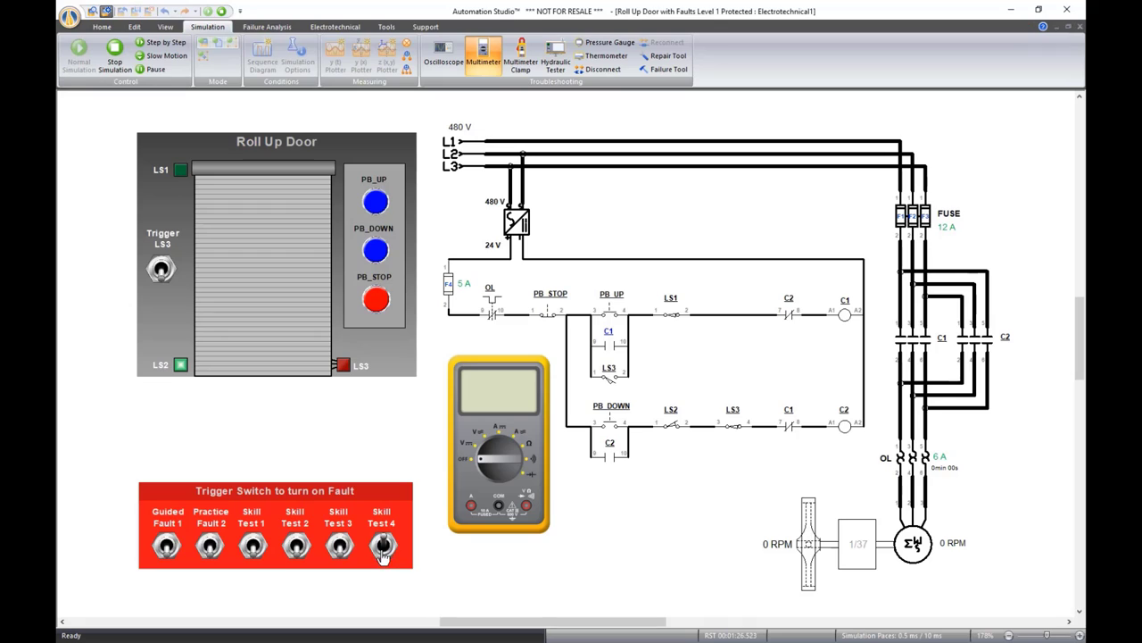
pyautogui.click(376, 204)
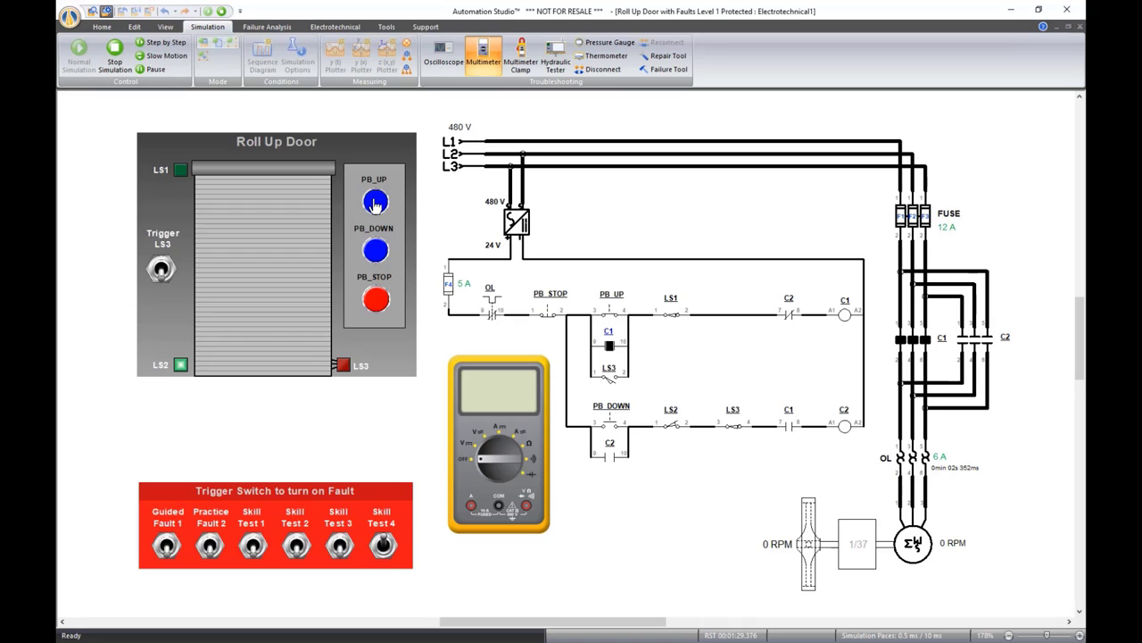
pyautogui.click(376, 205)
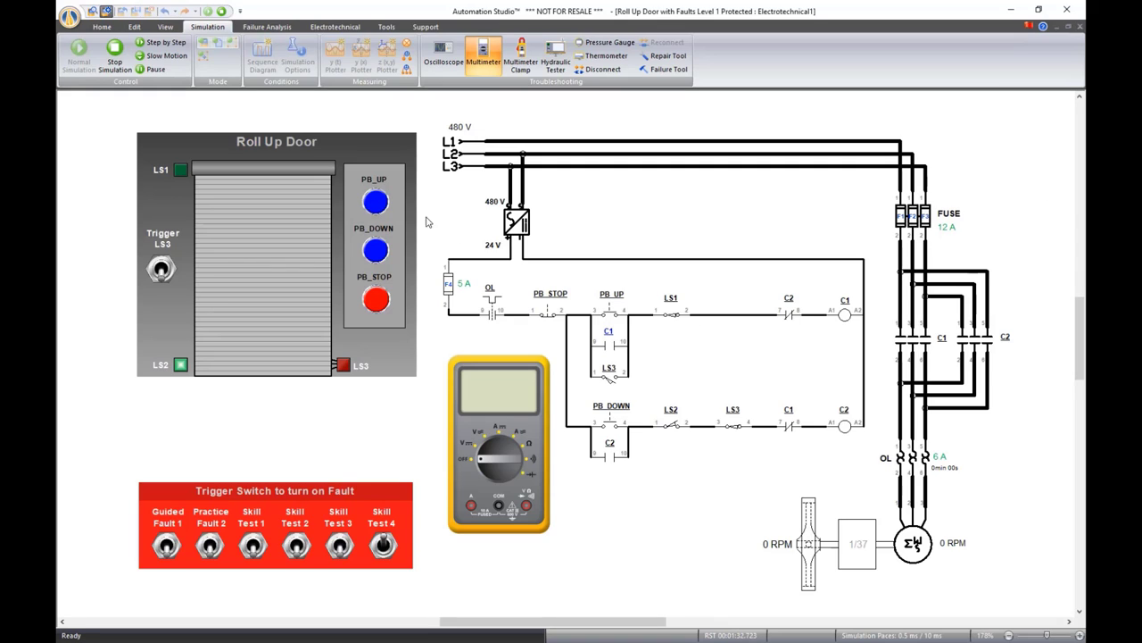
pyautogui.click(378, 206)
pyautogui.click(222, 12)
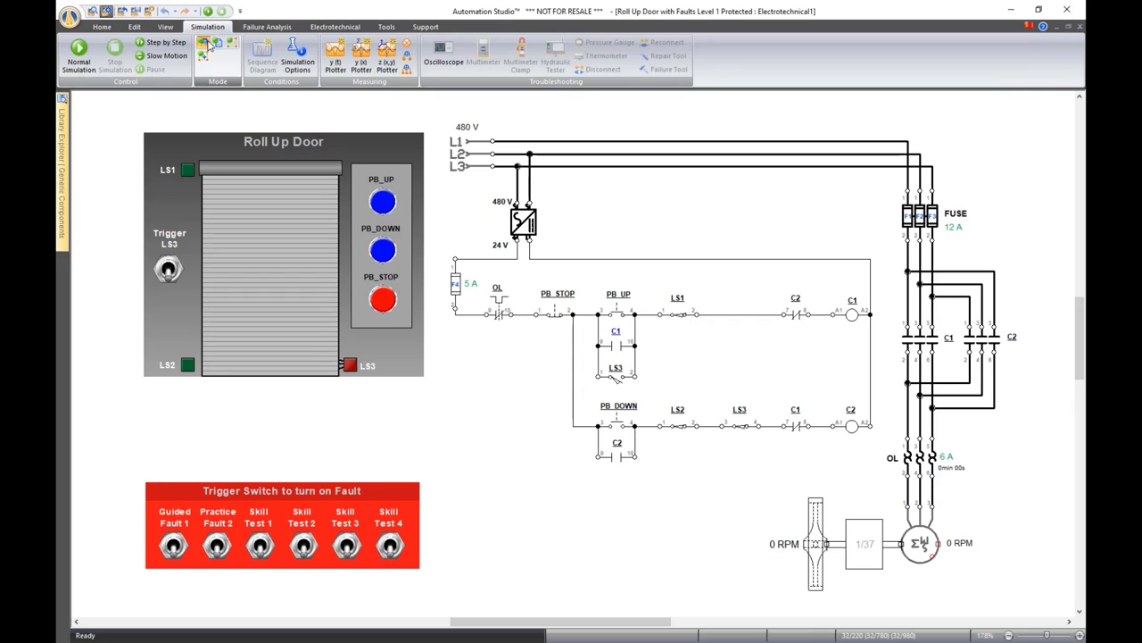
# Start the roll-up door simulation, place a multimeter and a clamp meter, and clamp the first motor phase wire below the OL overload
pyautogui.click(79, 56)
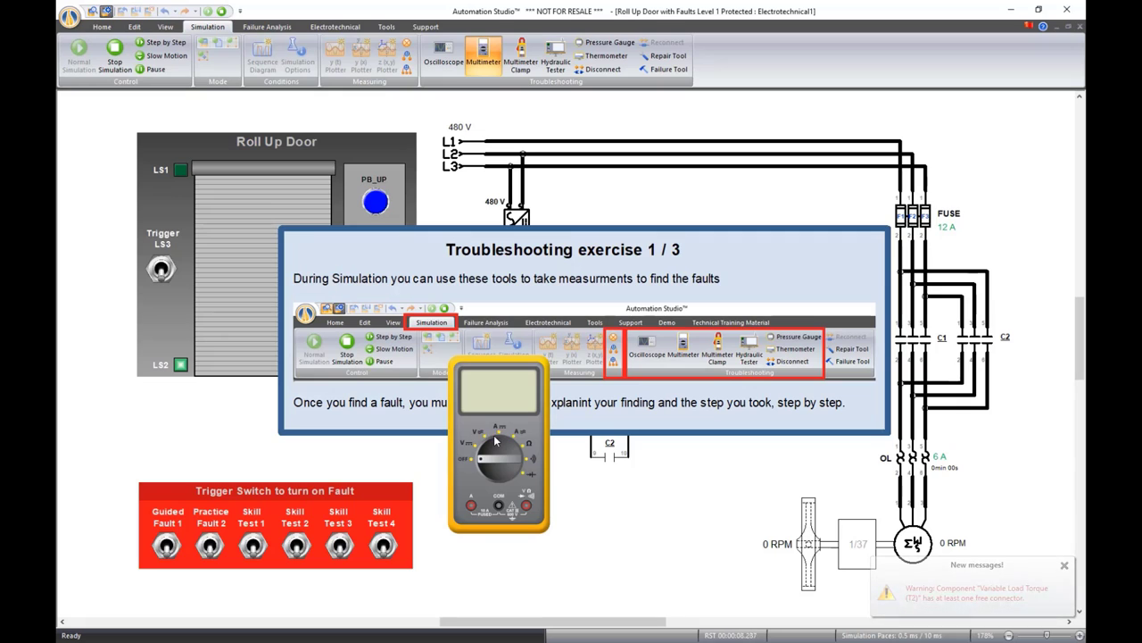
pyautogui.click(520, 62)
pyautogui.moveTo(560, 330); pyautogui.dragTo(712, 482)
pyautogui.click(711, 530)
pyautogui.moveTo(667, 562); pyautogui.dragTo(901, 490)
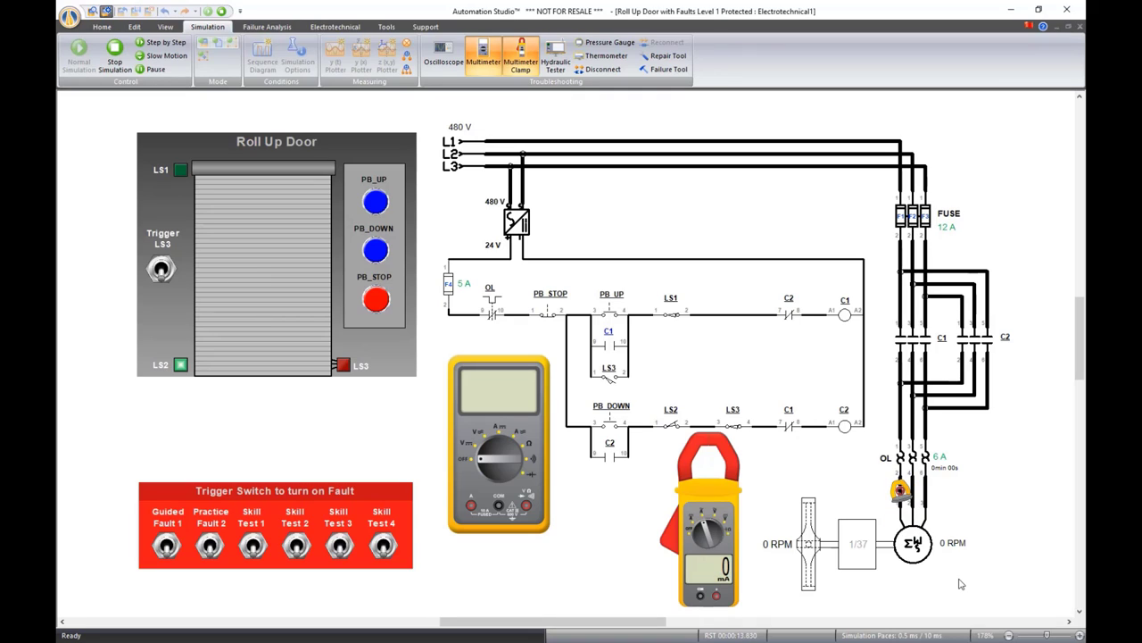
# Turn on the Skill Test 4 fault and try to raise the door with PB_UP
pyautogui.click(382, 547)
pyautogui.click(375, 202)
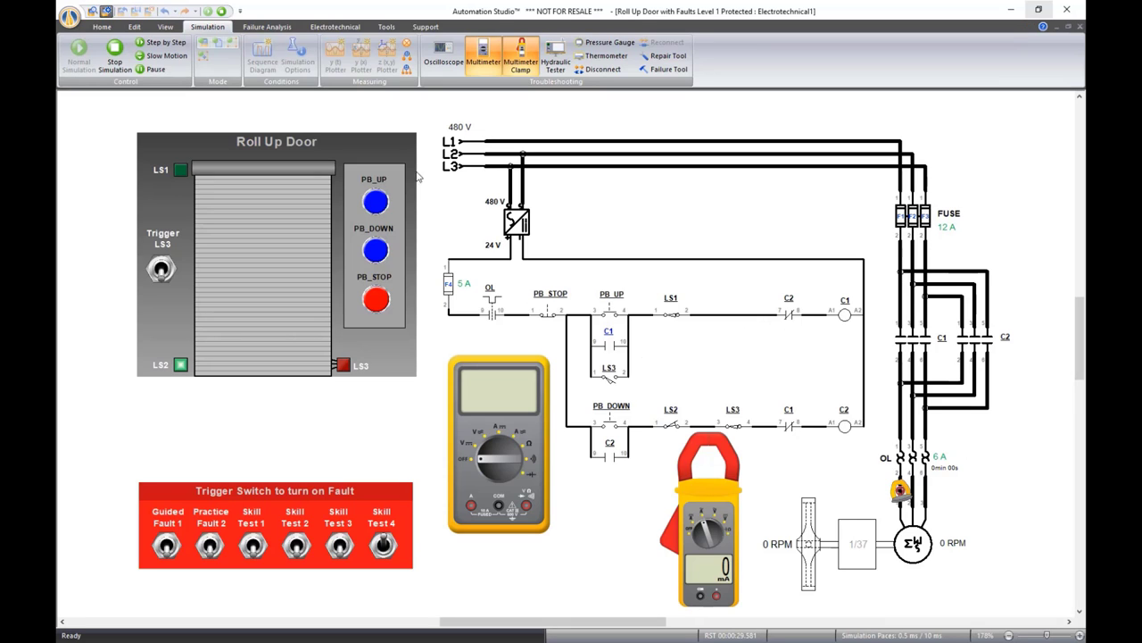
pyautogui.press('Escape')
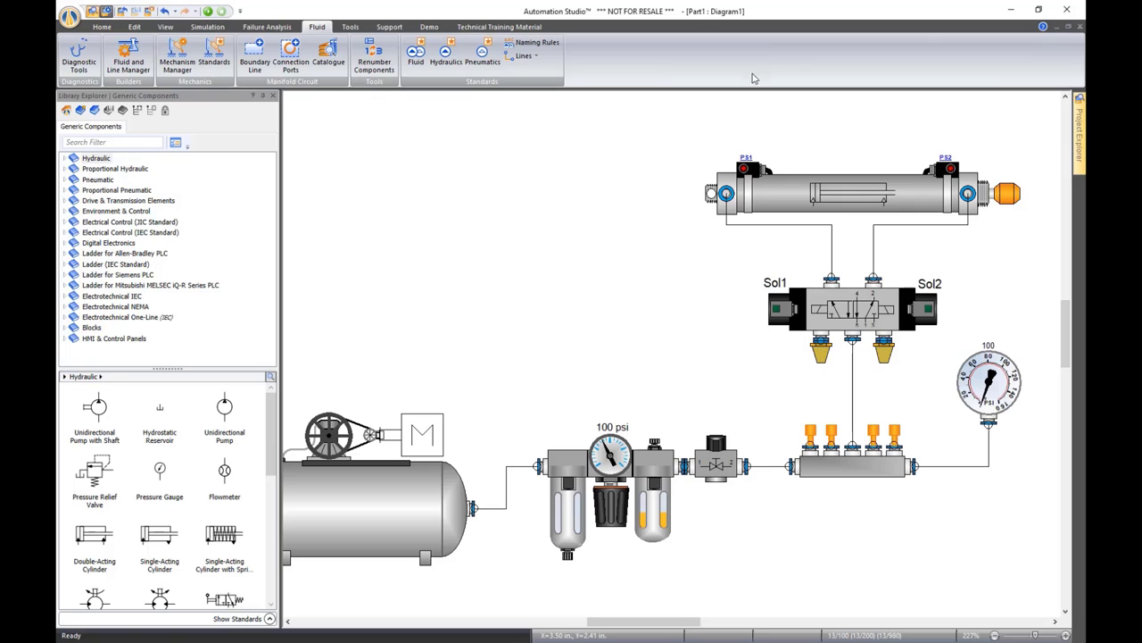
# Hide the component library, simulate the pneumatic cylinder circuit and open the shut-off valve after the air preparation unit
pyautogui.click(262, 94)
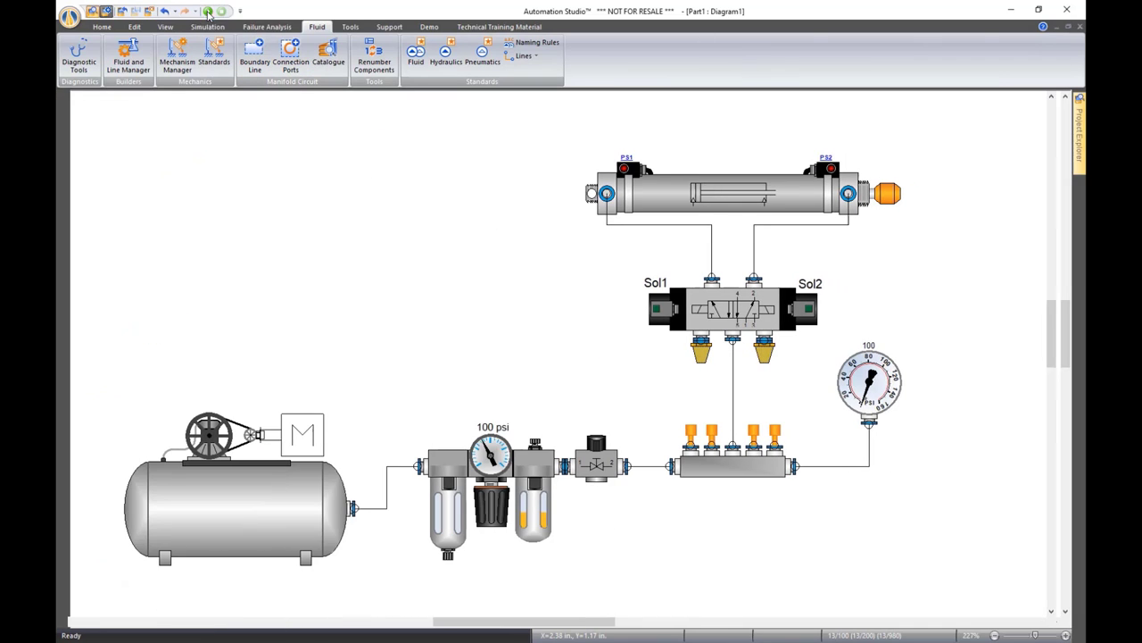
pyautogui.press('F5')
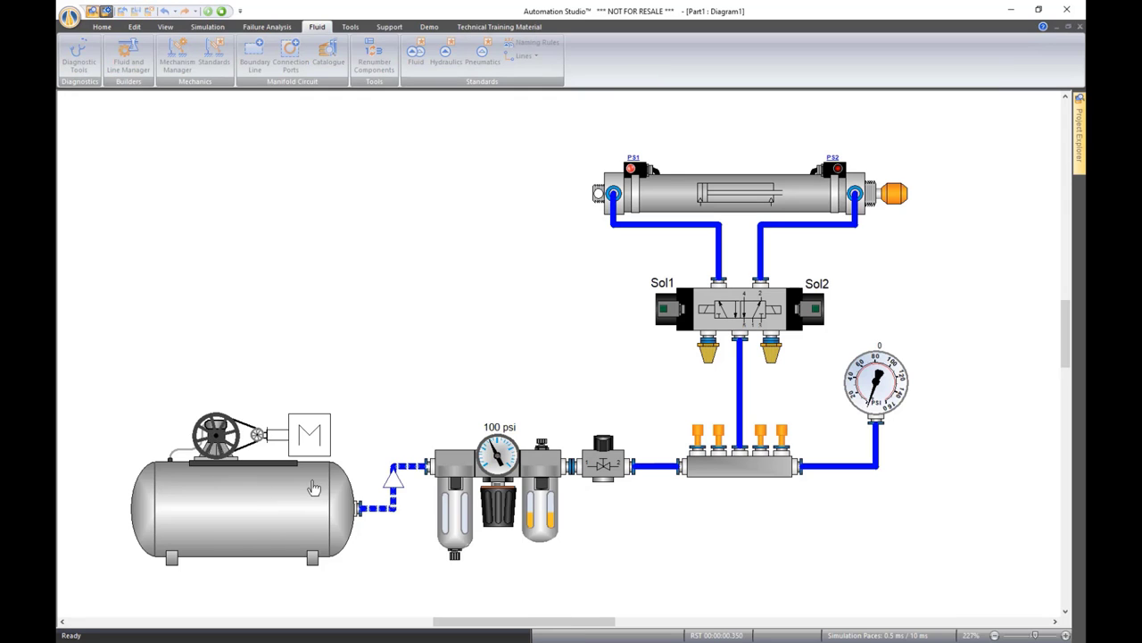
pyautogui.click(598, 472)
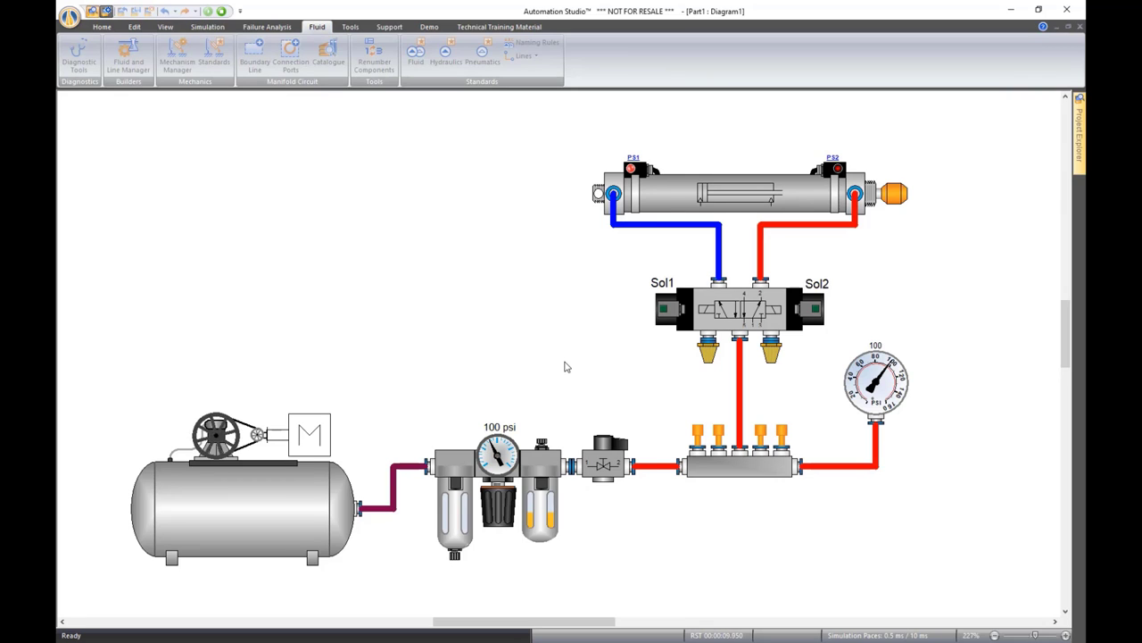
# Open the Variable Manager and filter the variables by the alias "so"
pyautogui.click(349, 28)
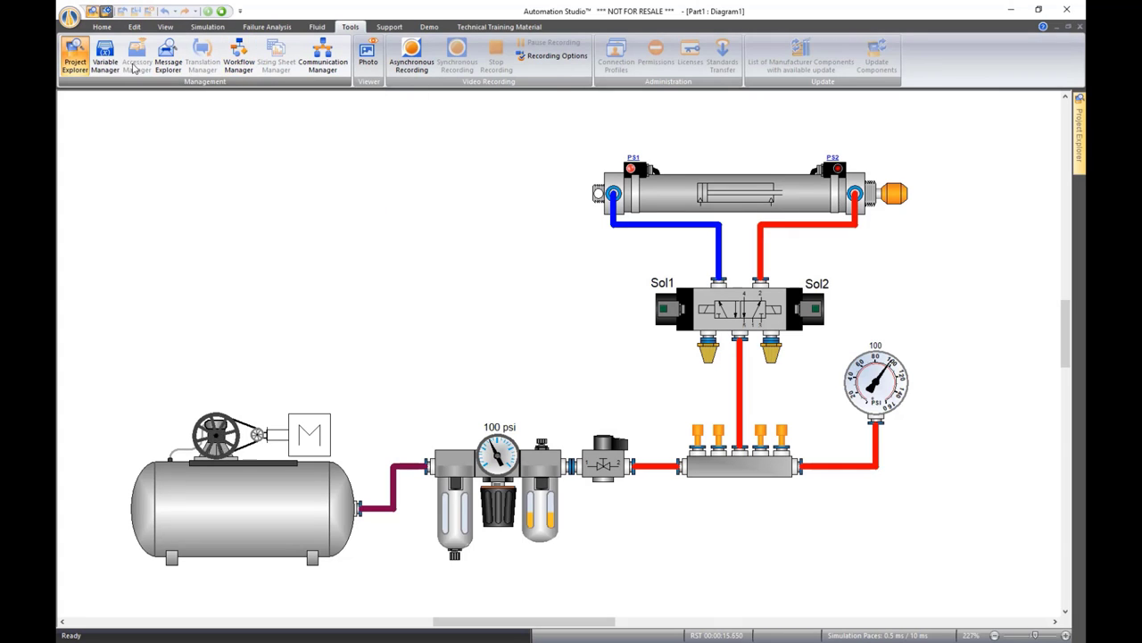
pyautogui.click(105, 63)
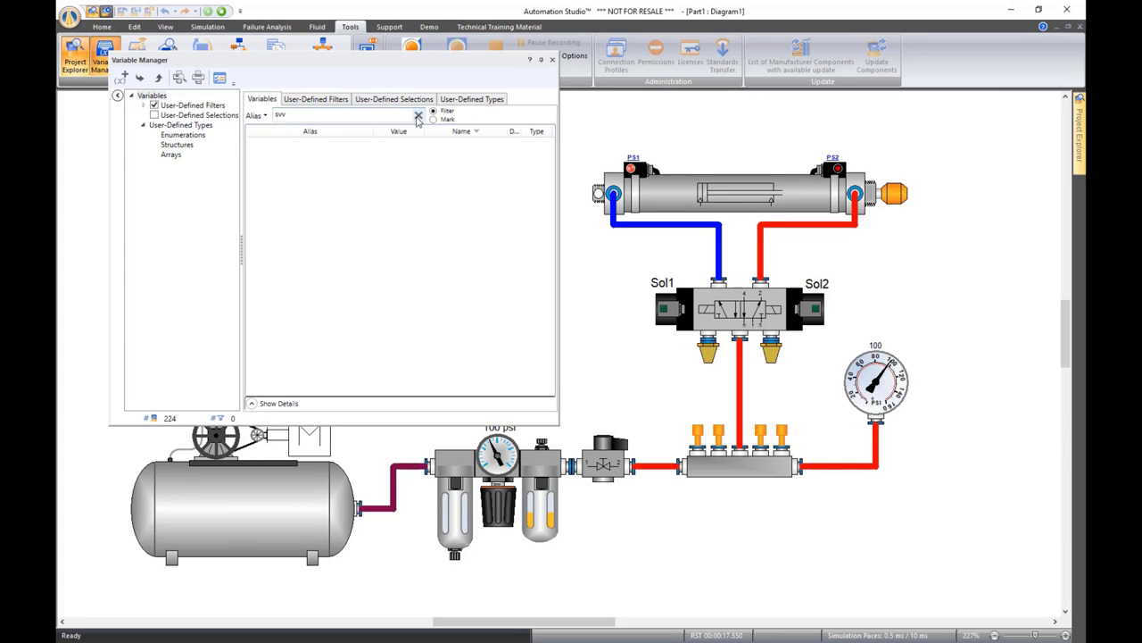
pyautogui.click(304, 115)
pyautogui.press('BackSpace')
pyautogui.press('BackSpace')
pyautogui.press('BackSpace')
pyautogui.write('so')
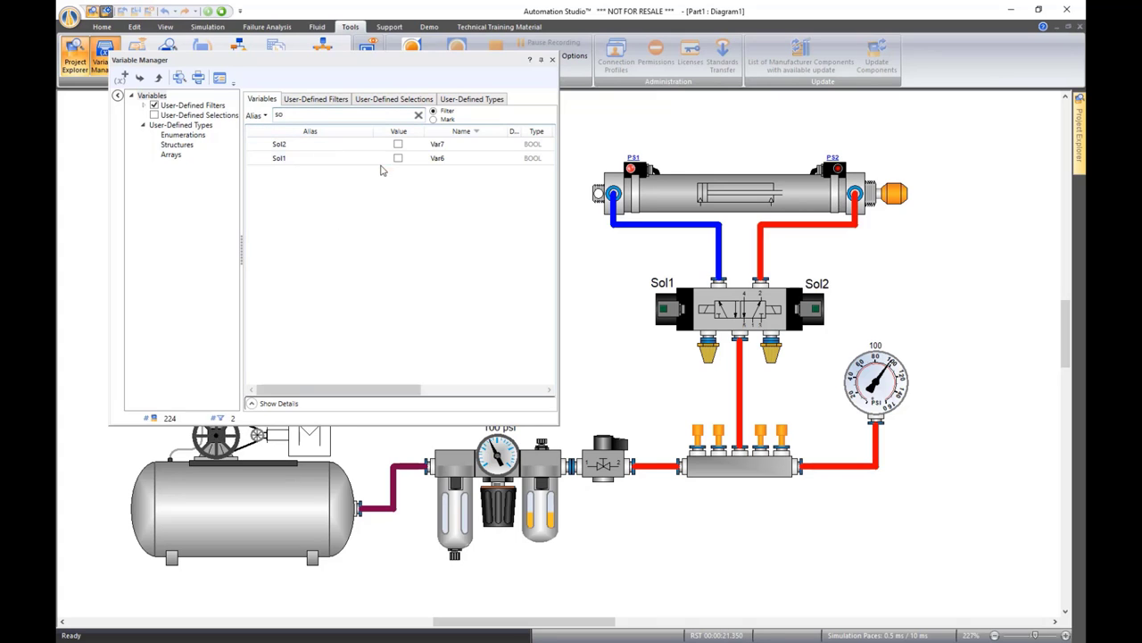
# Switch Sol1 on and back off to extend the cylinder, switch Sol2 on to retract it, and close the Variable Manager
pyautogui.click(398, 158)
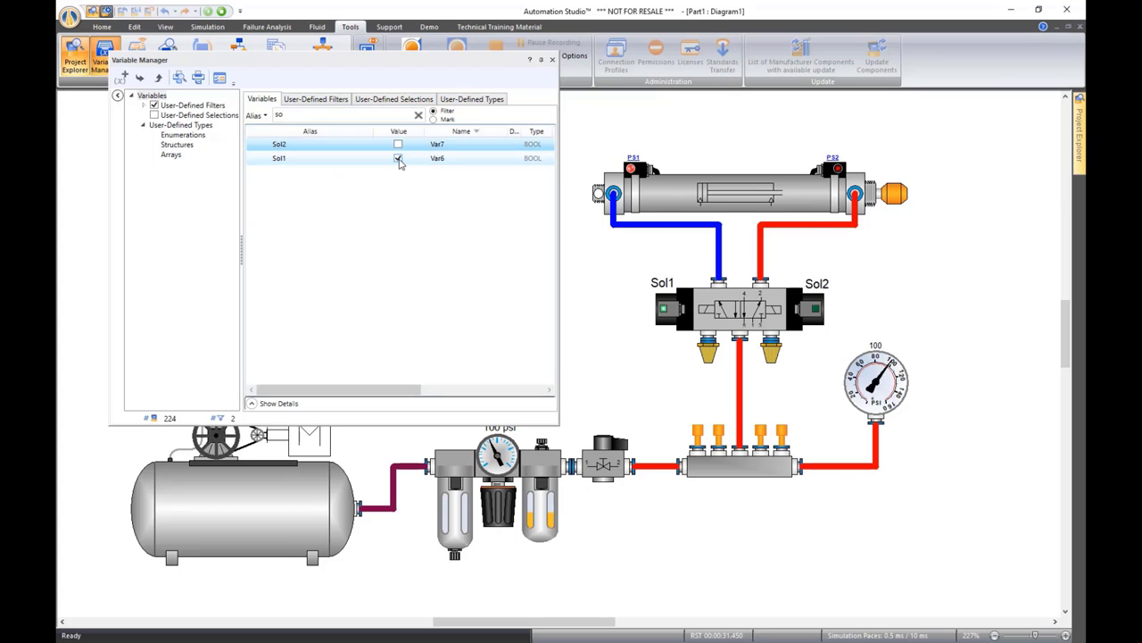
pyautogui.click(398, 158)
pyautogui.click(398, 144)
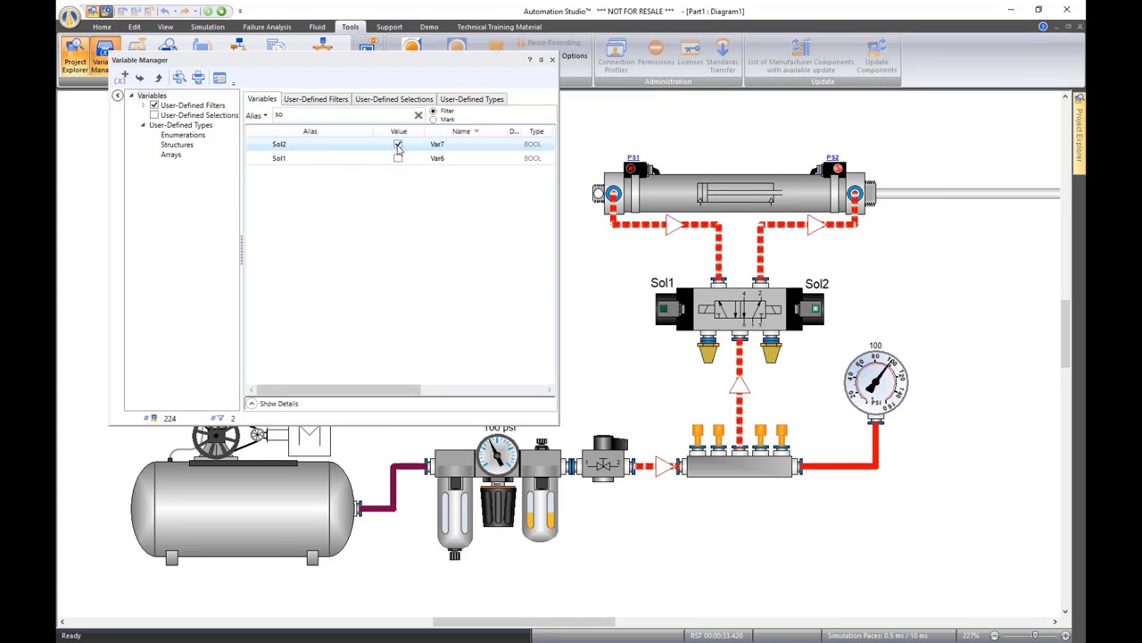
pyautogui.click(552, 60)
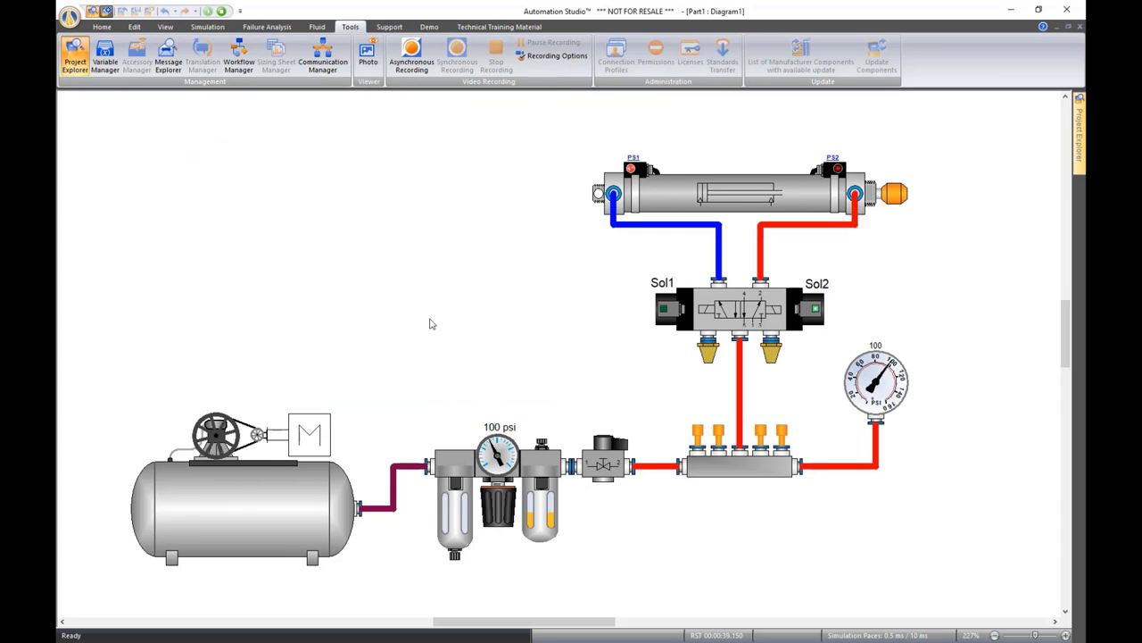
# Switch Sol2 off through the Variable Manager, close it and stop the simulation
pyautogui.click(104, 55)
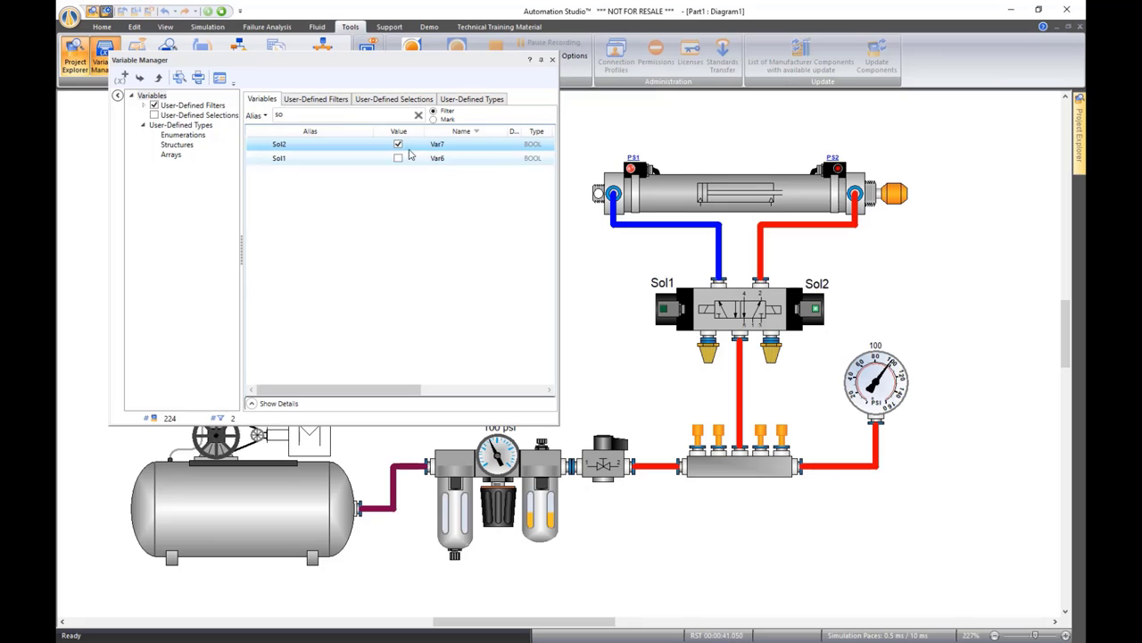
pyautogui.click(551, 60)
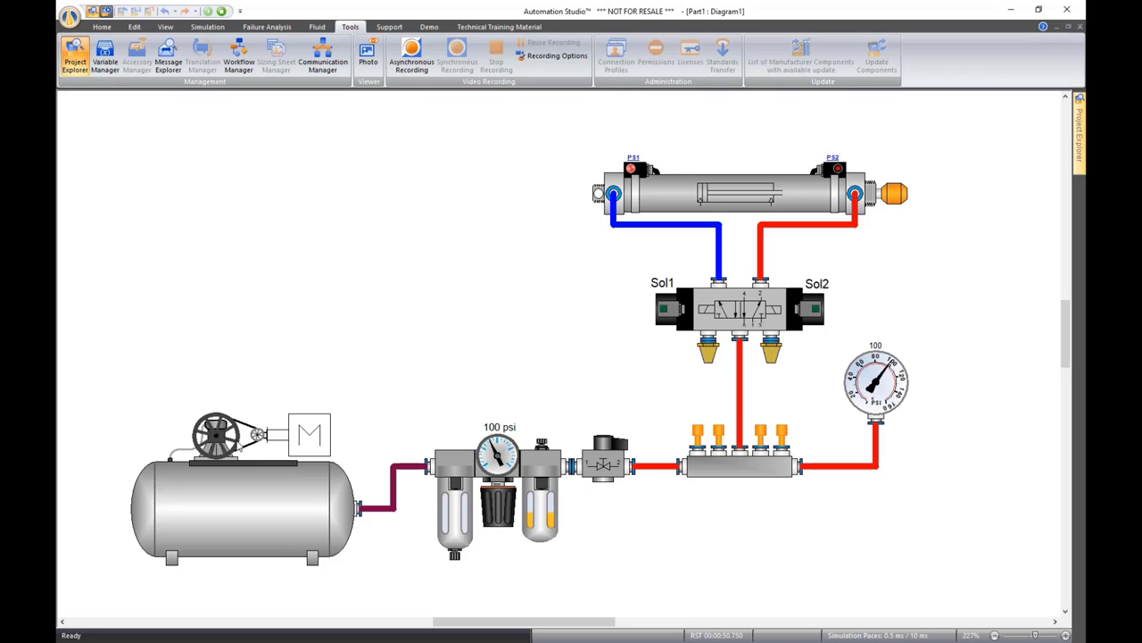
pyautogui.click(224, 10)
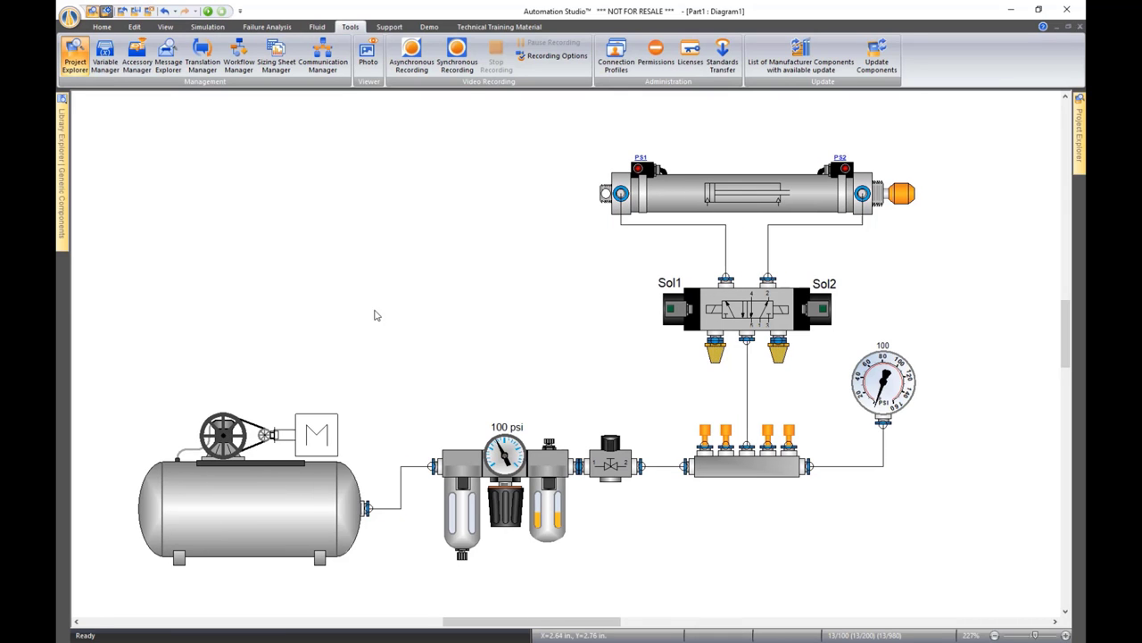
# Add a new electrotechnical diagram to the project from the 1-Electrical (AC-DC) template
pyautogui.click(104, 27)
pyautogui.click(104, 73)
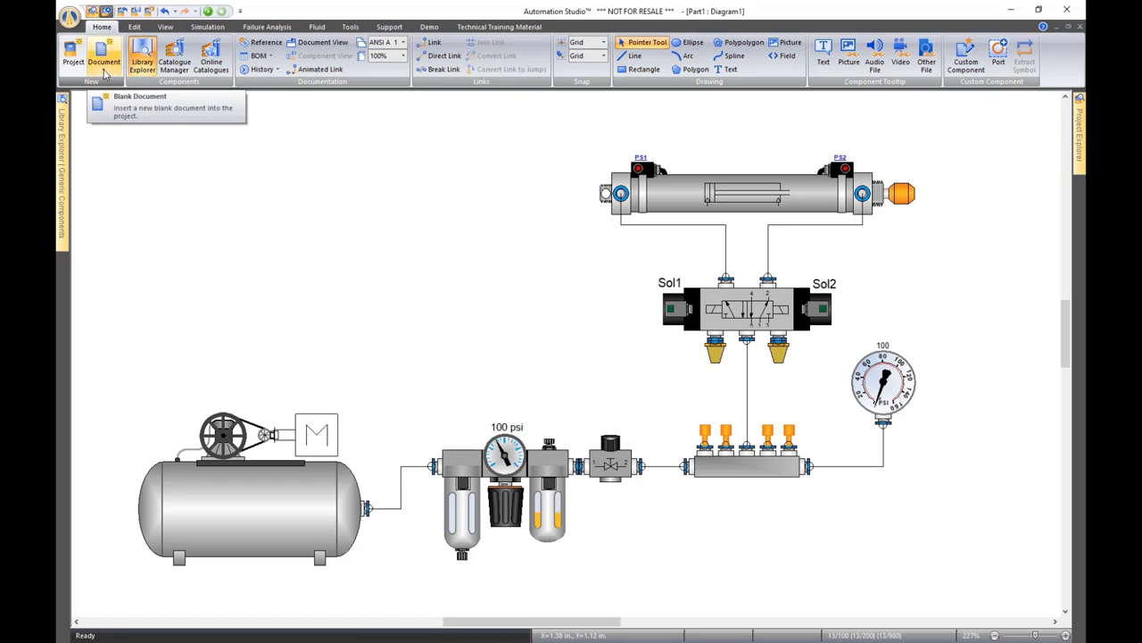
pyautogui.click(104, 74)
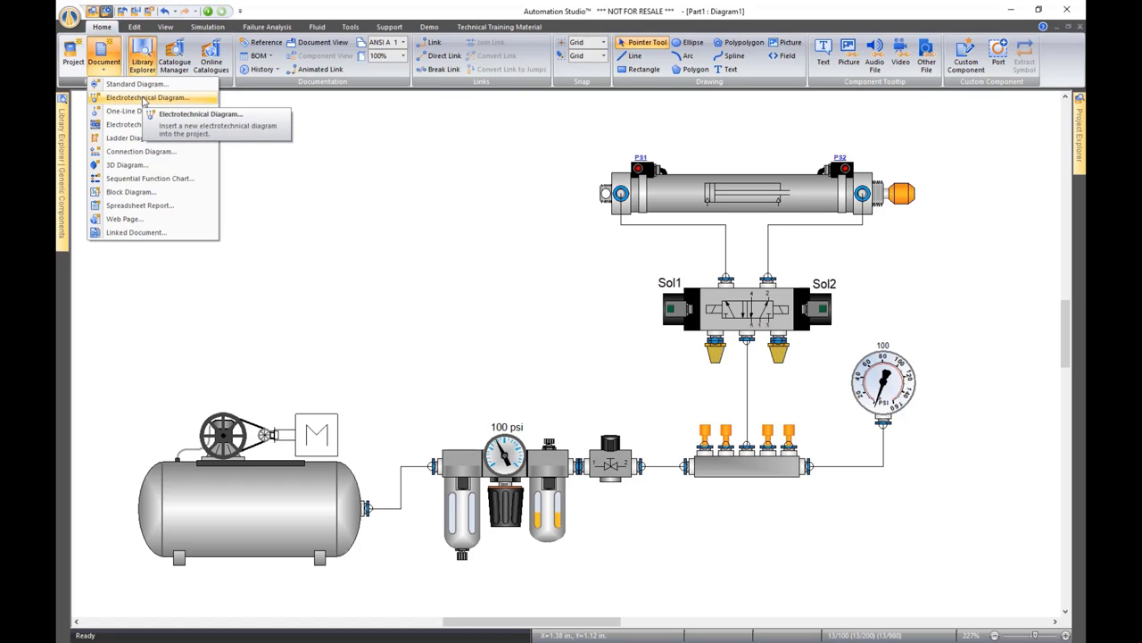
pyautogui.click(143, 98)
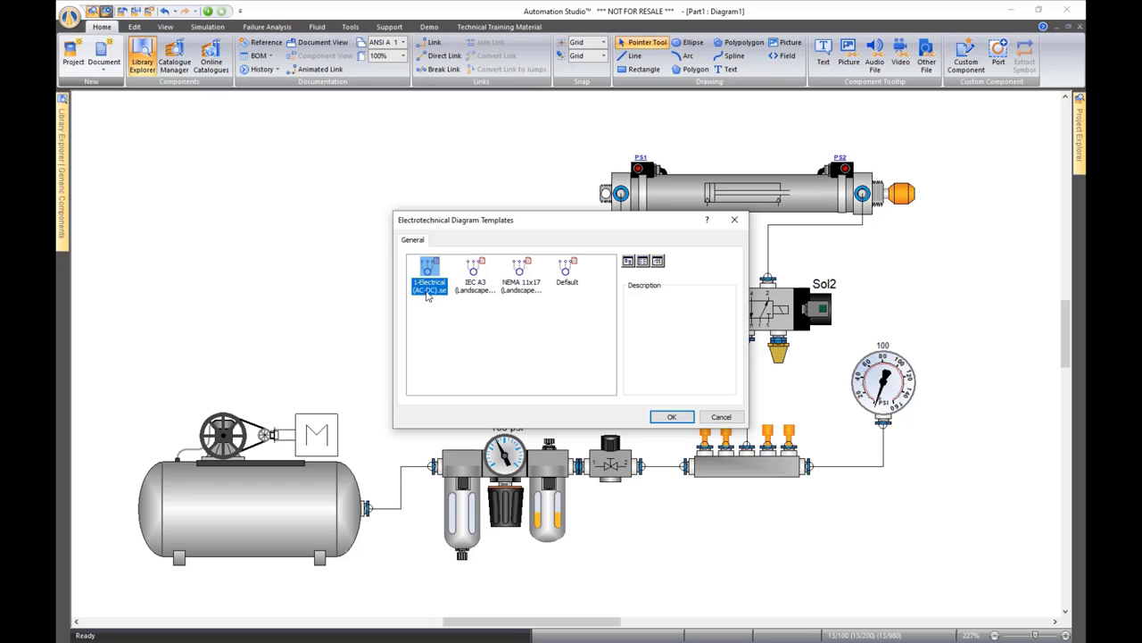
pyautogui.click(673, 418)
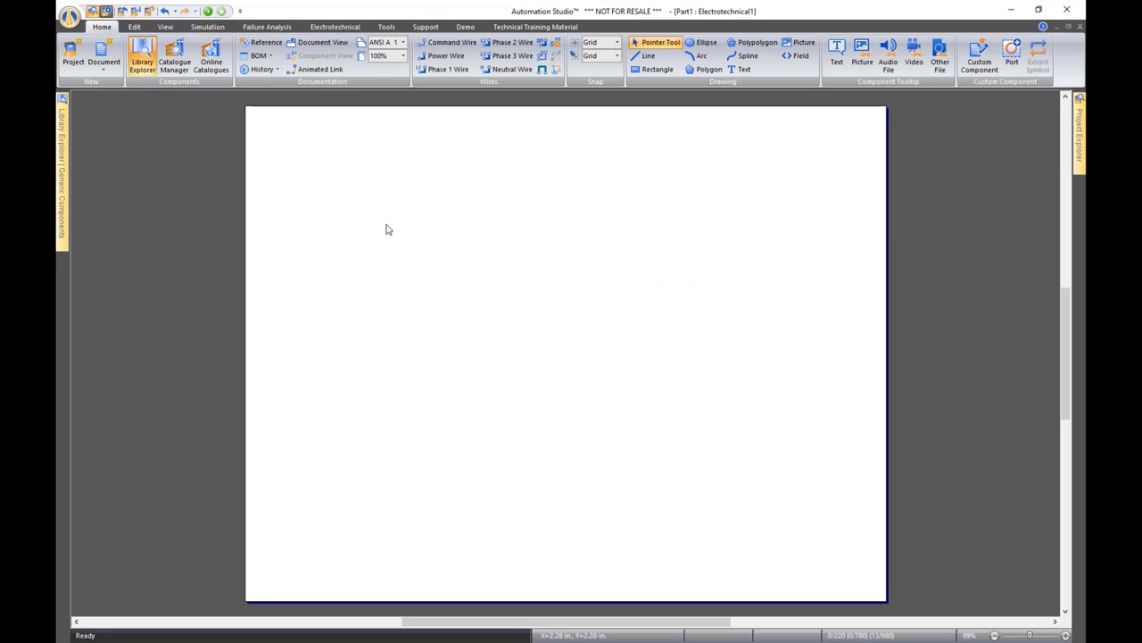
# Check the project's documents, then load the Electrical - Renewable Energy library into the component library
pyautogui.moveTo(1080, 132)
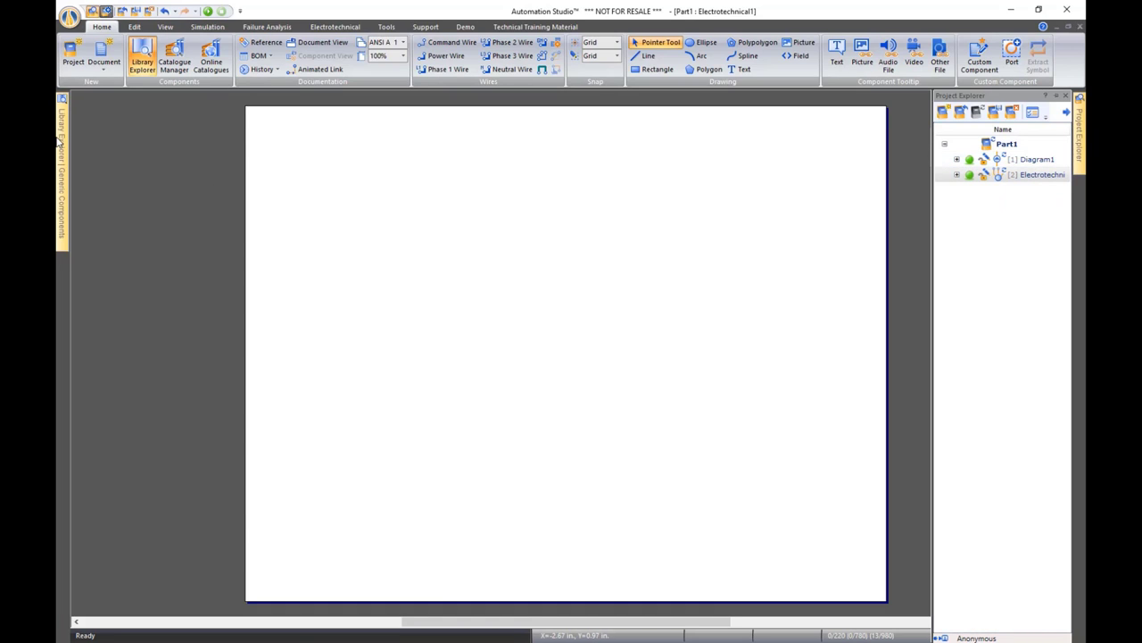
pyautogui.moveTo(61, 143)
pyautogui.click(277, 96)
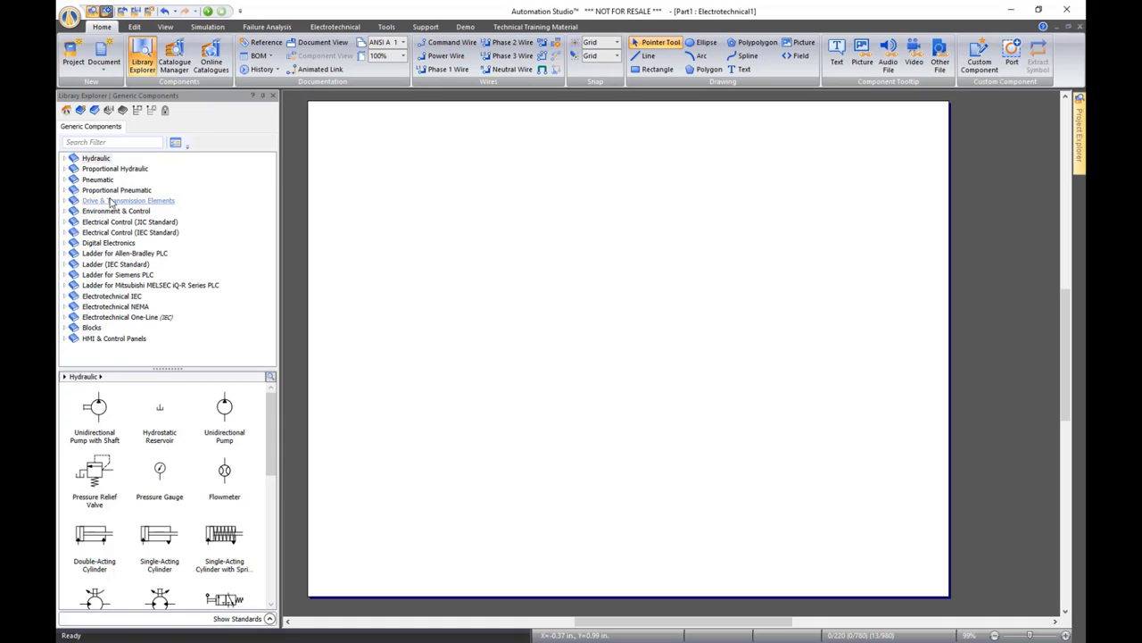
pyautogui.click(65, 111)
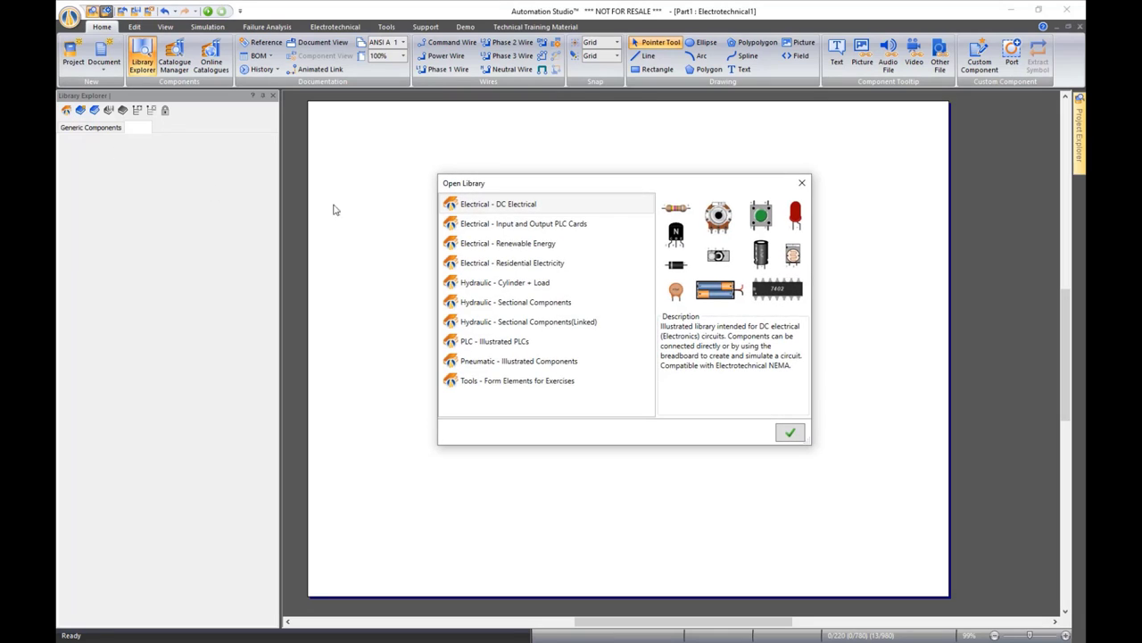
pyautogui.click(540, 244)
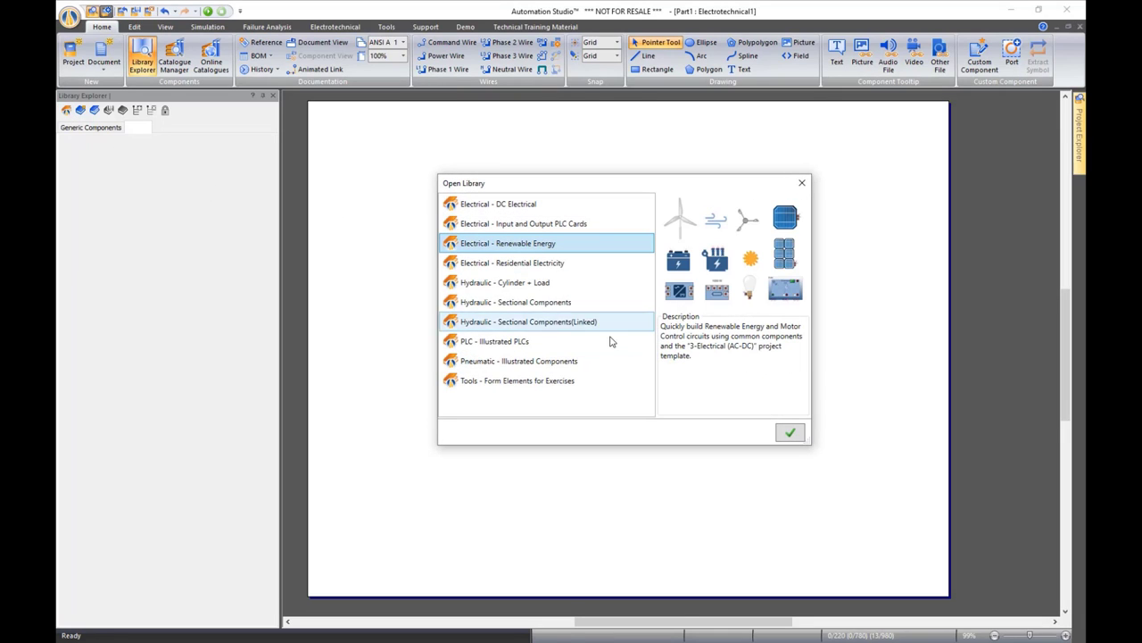
pyautogui.click(790, 434)
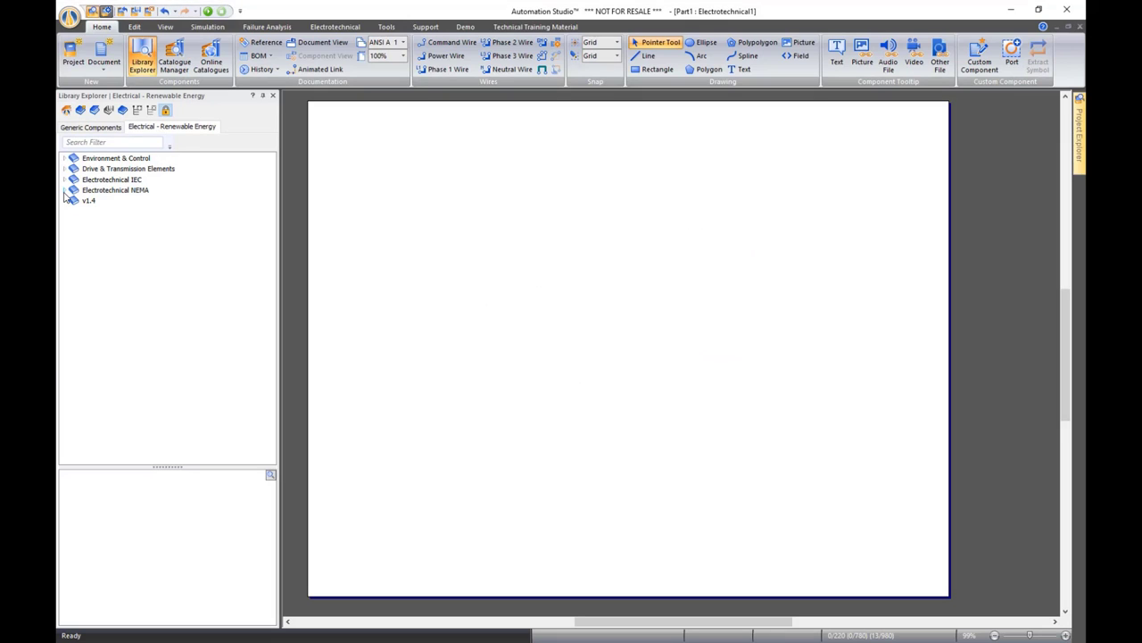
# Browse the Electrotechnical NEMA categories of the Renewable Energy library, including Protections, Switches, Contactors and Motors
pyautogui.click(64, 191)
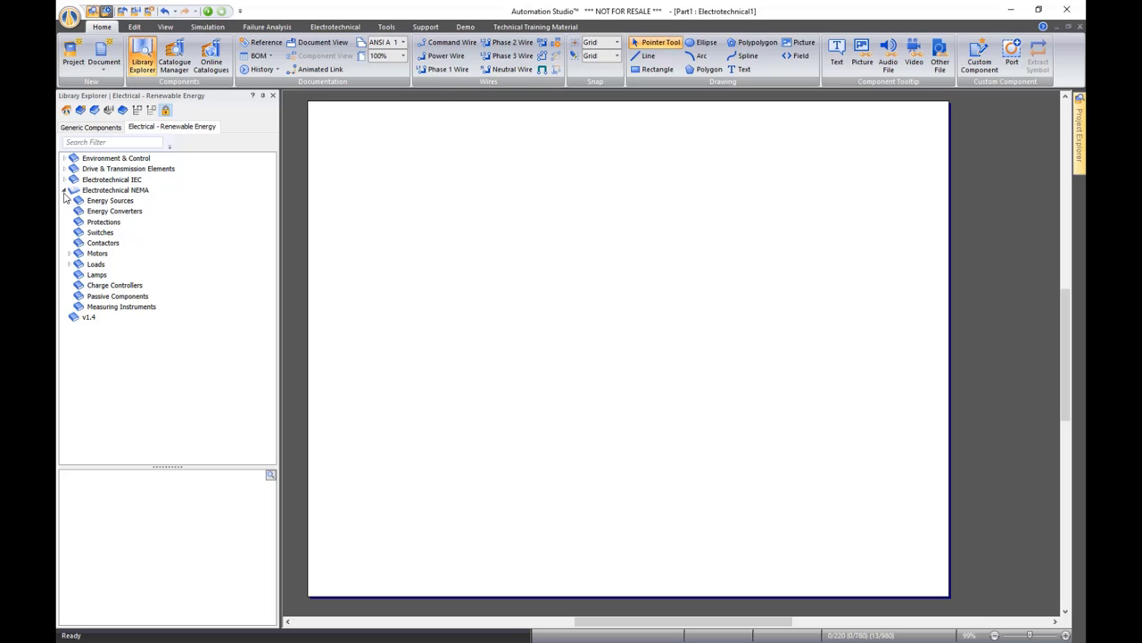
pyautogui.click(104, 223)
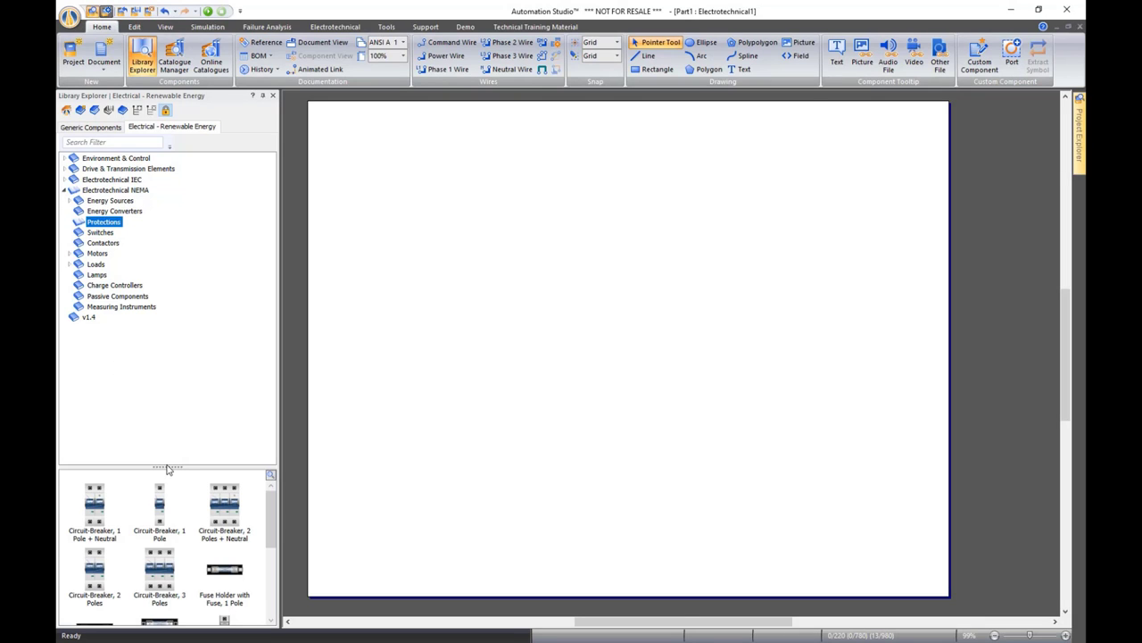
pyautogui.moveTo(168, 465); pyautogui.dragTo(167, 369)
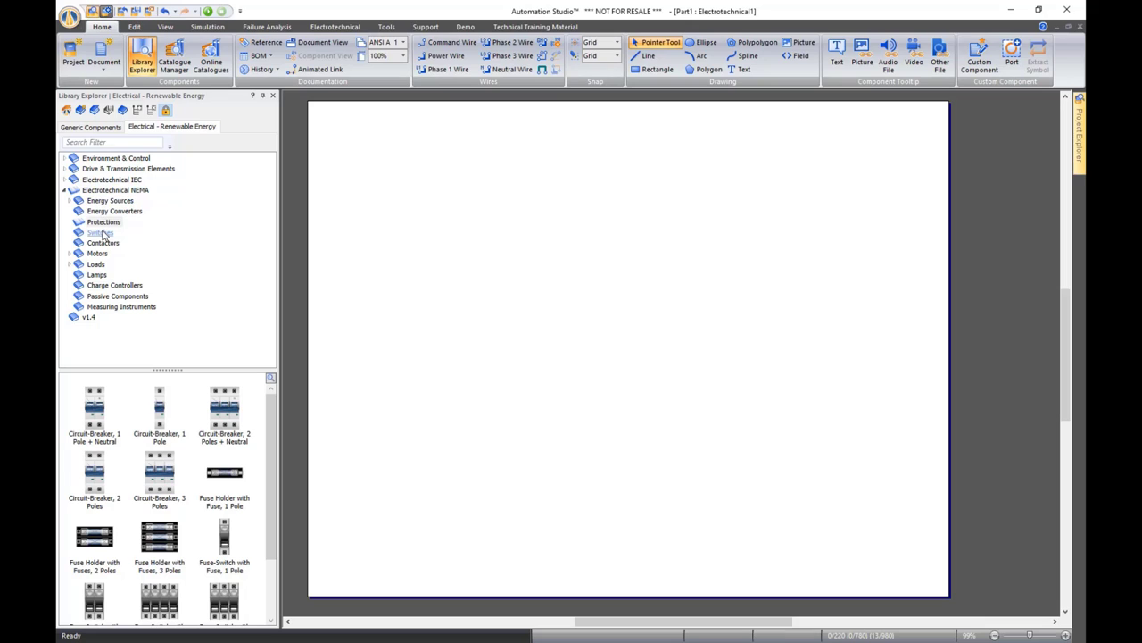
pyautogui.click(101, 233)
pyautogui.click(102, 243)
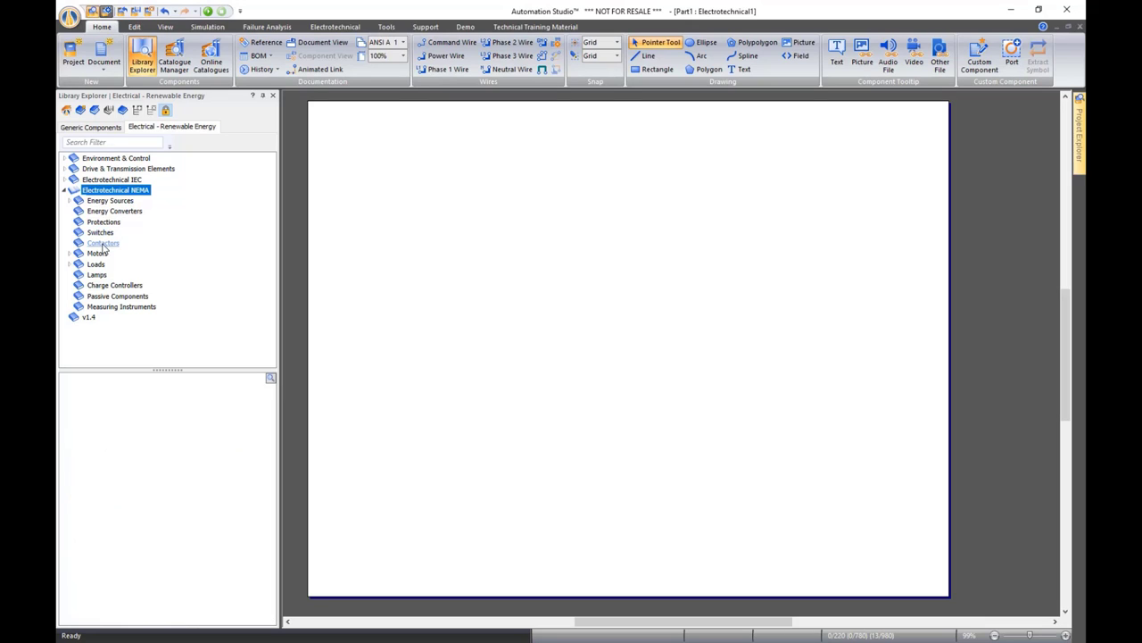
pyautogui.doubleClick(96, 254)
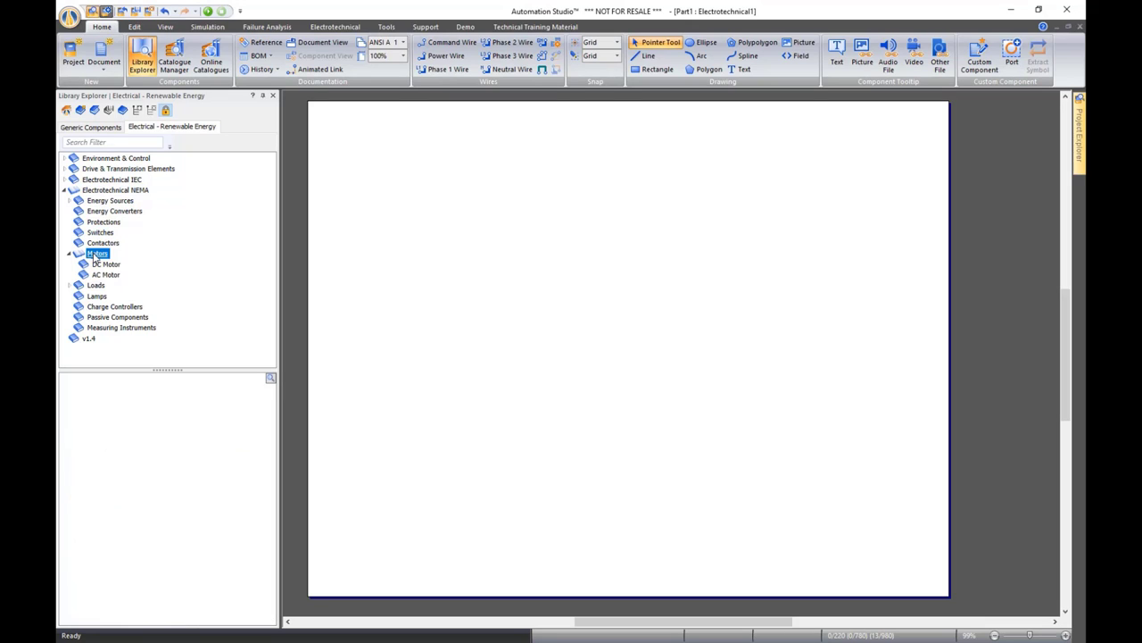
pyautogui.click(96, 274)
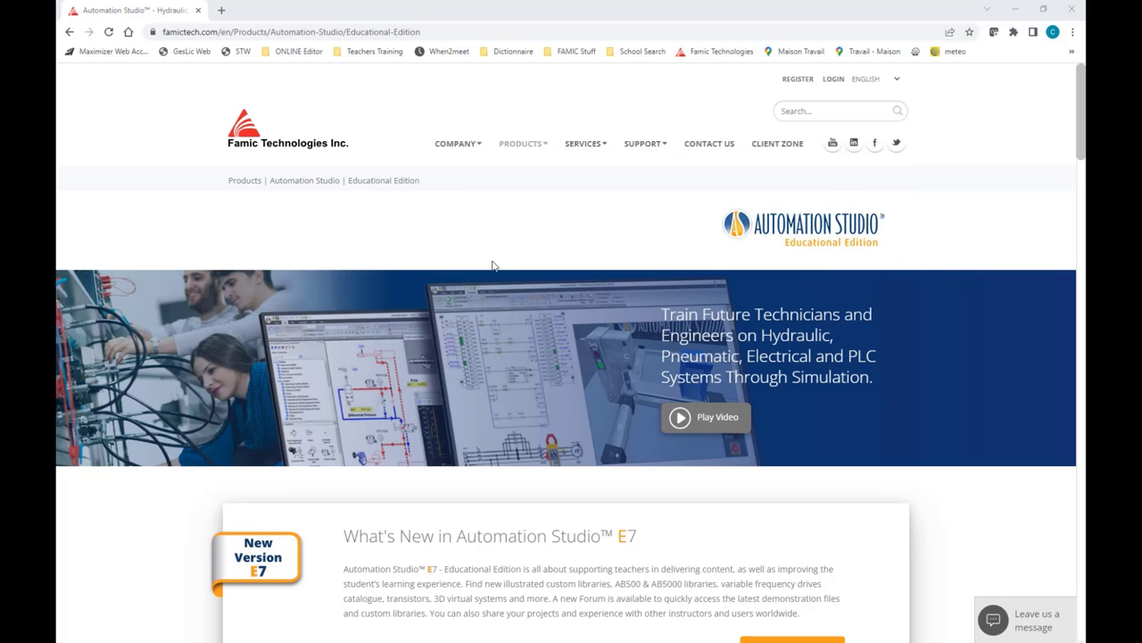
# Switch to the Famic Technologies website in the browser and open the Custom Libraries sub-forum of the Automation Studio Educational forum
pyautogui.moveTo(639, 145)
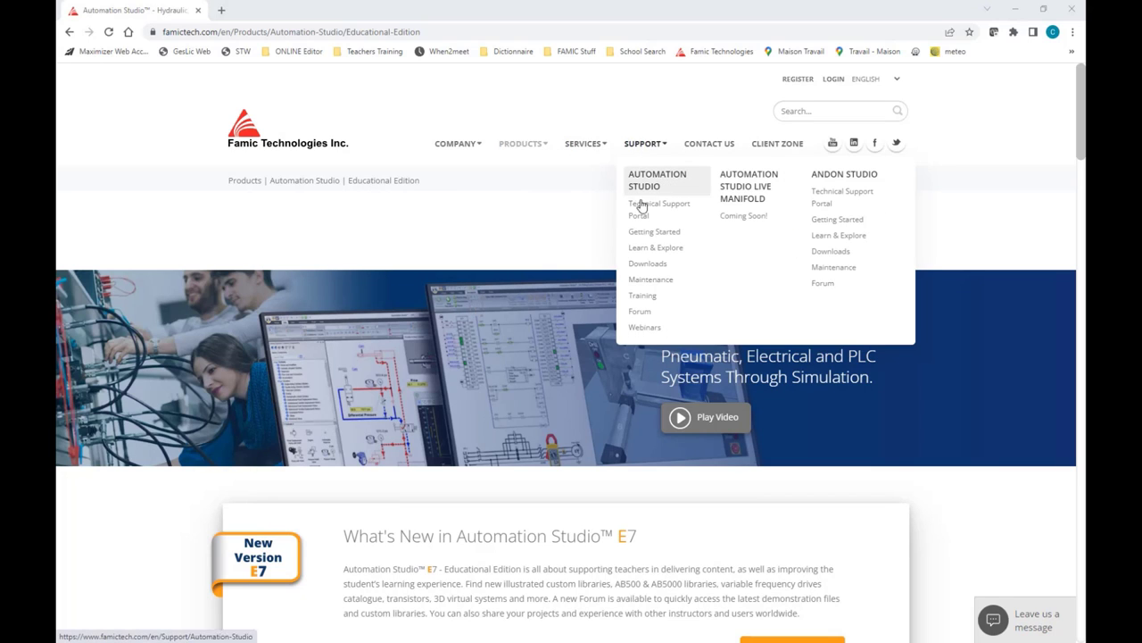
pyautogui.click(640, 311)
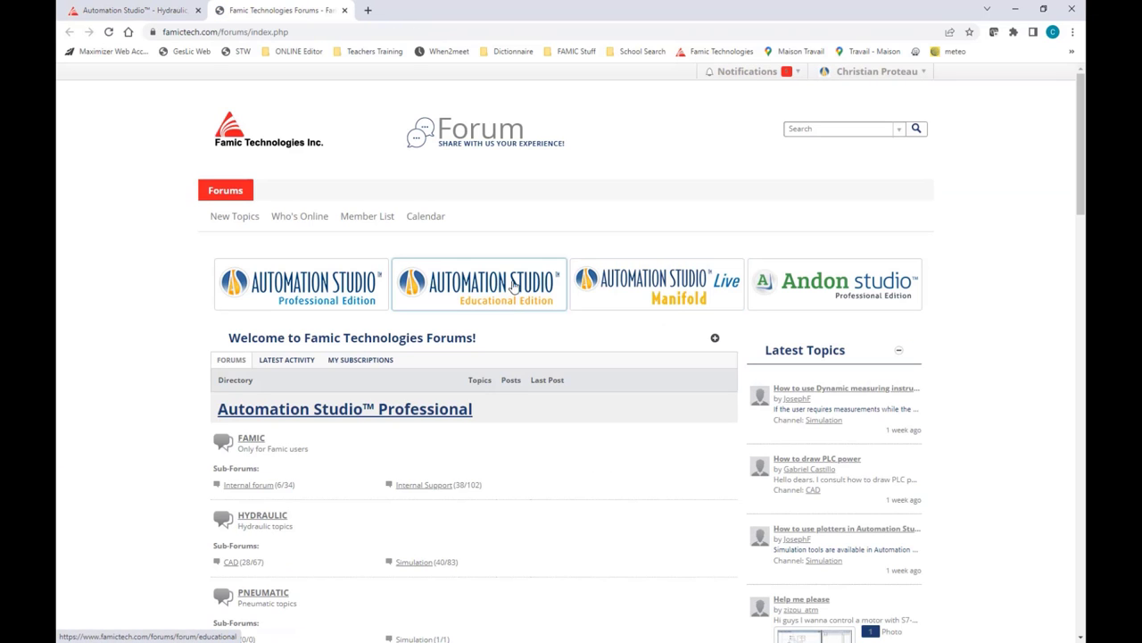
pyautogui.click(505, 302)
pyautogui.scroll(-2, 502, 303)
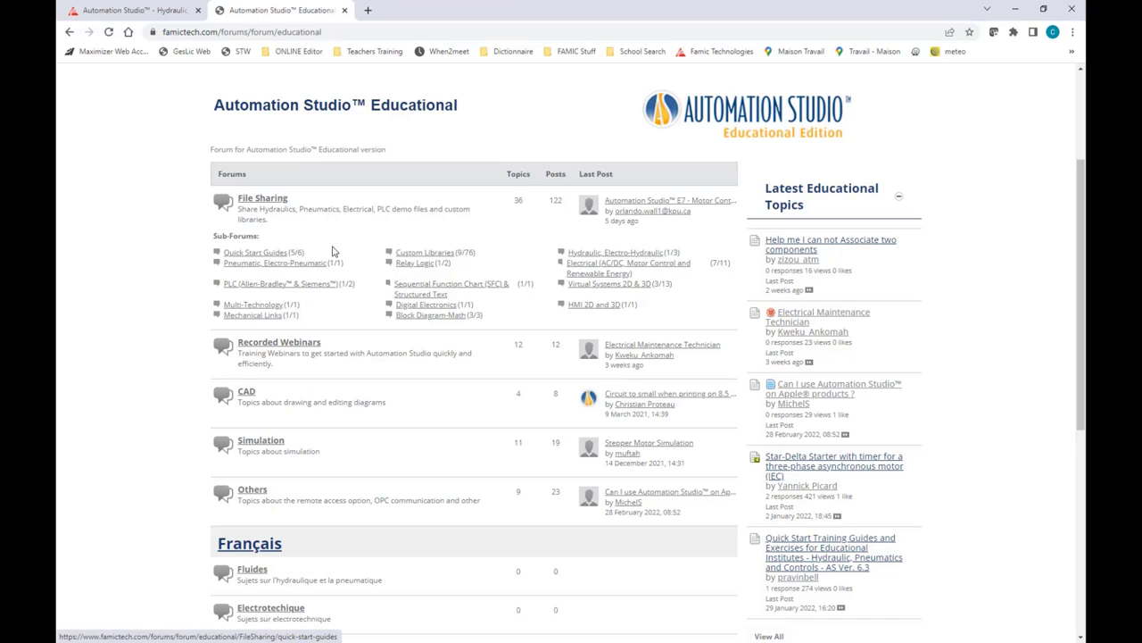
pyautogui.click(432, 254)
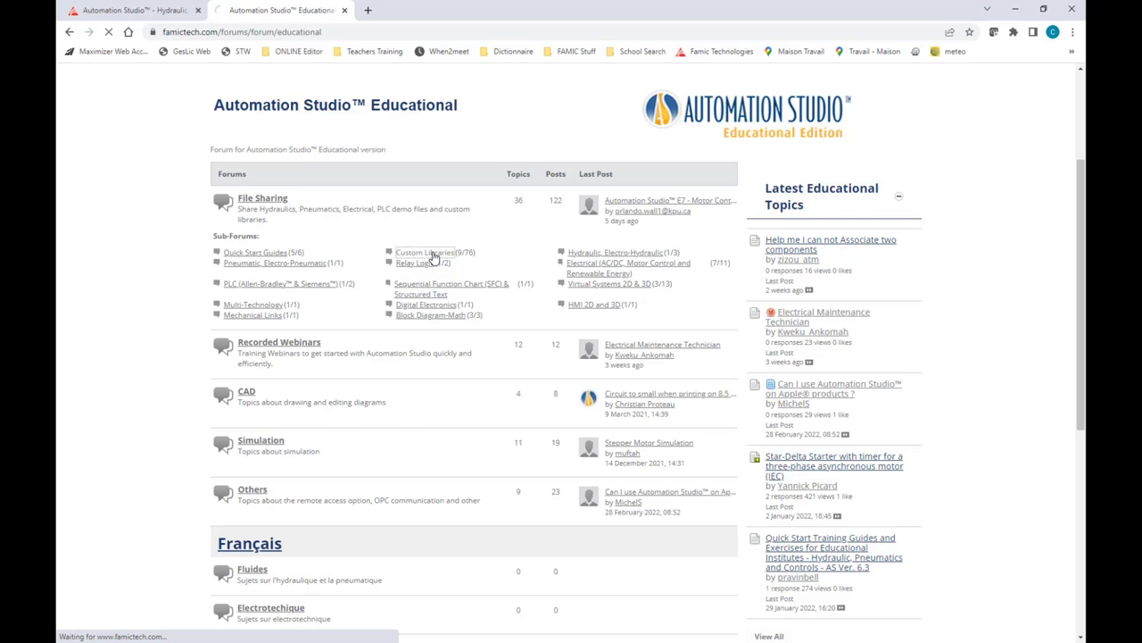
# Open the Automation Studio E7 - Motor Control (Contactor, Relay, etc.) topic and examine its component preview and attached library file
pyautogui.scroll(-3, 429, 268)
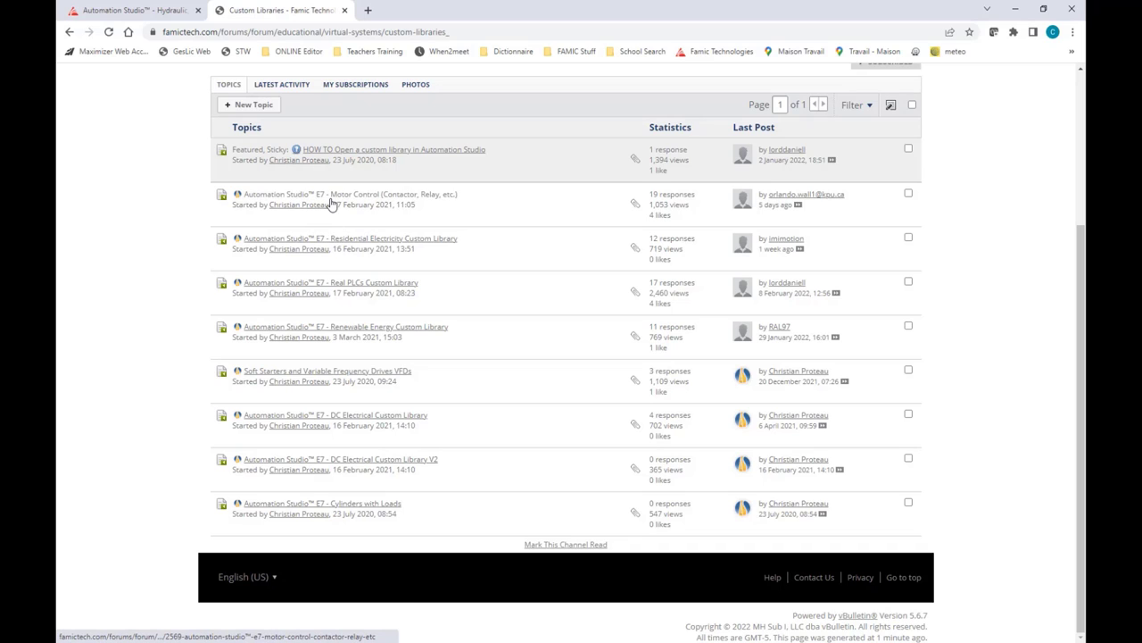
pyautogui.click(345, 198)
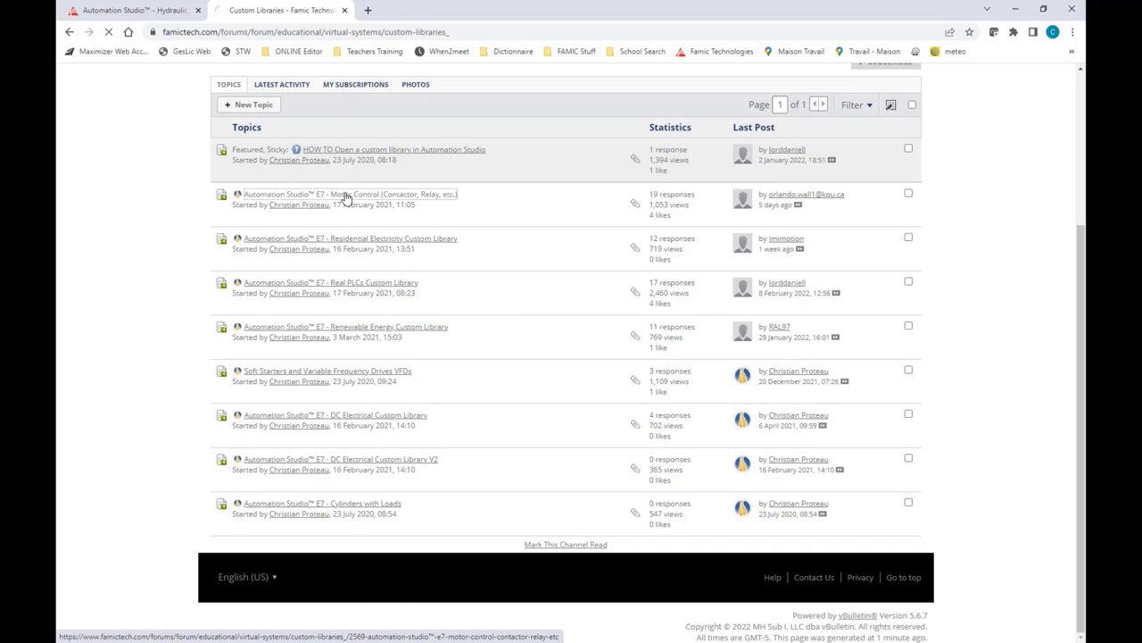
pyautogui.scroll(-3, 373, 302)
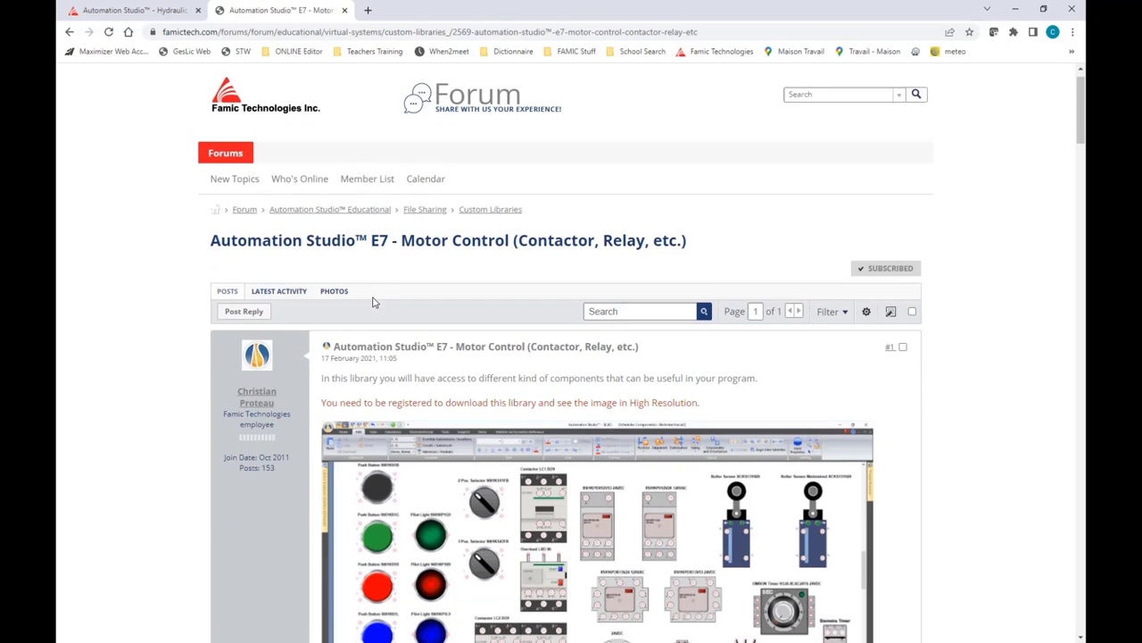
pyautogui.scroll(-1, 373, 302)
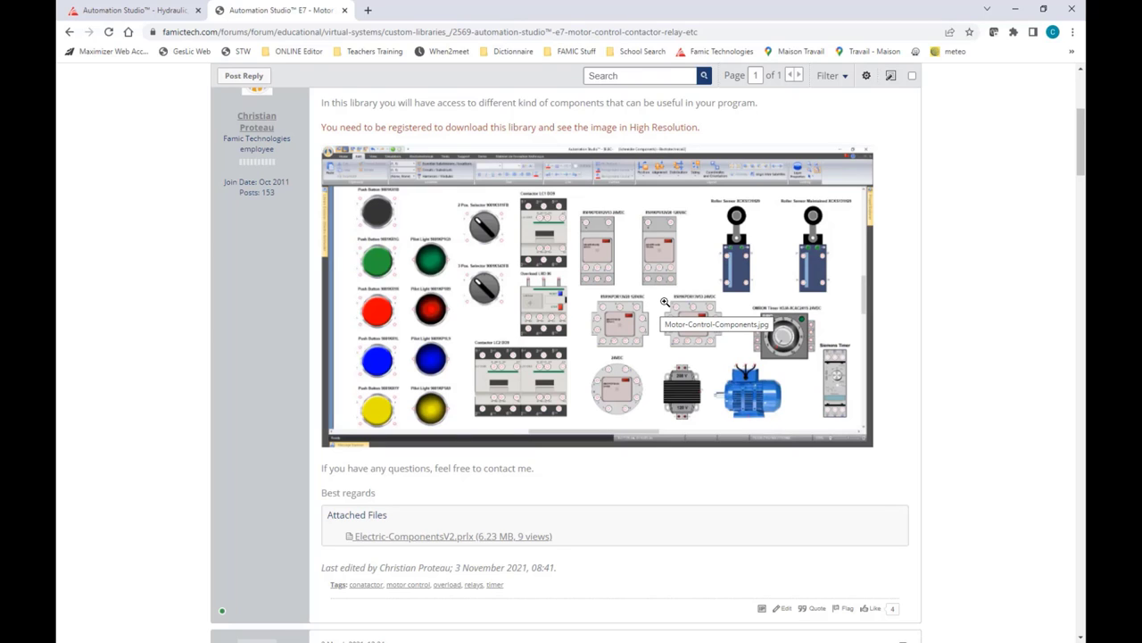
pyautogui.scroll(-2, 665, 295)
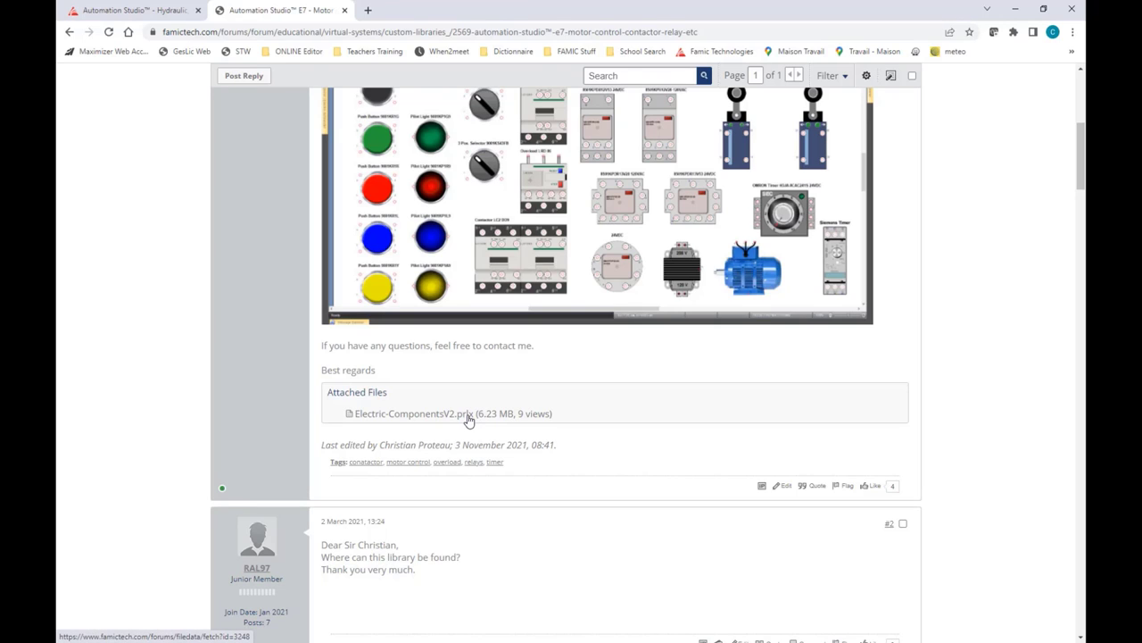
# Return to Automation Studio and load the custom library Electric-ComponentsV2.prlx from the Webinar folder
pyautogui.click(1067, 9)
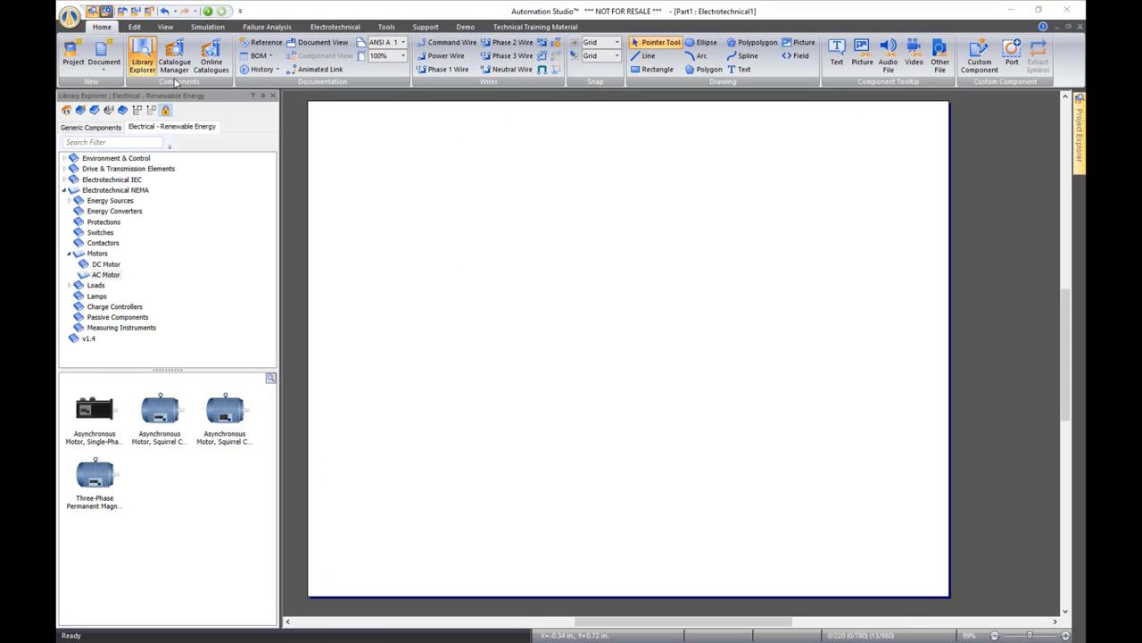
pyautogui.click(94, 111)
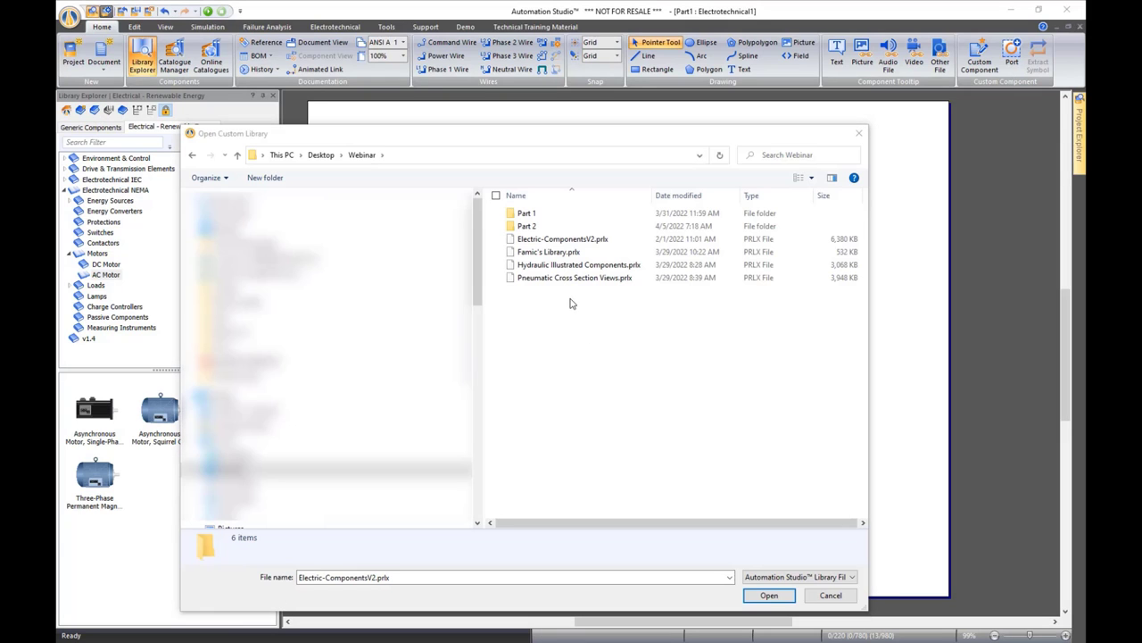
pyautogui.click(552, 240)
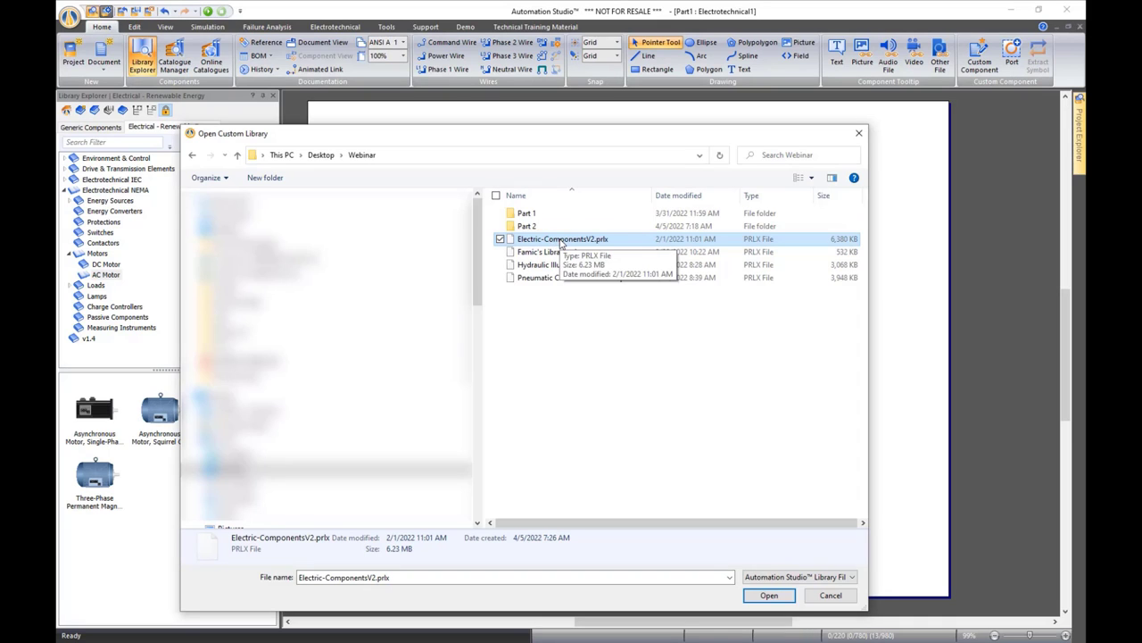
pyautogui.doubleClick(561, 240)
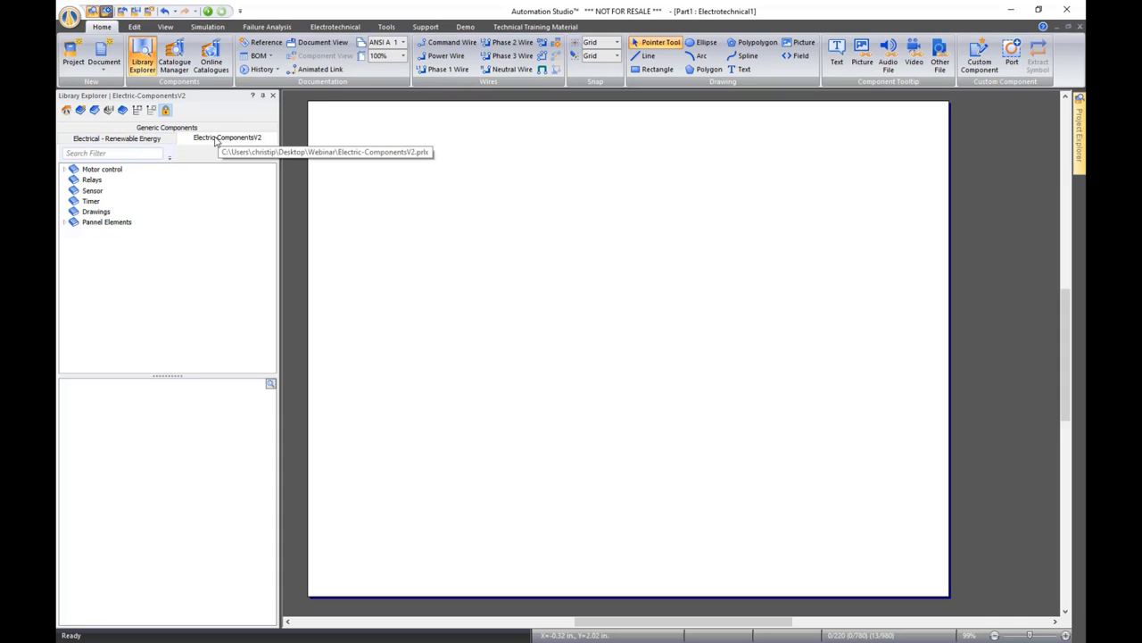
# Browse the Electric-ComponentsV2 library, examining the Motor control subcategories such as Push Buttons, Contactors and Motors, plus Relays, Sensor and Timer
pyautogui.doubleClick(78, 173)
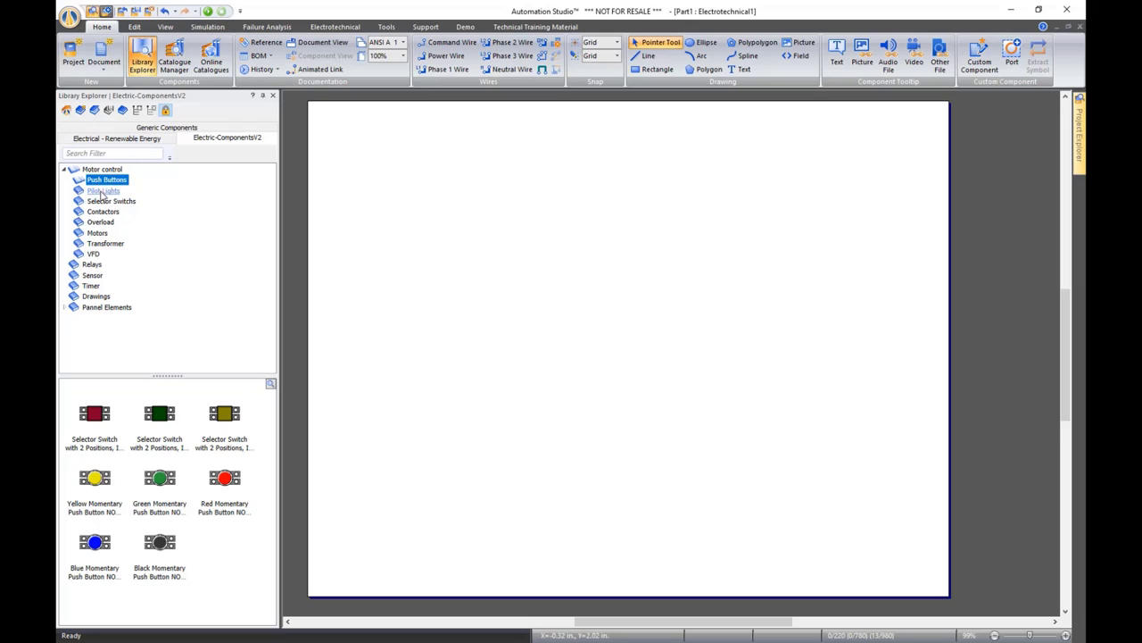
pyautogui.click(104, 191)
pyautogui.click(105, 202)
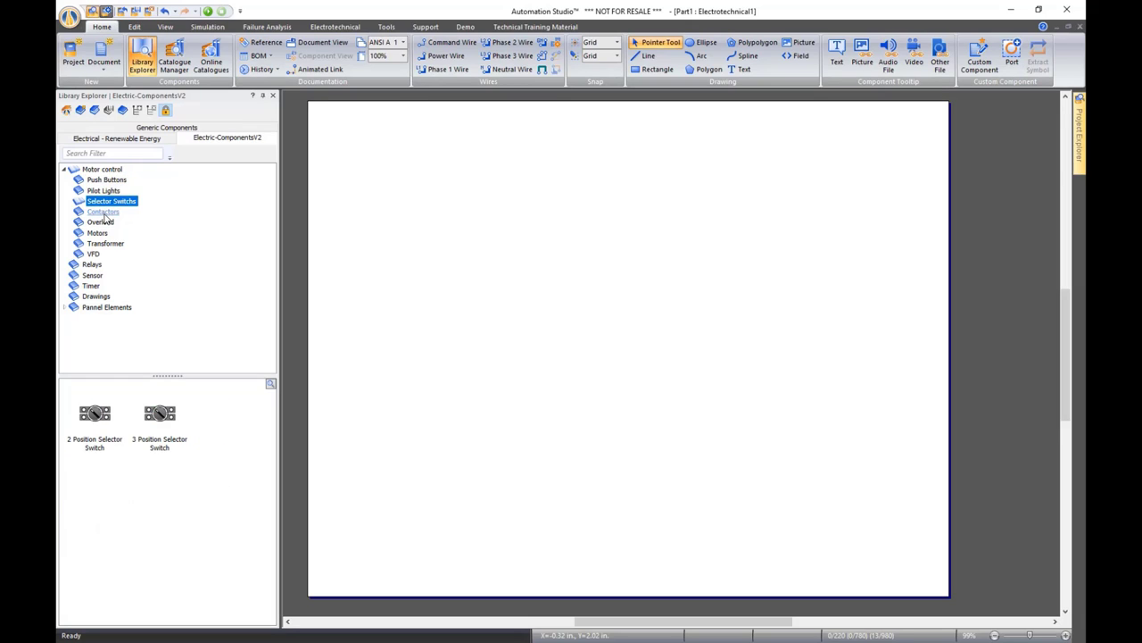
pyautogui.click(103, 211)
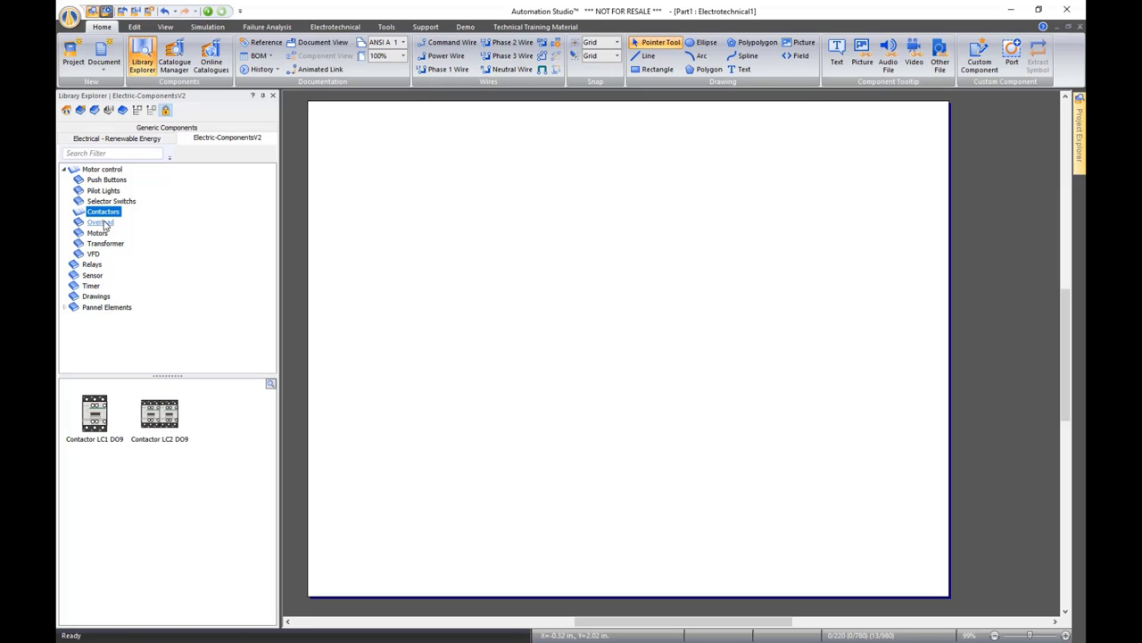
pyautogui.click(106, 232)
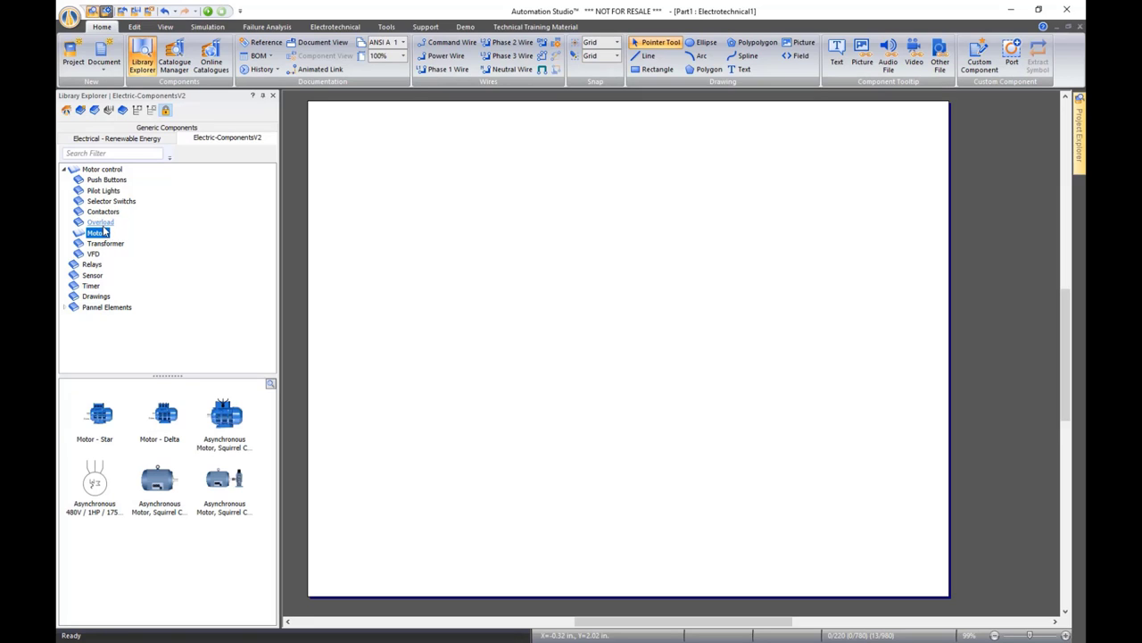
pyautogui.click(104, 246)
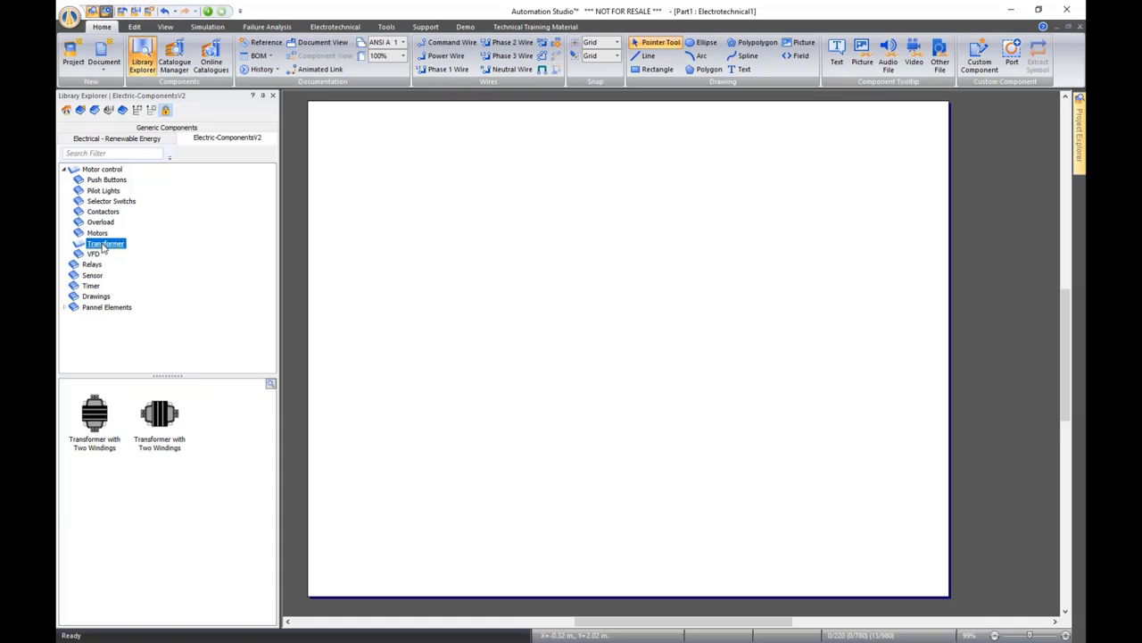
pyautogui.click(93, 255)
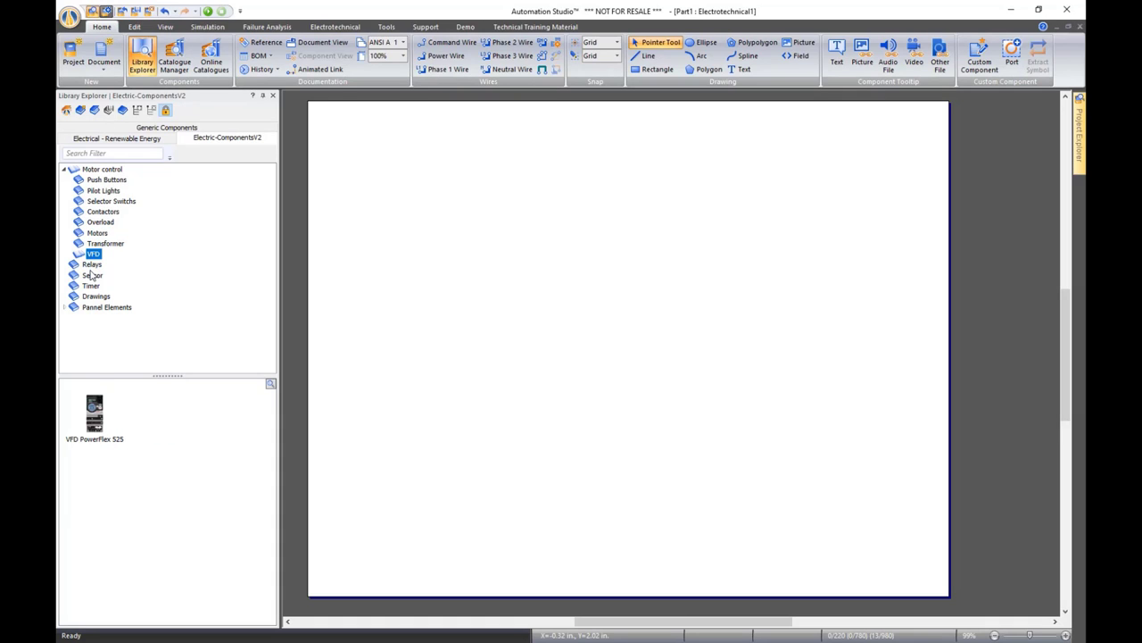
pyautogui.click(92, 266)
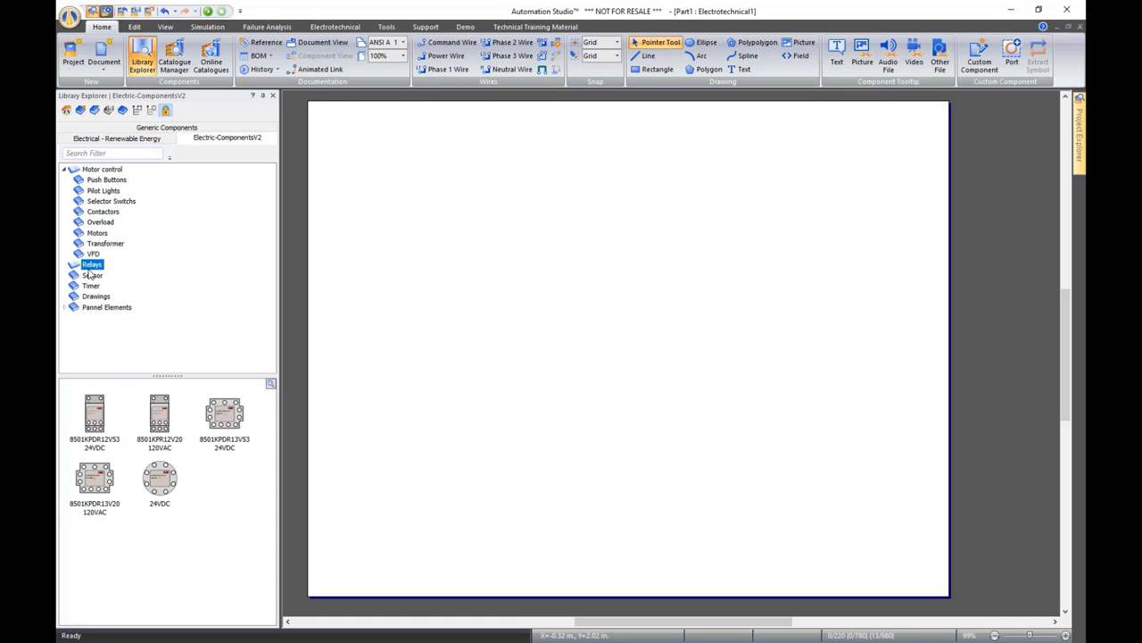
pyautogui.click(89, 275)
pyautogui.click(87, 286)
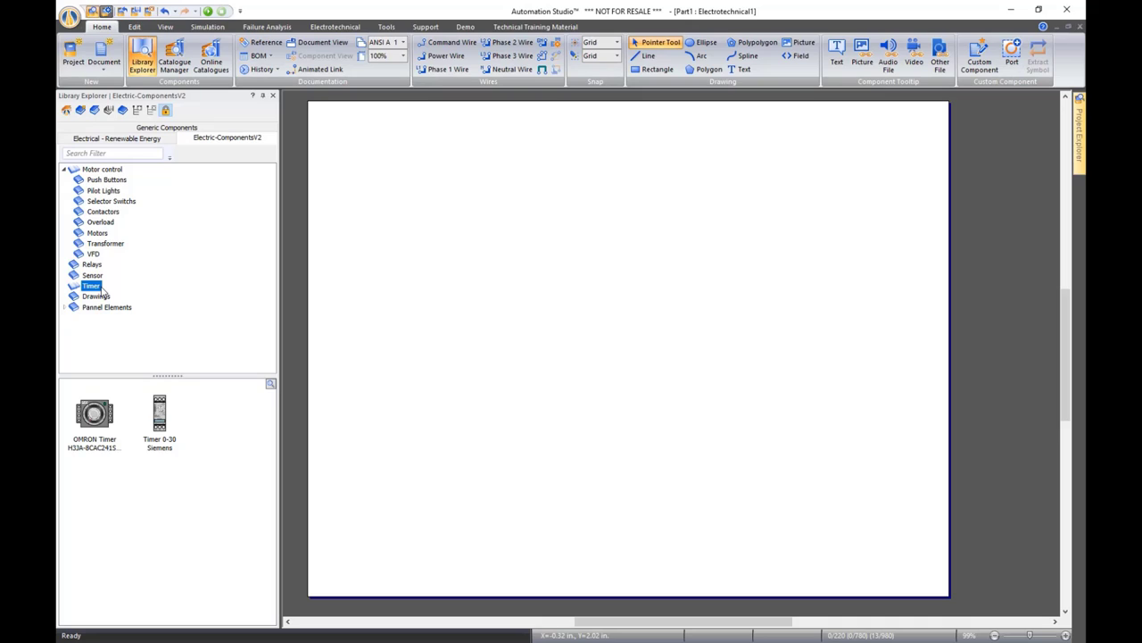
pyautogui.click(105, 172)
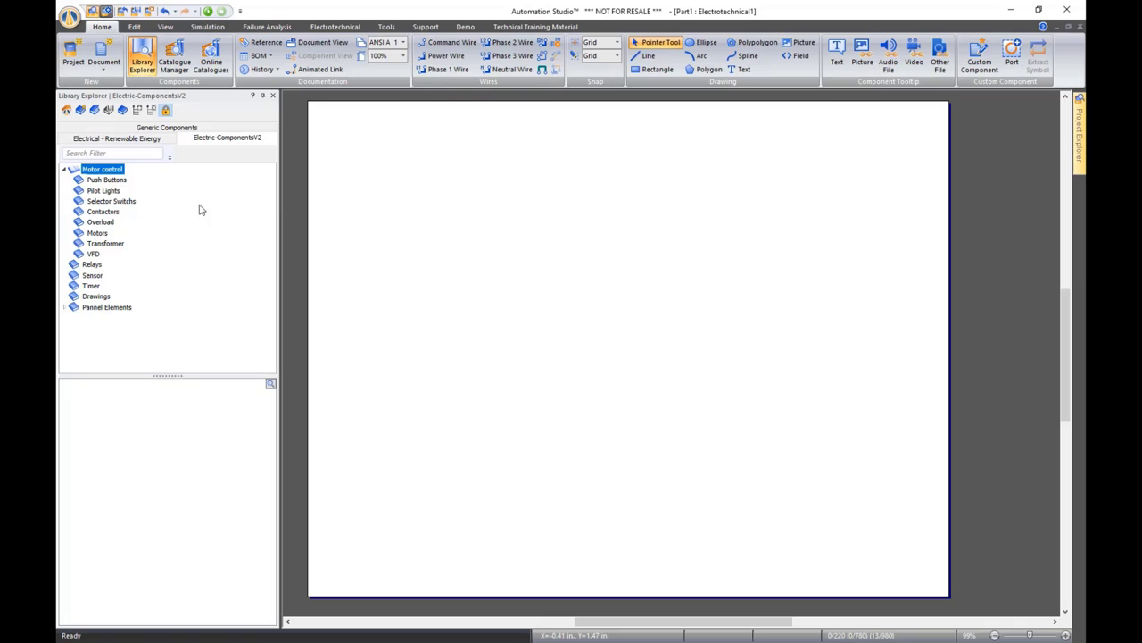
# Place the utility-pole 3-Phase Source from the Renewable Energy library at the sheet's upper-left corner and move its voltage label beside the pole
pyautogui.click(117, 140)
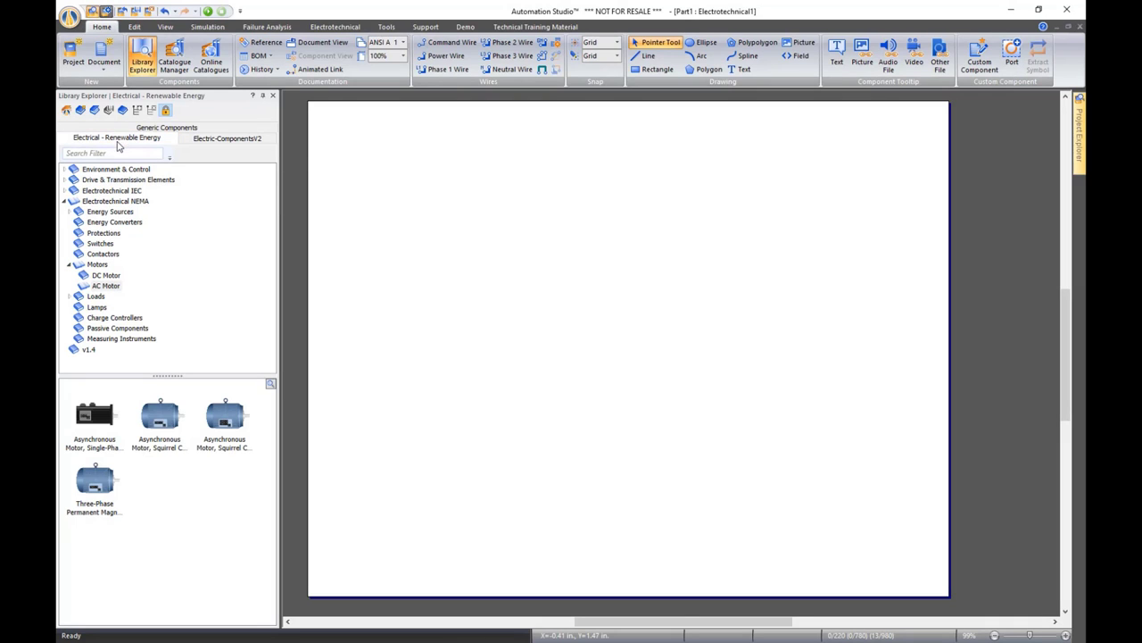
pyautogui.doubleClick(109, 214)
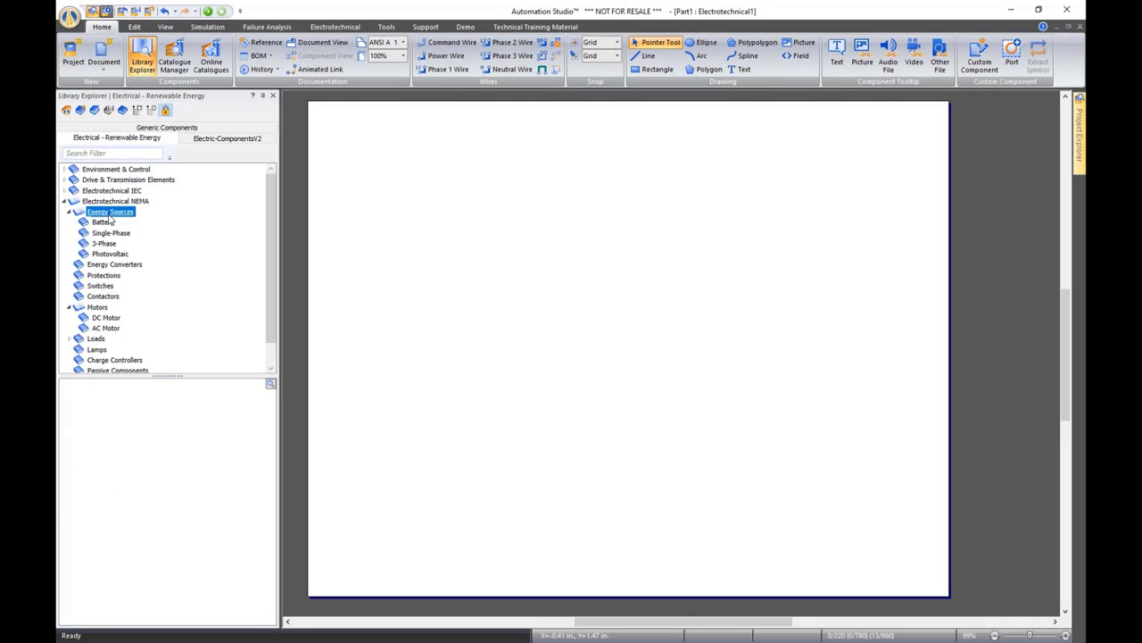
pyautogui.click(104, 243)
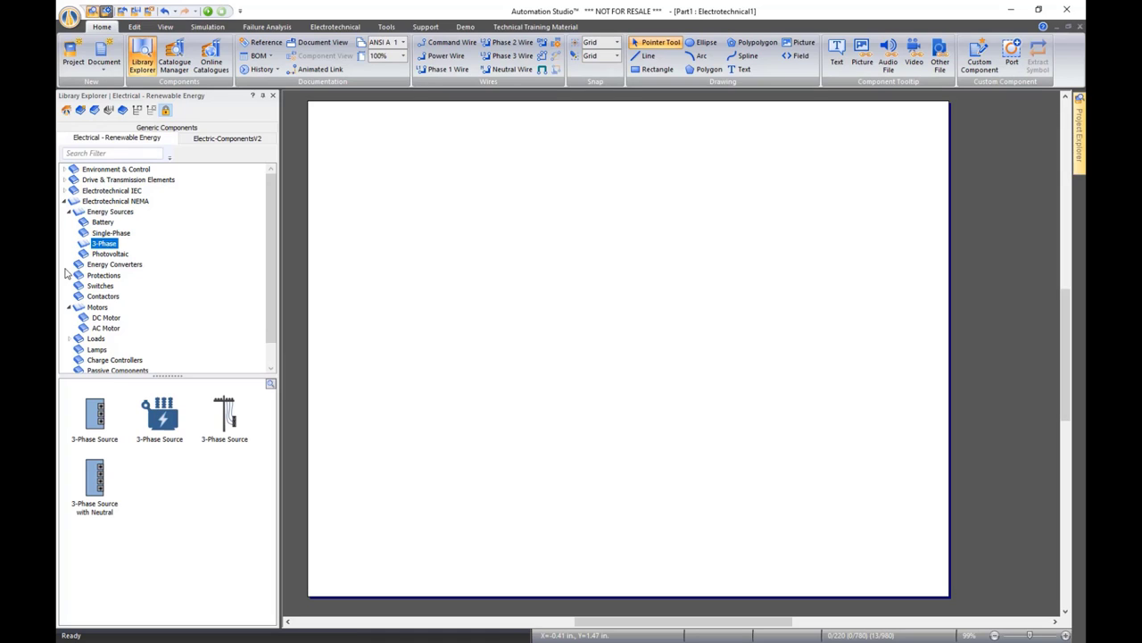
pyautogui.moveTo(95, 420)
pyautogui.moveTo(228, 421); pyautogui.dragTo(407, 183)
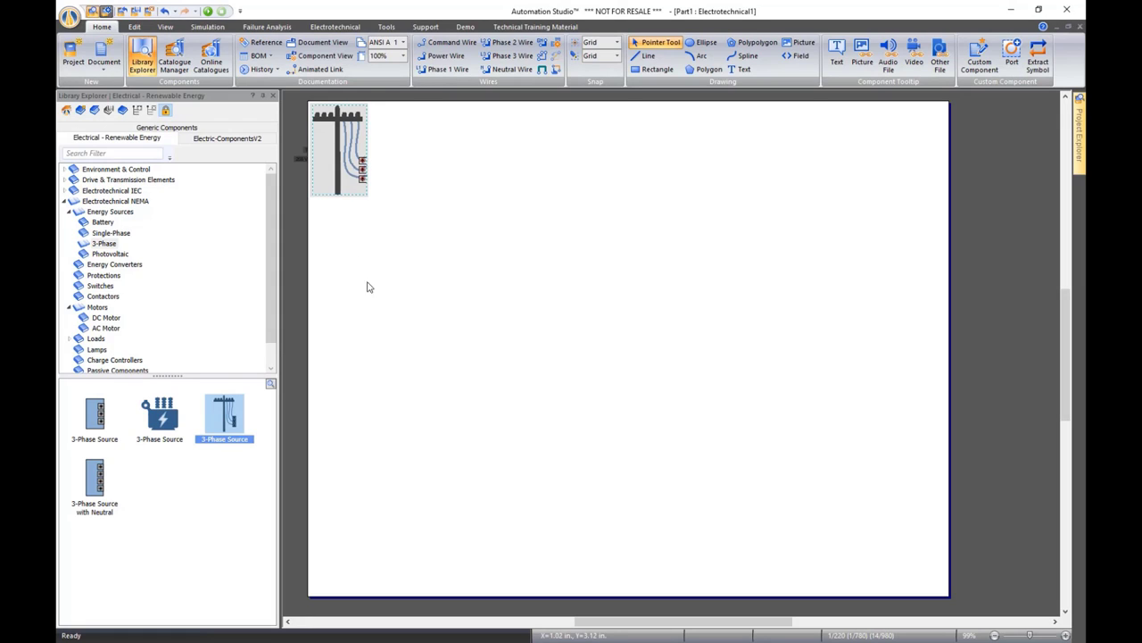
pyautogui.moveTo(309, 161); pyautogui.dragTo(328, 159)
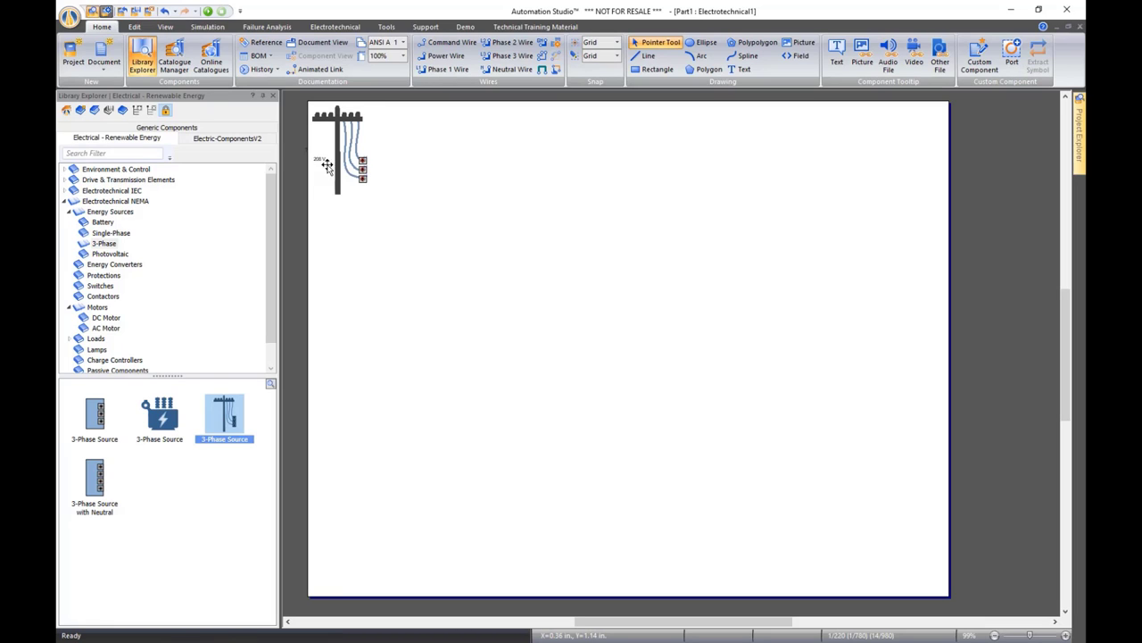
# Set the 3-phase source's nominal voltage to 408 V
pyautogui.scroll(4, 330, 178)
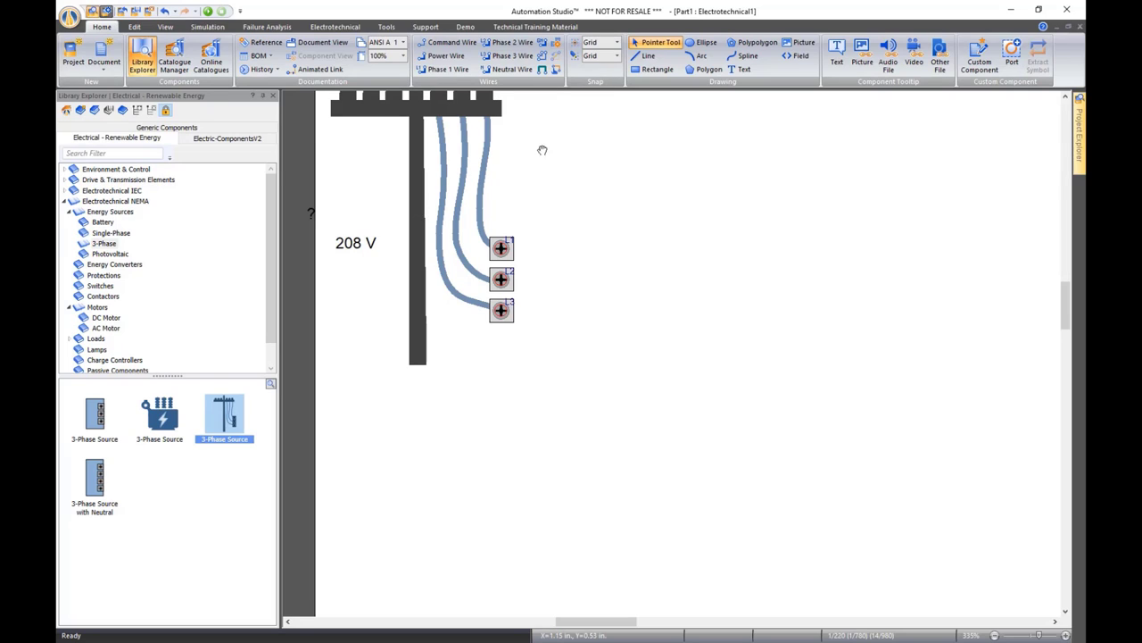
pyautogui.moveTo(541, 150); pyautogui.dragTo(521, 186)
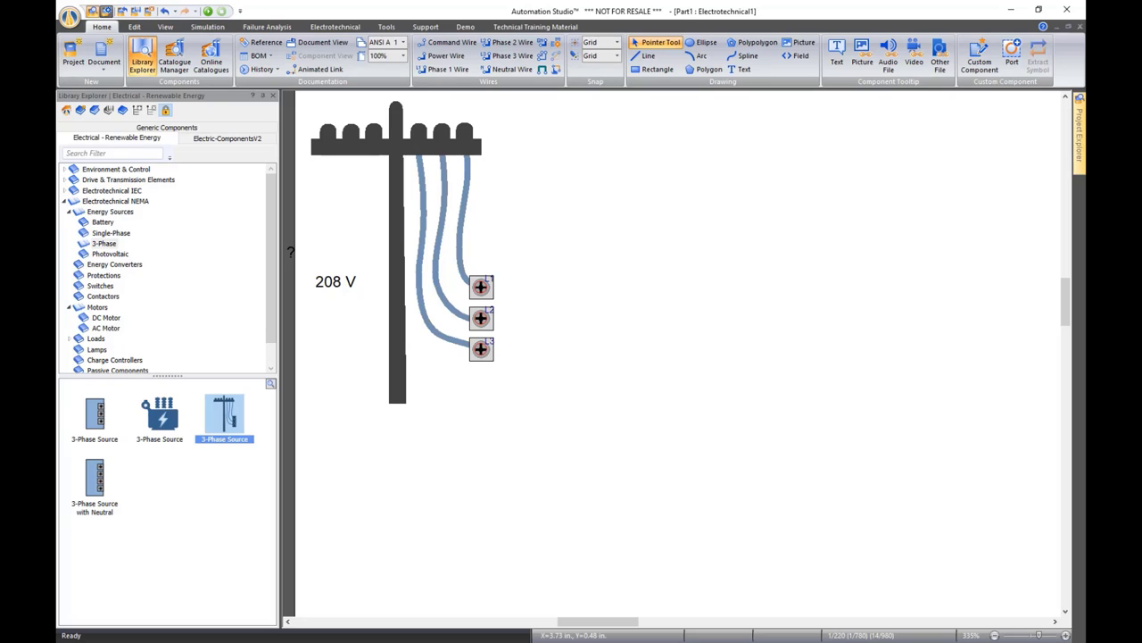
pyautogui.doubleClick(394, 234)
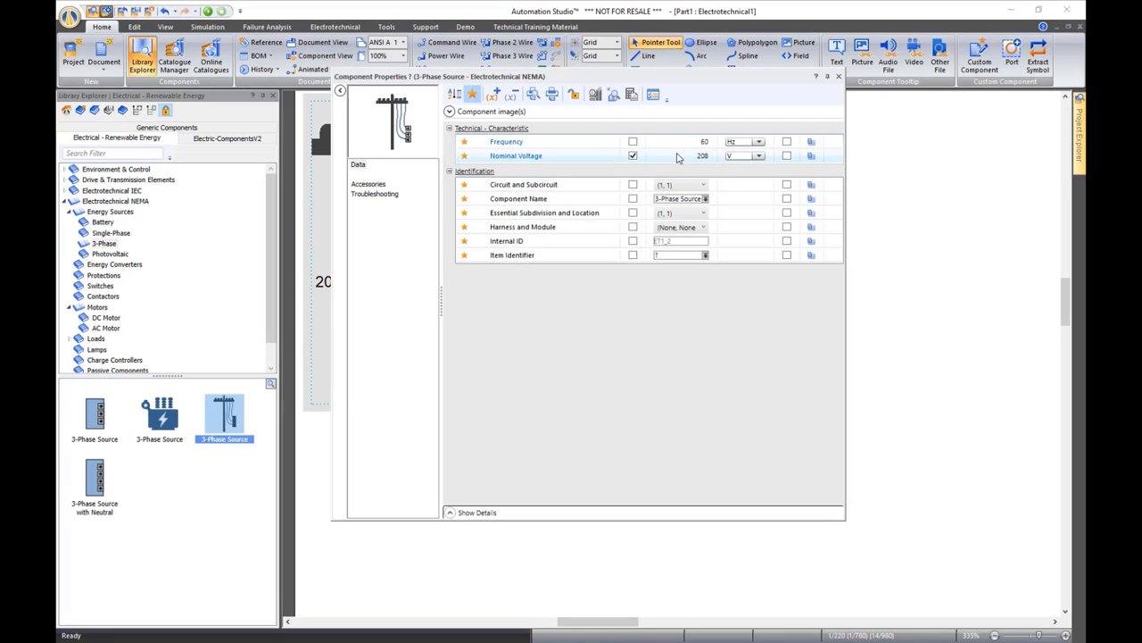
pyautogui.click(687, 156)
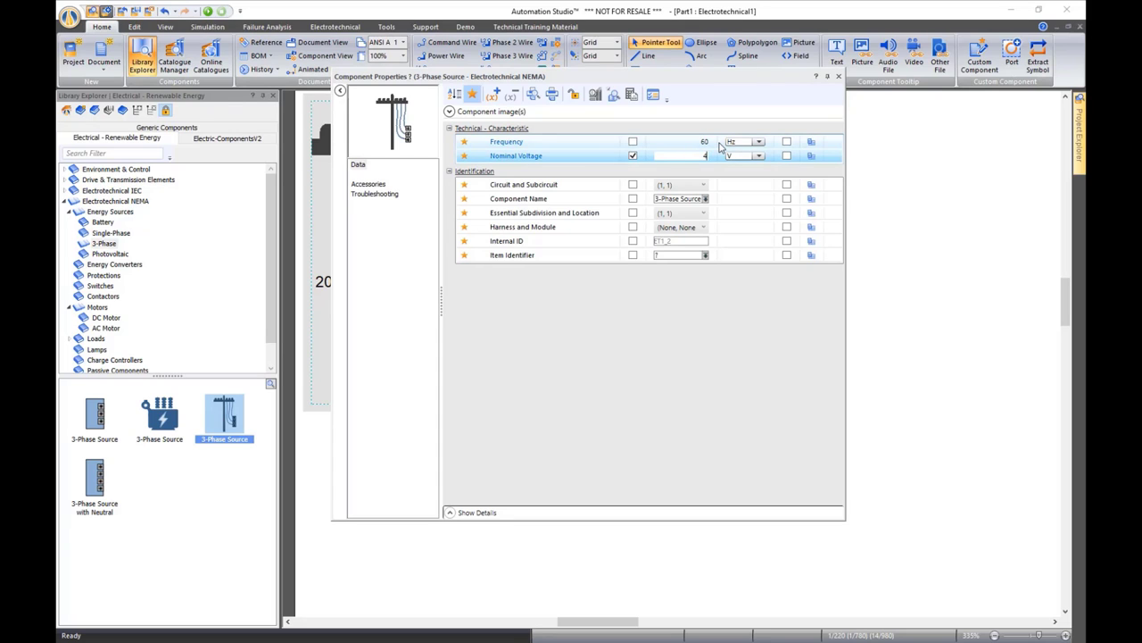
pyautogui.press('Return')
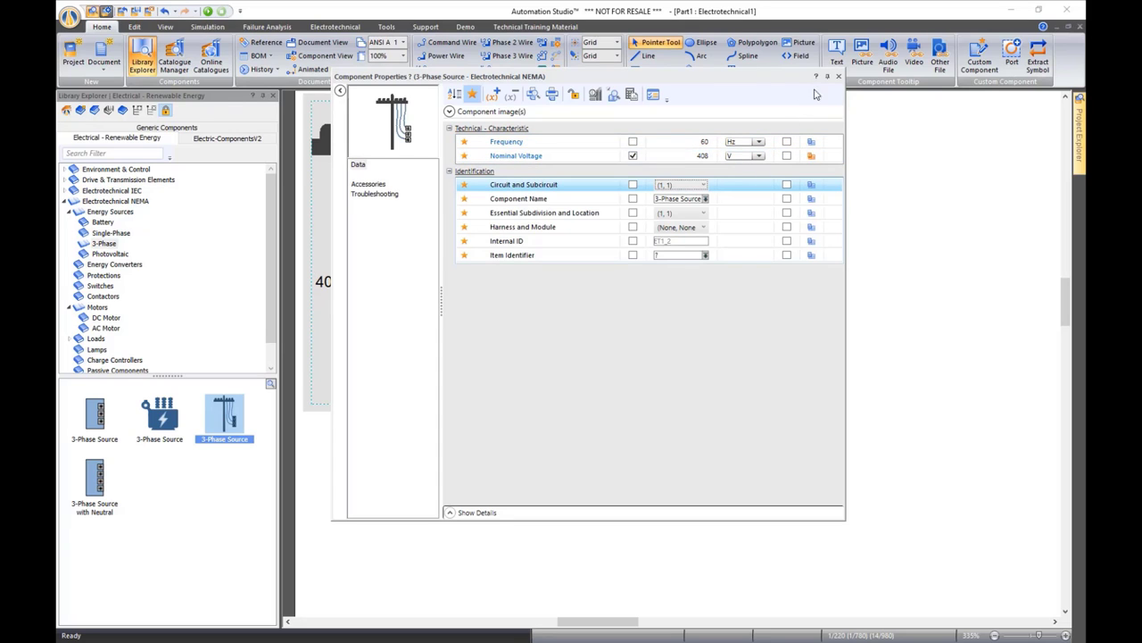
pyautogui.click(838, 76)
pyautogui.click(653, 255)
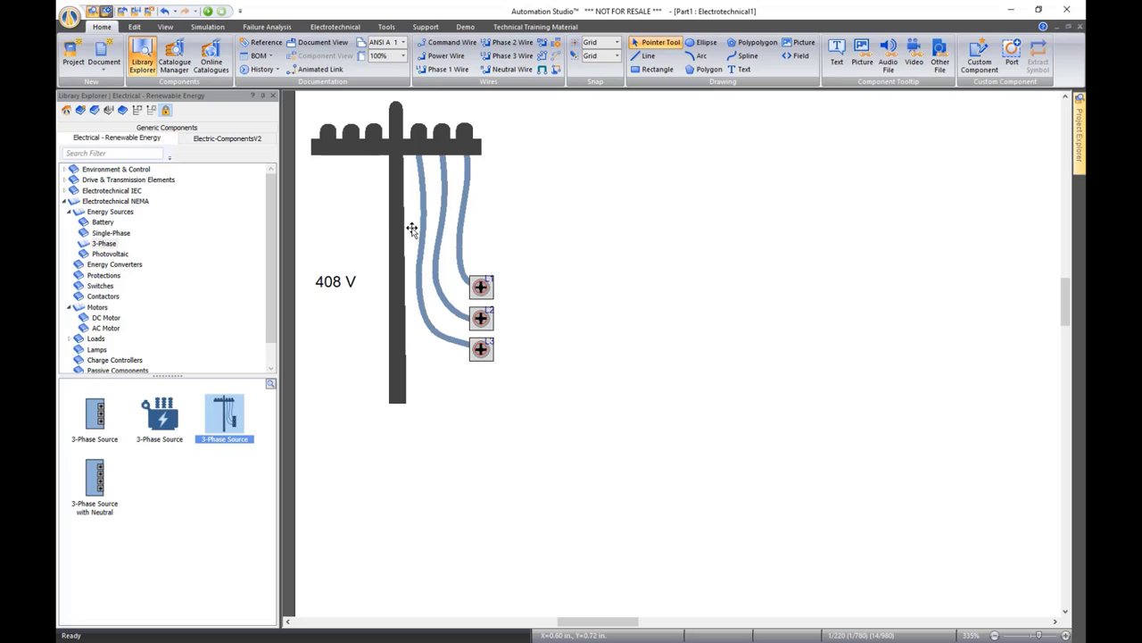
# Place a Contactor LC1 DO9 from the Electric-ComponentsV2 library below and to the right of the 3-phase source
pyautogui.scroll(-3, 581, 242)
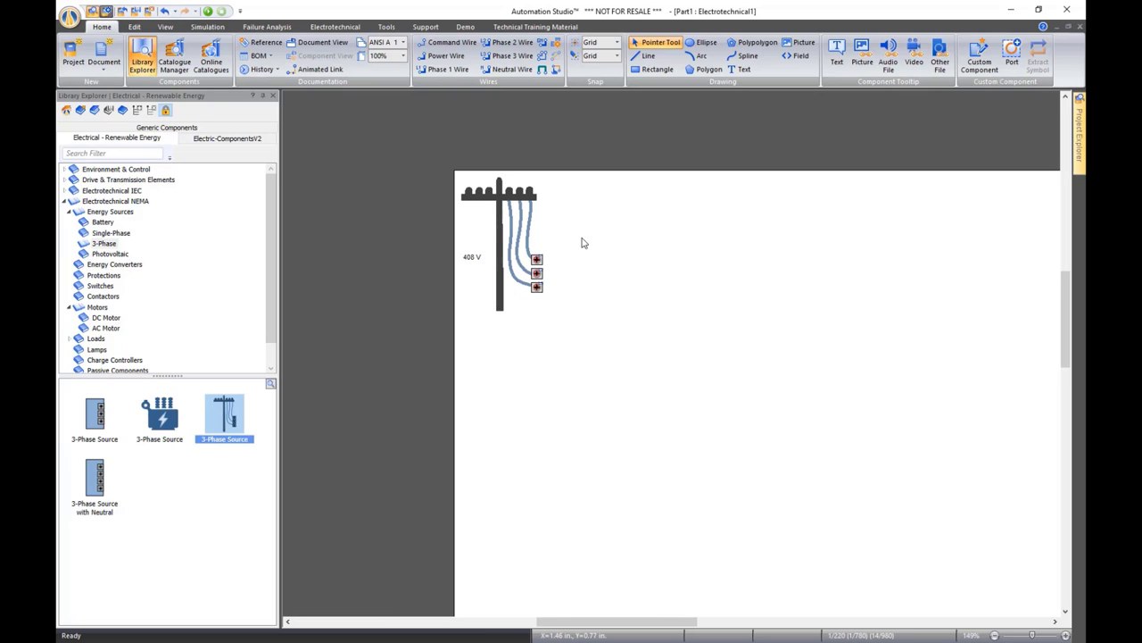
pyautogui.moveTo(675, 299); pyautogui.dragTo(516, 233)
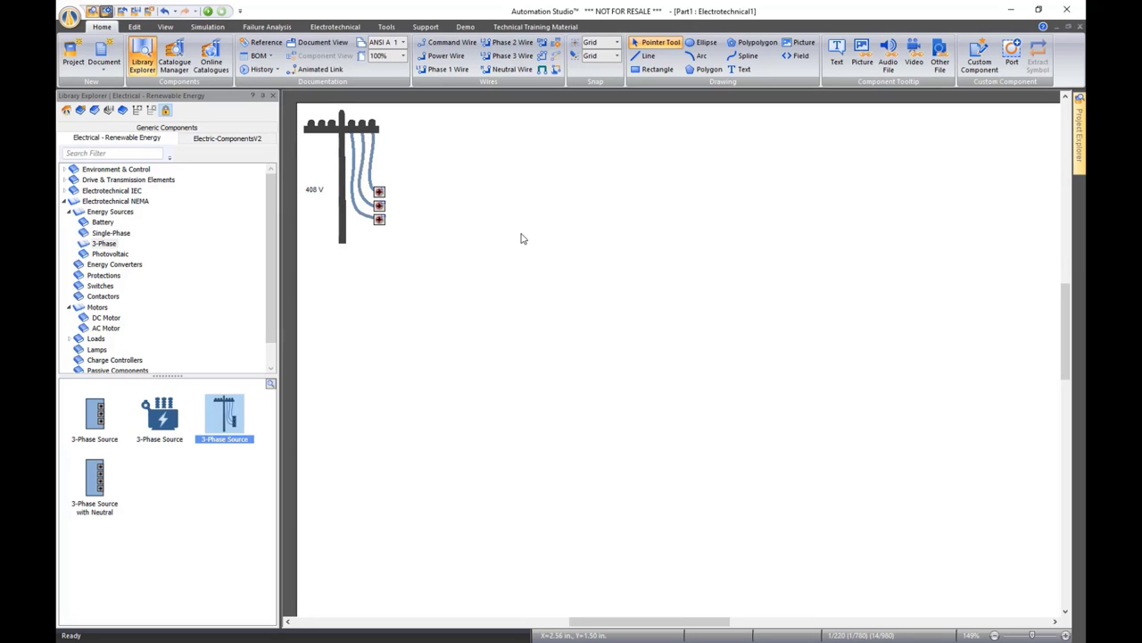
pyautogui.click(210, 141)
pyautogui.click(102, 212)
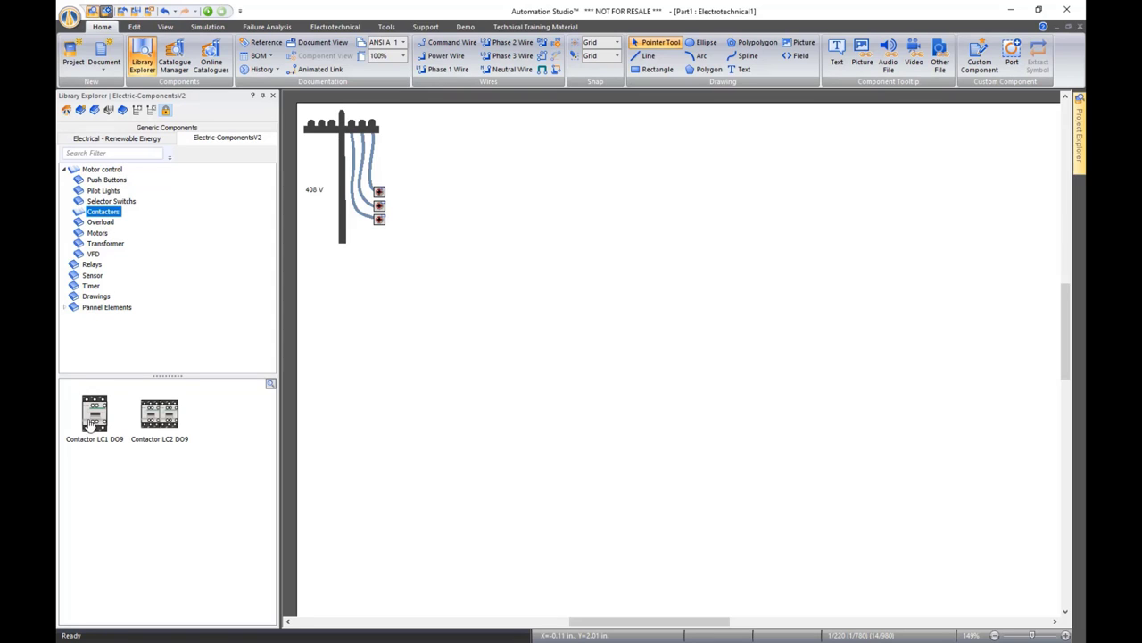
pyautogui.moveTo(90, 419); pyautogui.dragTo(457, 282)
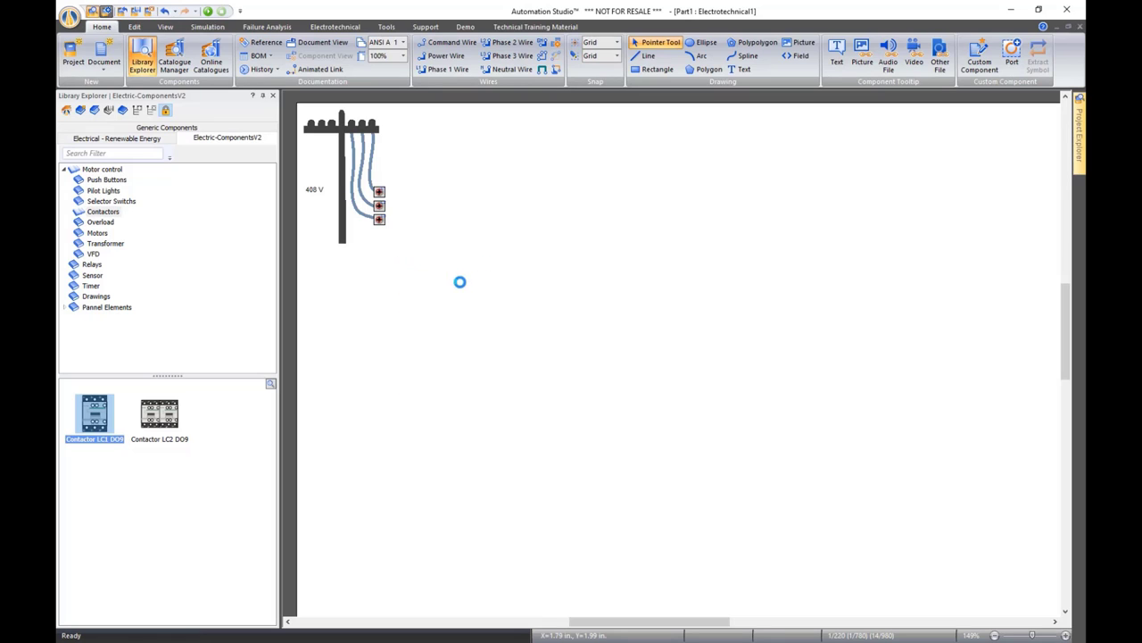
pyautogui.click(539, 309)
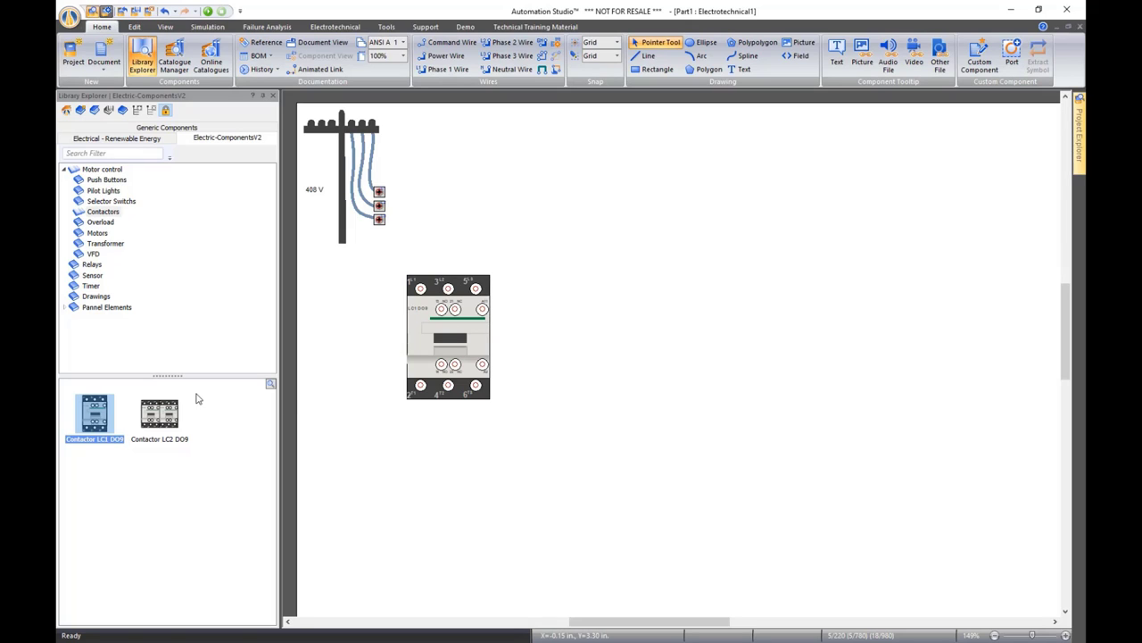
# Place an Overload LRD 06 from the Motor control library directly beneath the contactor, aligning its prongs with terminals 2T1, 4T2 and 6T3
pyautogui.click(100, 222)
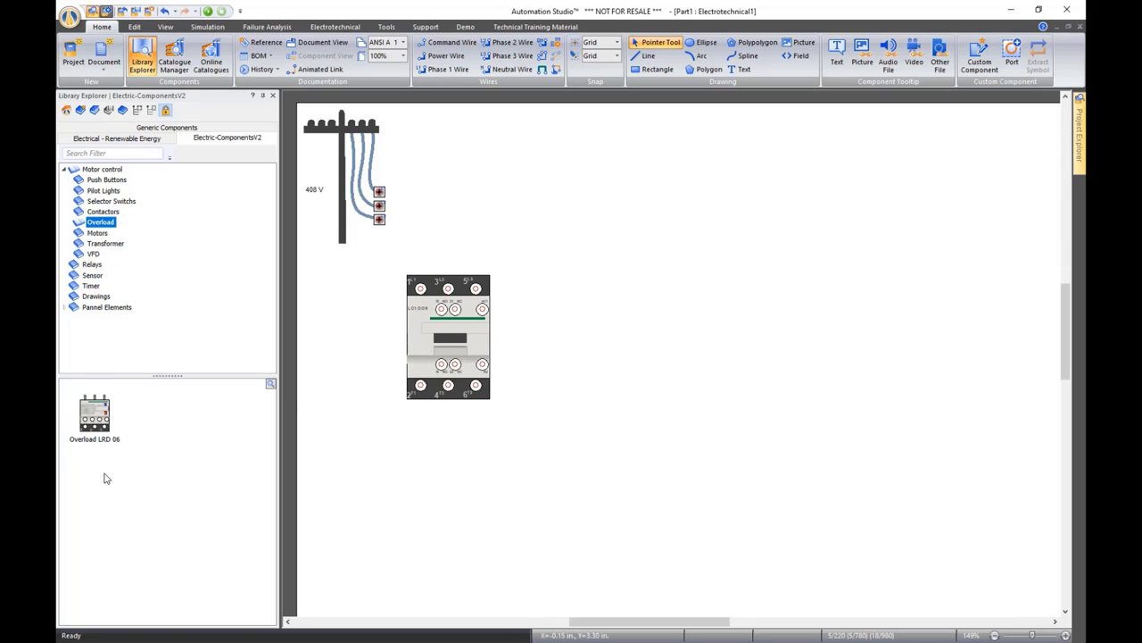
pyautogui.moveTo(96, 416); pyautogui.dragTo(453, 396)
pyautogui.scroll(5, 423, 393)
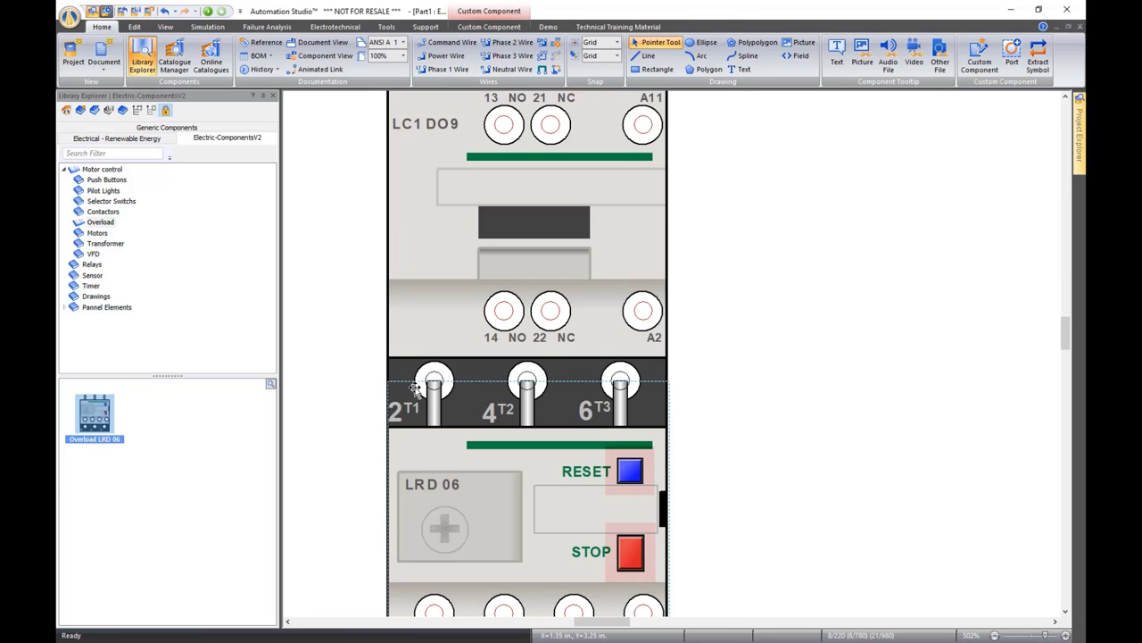
# Change the overload's drawing order so that its connecting prongs sit behind the contactor
pyautogui.rightClick(466, 448)
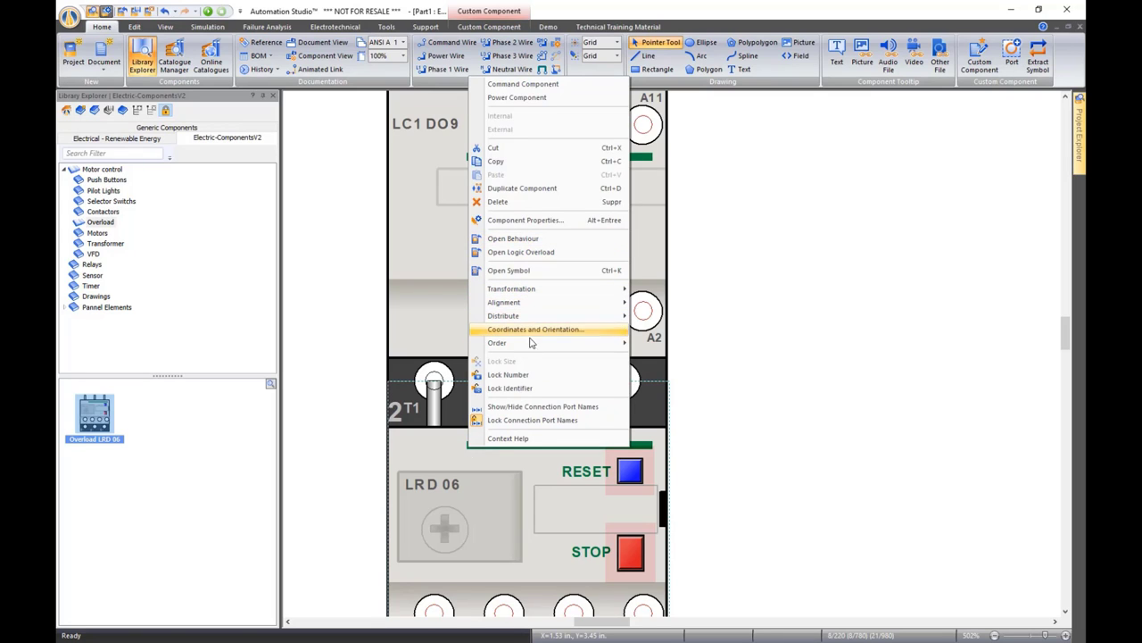
pyautogui.moveTo(533, 345)
pyautogui.click(700, 359)
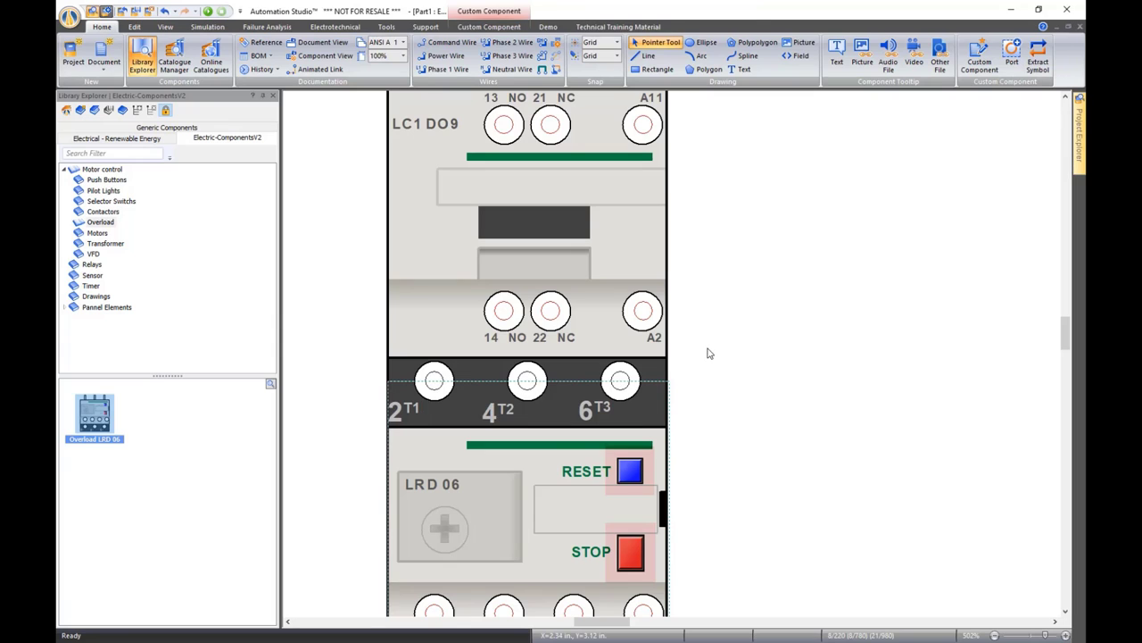
pyautogui.click(704, 361)
# Place the Asynchronous Motor, Squirrel Cage, Three-Phase AC from the Motors library below the overload
pyautogui.scroll(-3, 687, 404)
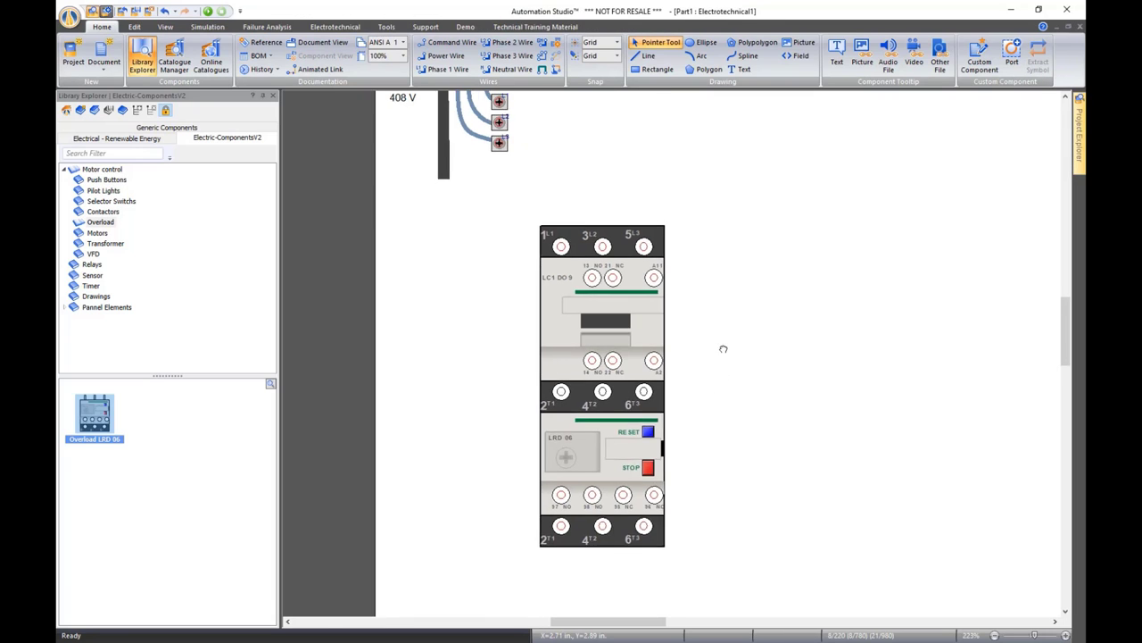
pyautogui.moveTo(722, 347); pyautogui.dragTo(552, 346)
pyautogui.scroll(-2, 617, 363)
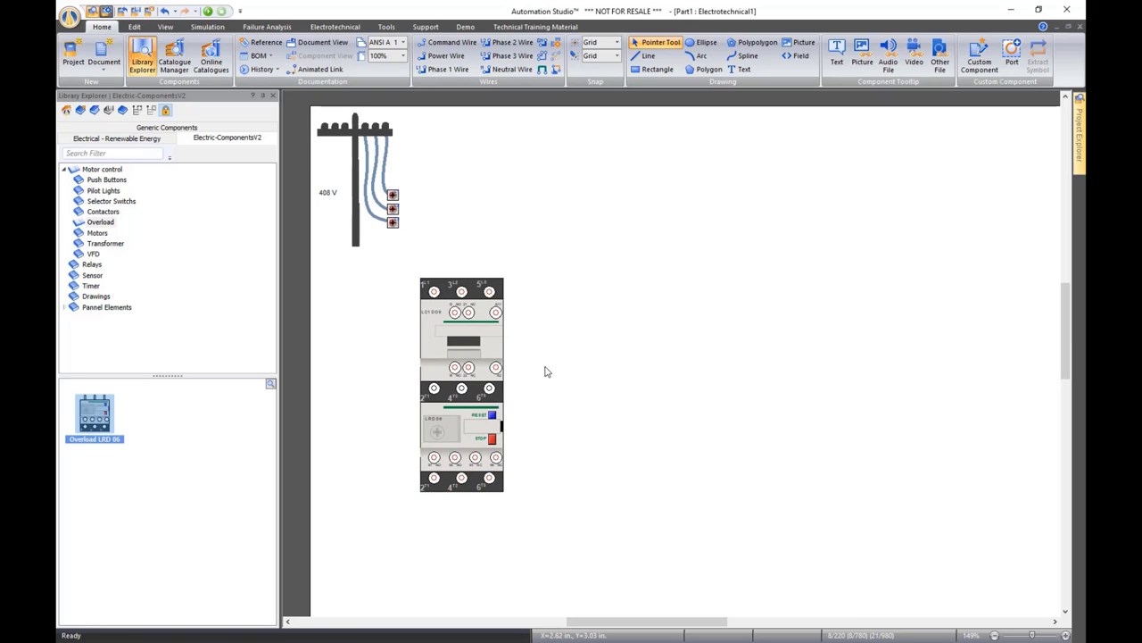
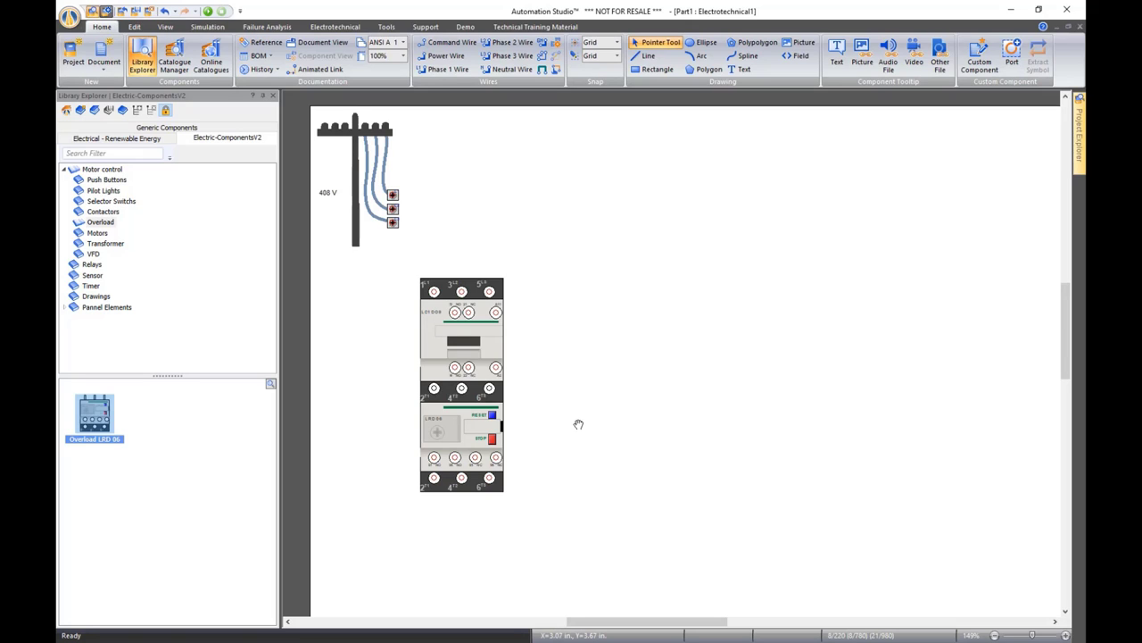
pyautogui.moveTo(578, 423); pyautogui.dragTo(577, 401)
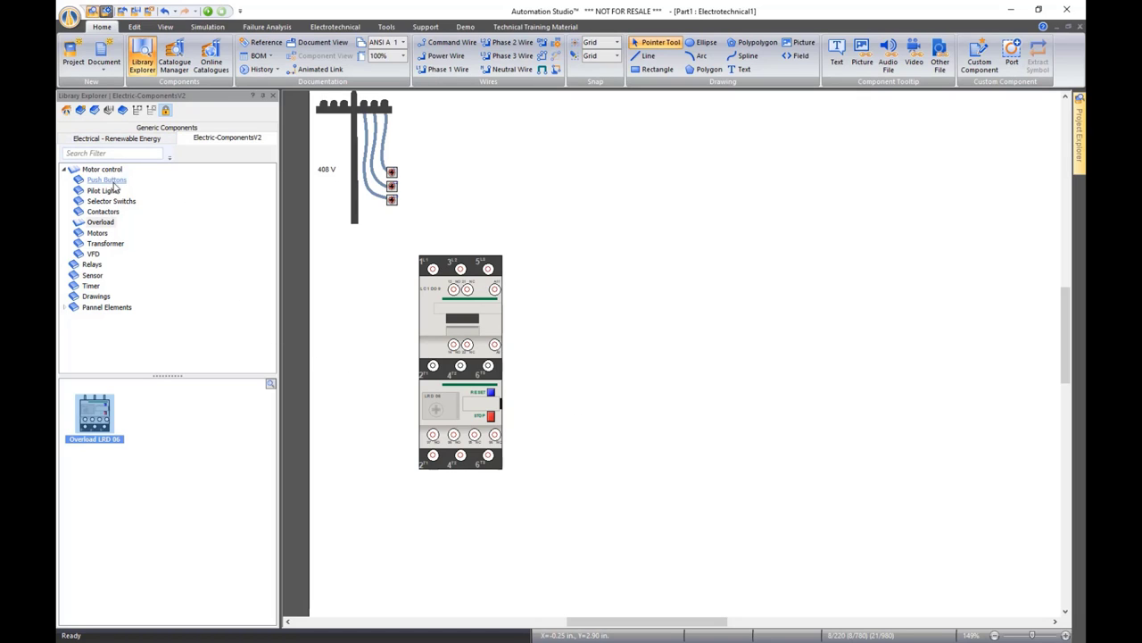
pyautogui.click(96, 233)
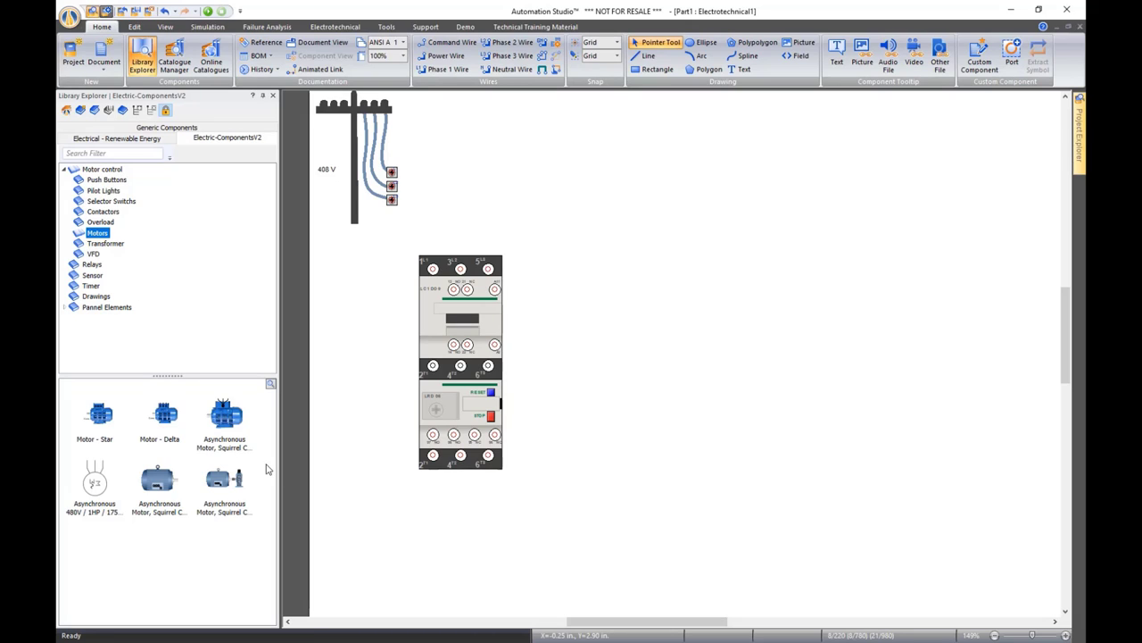
pyautogui.moveTo(154, 493); pyautogui.dragTo(494, 541)
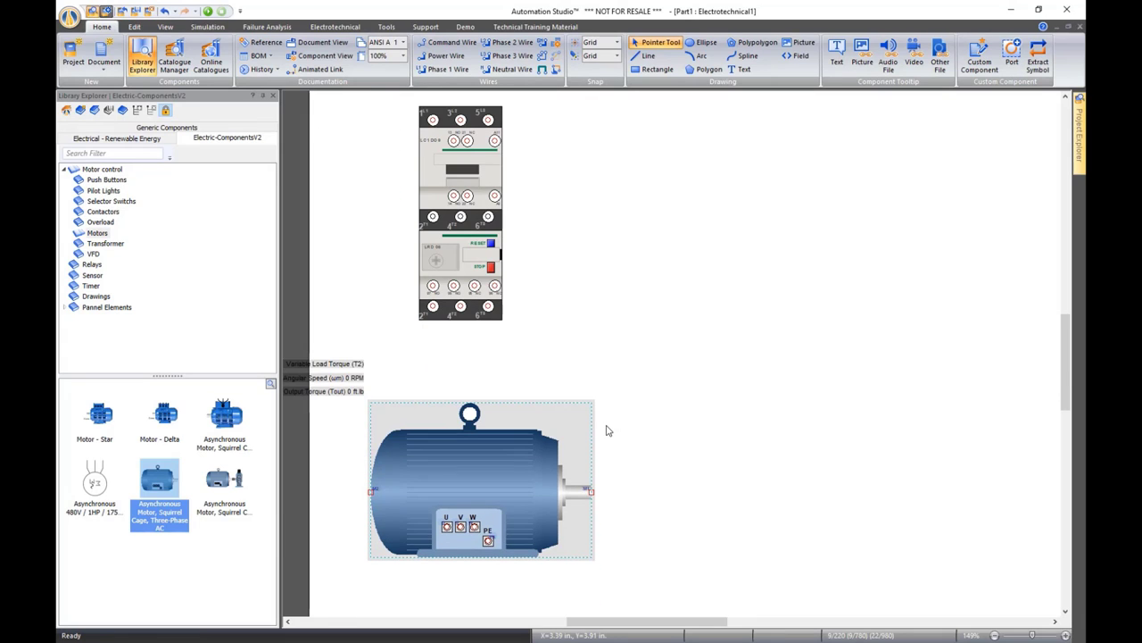
# Unlock the motor's size, shrink it to a little over half its width, and centre it beneath the overload
pyautogui.rightClick(483, 446)
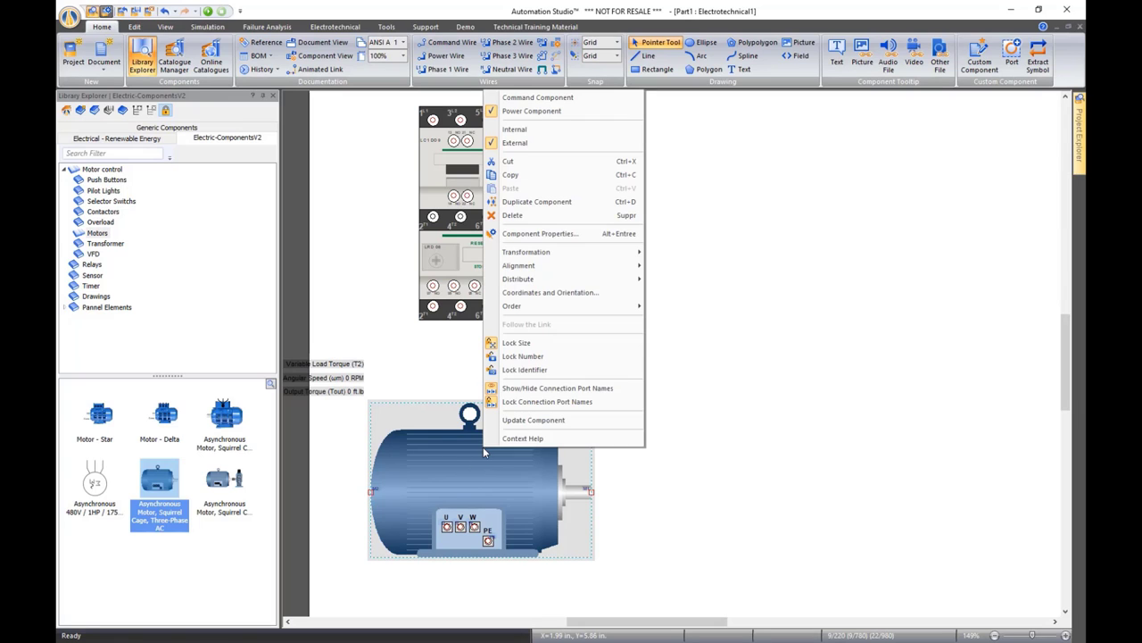
pyautogui.click(523, 346)
pyautogui.moveTo(590, 404); pyautogui.dragTo(504, 479)
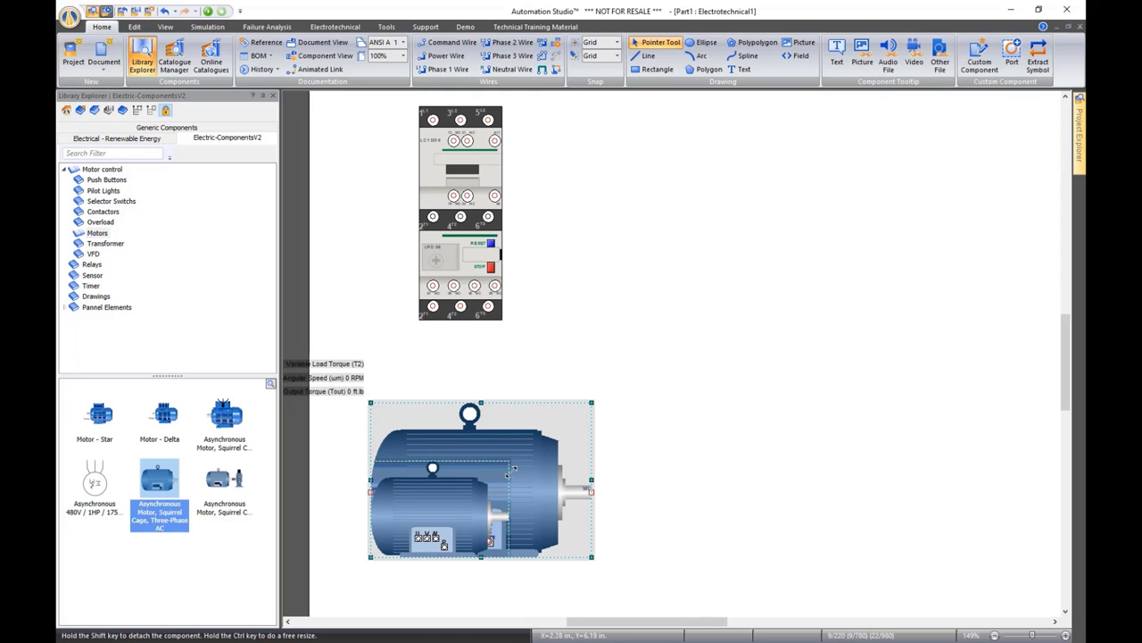
pyautogui.moveTo(512, 467); pyautogui.dragTo(594, 412)
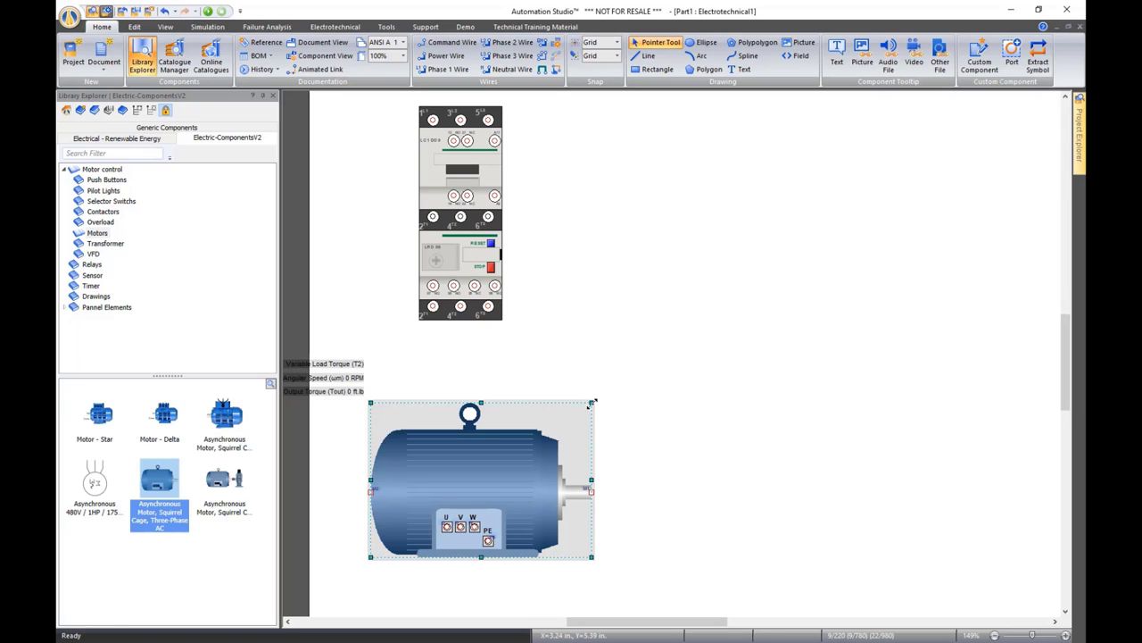
pyautogui.moveTo(591, 403); pyautogui.dragTo(497, 470)
pyautogui.moveTo(451, 507); pyautogui.dragTo(466, 420)
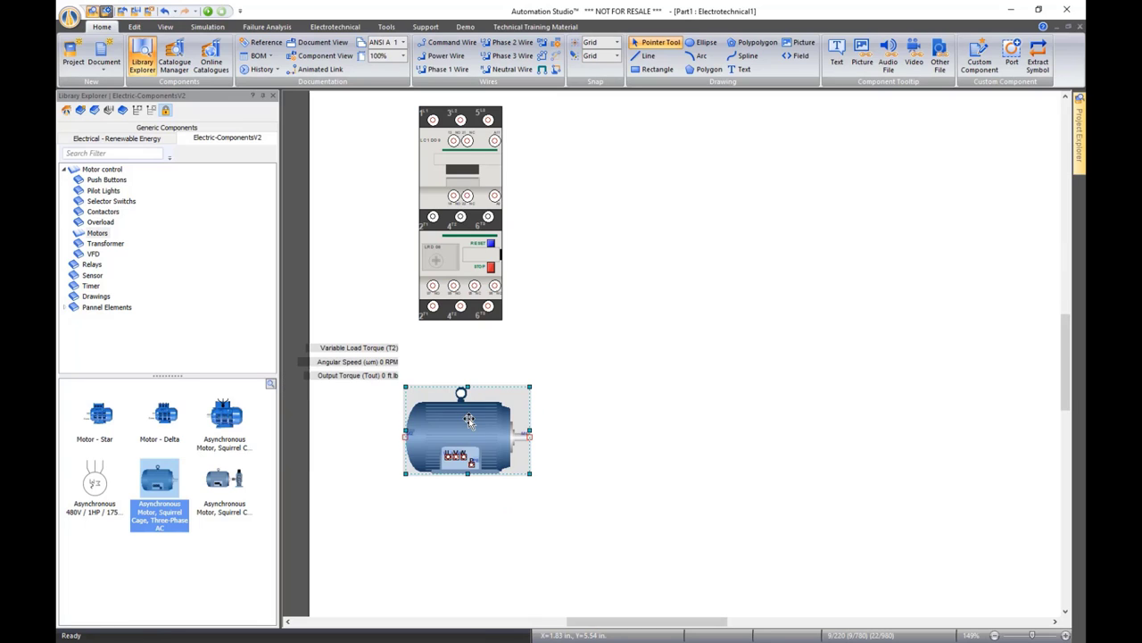
# Delete the motor's Variable Load Torque and Output Torque labels and move the Angular Speed label directly below the motor
pyautogui.click(376, 348)
pyautogui.press('Delete')
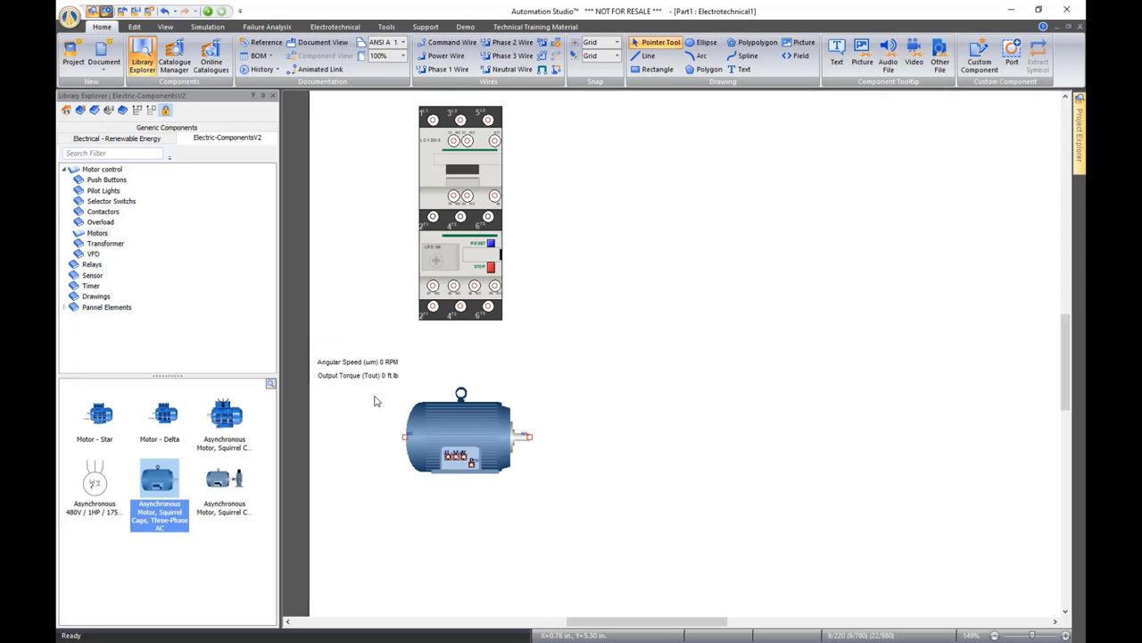
pyautogui.click(371, 375)
pyautogui.press('Delete')
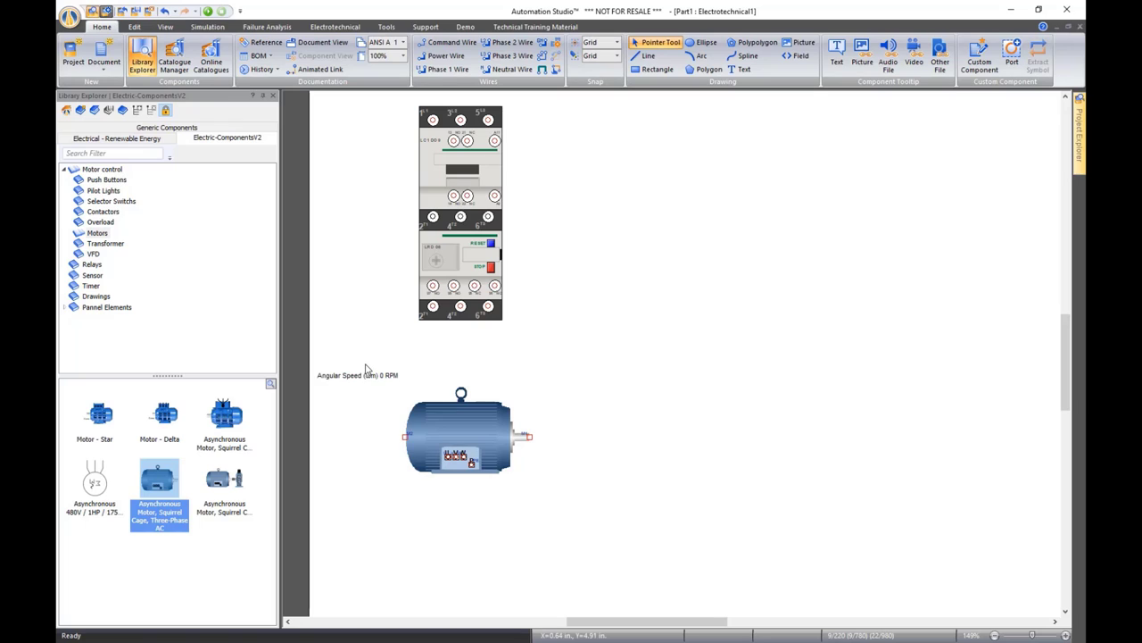
pyautogui.moveTo(365, 376); pyautogui.dragTo(481, 495)
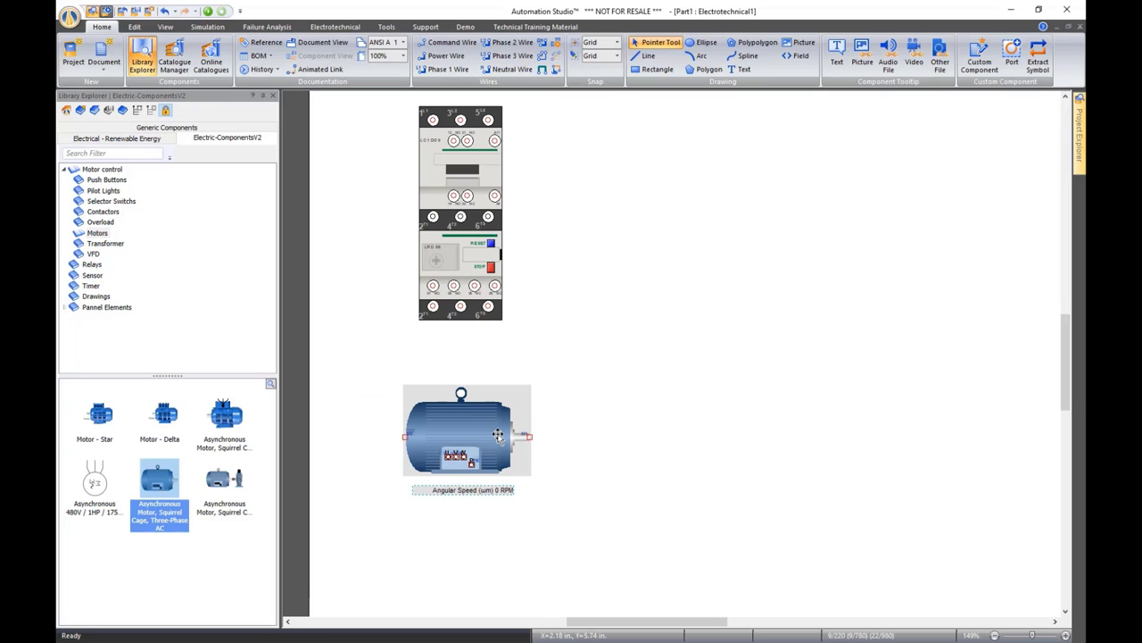
# Flip the motor horizontally, then reposition it beneath the overload with its Angular Speed label centred underneath
pyautogui.click(481, 415)
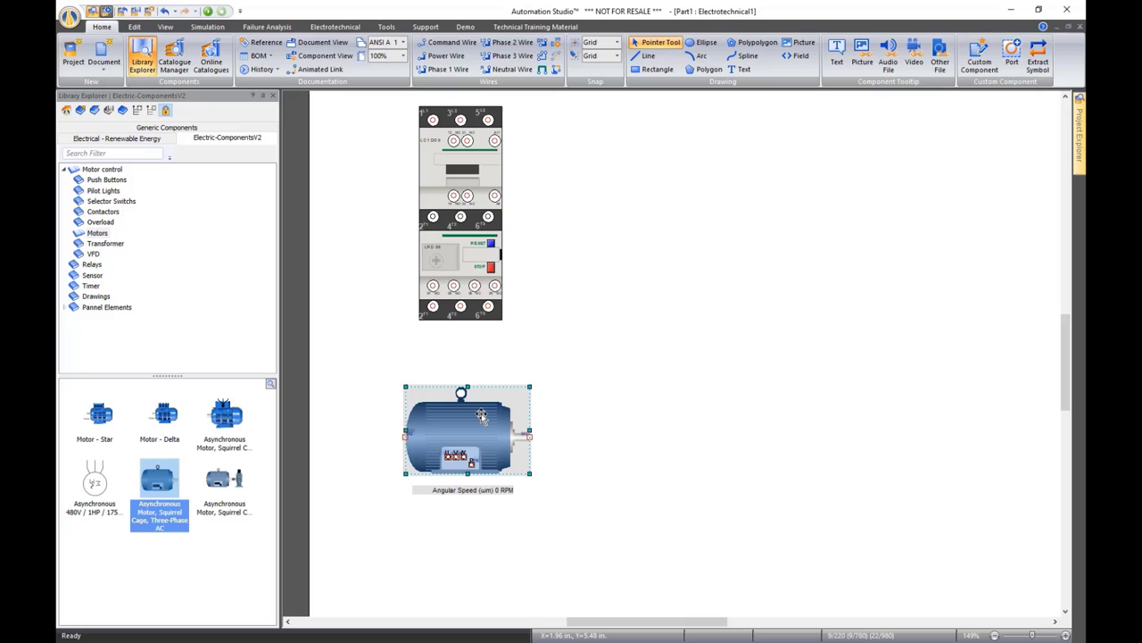
pyautogui.click(136, 28)
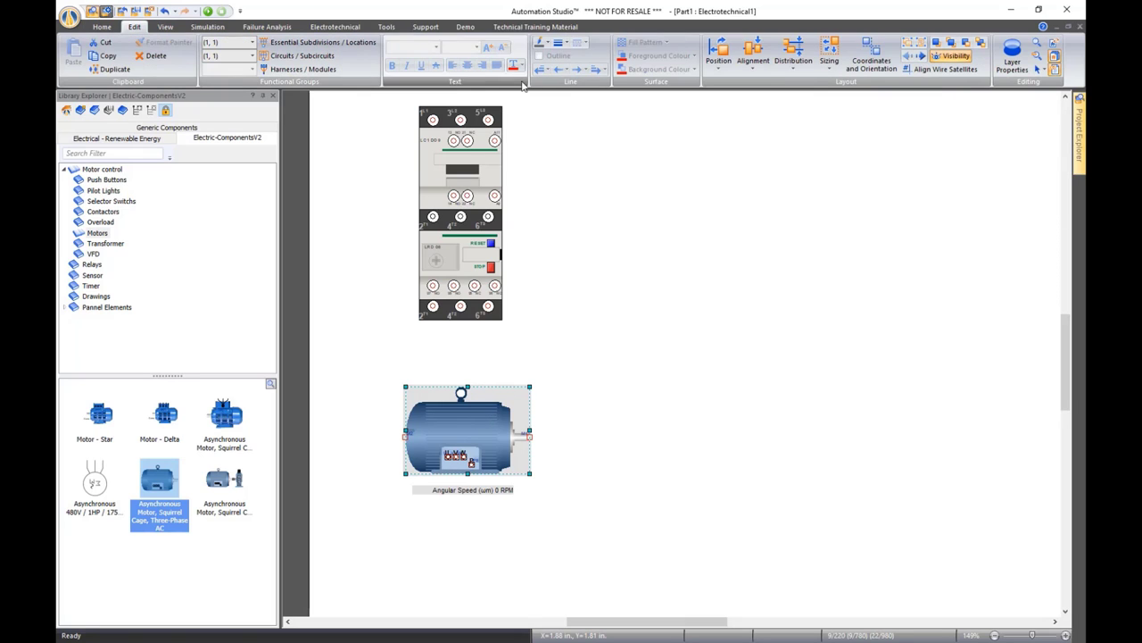
pyautogui.click(718, 61)
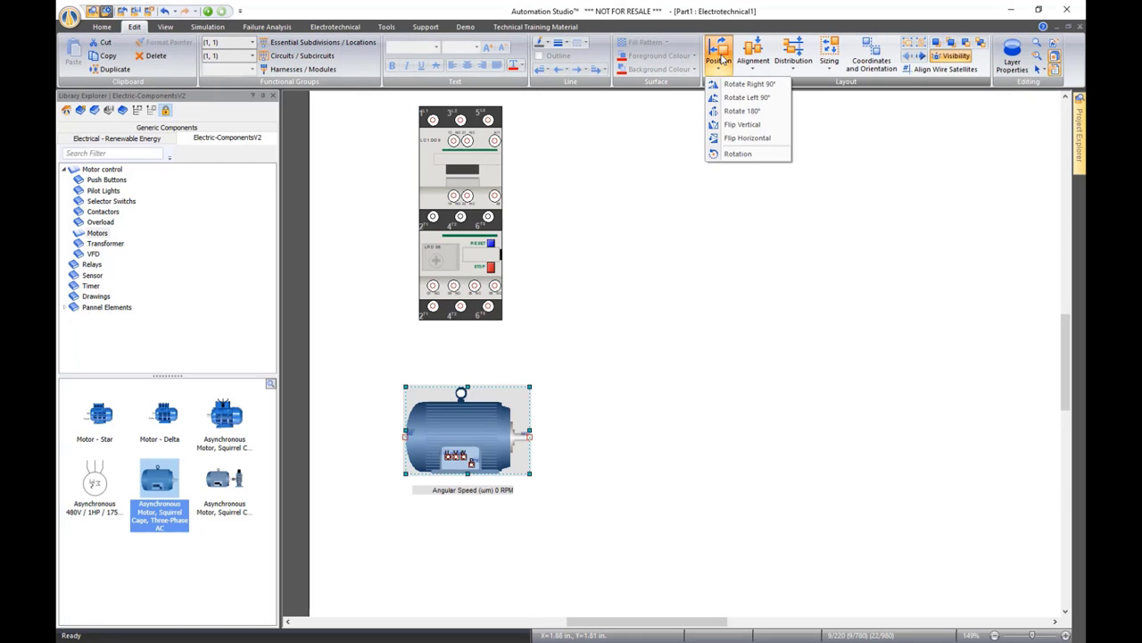
pyautogui.click(726, 137)
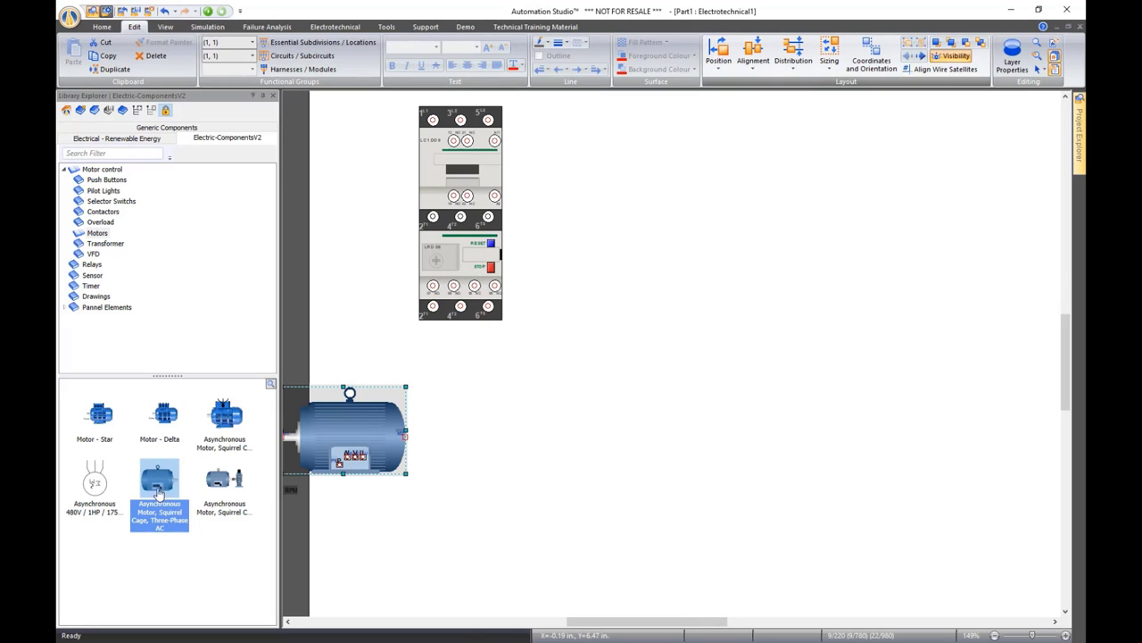
pyautogui.moveTo(346, 419); pyautogui.dragTo(456, 414)
pyautogui.click(363, 500)
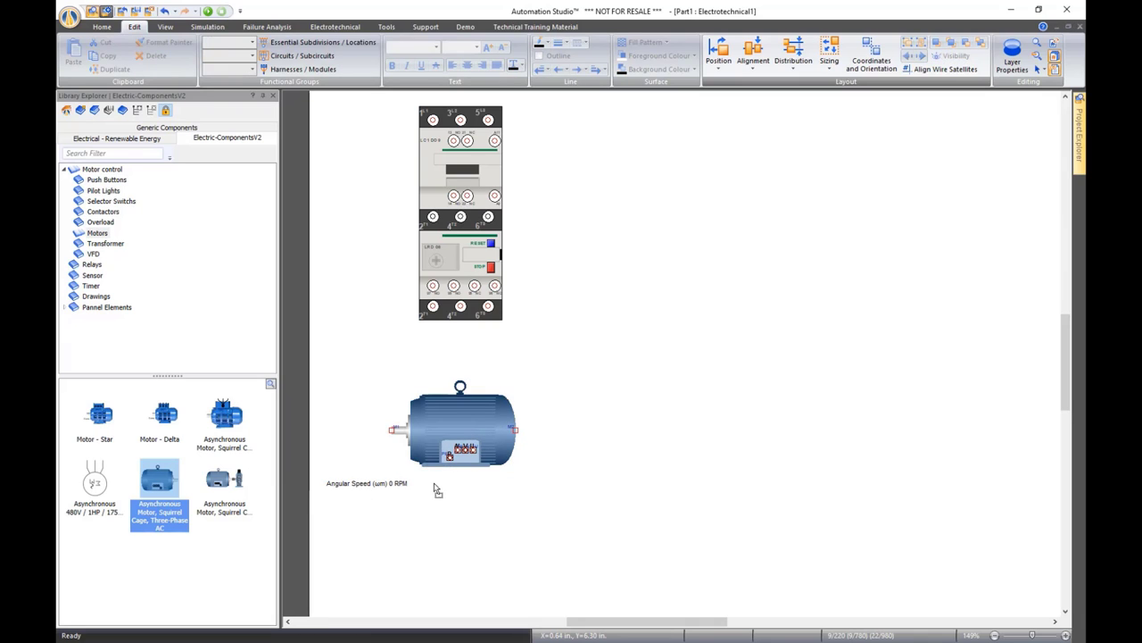
pyautogui.moveTo(366, 483); pyautogui.dragTo(461, 492)
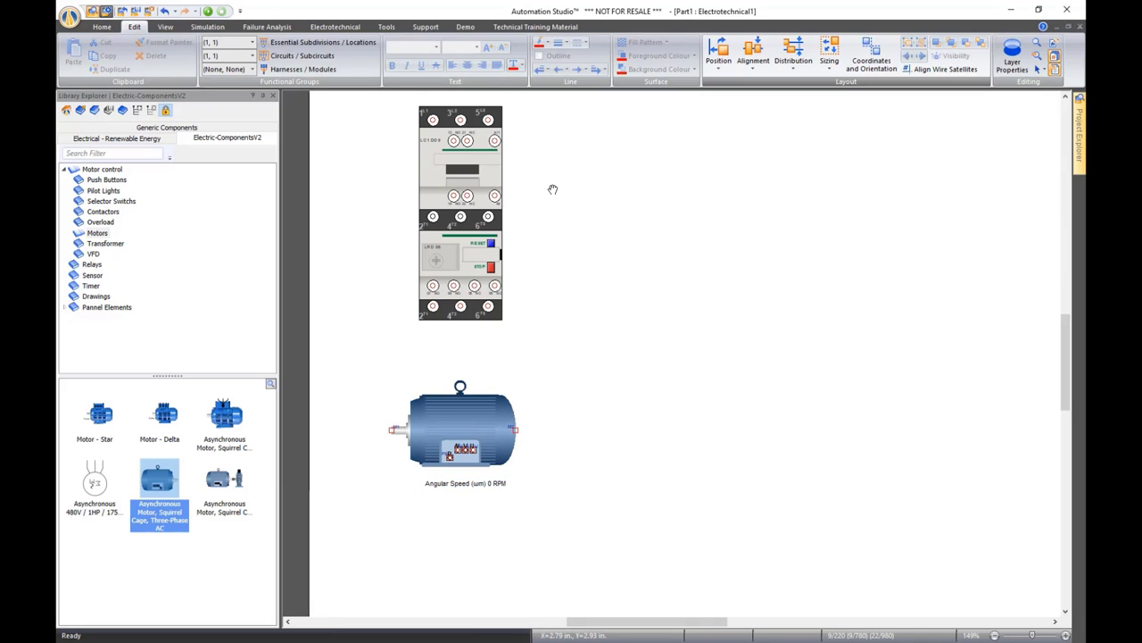
# Wire the 3-phase source's lower, middle and upper terminals to the contactor's 1L1, 3L2 and 5L3 inputs respectively
pyautogui.moveTo(551, 186)
pyautogui.mouseDown()
pyautogui.moveTo(528, 321)
pyautogui.moveTo(543, 347)
pyautogui.mouseUp()
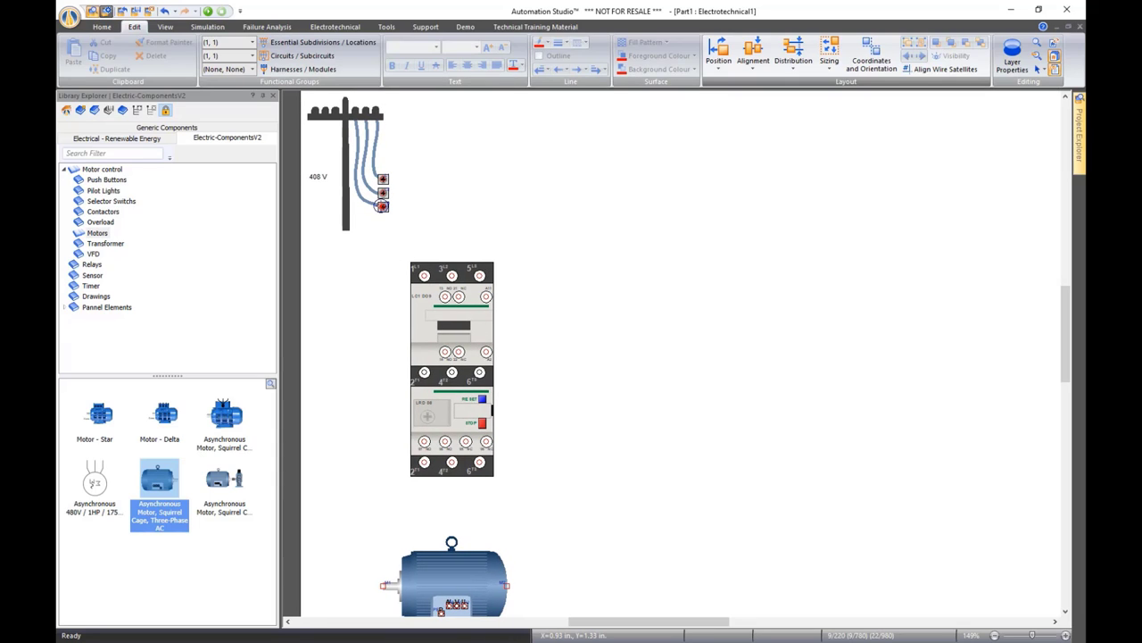
pyautogui.moveTo(382, 206); pyautogui.dragTo(424, 274)
pyautogui.moveTo(382, 192); pyautogui.dragTo(451, 275)
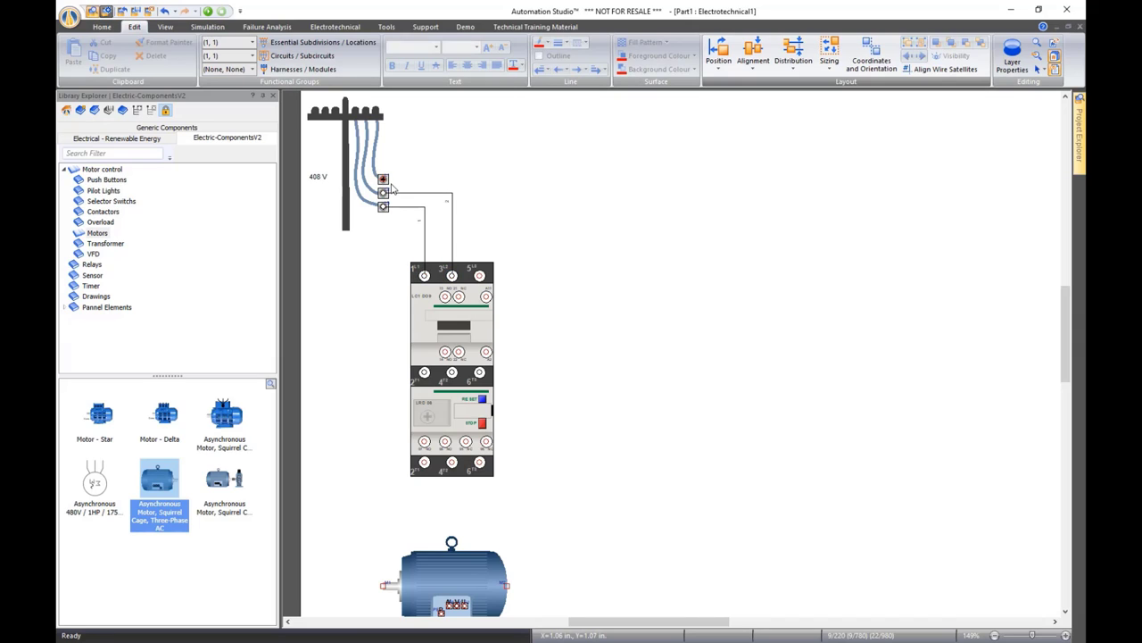
pyautogui.moveTo(383, 179); pyautogui.dragTo(505, 193)
pyautogui.click(480, 275)
# Change the three wires between the source and the contactor to the thicker power-wire type
pyautogui.click(416, 206)
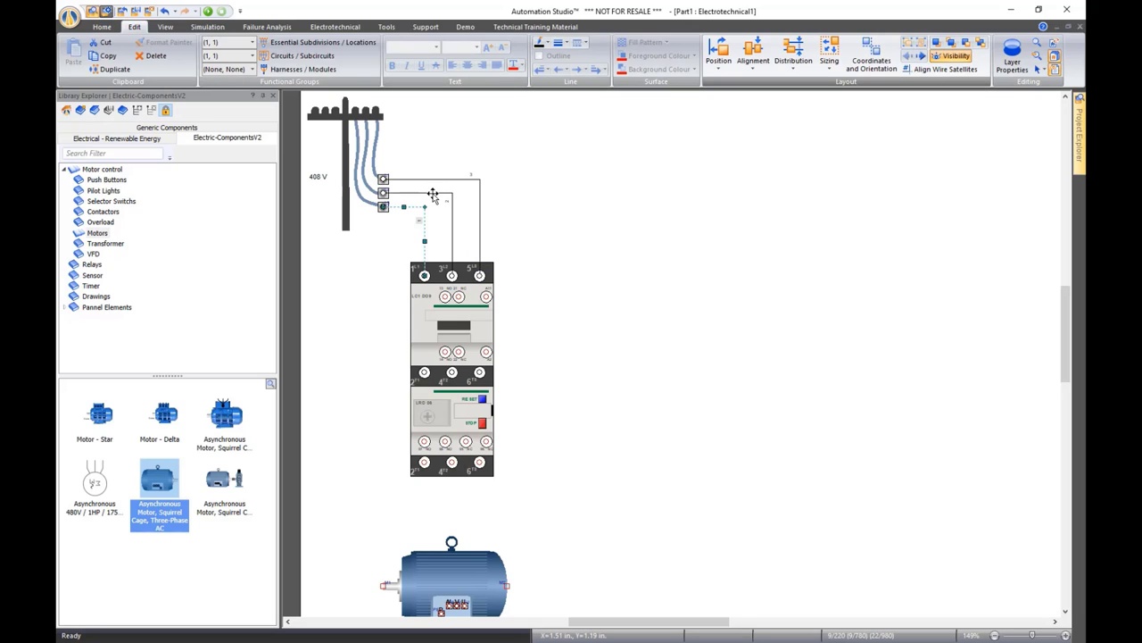
pyautogui.keyDown('ctrl'); pyautogui.click(433, 192); pyautogui.keyUp('ctrl')
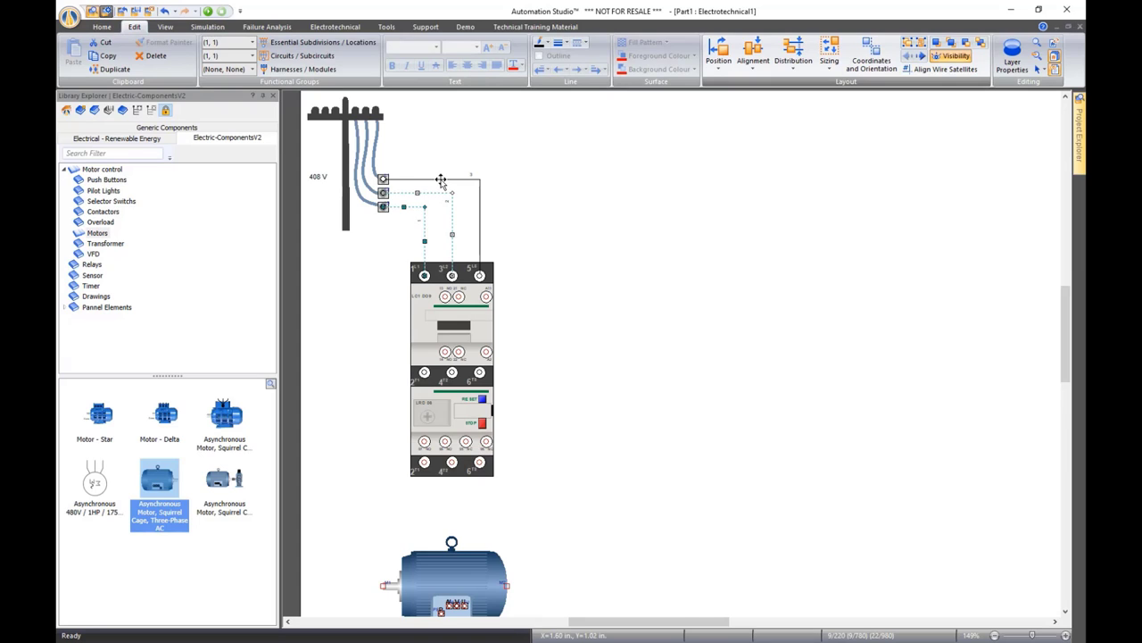
pyautogui.keyDown('ctrl'); pyautogui.click(441, 181); pyautogui.keyUp('ctrl')
pyautogui.rightClick(443, 181)
pyautogui.click(524, 197)
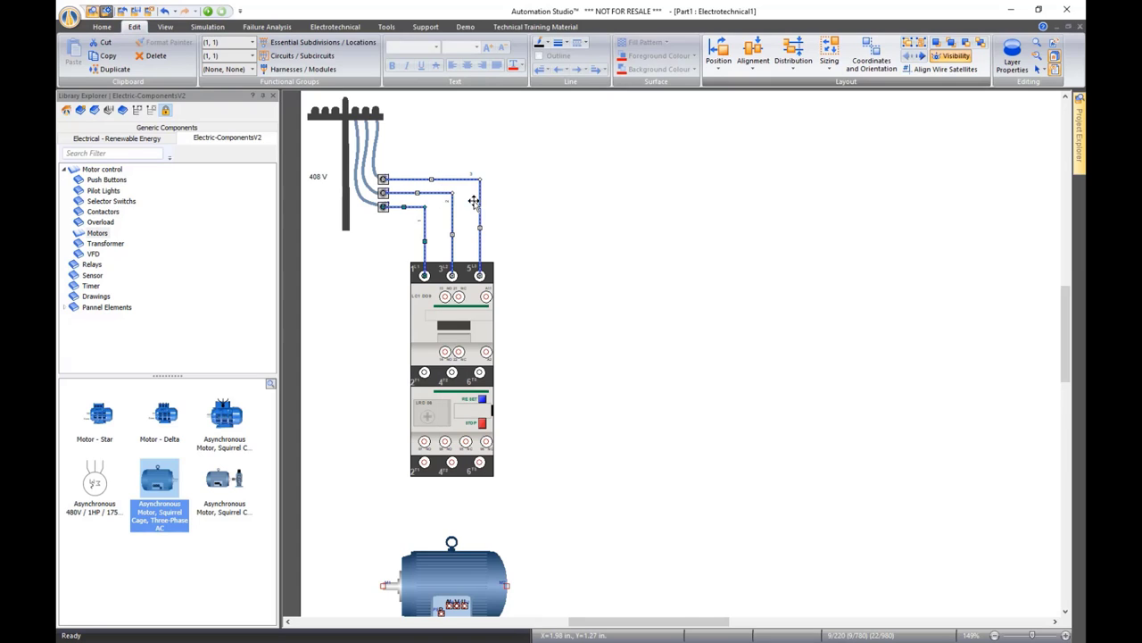
pyautogui.click(524, 198)
# Wire the overload's 2T1, 4T2 and 6T3 outputs, without crossings, to the motor's three phase terminals
pyautogui.scroll(-1, 471, 417)
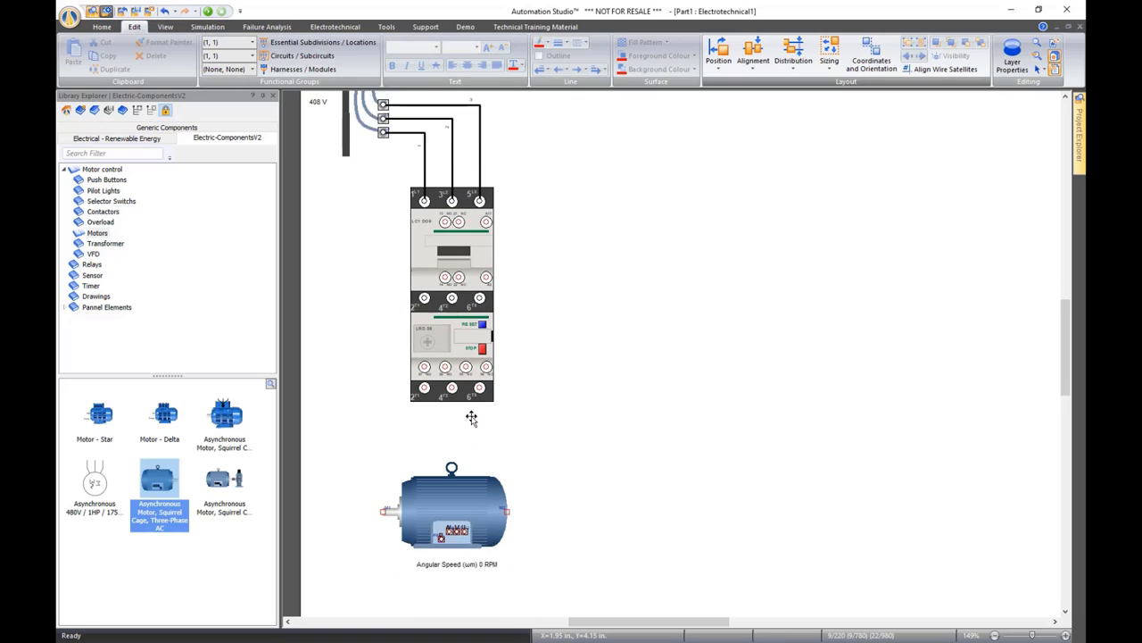
pyautogui.scroll(-1, 471, 417)
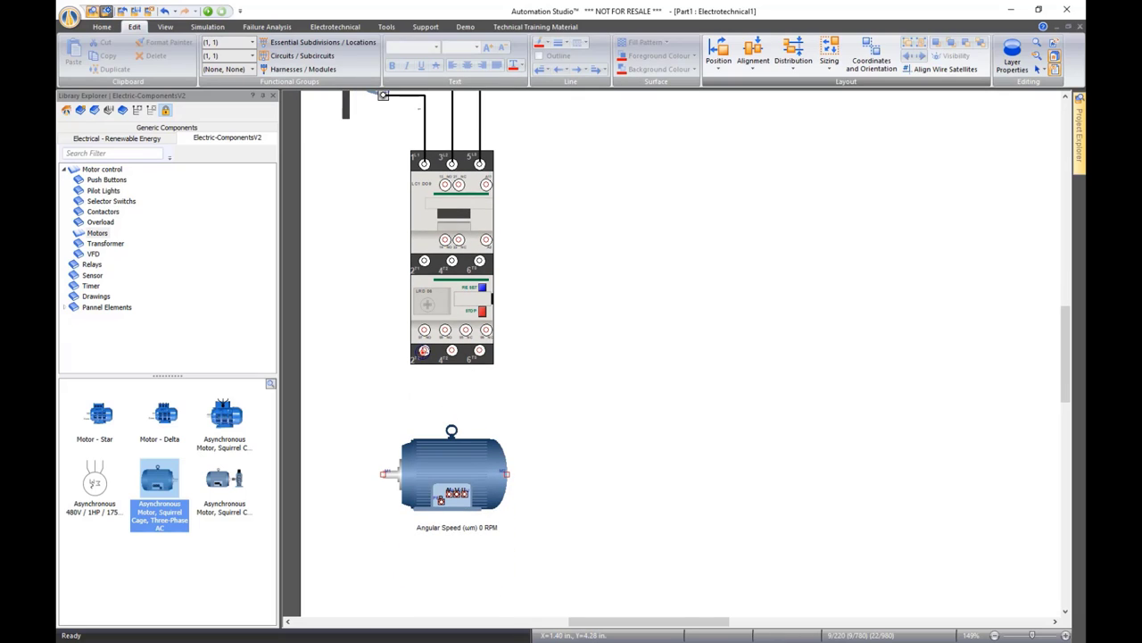
pyautogui.moveTo(424, 350); pyautogui.dragTo(448, 488)
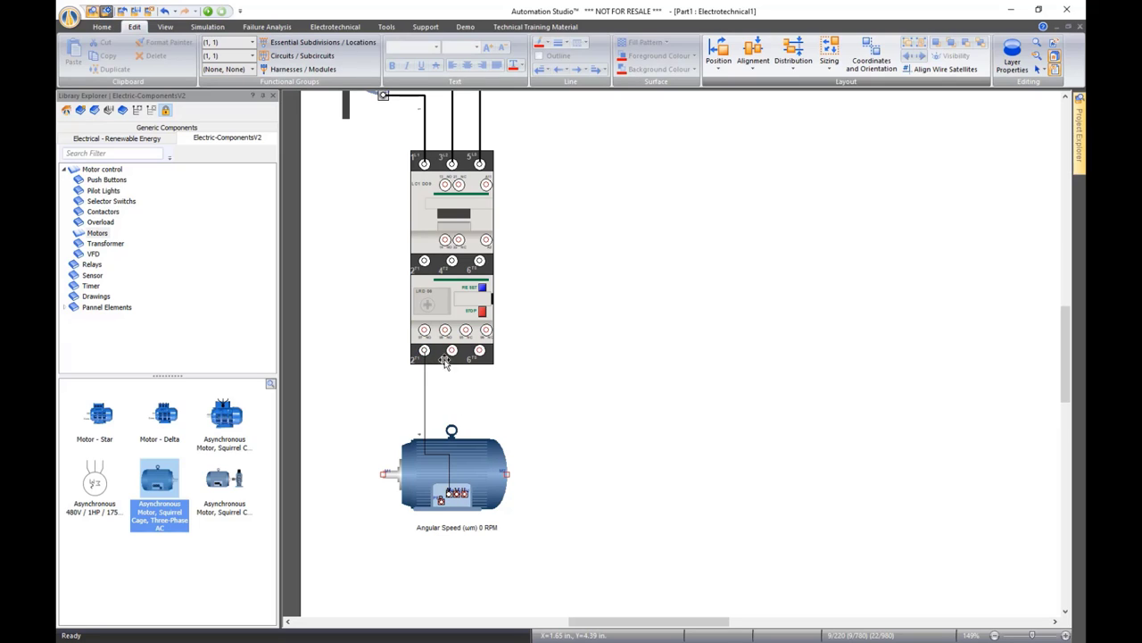
pyautogui.moveTo(451, 350); pyautogui.dragTo(458, 492)
pyautogui.moveTo(481, 355); pyautogui.dragTo(467, 494)
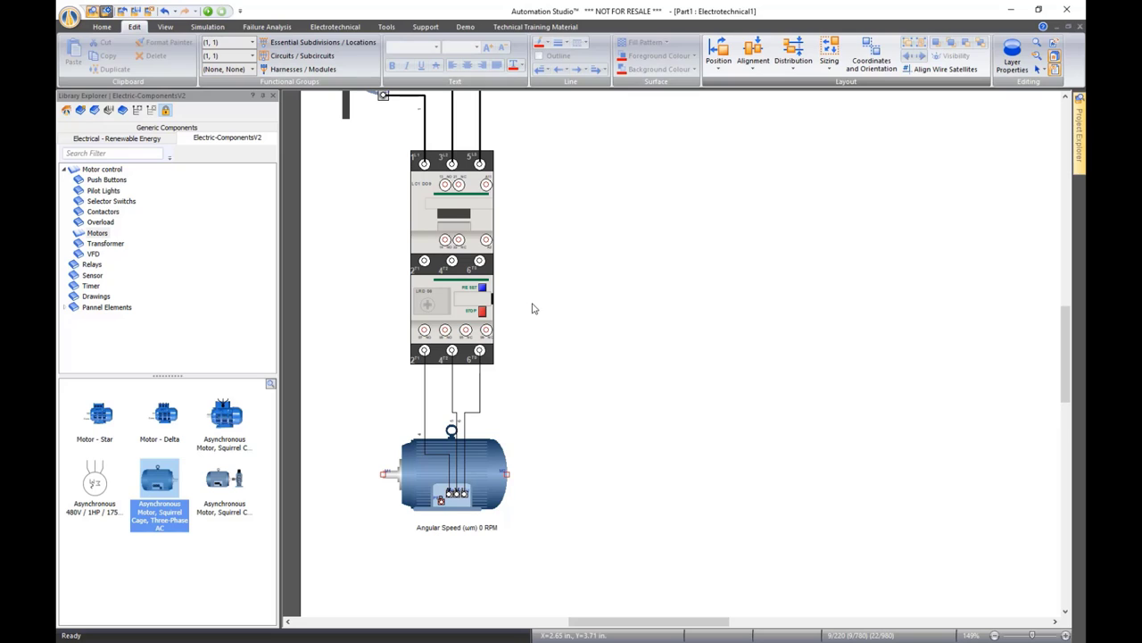
pyautogui.scroll(2, 532, 307)
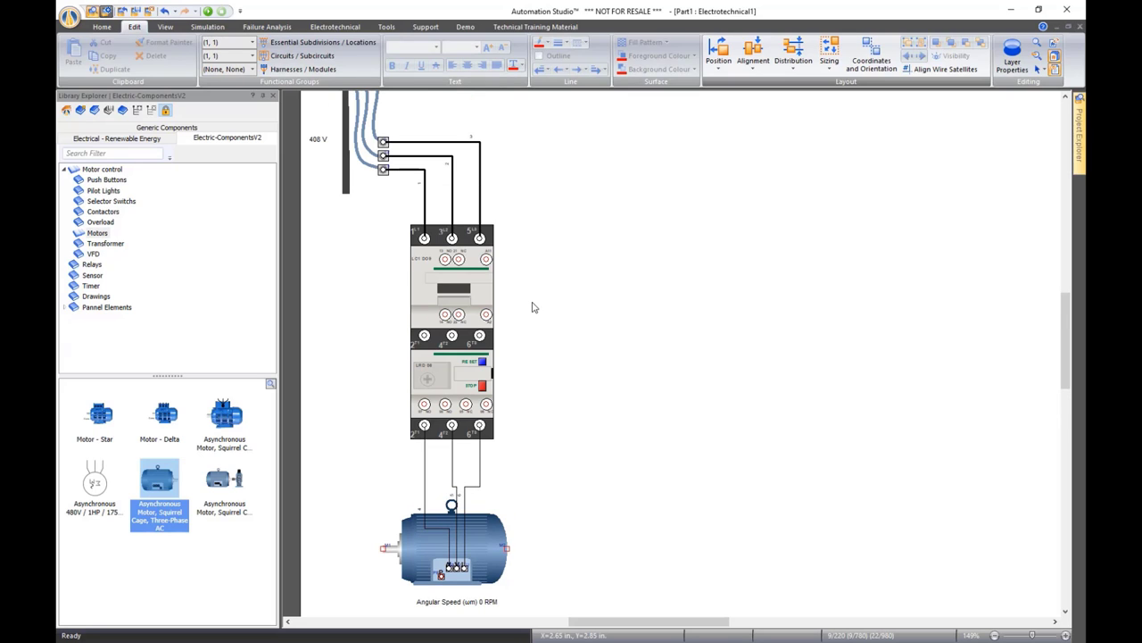
pyautogui.rightClick(542, 282)
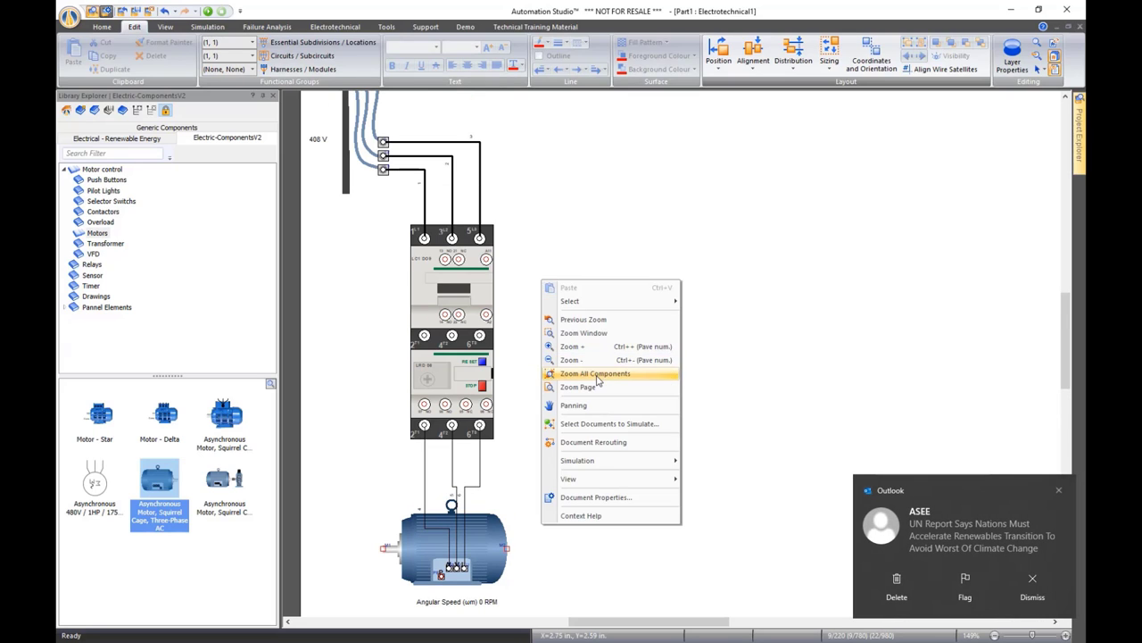
pyautogui.click(600, 372)
pyautogui.moveTo(857, 291); pyautogui.dragTo(581, 288)
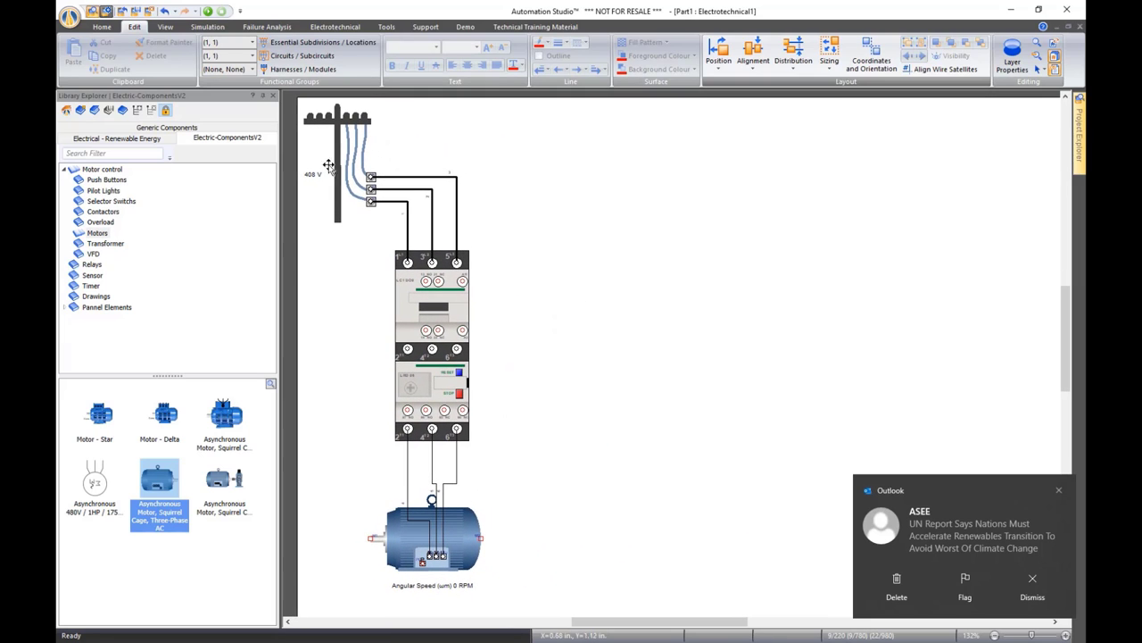
# Run the simulation to check that the three supply wires are energized up to the contactor, and stop it
pyautogui.click(207, 11)
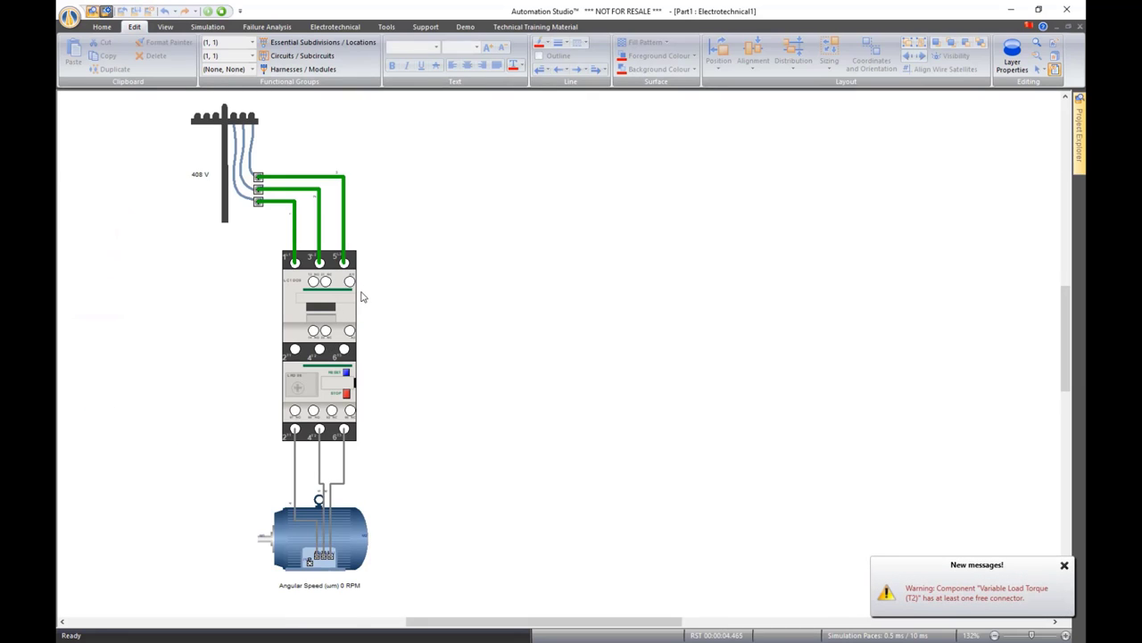
pyautogui.scroll(3, 363, 296)
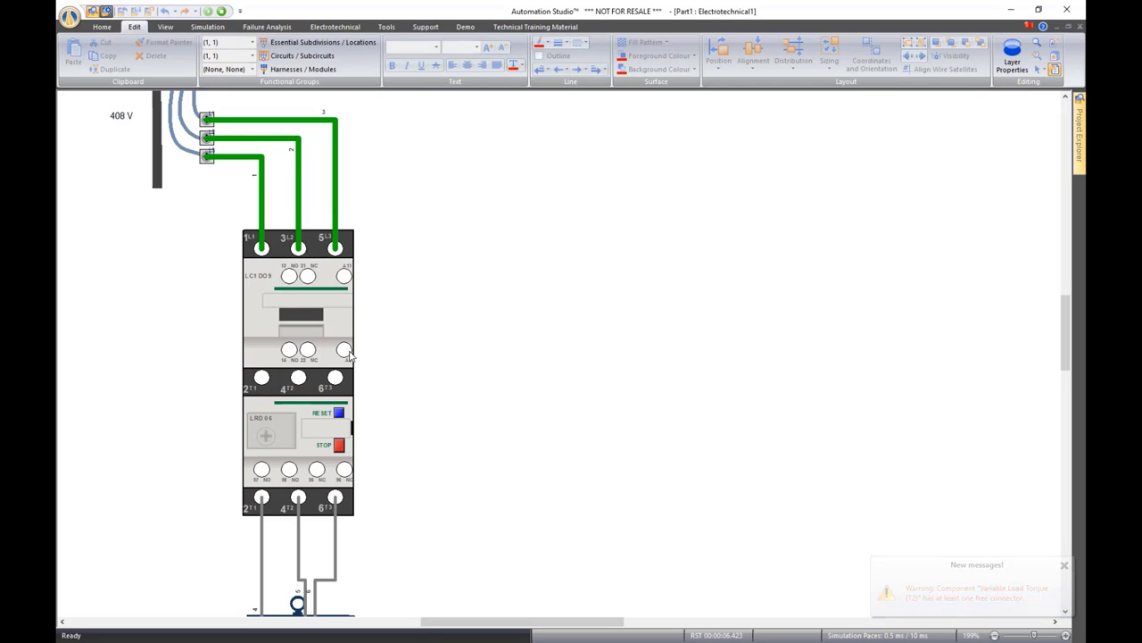
pyautogui.scroll(-3, 362, 312)
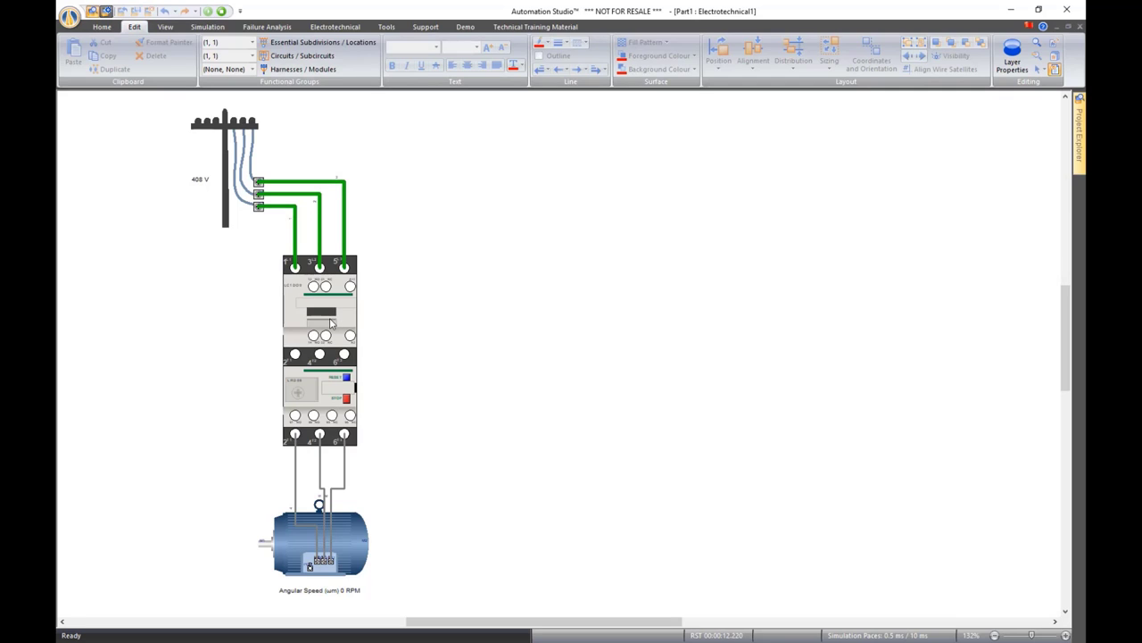
pyautogui.click(222, 11)
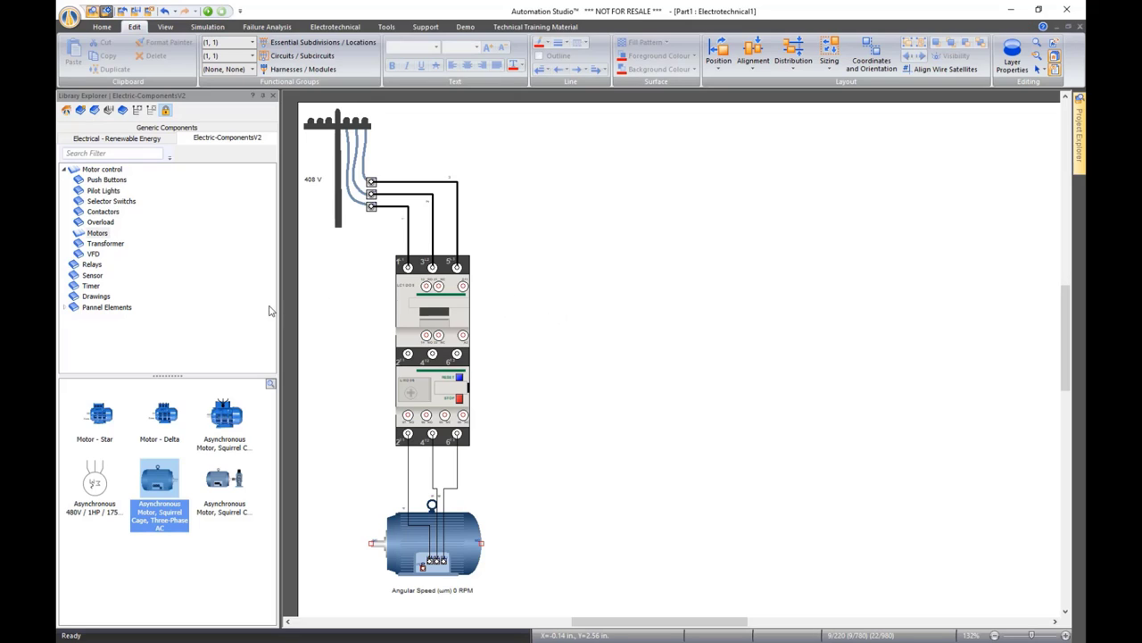
# Place the vertical Transformer with Two Windings beside the contactor, unlock its size and shrink it
pyautogui.click(106, 246)
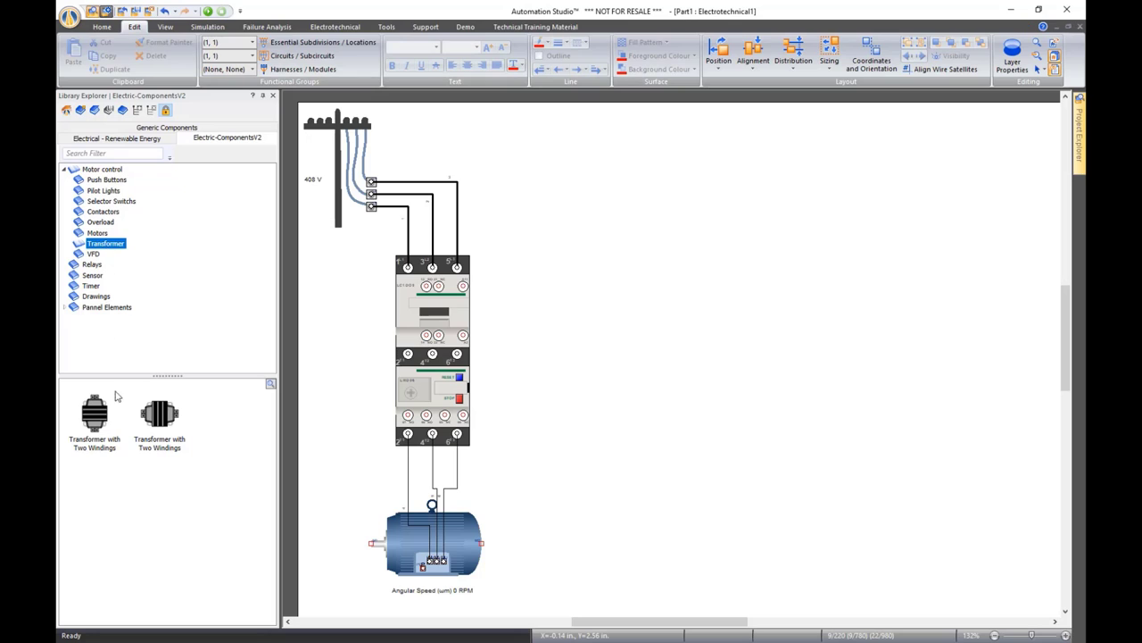
pyautogui.moveTo(87, 415); pyautogui.dragTo(538, 208)
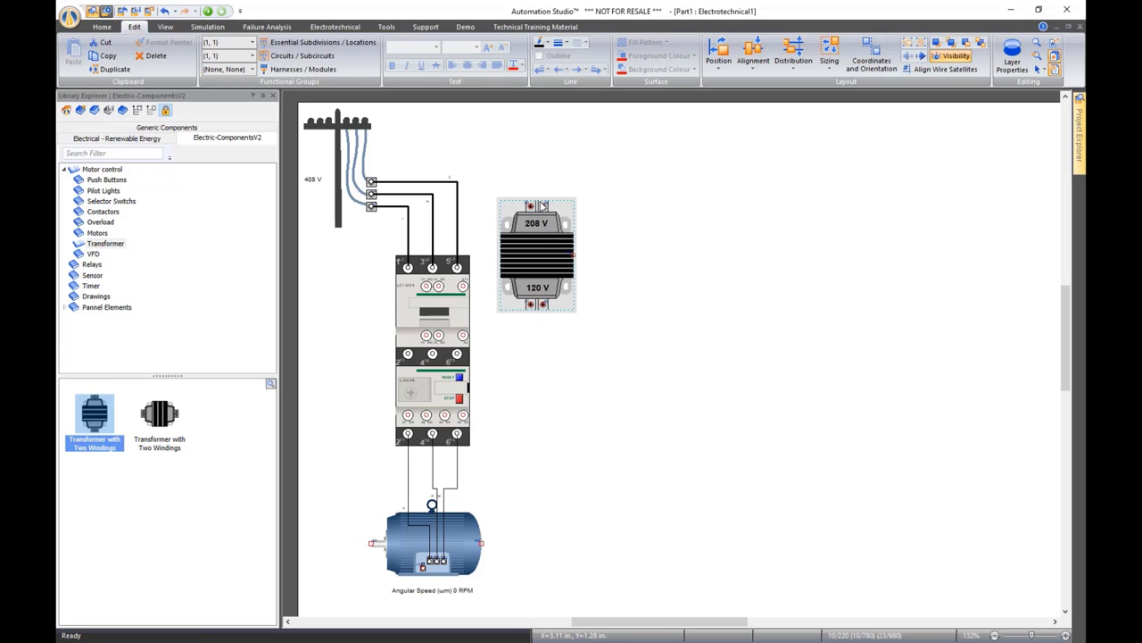
pyautogui.rightClick(536, 226)
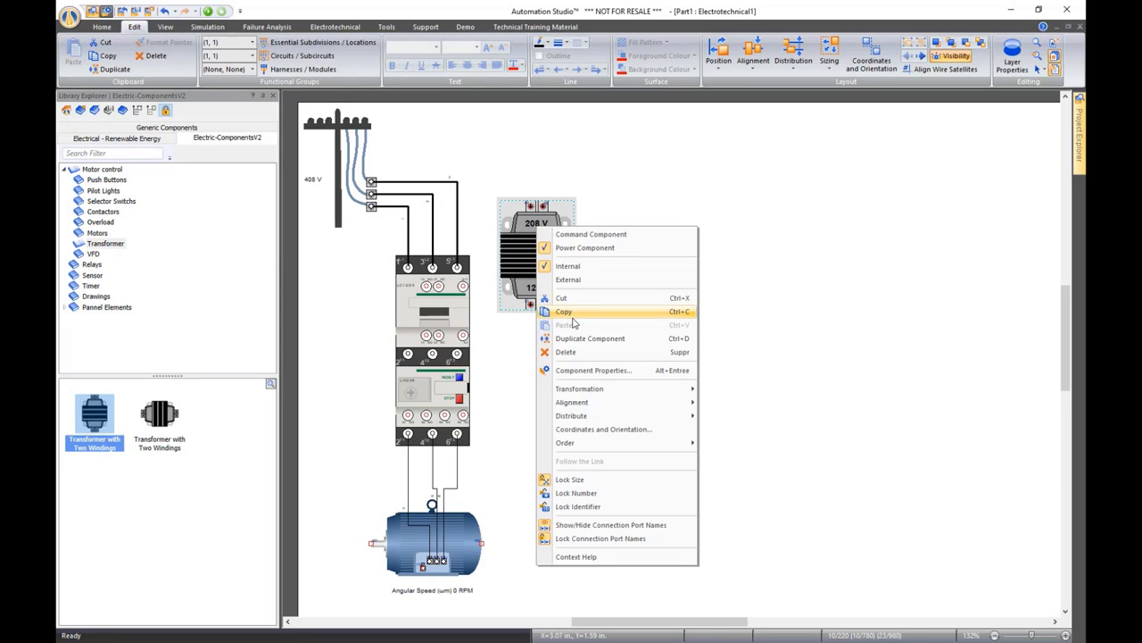
pyautogui.click(575, 480)
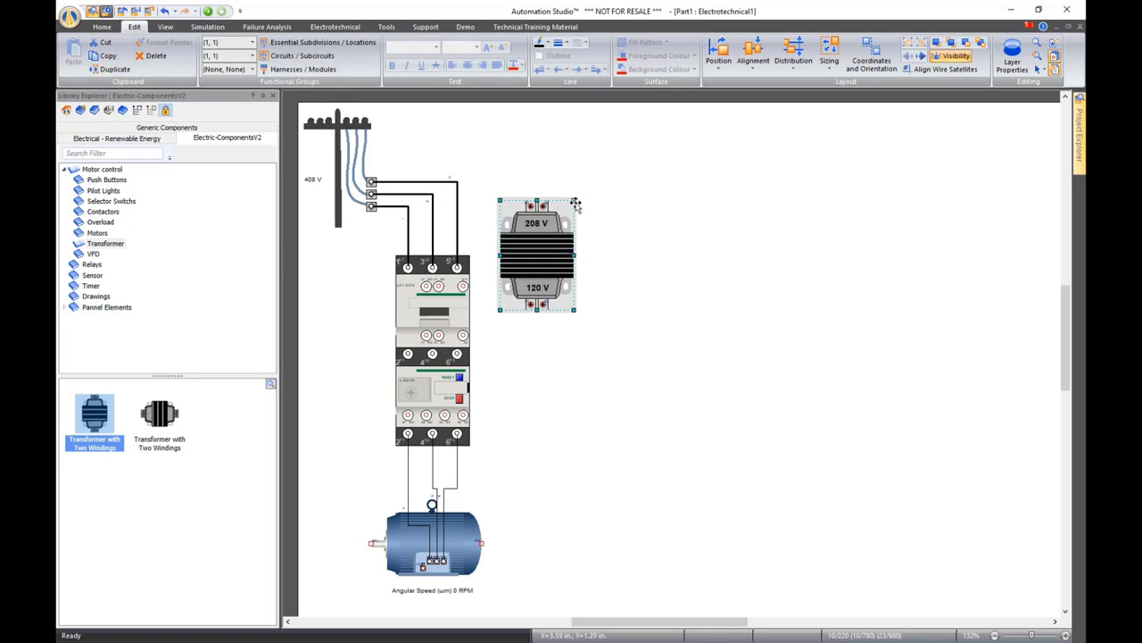
pyautogui.moveTo(566, 209); pyautogui.dragTo(552, 236)
pyautogui.click(591, 253)
pyautogui.scroll(4, 560, 252)
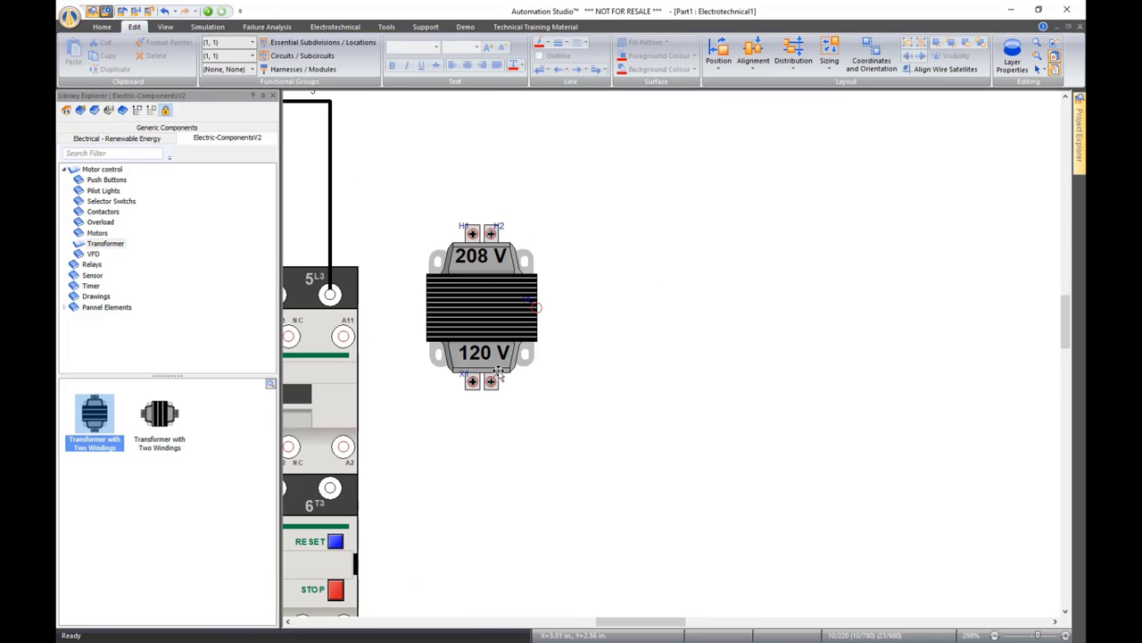
# Set the transformer's Primary Voltage to 408 V
pyautogui.click(491, 296)
pyautogui.doubleClick(492, 296)
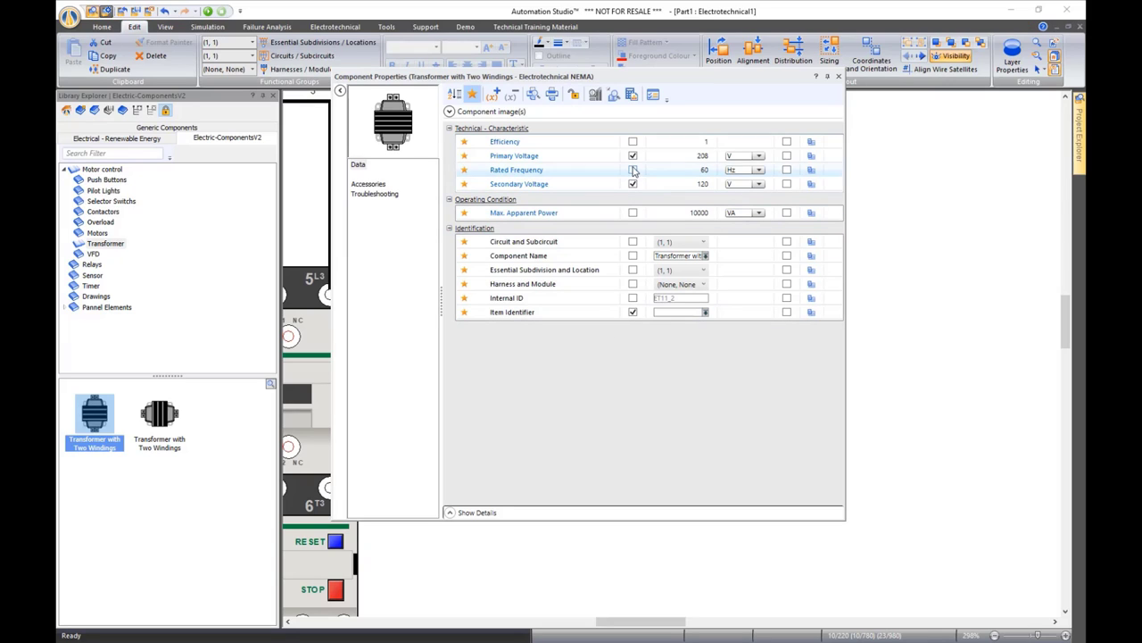
pyautogui.click(686, 157)
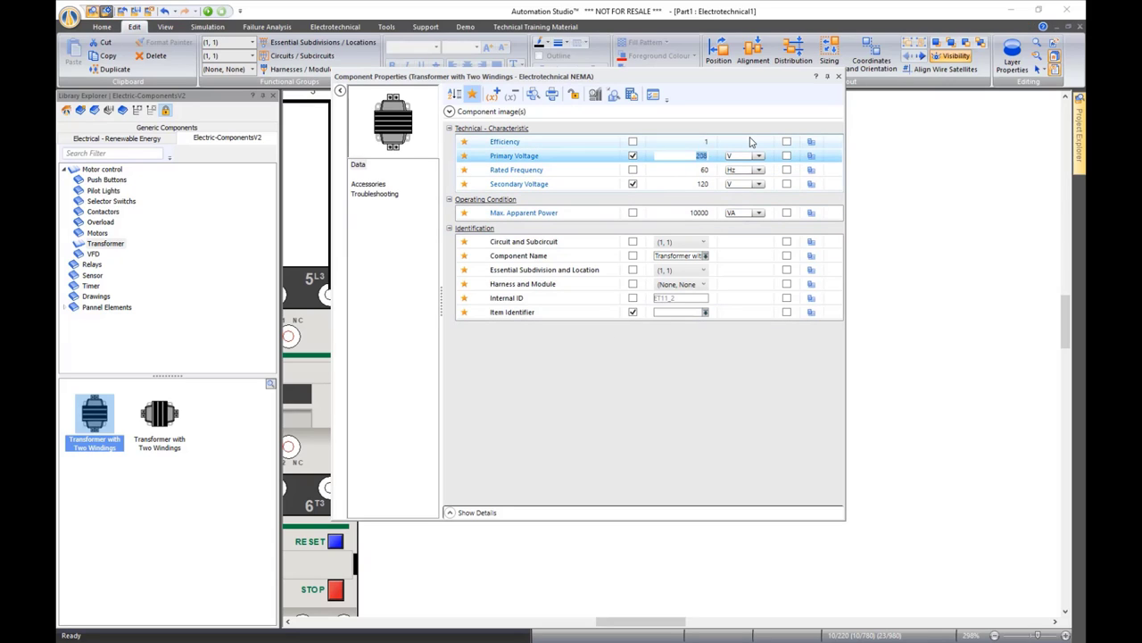
pyautogui.press('Return')
pyautogui.click(838, 77)
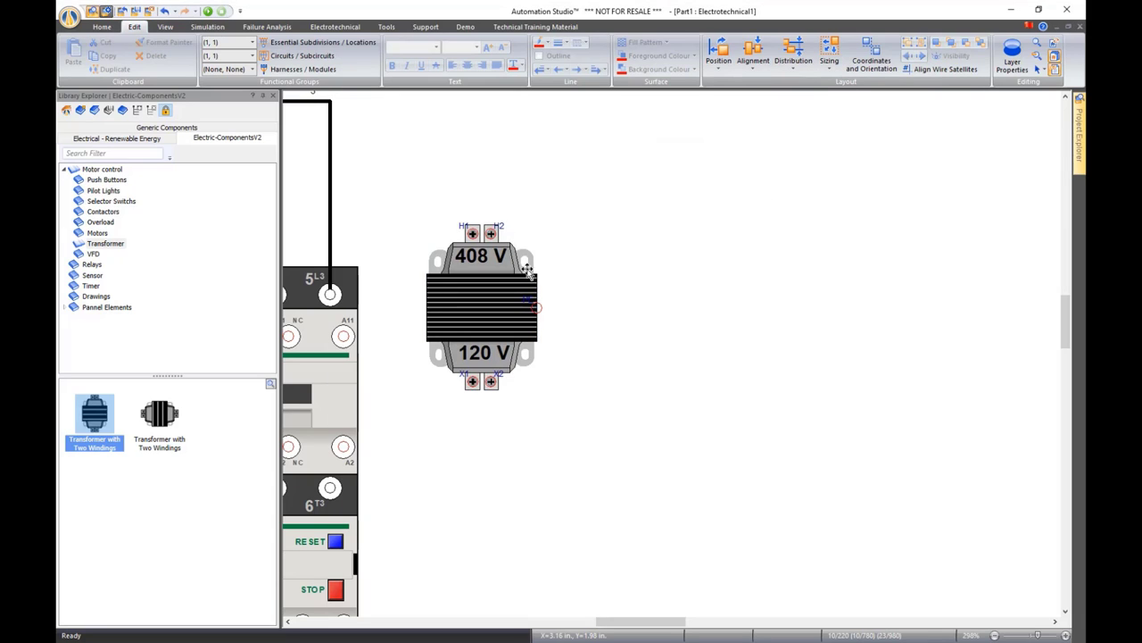
# Wire the transformer's H2 terminal to the source's L1 line and change the new wire to a Power Wire
pyautogui.scroll(-2, 582, 275)
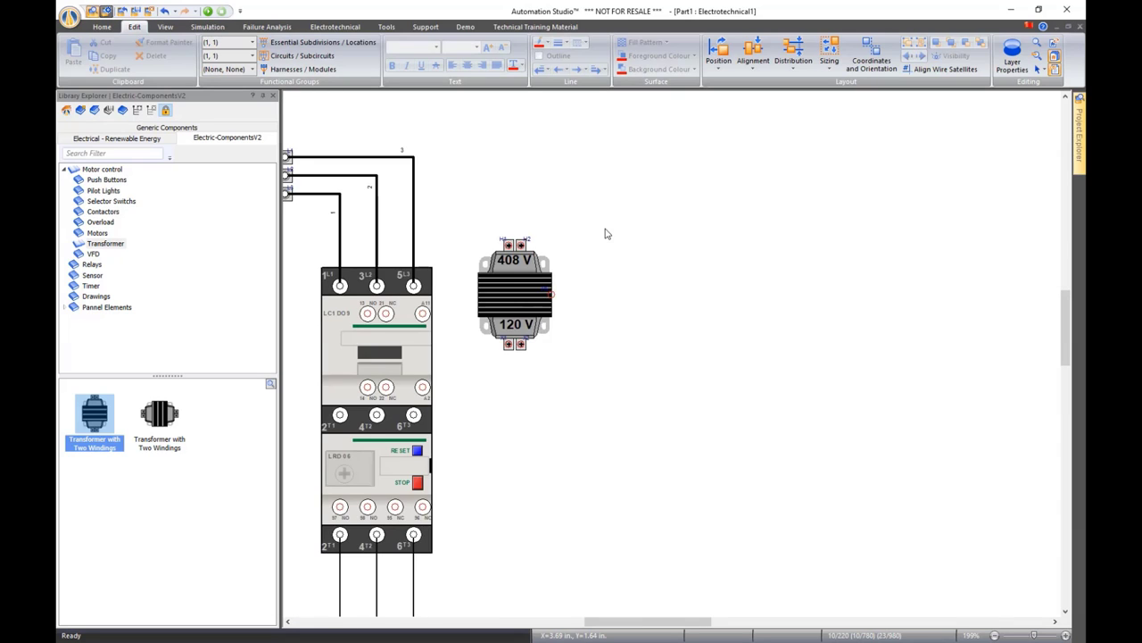
pyautogui.moveTo(604, 234); pyautogui.dragTo(673, 253)
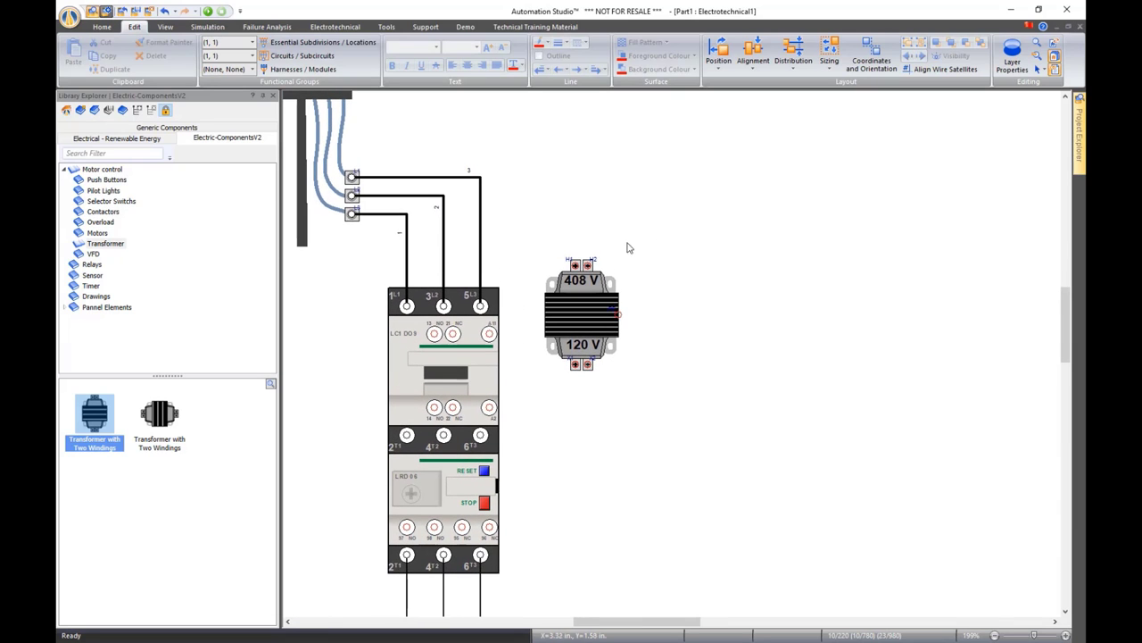
pyautogui.moveTo(592, 265); pyautogui.dragTo(480, 176)
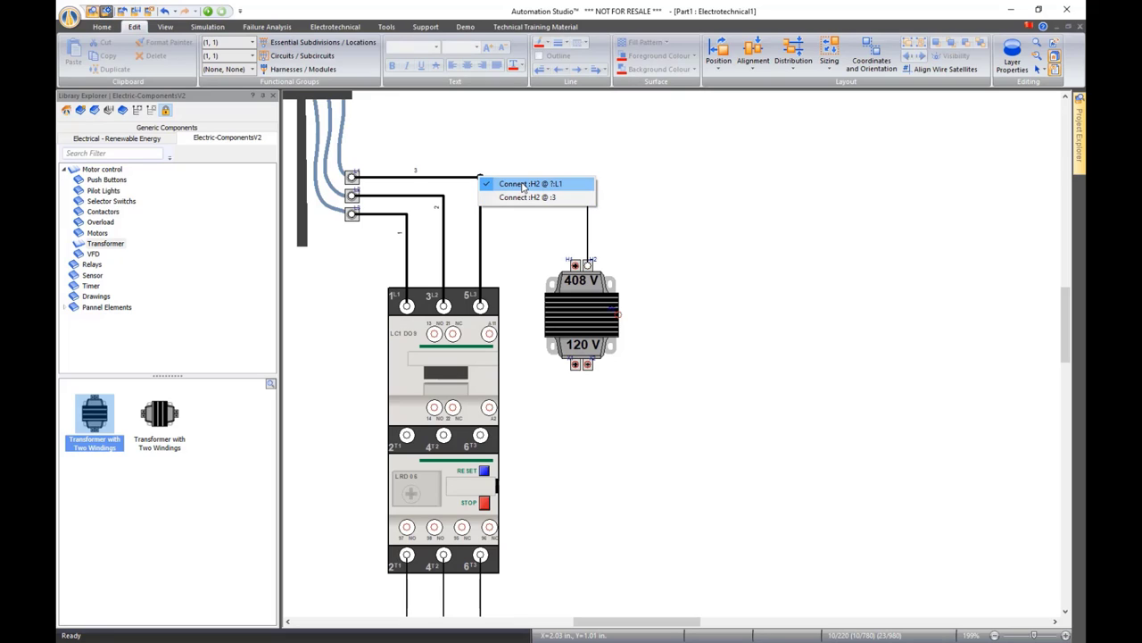
pyautogui.click(516, 183)
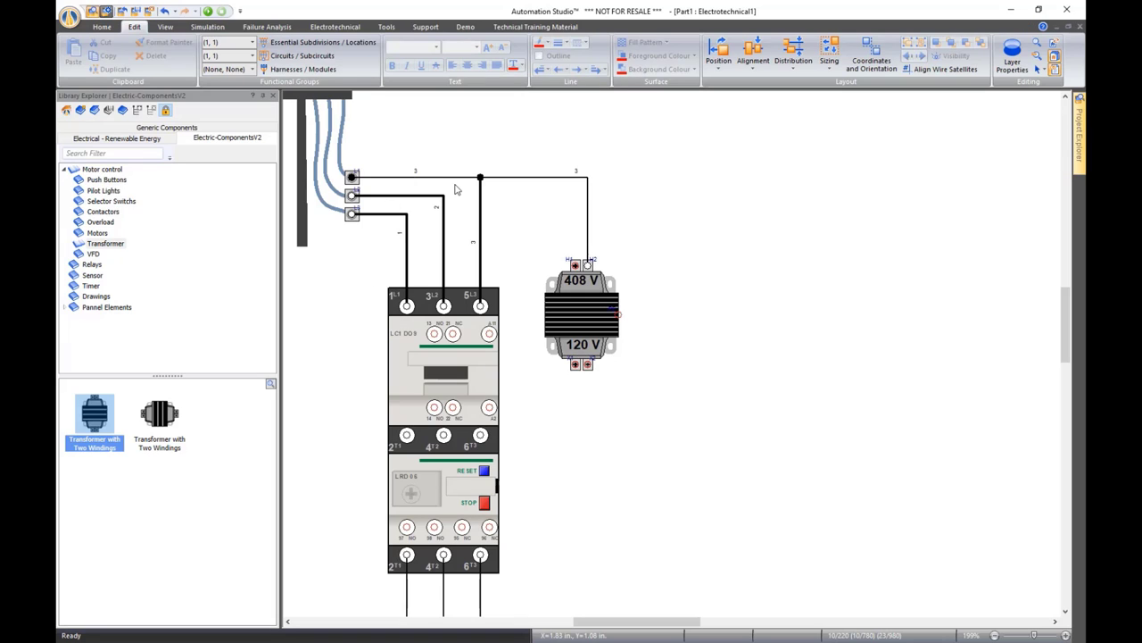
pyautogui.rightClick(520, 178)
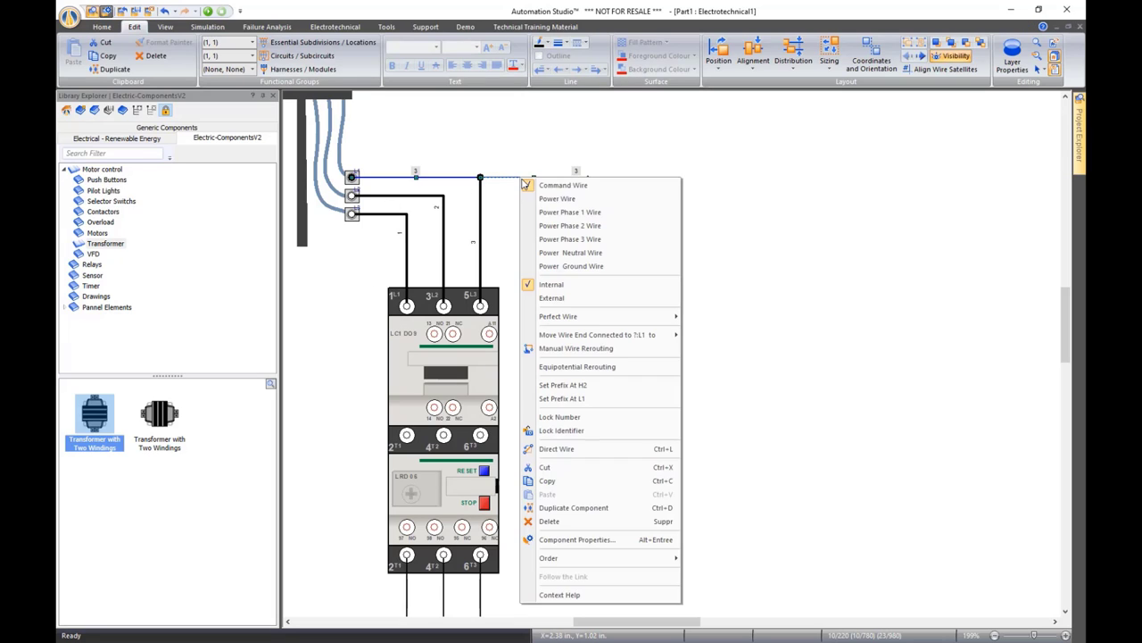
pyautogui.click(542, 181)
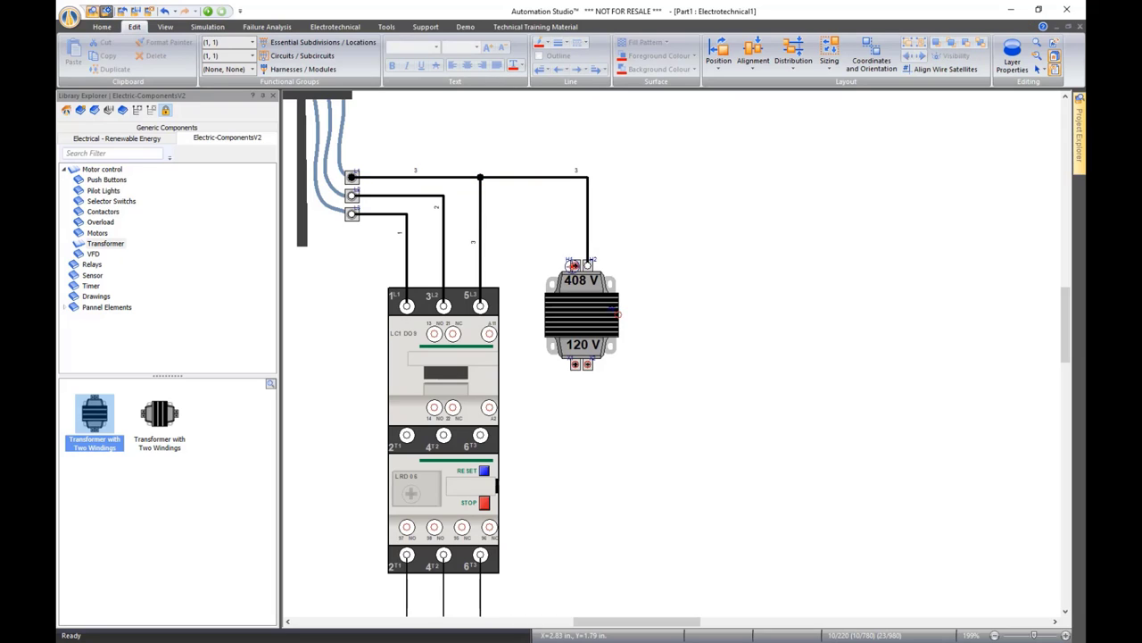
# Wire the transformer's H1 terminal to the source's L2 line and change the new wire to a Power Wire
pyautogui.moveTo(574, 264)
pyautogui.mouseDown()
pyautogui.moveTo(443, 218)
pyautogui.moveTo(443, 194)
pyautogui.mouseUp()
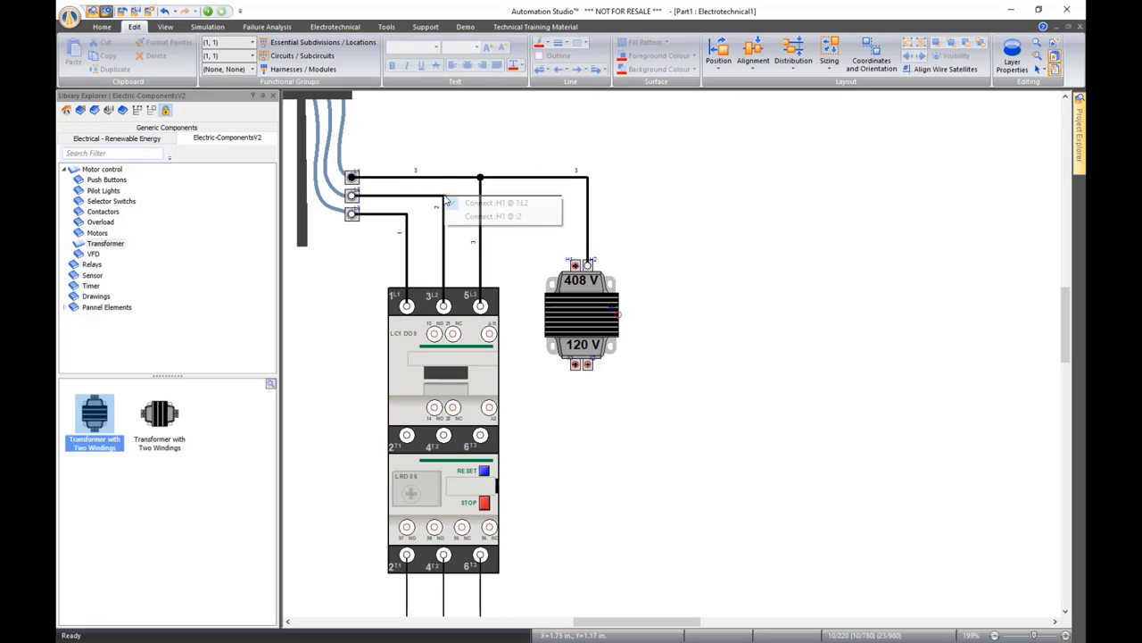
pyautogui.click(489, 216)
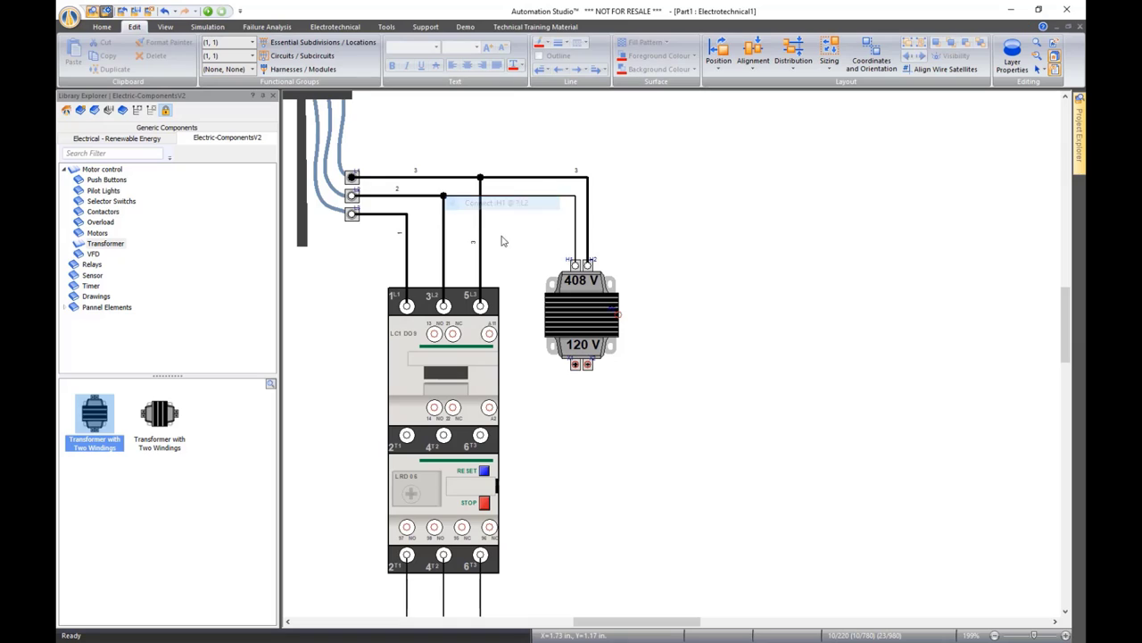
pyautogui.rightClick(536, 199)
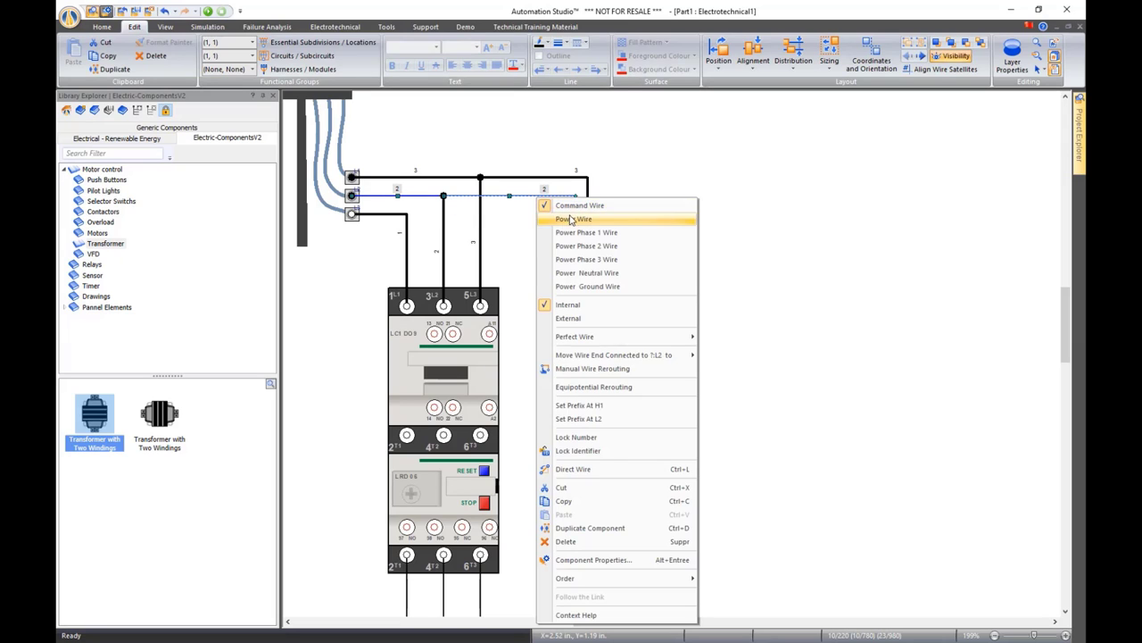
pyautogui.click(574, 220)
pyautogui.click(726, 209)
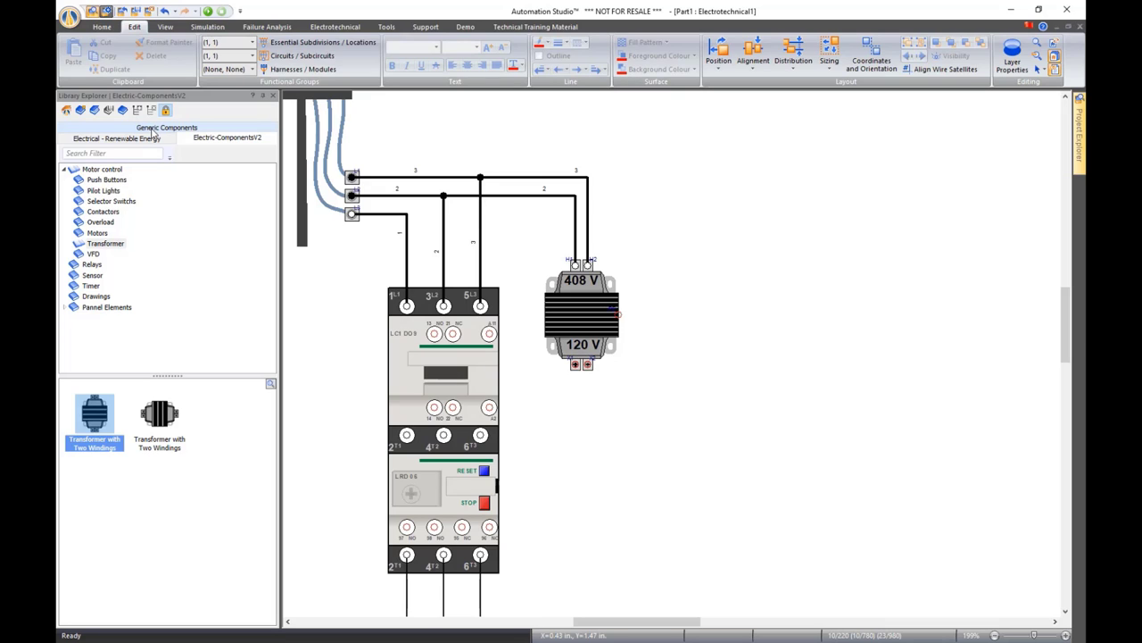
# Place an Electrotechnical NEMA normally open push-button with automatic return beneath the transformer and give it the alias "start"
pyautogui.click(105, 181)
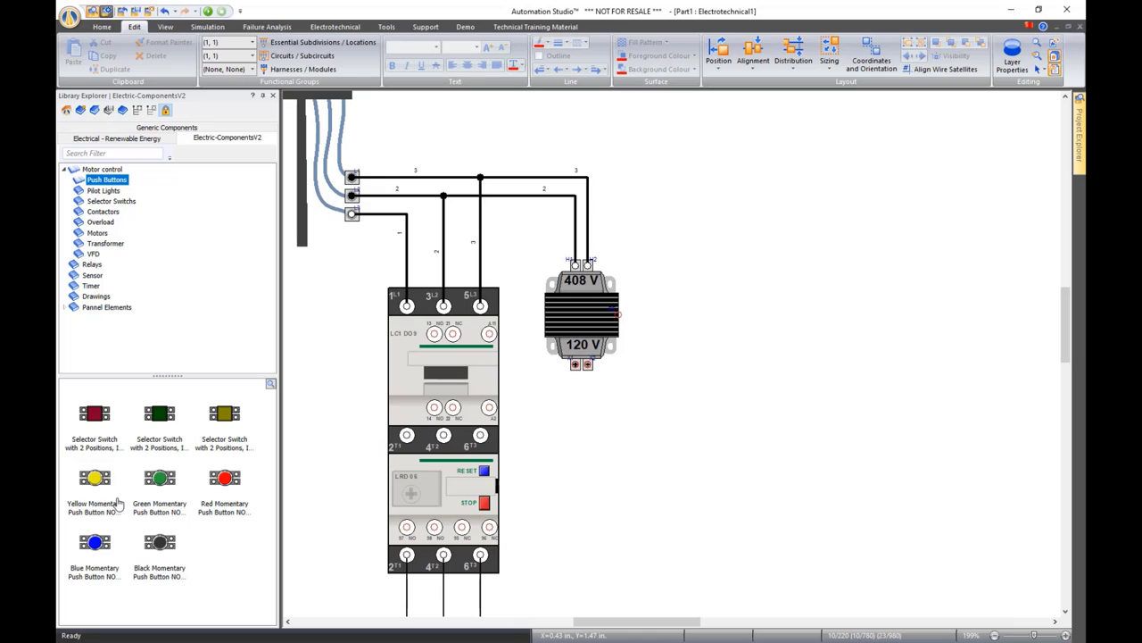
pyautogui.click(166, 129)
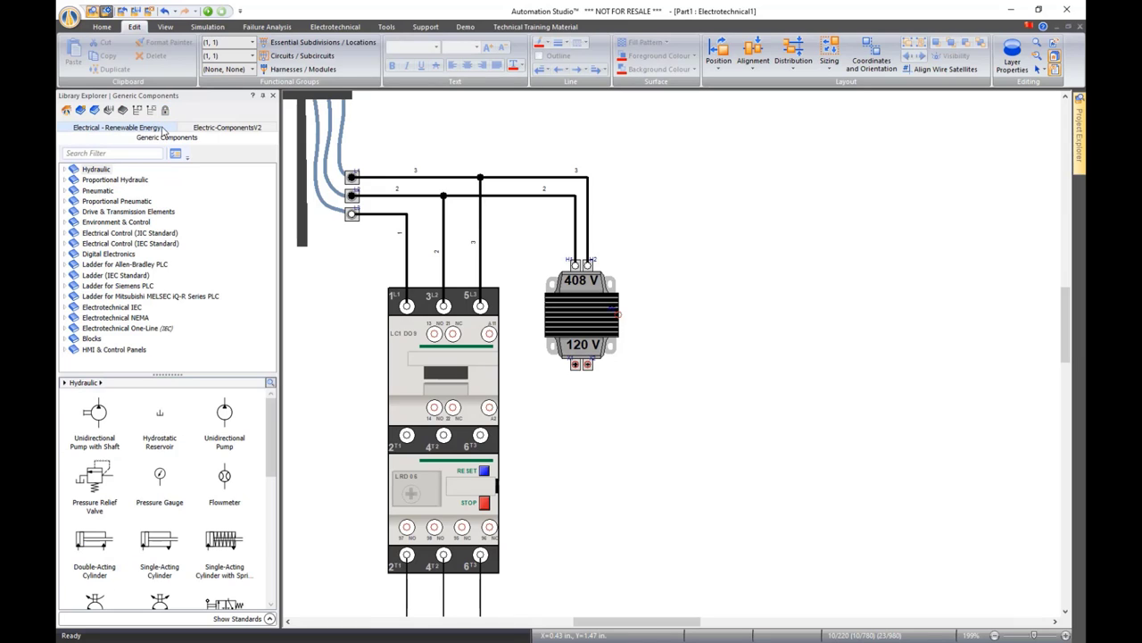
pyautogui.click(112, 318)
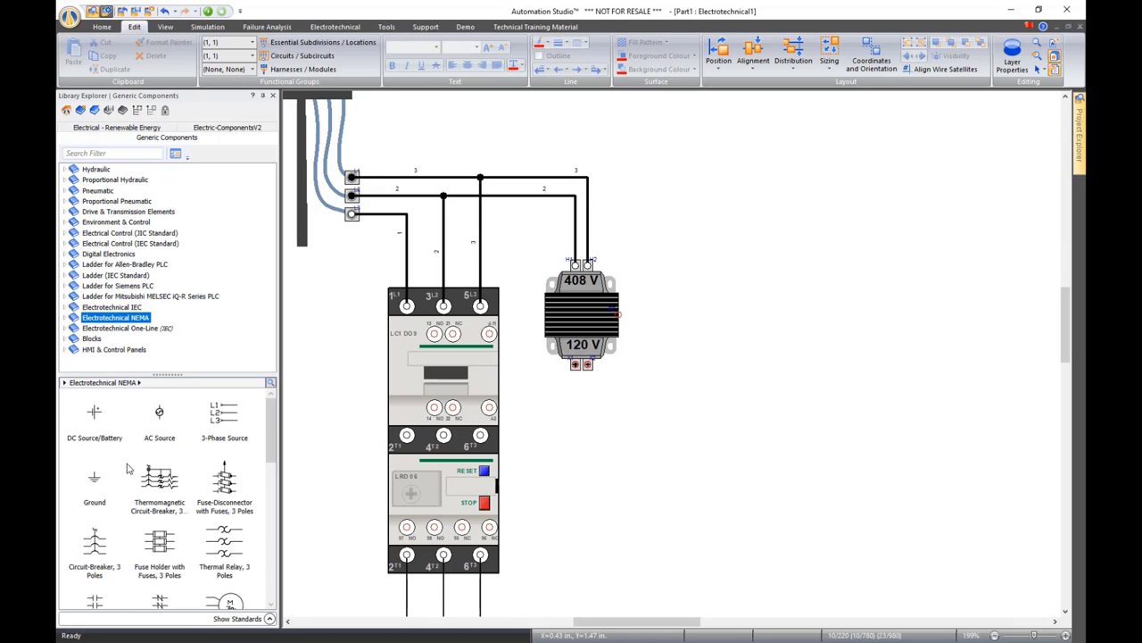
pyautogui.scroll(-5, 276, 416)
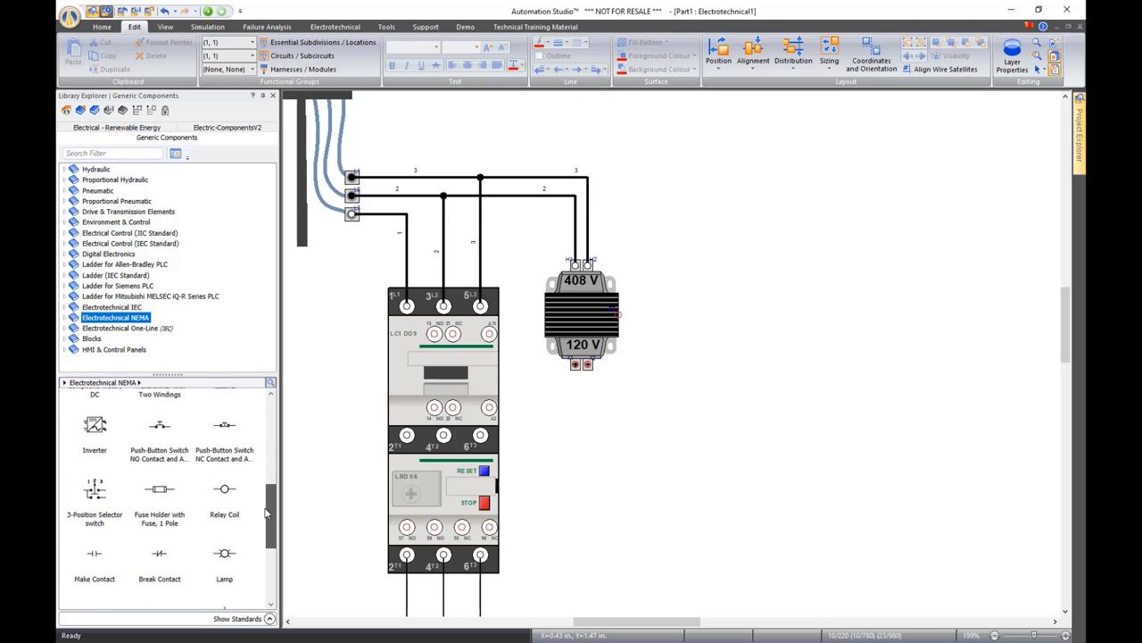
pyautogui.moveTo(159, 401); pyautogui.dragTo(554, 384)
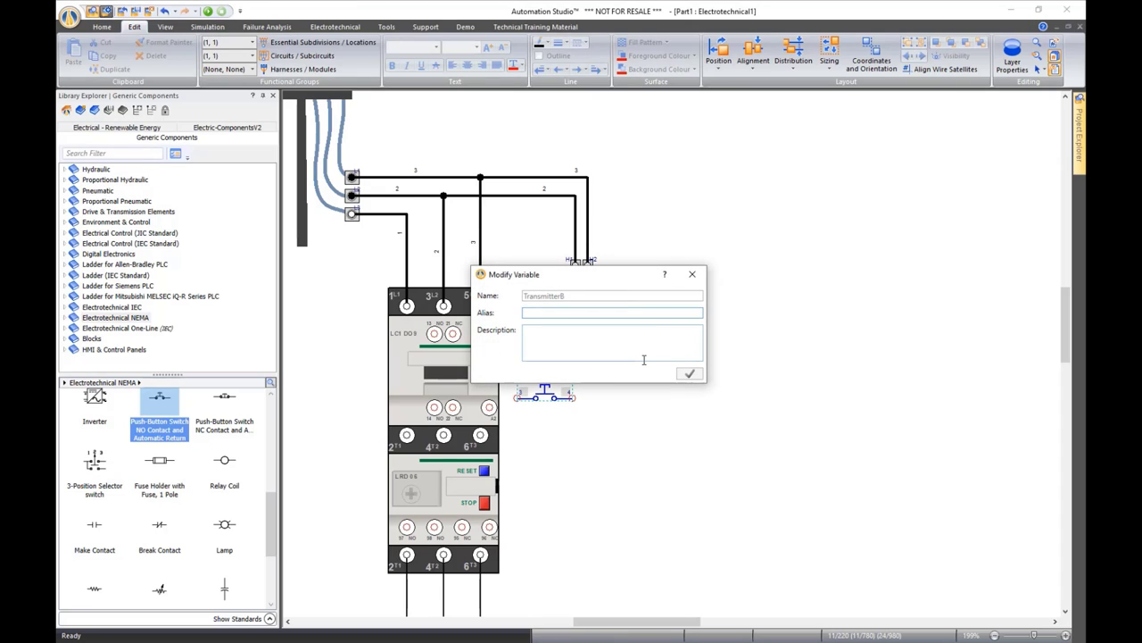
pyautogui.write('start')
pyautogui.press('Return')
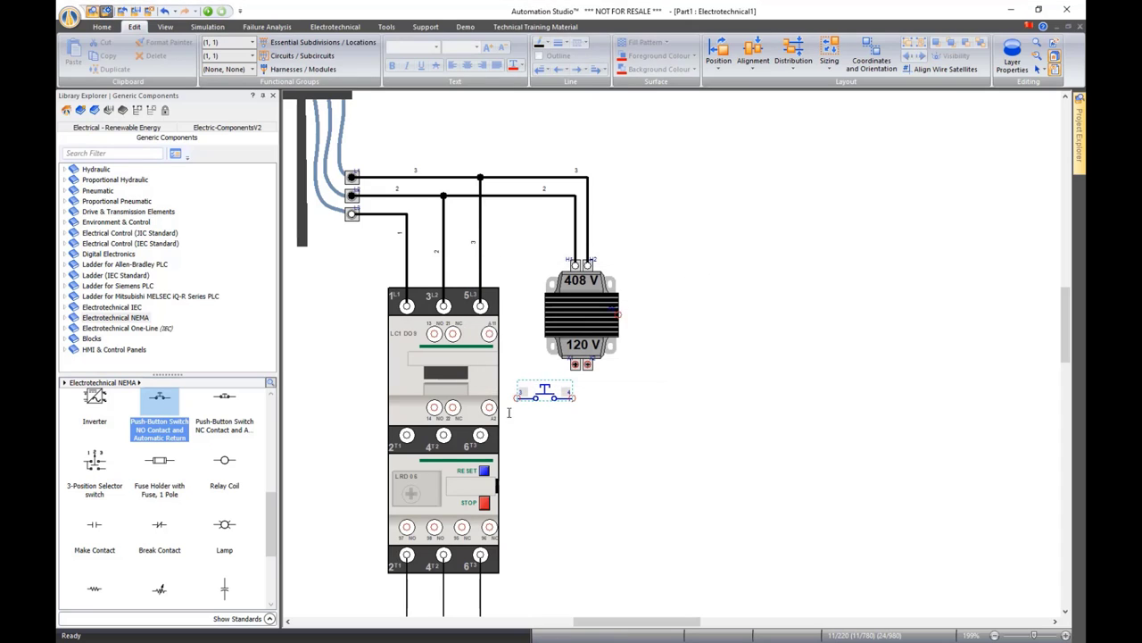
# Wire one 120 V transformer terminal through the start button to the contactor's upper coil terminal, and the other to A2
pyautogui.moveTo(576, 365); pyautogui.dragTo(490, 333)
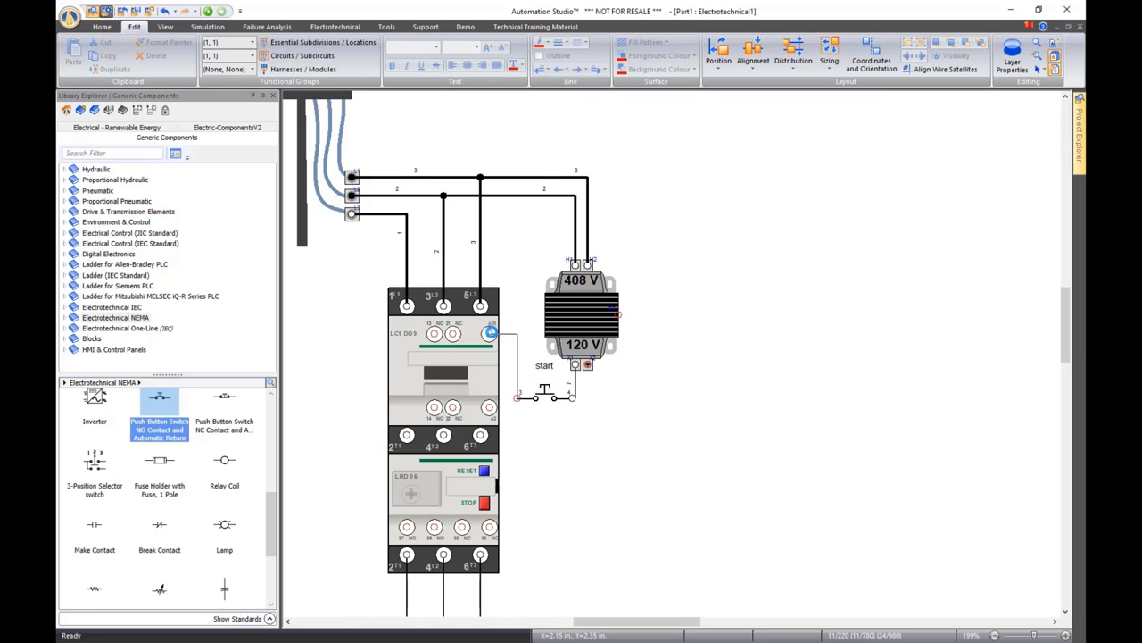
pyautogui.moveTo(490, 408); pyautogui.dragTo(587, 365)
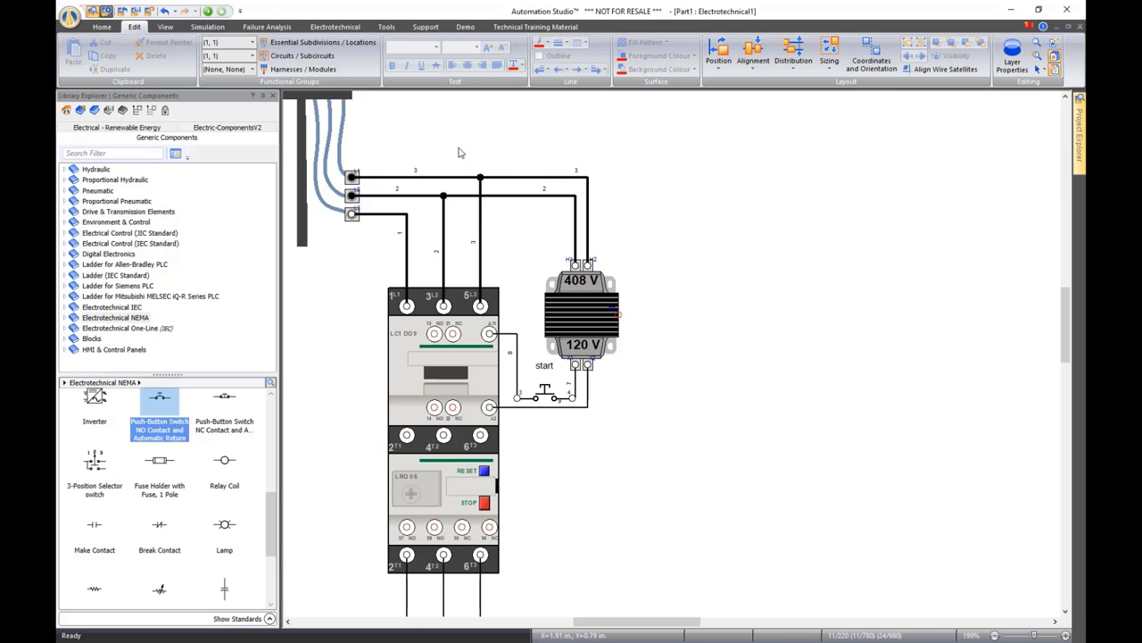
# Hide the command wire numbers, power wire numbers and connection port names in the diagram
pyautogui.click(170, 30)
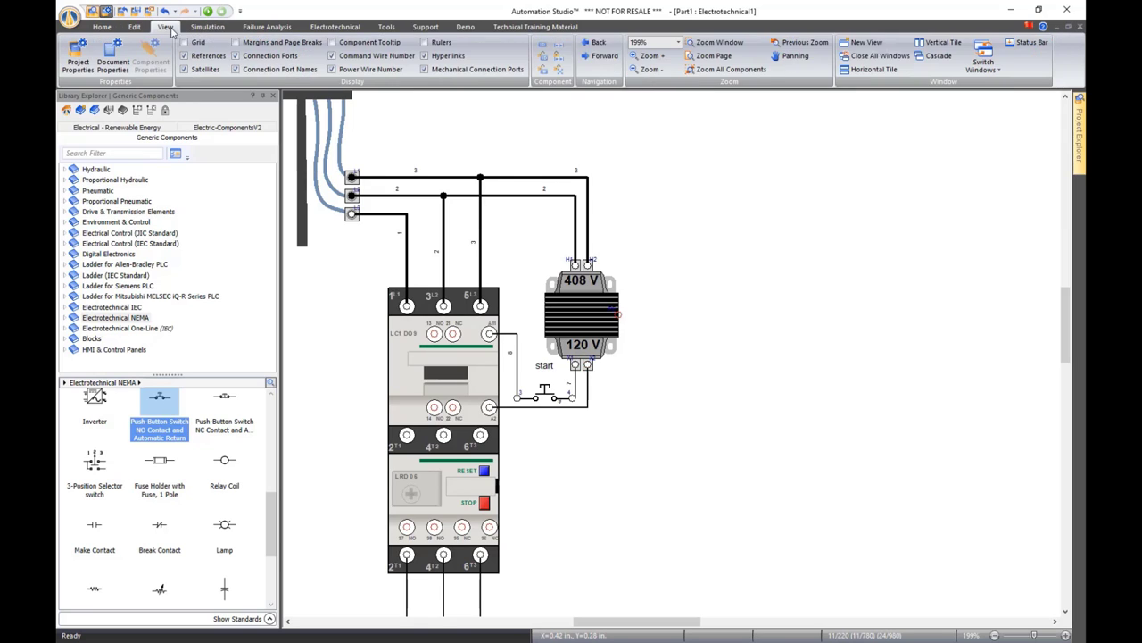
pyautogui.click(380, 70)
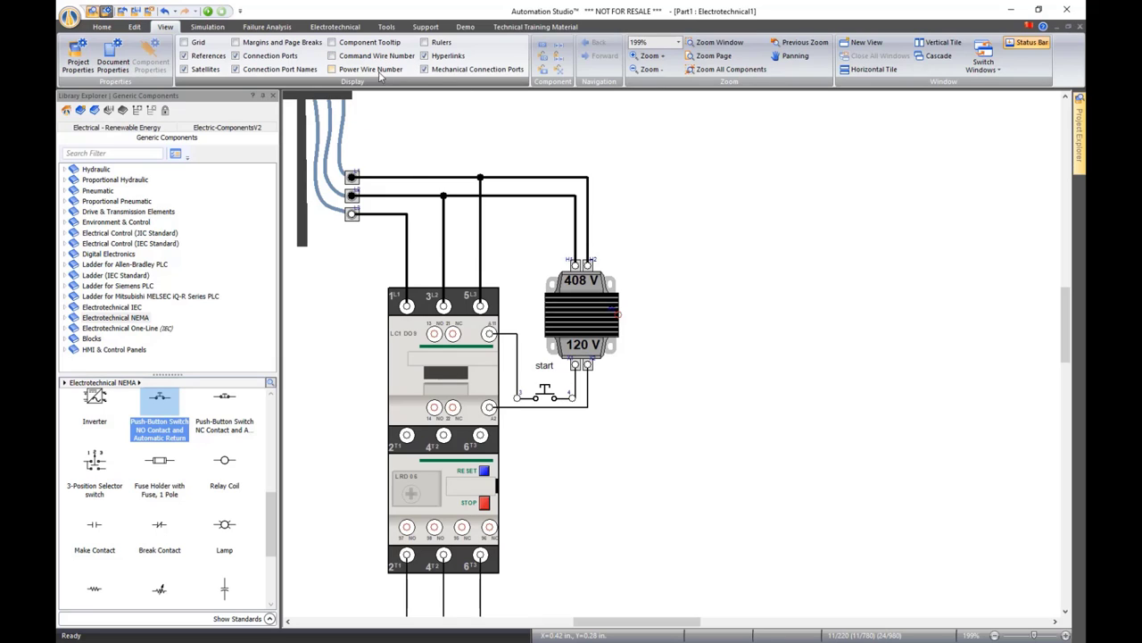
pyautogui.click(302, 71)
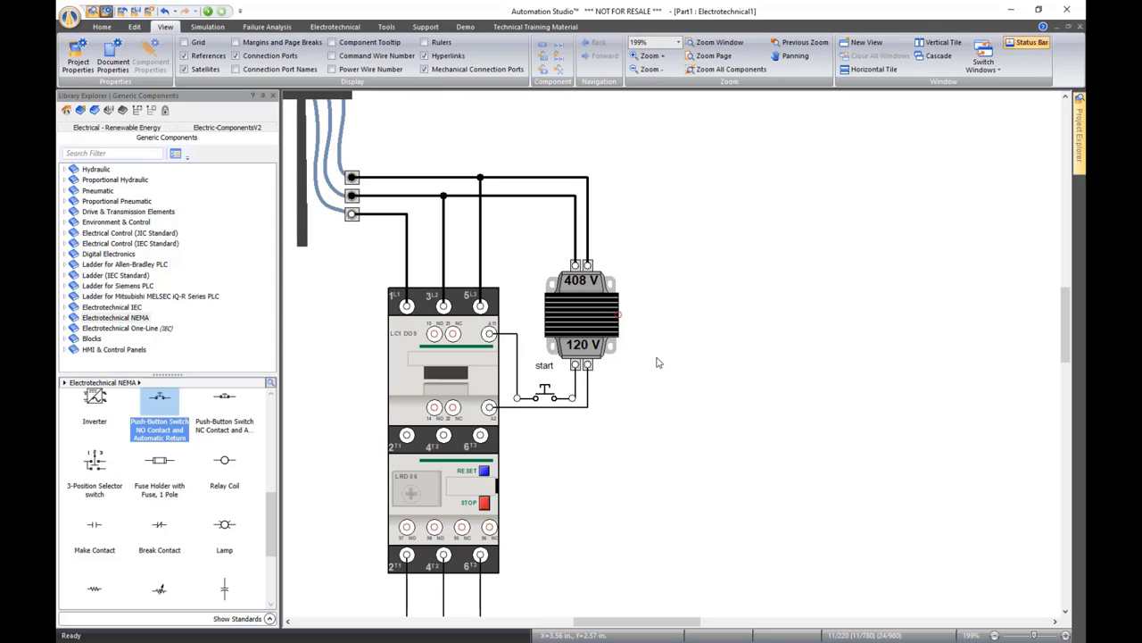
# Start the simulation and run the motor with the start button
pyautogui.scroll(-2, 714, 229)
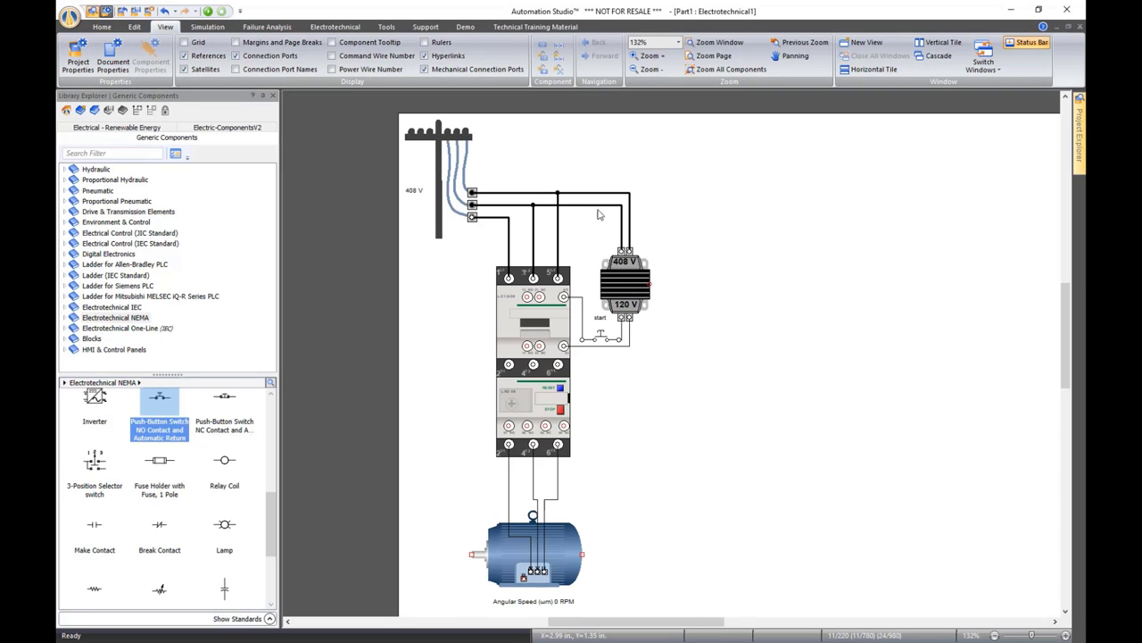
pyautogui.click(208, 11)
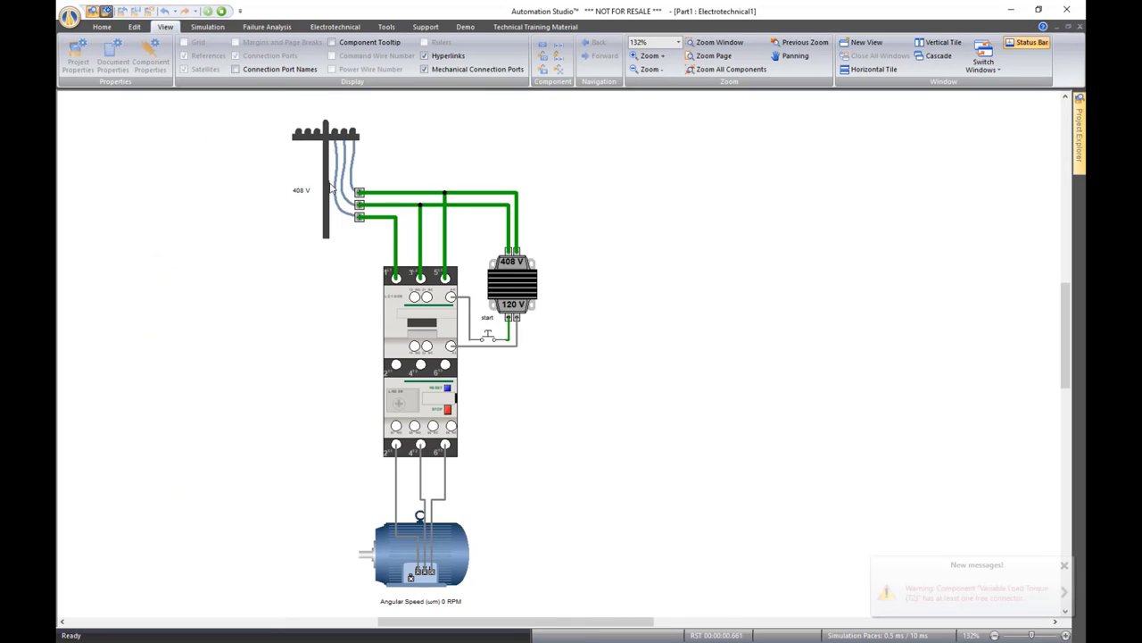
pyautogui.click(488, 337)
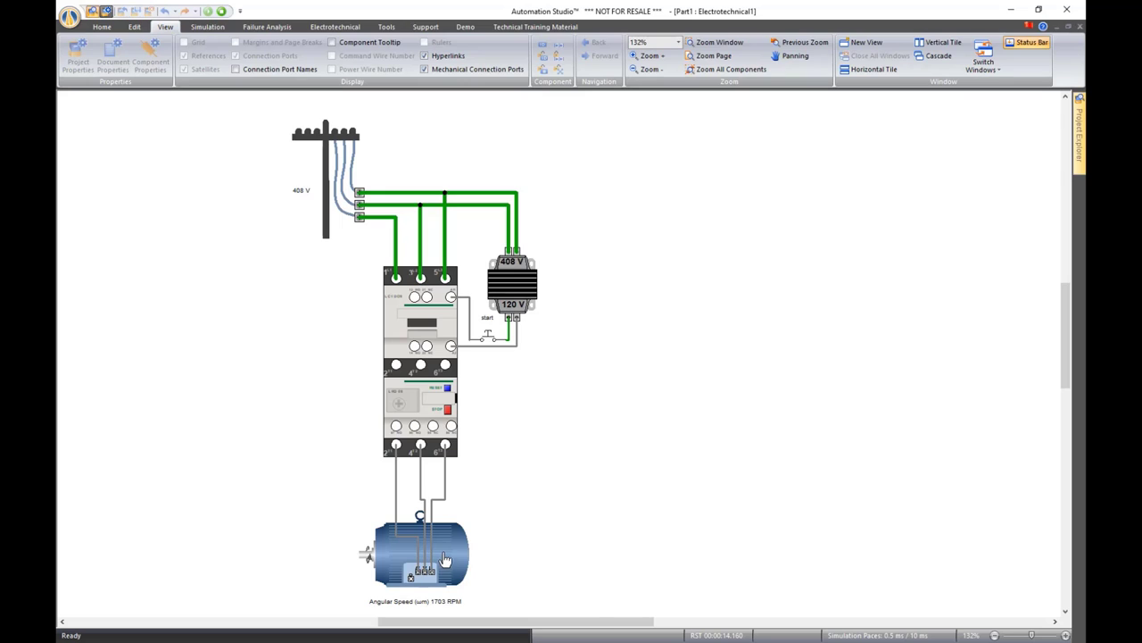
# Check the motor's Constant Load Torque setting during the simulation and close it
pyautogui.click(446, 560)
pyautogui.moveTo(489, 597); pyautogui.dragTo(496, 598)
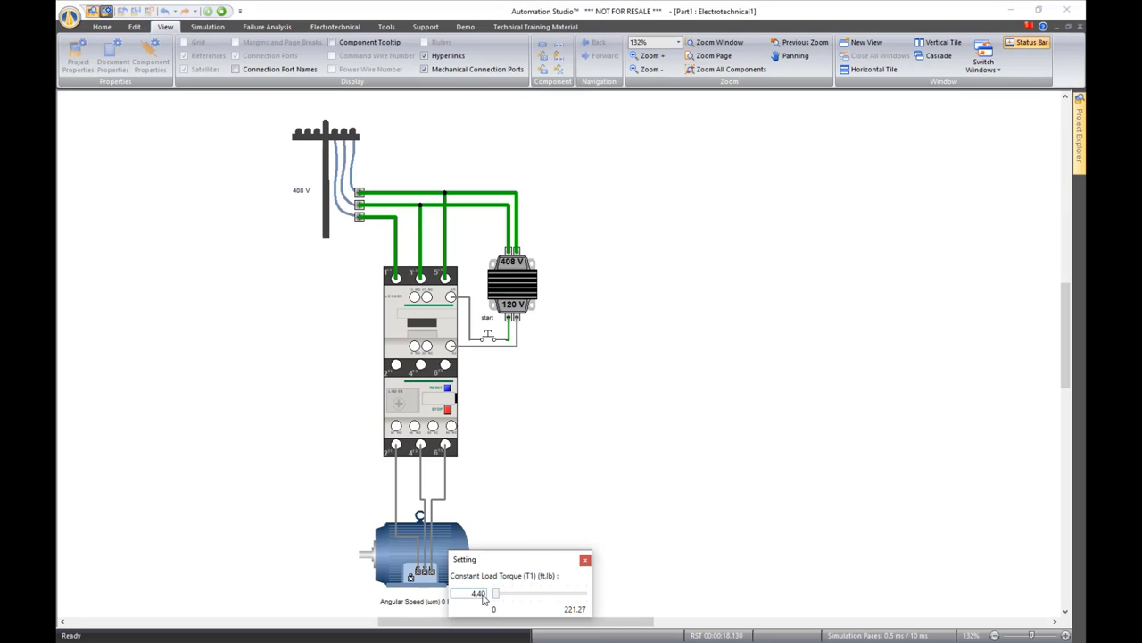
pyautogui.doubleClick(482, 595)
pyautogui.click(584, 559)
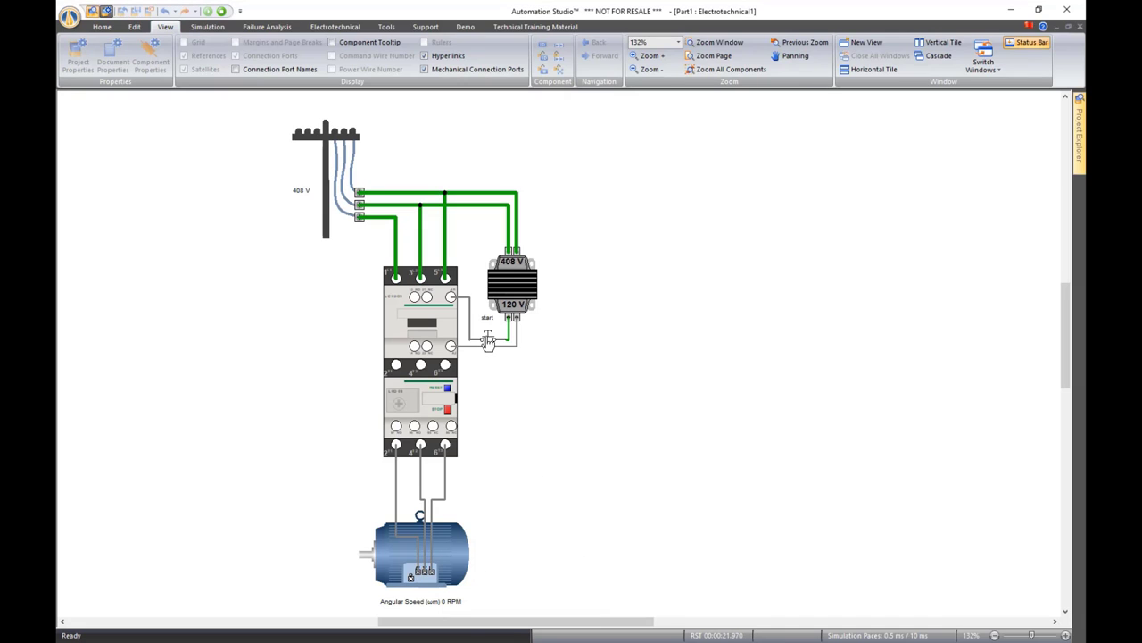
# Operate the start button again and stop the simulation
pyautogui.click(488, 339)
pyautogui.moveTo(488, 342); pyautogui.dragTo(490, 345)
pyautogui.click(221, 11)
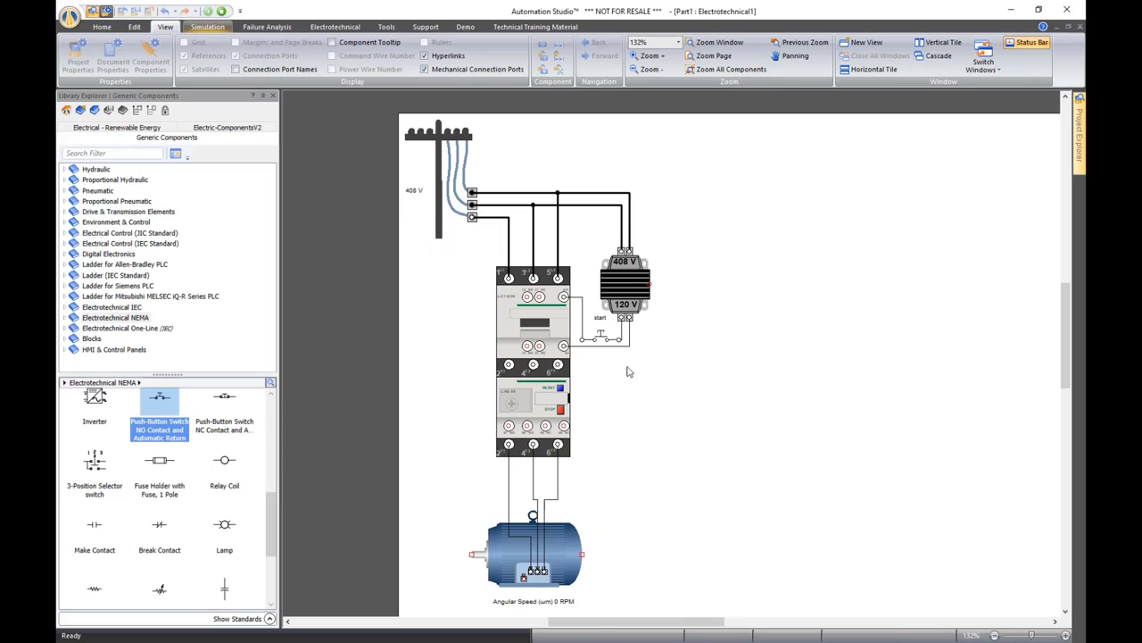
# Open the "PLC - Illustrated PLCs" library in the Library Explorer
pyautogui.moveTo(699, 362); pyautogui.dragTo(609, 338)
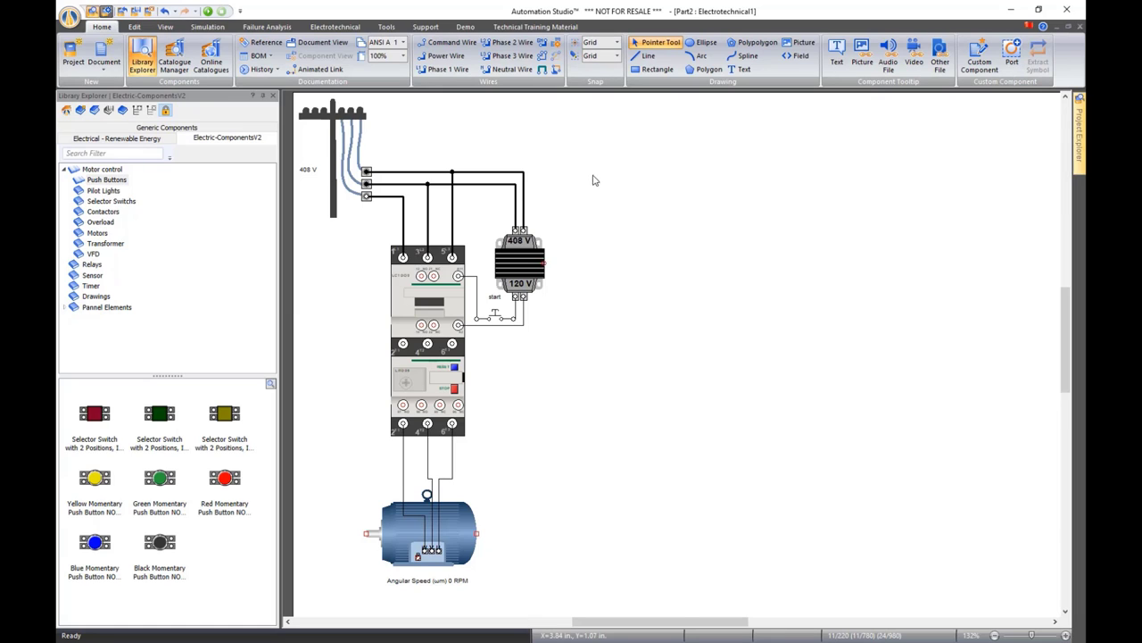
pyautogui.moveTo(744, 288); pyautogui.dragTo(732, 291)
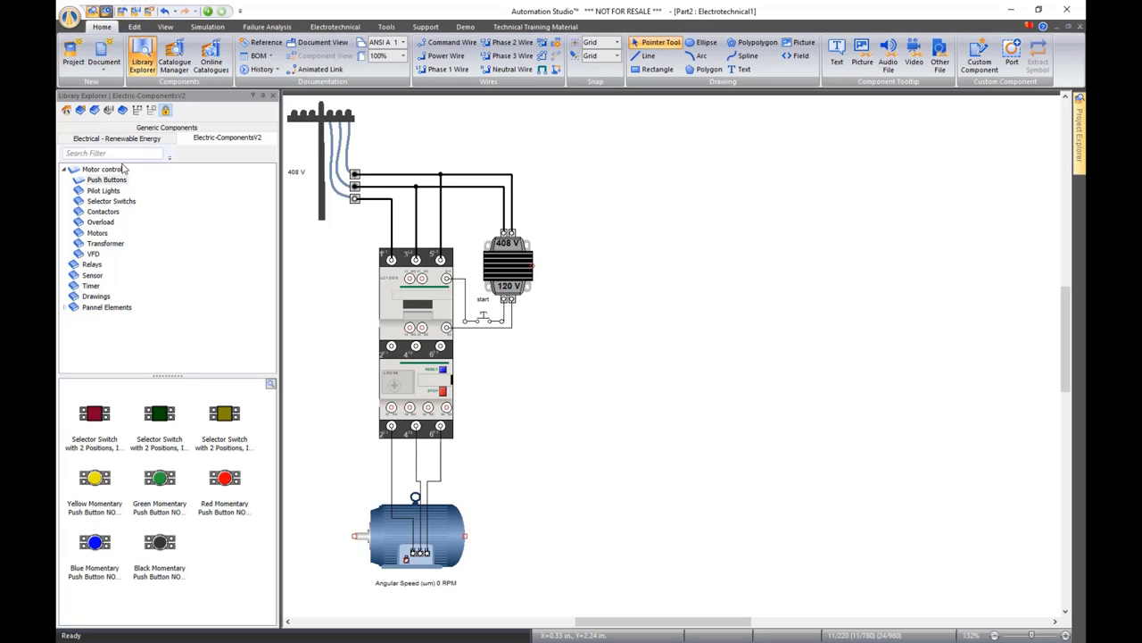
pyautogui.click(66, 110)
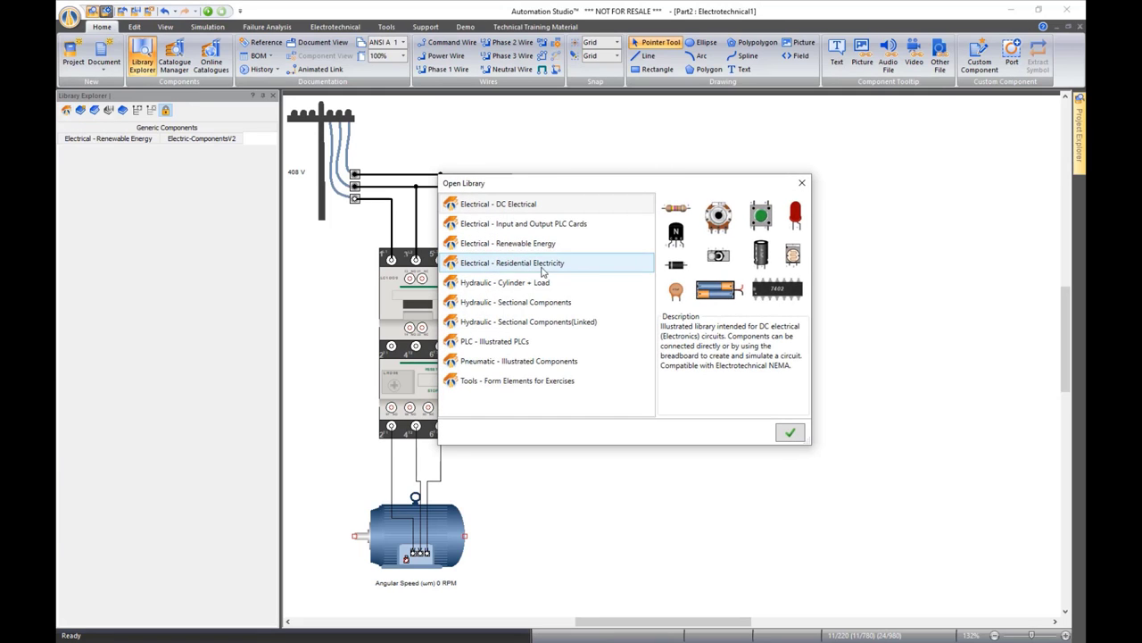
pyautogui.click(521, 343)
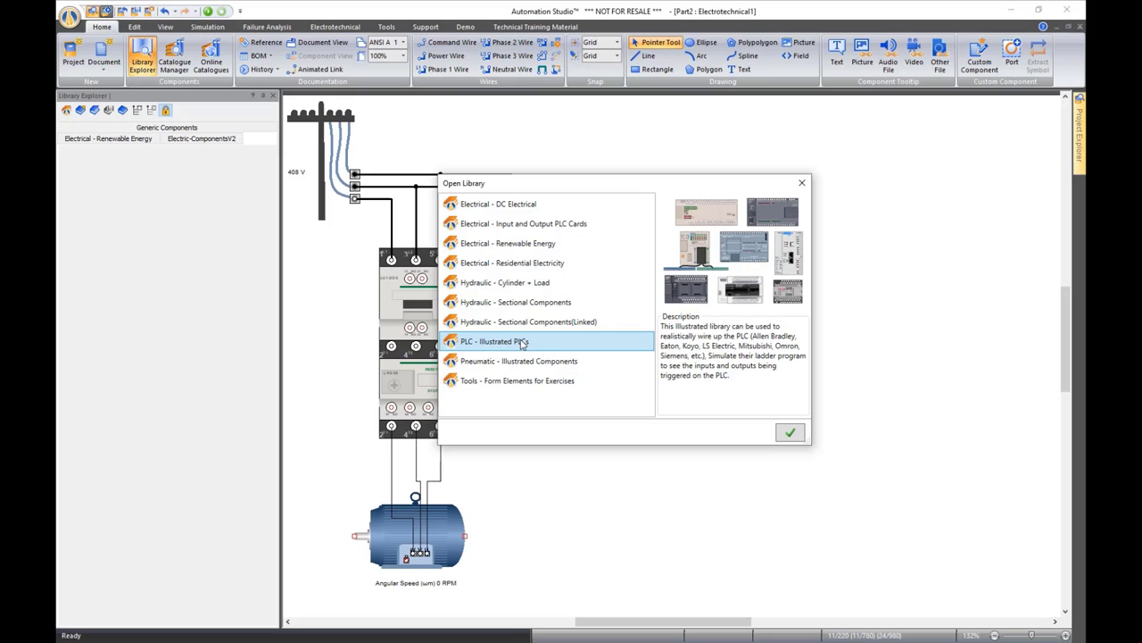
pyautogui.click(790, 435)
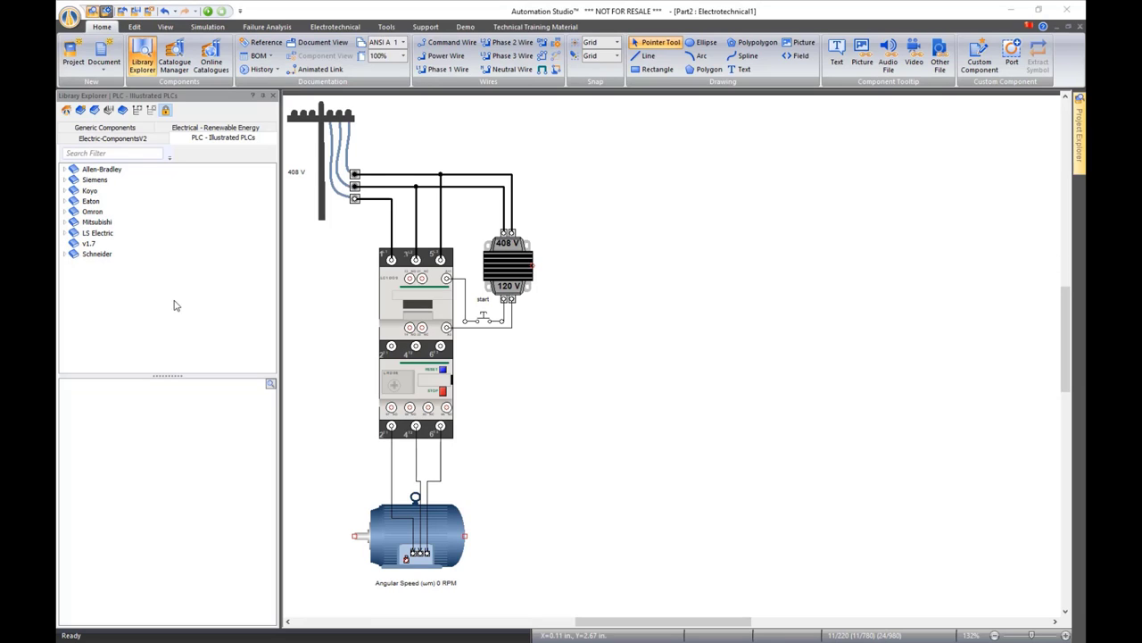
# Browse the Schneider, Koyo and Siemens categories of the PLC library to examine the available illustrated models
pyautogui.click(66, 255)
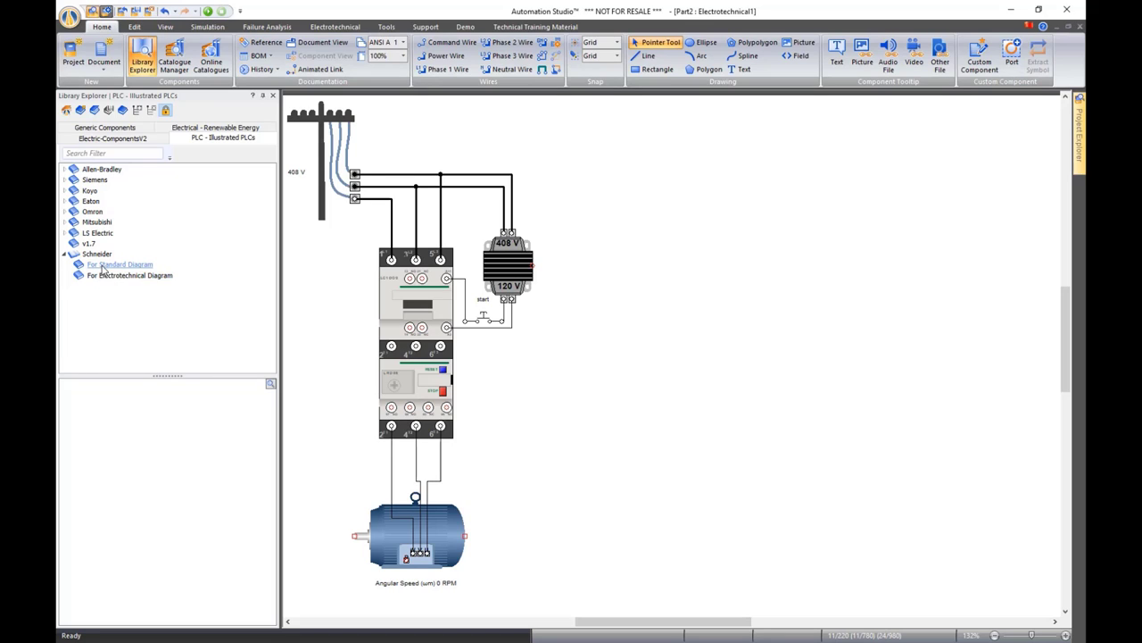
pyautogui.click(101, 276)
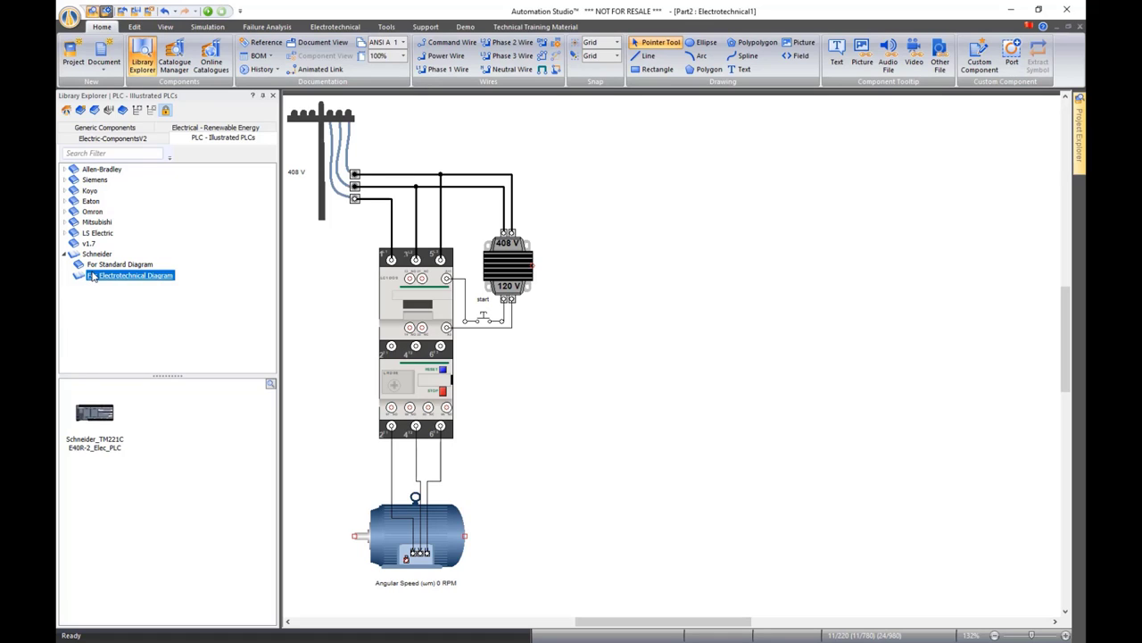
pyautogui.click(67, 254)
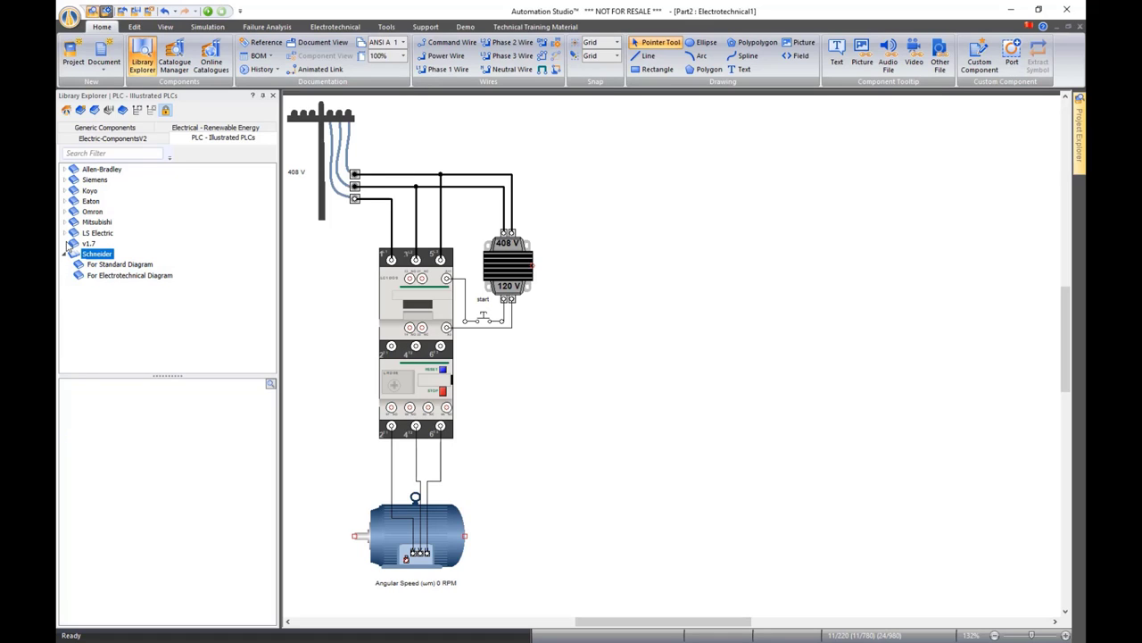
pyautogui.click(66, 191)
pyautogui.click(129, 211)
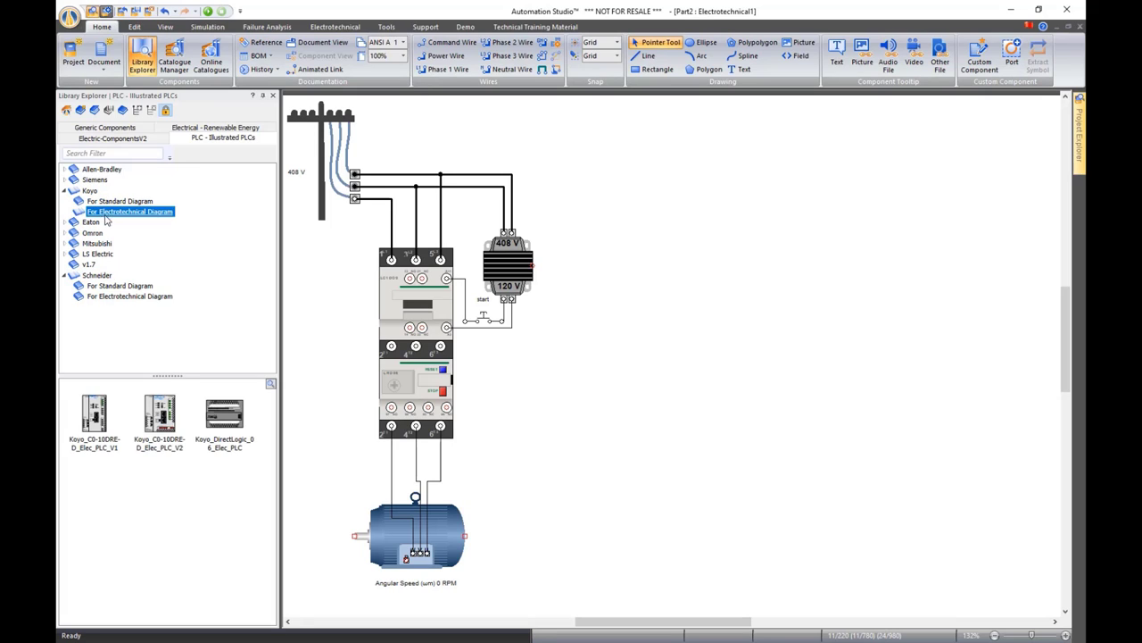
pyautogui.click(65, 191)
pyautogui.click(66, 181)
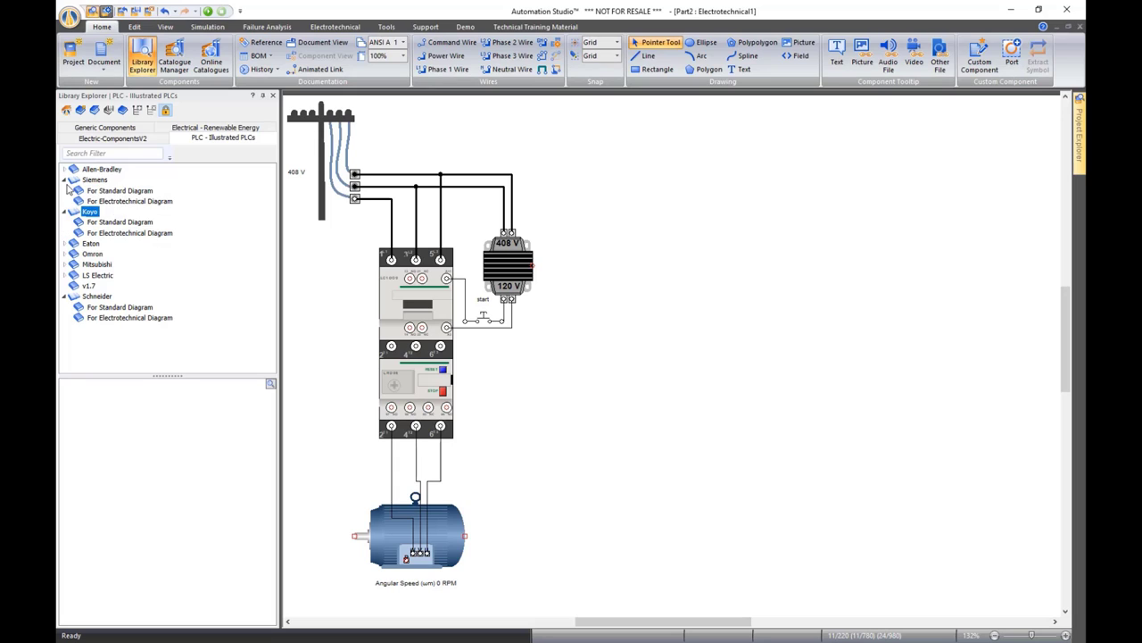
pyautogui.click(120, 190)
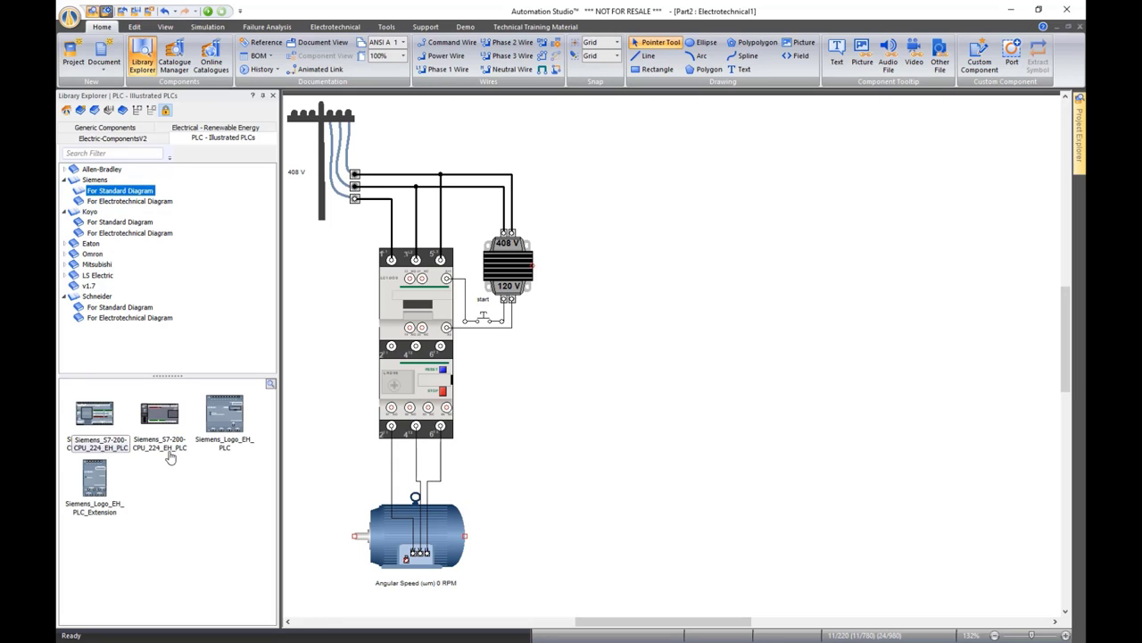
# Place the Allen-Bradley Compact Logic PLC for electrotechnical diagrams in the empty area beside the transformer and motor circuit
pyautogui.click(72, 169)
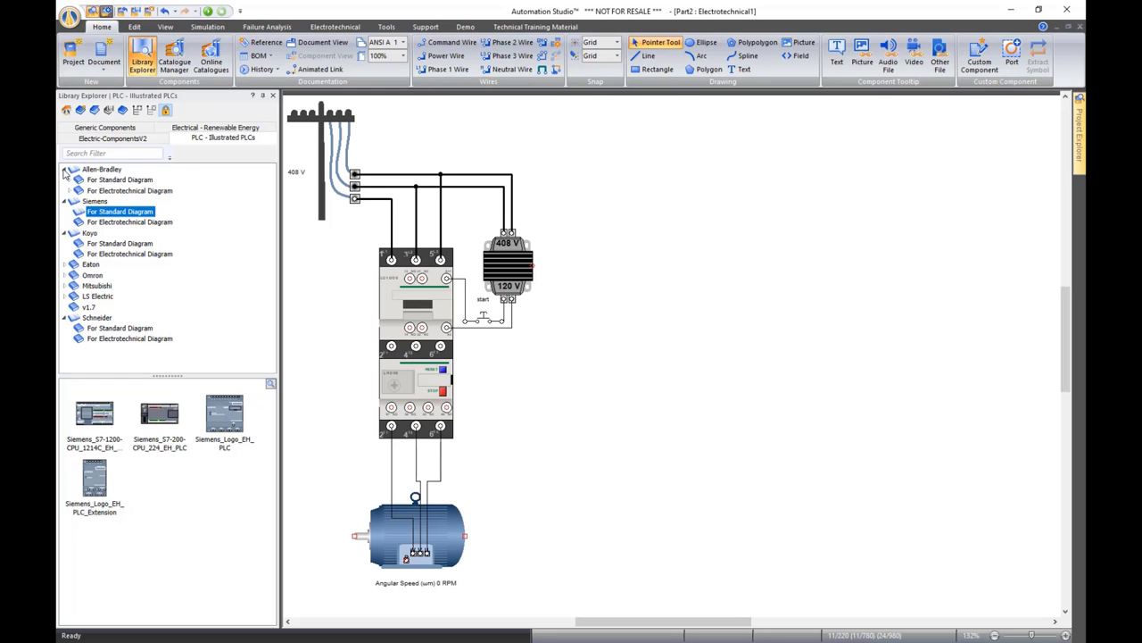
pyautogui.doubleClick(107, 191)
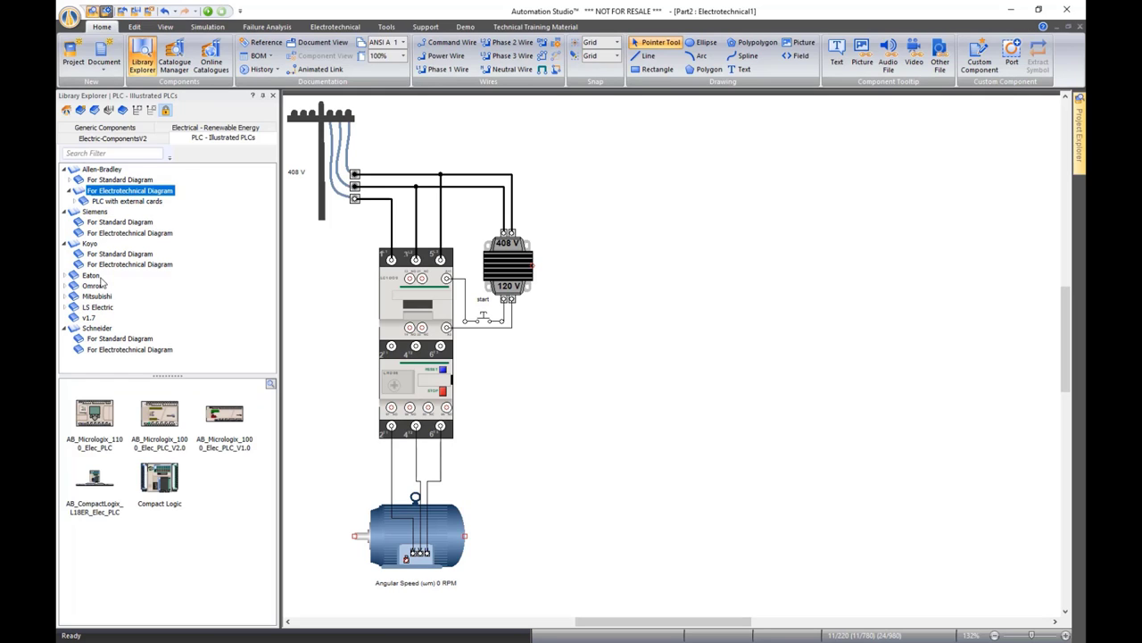
pyautogui.click(163, 483)
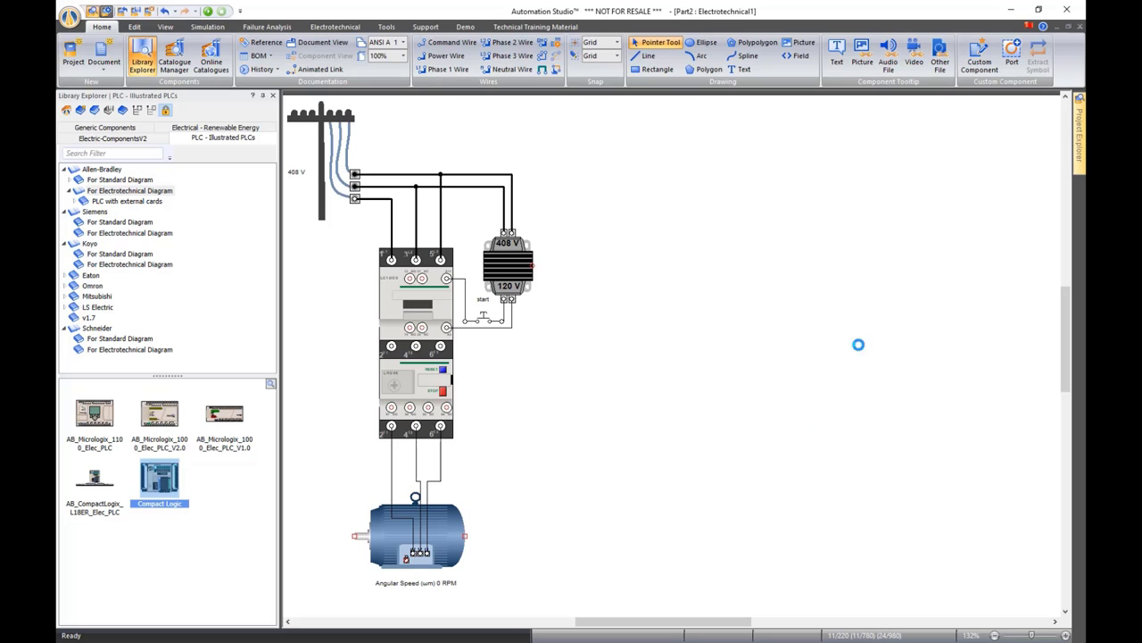
pyautogui.moveTo(828, 260); pyautogui.dragTo(786, 277)
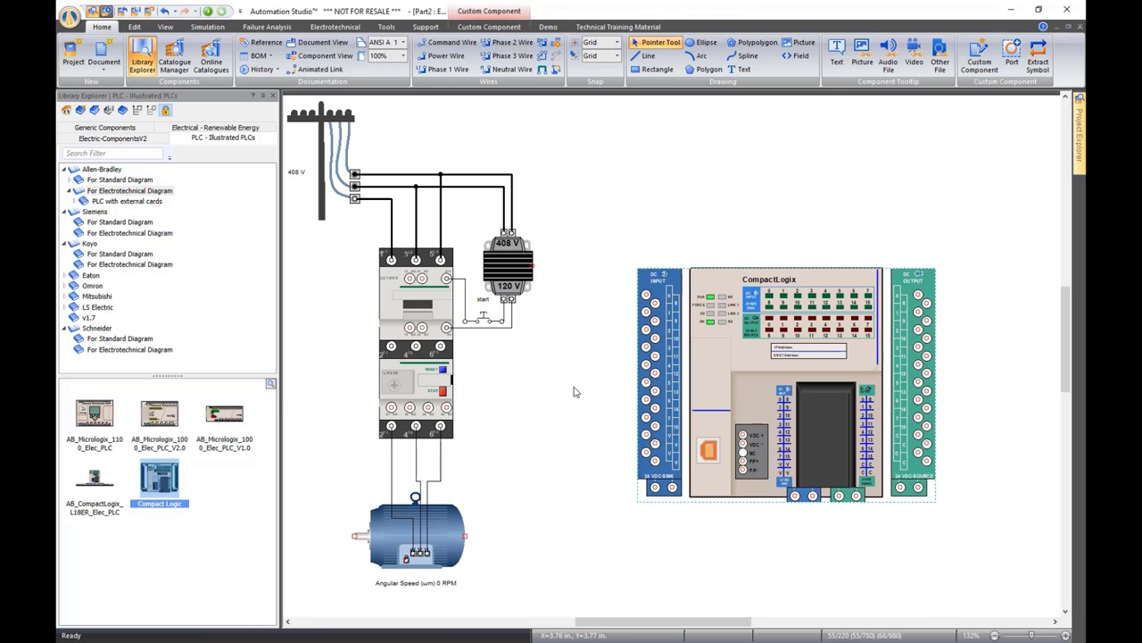
pyautogui.click(572, 405)
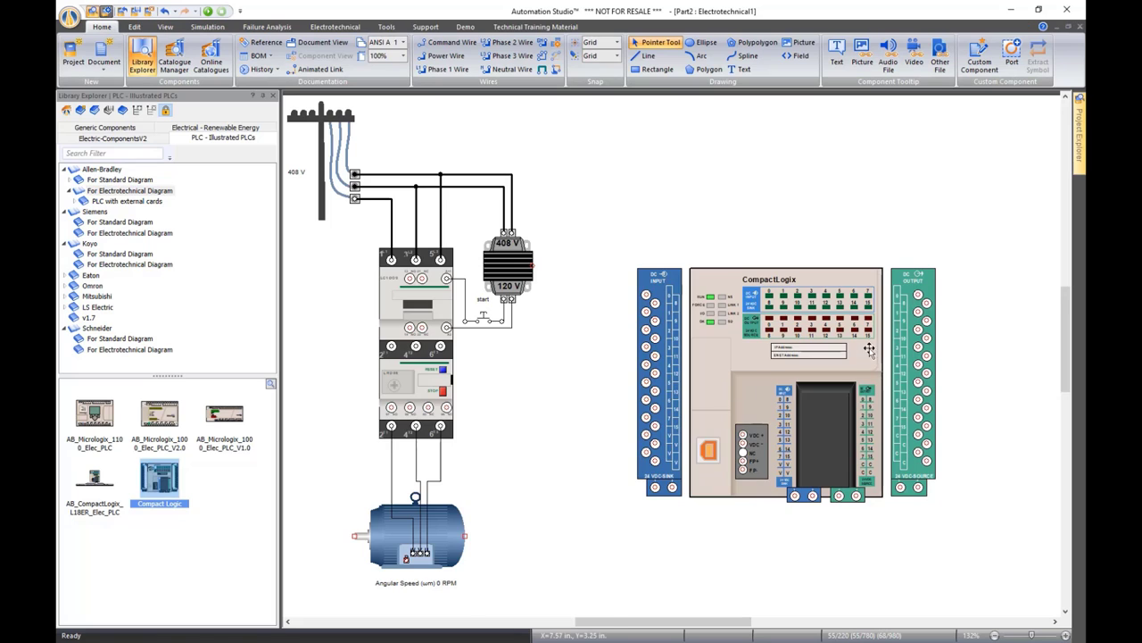
# Wire terminals 1 and 2 of the PLC's 24 VDC sink input card to the matching terminals beneath the CompactLogix controller
pyautogui.scroll(3, 866, 354)
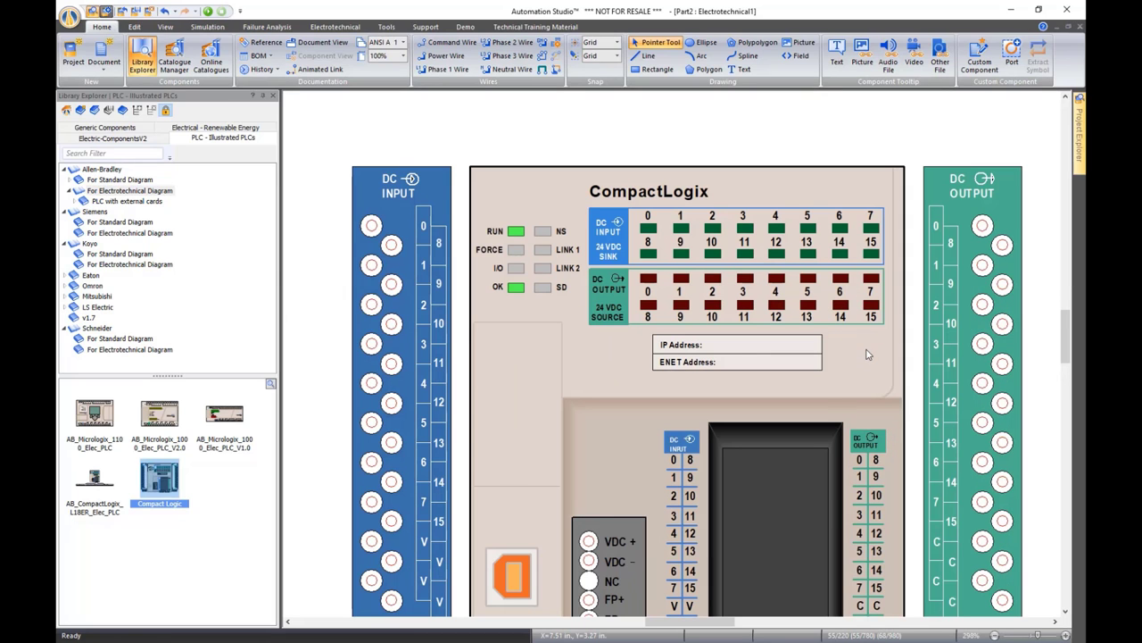
pyautogui.scroll(-2, 865, 354)
pyautogui.scroll(-2, 866, 355)
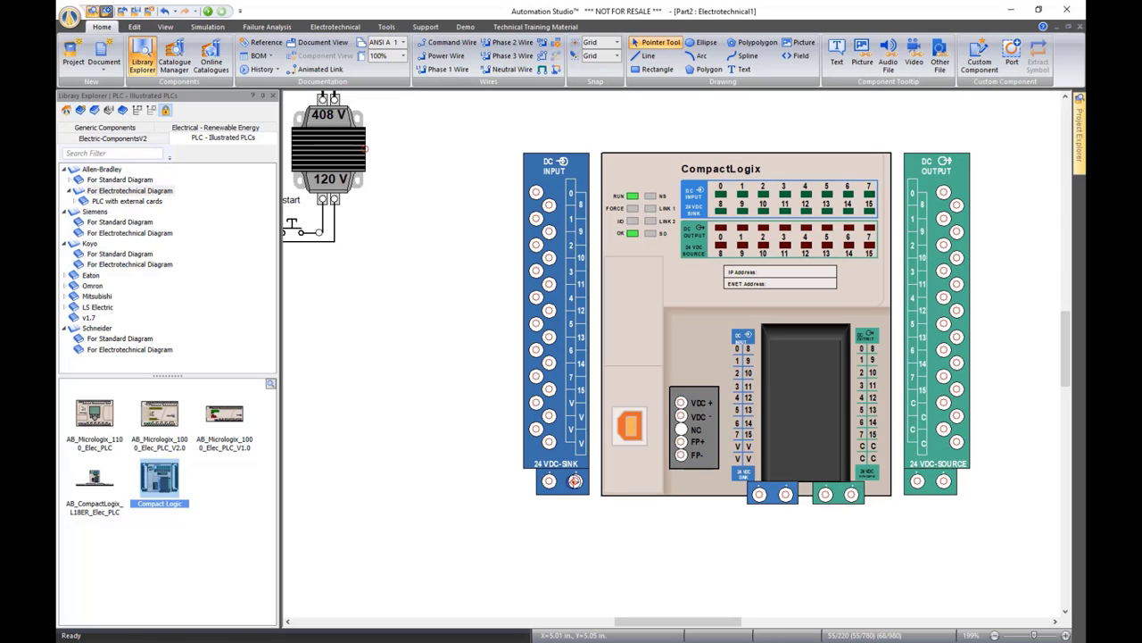
pyautogui.scroll(1, 582, 499)
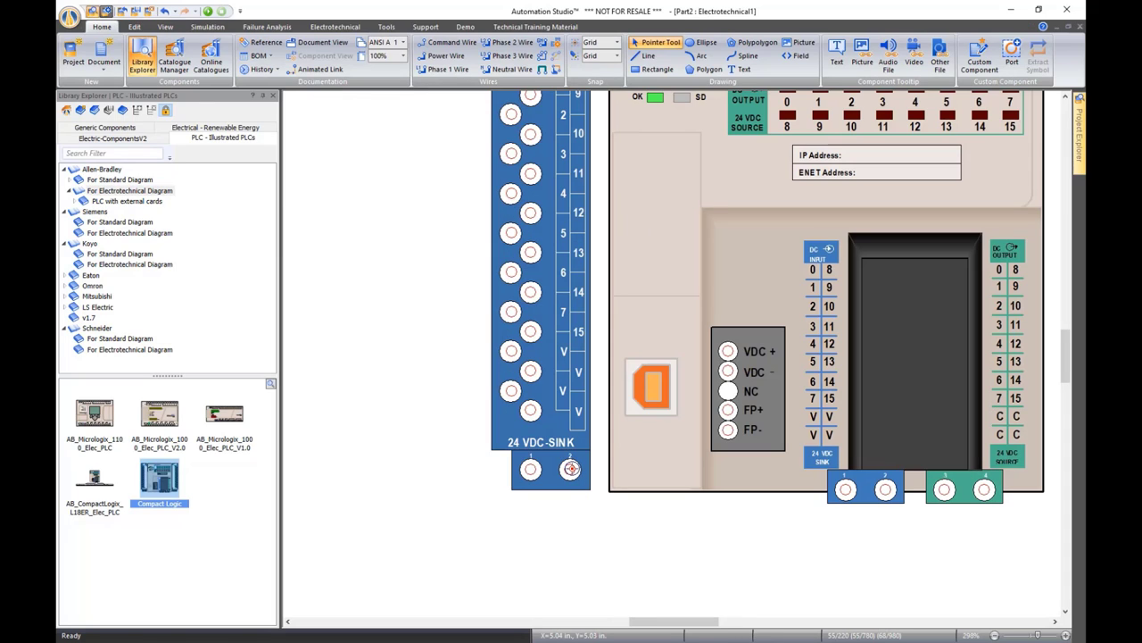
pyautogui.moveTo(570, 468); pyautogui.dragTo(722, 522)
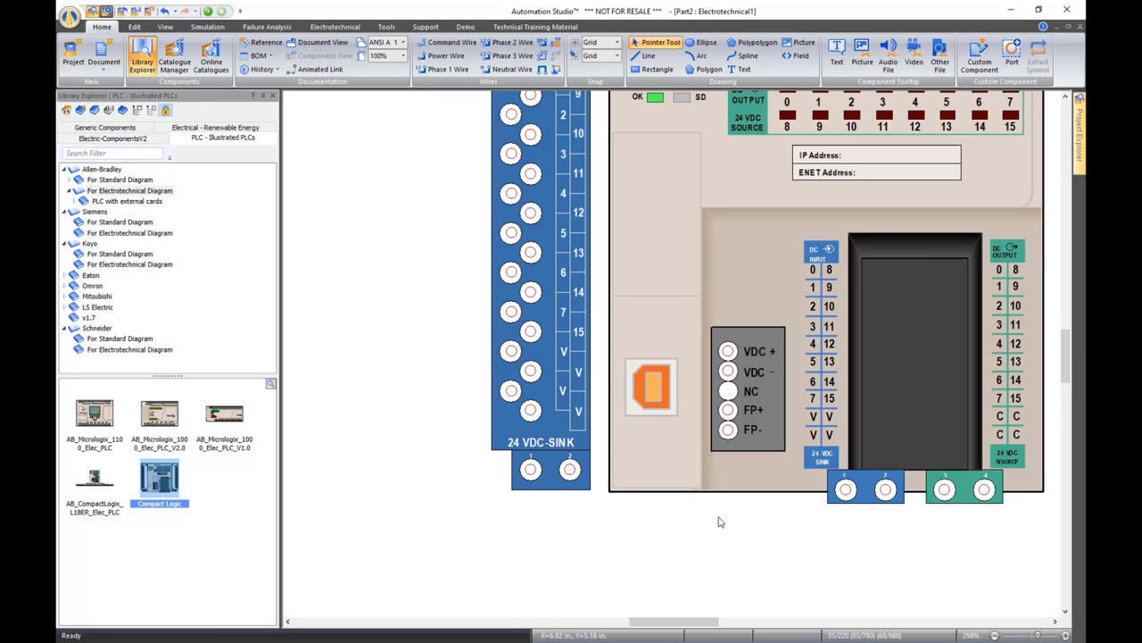
pyautogui.moveTo(530, 468)
pyautogui.mouseDown()
pyautogui.moveTo(616, 540)
pyautogui.moveTo(855, 536)
pyautogui.moveTo(844, 491)
pyautogui.mouseUp()
# Wire terminals 3 and 4 beneath the CompactLogix controller to the matching terminals of the 24 VDC source output card
pyautogui.moveTo(984, 545); pyautogui.dragTo(795, 469)
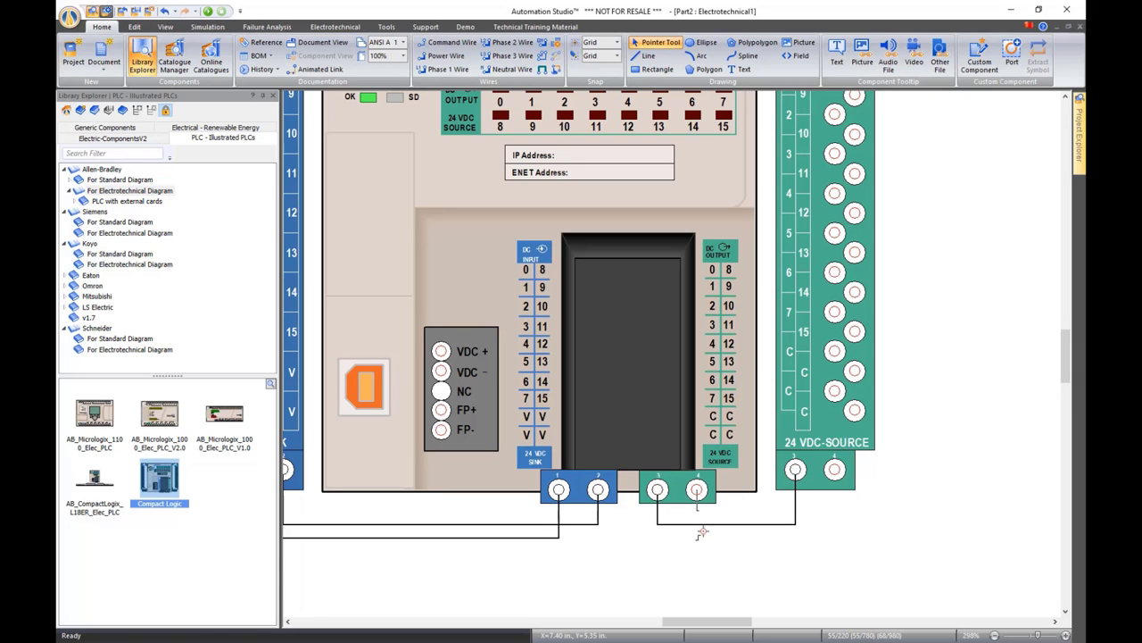
pyautogui.moveTo(702, 532); pyautogui.dragTo(835, 470)
pyautogui.scroll(-5, 564, 530)
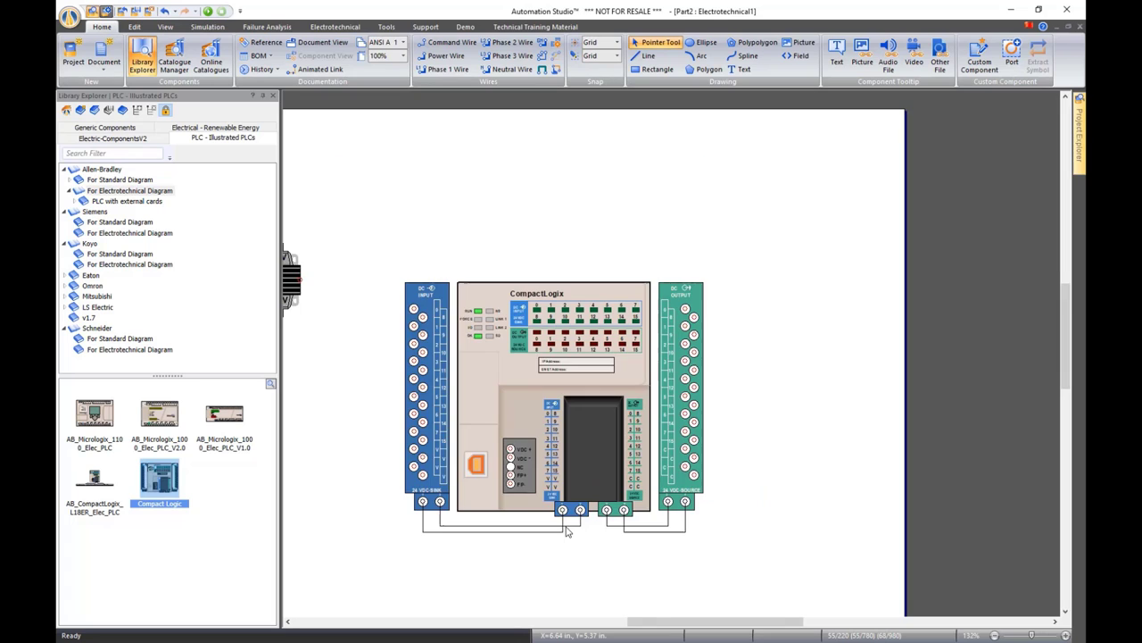
# Place a Rectifier from the Renewable Energy library's NEMA Energy Converters beneath the start button, beside the overload relay
pyautogui.moveTo(356, 438); pyautogui.dragTo(588, 447)
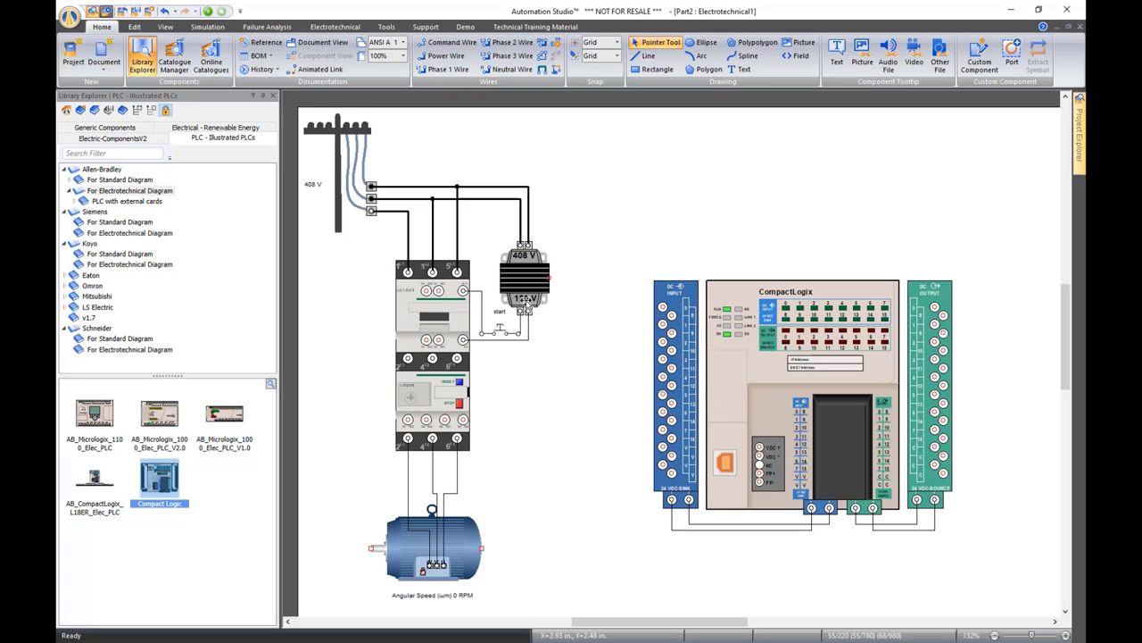
pyautogui.click(182, 130)
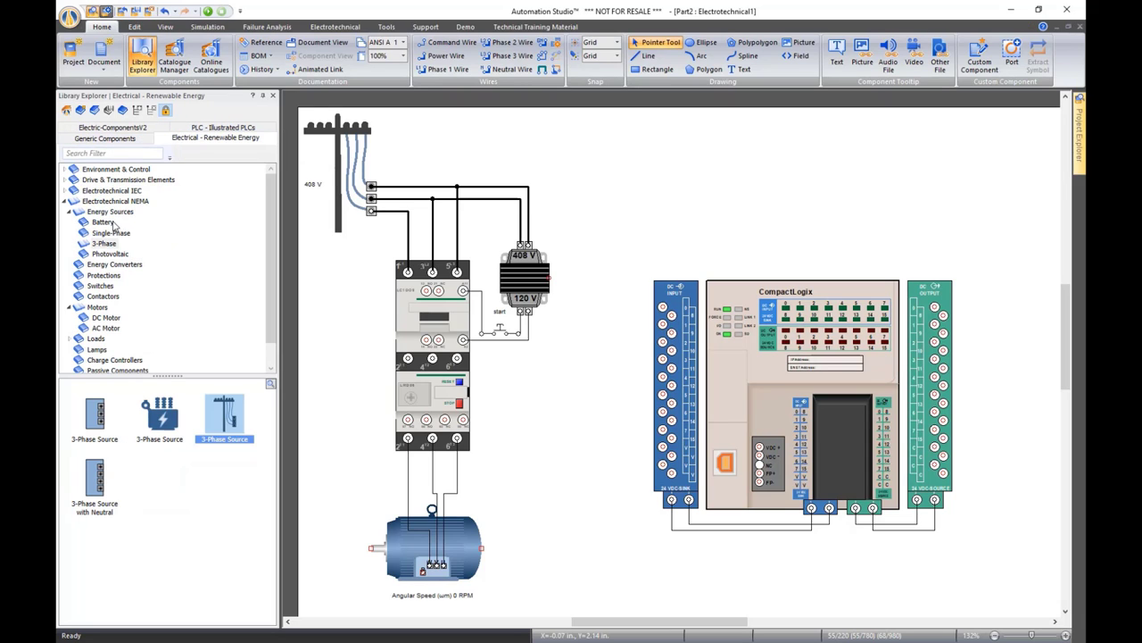
pyautogui.click(117, 267)
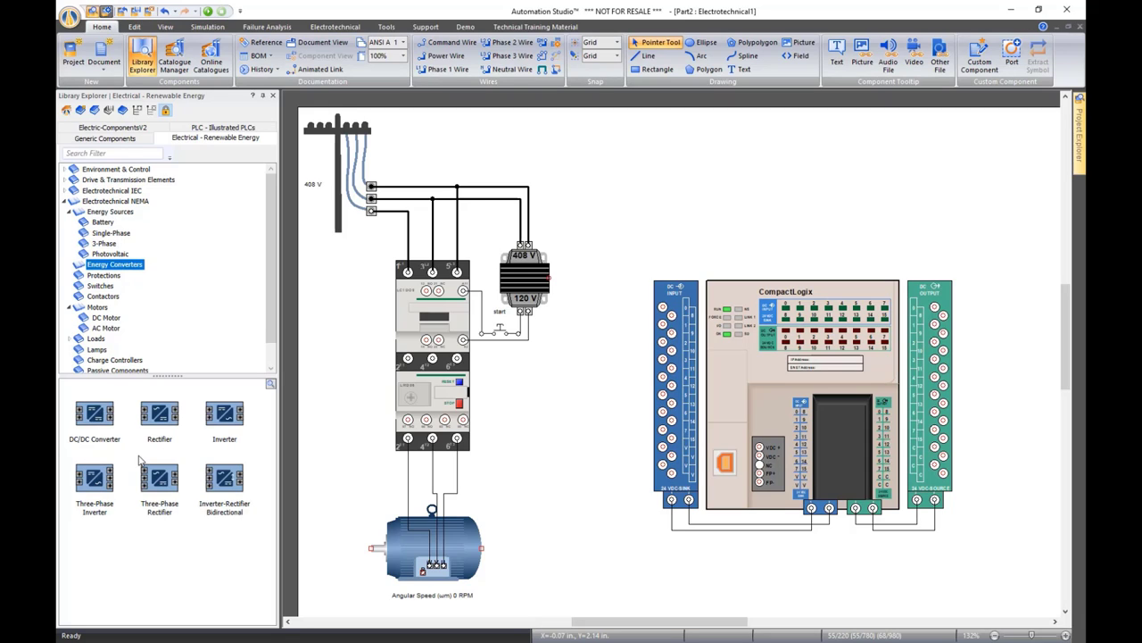
pyautogui.moveTo(156, 427)
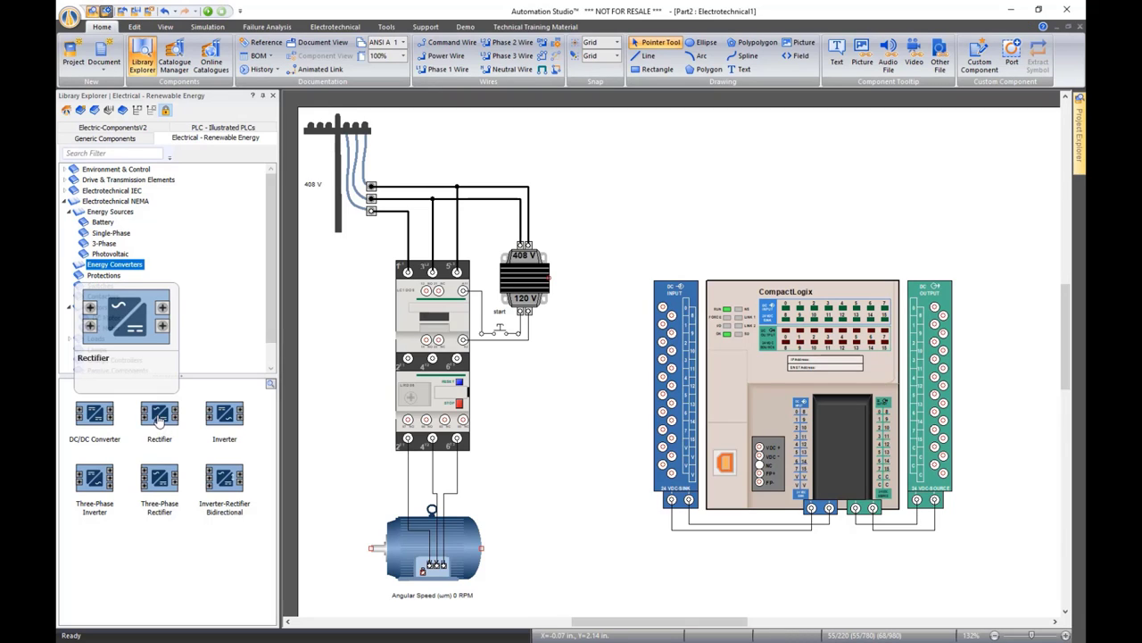
pyautogui.moveTo(156, 427); pyautogui.dragTo(538, 382)
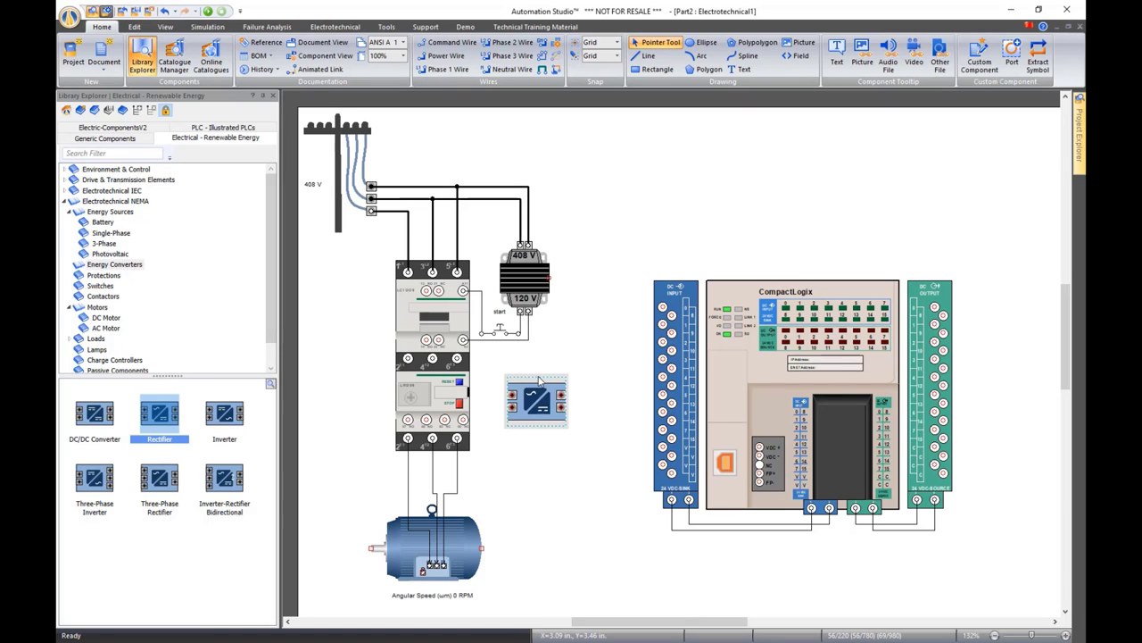
# Rotate the rectifier a quarter turn clockwise so its AC terminals face the transformer, keeping it beneath the start button
pyautogui.click(133, 26)
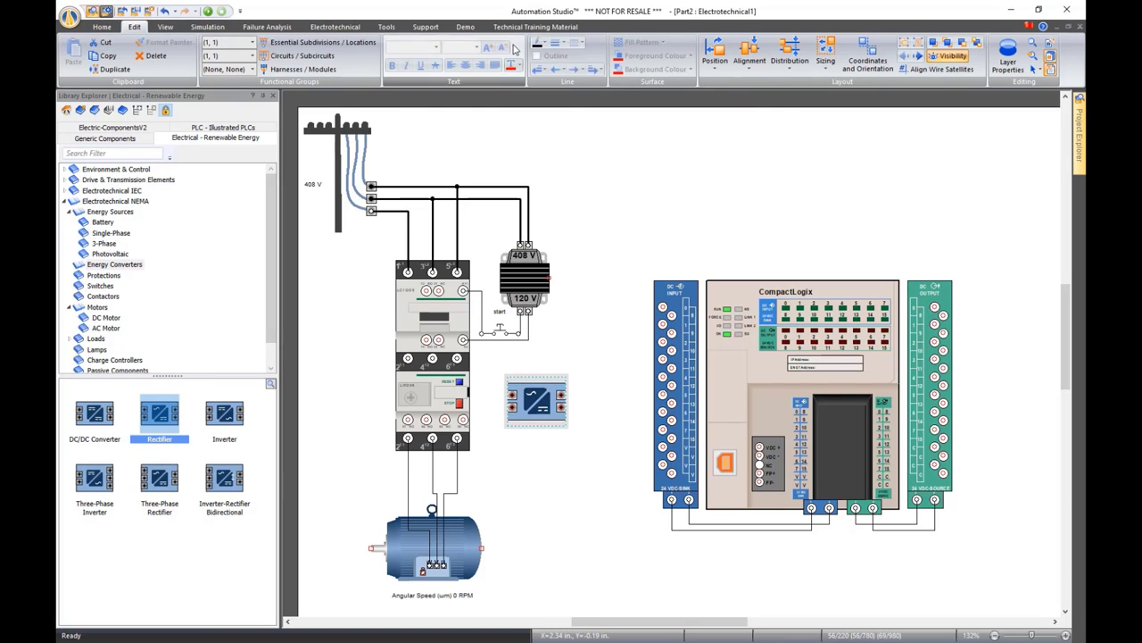
pyautogui.click(714, 60)
pyautogui.click(732, 83)
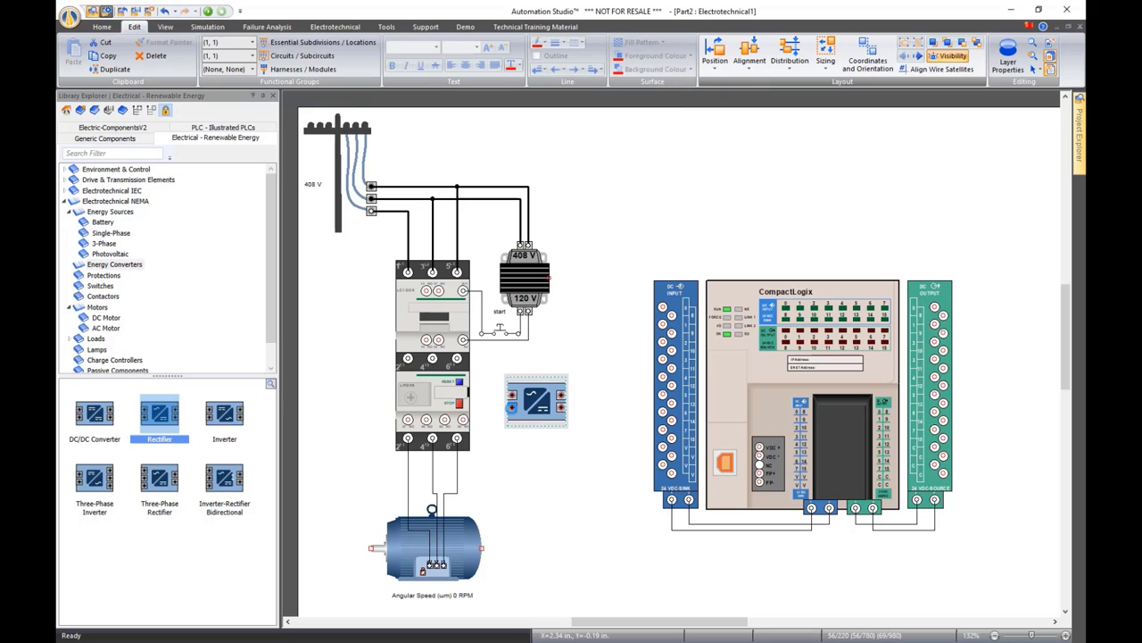
pyautogui.moveTo(543, 404); pyautogui.dragTo(541, 401)
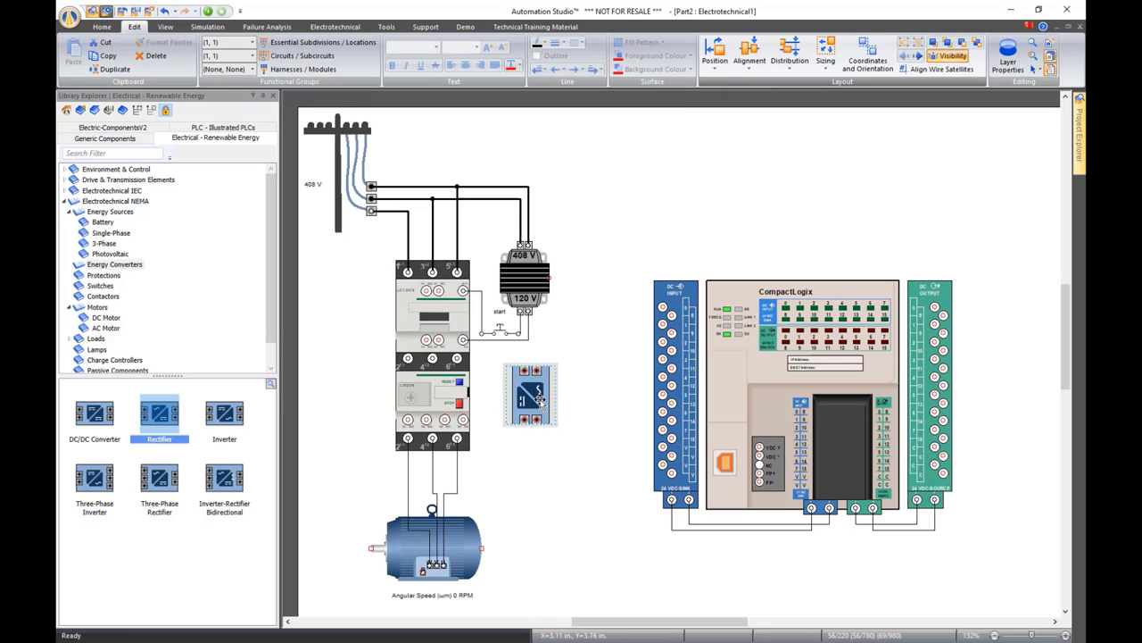
# Unlock the rectifier's size, shrink it, and position it beneath the transformer's 120 V terminals
pyautogui.scroll(4, 527, 330)
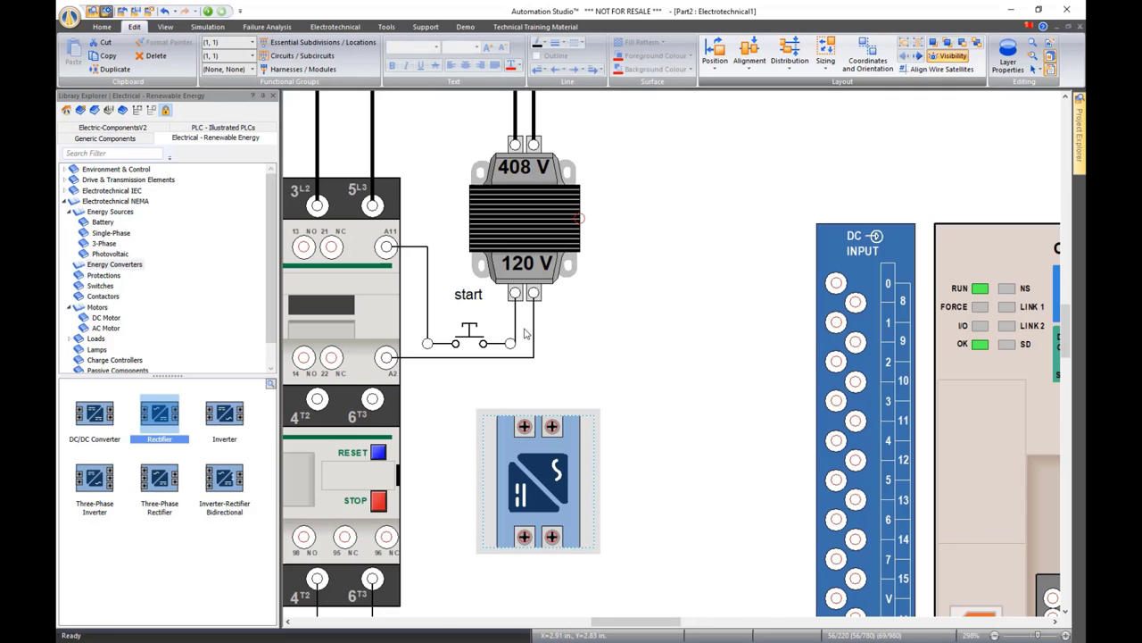
pyautogui.rightClick(548, 461)
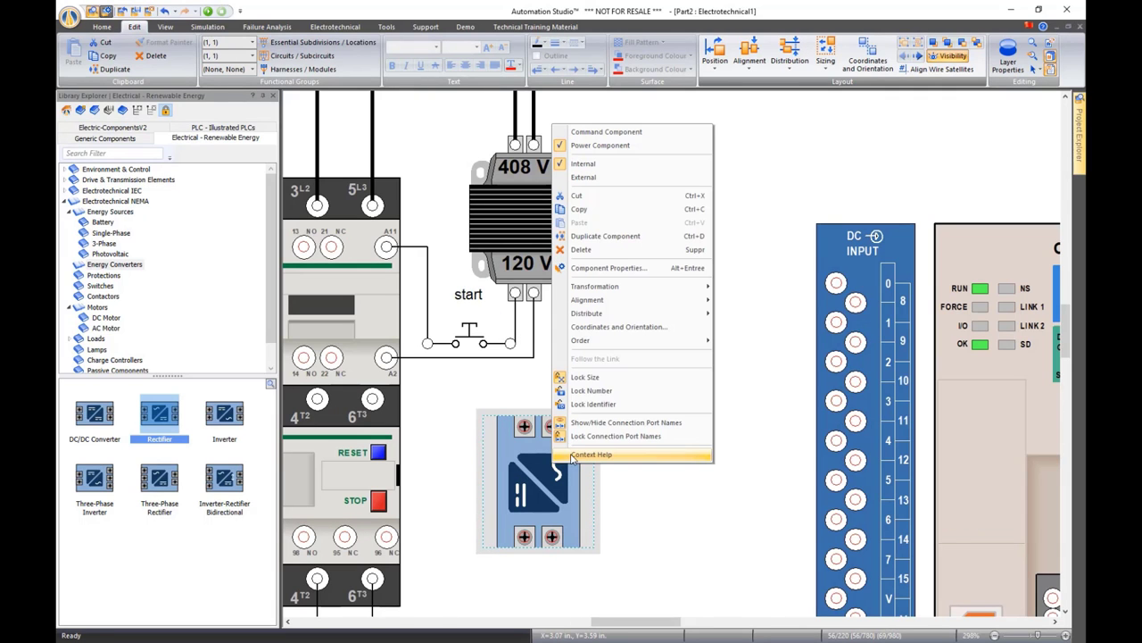
pyautogui.click(596, 379)
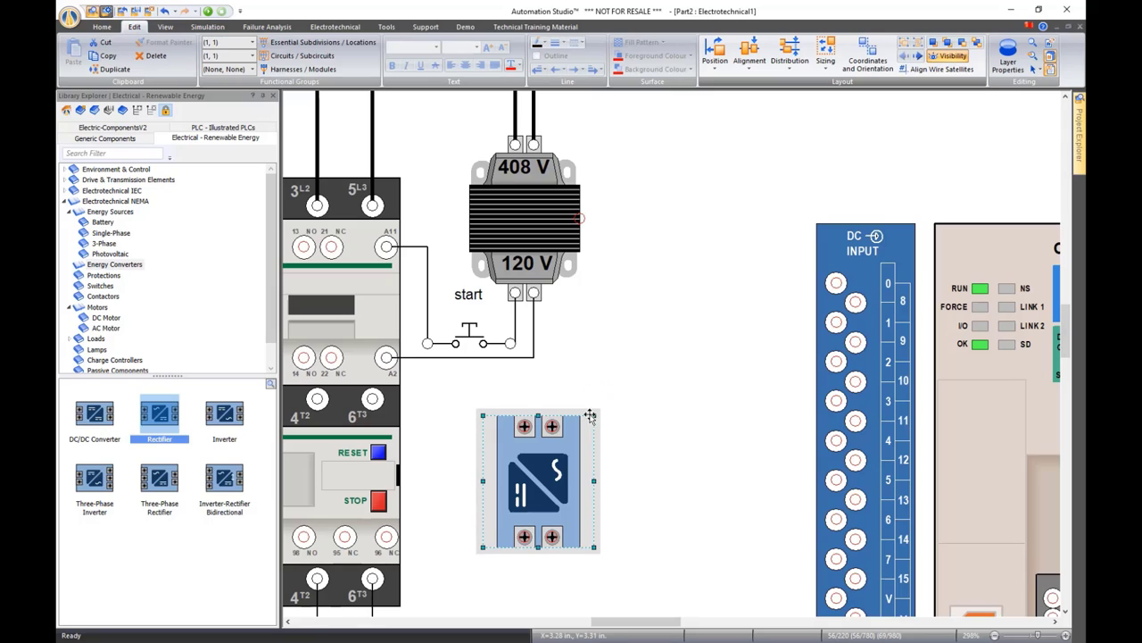
pyautogui.moveTo(583, 420); pyautogui.dragTo(541, 467)
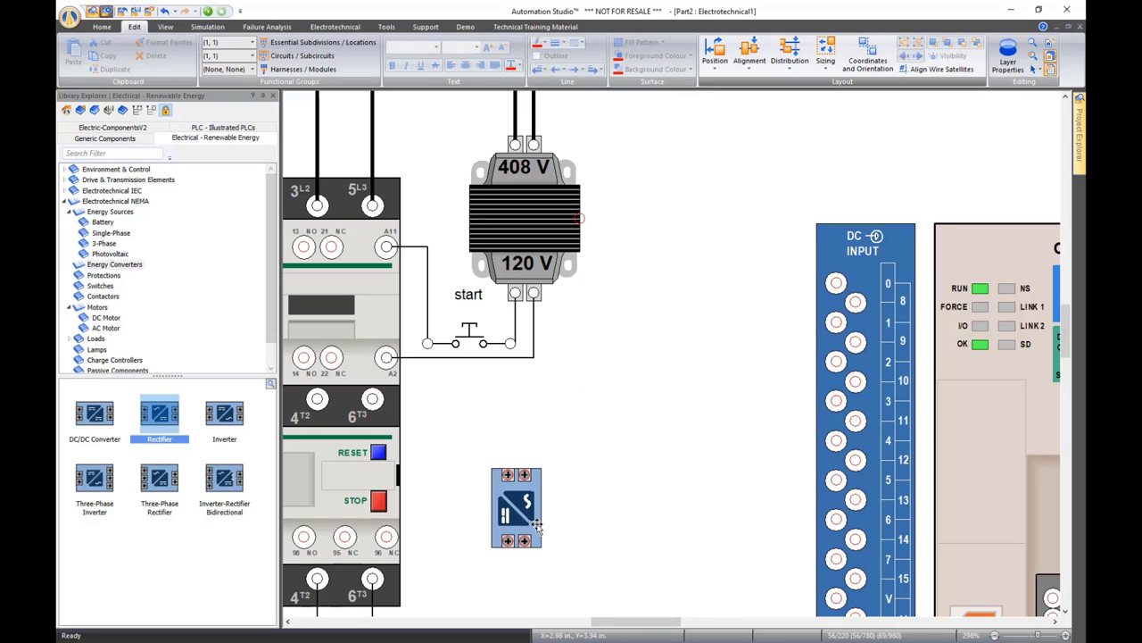
pyautogui.moveTo(530, 520); pyautogui.dragTo(546, 488)
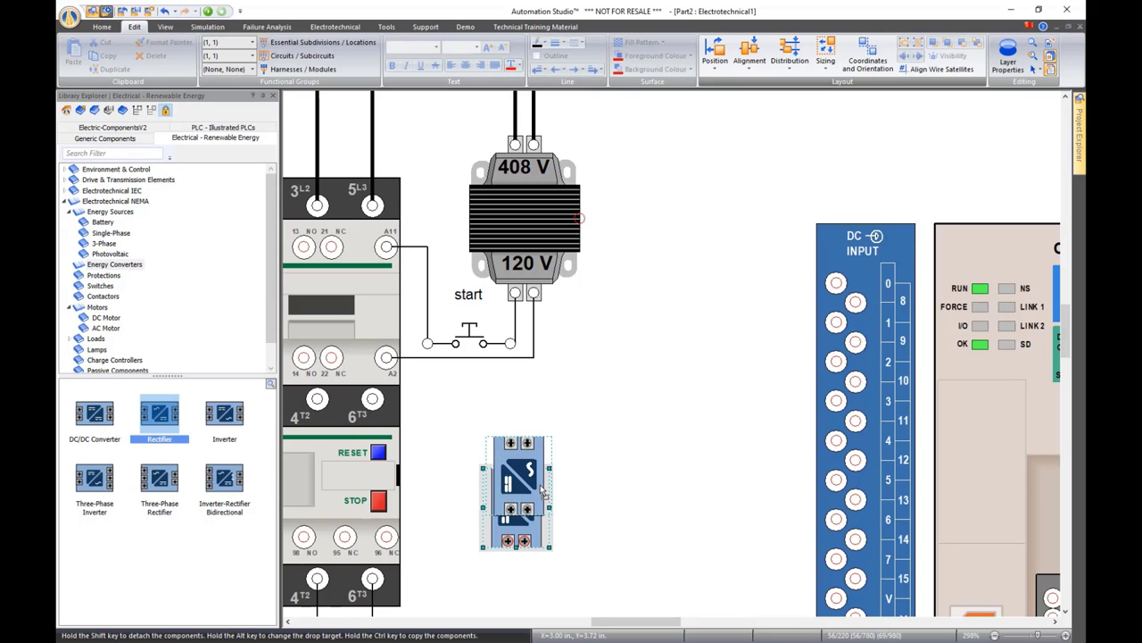
pyautogui.click(579, 393)
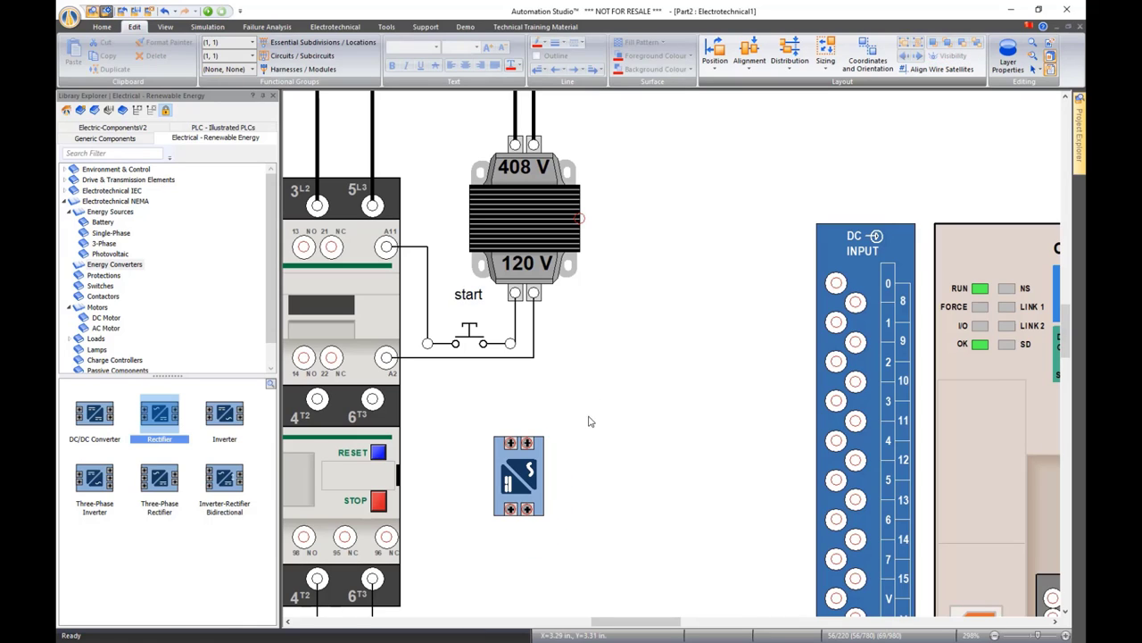
pyautogui.click(534, 477)
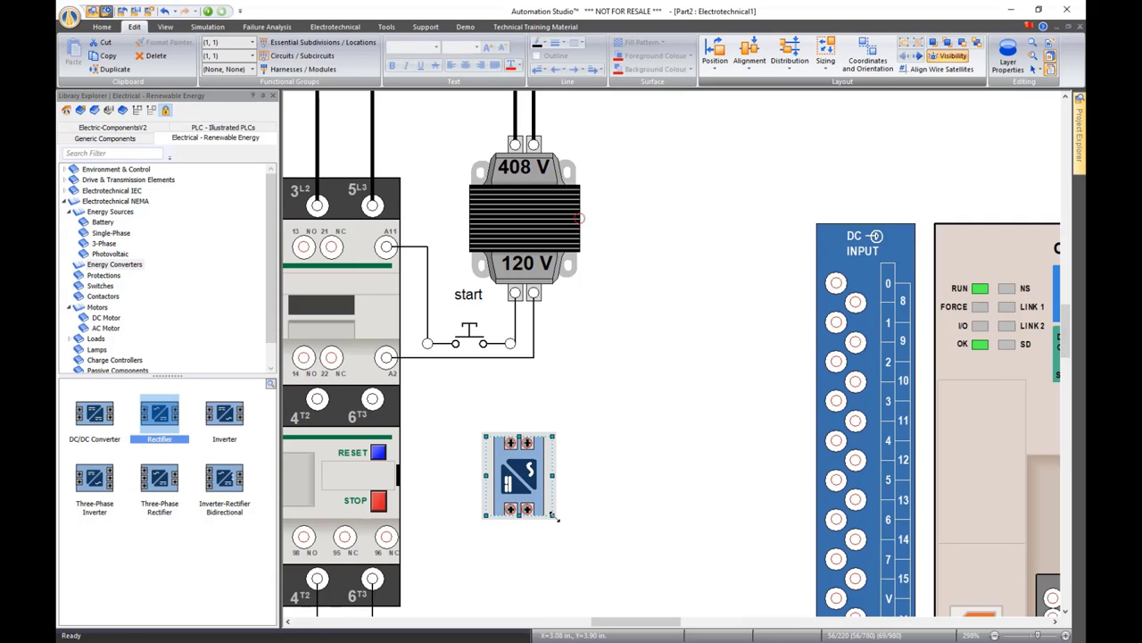
pyautogui.moveTo(557, 517); pyautogui.dragTo(562, 526)
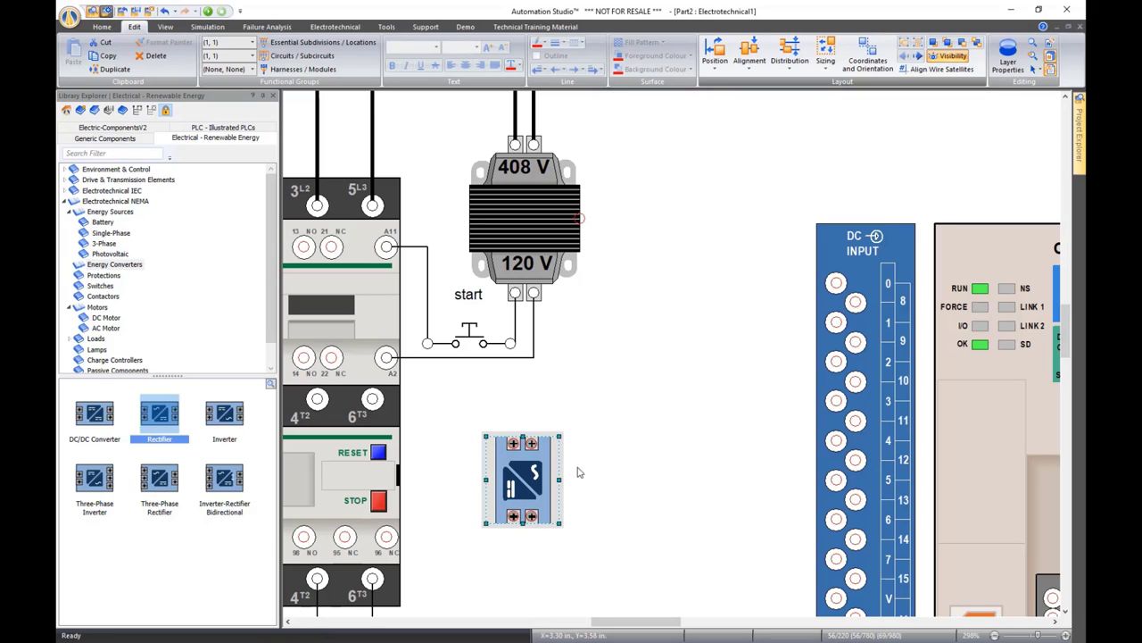
pyautogui.click(578, 472)
# Wire the rectifier's right-hand AC terminal to the line between contactor terminal A2 and the transformer, and display the grid
pyautogui.moveTo(532, 443); pyautogui.dragTo(527, 358)
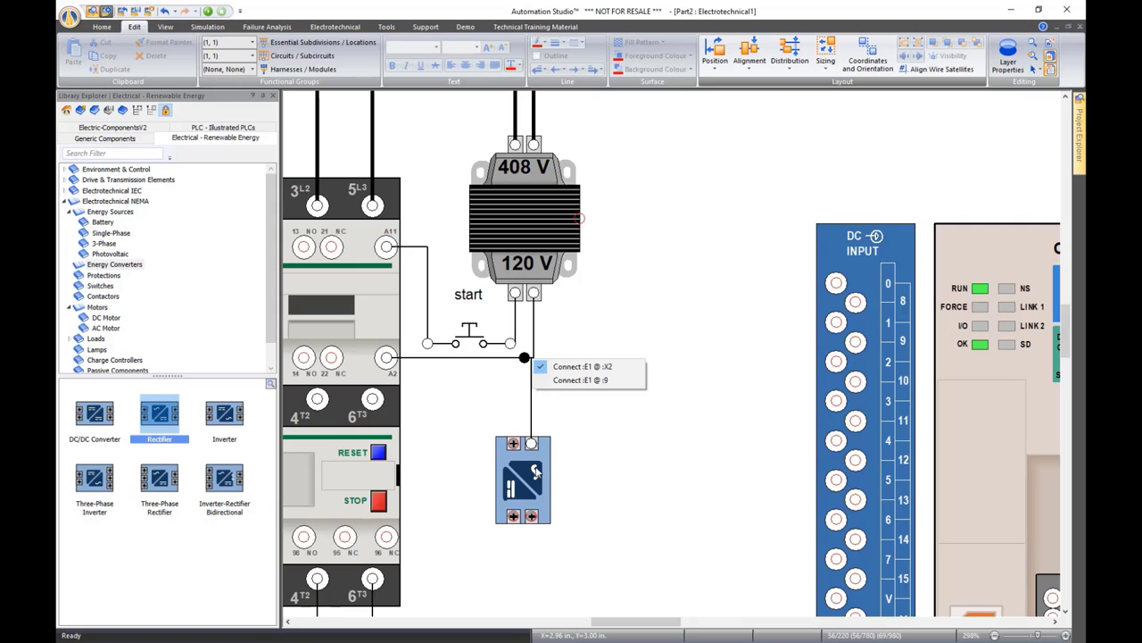
pyautogui.scroll(5, 541, 389)
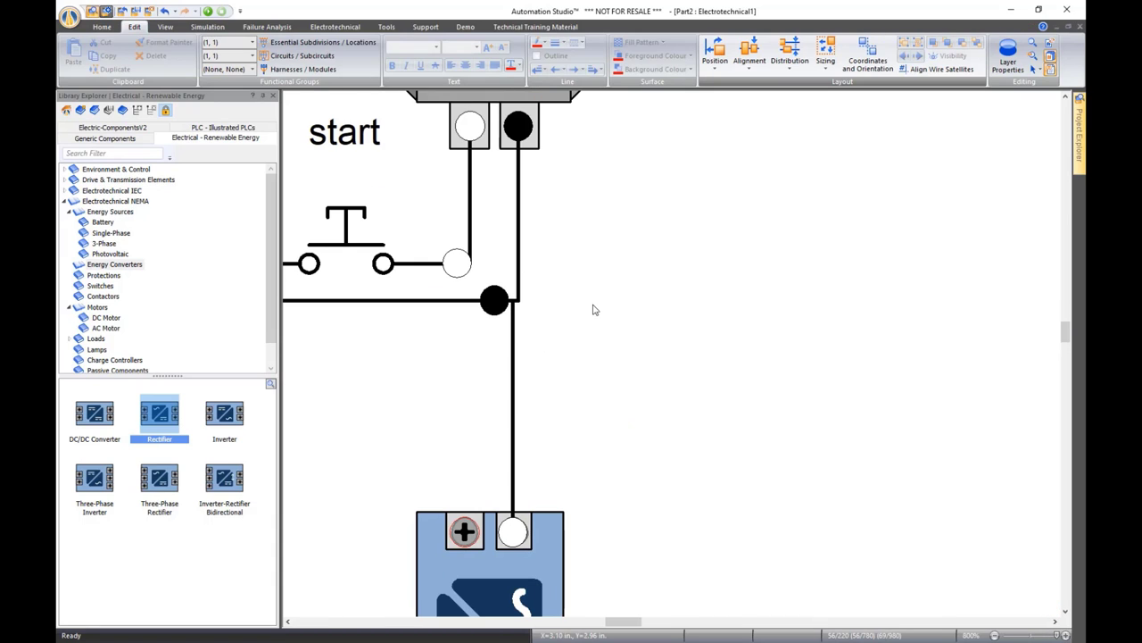
pyautogui.click(165, 26)
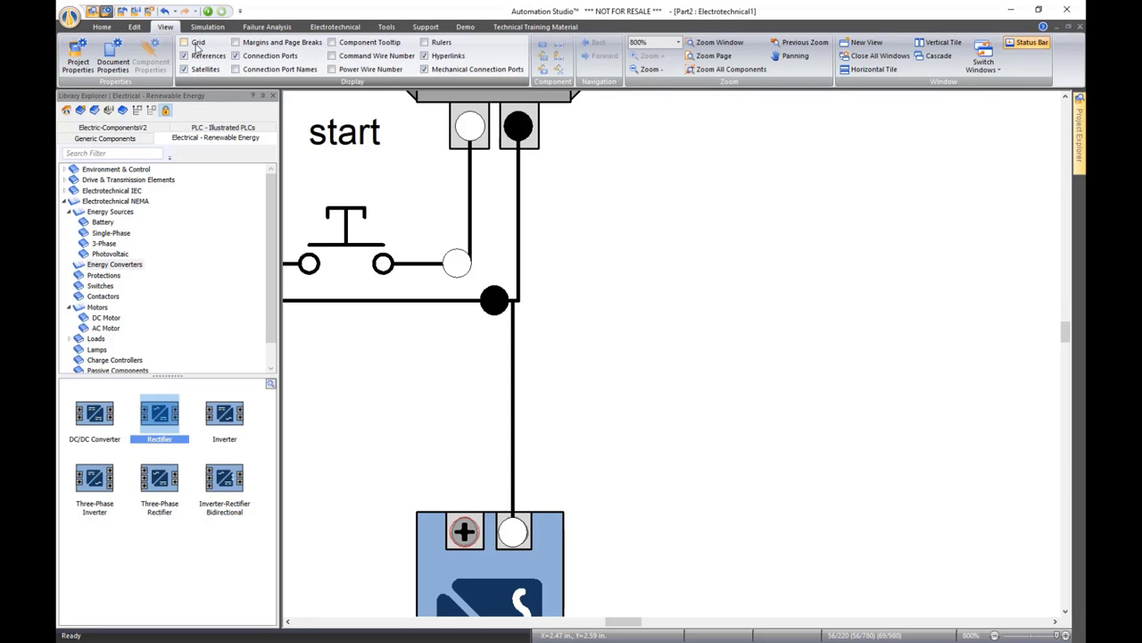
pyautogui.click(185, 43)
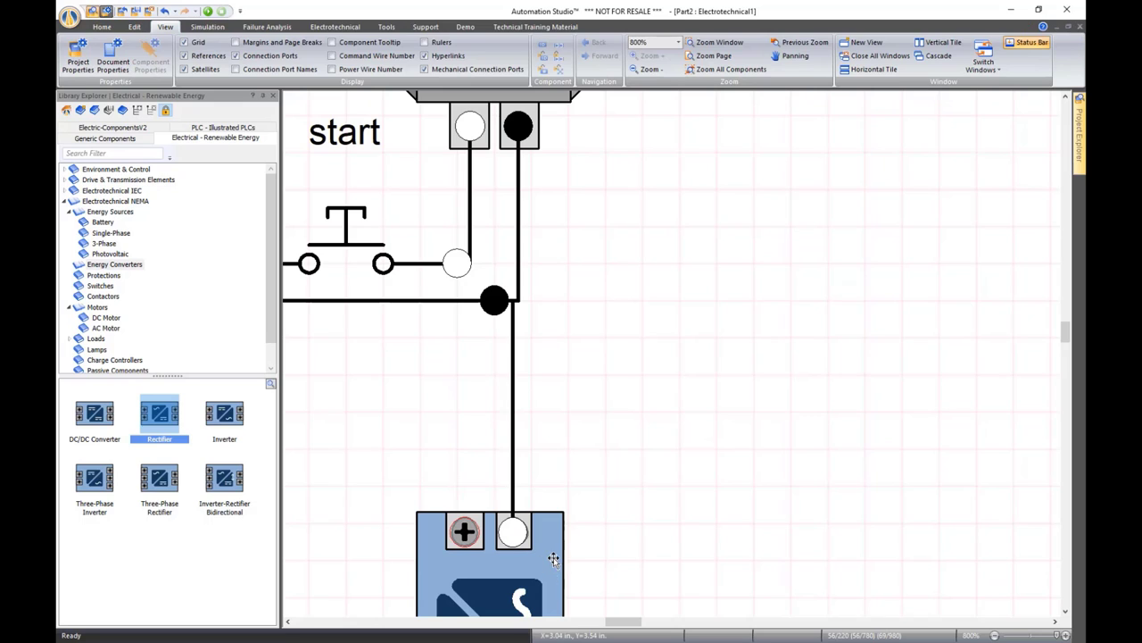
# Enlarge the rectifier slightly so its right-hand AC wire joins the A2 line directly under the transformer's 120 V terminal
pyautogui.moveTo(556, 562)
pyautogui.mouseDown()
pyautogui.moveTo(566, 556)
pyautogui.moveTo(534, 555)
pyautogui.mouseUp()
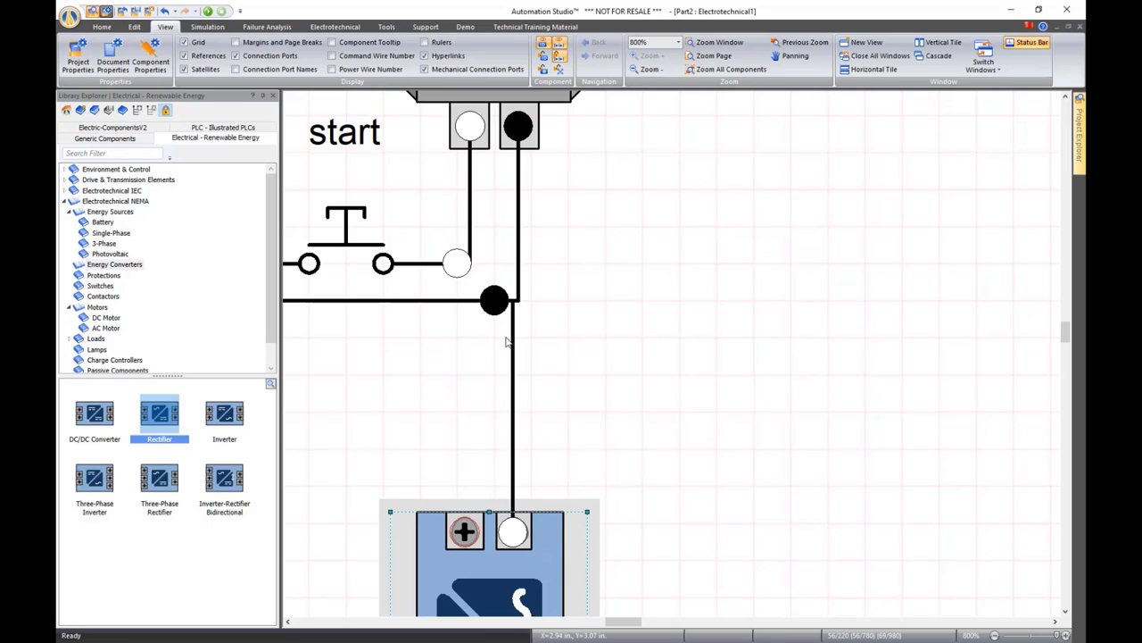
pyautogui.scroll(-6, 576, 487)
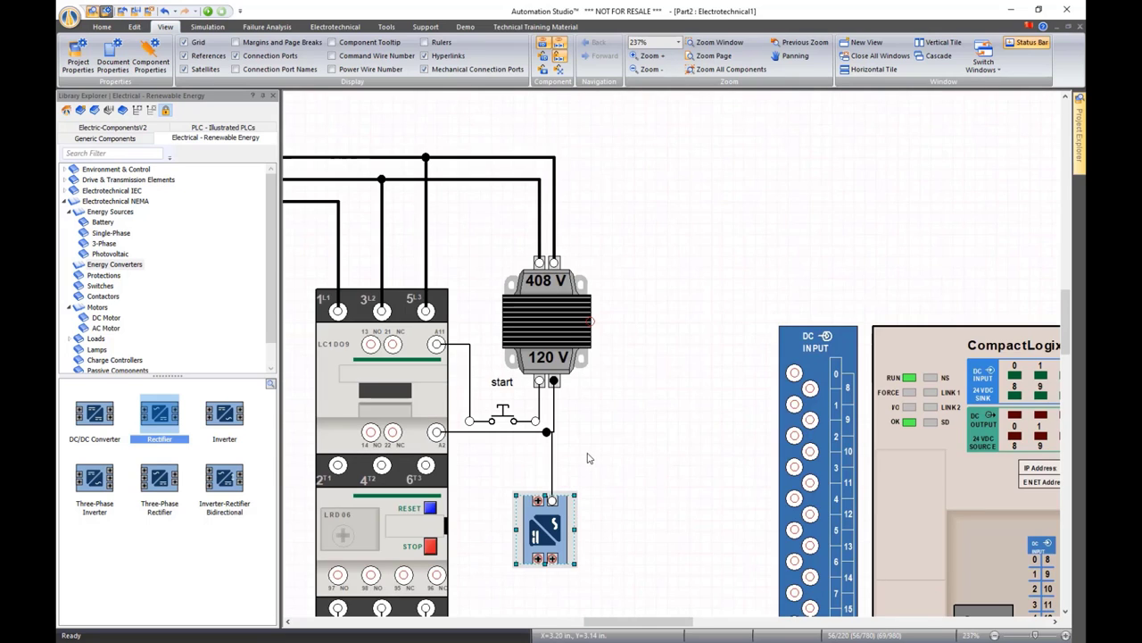
pyautogui.scroll(1, 588, 458)
pyautogui.moveTo(570, 513); pyautogui.dragTo(572, 511)
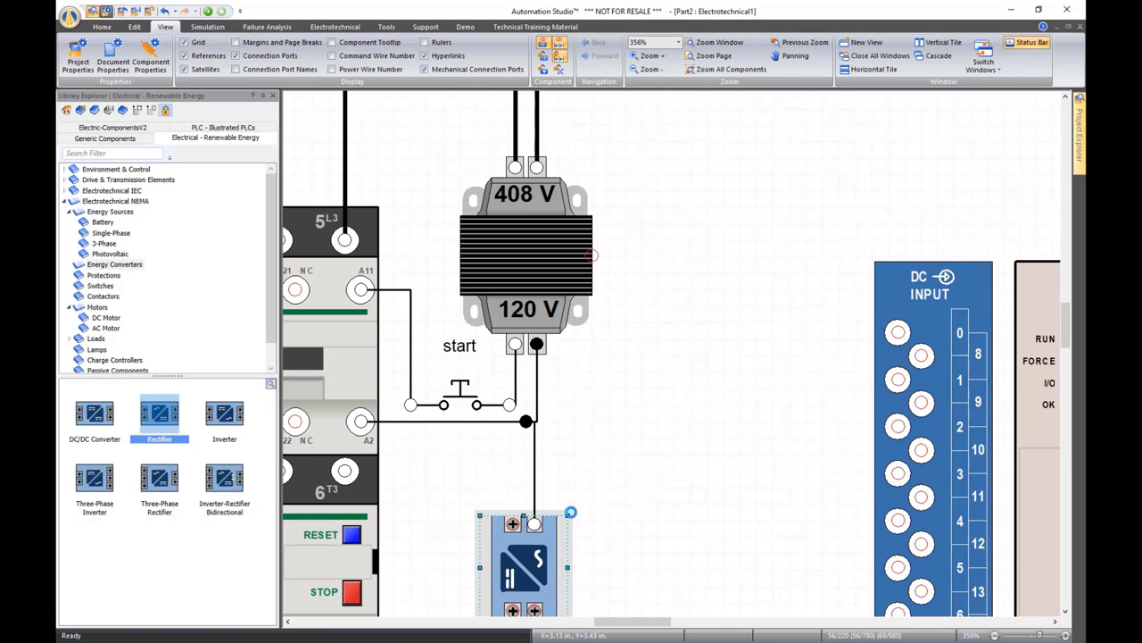
pyautogui.click(624, 482)
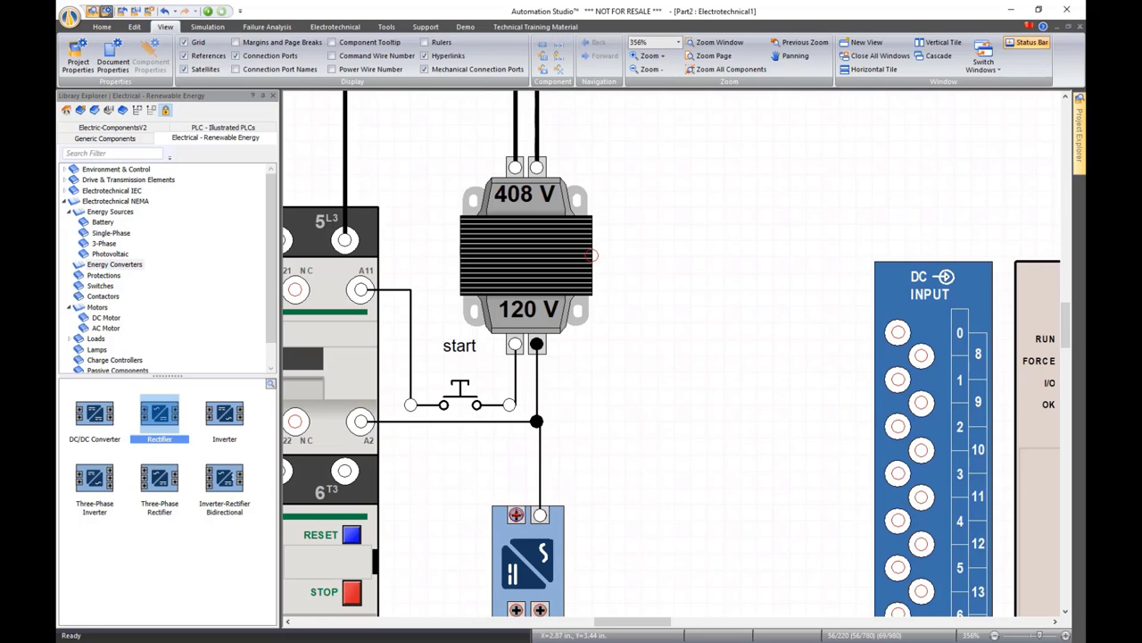
# Wire the rectifier's left-hand AC terminal to the start button's connection point on the transformer side
pyautogui.moveTo(516, 515); pyautogui.dragTo(509, 406)
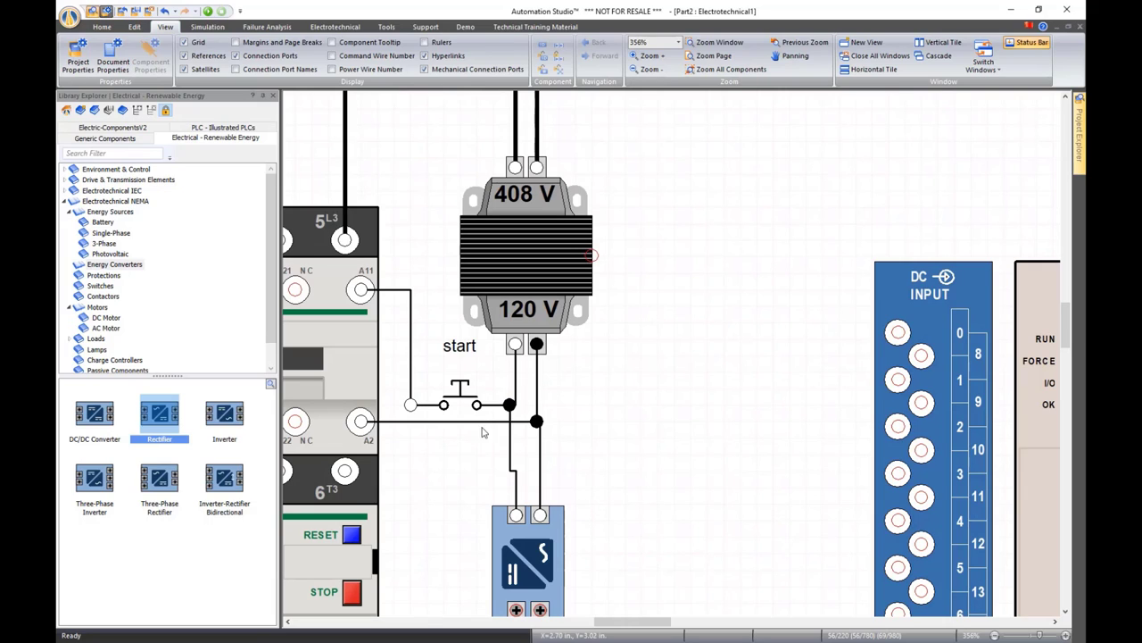
pyautogui.click(464, 399)
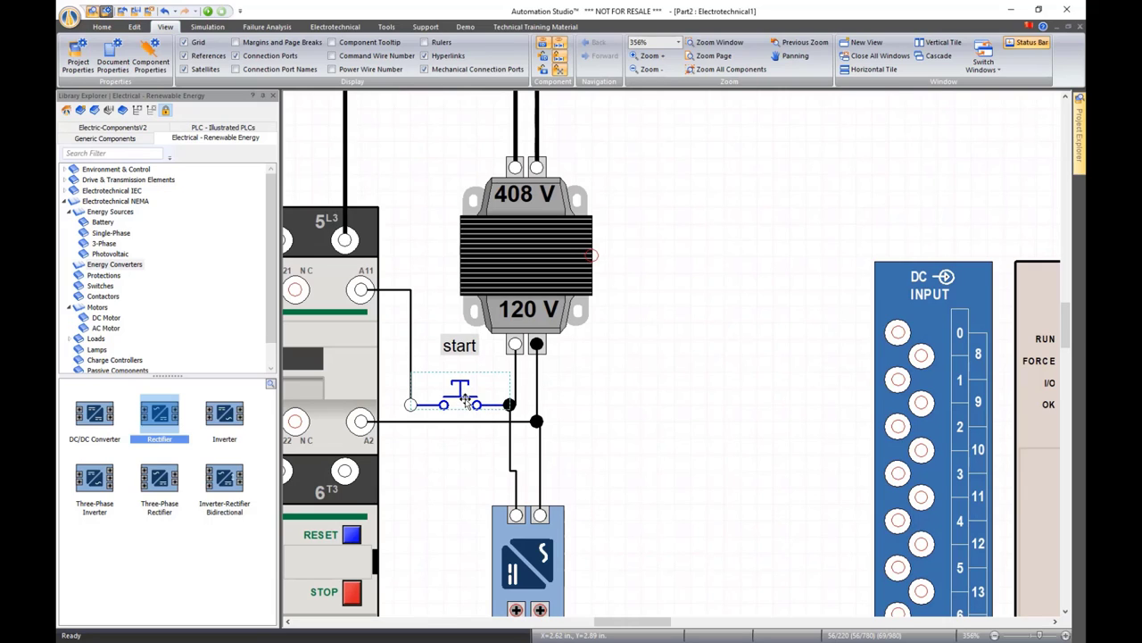
pyautogui.click(656, 442)
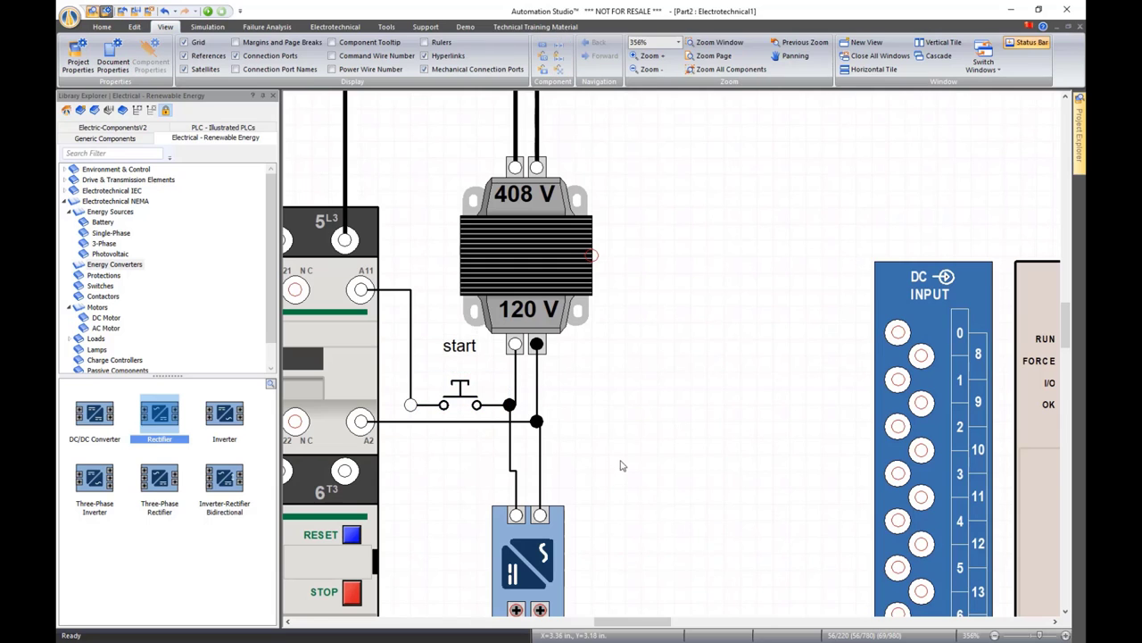
pyautogui.scroll(-3, 632, 450)
pyautogui.scroll(2, 620, 458)
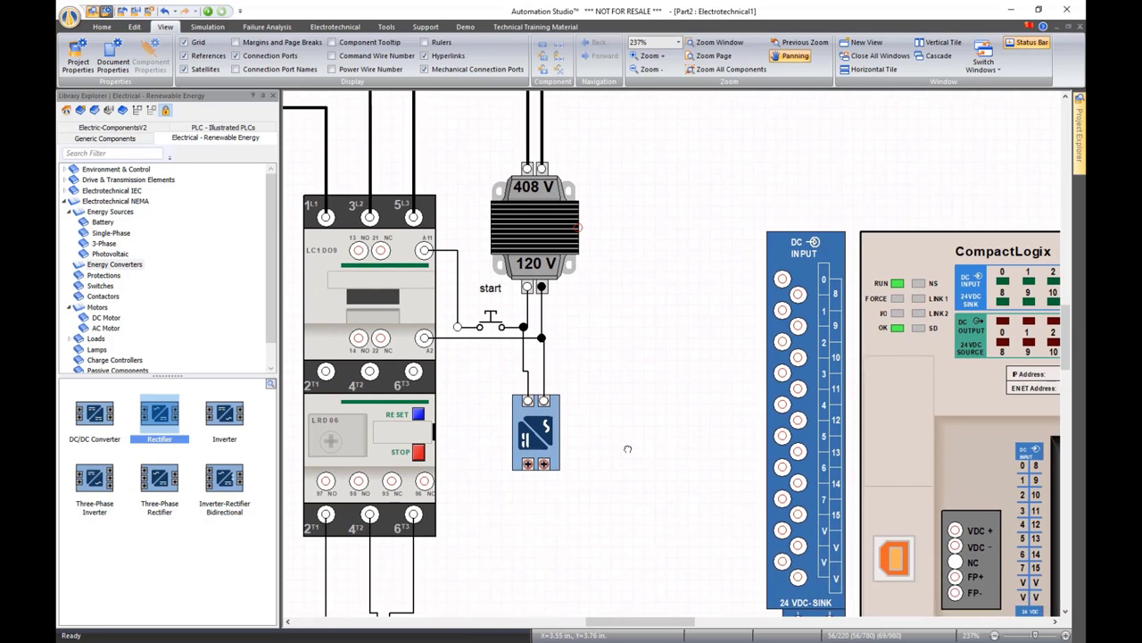
# Set the rectifier's input voltage to 120 V and output voltage to 24 V, and display both values on the diagram
pyautogui.click(535, 399)
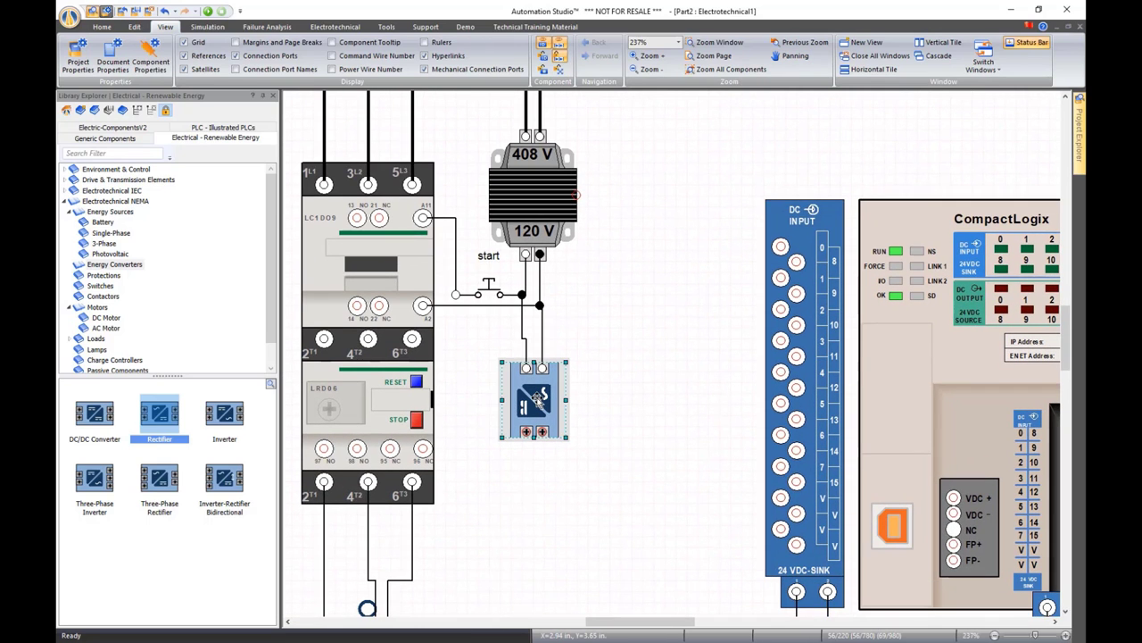
pyautogui.doubleClick(536, 399)
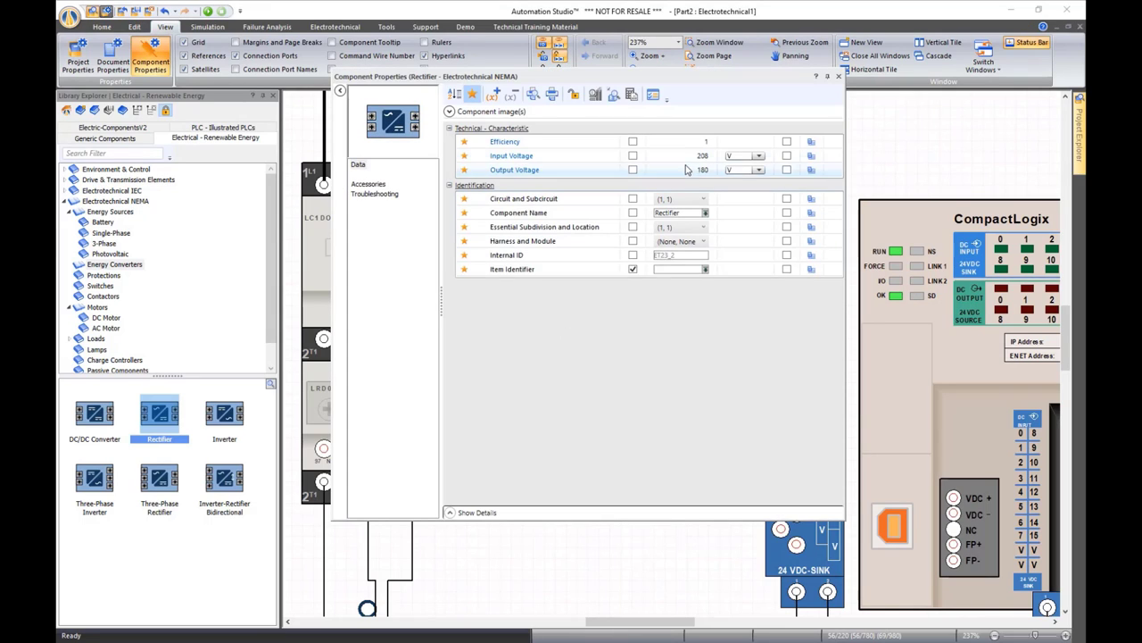
pyautogui.click(688, 156)
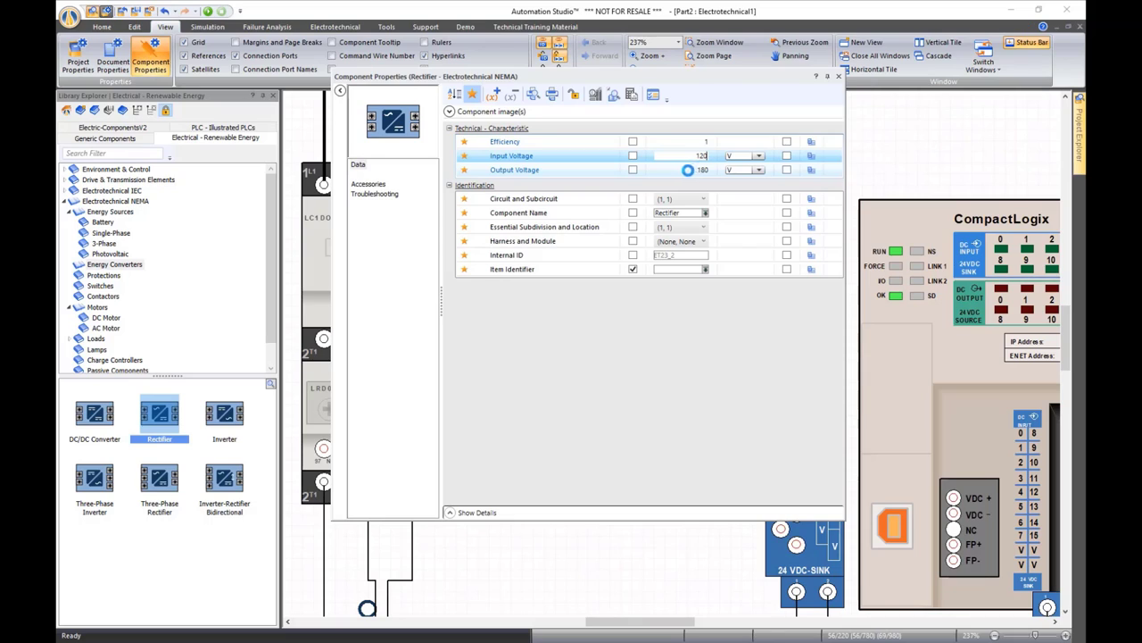
pyautogui.press('Tab')
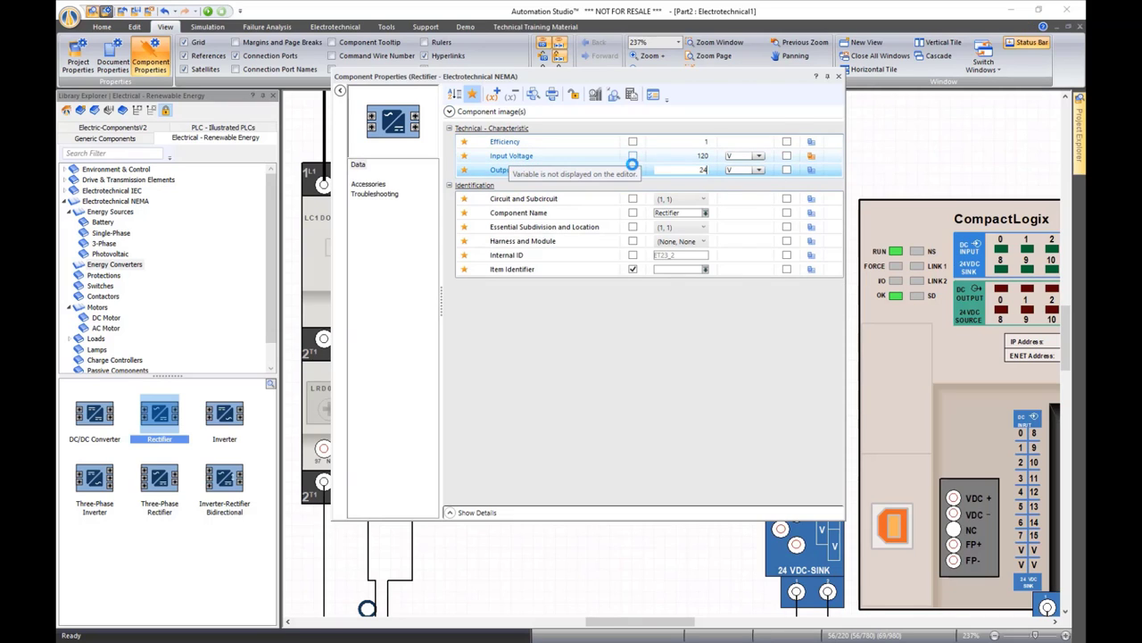
pyautogui.click(633, 156)
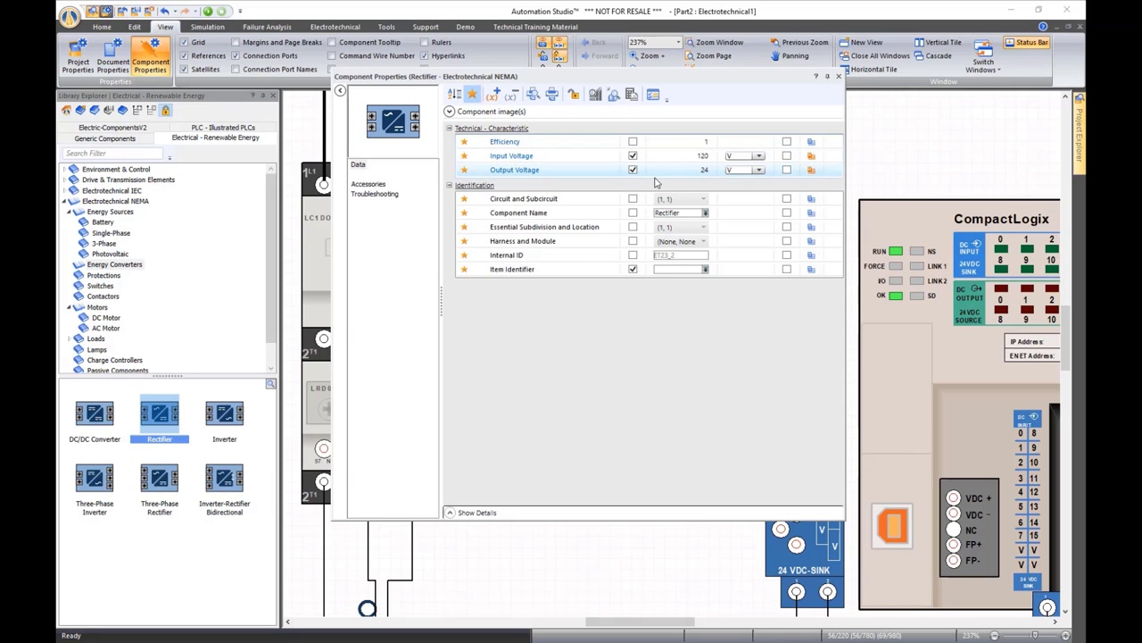
pyautogui.click(838, 76)
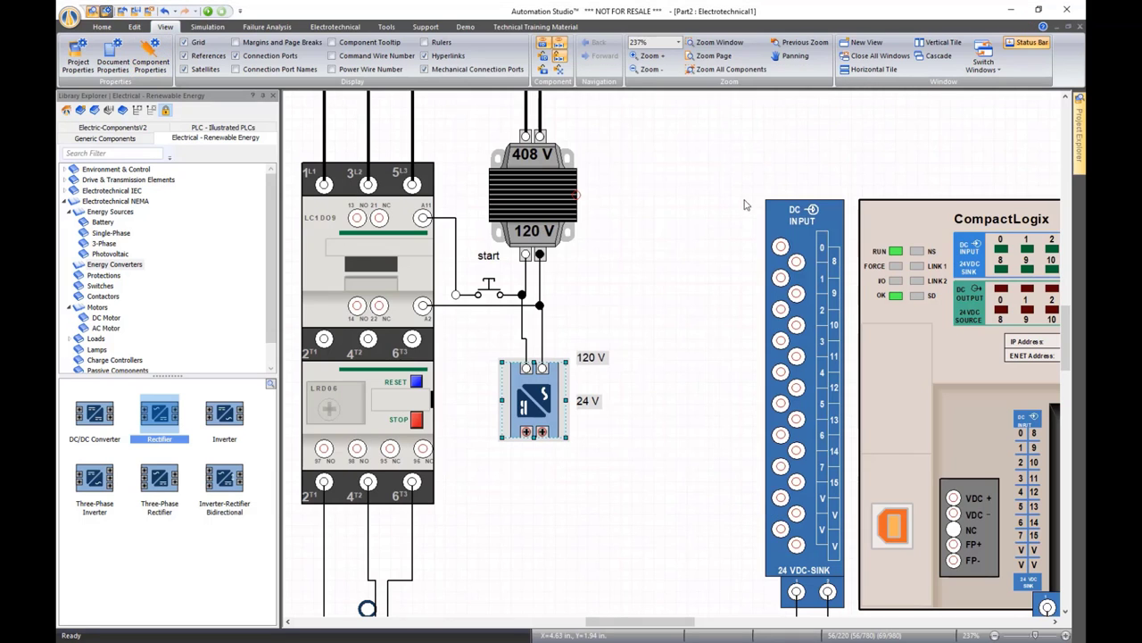
# Move the 24 V label beside the rectifier's lower output terminals and the 120 V label beside its upper input terminals
pyautogui.moveTo(587, 402); pyautogui.dragTo(494, 436)
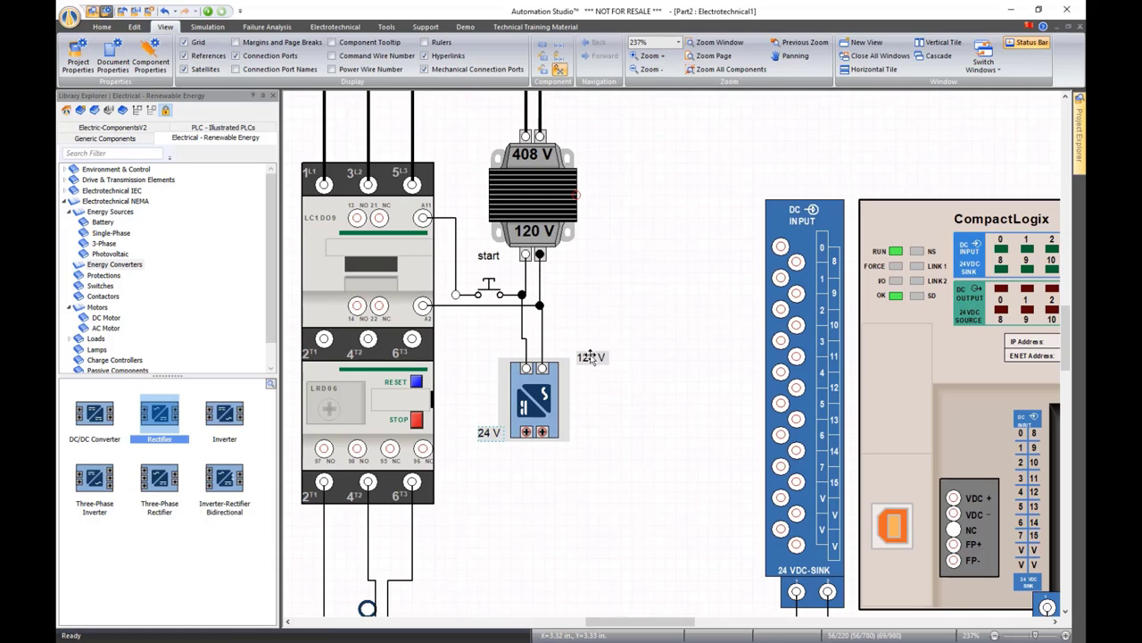
pyautogui.moveTo(592, 357); pyautogui.dragTo(581, 378)
pyautogui.click(651, 464)
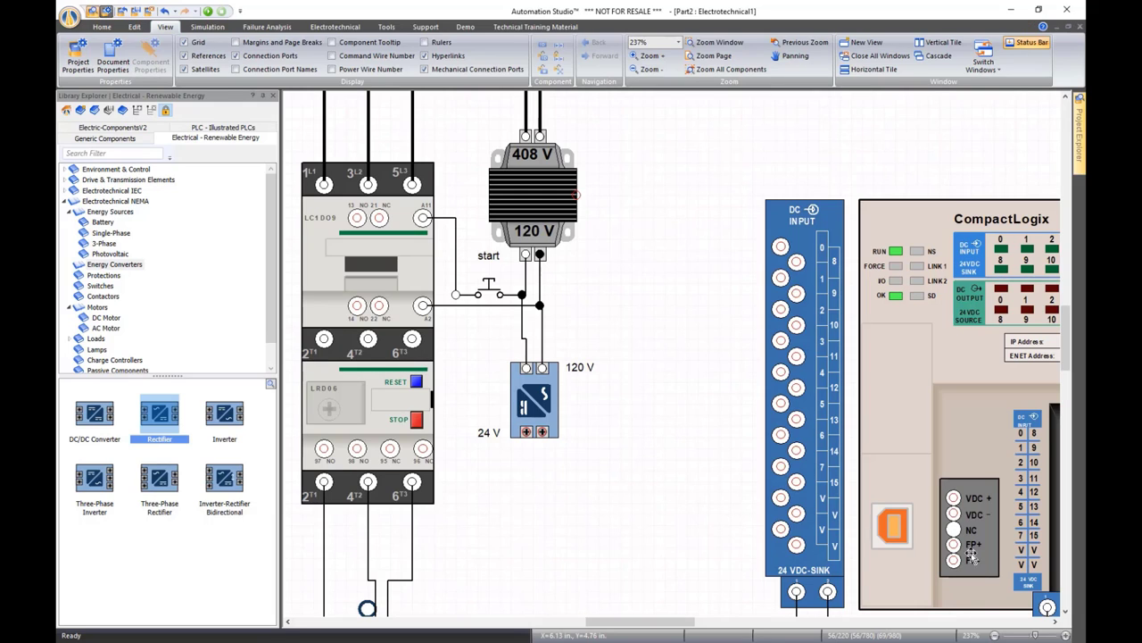
# Wire the rectifier's right-hand DC output to the PLC's VDC + terminal and its left-hand DC output to VDC -
pyautogui.scroll(-1, 622, 501)
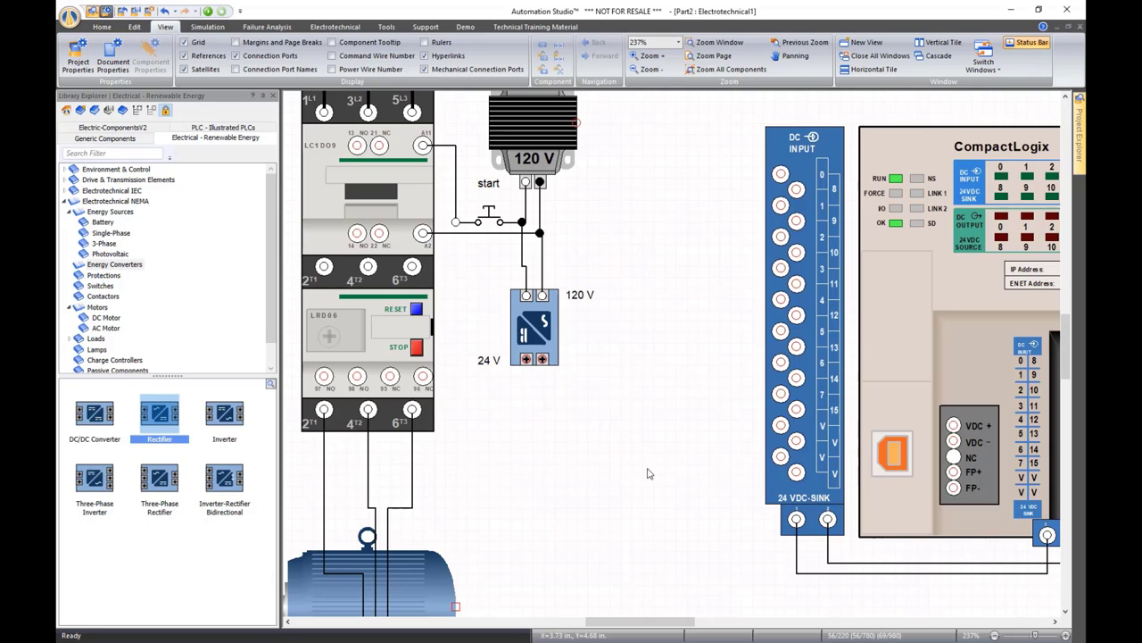
pyautogui.moveTo(635, 463); pyautogui.dragTo(570, 463)
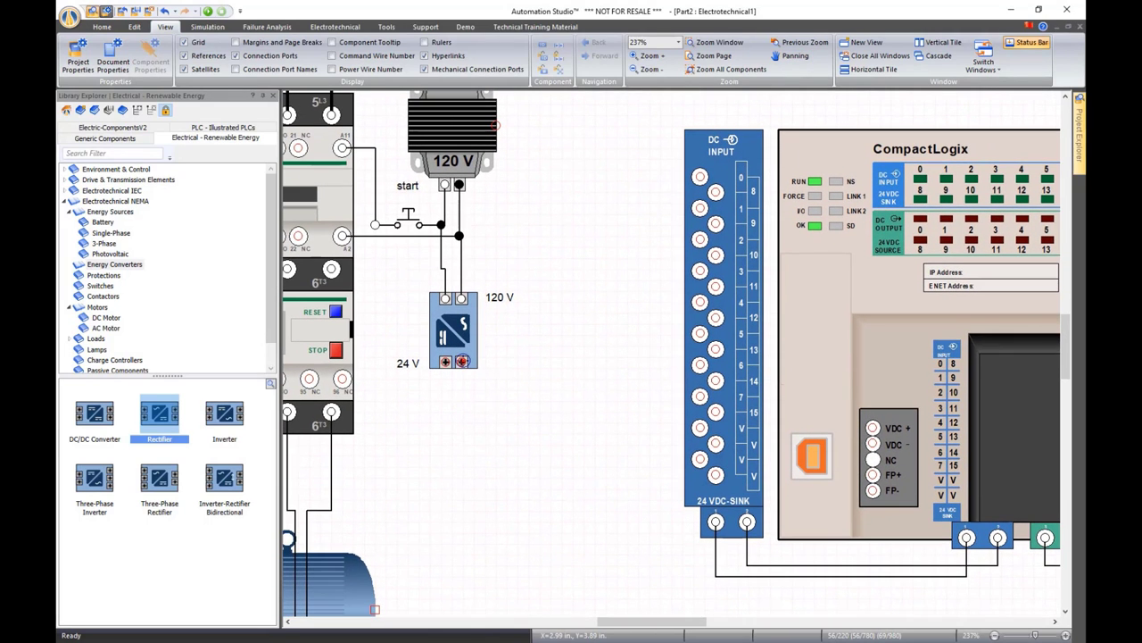
pyautogui.moveTo(461, 361)
pyautogui.mouseDown()
pyautogui.moveTo(466, 406)
pyautogui.moveTo(692, 556)
pyautogui.moveTo(839, 554)
pyautogui.moveTo(839, 431)
pyautogui.moveTo(872, 428)
pyautogui.mouseUp()
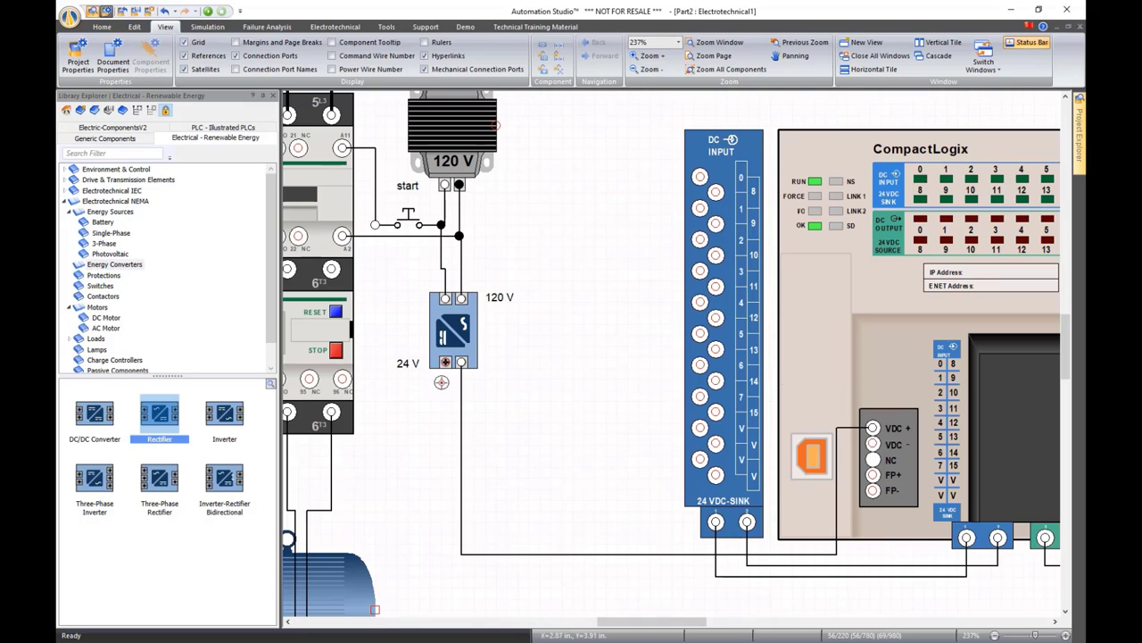
pyautogui.moveTo(444, 361)
pyautogui.mouseDown()
pyautogui.moveTo(687, 618)
pyautogui.moveTo(852, 576)
pyautogui.moveTo(839, 560)
pyautogui.moveTo(859, 589)
pyautogui.moveTo(852, 446)
pyautogui.moveTo(872, 443)
pyautogui.mouseUp()
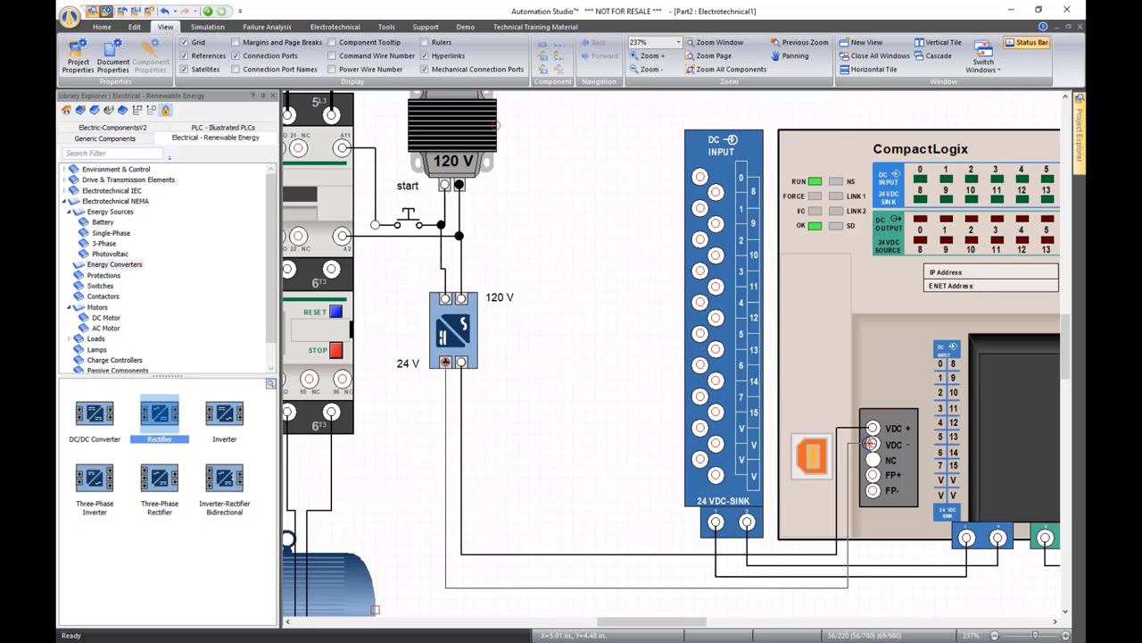
# Change the two wires between the rectifier's DC outputs and the PLC's VDC terminals to Power Wire
pyautogui.click(459, 510)
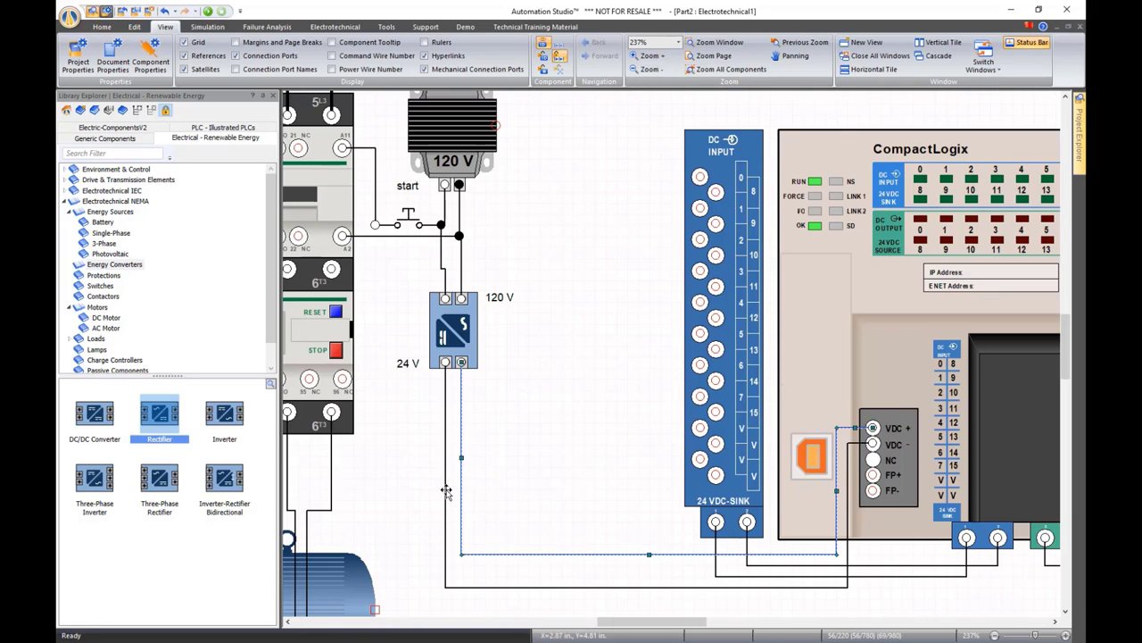
pyautogui.keyDown('ctrl'); pyautogui.click(446, 491); pyautogui.keyUp('ctrl')
pyautogui.rightClick(446, 491)
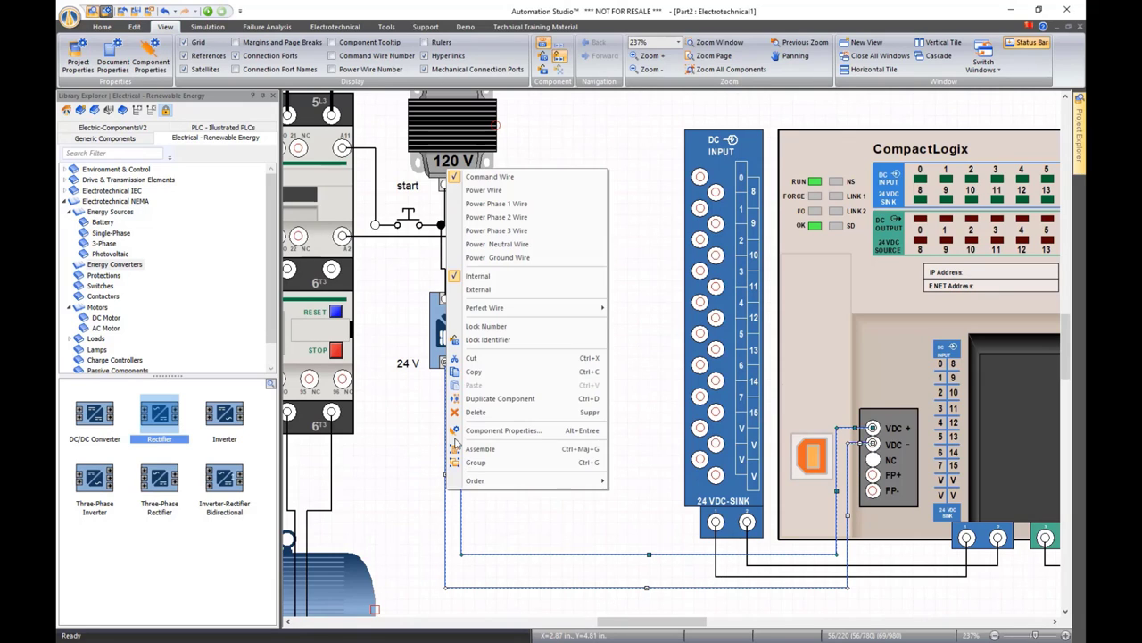
pyautogui.click(489, 190)
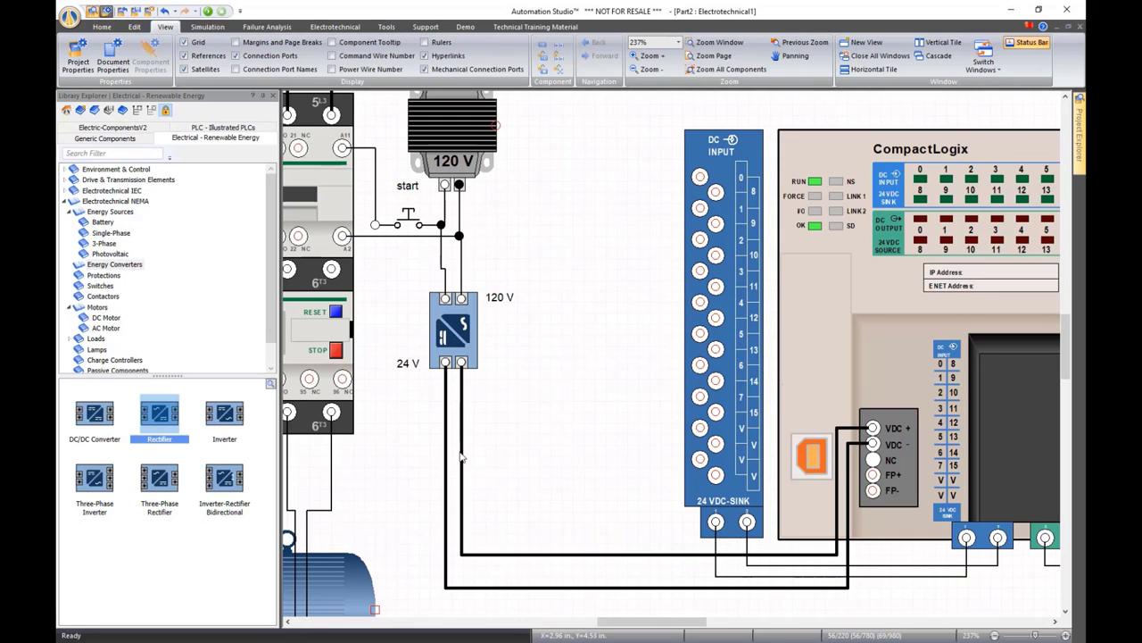
# Colour the two 24 V wires running from the rectifier to the PLC light blue
pyautogui.click(462, 437)
pyautogui.keyDown('ctrl'); pyautogui.click(445, 442); pyautogui.keyUp('ctrl')
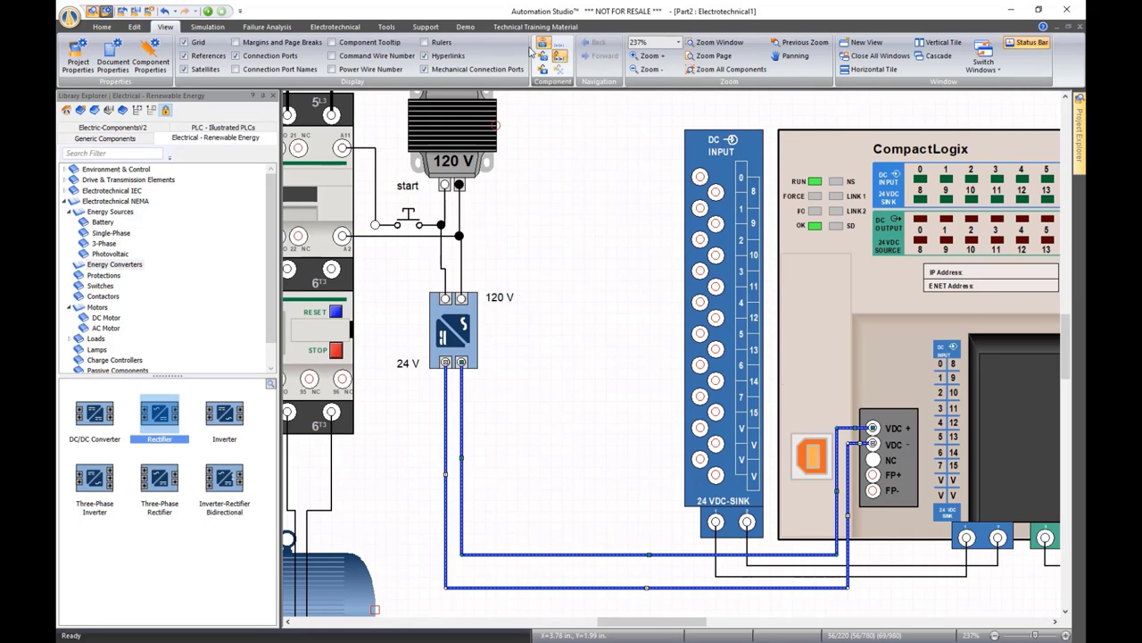
pyautogui.scroll(2, 536, 49)
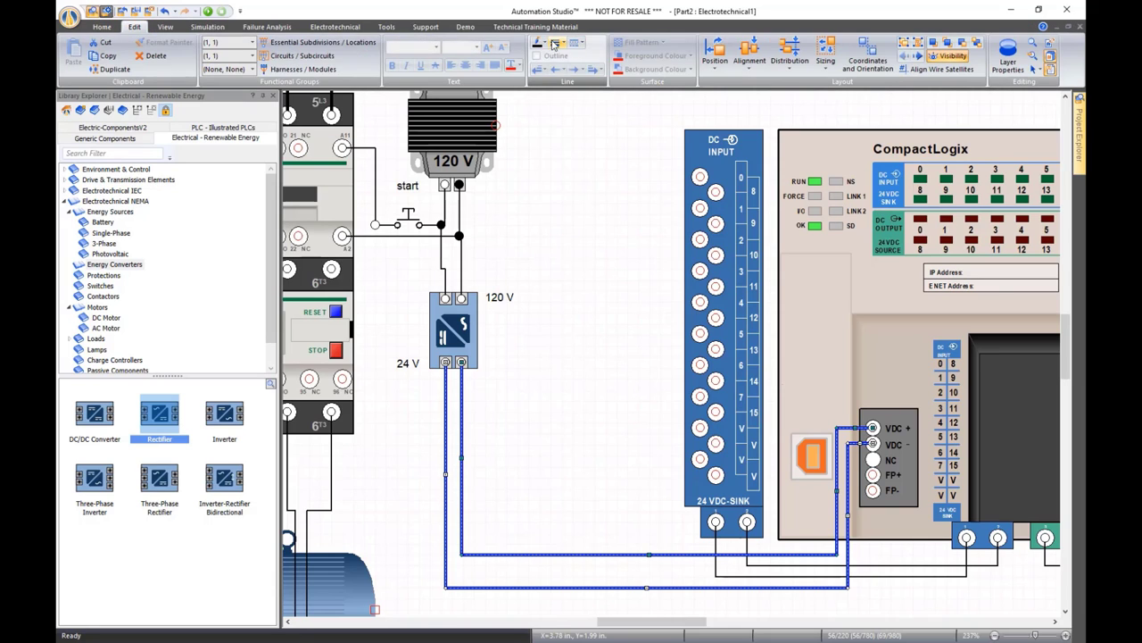
pyautogui.click(544, 42)
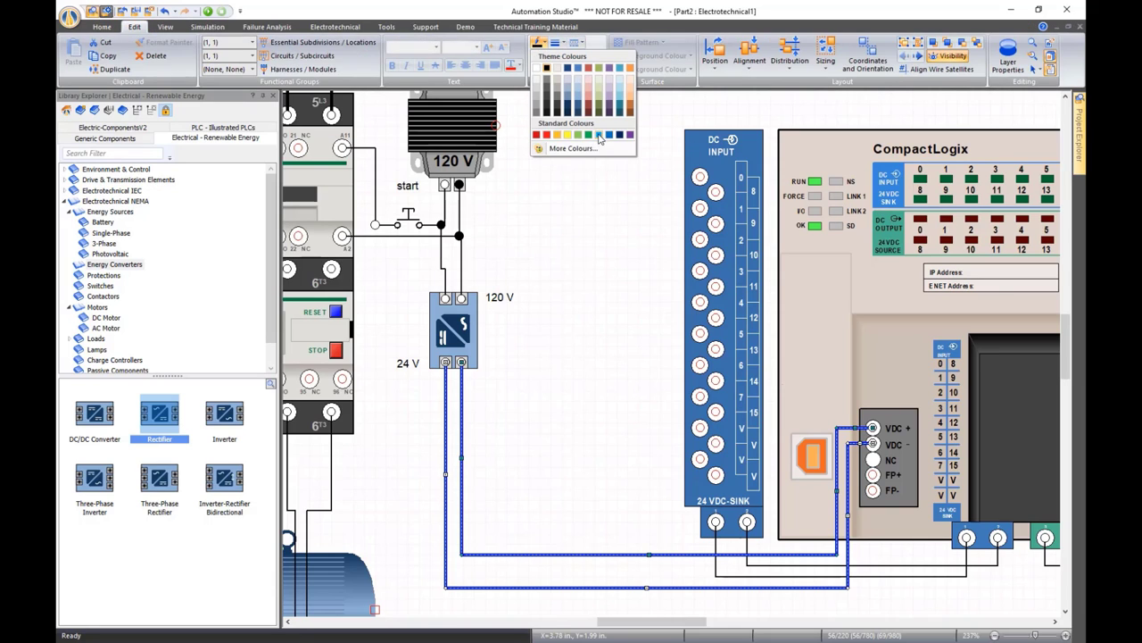
pyautogui.click(600, 136)
pyautogui.click(574, 315)
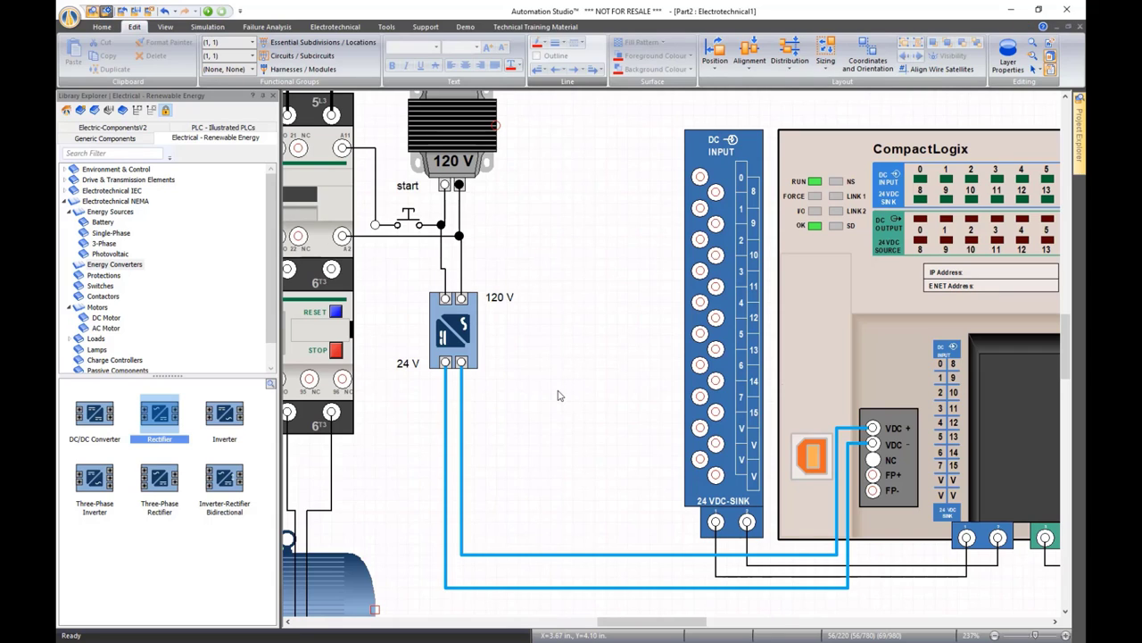
# Check the Part 2 overview slide in PowerPoint and return to the Automation Studio diagram
pyautogui.scroll(-3, 559, 395)
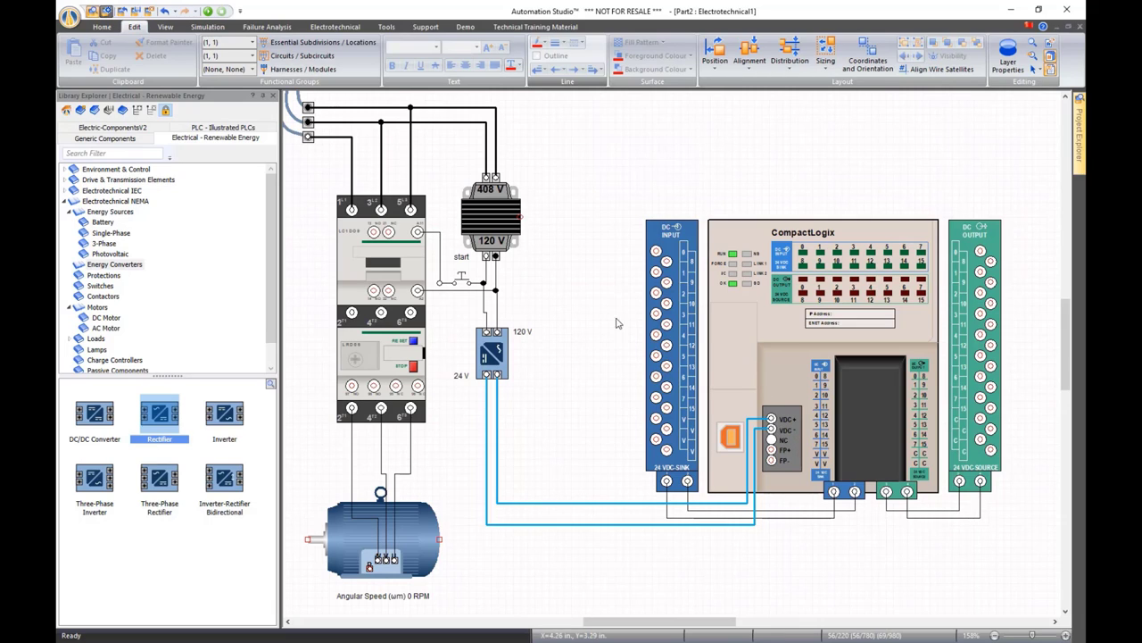
pyautogui.moveTo(605, 308); pyautogui.dragTo(625, 354)
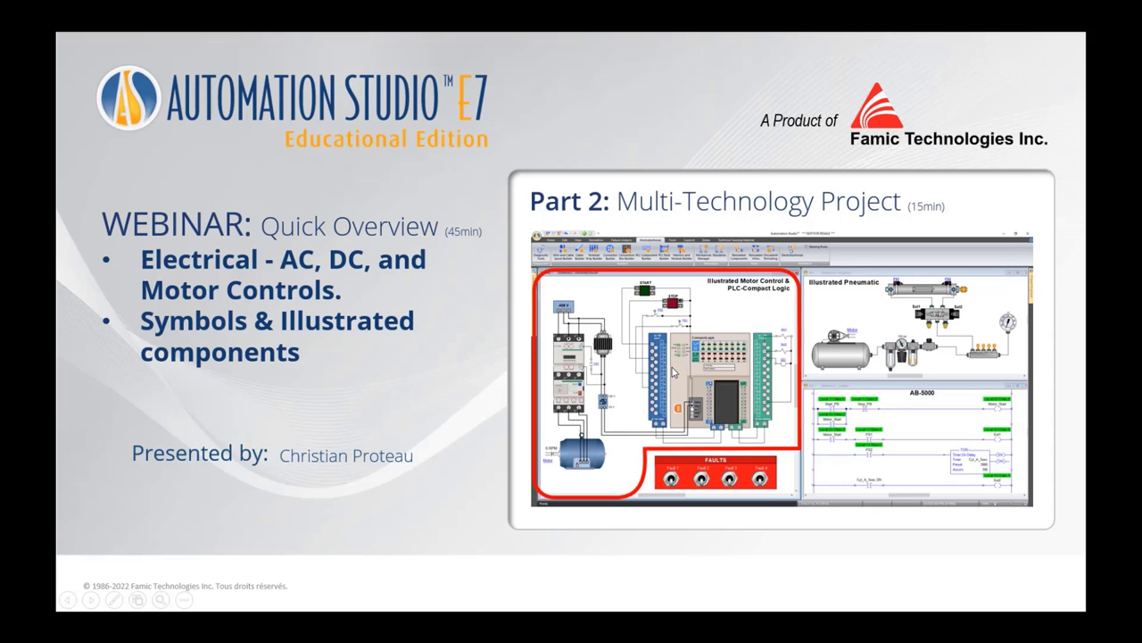
pyautogui.hotkey('alt', 'Tab')
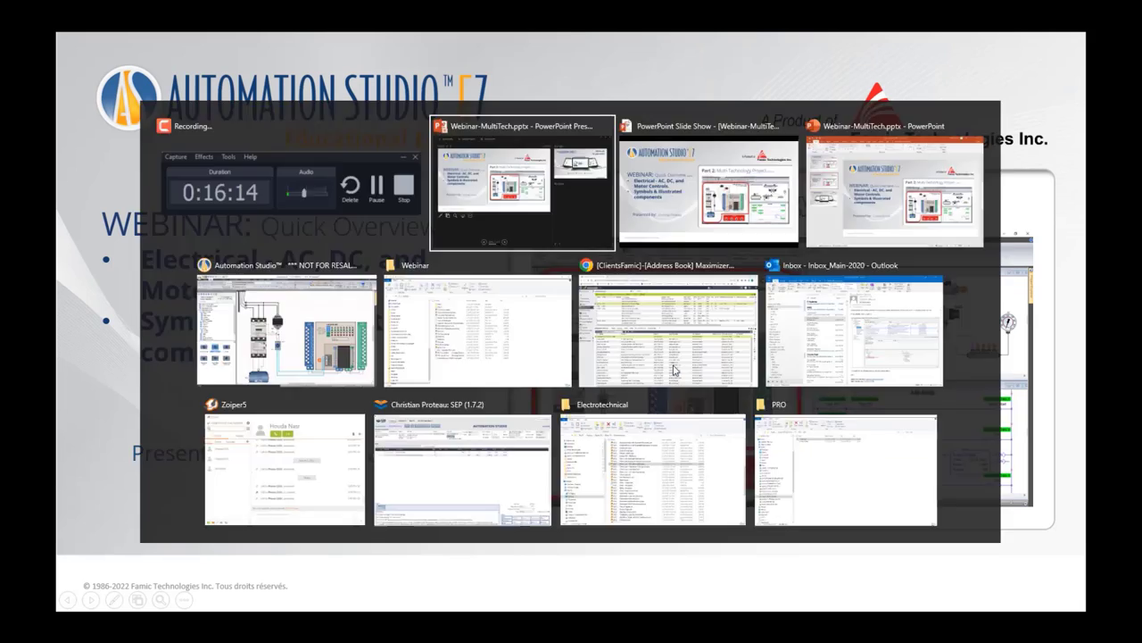
pyautogui.hotkey('alt', 'Tab')
pyautogui.hotkey('alt', 'Tab')
pyautogui.hotkey('alt', 'Tab')
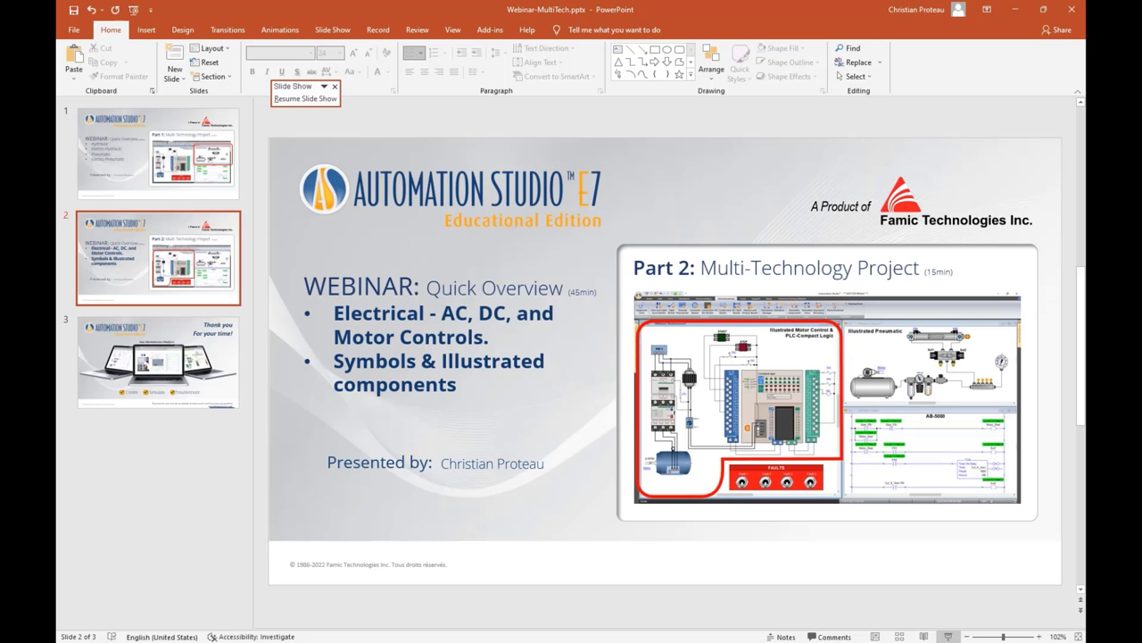
pyautogui.hotkey('alt', 'Tab')
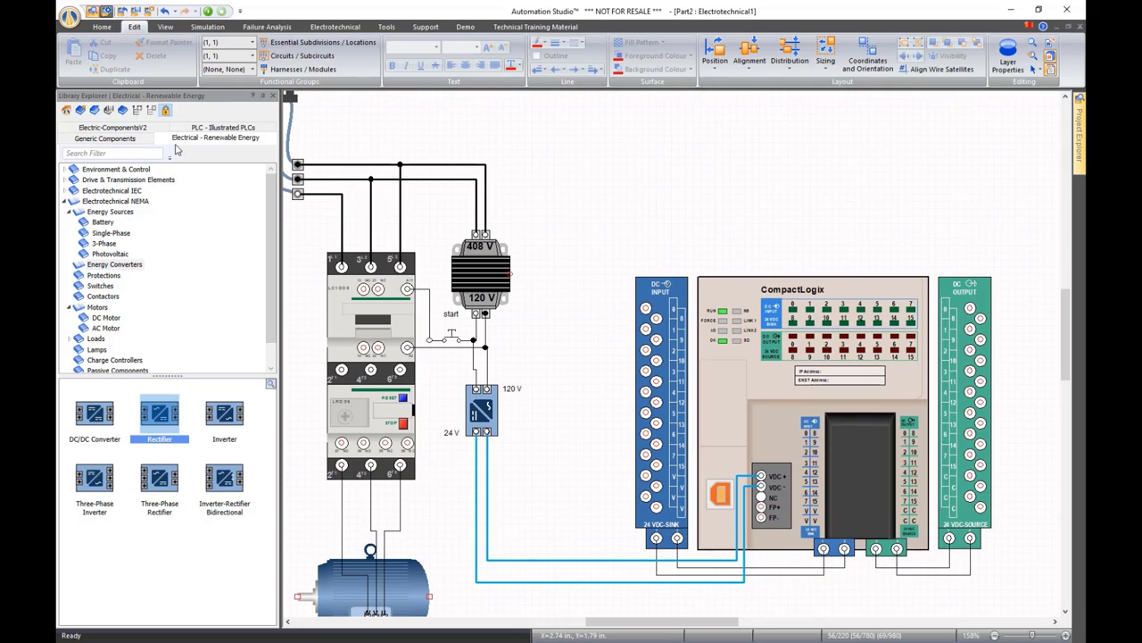
# Place a green two-position selector switch above the PLC's DC input module and a red one directly beneath it
pyautogui.click(114, 128)
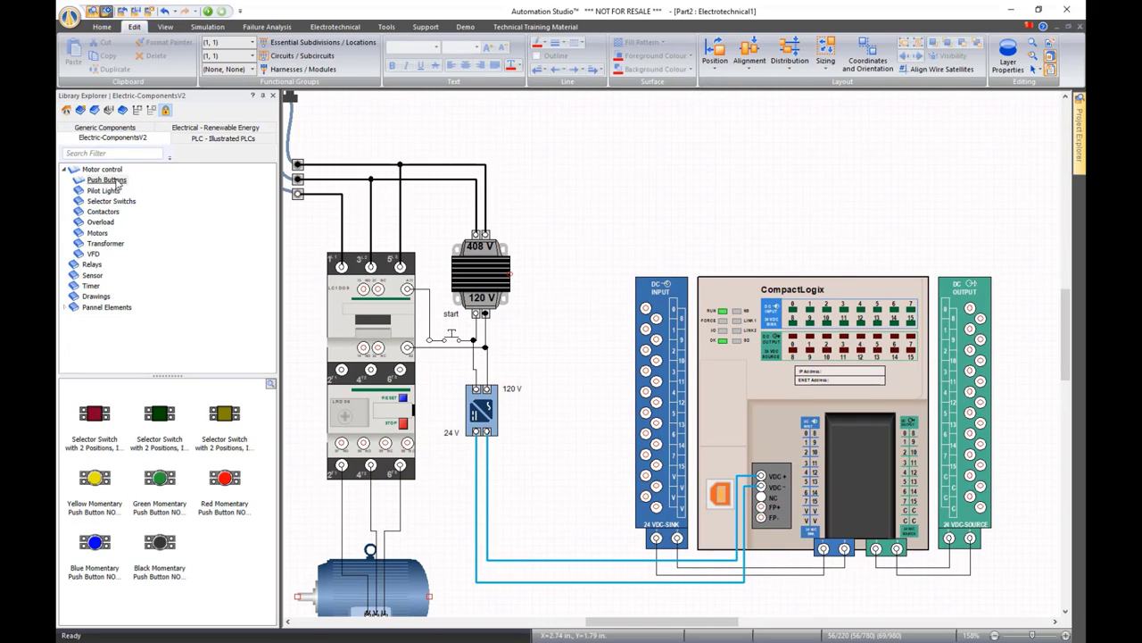
pyautogui.moveTo(105, 413)
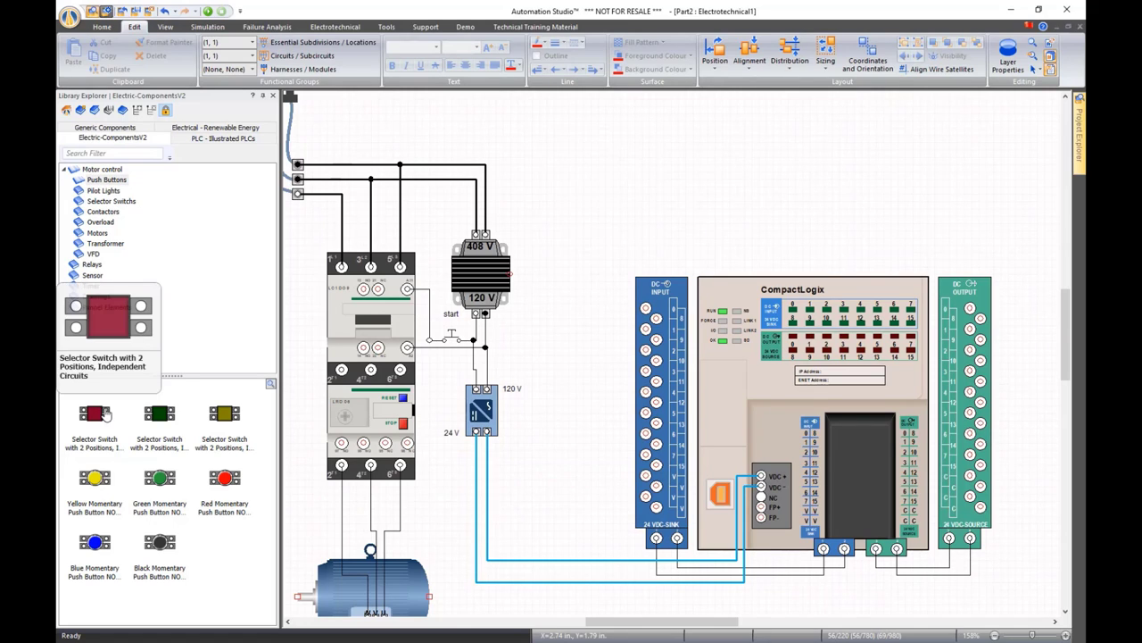
pyautogui.moveTo(160, 413); pyautogui.dragTo(654, 122)
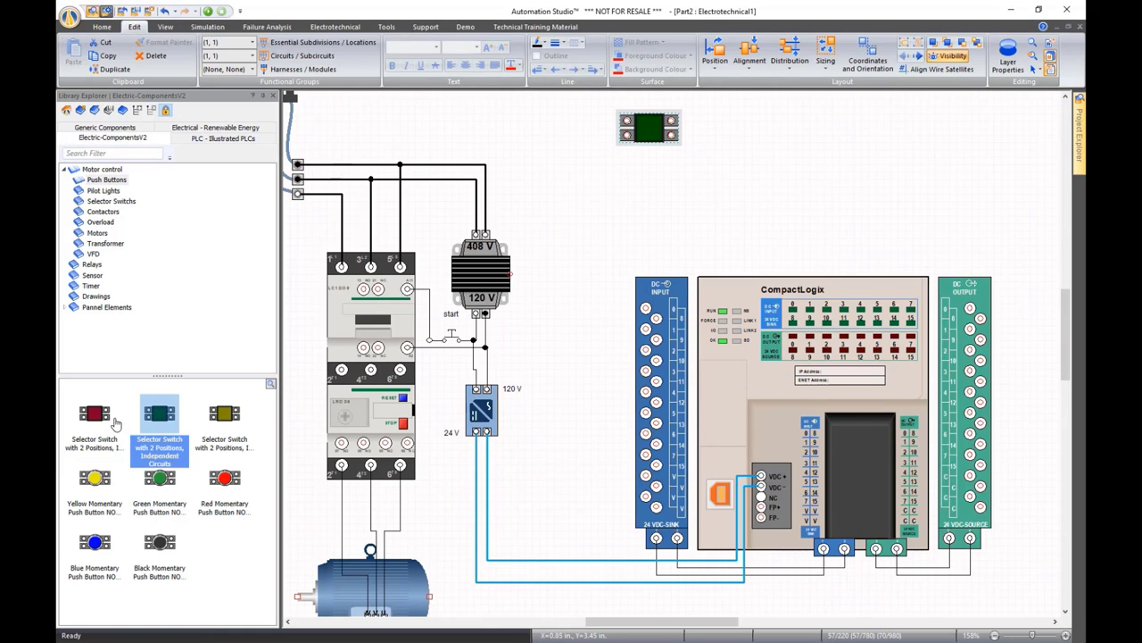
pyautogui.moveTo(97, 418); pyautogui.dragTo(654, 161)
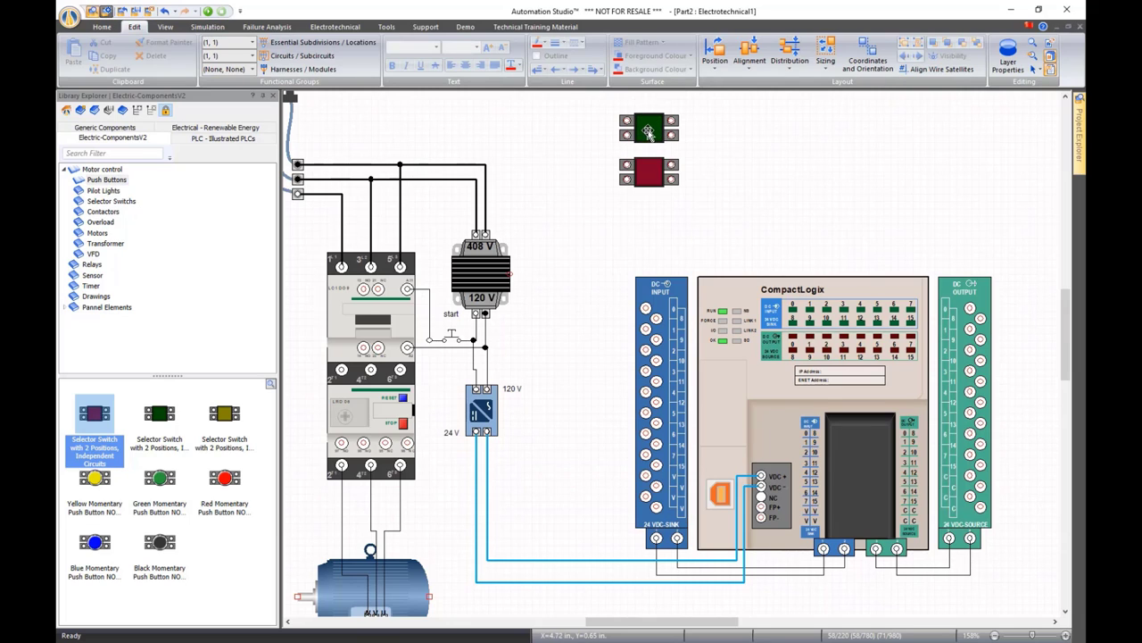
# Name the green selector switch Start and display its component name on the diagram
pyautogui.click(102, 27)
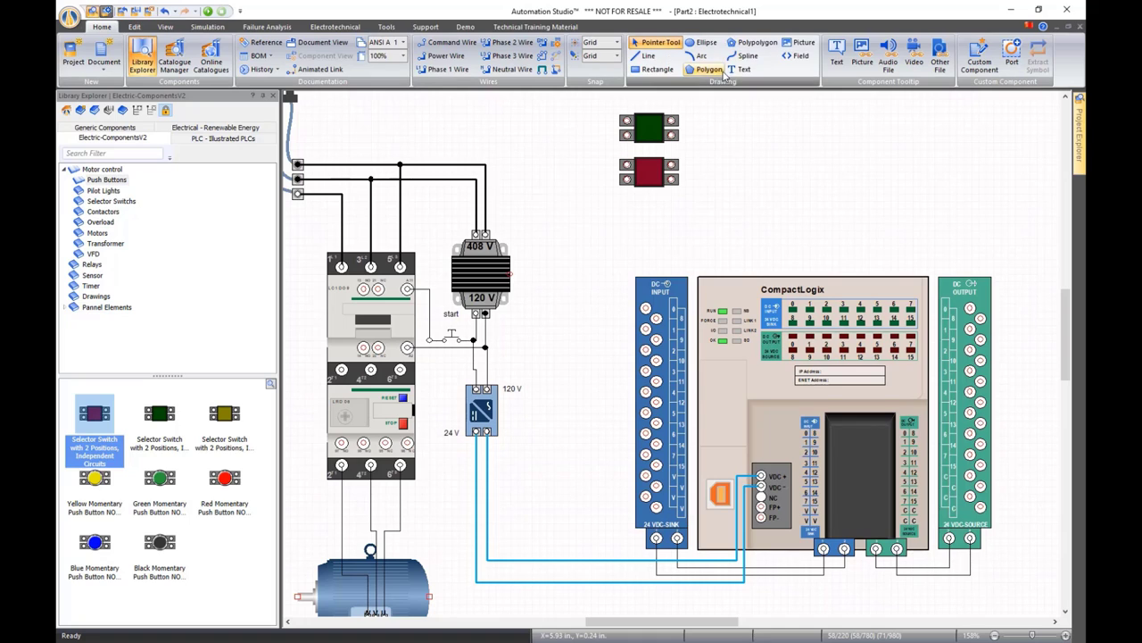
pyautogui.click(649, 132)
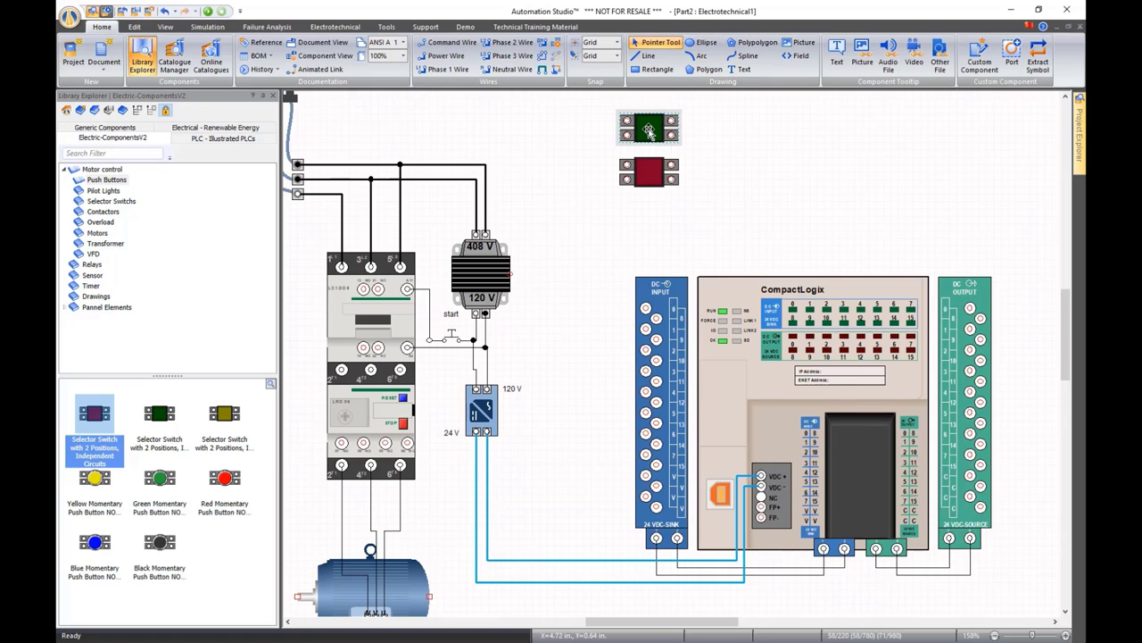
pyautogui.doubleClick(649, 131)
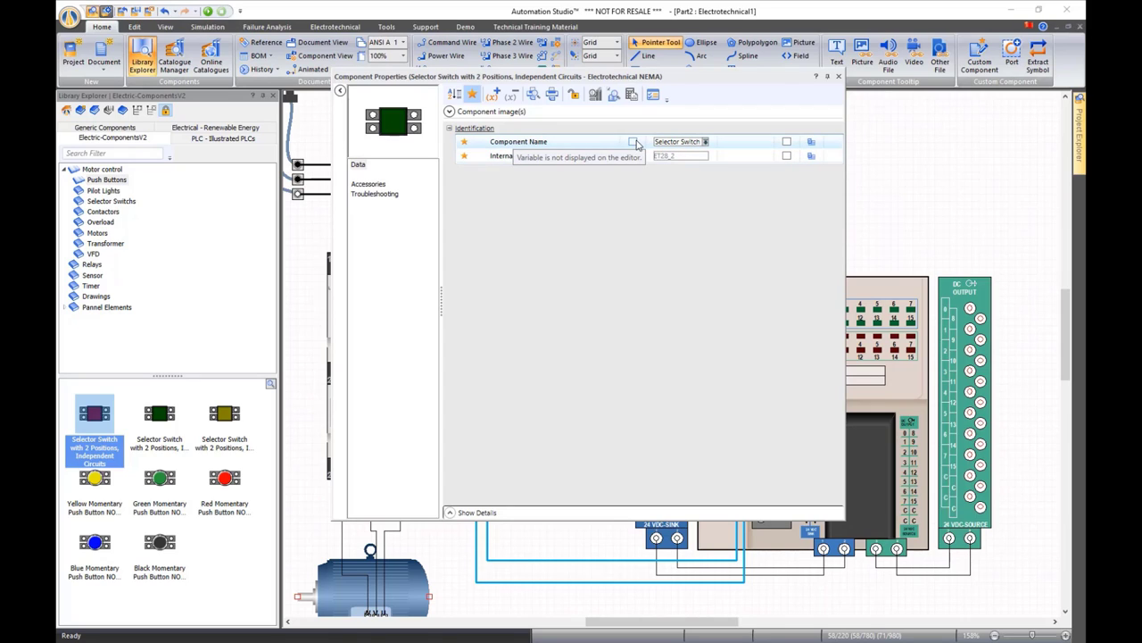
pyautogui.click(634, 142)
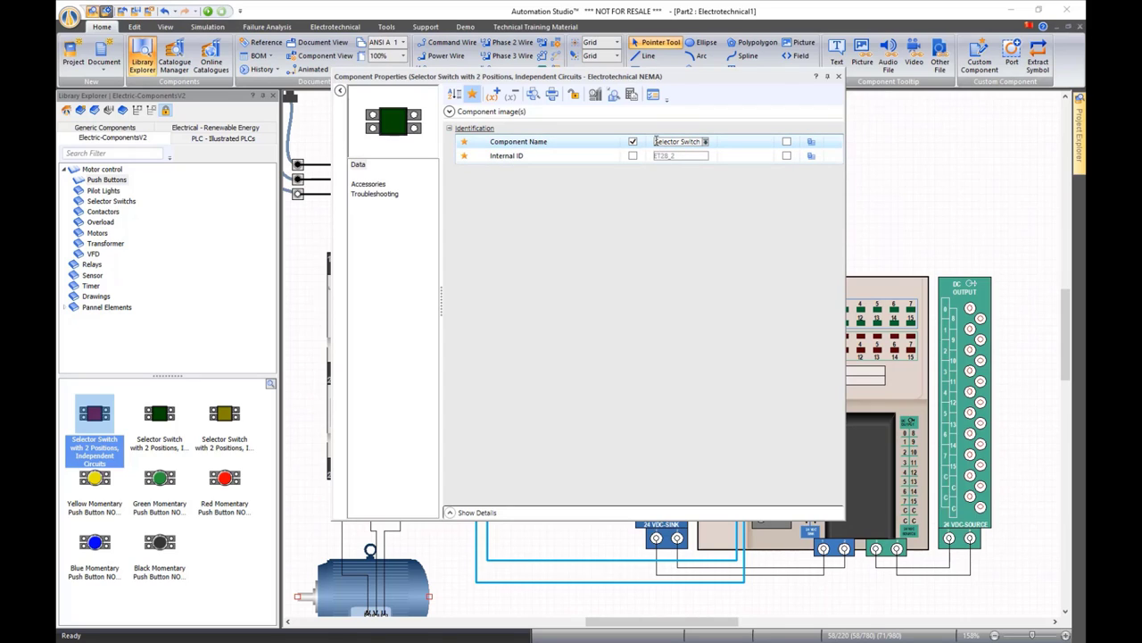
pyautogui.click(658, 141)
pyautogui.write('Start')
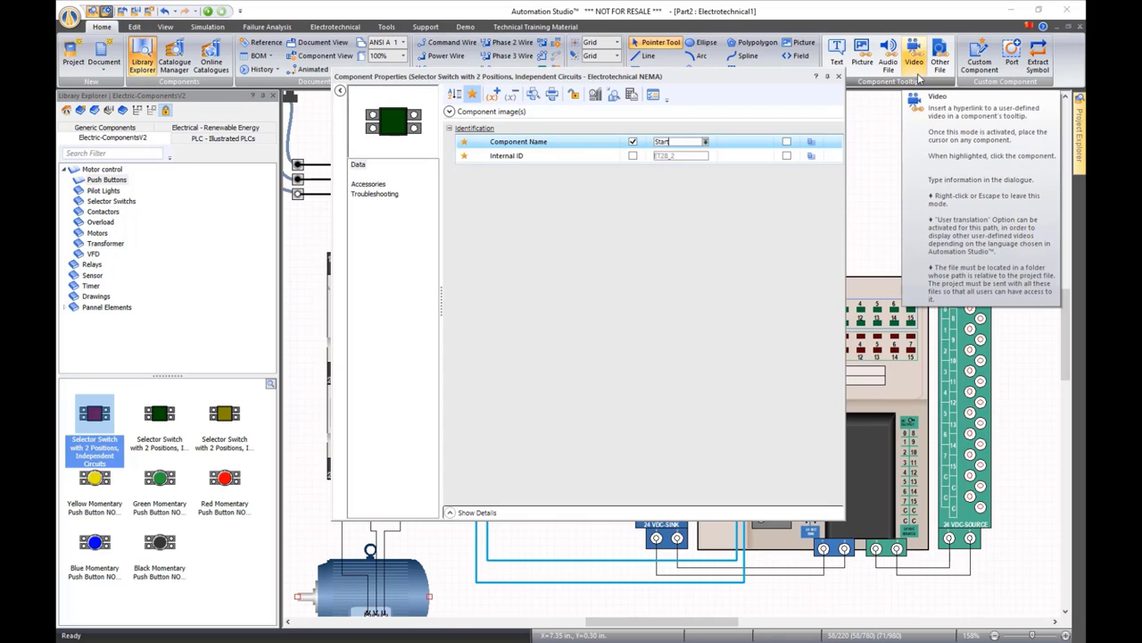
pyautogui.click(839, 78)
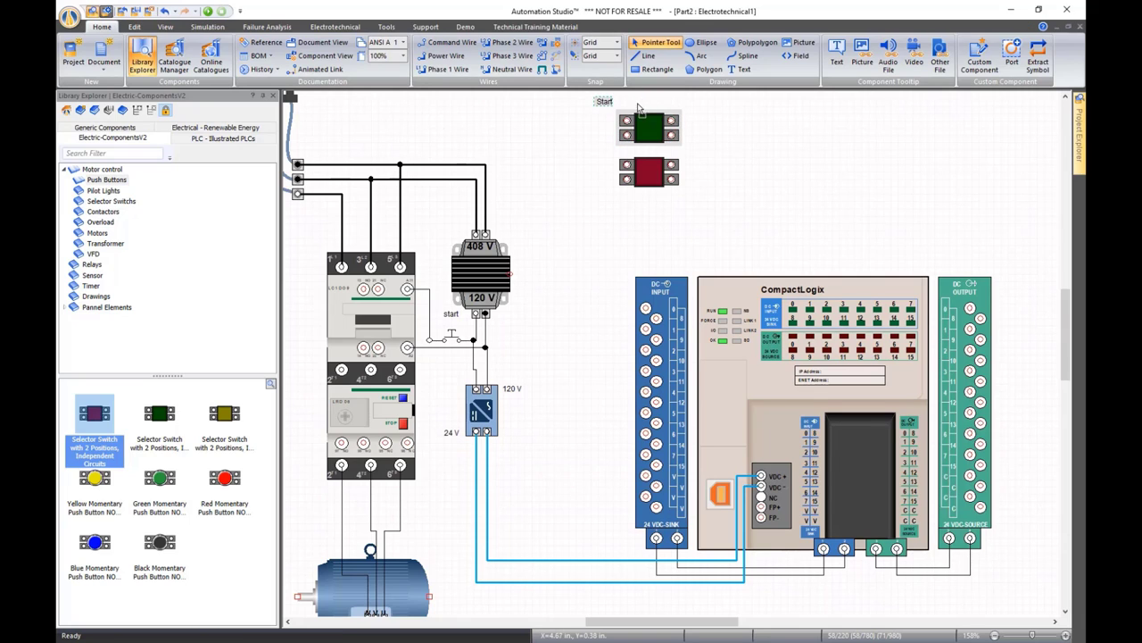
# Make the Start label bold at font size 7 and centre it above the green switch
pyautogui.click(134, 27)
pyautogui.click(401, 64)
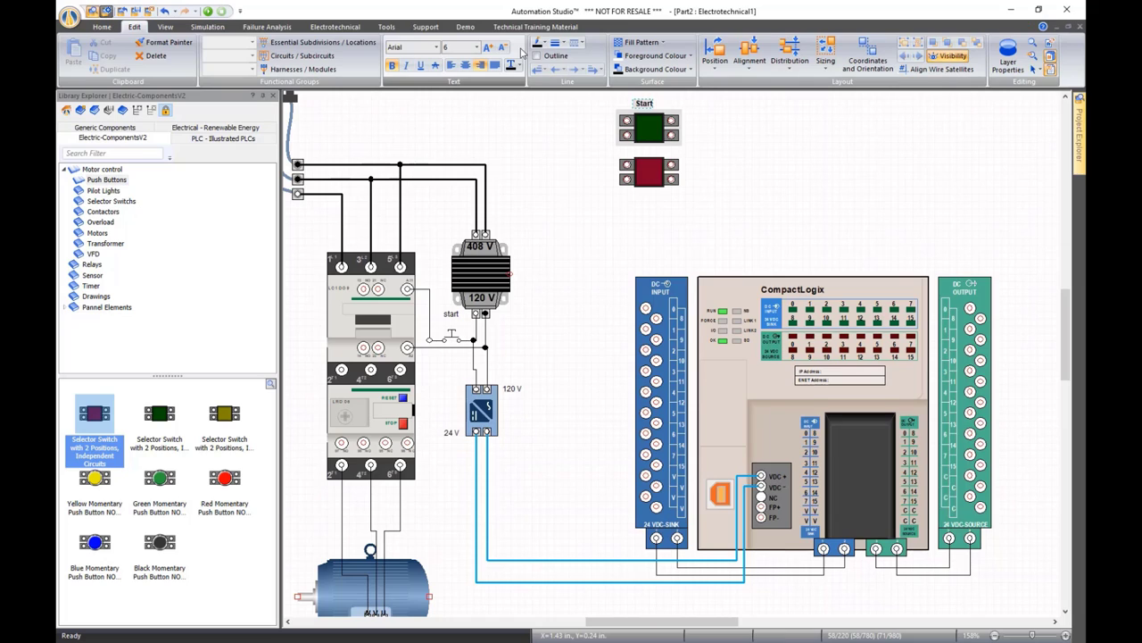
pyautogui.click(489, 48)
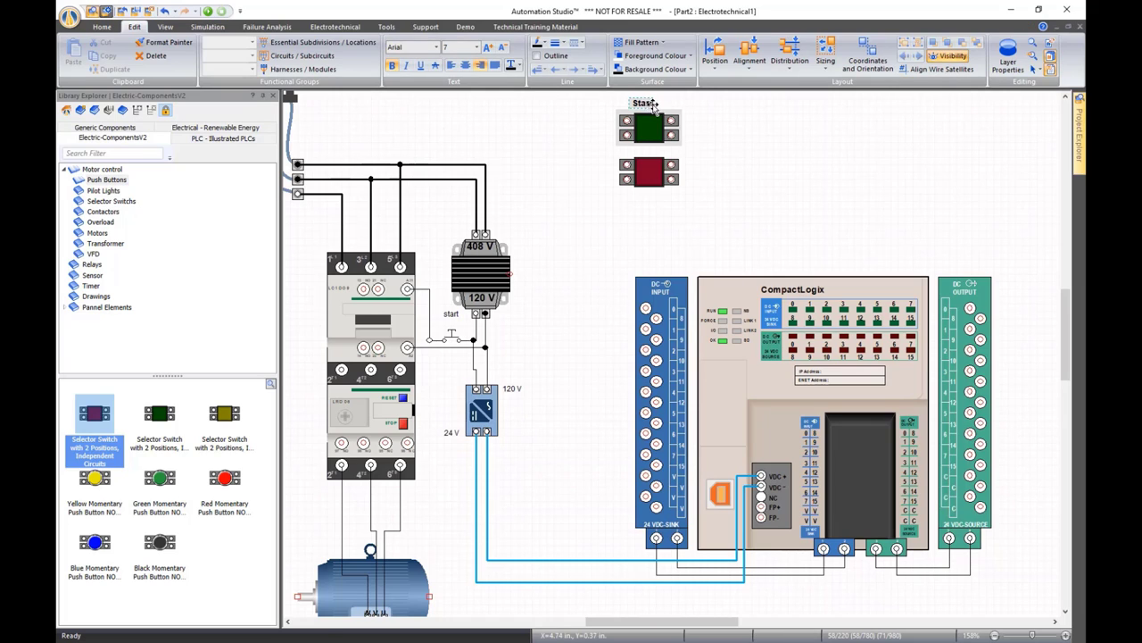
pyautogui.click(648, 151)
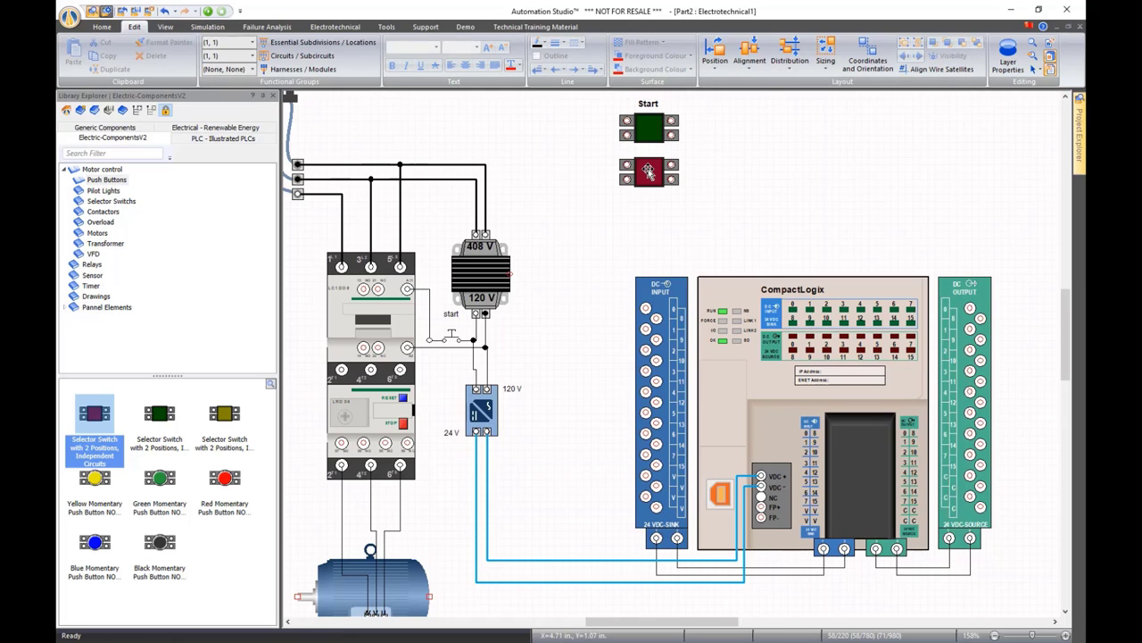
# Name the red selector switch Stop and display its component name on the diagram
pyautogui.doubleClick(649, 172)
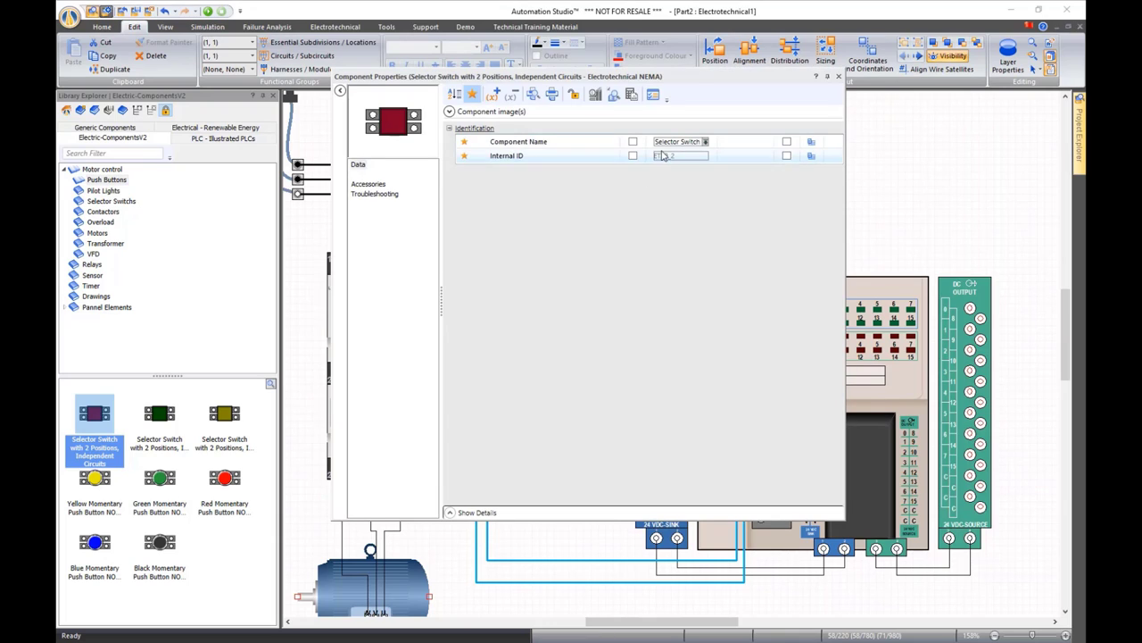
pyautogui.click(656, 140)
pyautogui.write('Stop')
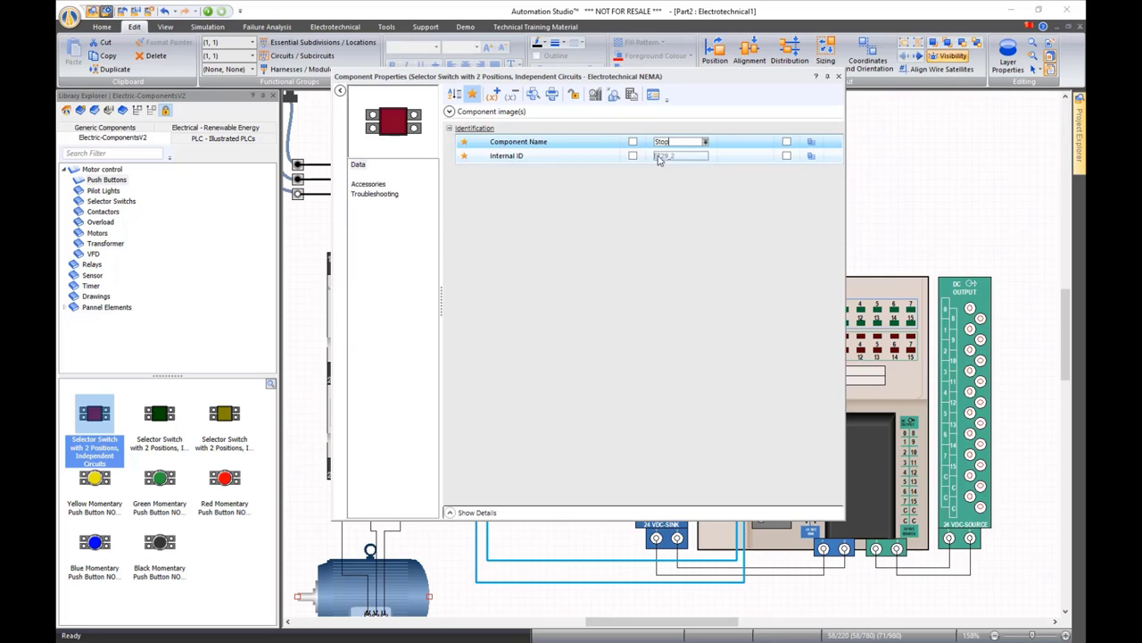
pyautogui.press('Return')
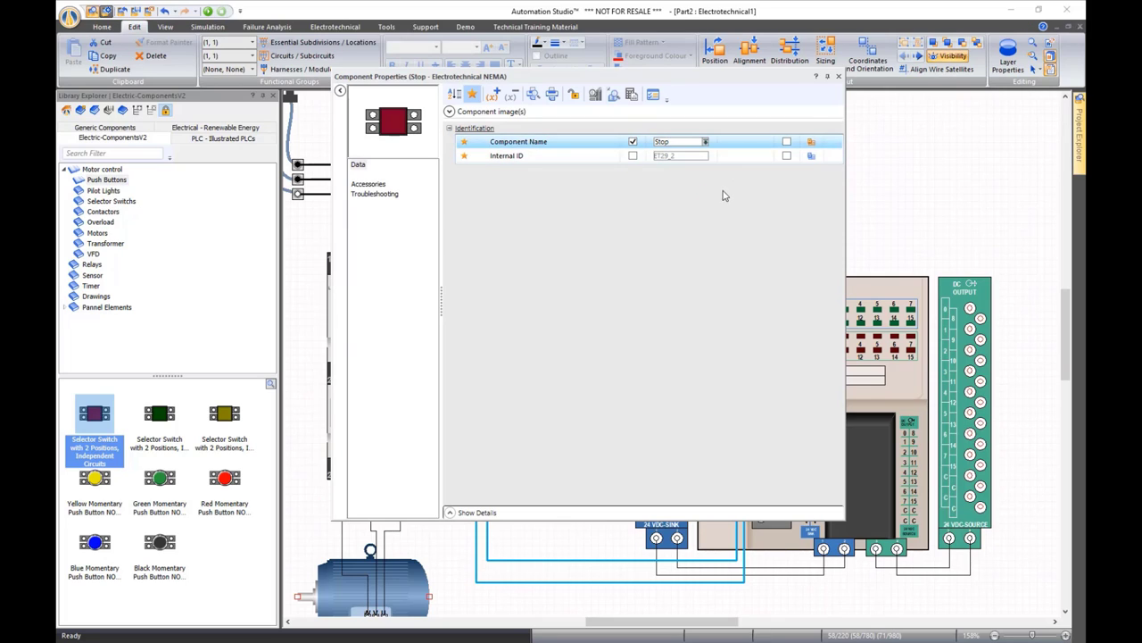
pyautogui.click(838, 76)
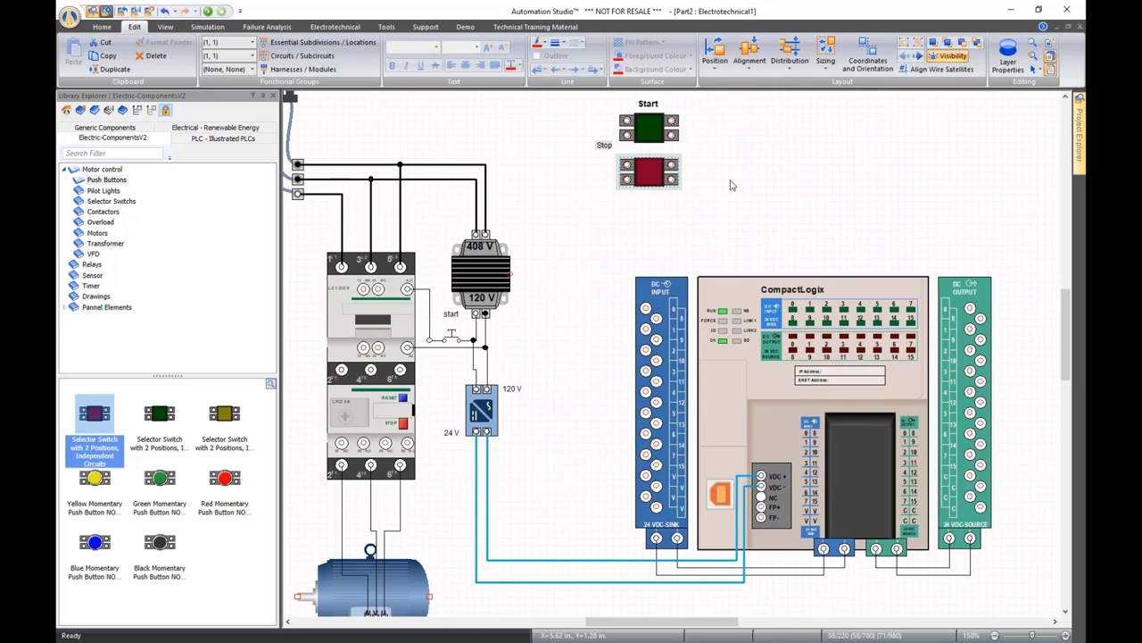
pyautogui.click(695, 170)
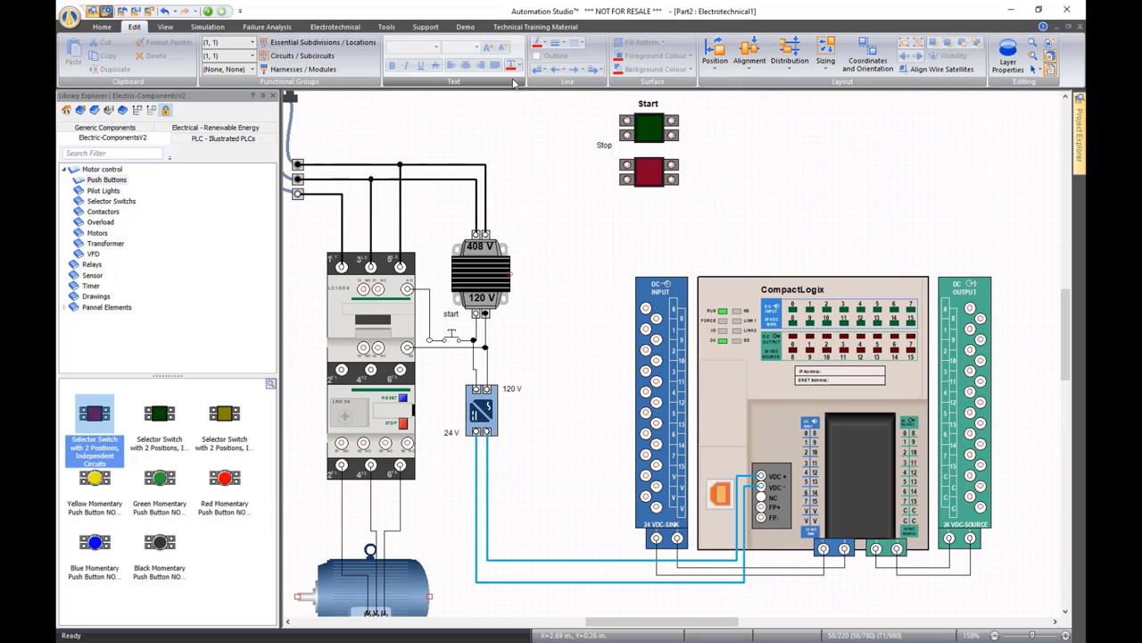
# Copy the Start label's formatting to the Stop label and centre the Stop label above the red switch
pyautogui.click(649, 104)
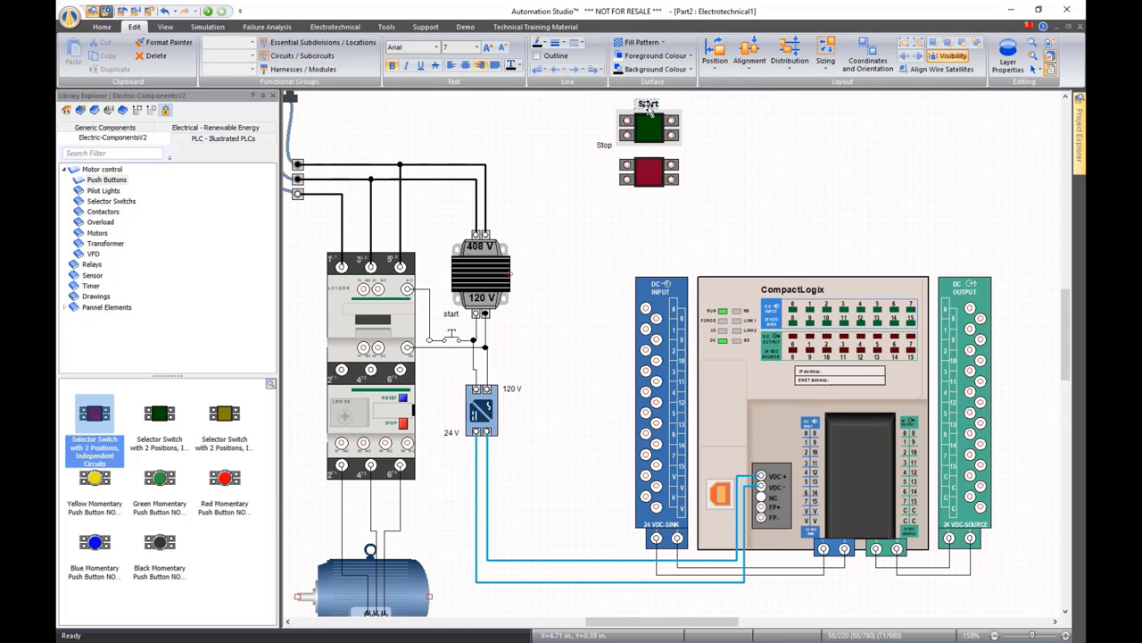
pyautogui.click(169, 42)
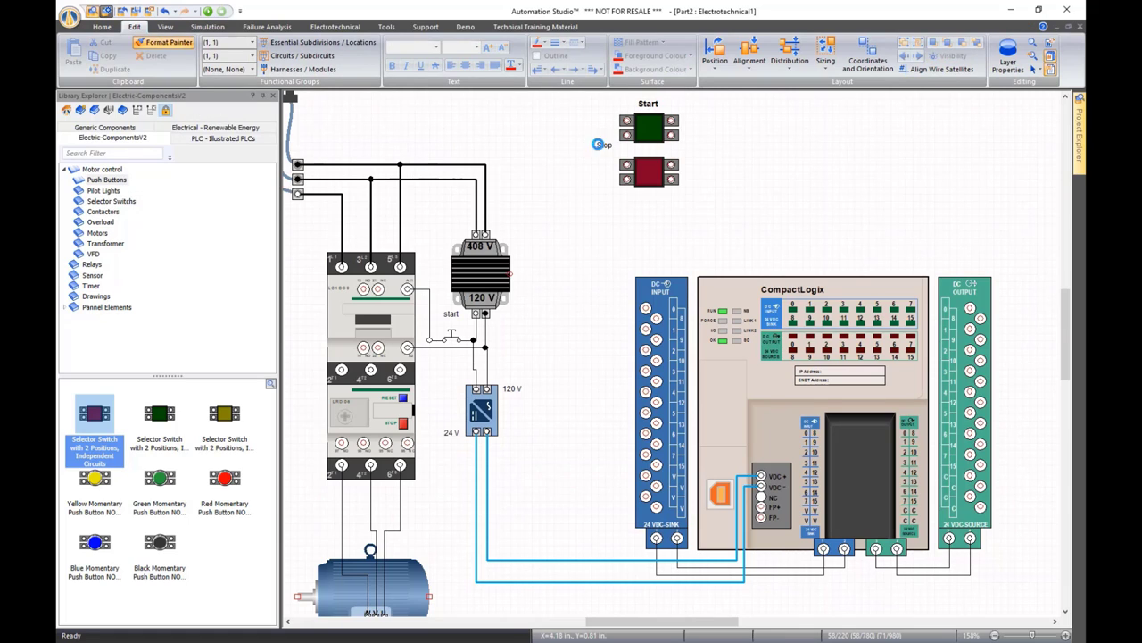
pyautogui.click(600, 146)
pyautogui.moveTo(602, 150); pyautogui.dragTo(651, 157)
pyautogui.scroll(5, 705, 167)
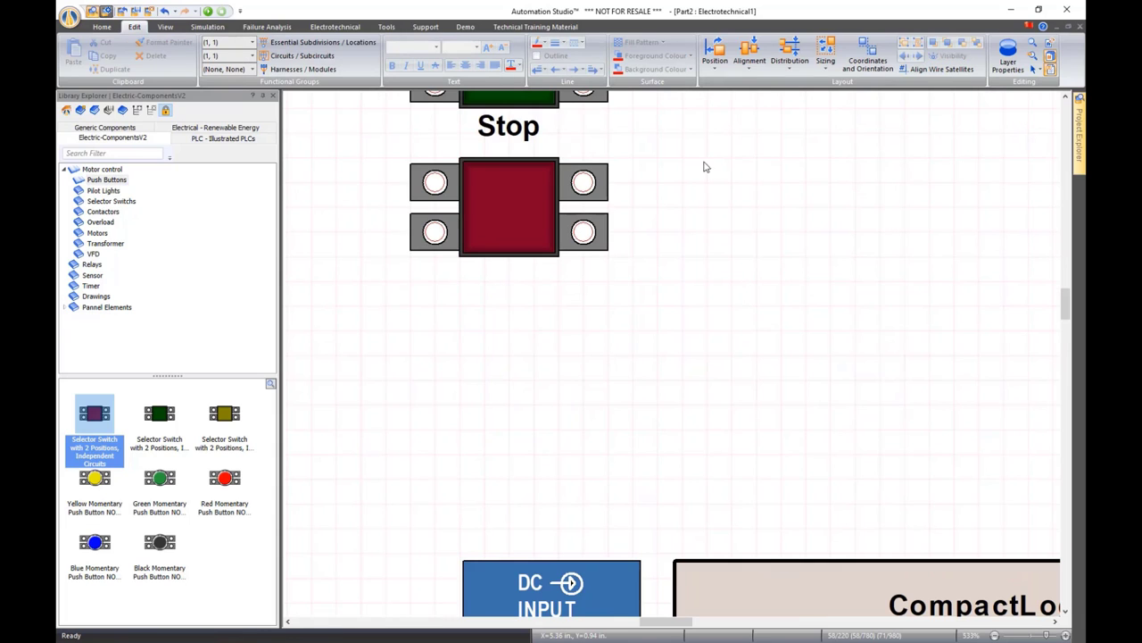
pyautogui.moveTo(697, 145); pyautogui.dragTo(806, 352)
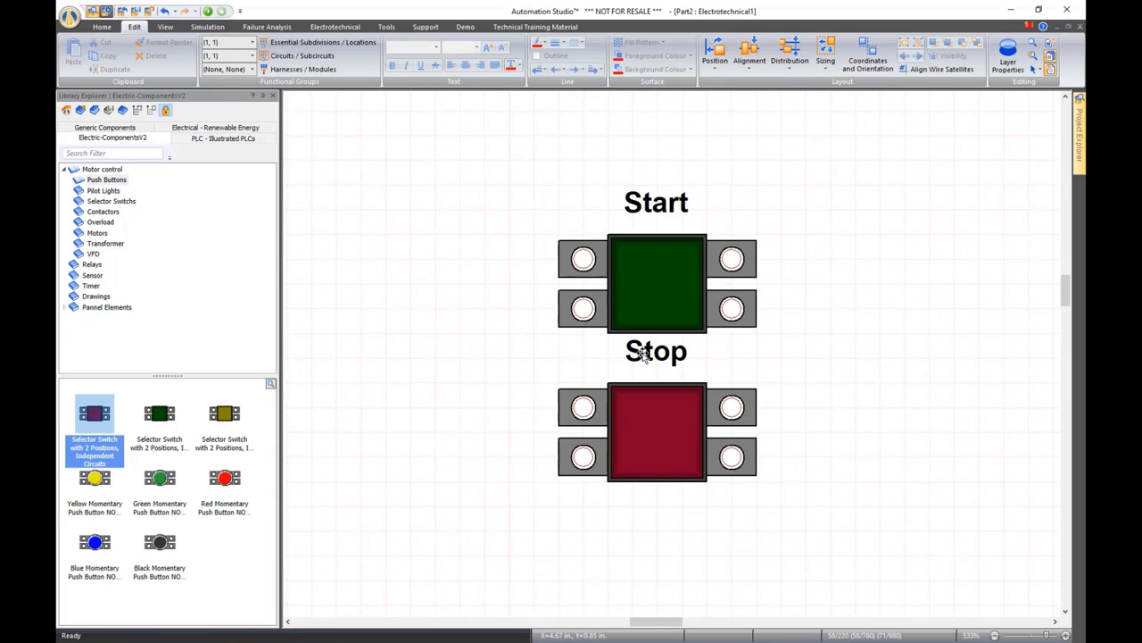
pyautogui.moveTo(639, 353)
pyautogui.mouseDown()
pyautogui.moveTo(614, 376)
pyautogui.moveTo(655, 364)
pyautogui.moveTo(705, 385)
pyautogui.moveTo(718, 366)
pyautogui.moveTo(631, 385)
pyautogui.moveTo(639, 357)
pyautogui.mouseUp()
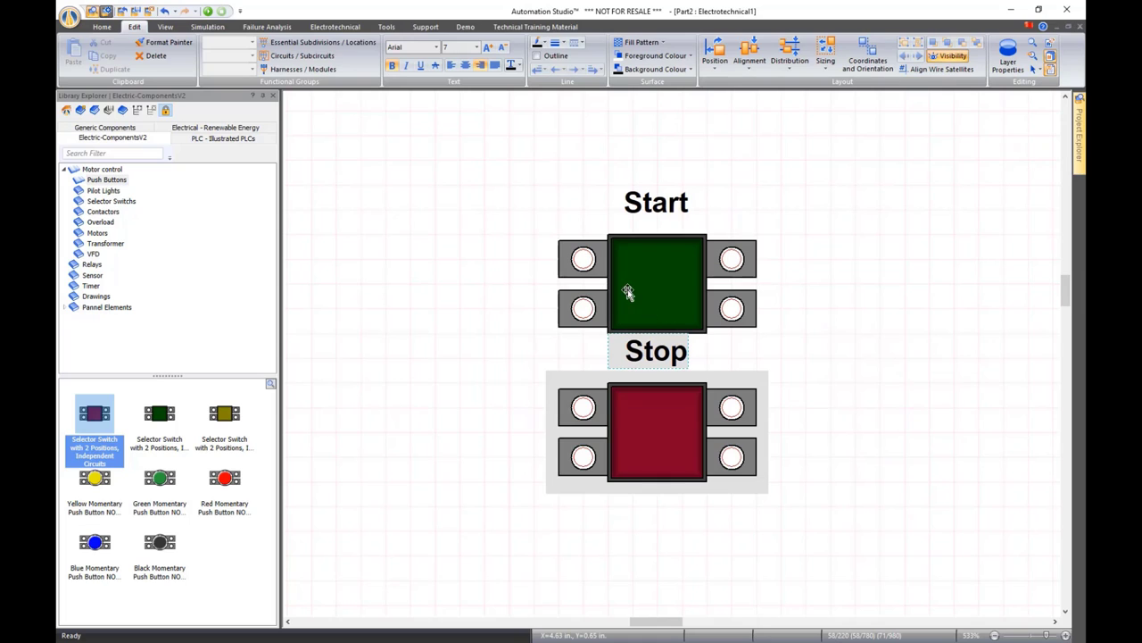
# Lower the Stop label slightly with the drawing snap at 1/4, centring it between the two switches, and restore the snap to Grid
pyautogui.click(102, 27)
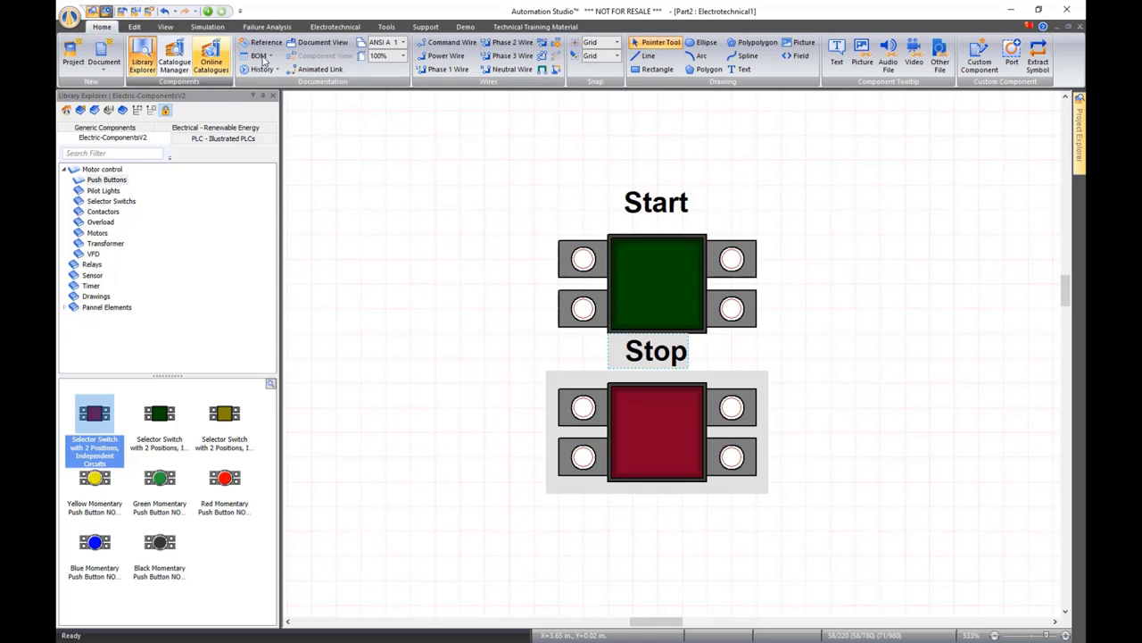
pyautogui.click(622, 56)
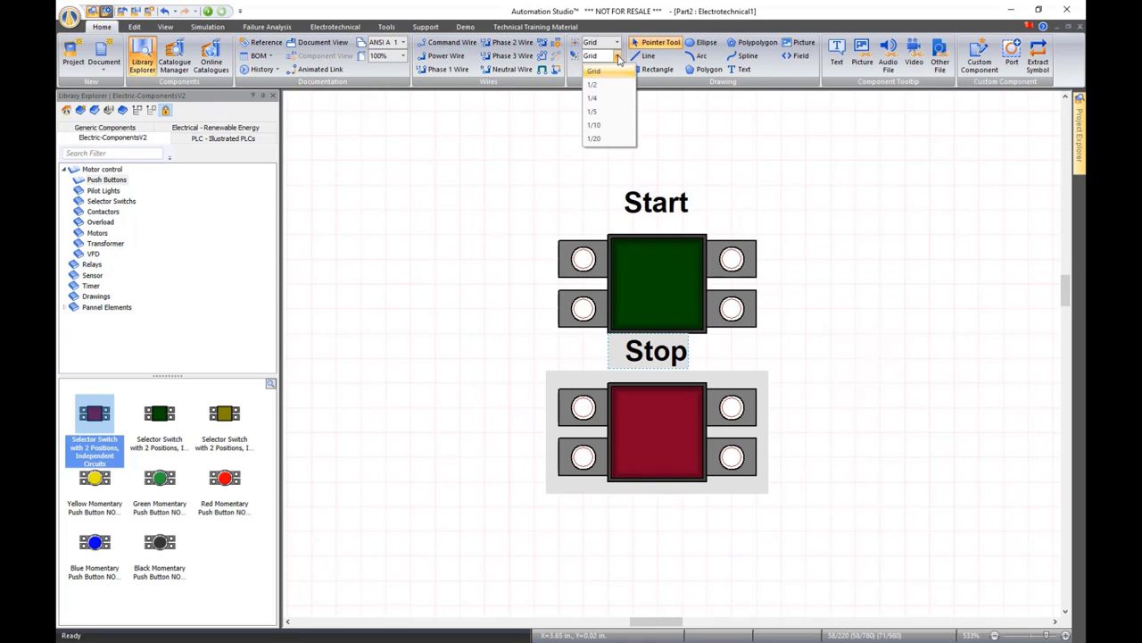
pyautogui.click(594, 98)
pyautogui.moveTo(658, 361)
pyautogui.mouseDown()
pyautogui.moveTo(671, 380)
pyautogui.moveTo(659, 375)
pyautogui.mouseUp()
pyautogui.click(832, 333)
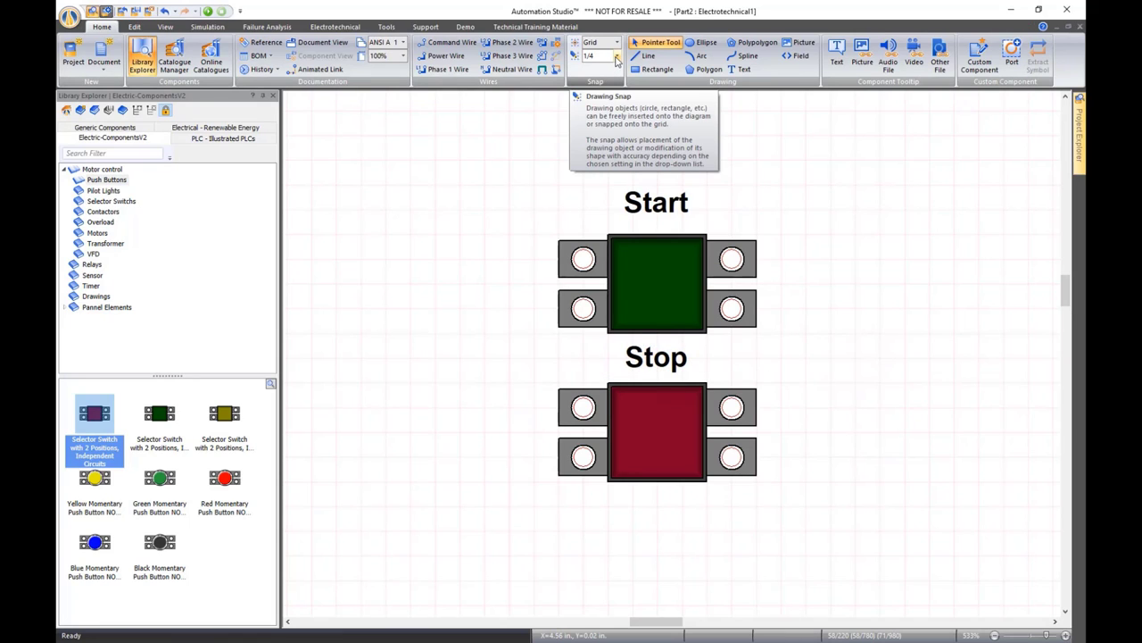
pyautogui.click(616, 56)
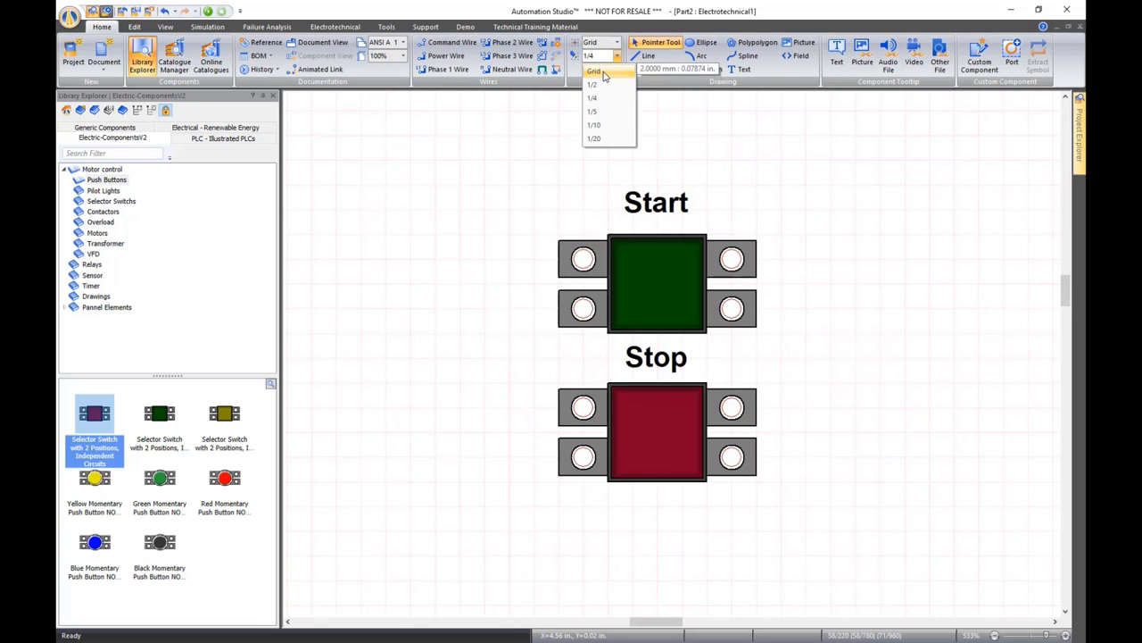
pyautogui.click(604, 72)
# Wire the PLC's VDC+ terminal to the Start switch's upper right terminal and join the Stop switch's upper right terminal to that wire
pyautogui.scroll(-4, 446, 254)
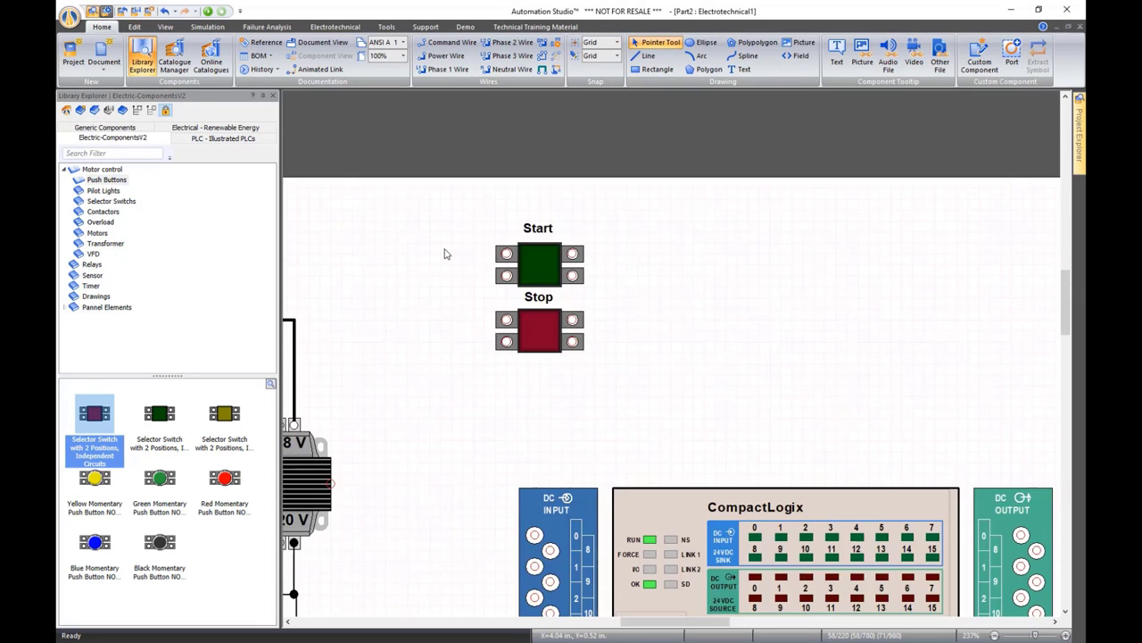
pyautogui.scroll(-2, 445, 255)
pyautogui.moveTo(470, 306); pyautogui.dragTo(579, 237)
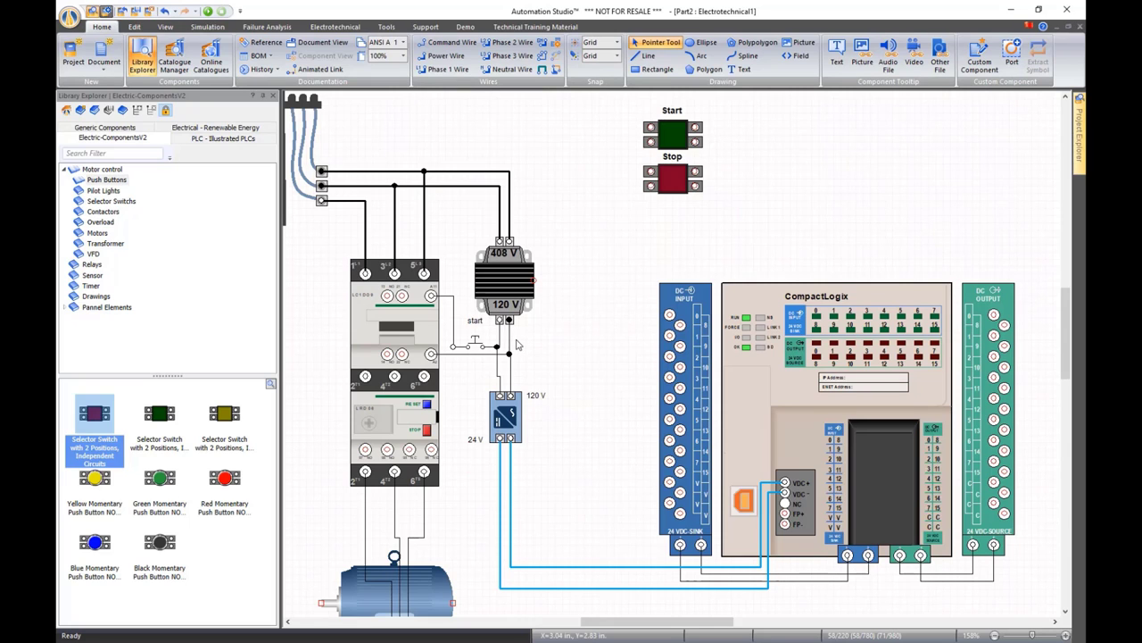
pyautogui.moveTo(722, 236); pyautogui.dragTo(667, 238)
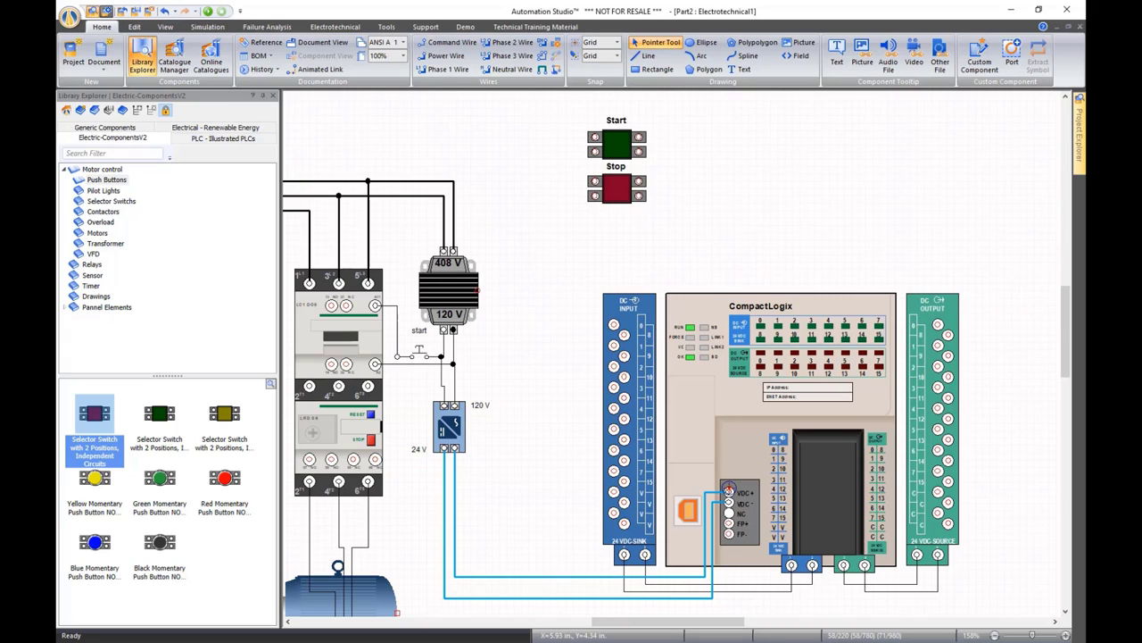
pyautogui.moveTo(729, 490); pyautogui.dragTo(639, 138)
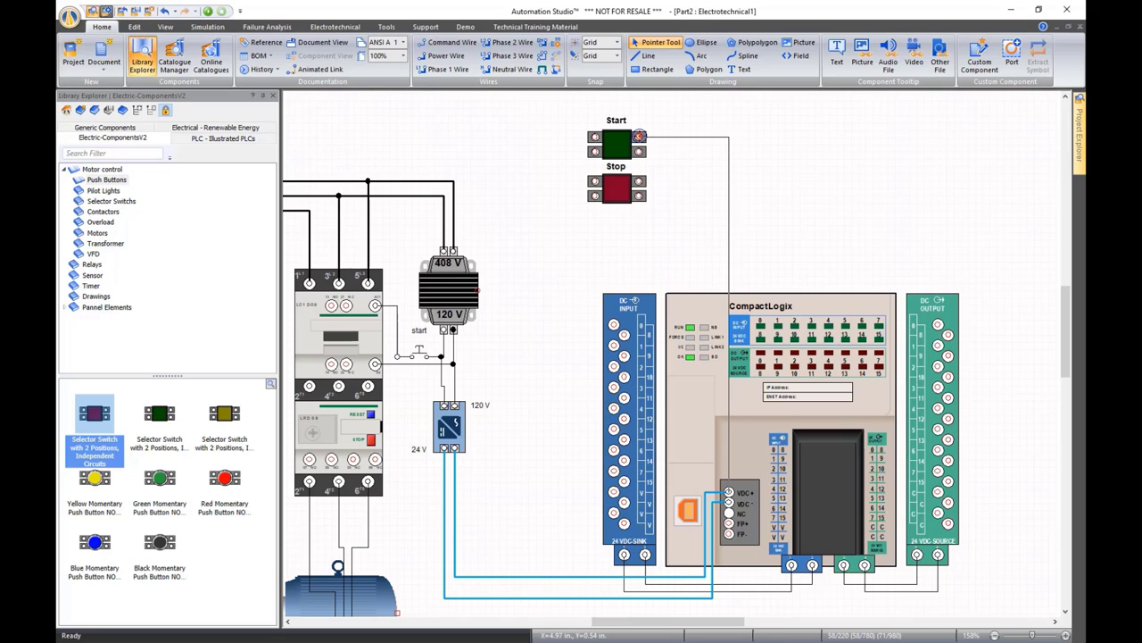
pyautogui.moveTo(639, 181); pyautogui.dragTo(729, 183)
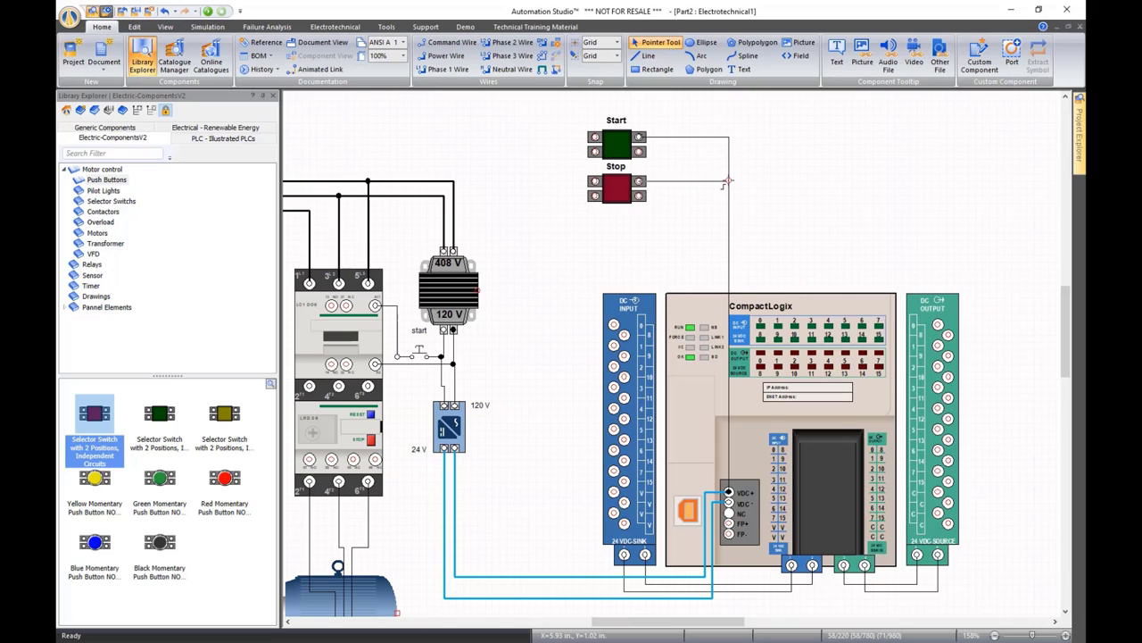
pyautogui.click(728, 181)
# Wire the upper left terminals of the Start and Stop switches to DC input terminals 0 and 2 of the PLC respectively
pyautogui.click(594, 137)
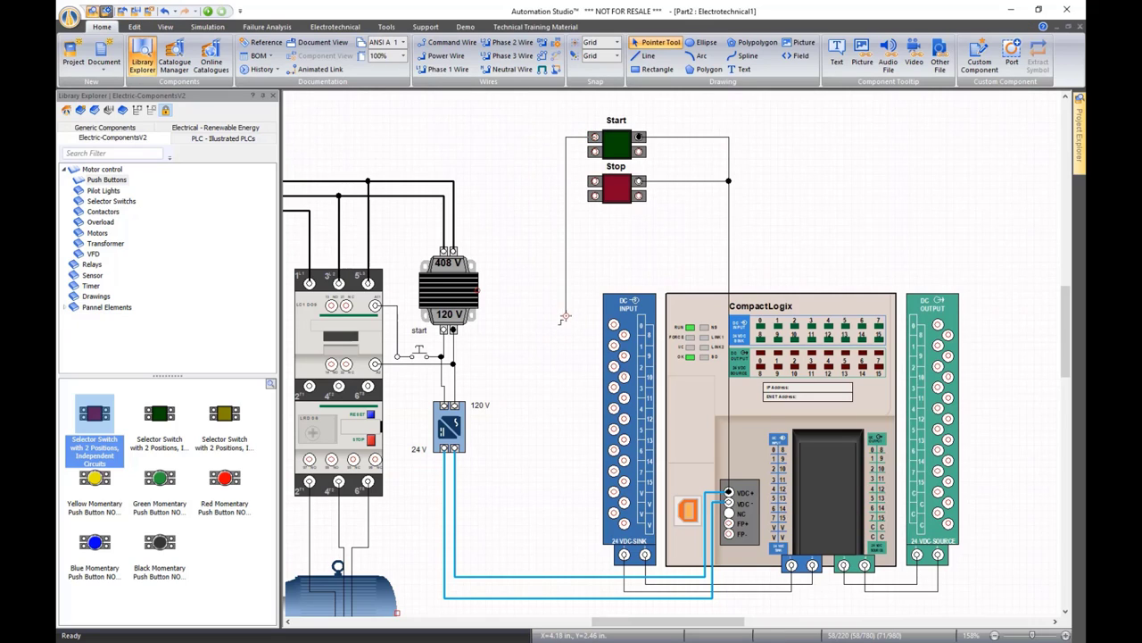
pyautogui.click(614, 324)
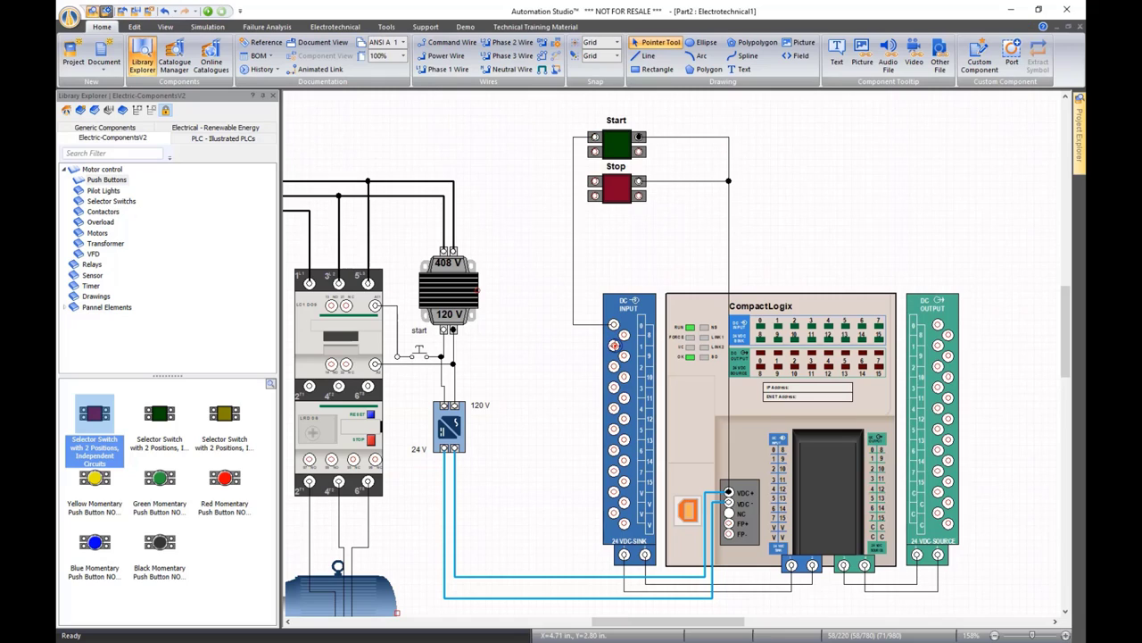
pyautogui.click(592, 178)
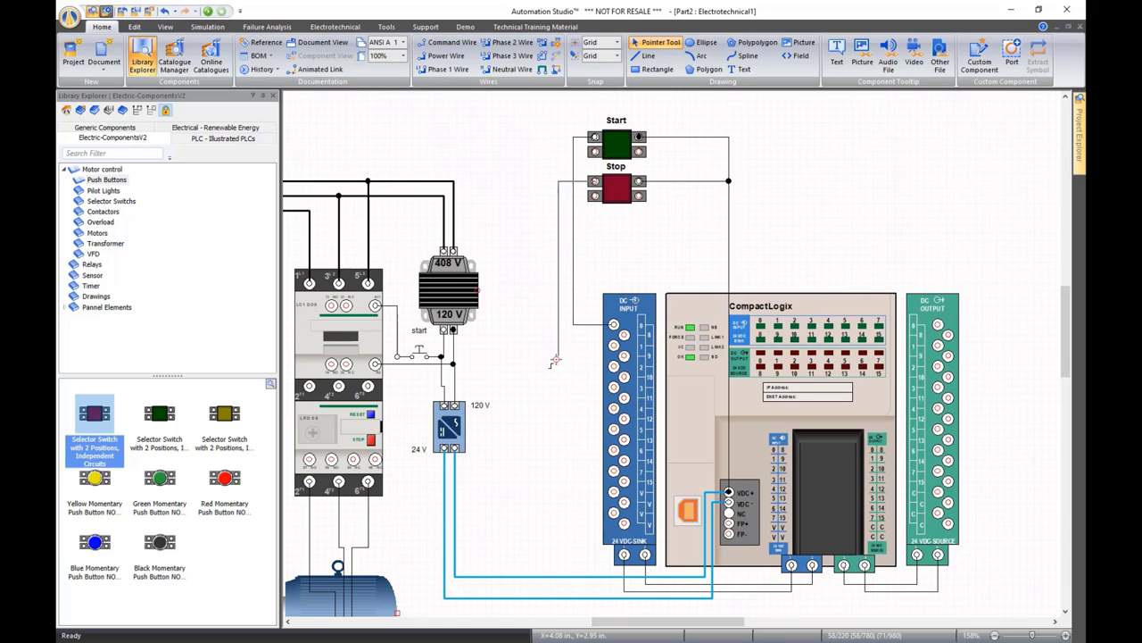
pyautogui.click(613, 365)
# Look over the pneumatic circuit in Diagram1 and return to the Electrotechnical1 diagram with the component library open
pyautogui.click(263, 95)
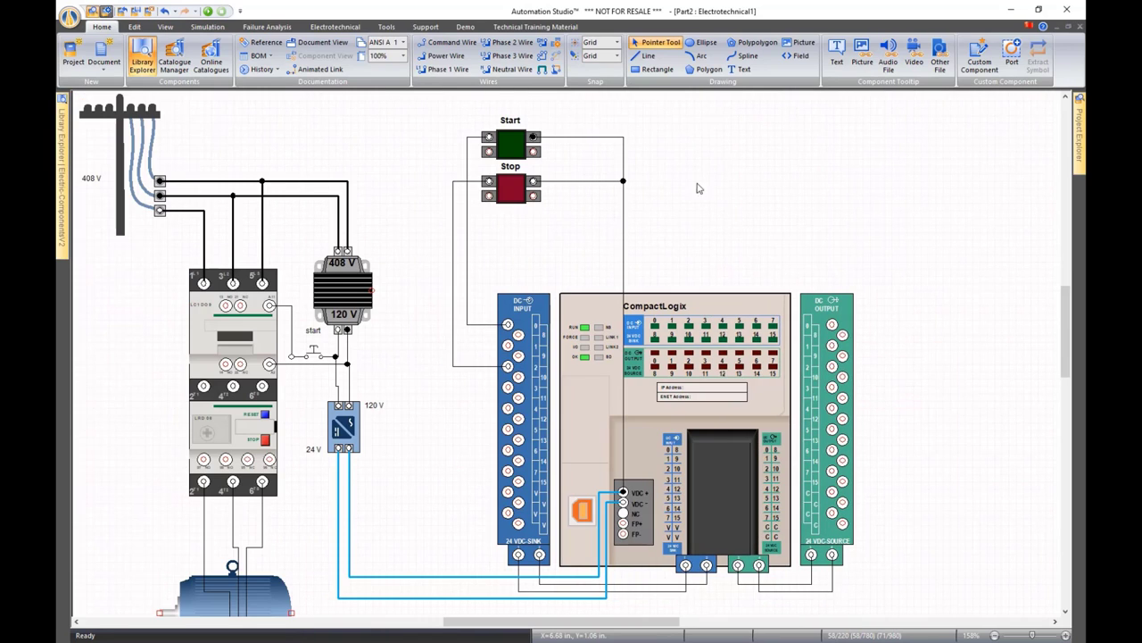
pyautogui.moveTo(1079, 134)
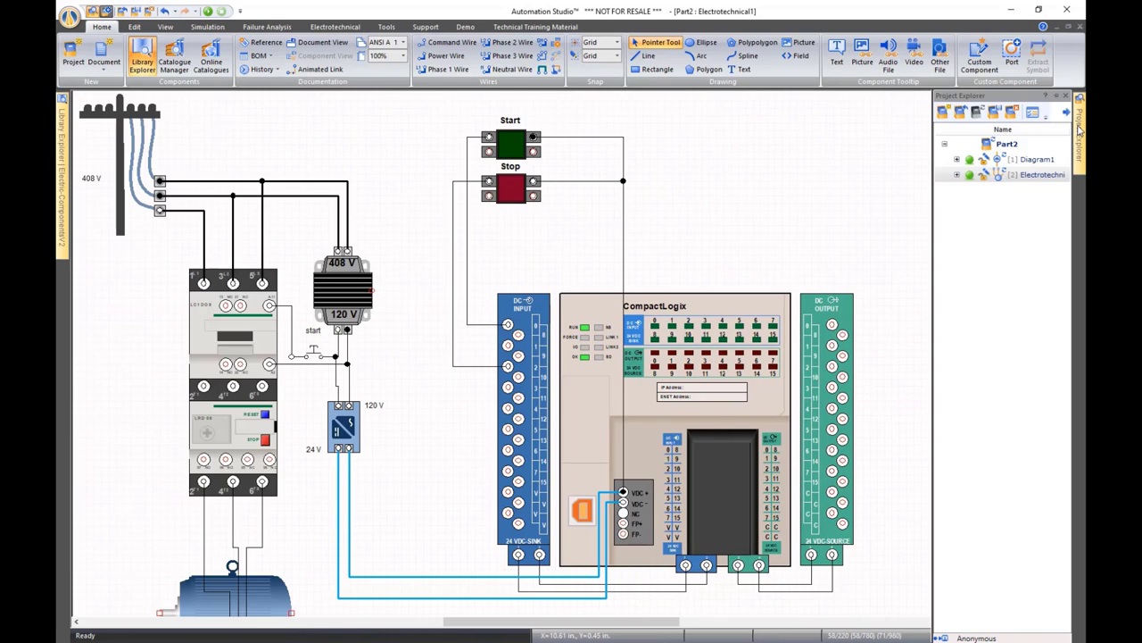
pyautogui.doubleClick(1035, 159)
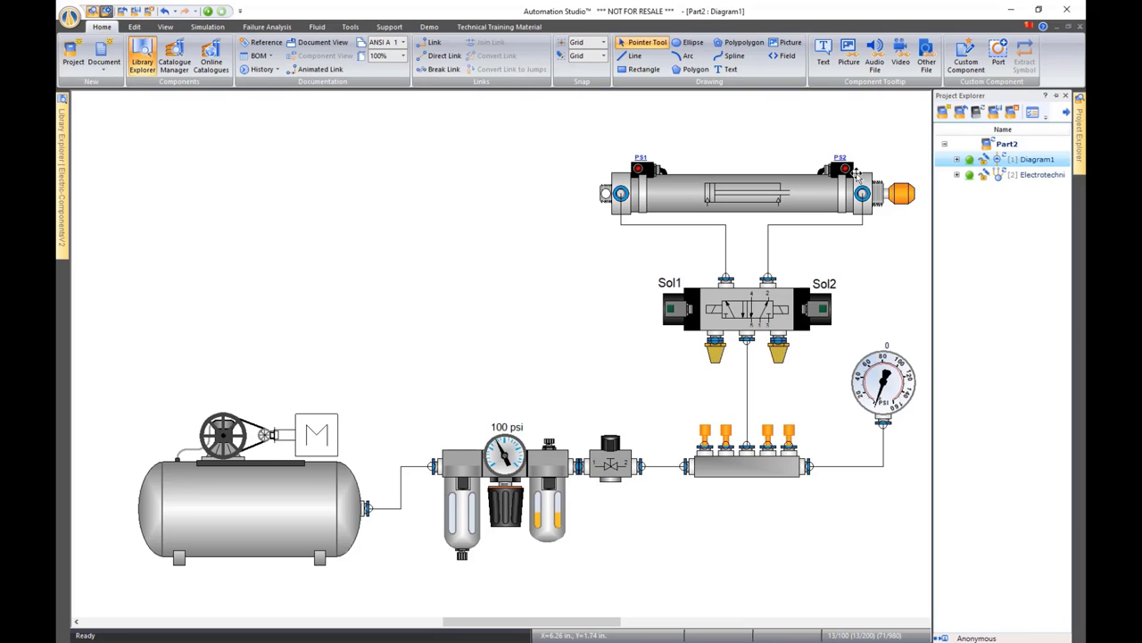
pyautogui.doubleClick(1029, 175)
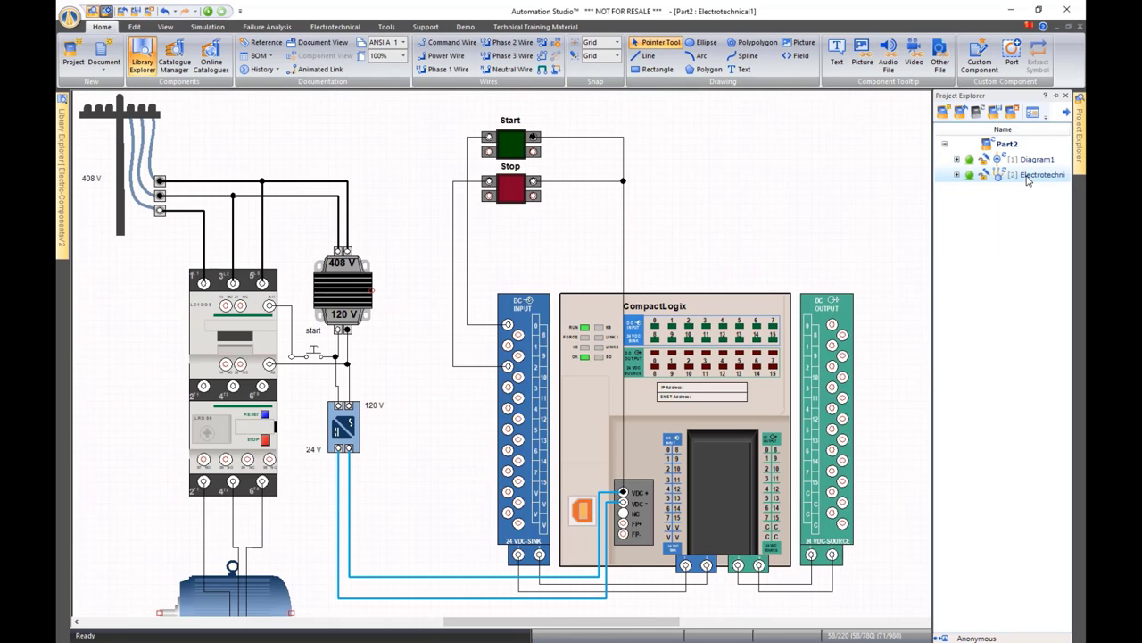
pyautogui.moveTo(66, 155)
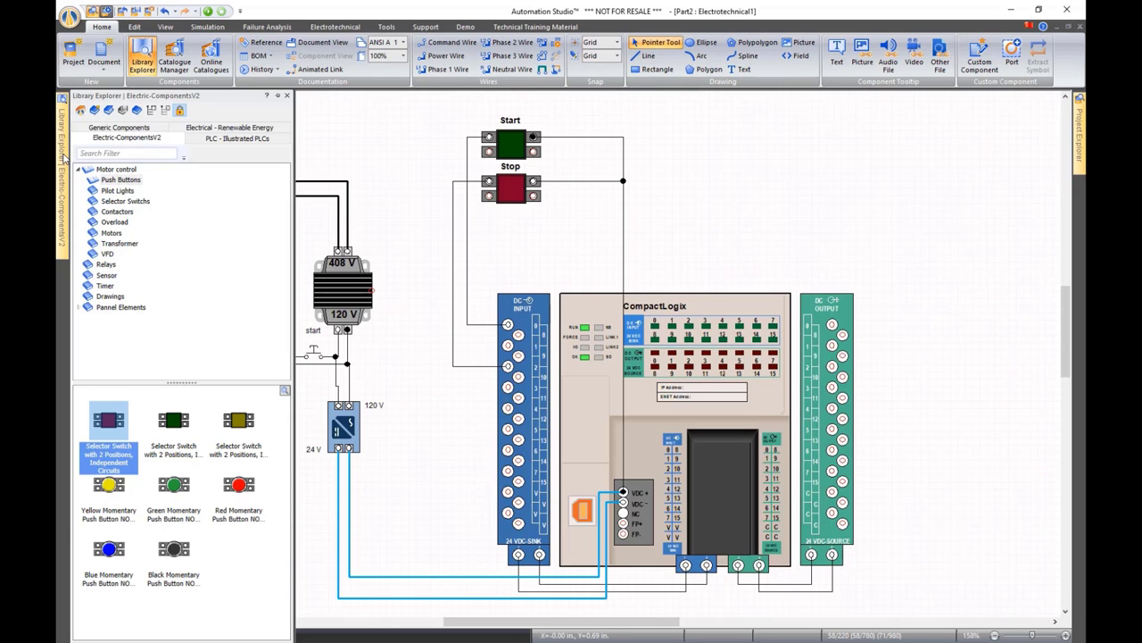